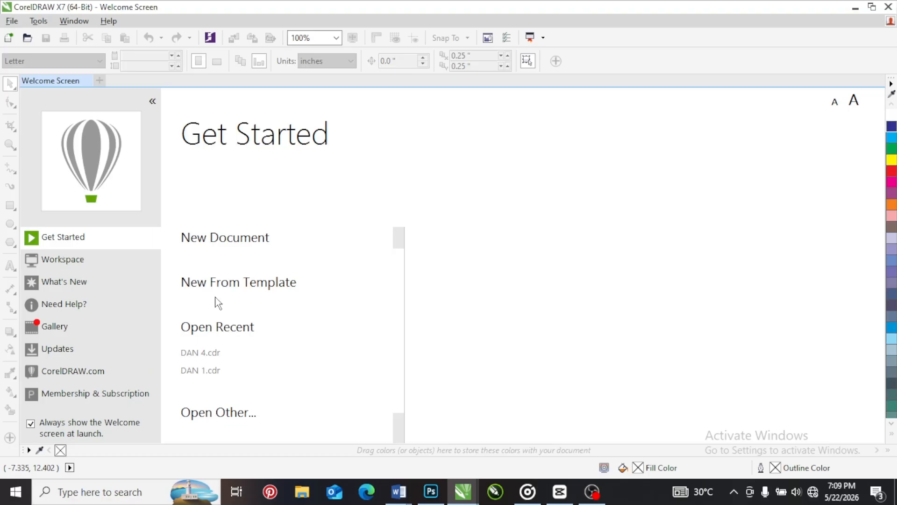
Create a new document with the default settings and set its page size to Legal
left_click(212, 239)
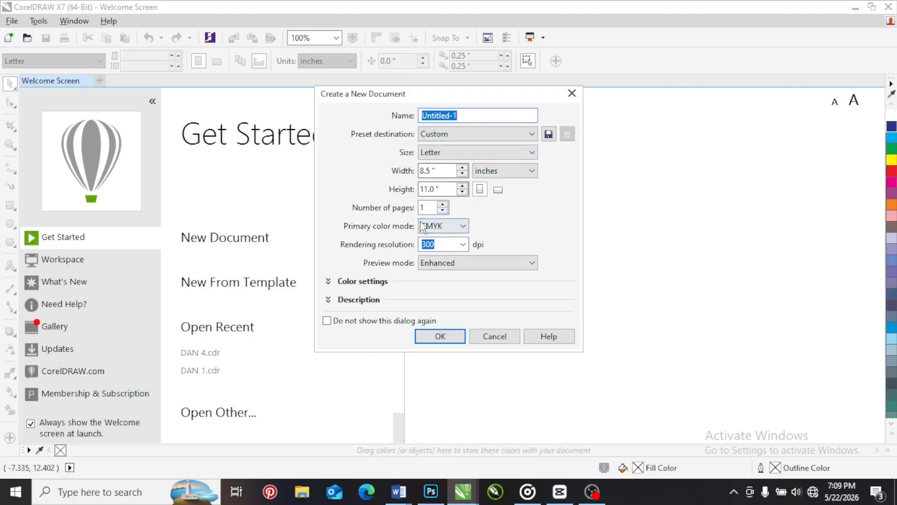
left_click(433, 335)
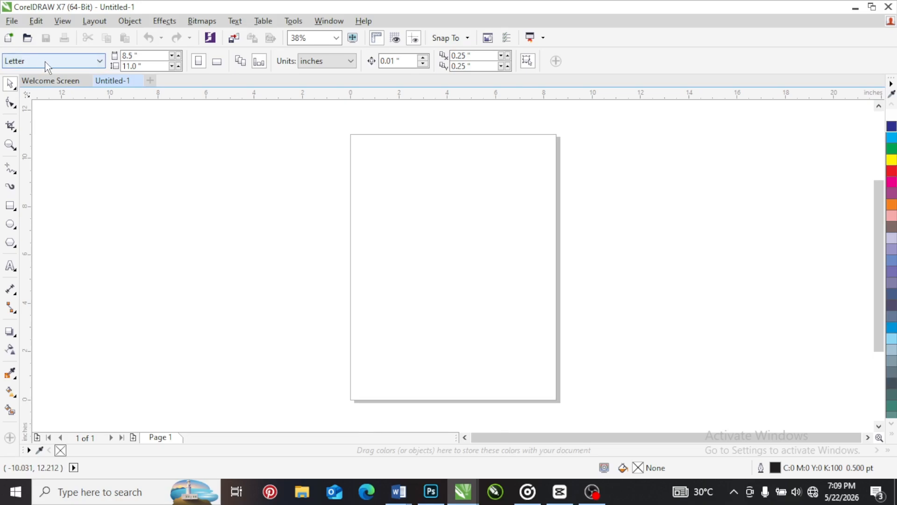
left_click(77, 64)
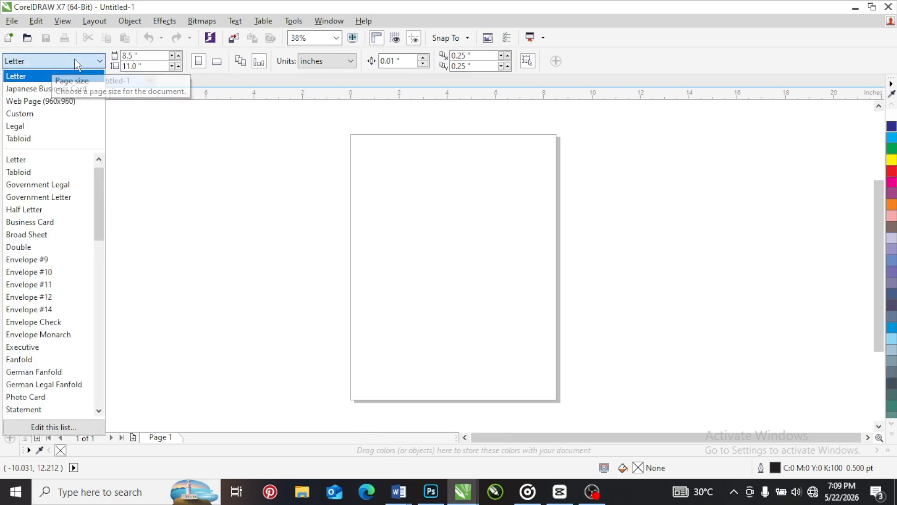
mouse_move(97, 193)
left_mouse_down()
mouse_move(96, 184)
mouse_move(97, 377)
mouse_move(95, 174)
left_mouse_up()
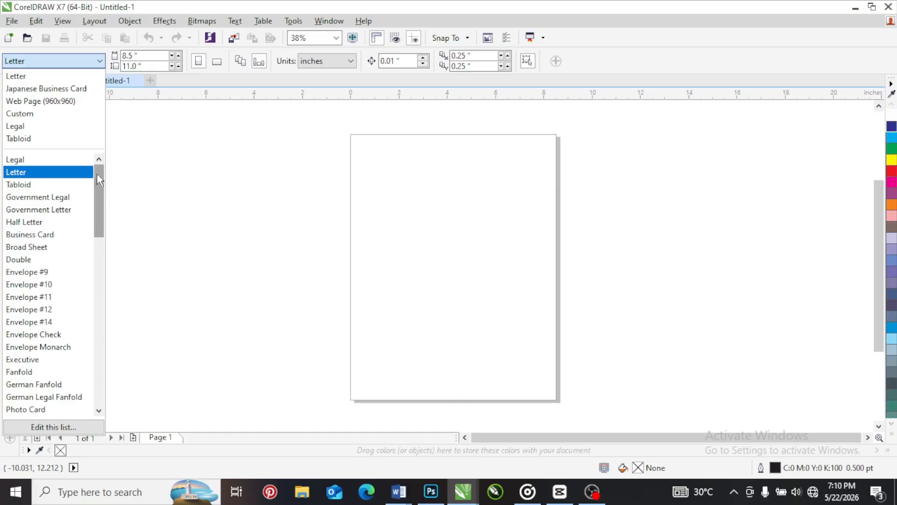
mouse_move(102, 176)
left_mouse_down()
mouse_move(97, 350)
mouse_move(101, 170)
left_mouse_up()
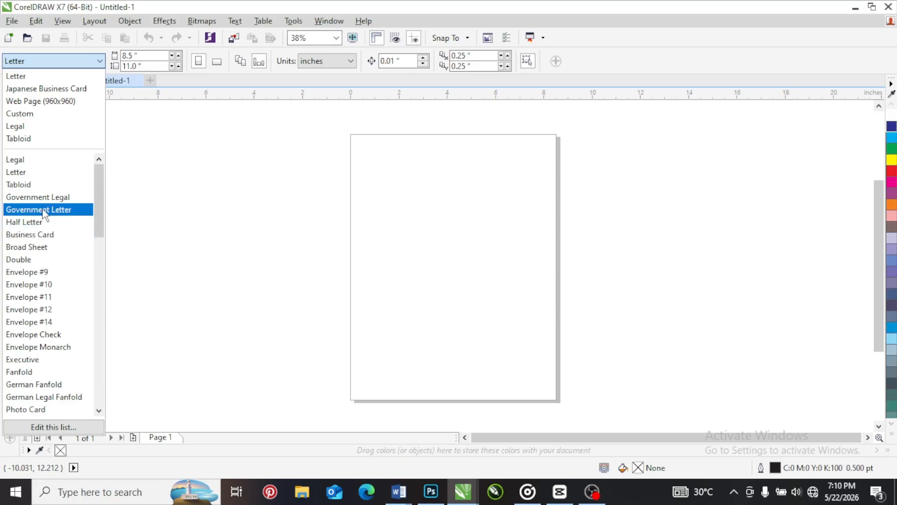
left_click(38, 161)
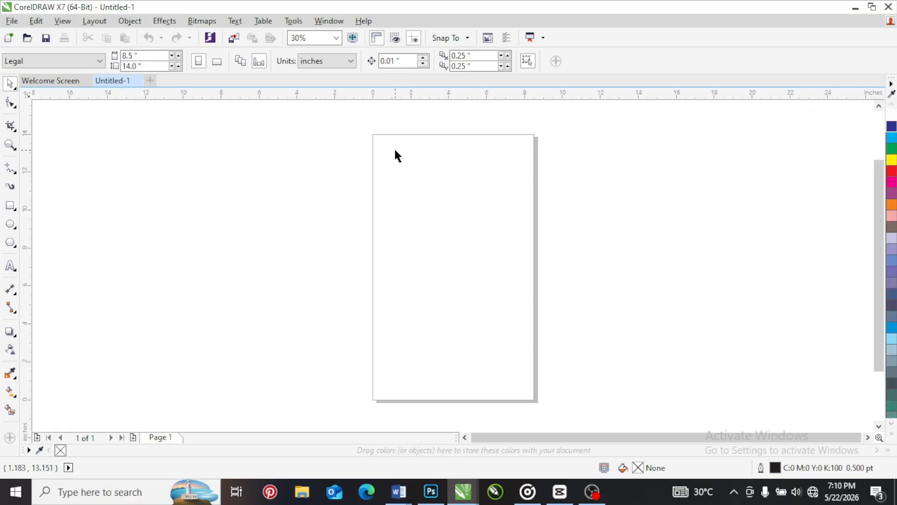
Look through the preset page sizes and change the page to Envelope #10
left_click(87, 62)
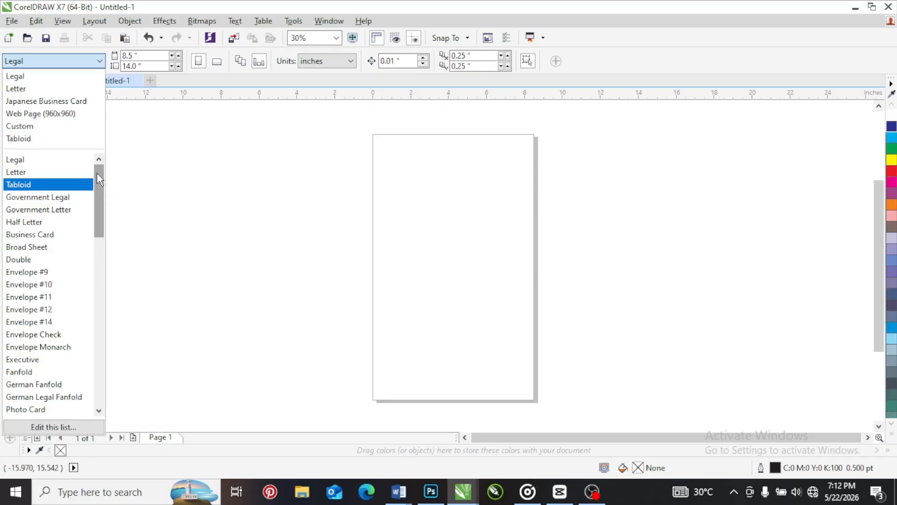
left_click_drag(97, 172, 94, 298)
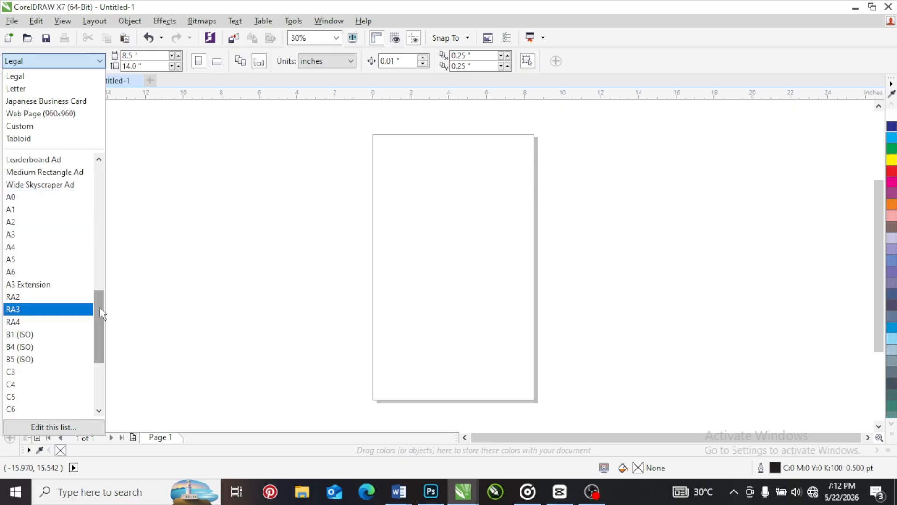
left_click_drag(100, 308, 103, 369)
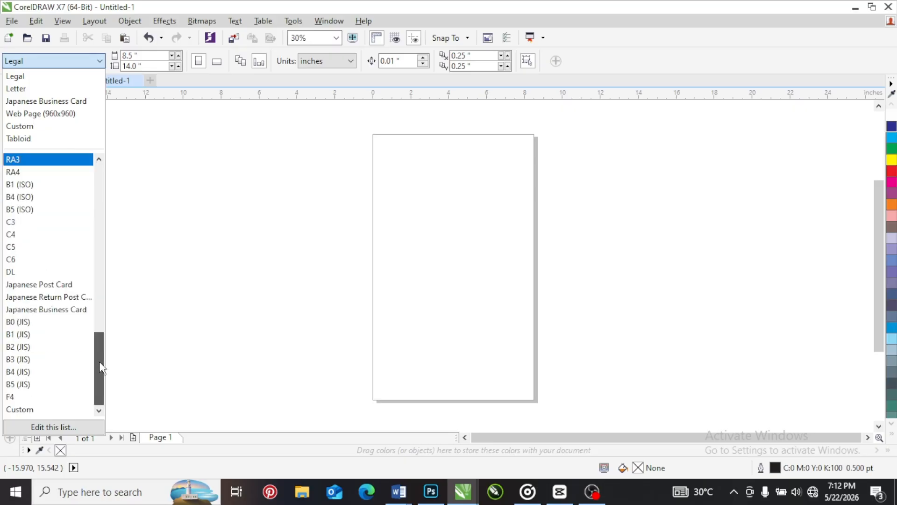
left_click_drag(99, 359, 94, 181)
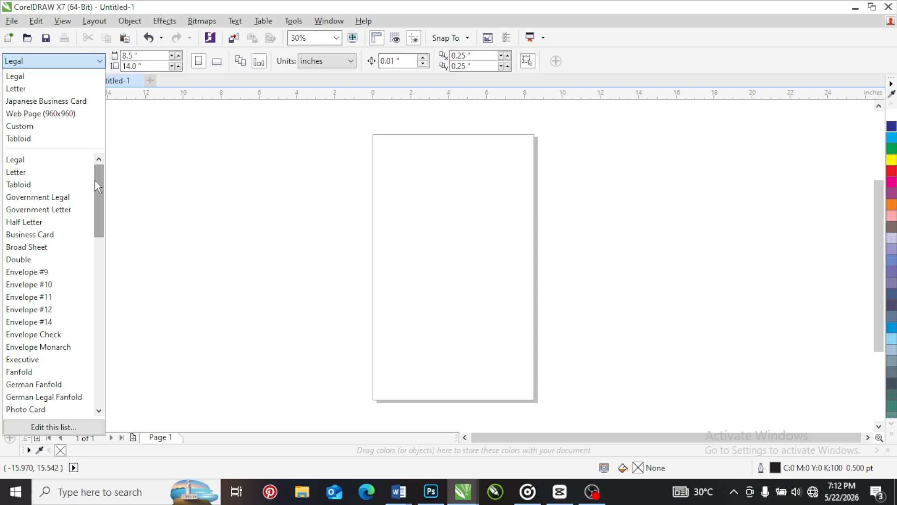
left_click(53, 284)
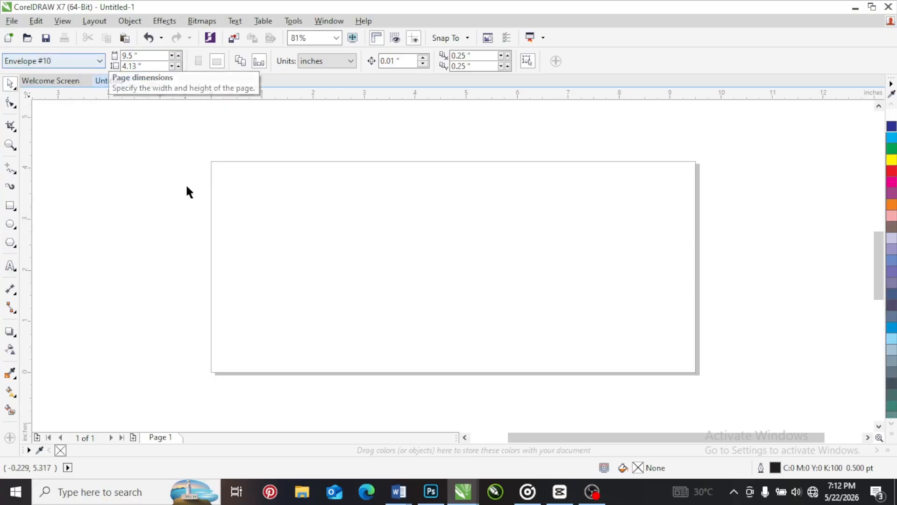
left_click(78, 62)
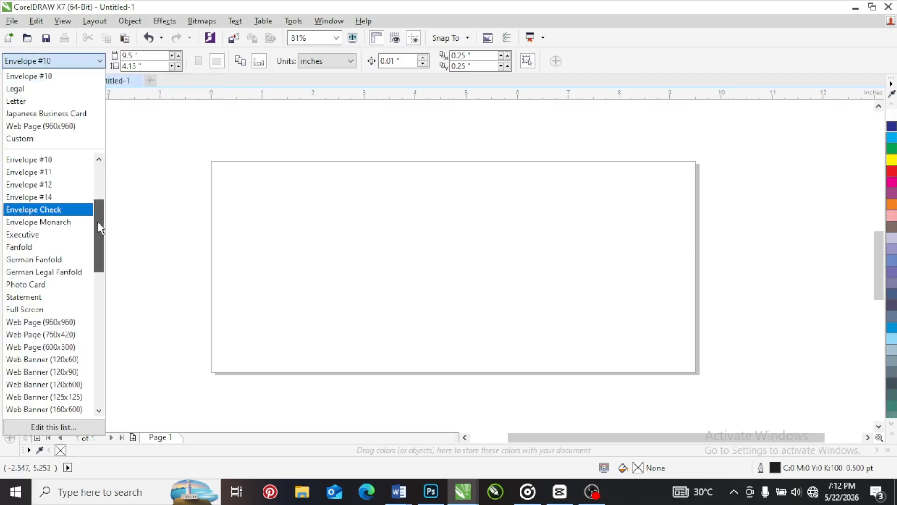
left_click_drag(97, 221, 92, 167)
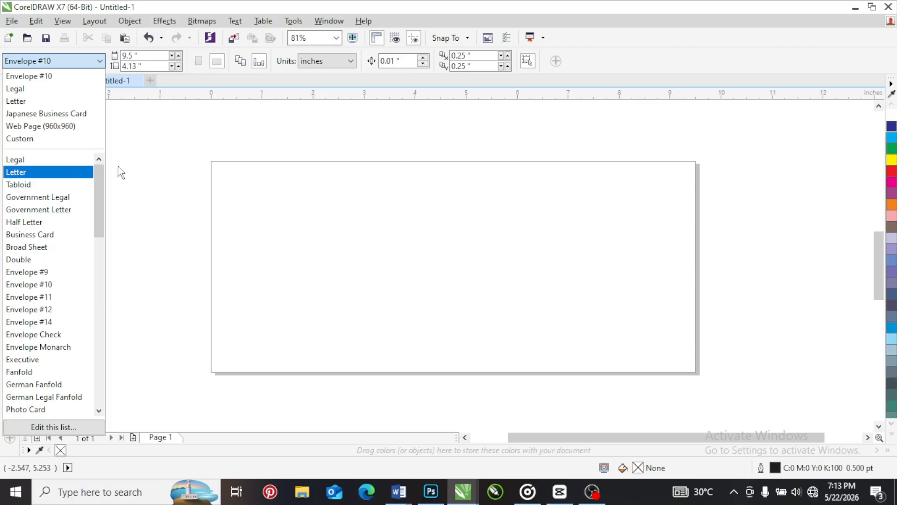
left_click(168, 161)
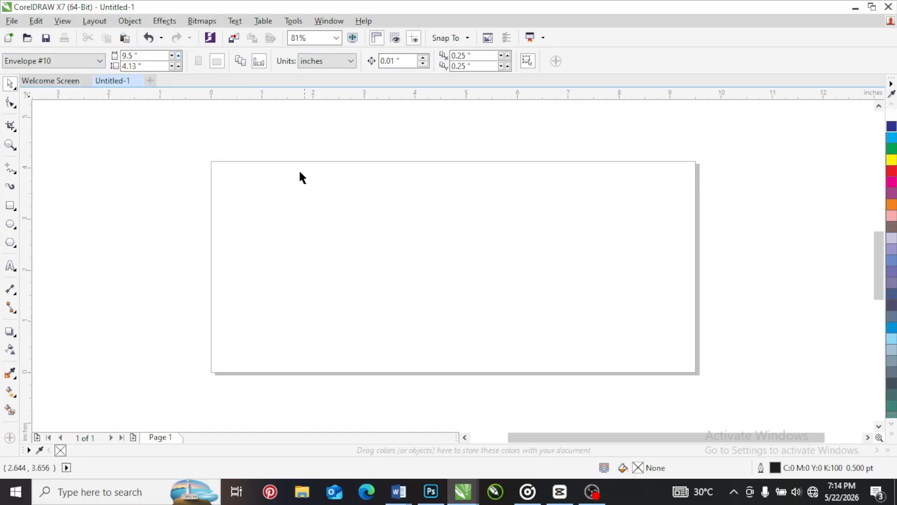
Set the document's measurement units to feet
left_click(339, 66)
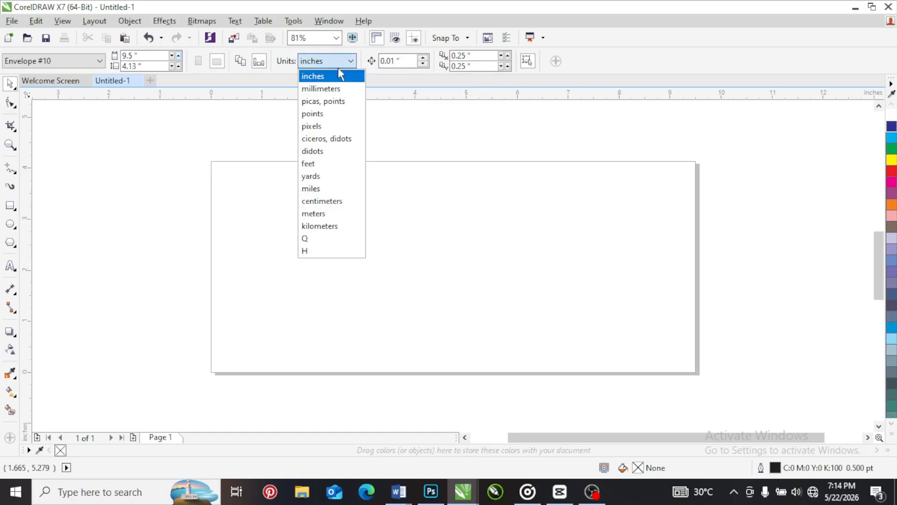
left_click(326, 164)
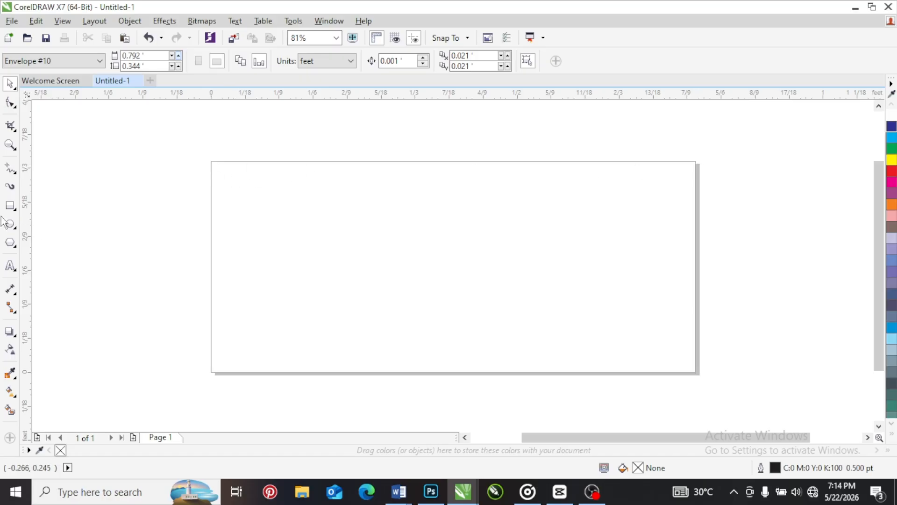
Draw two crossing freehand curves over the page, one about 0.93 ft wide and one about 0.45 ft tall
left_click(10, 168)
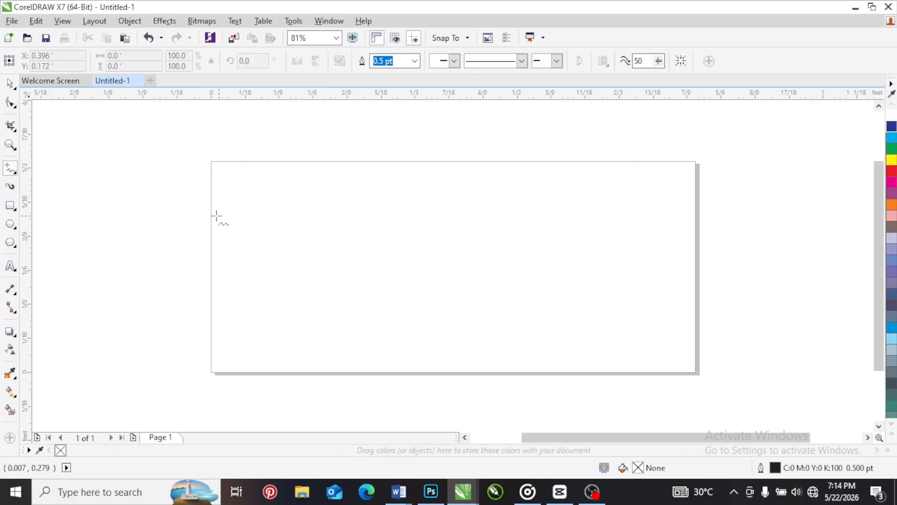
mouse_move(211, 216)
left_mouse_down()
mouse_move(466, 242)
mouse_move(780, 245)
left_mouse_up()
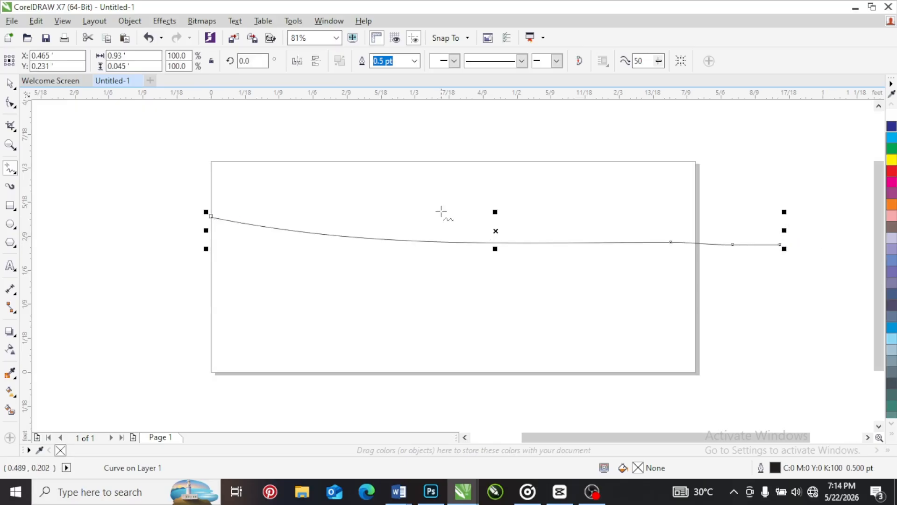
left_click_drag(471, 128, 491, 402)
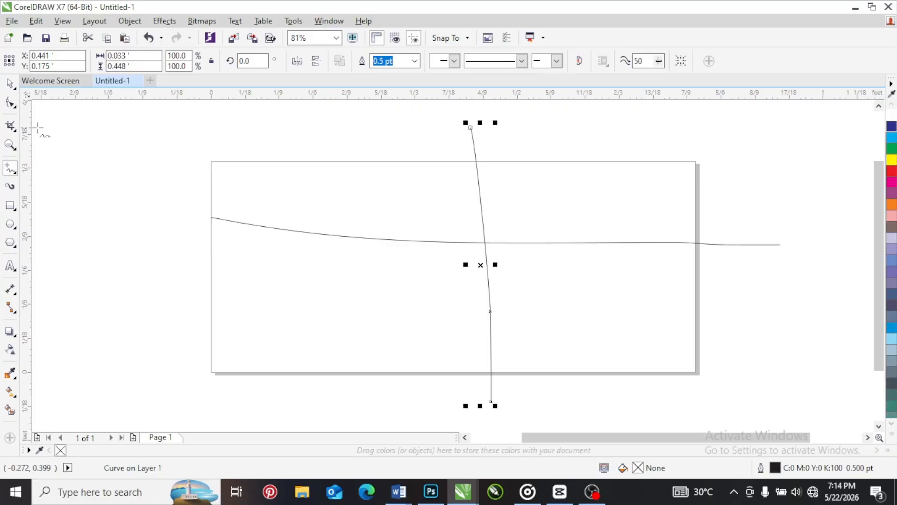
Delete the horizontal and the vertical freehand curves from the page
left_click(10, 84)
left_click(224, 218)
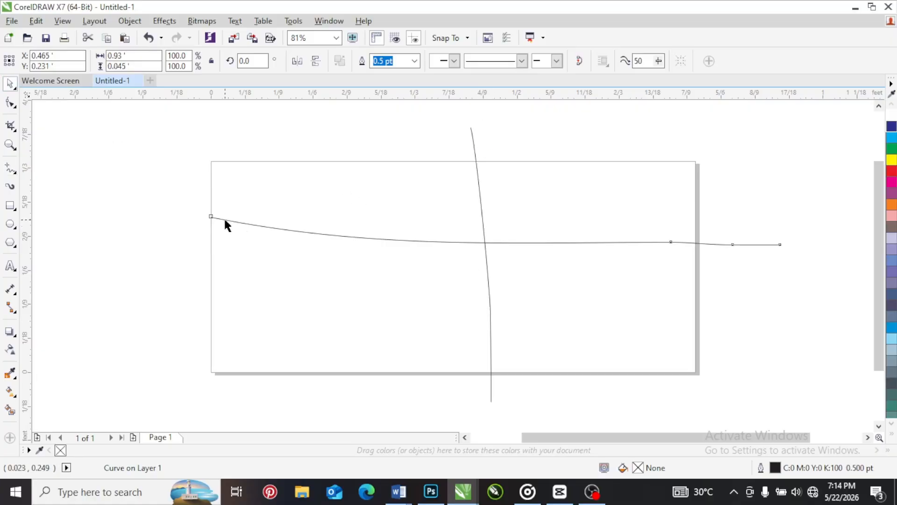
key("Delete")
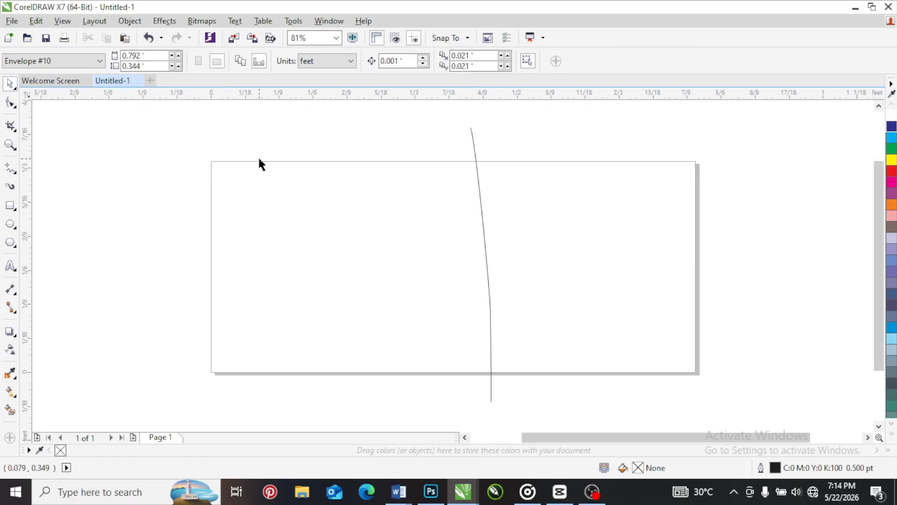
left_click(473, 136)
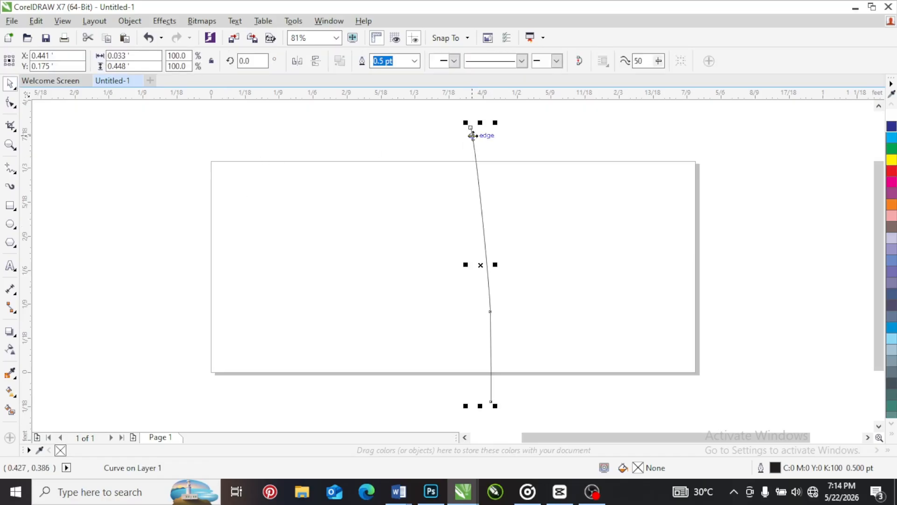
key("Delete")
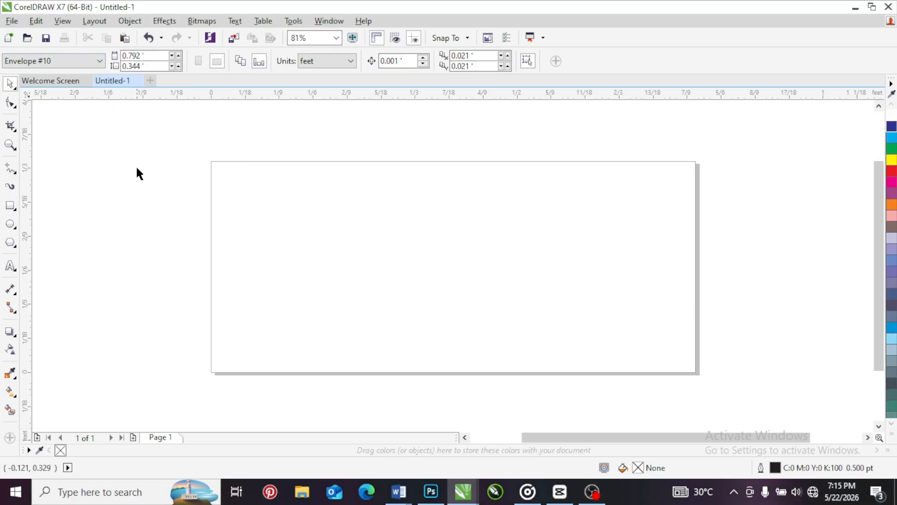
Set the page size to Legal in landscape orientation
left_click(86, 60)
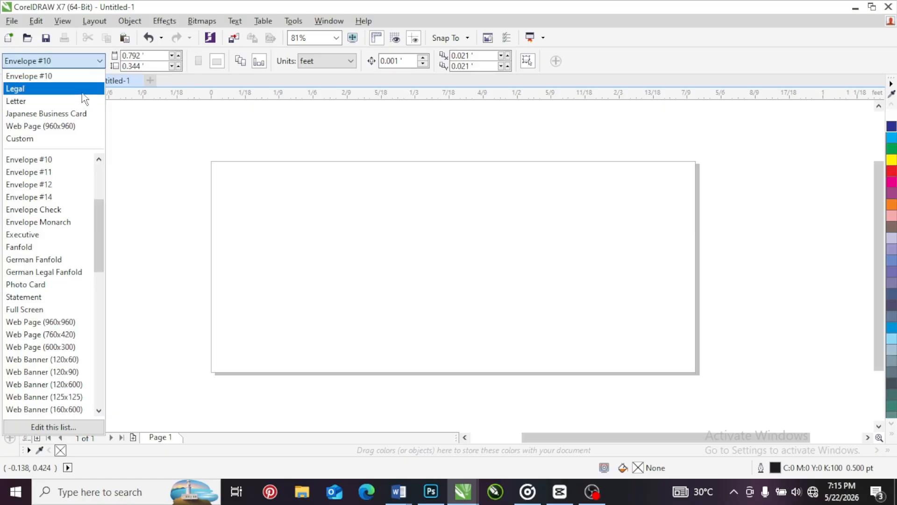
left_click(82, 87)
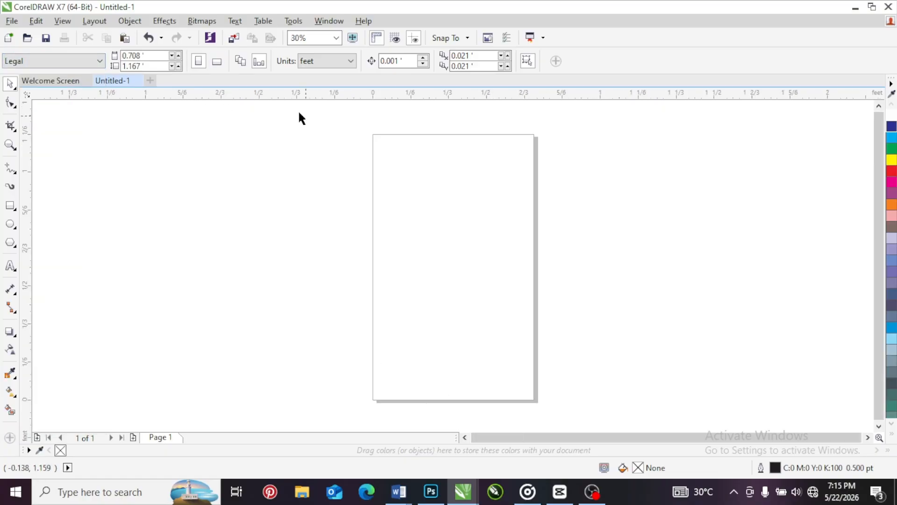
left_click(216, 60)
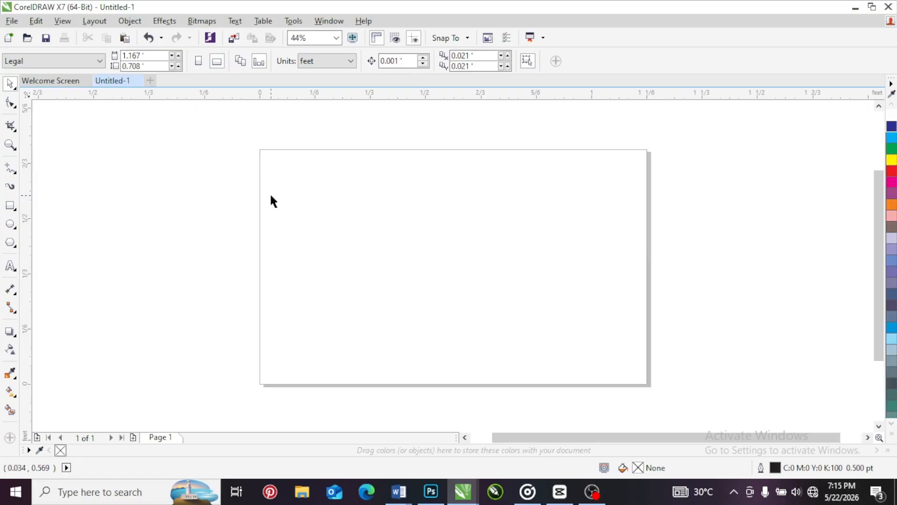
With feet as the units, set a custom page size 4 ft wide and 6 ft high
left_click(344, 62)
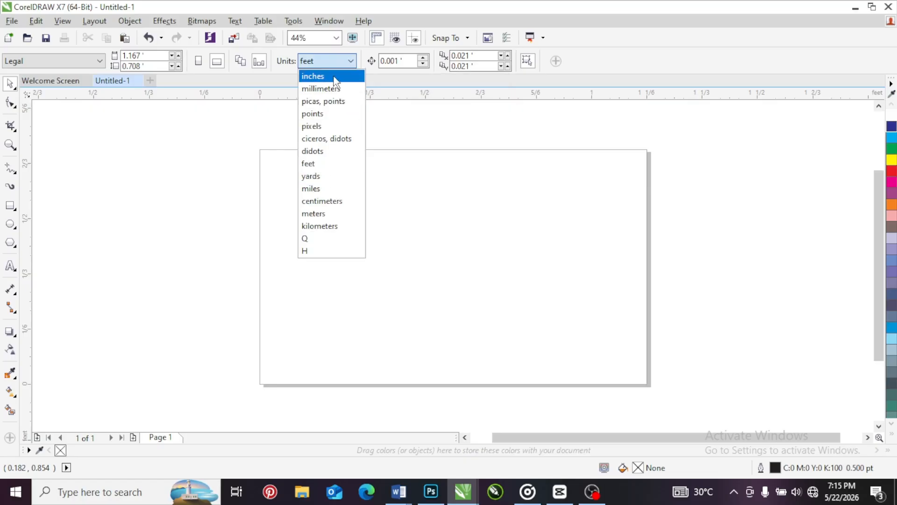
left_click(330, 164)
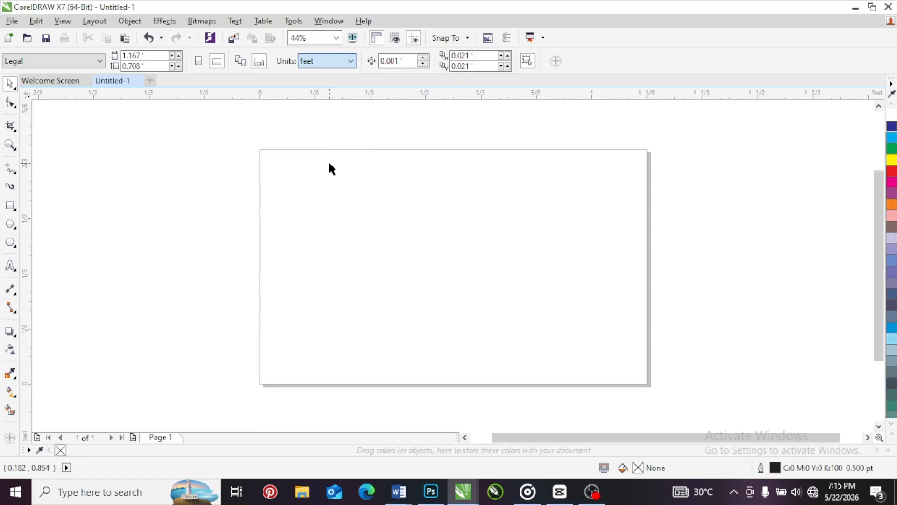
left_click(142, 56)
type("4")
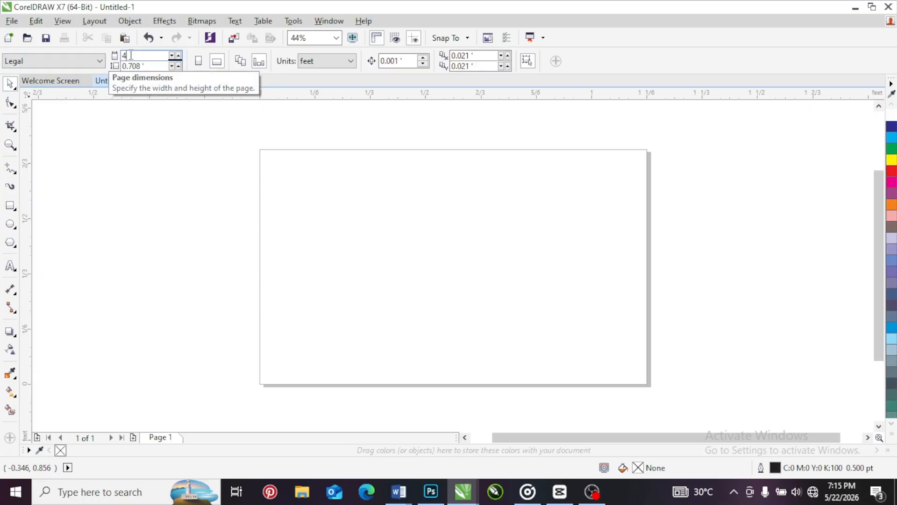
key("Tab")
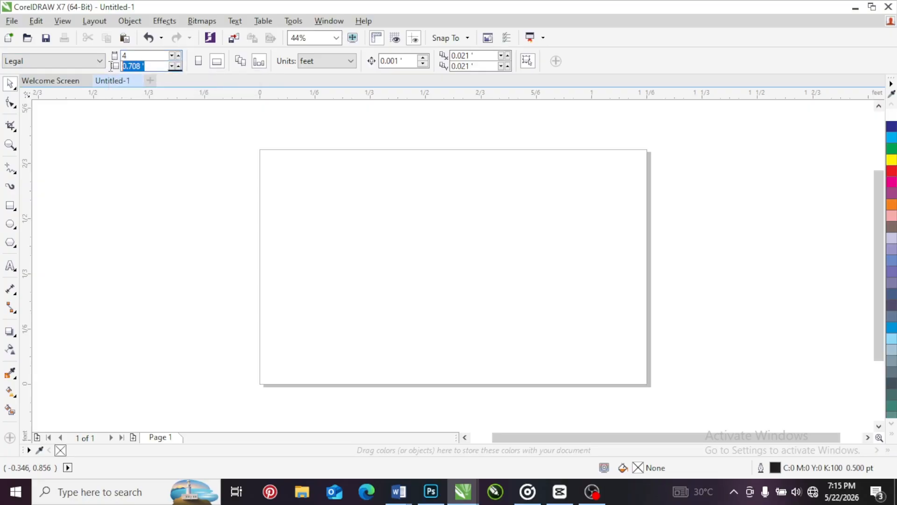
type("6")
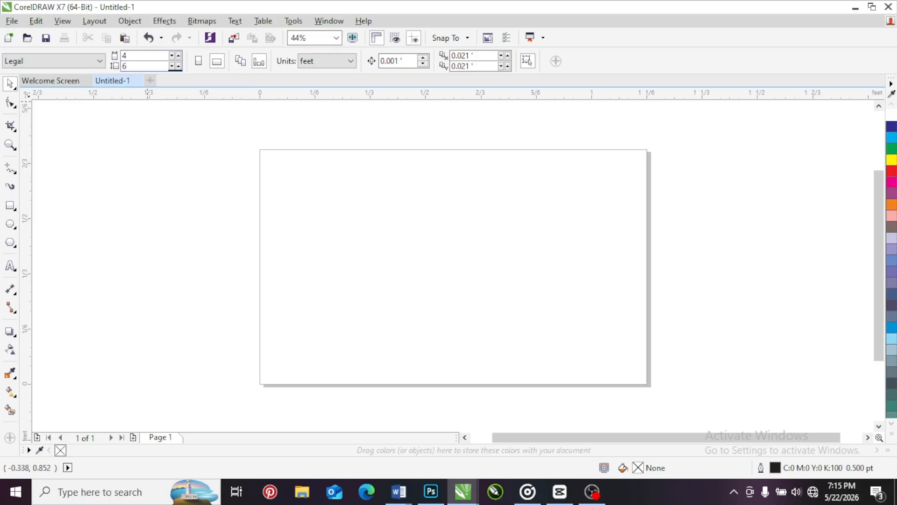
key("Return")
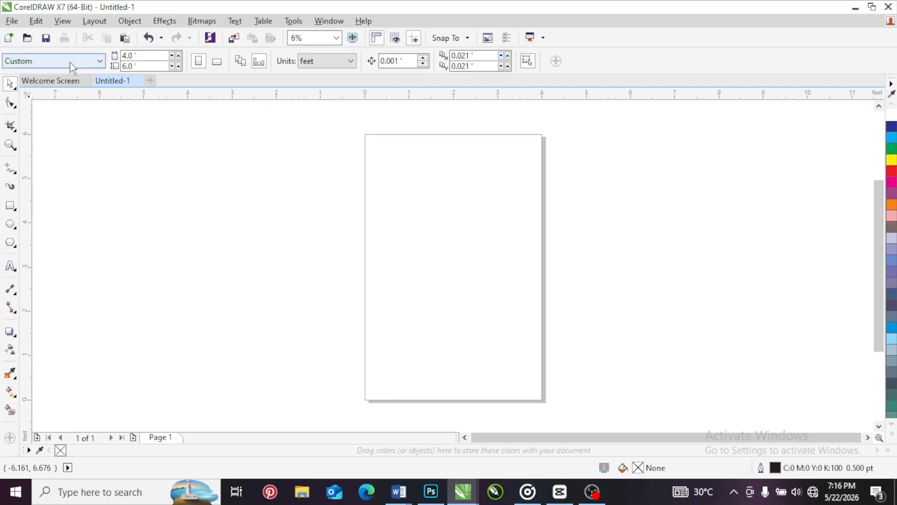
Change the page size to the A4 preset
left_click(94, 61)
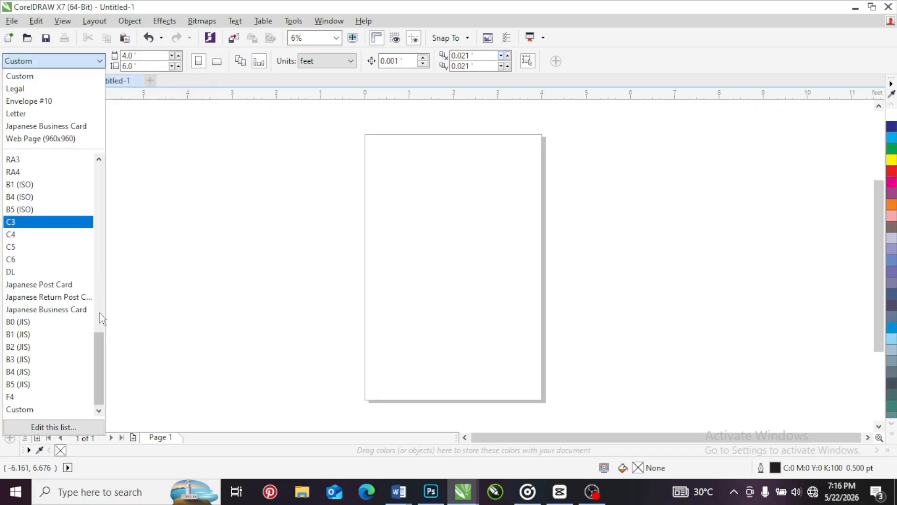
left_click_drag(96, 350, 95, 270)
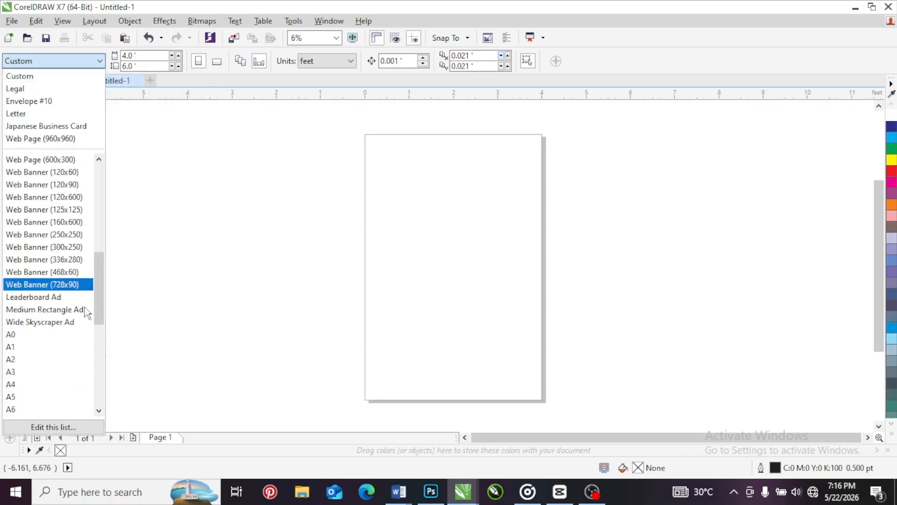
left_click(24, 386)
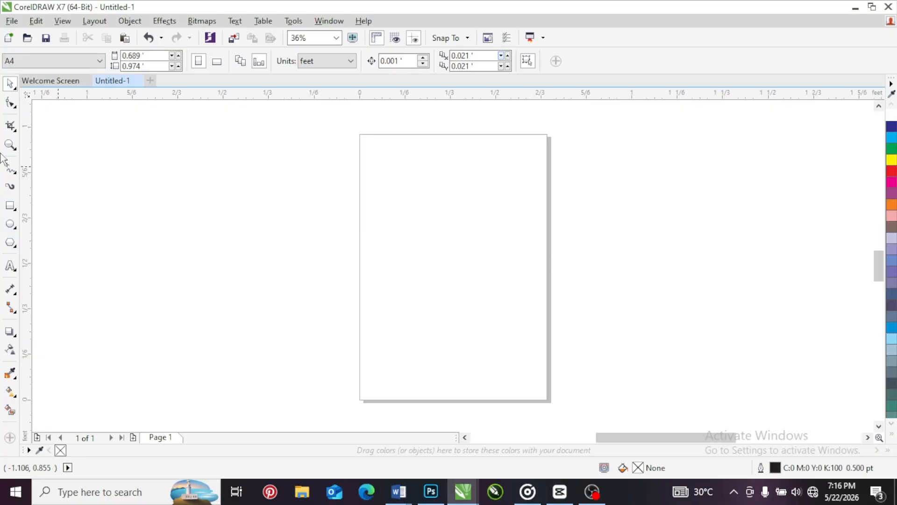
Add a rectangle covering the whole A4 page and fill it with magenta
double_click(10, 206)
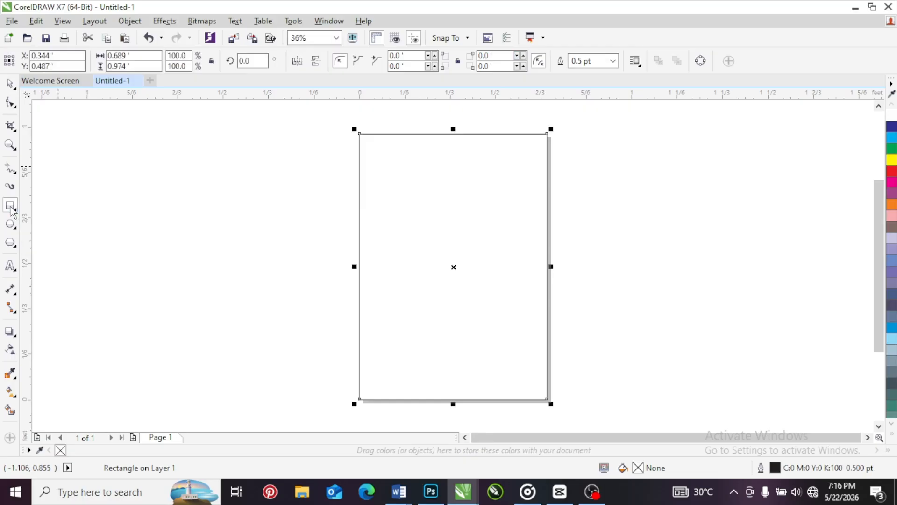
left_click(9, 85)
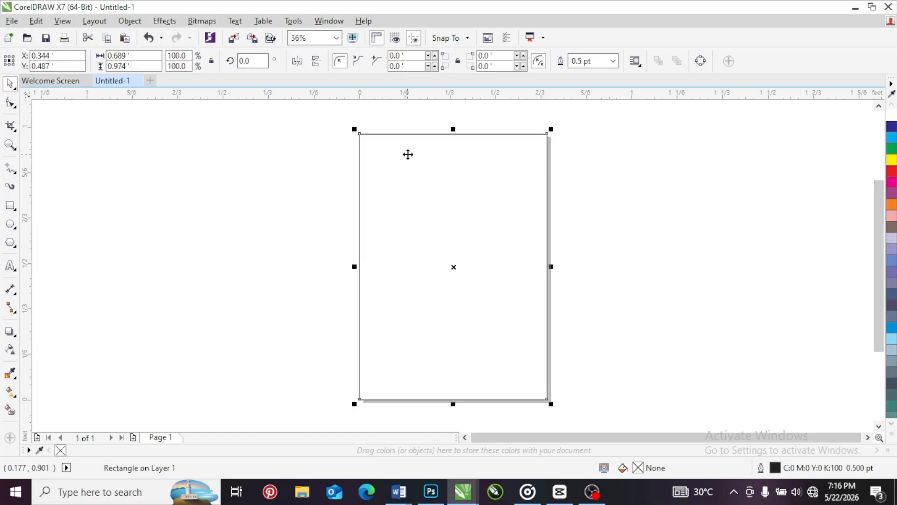
left_click(892, 183)
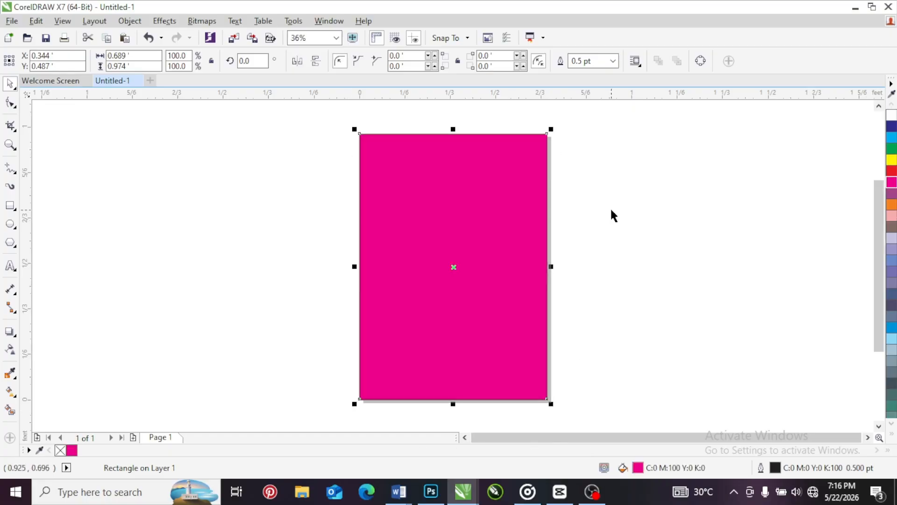
left_click(267, 206)
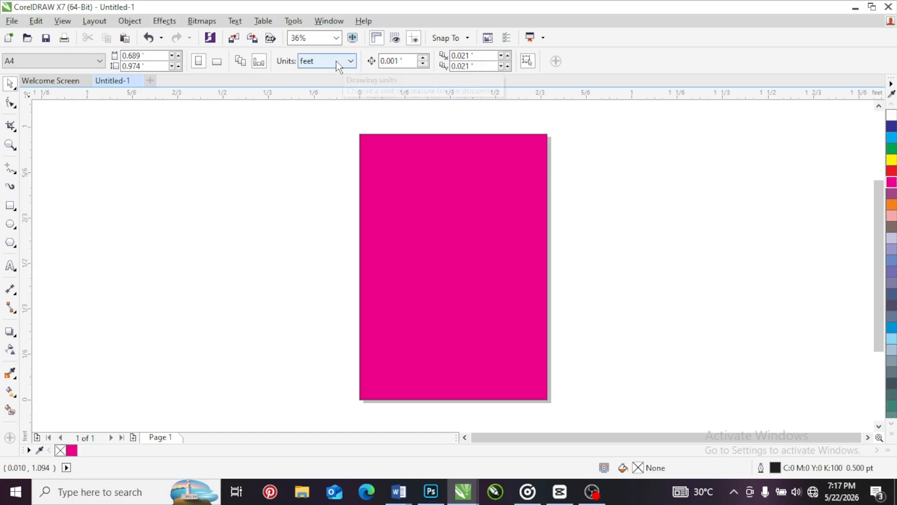
Set a custom page size 4 ft wide and 6 ft high
left_click_drag(149, 55, 104, 58)
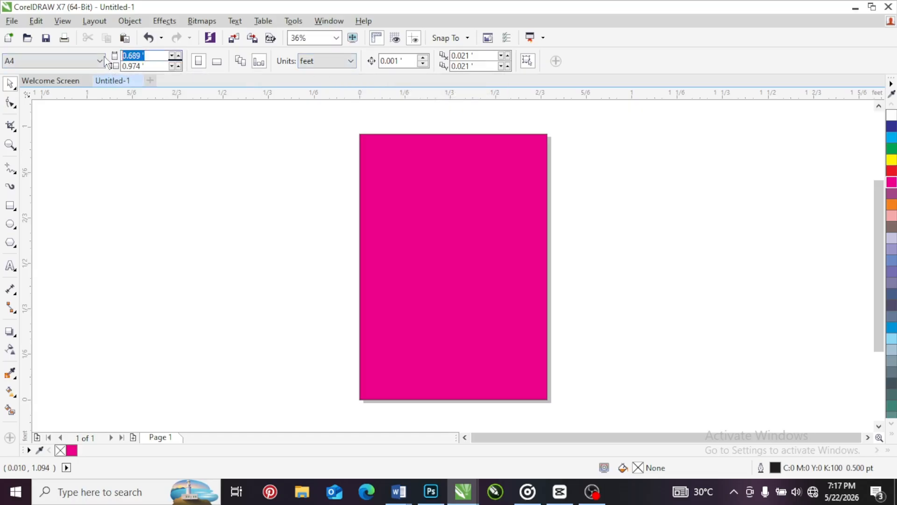
type("4")
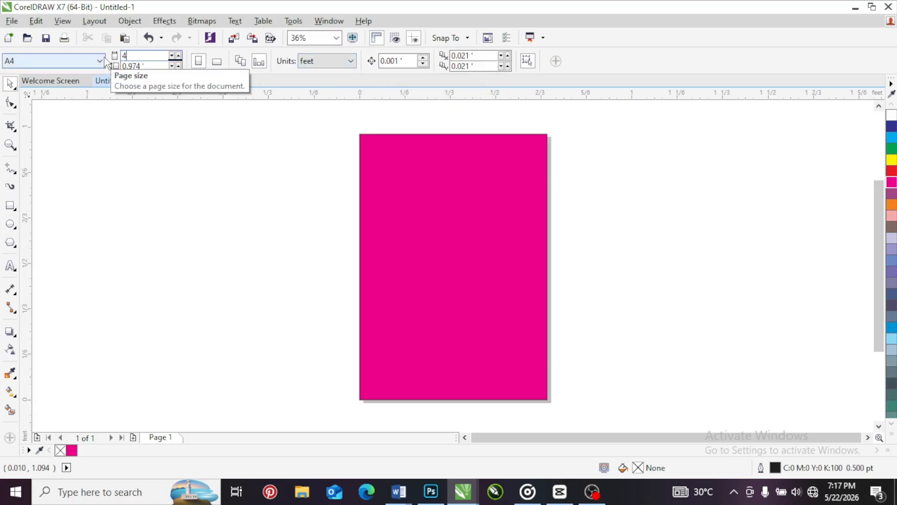
left_click_drag(152, 66, 114, 68)
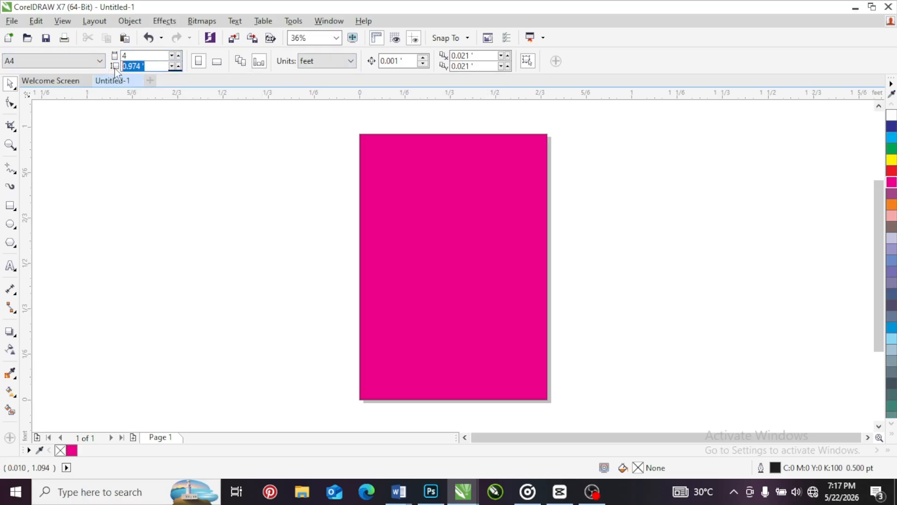
type("6")
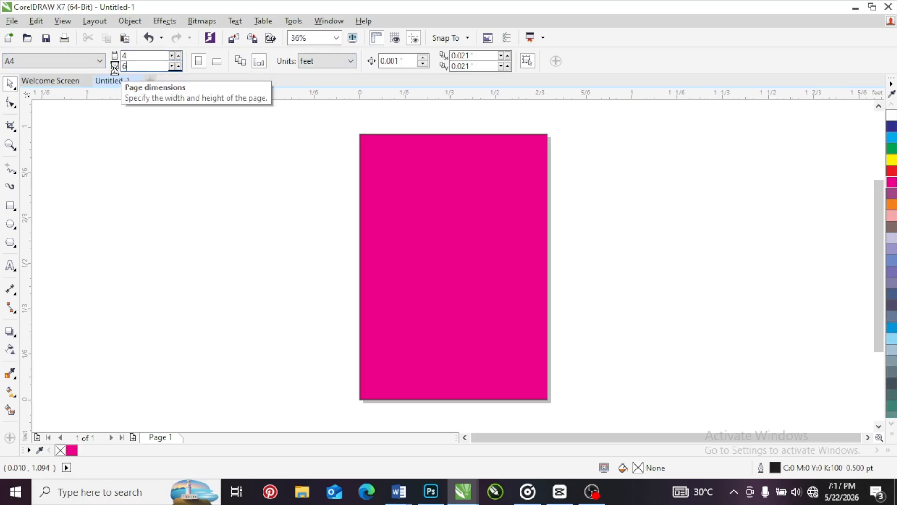
key("Return")
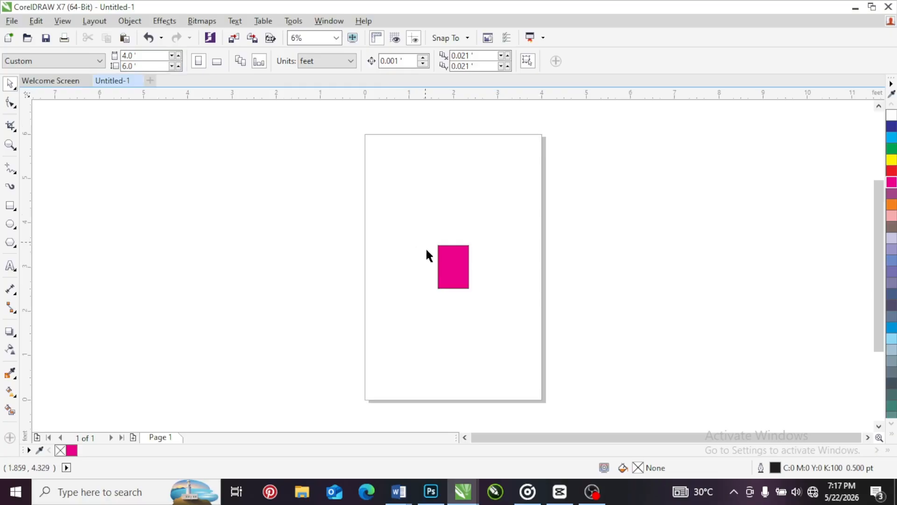
Select the magenta rectangle at the middle of the page and delete it
left_click(449, 256)
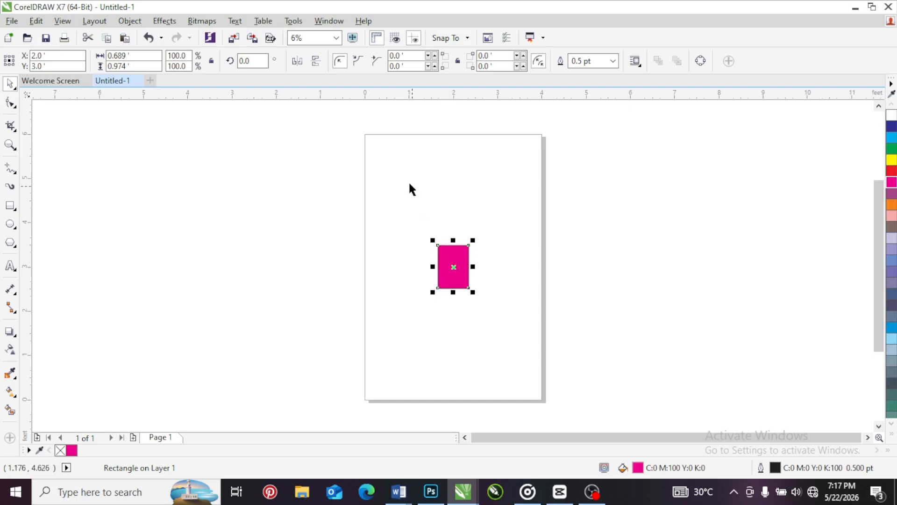
left_click(386, 150)
left_click_drag(385, 146, 477, 168)
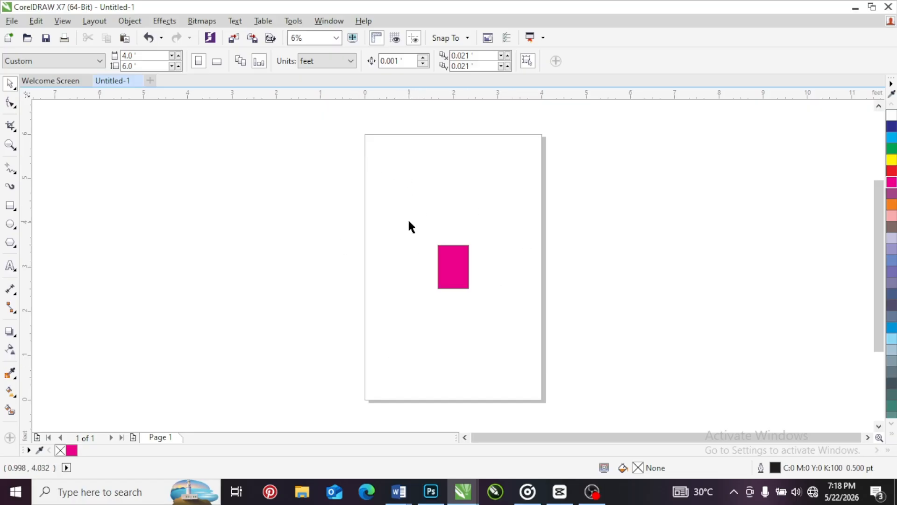
left_click_drag(408, 220, 496, 324)
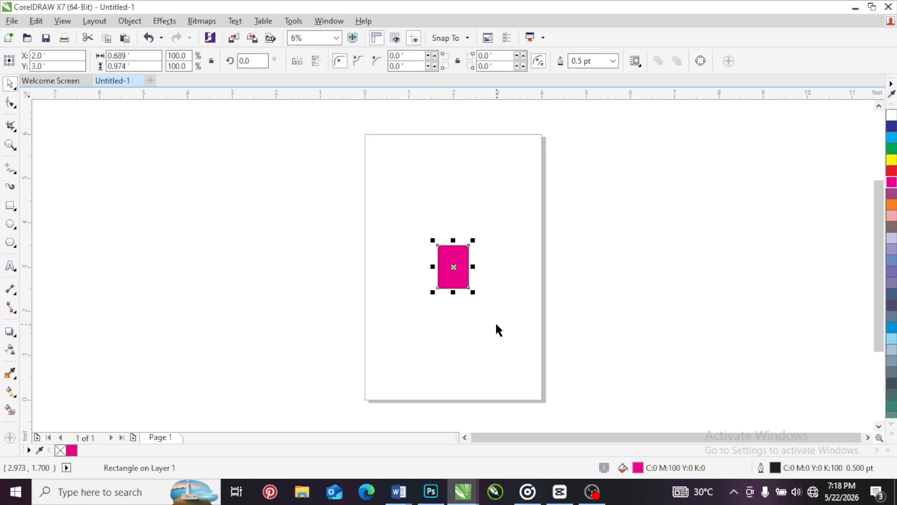
key("Delete")
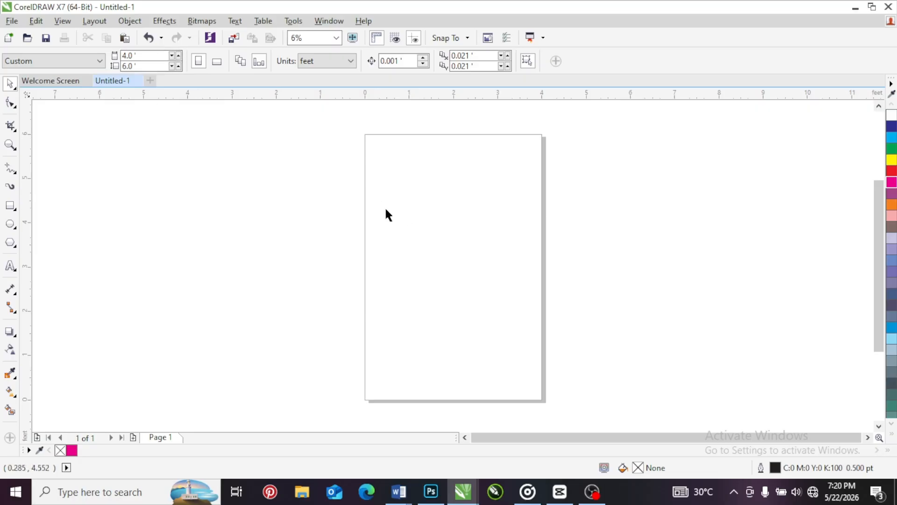
Switch the drawing units to inches and set a custom page size 5 in wide and 5 in high
left_click(334, 62)
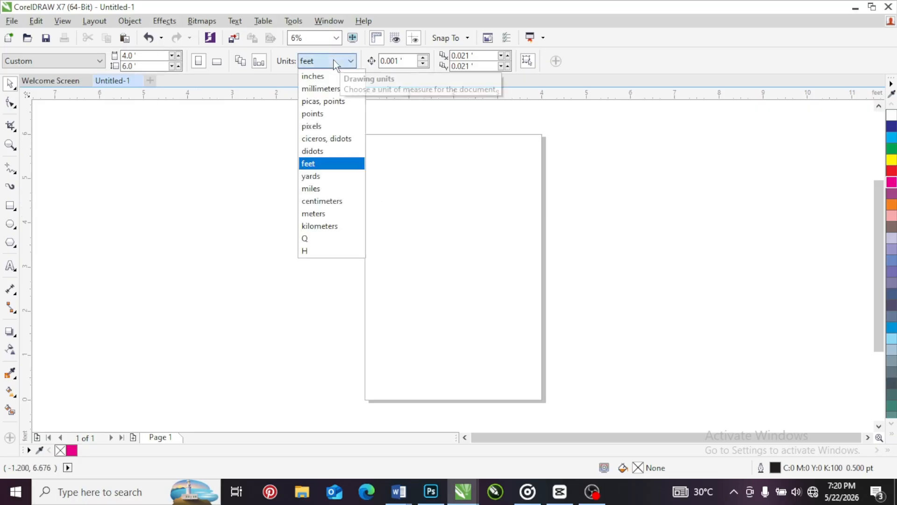
left_click(317, 77)
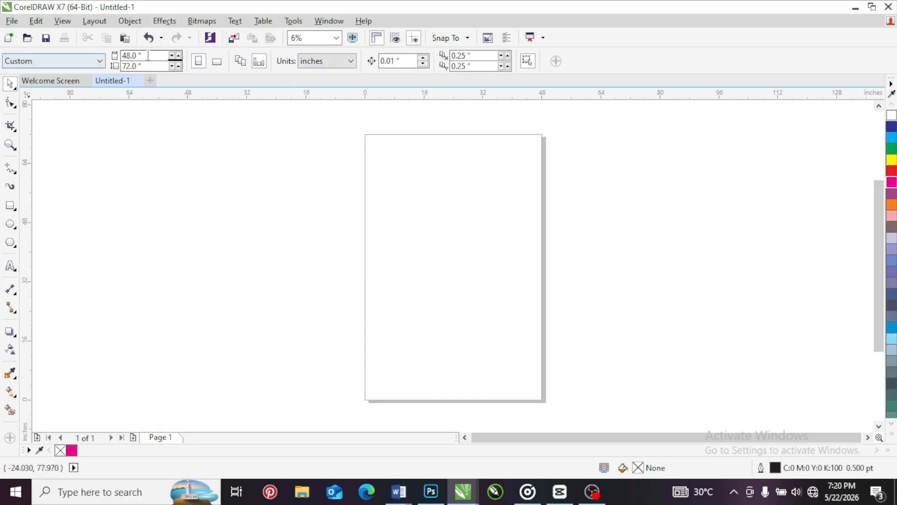
left_click_drag(142, 55, 122, 55)
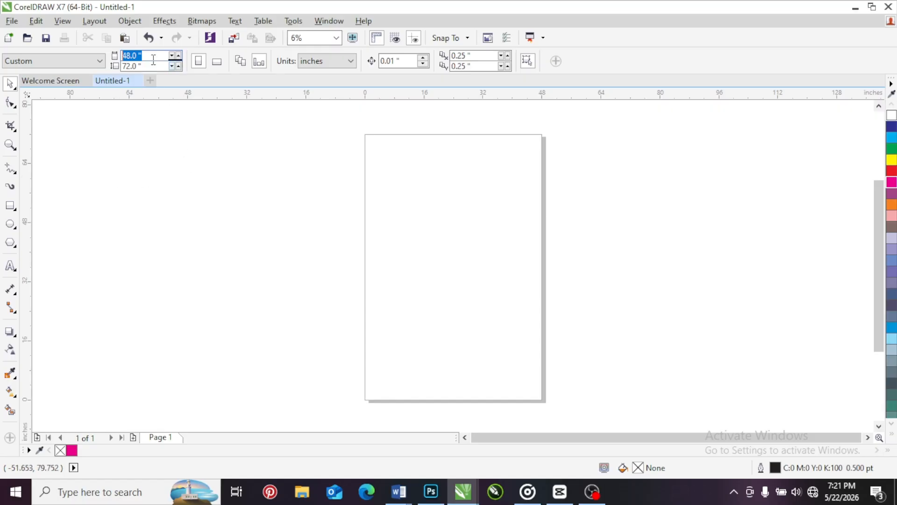
type("5")
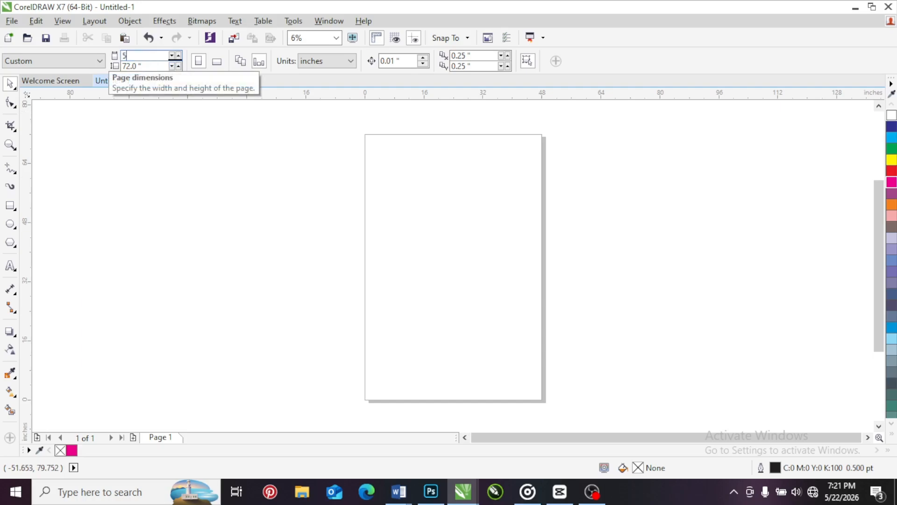
key("Tab")
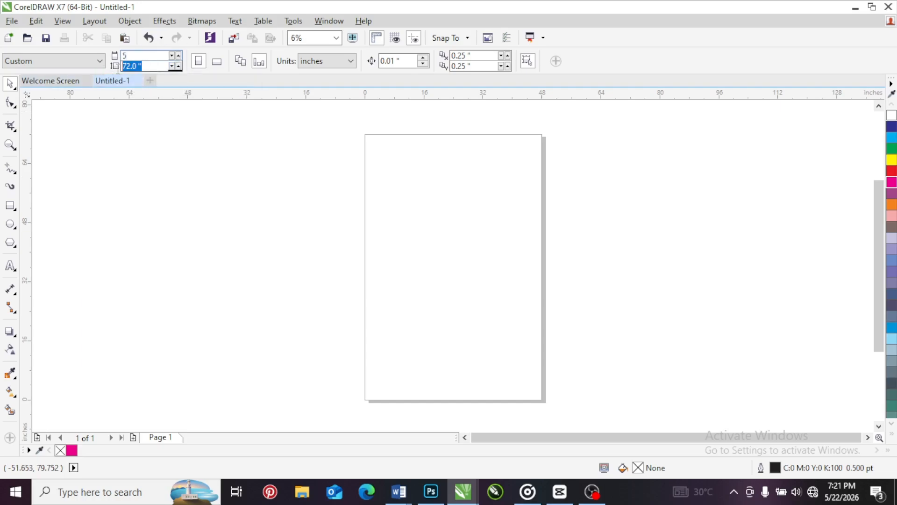
type("6")
key("BackSpace")
type("5")
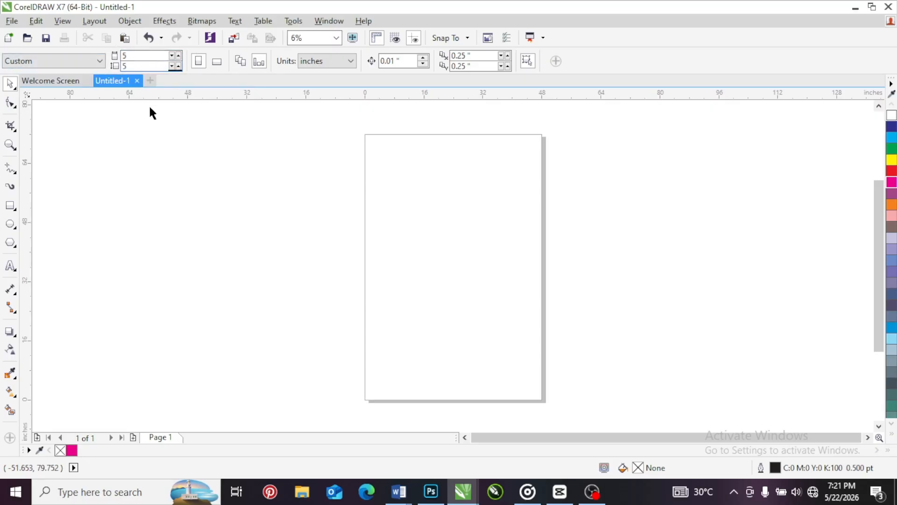
key("Return")
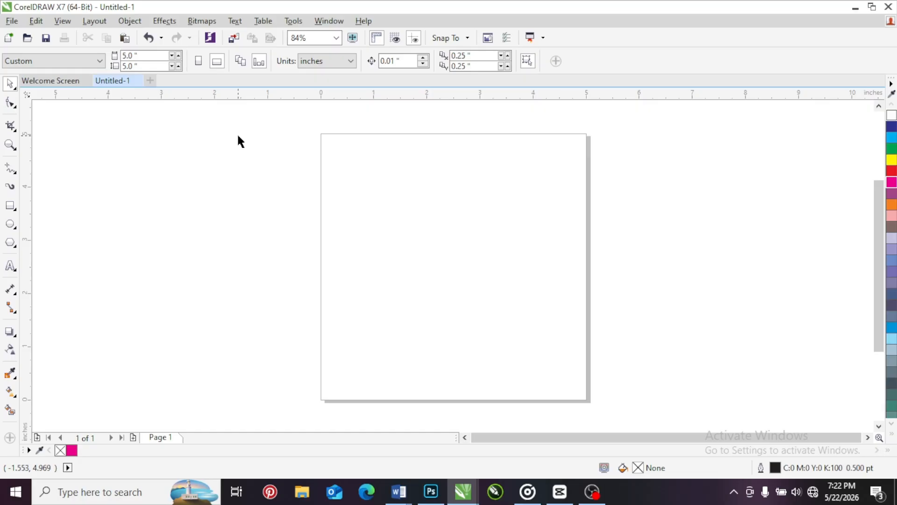
left_click_drag(232, 133, 695, 259)
left_click_drag(229, 132, 669, 262)
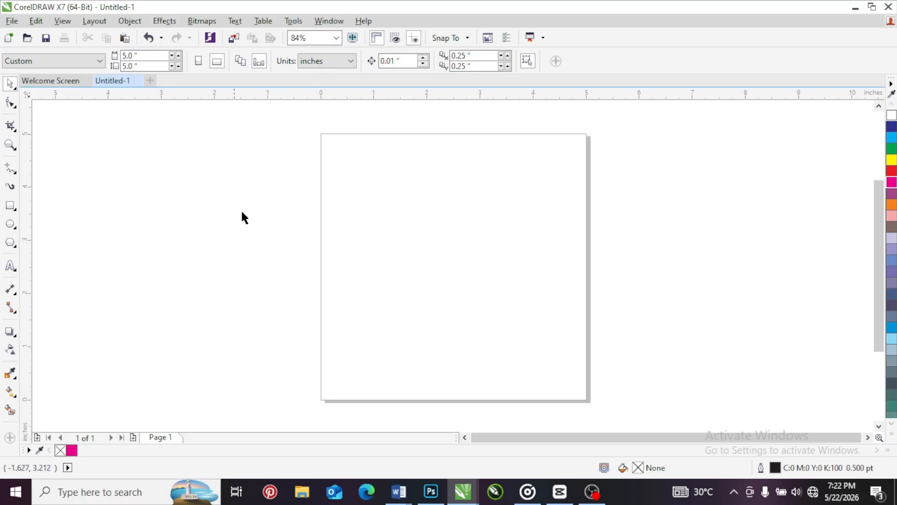
left_click(339, 64)
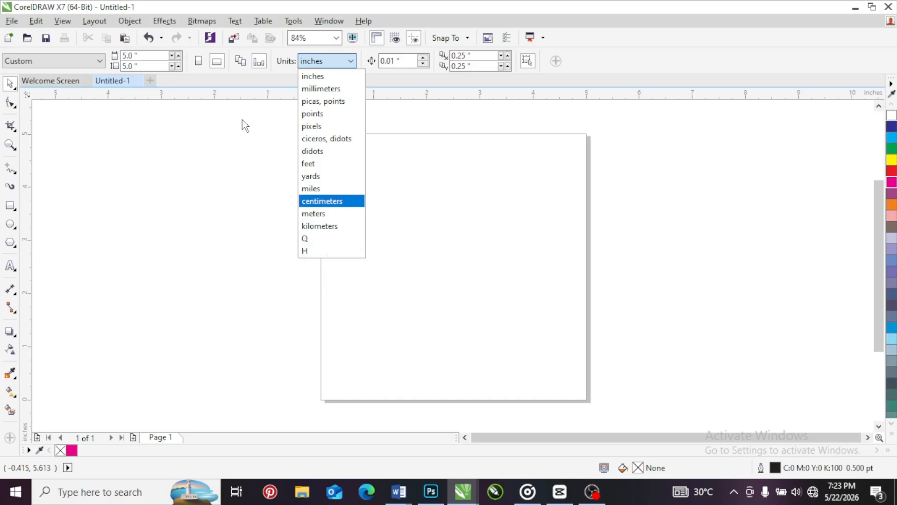
left_click(325, 79)
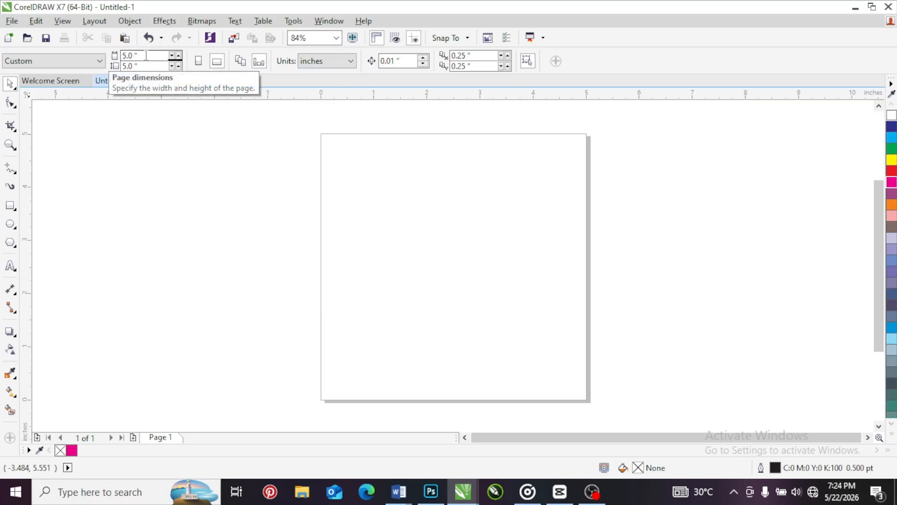
left_click_drag(147, 55, 124, 55)
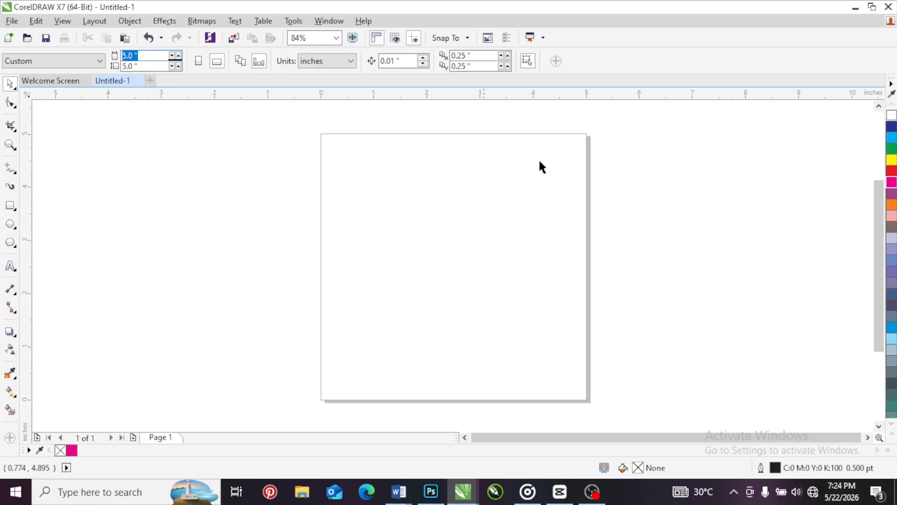
left_click(145, 65)
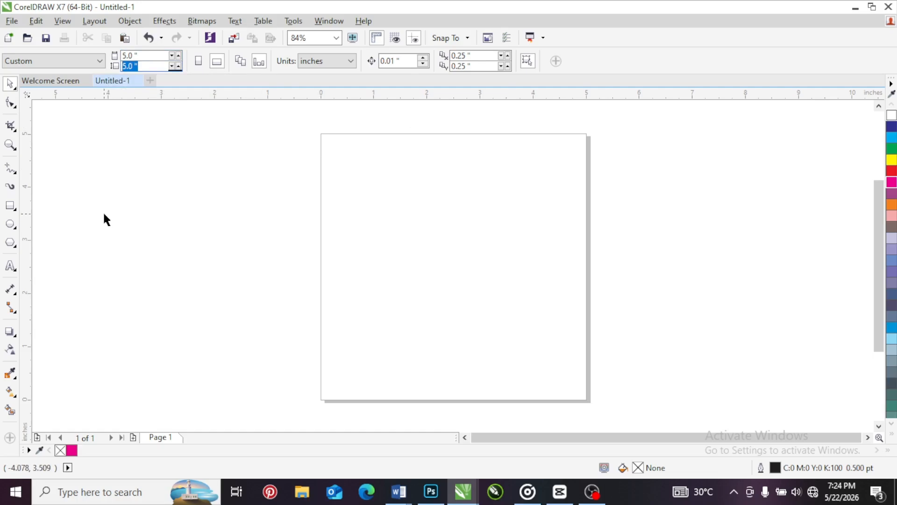
Change the page size to the A6 preset
left_click(90, 64)
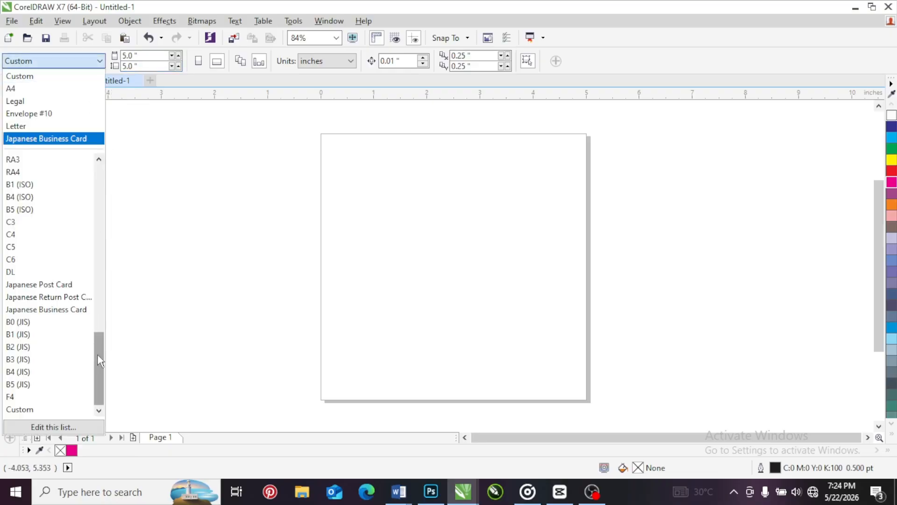
left_click_drag(99, 356, 93, 304)
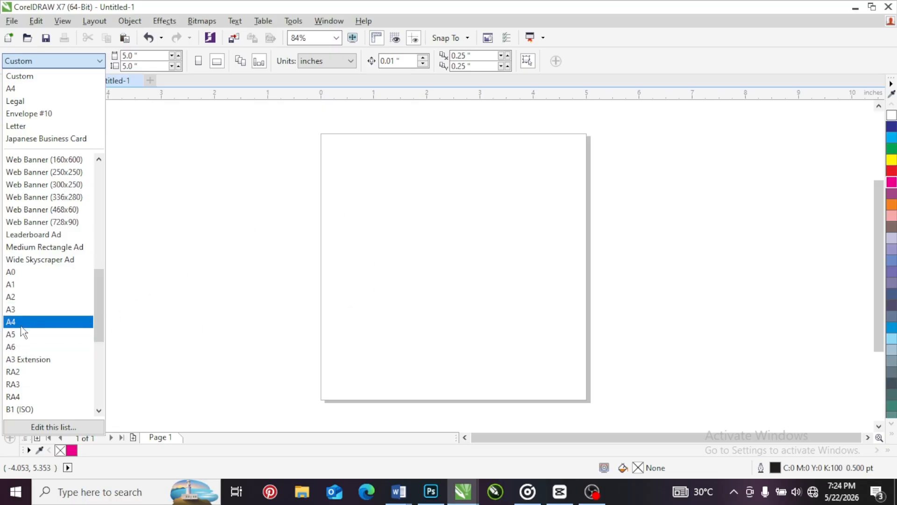
left_click(18, 345)
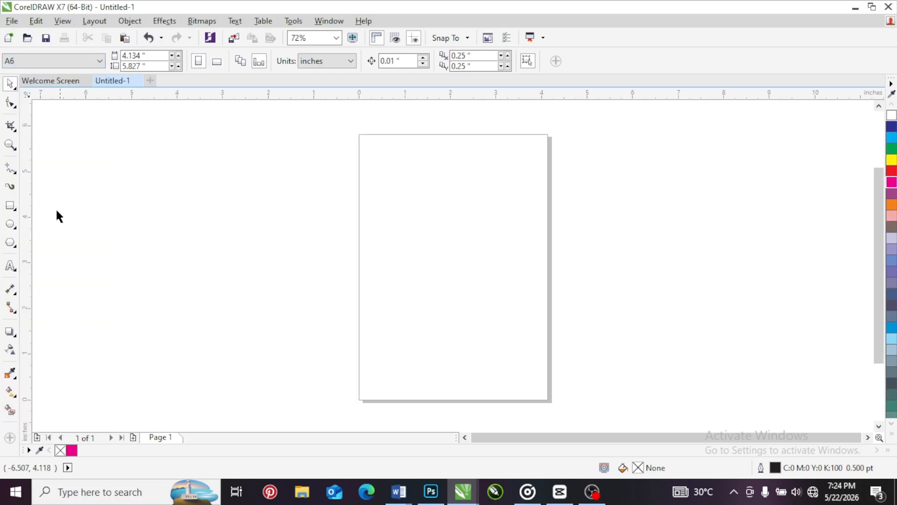
Try out an orange-filled rectangle covering the whole A6 page and delete it
double_click(10, 206)
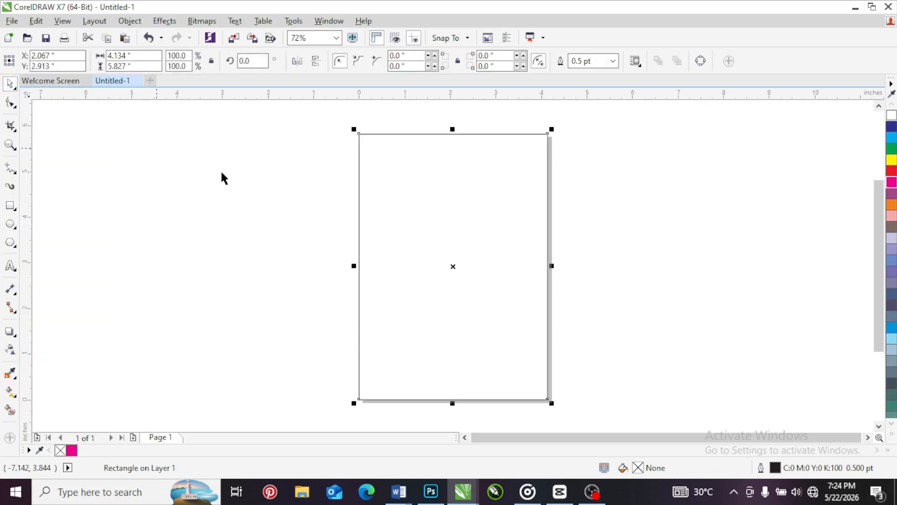
left_click(891, 206)
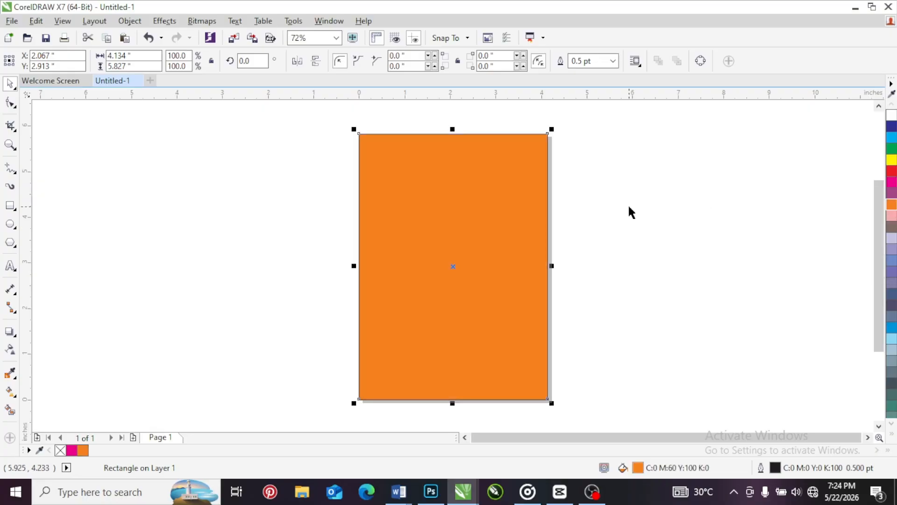
left_click(627, 203)
left_click(479, 200)
key("Delete")
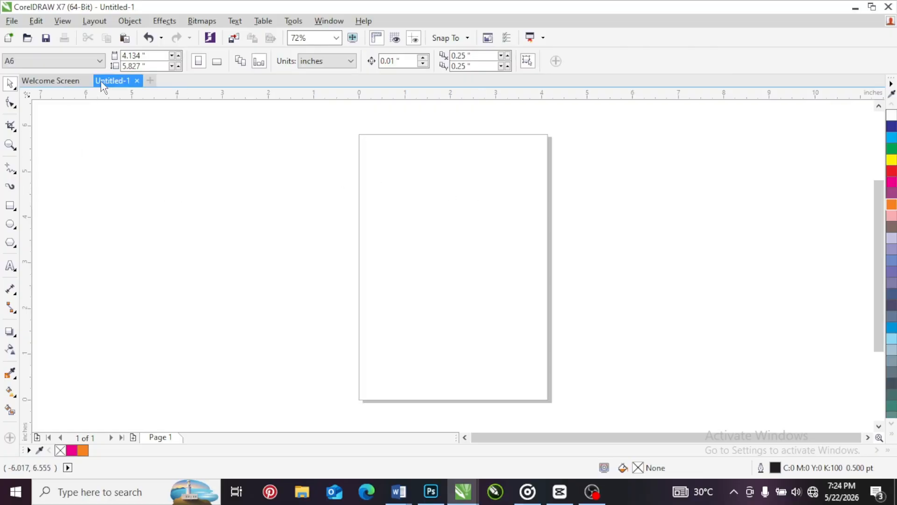
left_click(89, 61)
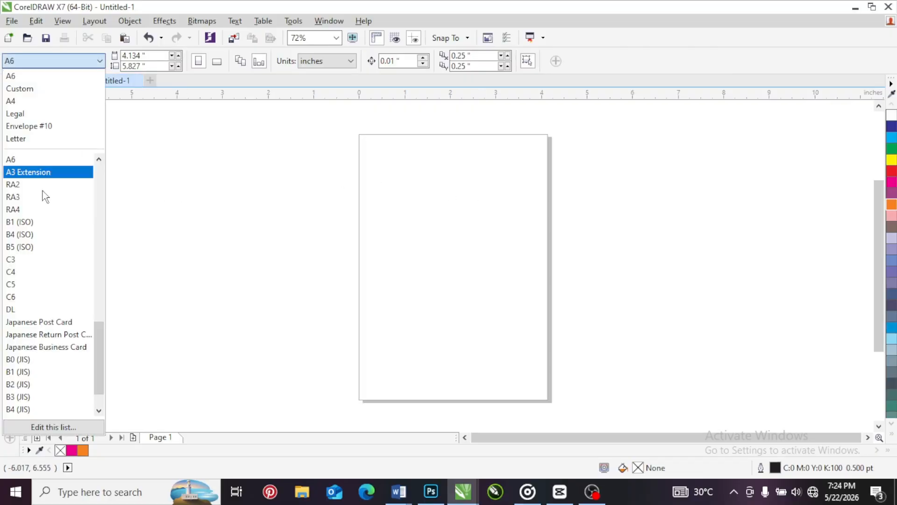
left_click(36, 159)
key("F7")
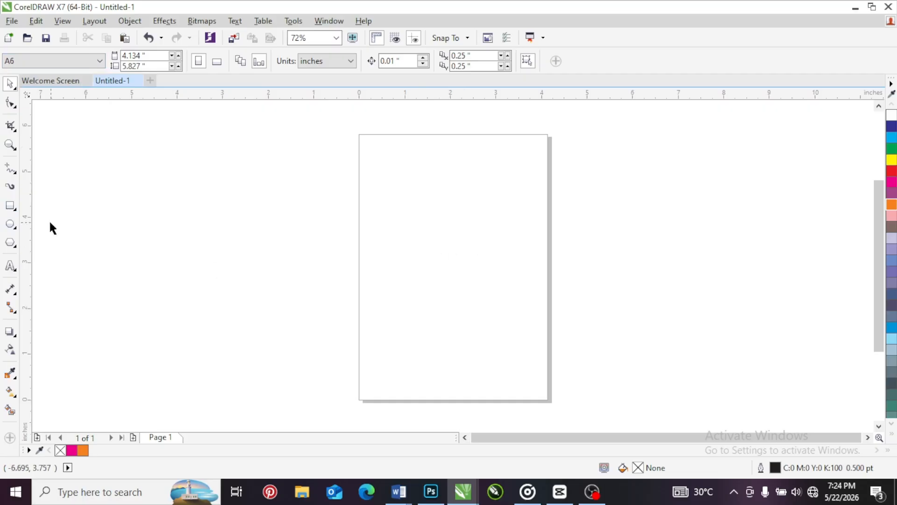
Cover the A6 page with a page-sized rectangle, fill it with orange and deselect it
left_click(10, 206)
double_click(10, 206)
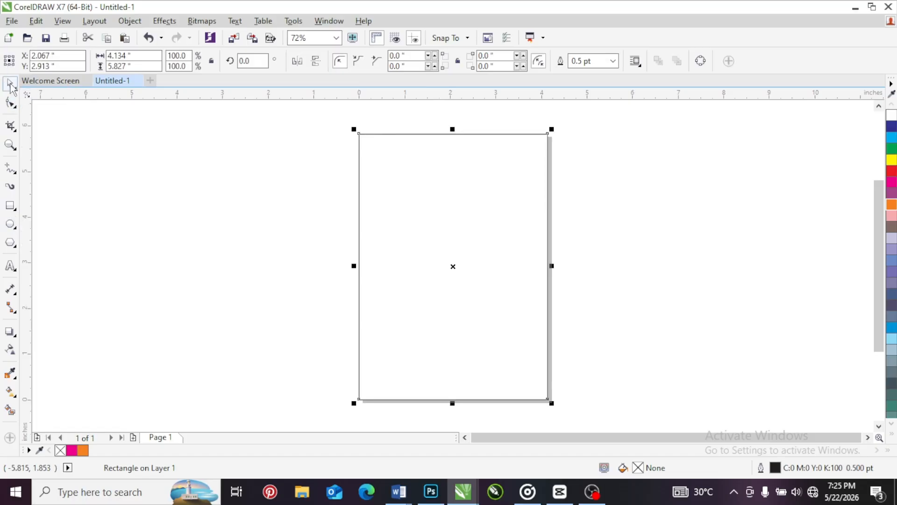
left_click(892, 204)
left_click(579, 181)
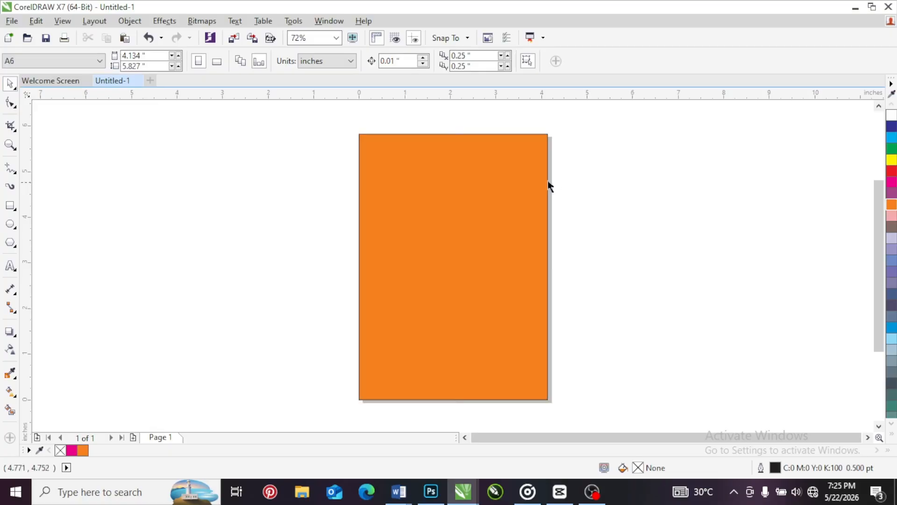
Change the page size to the A5 preset
left_click(69, 63)
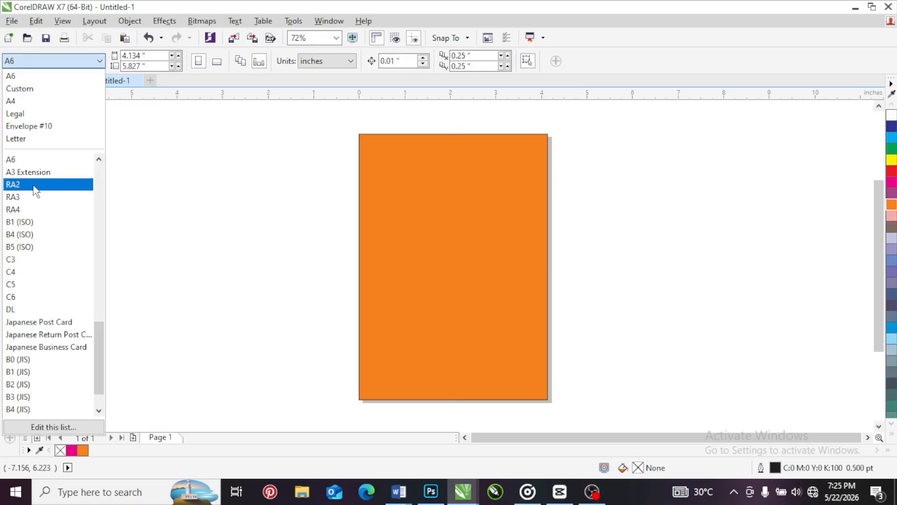
scroll(38, 234, "down", 1)
scroll(41, 294, "up", 5)
scroll(41, 294, "up", 1)
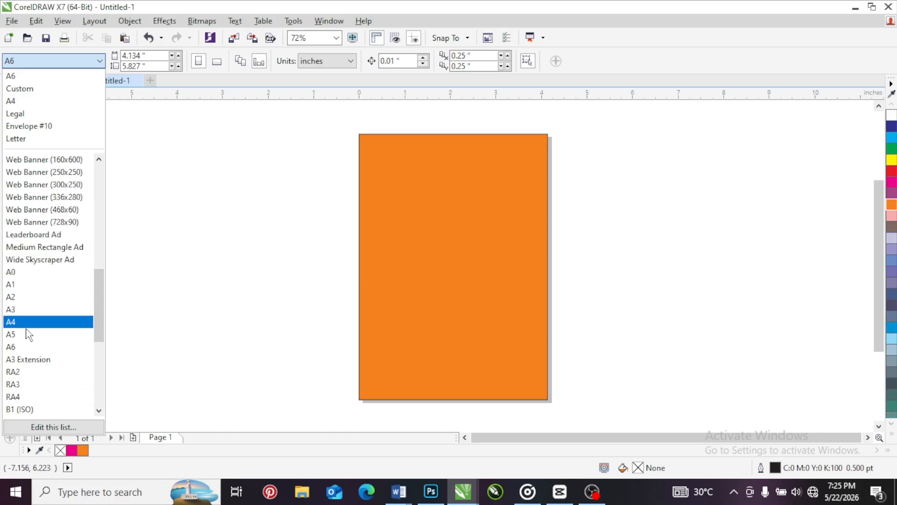
left_click(27, 335)
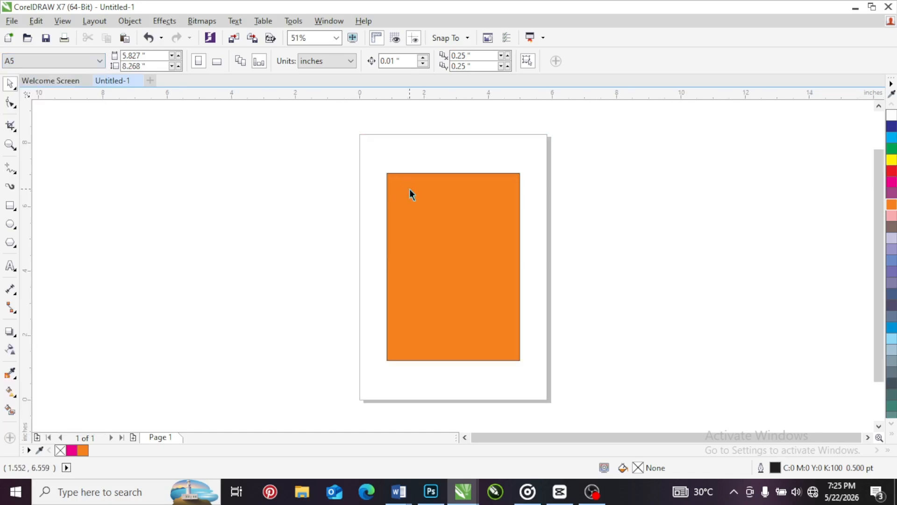
Move the orange A6 rectangle off the page into the empty area to its right and deselect it
left_click(411, 194)
left_click(407, 211)
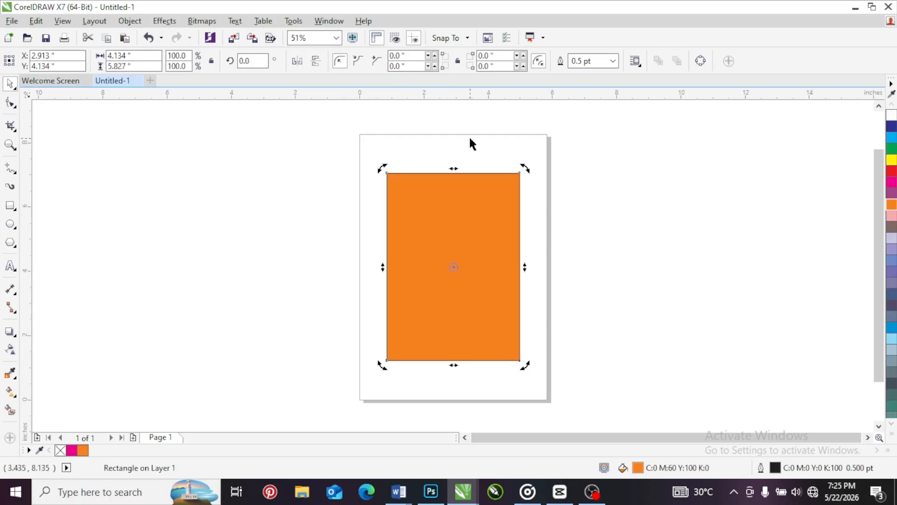
left_click(426, 146)
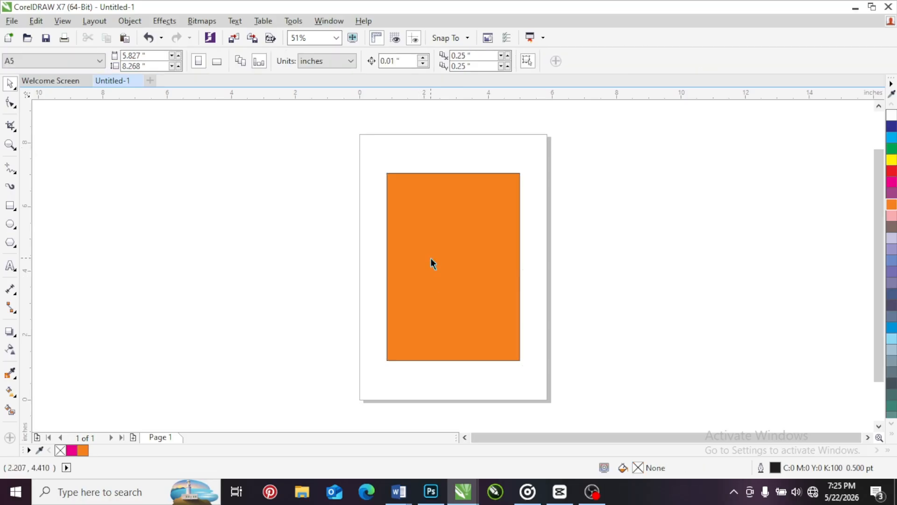
left_click_drag(420, 245, 646, 199)
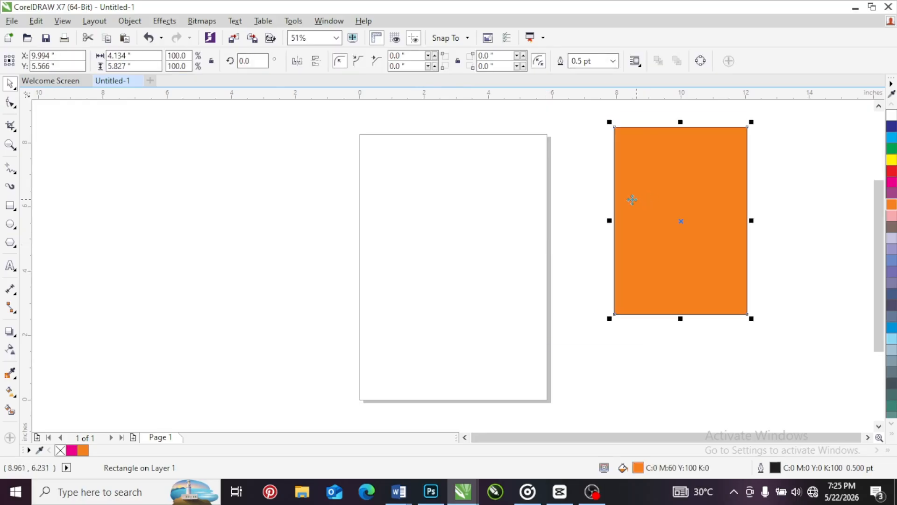
left_click(283, 194)
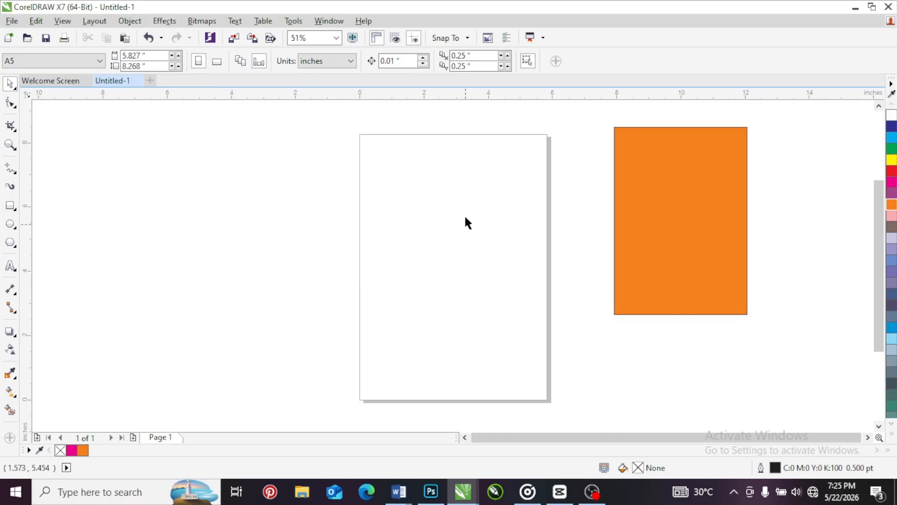
Switch the A5 page to landscape, cover it with a page-sized rectangle and fill that with magenta
left_click(217, 65)
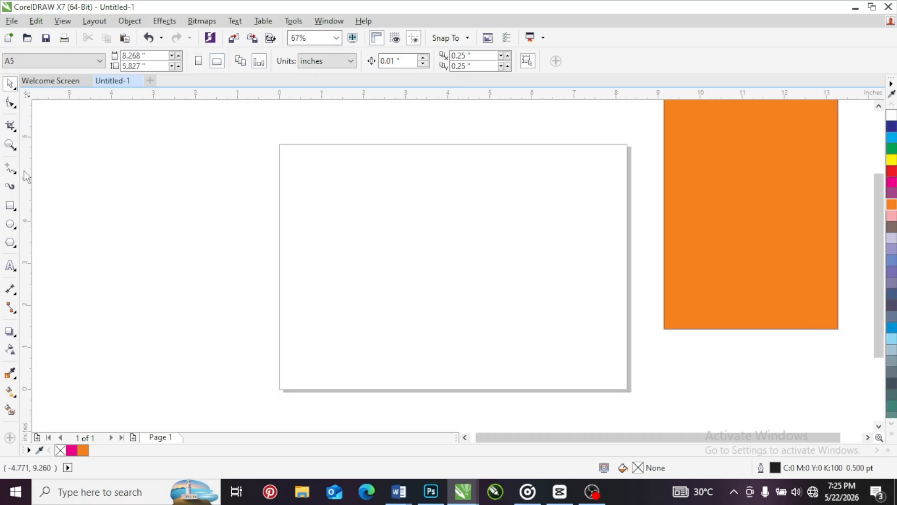
double_click(11, 206)
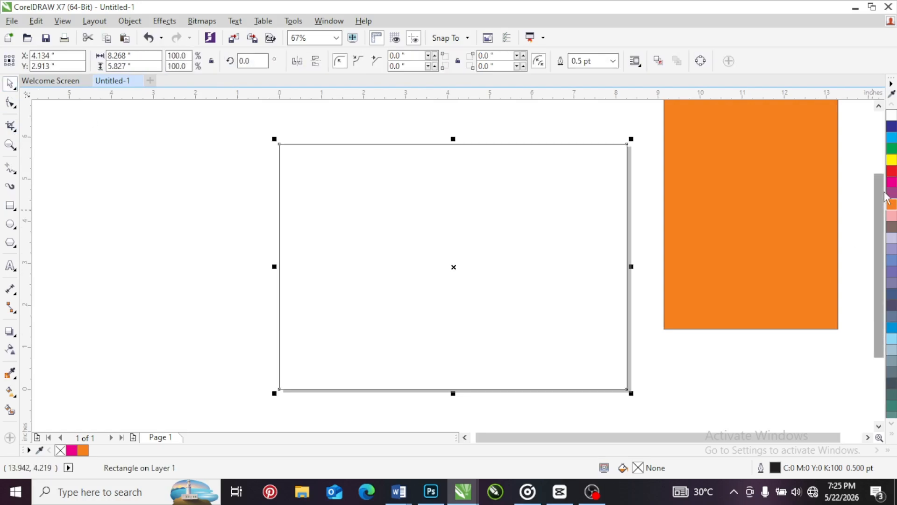
left_click(892, 182)
left_click(725, 394)
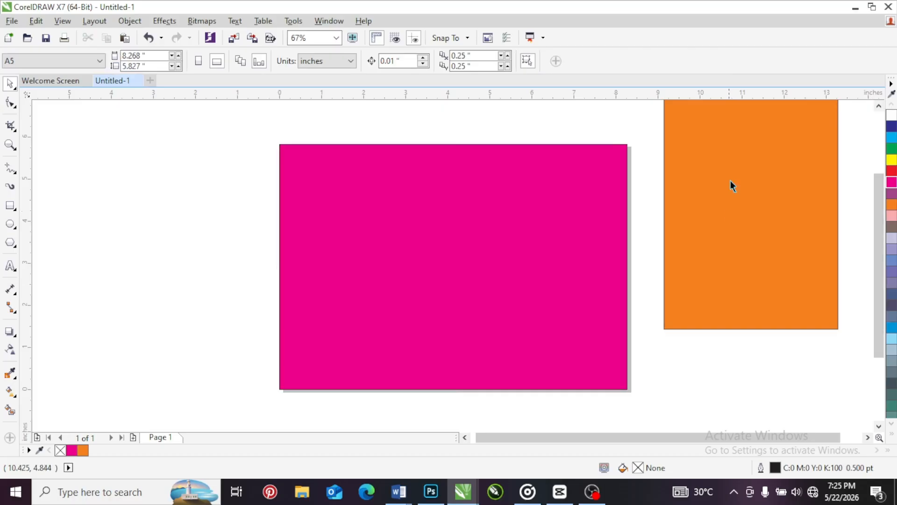
Recolour the page-sized rectangle green and deselect it
left_click(593, 206)
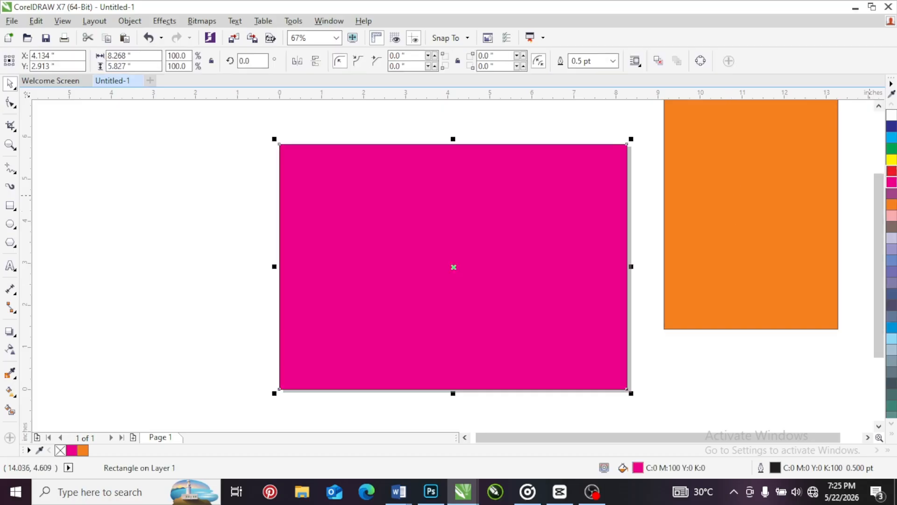
left_click(891, 149)
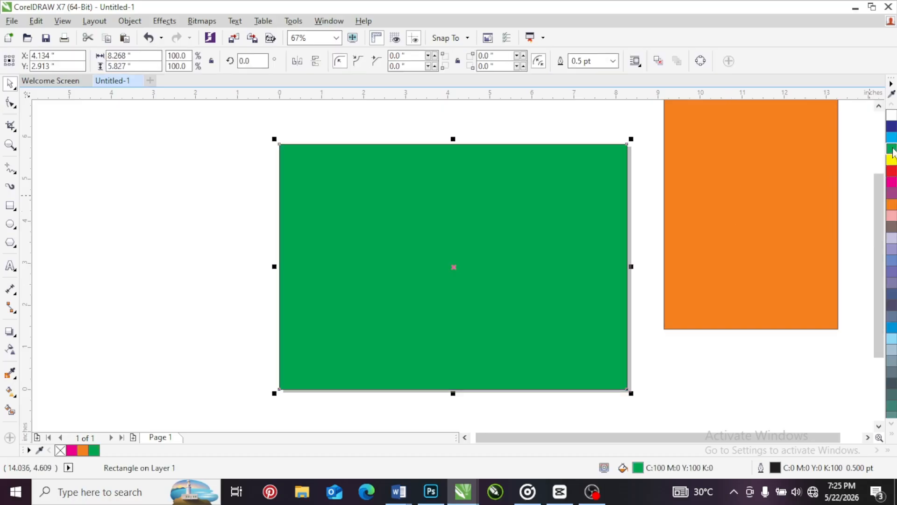
left_click(732, 393)
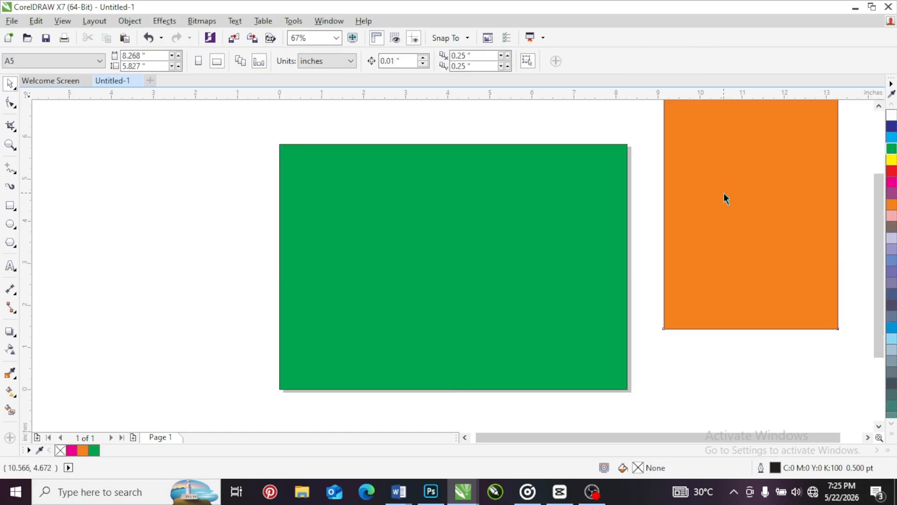
Place the orange rectangle on the left half of the landscape page and a copy of it on the right half
left_click_drag(726, 199, 509, 254)
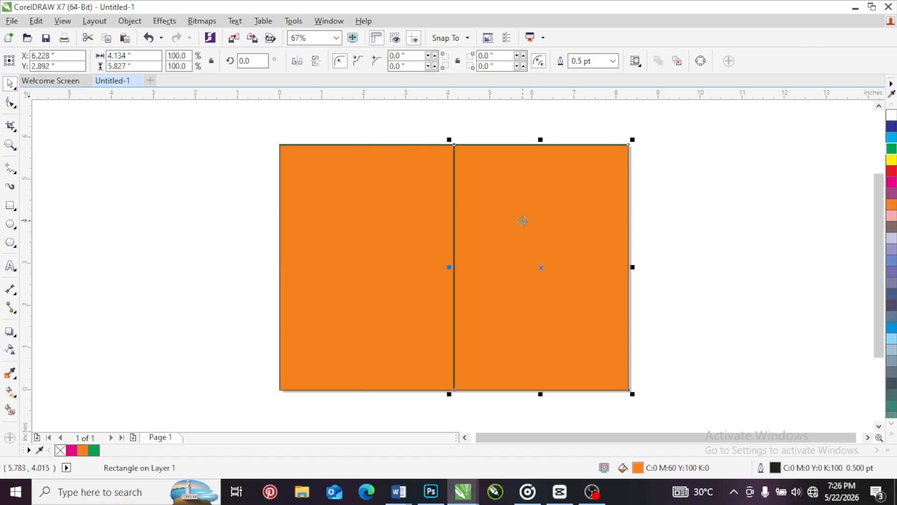
left_click(129, 180)
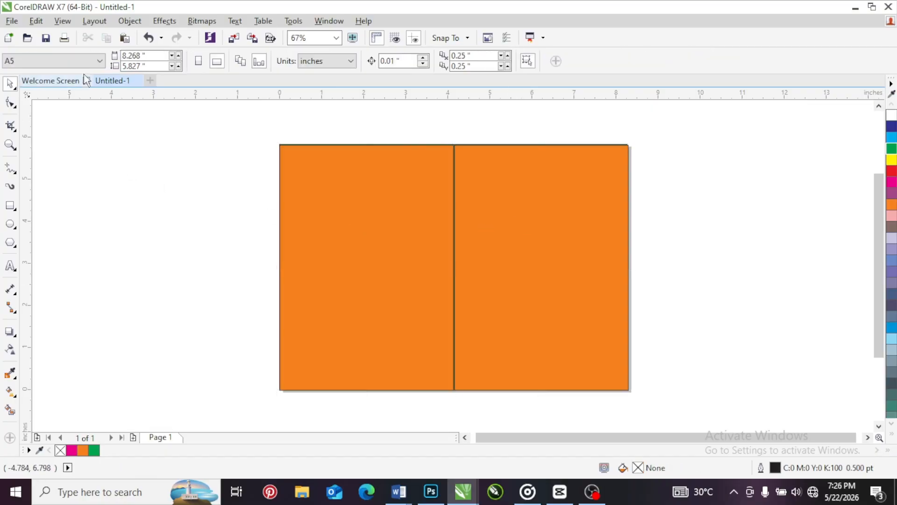
Change the page size to the A4 preset
left_click(83, 61)
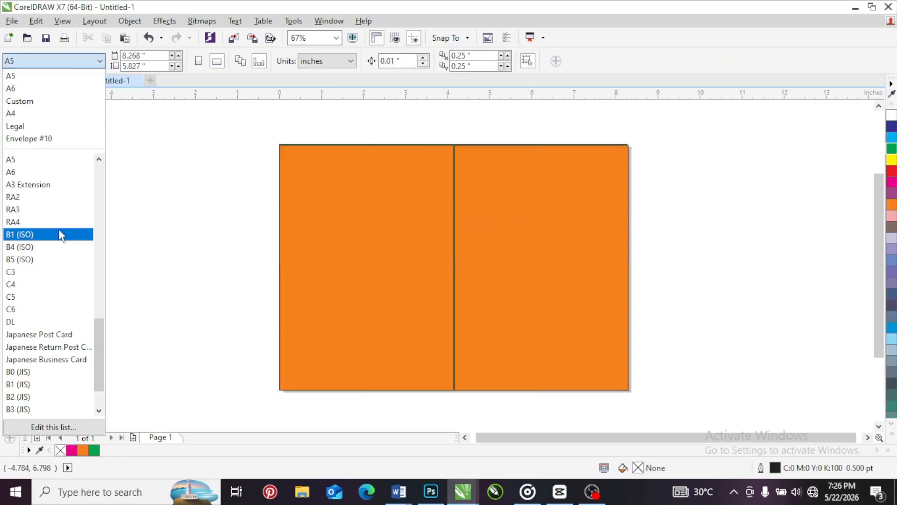
scroll(61, 236, "up", 1)
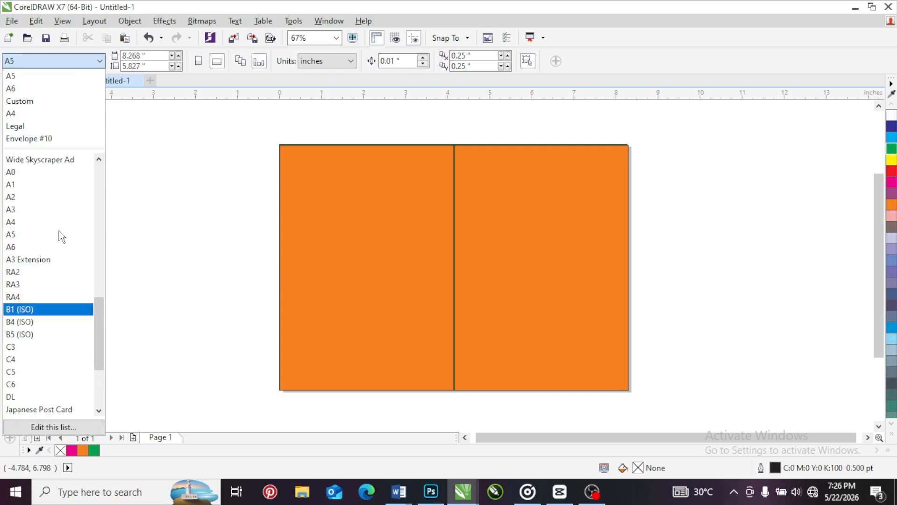
left_click(36, 221)
Move both orange rectangles and the green rectangle off the A4 page into the empty area to its right
left_click_drag(395, 240, 665, 167)
left_click_drag(501, 246, 768, 163)
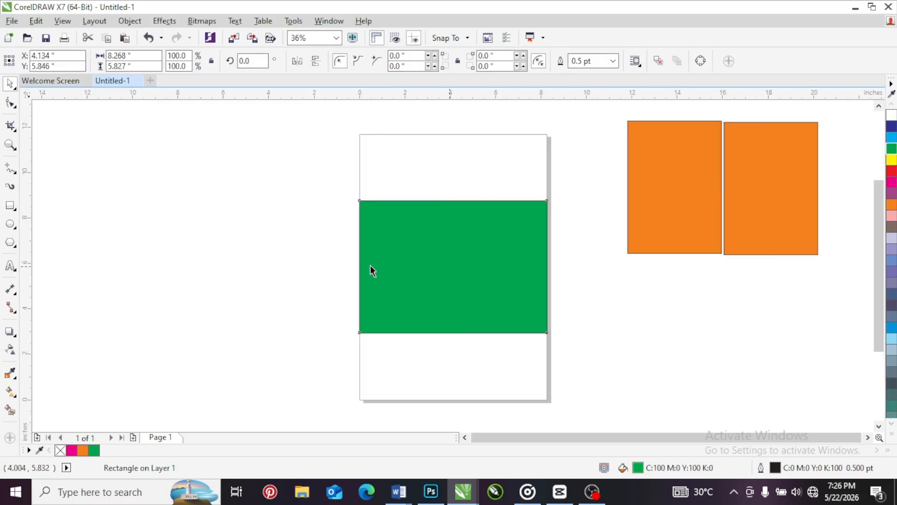
left_click_drag(450, 267, 723, 305)
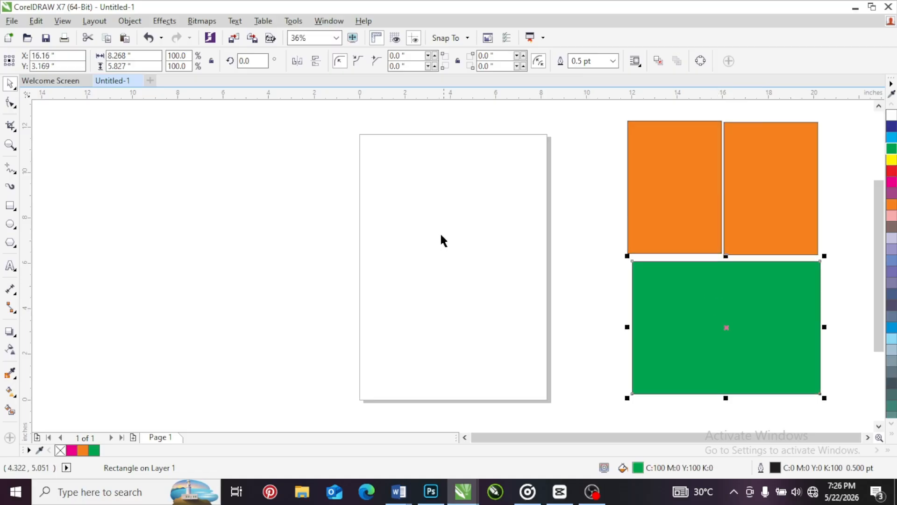
left_click(439, 234)
Place one copy of the green A5 rectangle on the upper half of the A4 page and another on the lower half
left_click_drag(704, 335, 431, 212)
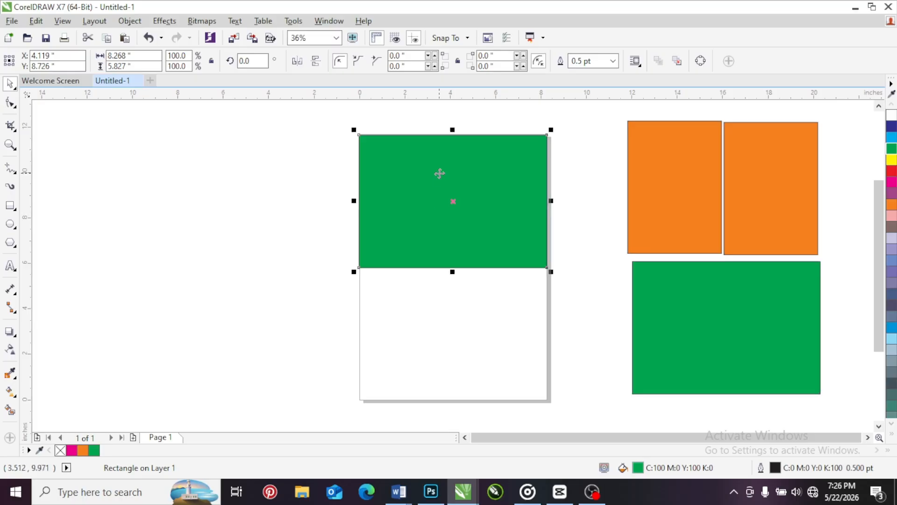
left_click_drag(438, 174, 442, 304)
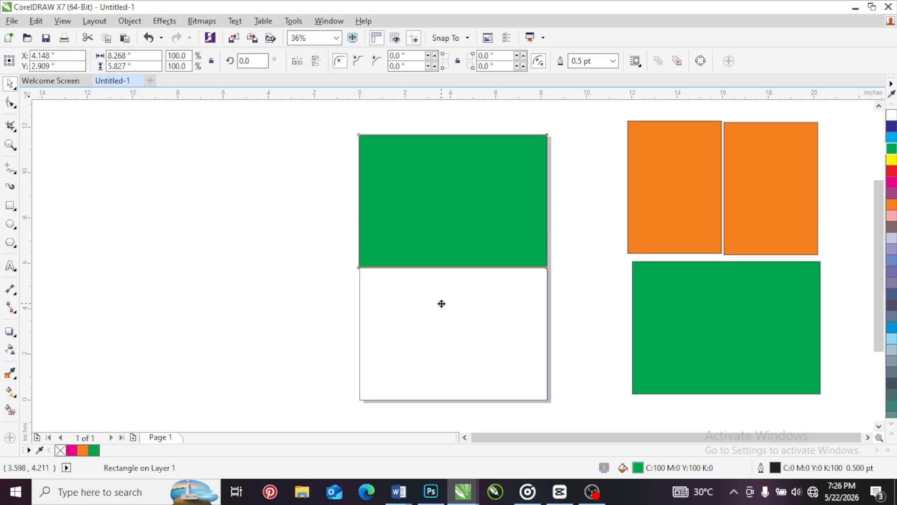
left_click_drag(442, 303, 441, 303)
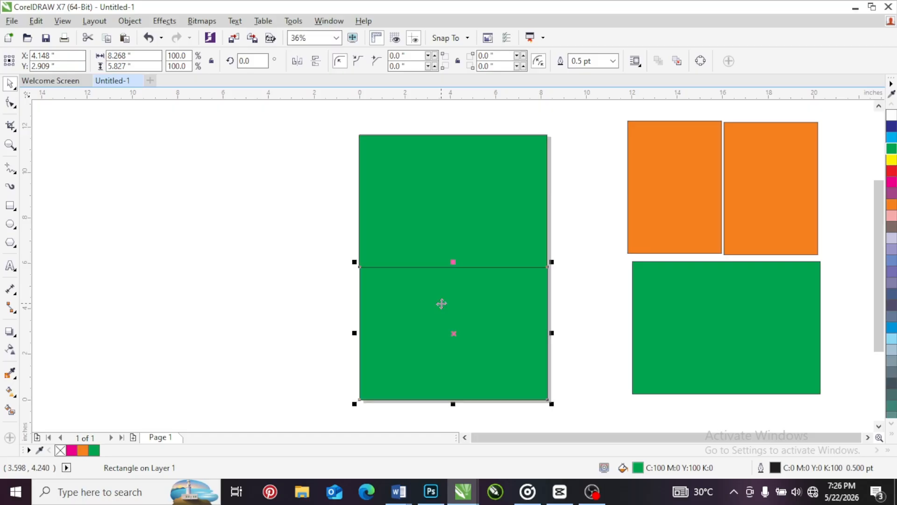
left_click(572, 217)
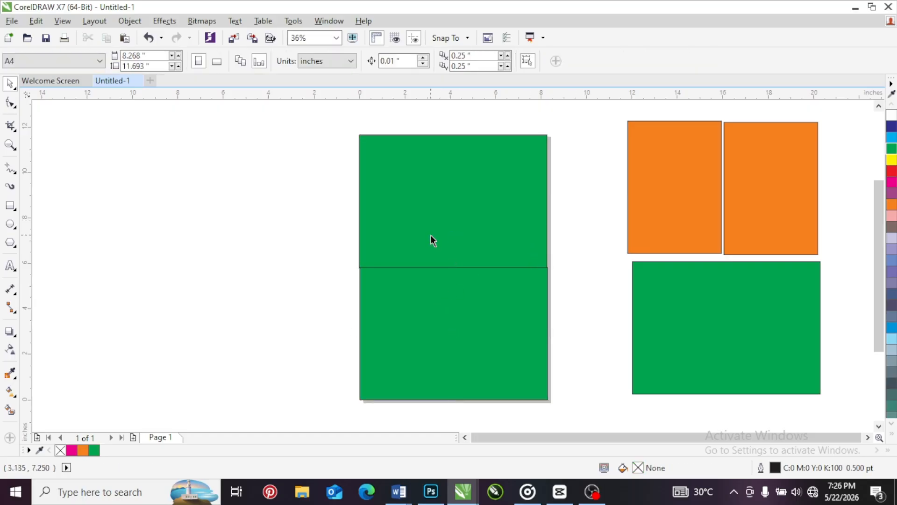
left_click(430, 234)
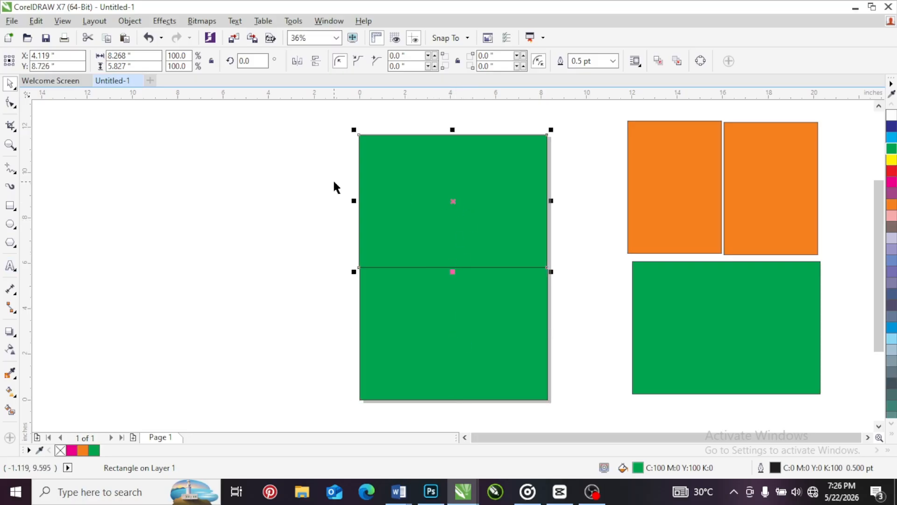
left_click_drag(324, 124, 563, 402)
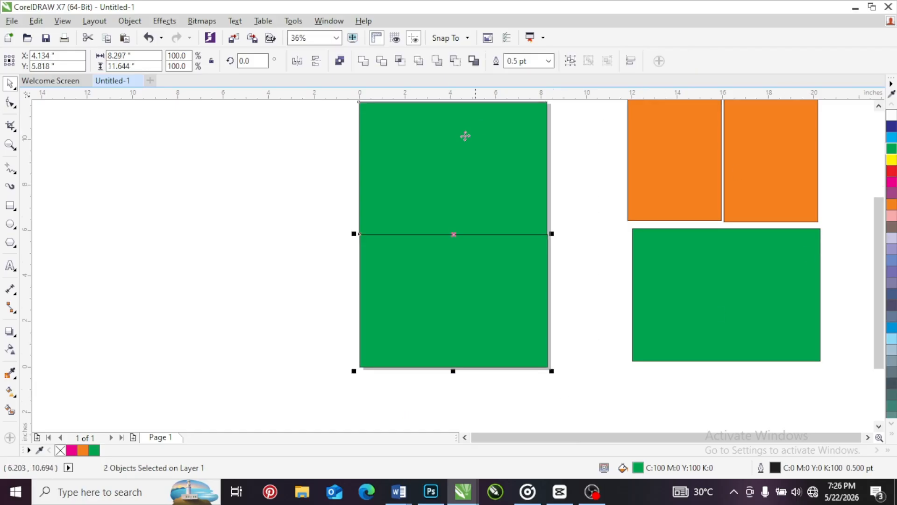
left_click(340, 168)
left_click_drag(875, 257, 877, 240)
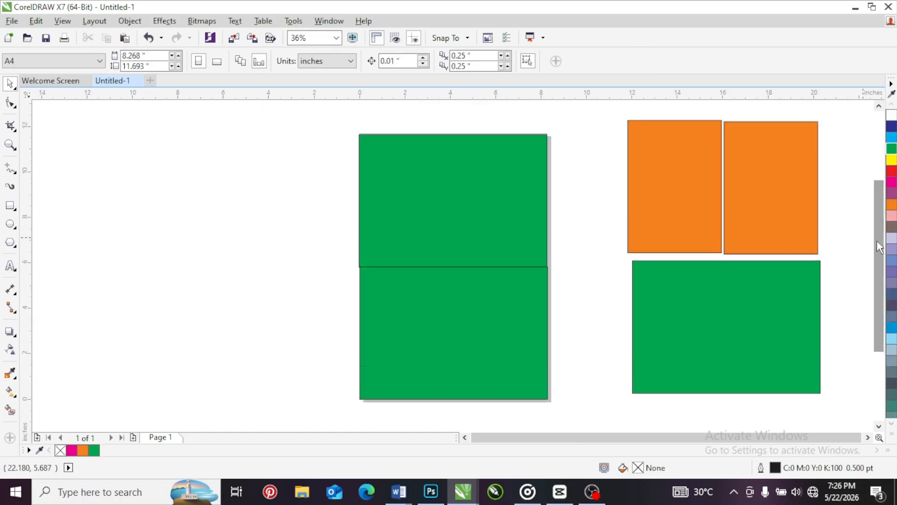
Select all orange and green rectangles on and beside the page and delete them
left_click_drag(322, 124, 595, 289)
left_click_drag(329, 109, 848, 412)
key("Delete")
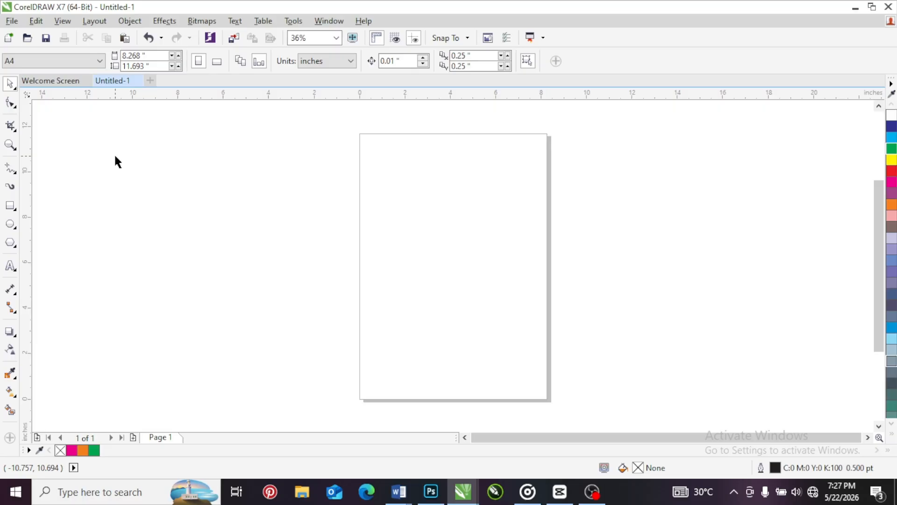
Switch the drawing units to feet and set a custom page size 10 ft wide and 5 ft high
left_click(333, 61)
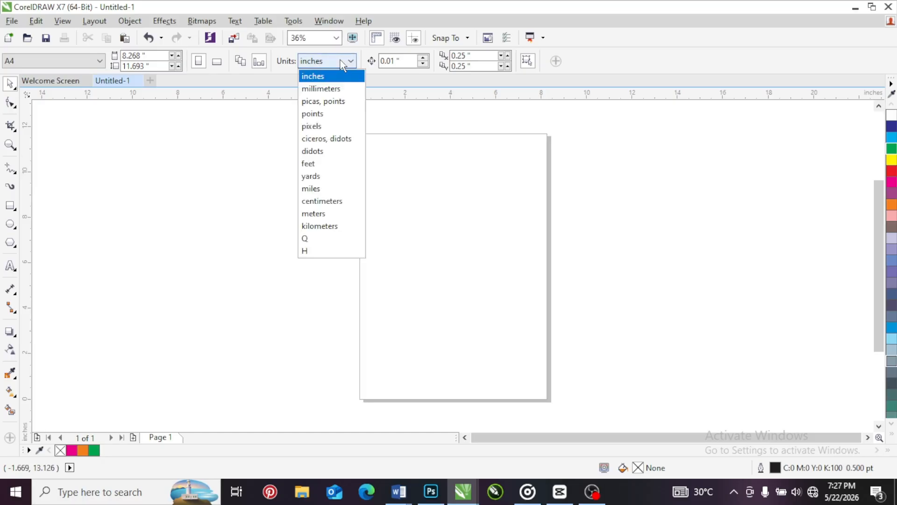
left_click(321, 164)
left_click_drag(156, 56, 109, 63)
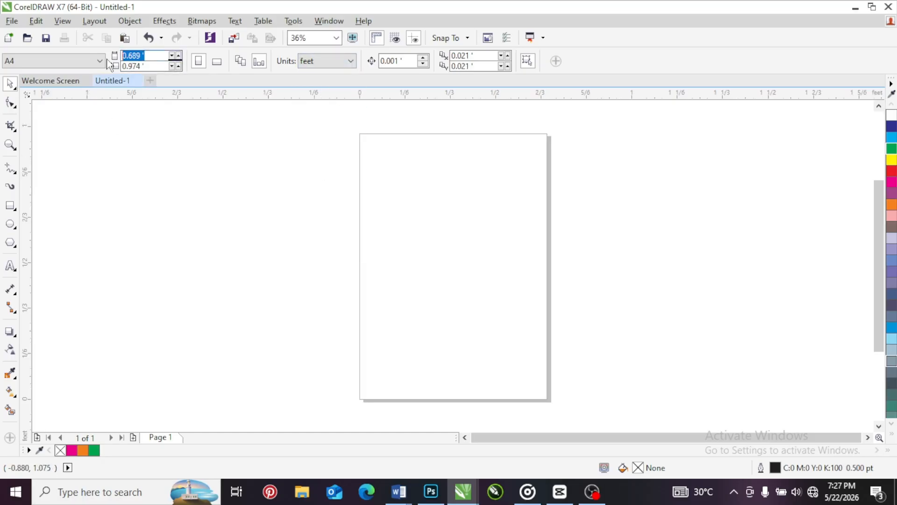
type("10")
key("Tab")
type("5")
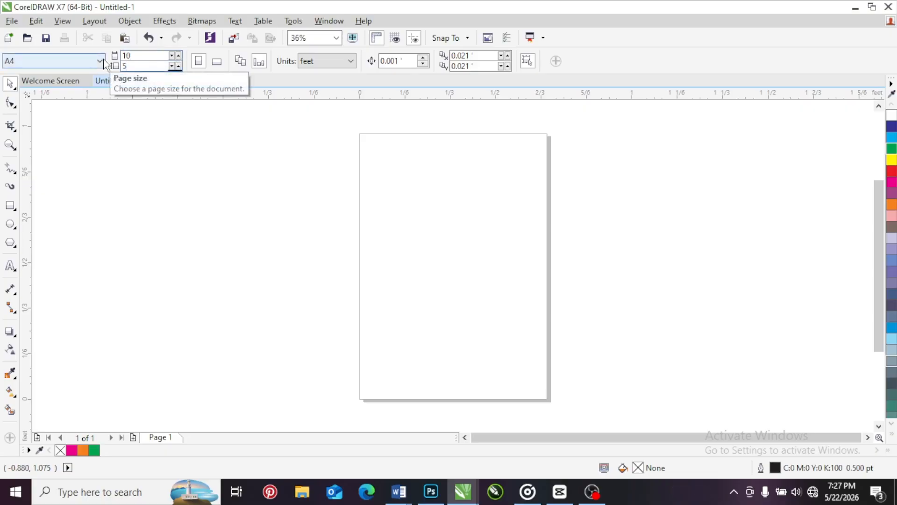
key("Return")
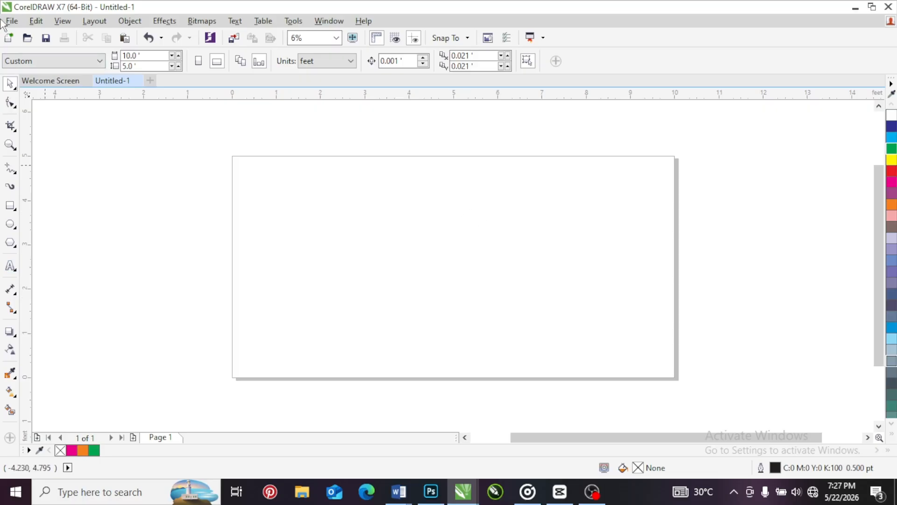
Set the page back to the A4 preset
left_click(99, 60)
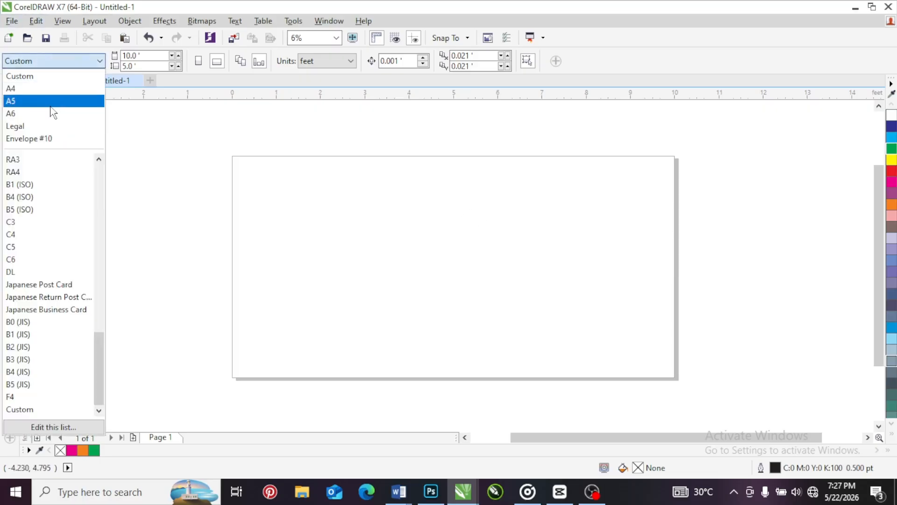
left_click(19, 88)
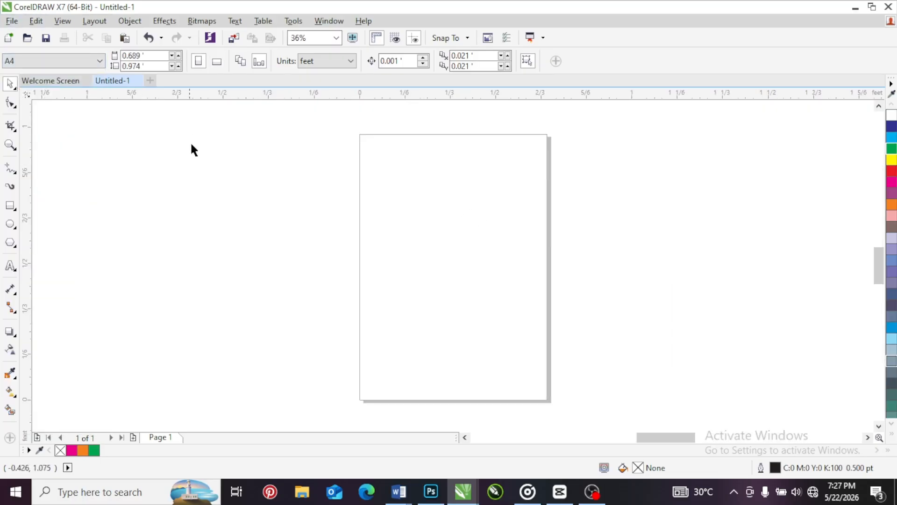
Add the artistic text "A4" in the empty area to the left of the page
left_click(10, 266)
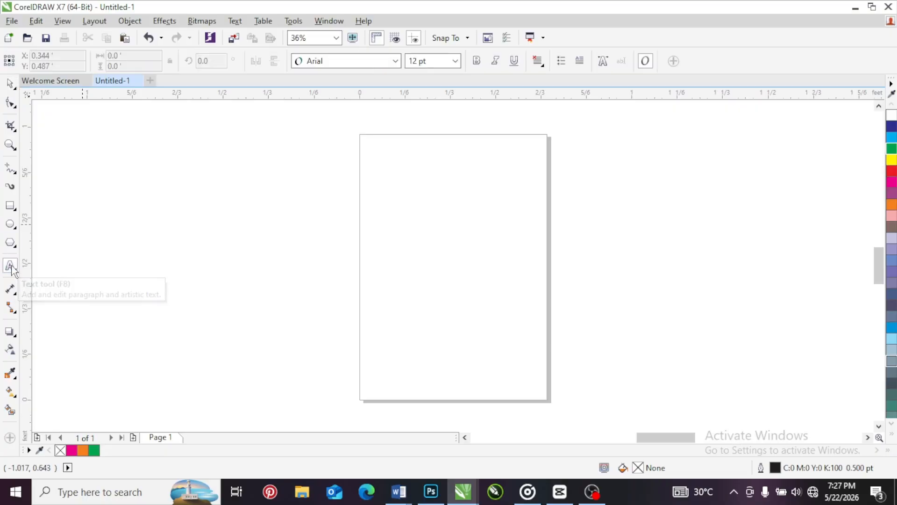
left_click(284, 202)
type("A4")
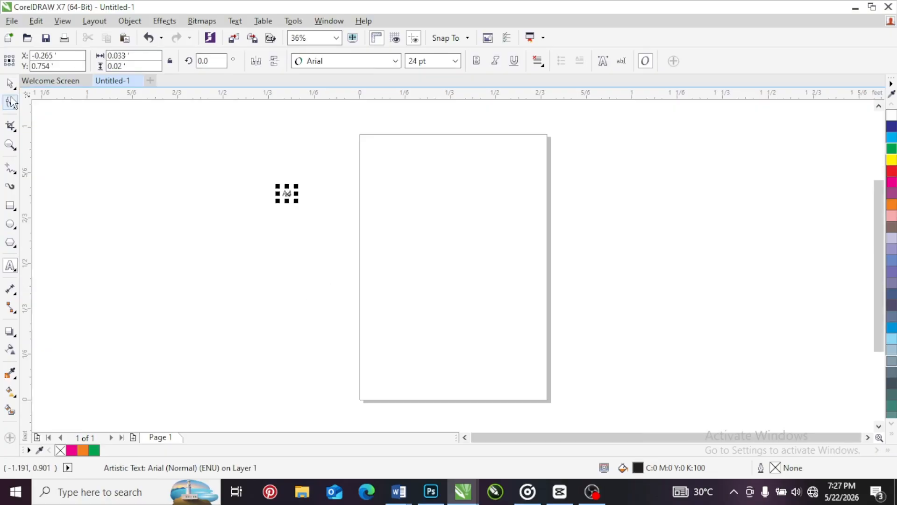
Deselect the A4 text, zoom to fit the drawing's objects, and return to the whole-page view
left_click(10, 84)
left_click(315, 245)
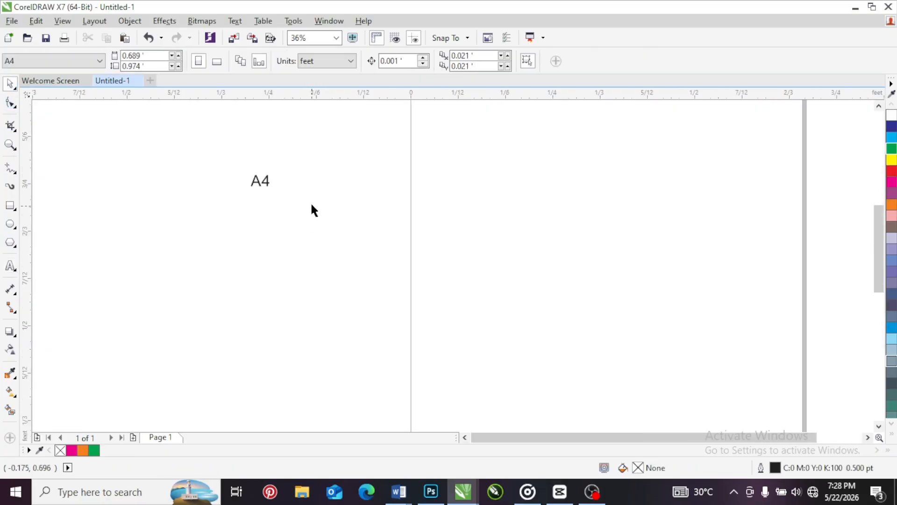
left_click(336, 38)
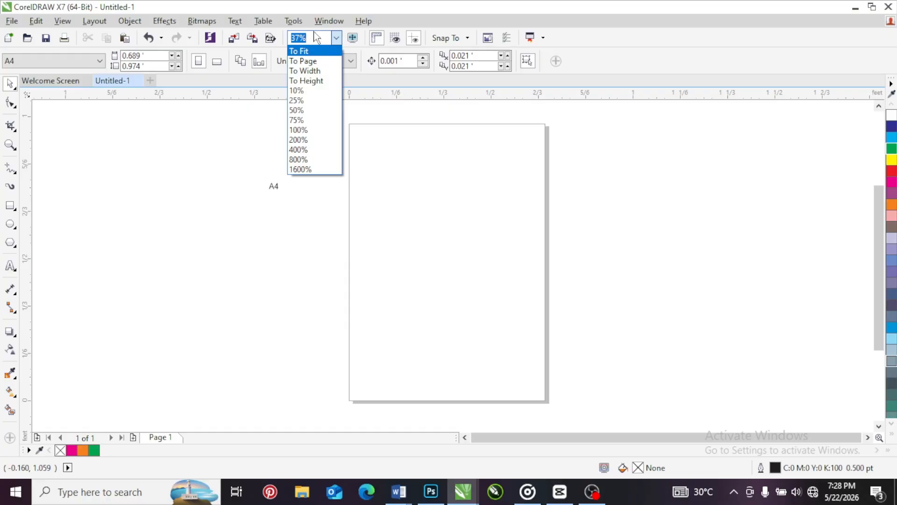
left_click(311, 52)
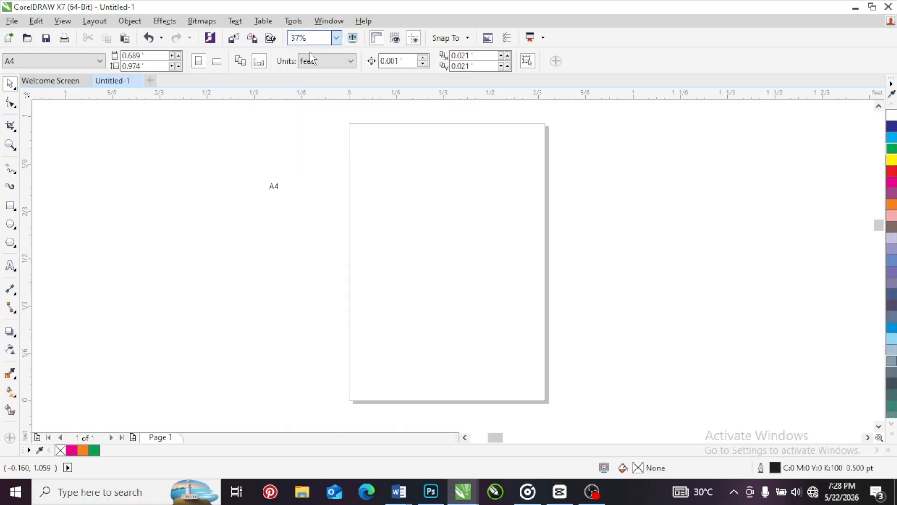
left_click(336, 38)
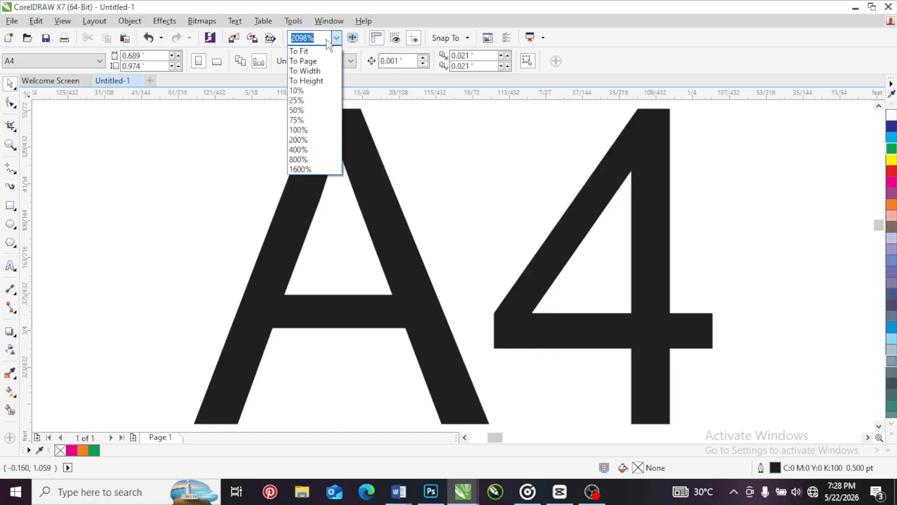
left_click(313, 62)
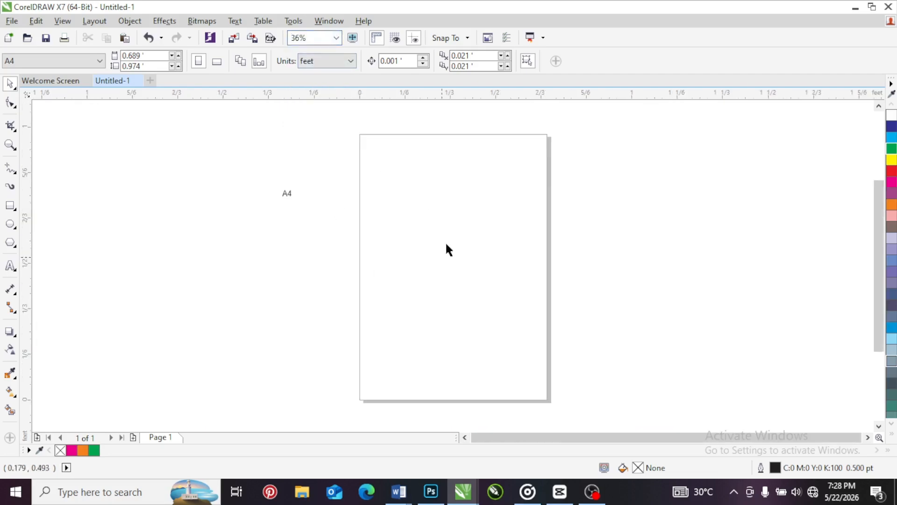
Move the A4 text from the empty area onto the page, near its upper-left corner, and deselect it
left_click_drag(286, 196, 379, 181)
left_click(346, 185)
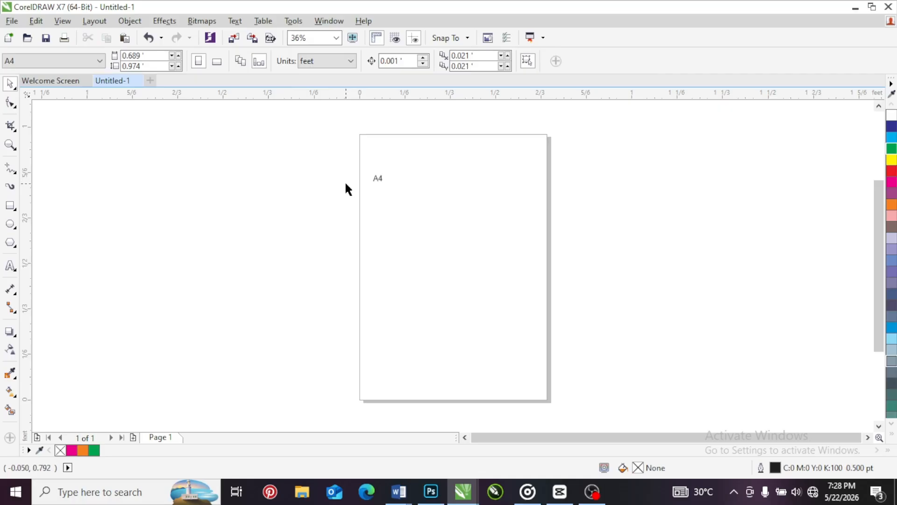
left_click(374, 180)
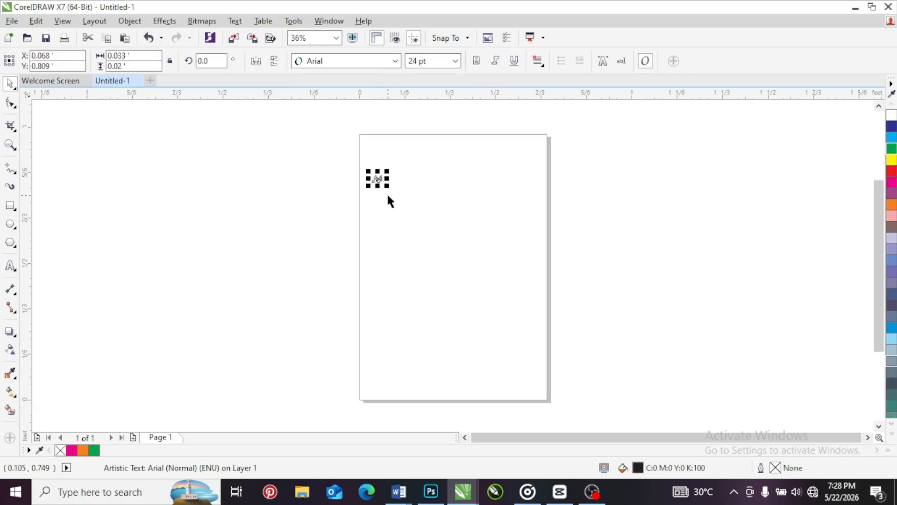
left_click(386, 192)
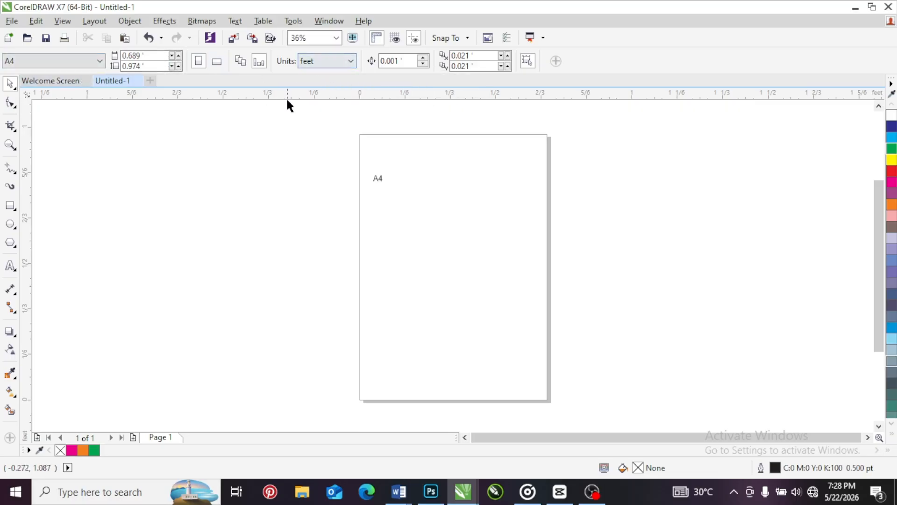
left_click(376, 181)
left_click(369, 149)
Set a custom page size 10 ft wide and 5 ft high
left_click(323, 63)
left_click(323, 62)
left_click(143, 55)
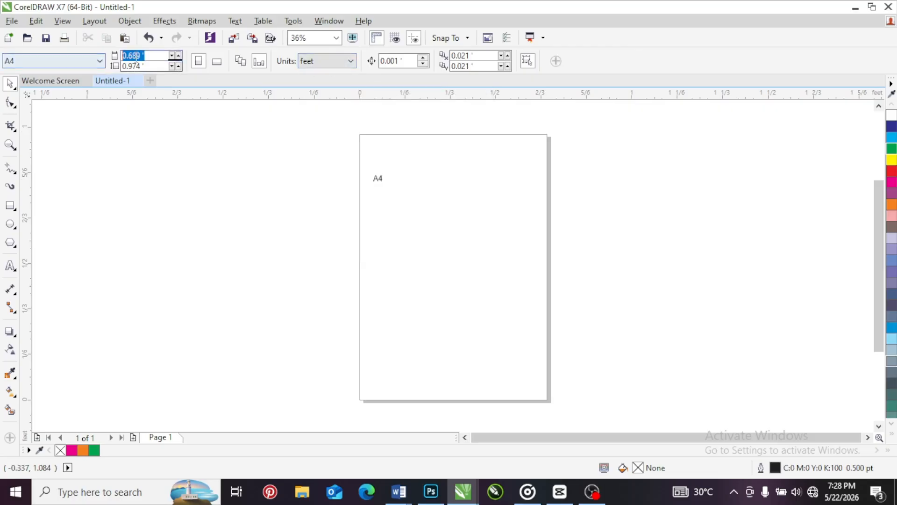
type("10")
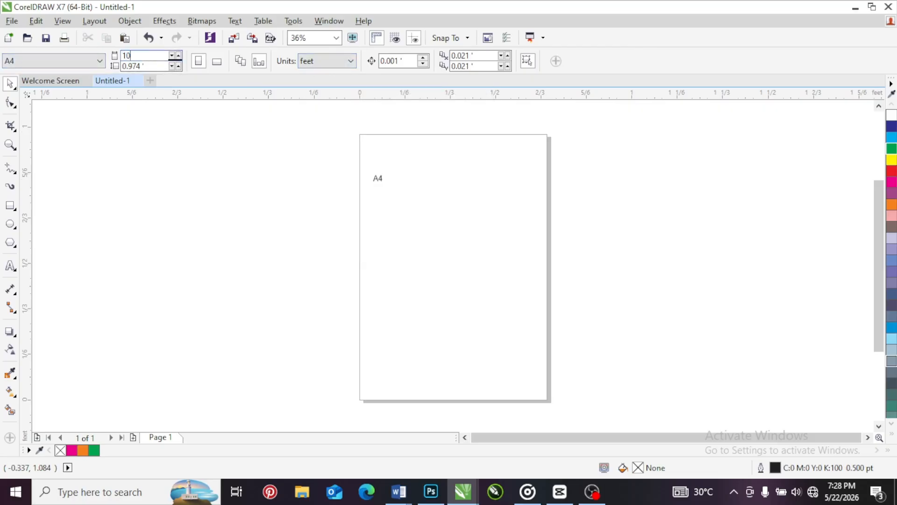
key("Tab")
type("5")
key("Return")
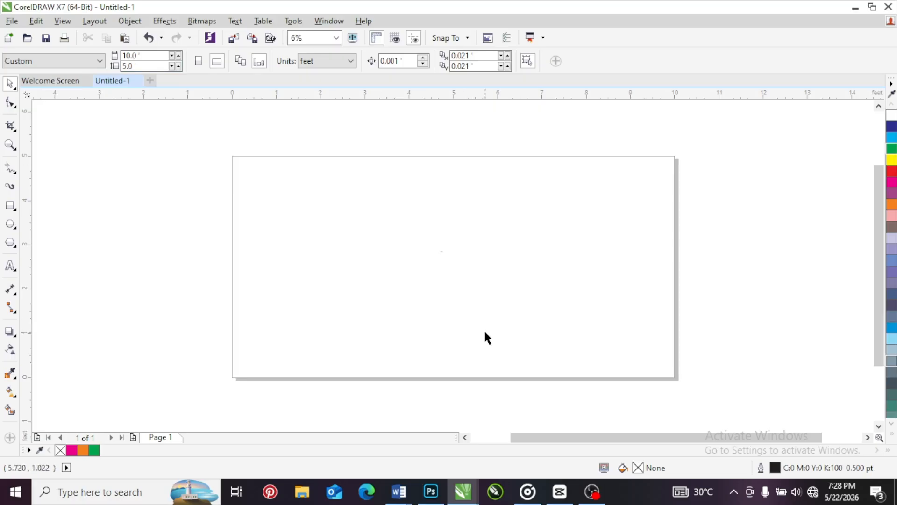
Examine the A4 text up close and compare its size with the whole page
left_click(441, 252)
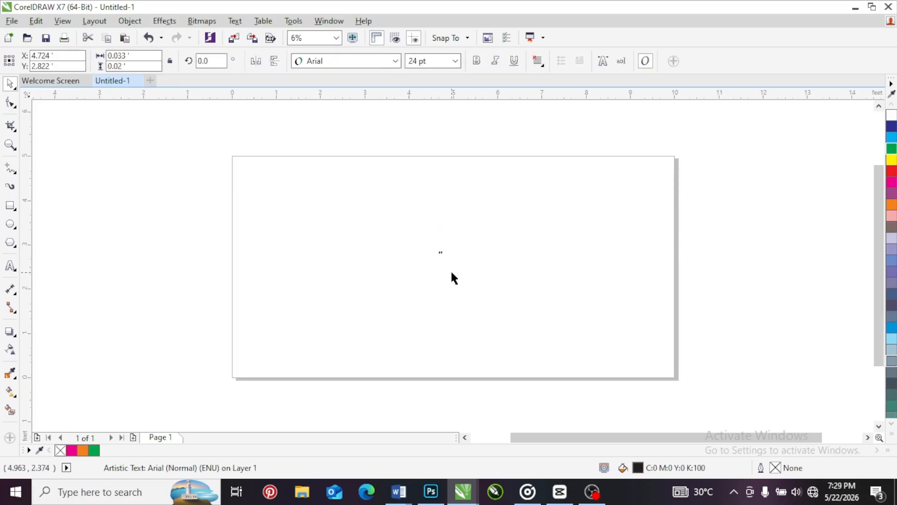
left_click(442, 260)
scroll(442, 251, "up", 6)
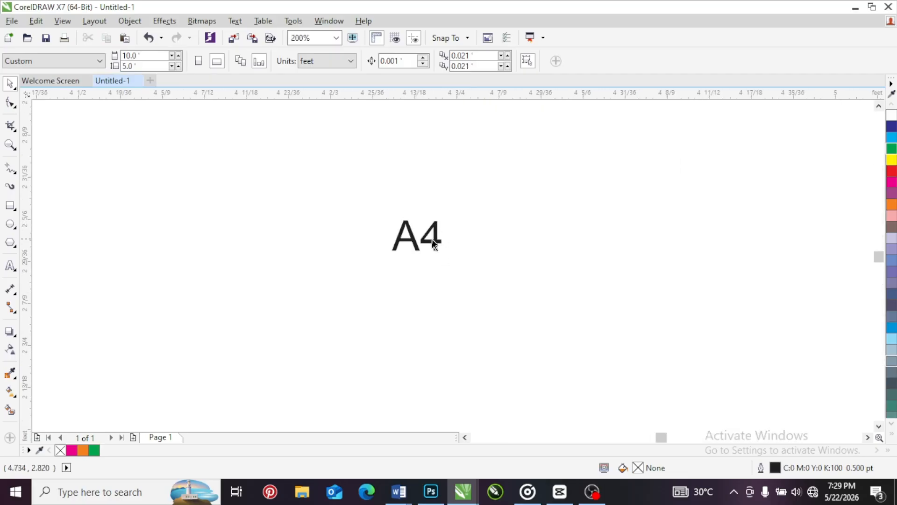
scroll(433, 241, "down", 6)
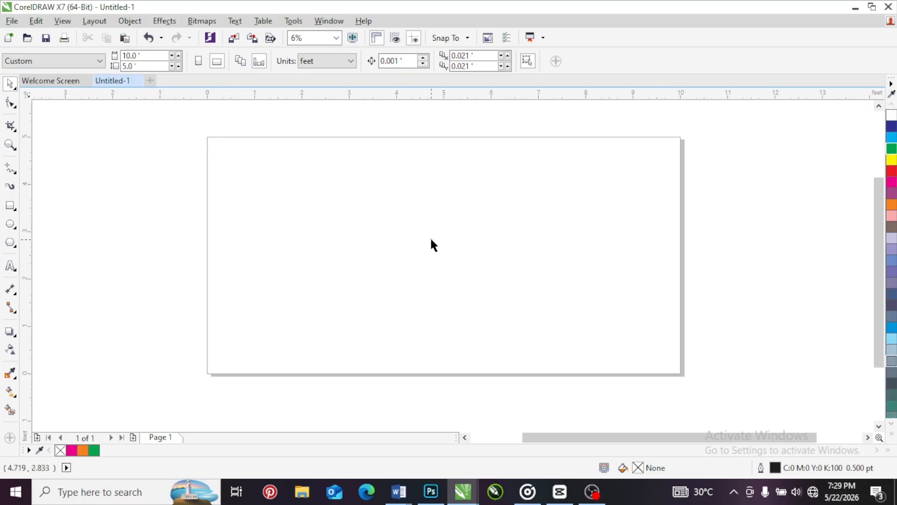
Add the artistic text "DFDSKJFKDSJFSD" on the left part of the page and check its size against the page
left_click(10, 266)
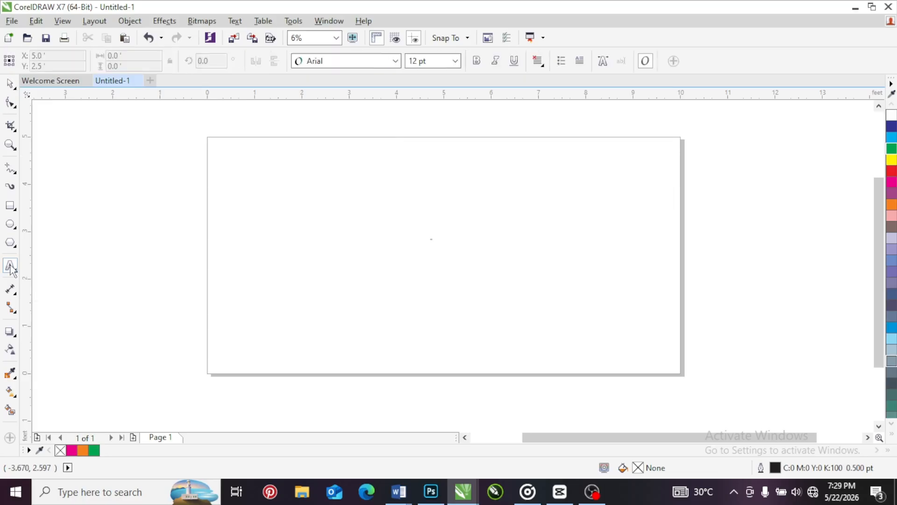
left_click(263, 233)
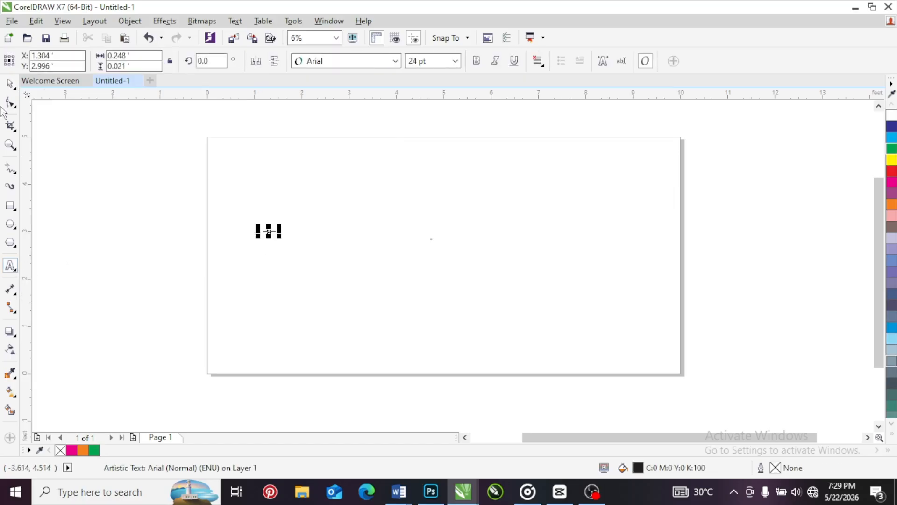
left_click(11, 85)
scroll(268, 232, "up", 8)
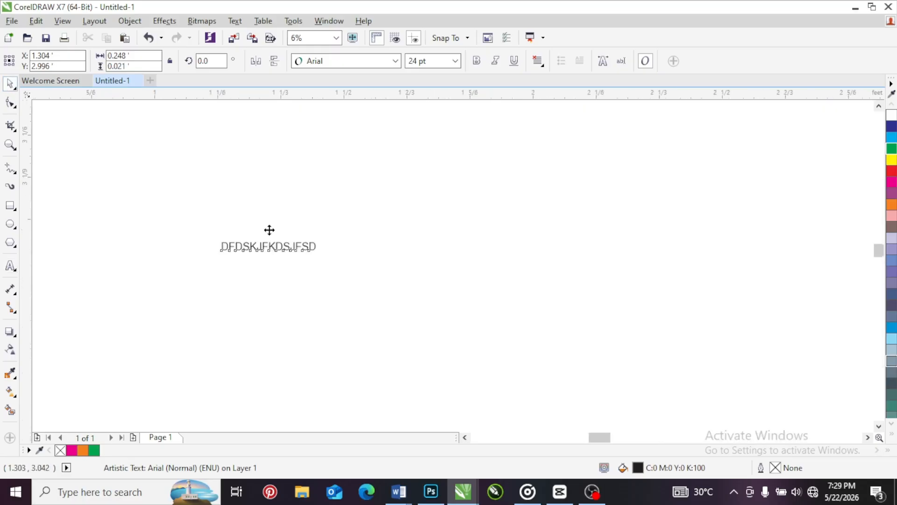
scroll(269, 240, "down", 5)
scroll(270, 241, "down", 2)
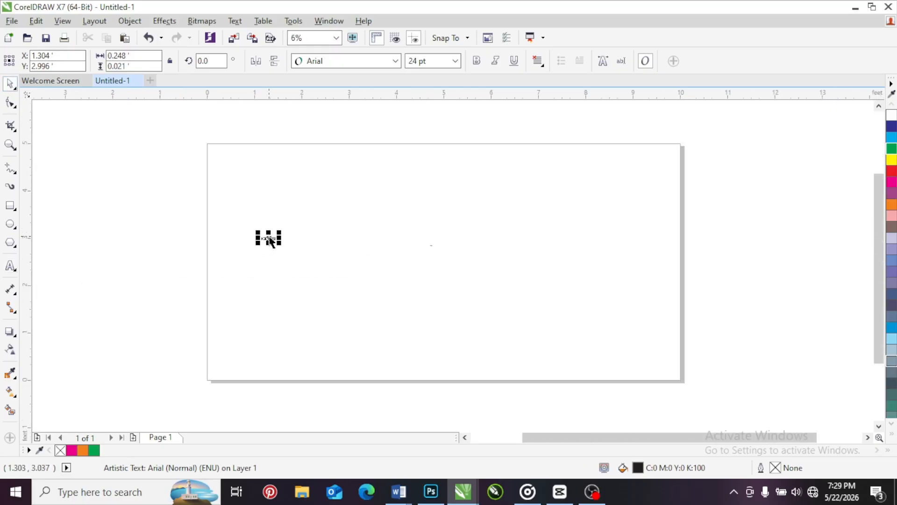
left_click(240, 180)
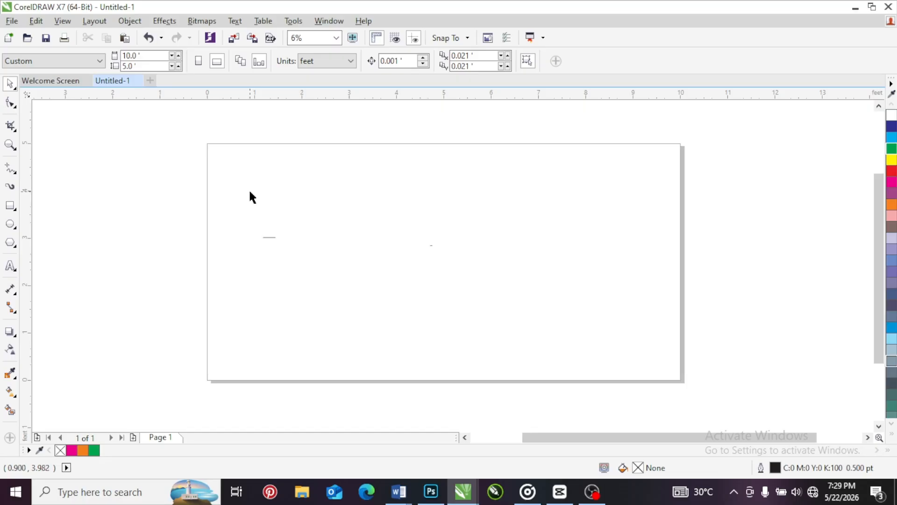
Select both text objects on the page and delete them
left_click_drag(181, 181, 498, 337)
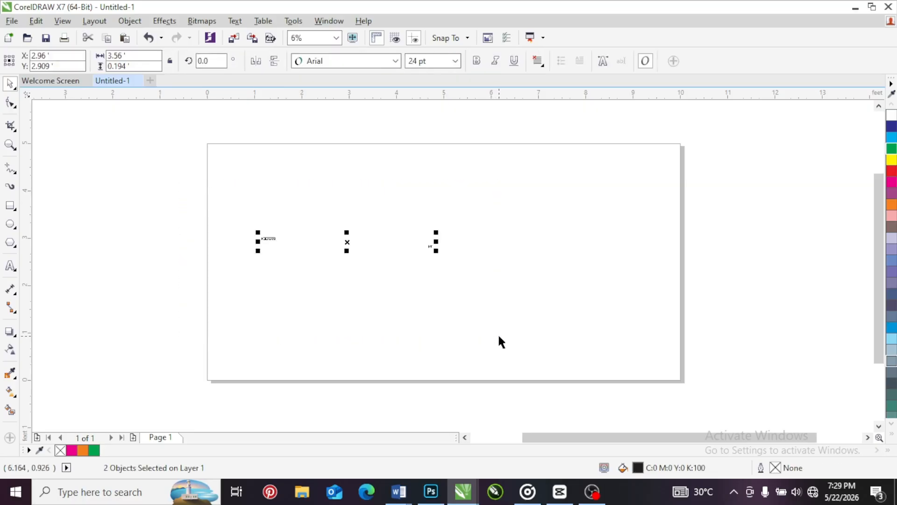
key("Escape")
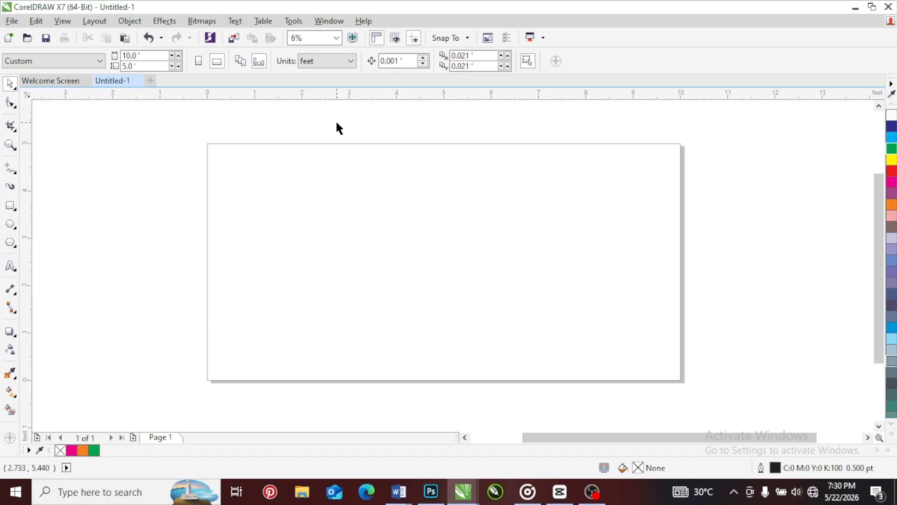
Try ciceros, didots as the drawing units, followed by inches
left_click(344, 66)
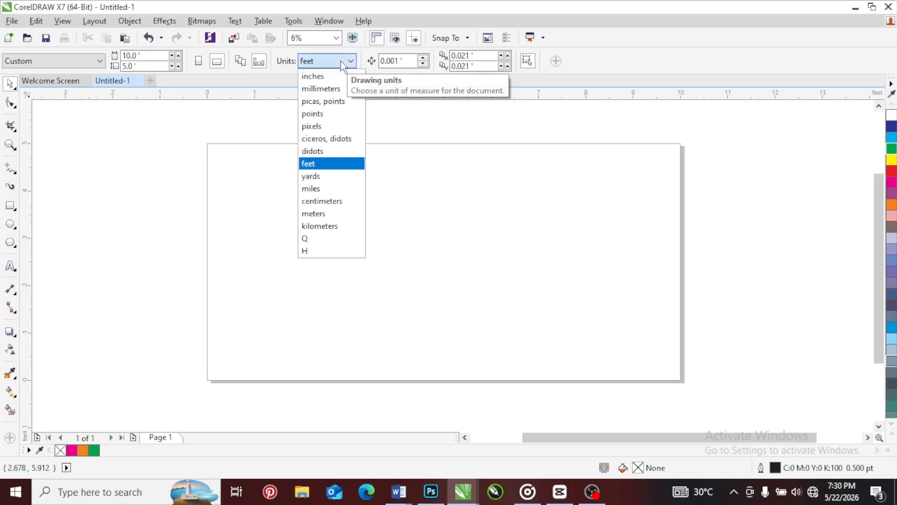
left_click(332, 139)
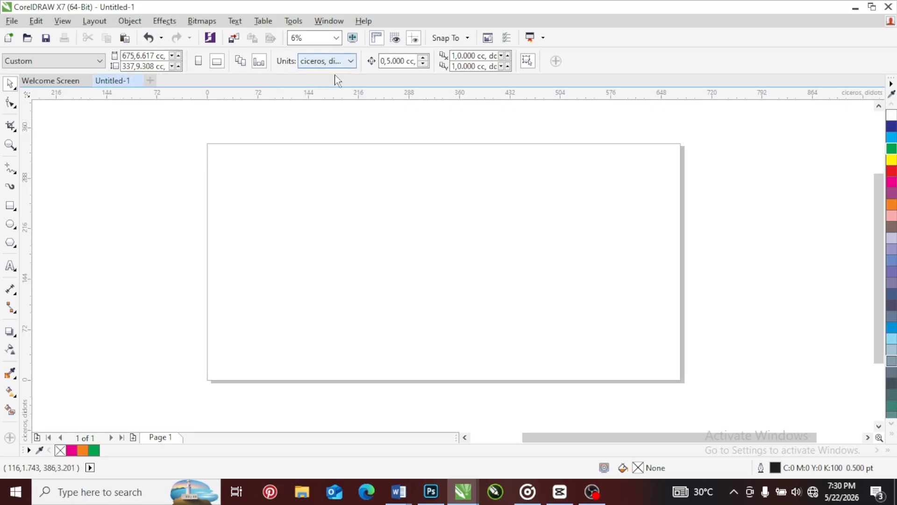
left_click(337, 62)
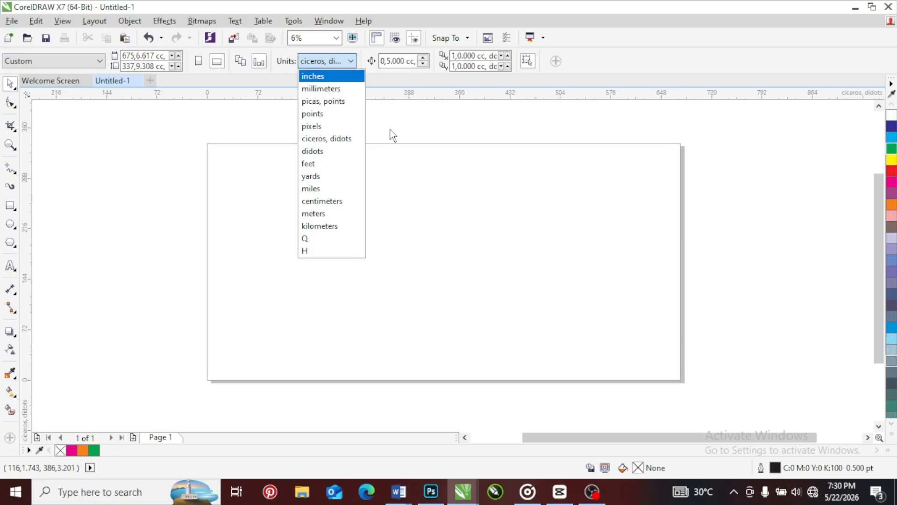
left_click(324, 76)
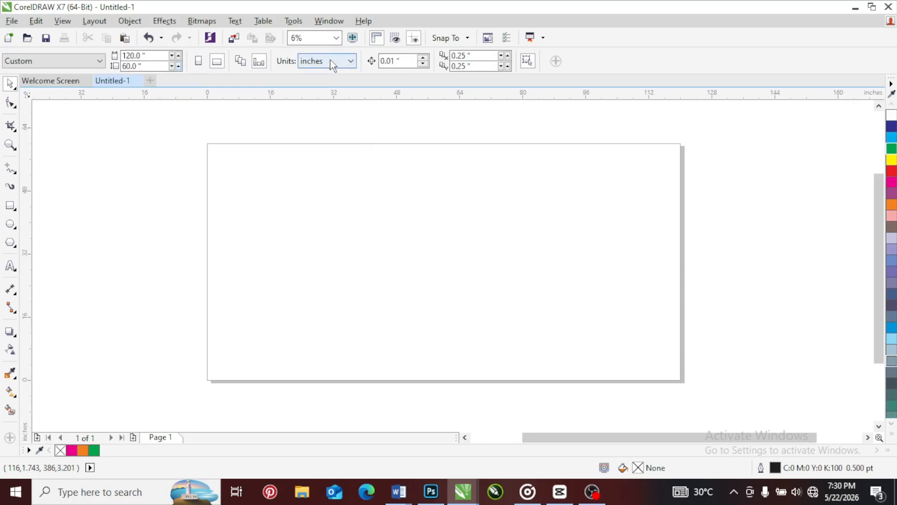
Switch the drawing units to feet and back to inches to compare the page dimensions
left_click(346, 61)
left_click(319, 164)
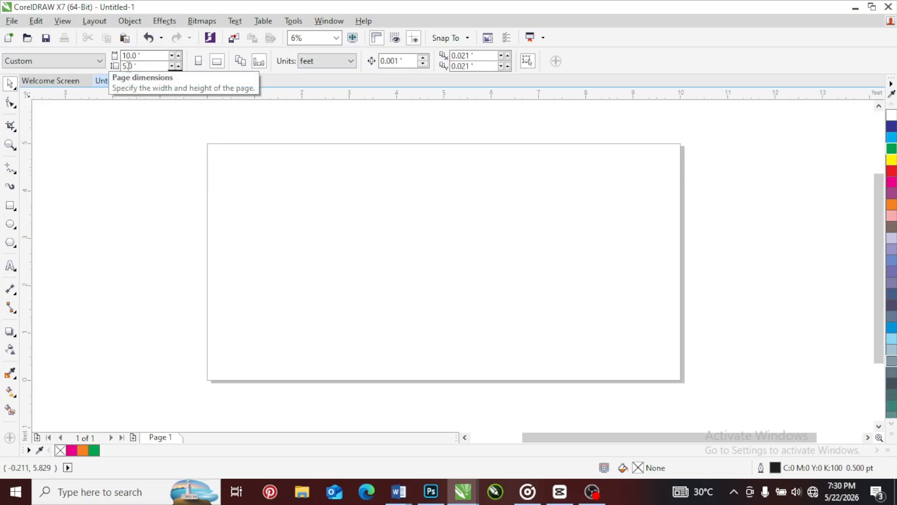
left_click(346, 63)
left_click(312, 76)
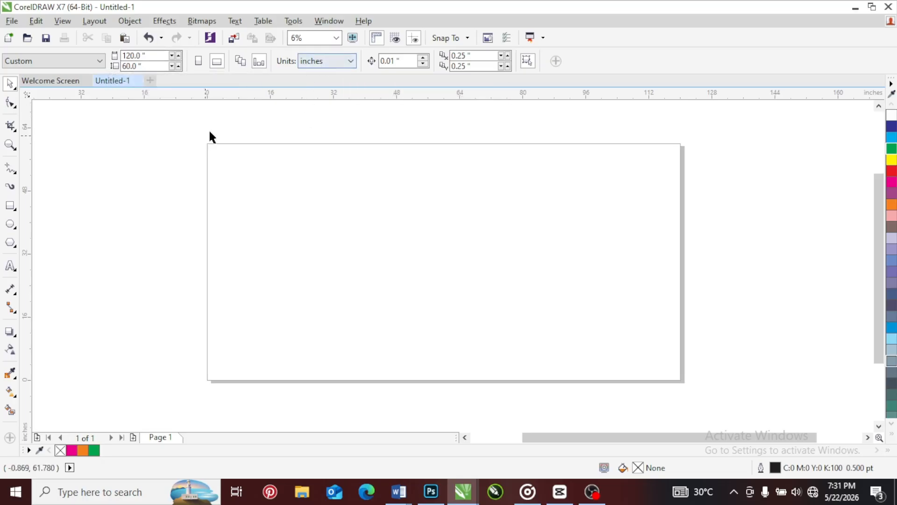
Switch the drawing units to centimeters and set a custom page size 234 cm wide and 180 cm high
left_click(327, 61)
left_click(327, 201)
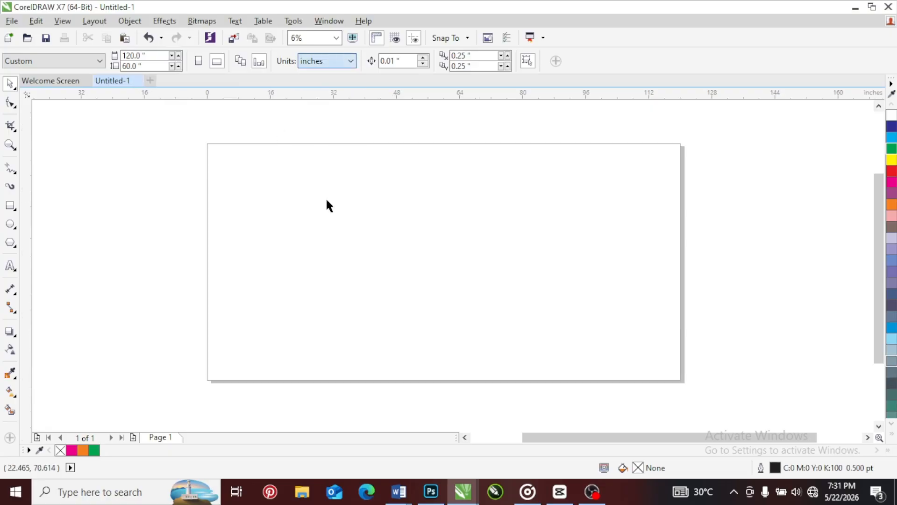
left_click(144, 56)
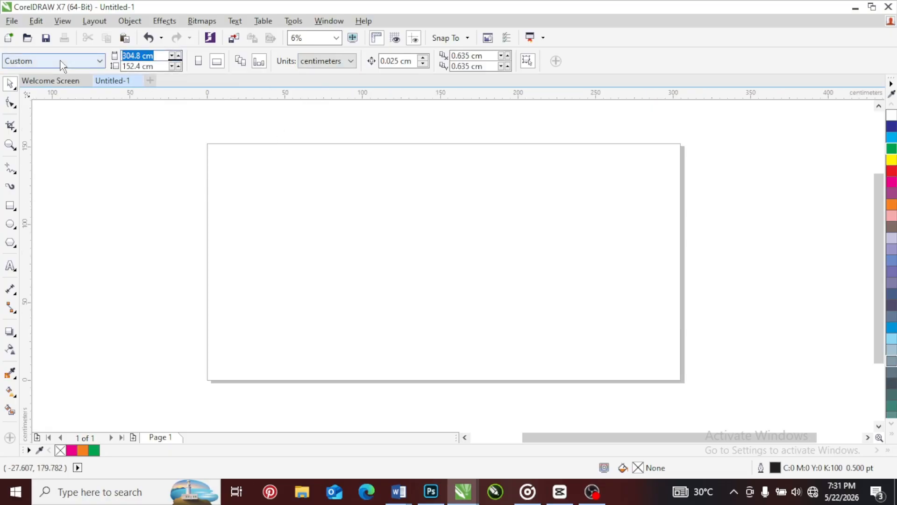
type("234")
key("Tab")
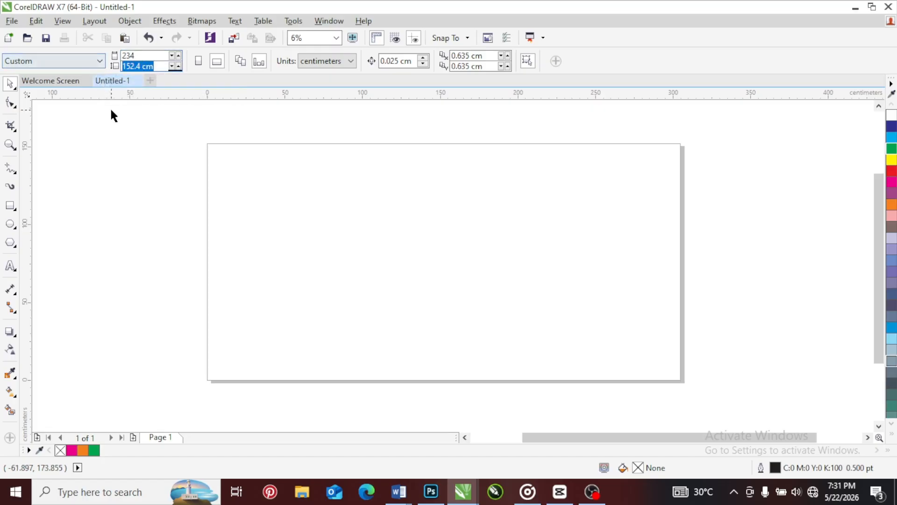
type("2")
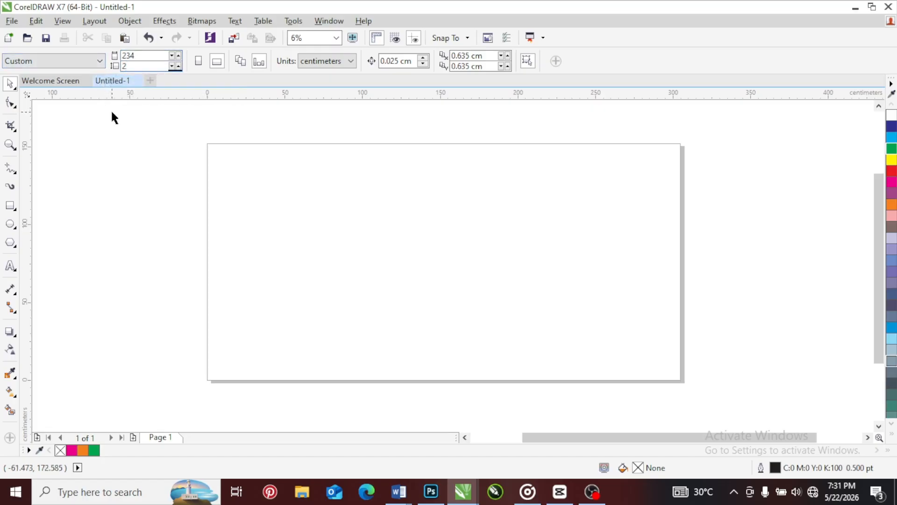
key("BackSpace")
type("180")
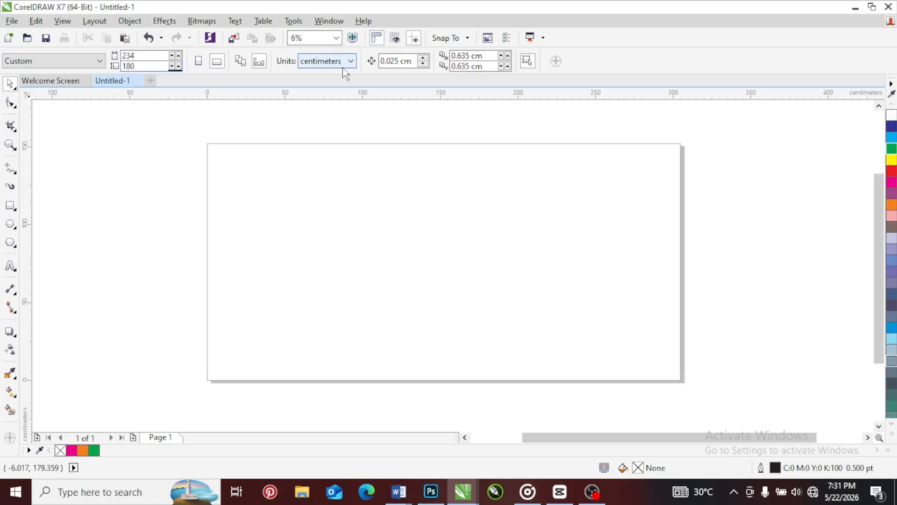
key("Return")
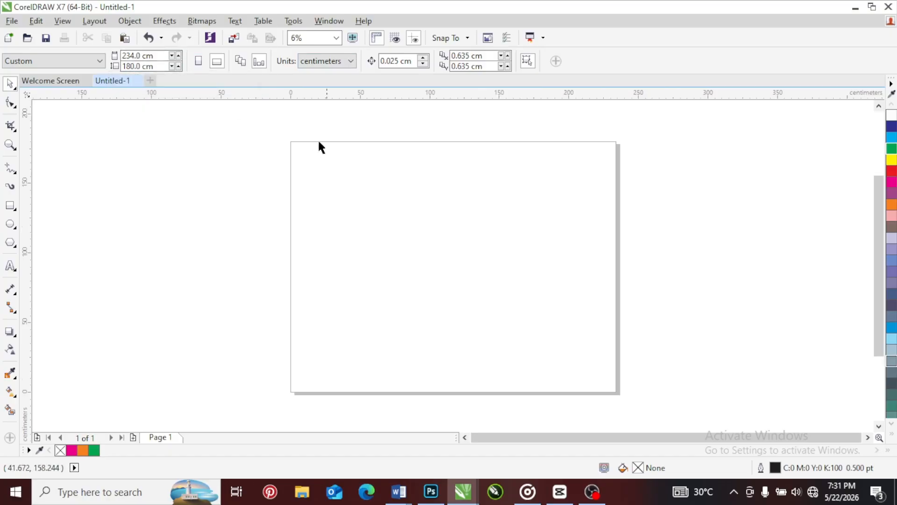
Switch the drawing units from centimeters to inches
left_click(330, 62)
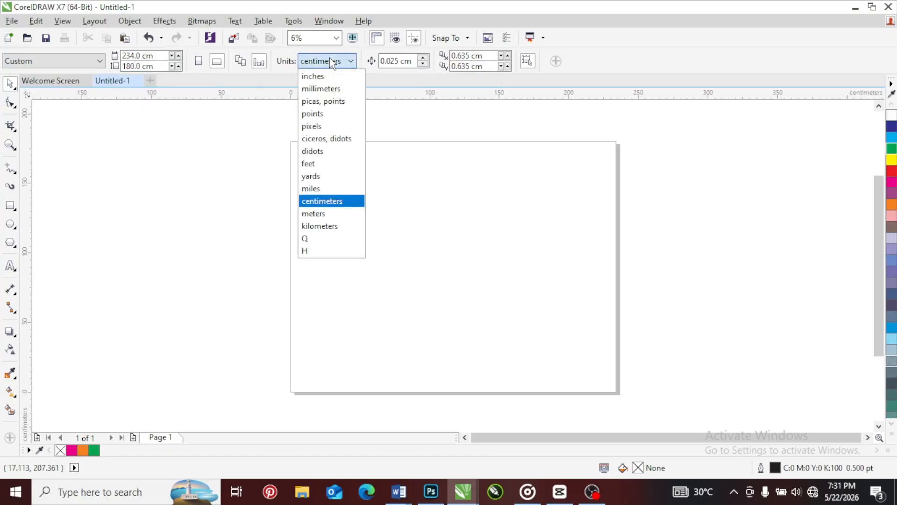
left_click(323, 76)
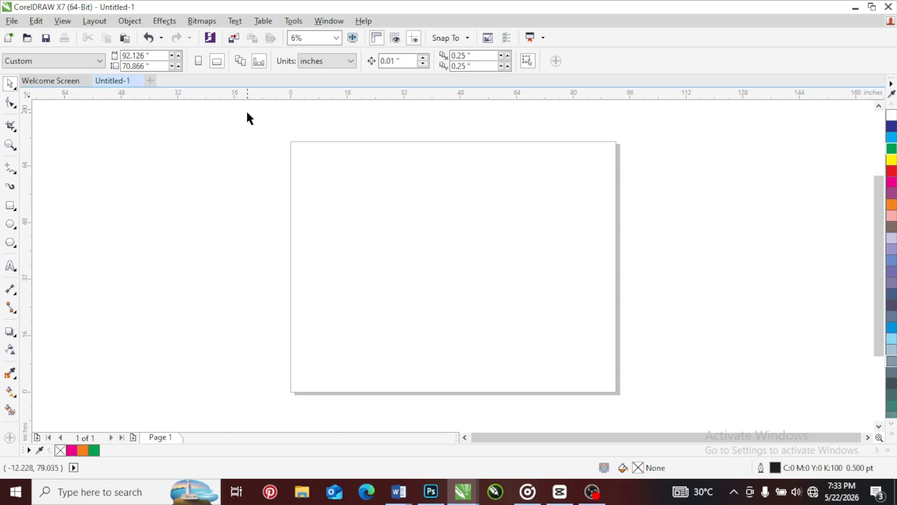
left_click_drag(256, 106, 654, 291)
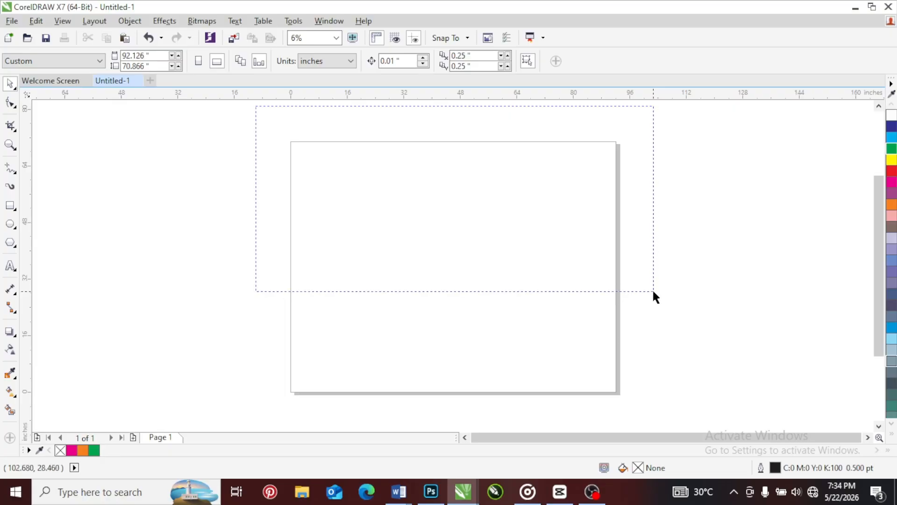
left_click_drag(654, 292, 659, 423)
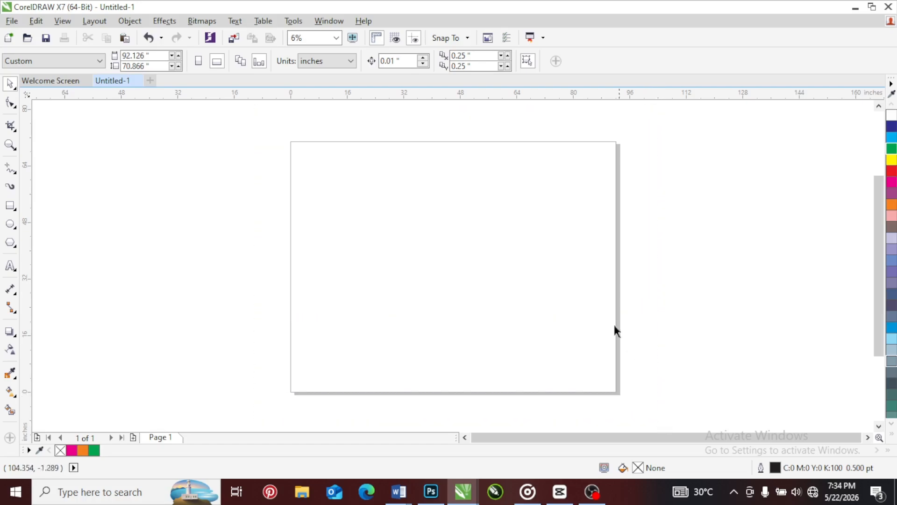
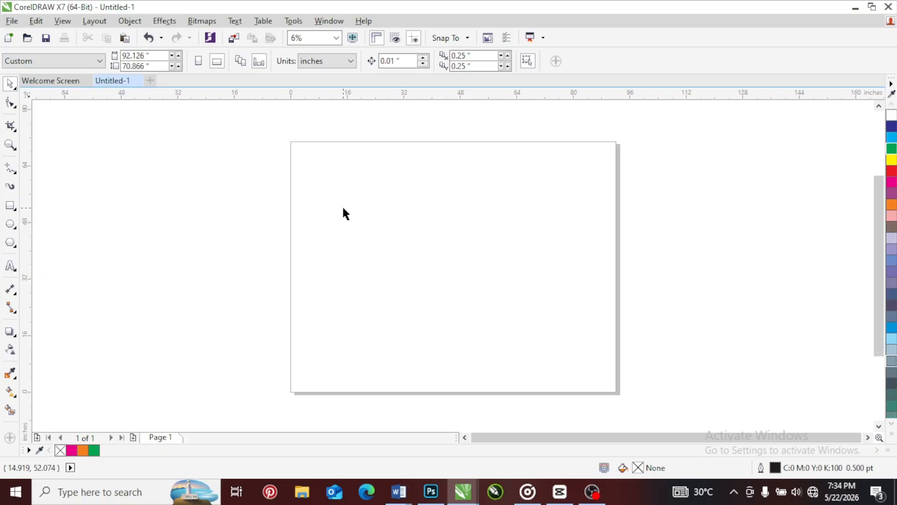
Switch the drawing units to feet and set a custom page size 10 ft wide and 5 ft high
left_click(337, 62)
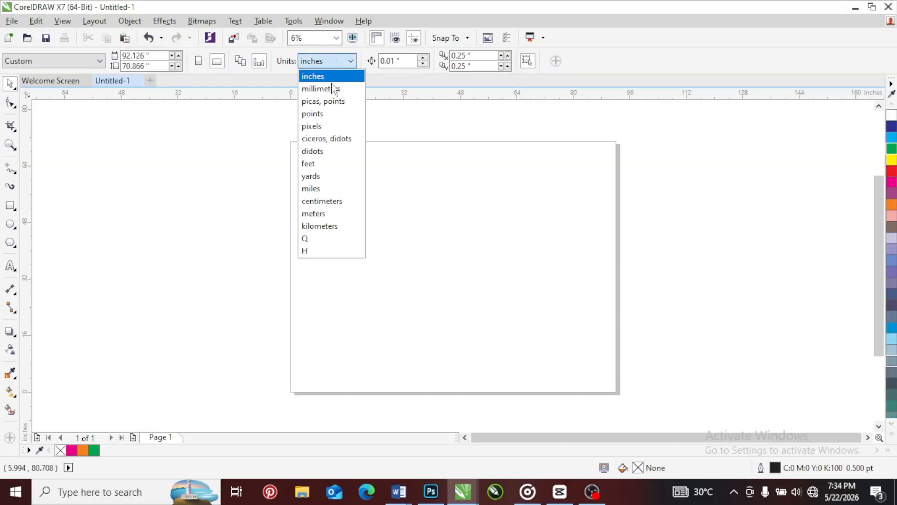
left_click(315, 162)
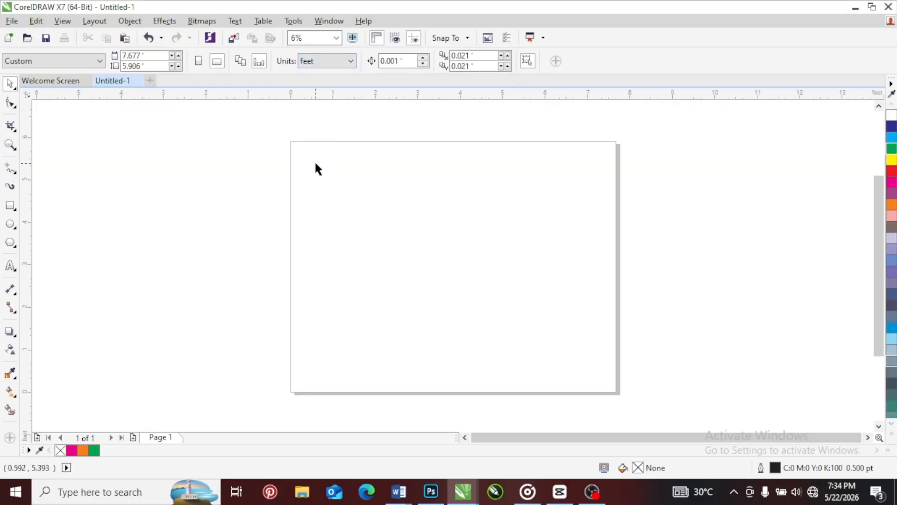
left_click(153, 56)
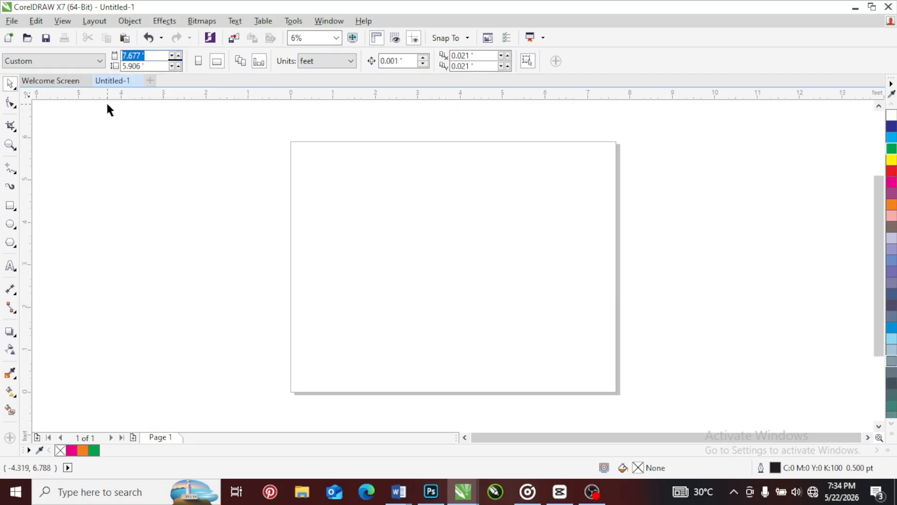
type("10")
left_click(142, 66)
type("5")
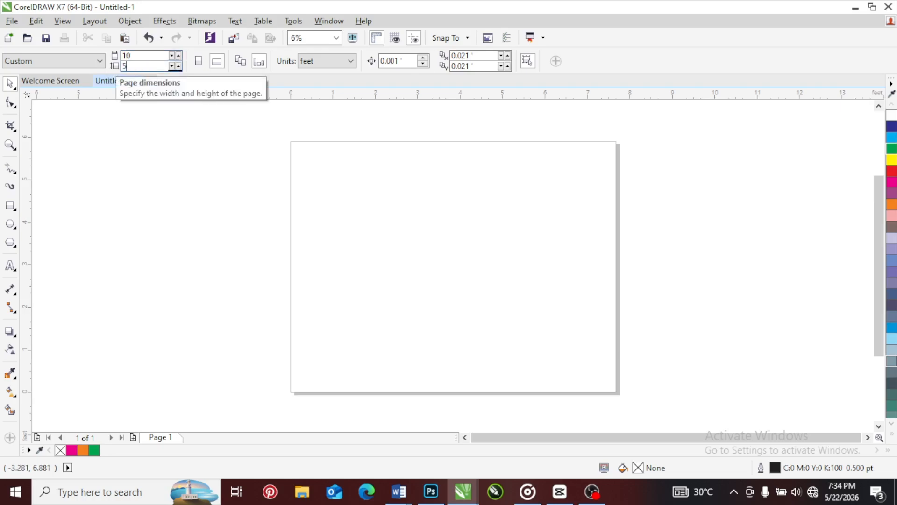
key("Return")
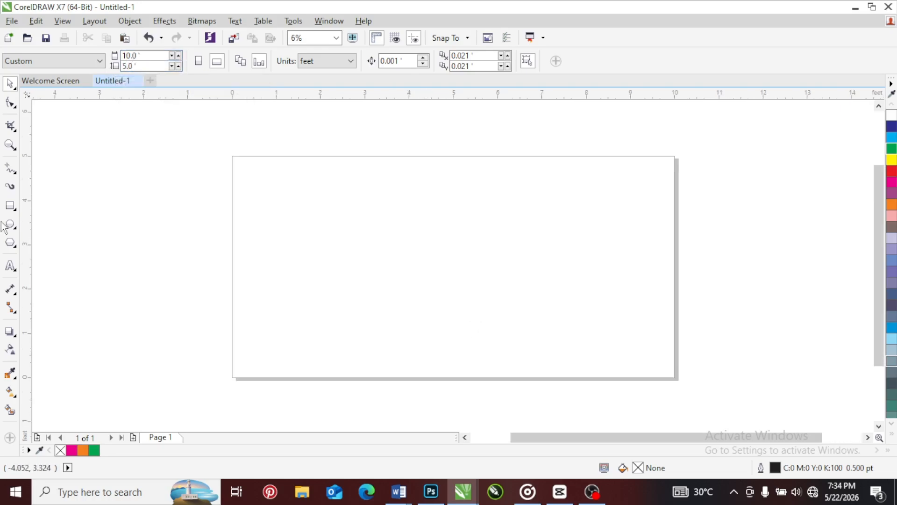
Try a short piece of 24 pt Arial artistic text on the 10 × 5 ft page and remove it
left_click(10, 266)
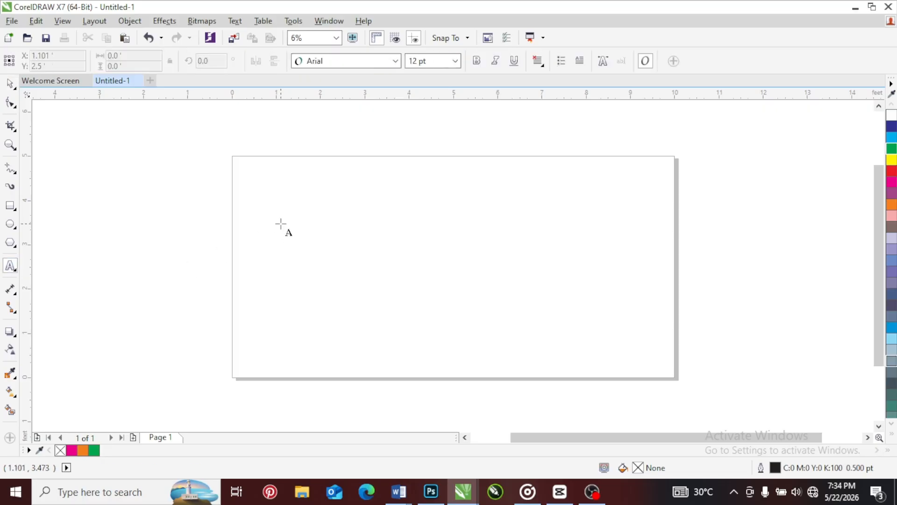
left_click(281, 223)
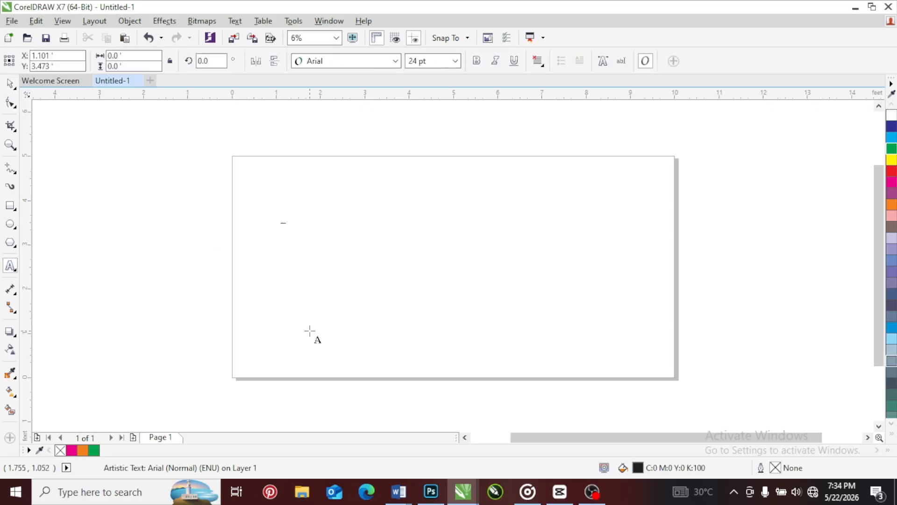
key("Escape")
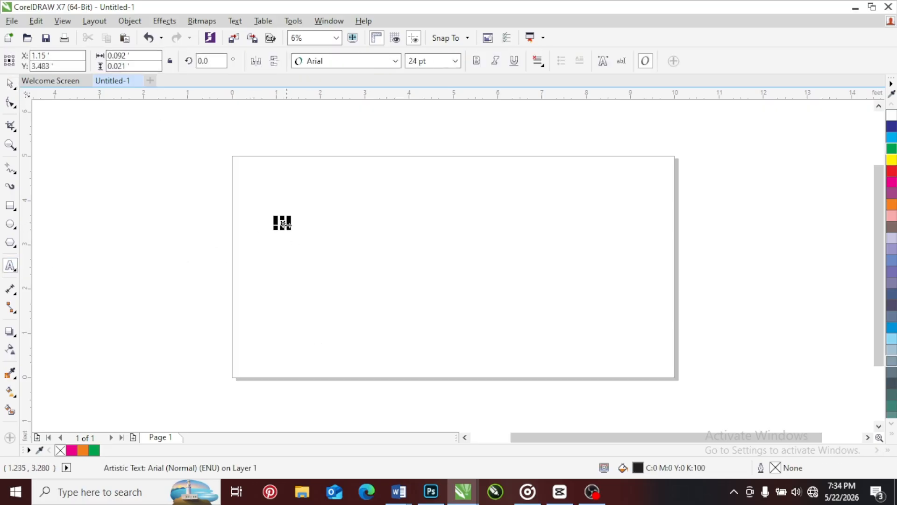
left_click(10, 85)
left_click(292, 276)
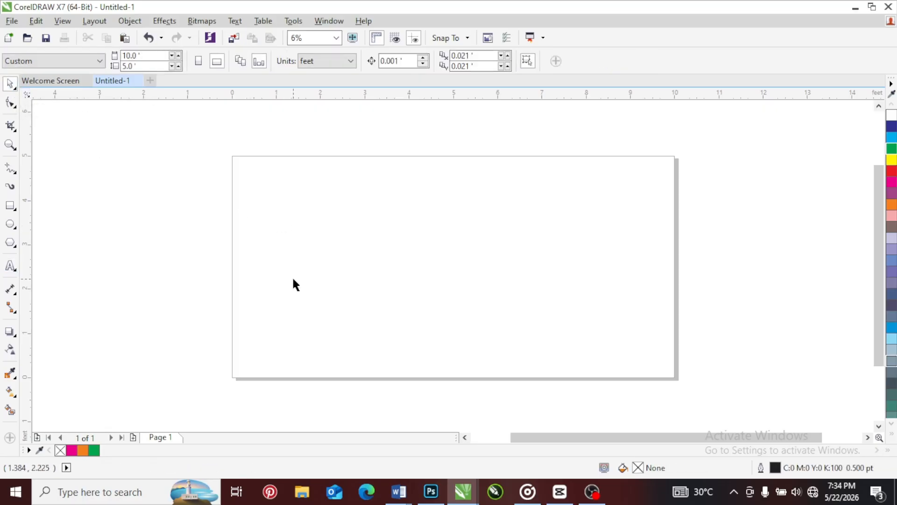
Switch the drawing units to inches and set the page to 10 inches wide and 5 inches high
left_click(351, 62)
left_click(323, 78)
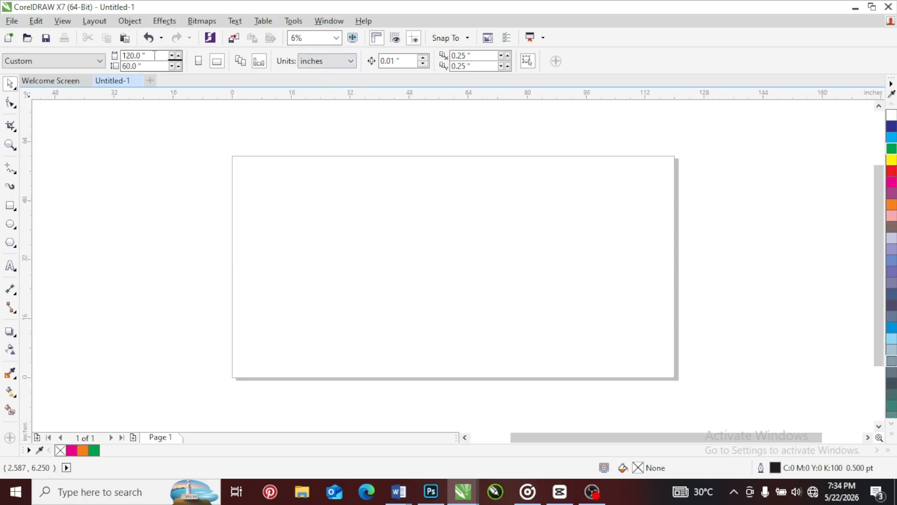
left_click_drag(154, 56, 107, 57)
type("10")
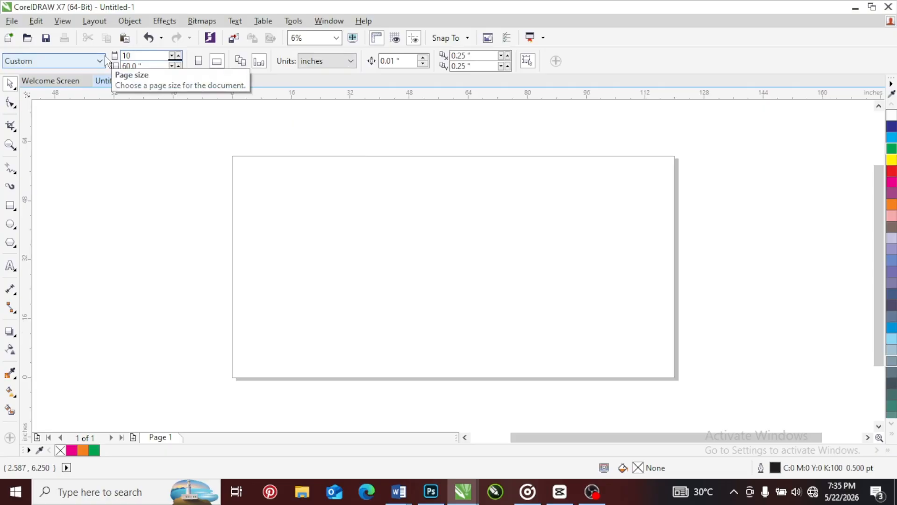
key("Tab")
type("5")
key("Return")
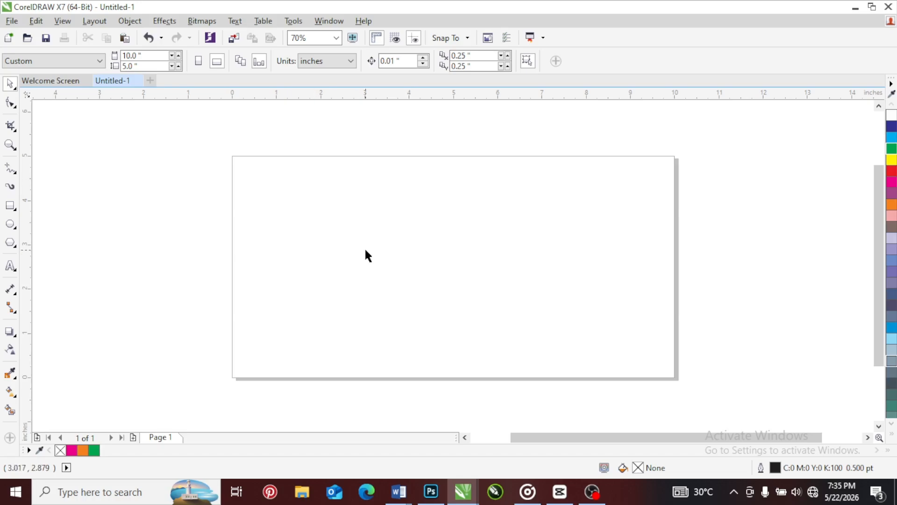
Change the drawing units back to feet and set the page to 10 ft wide and 5 ft high
left_click(345, 65)
left_click(323, 166)
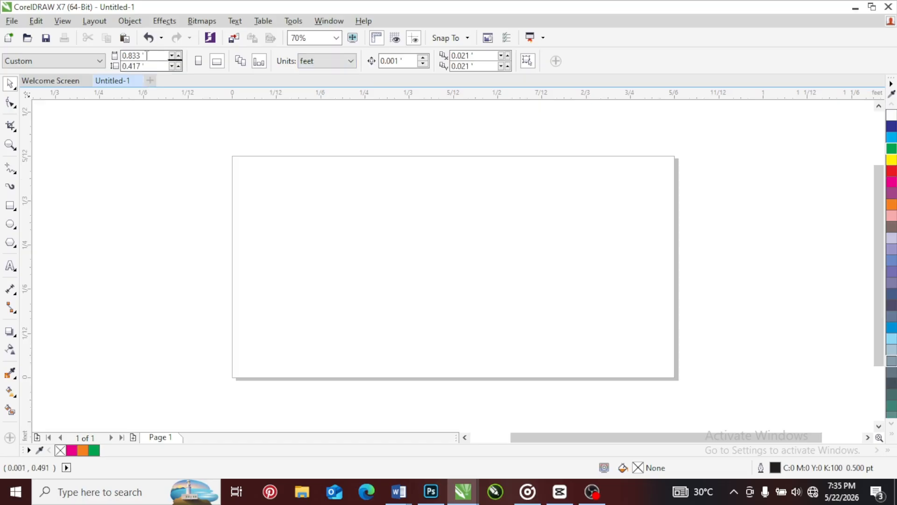
type("10")
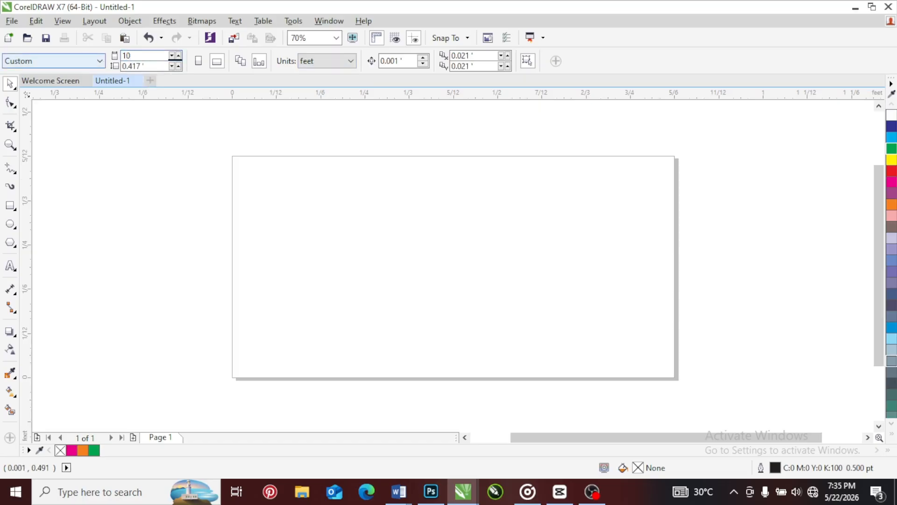
key("Tab")
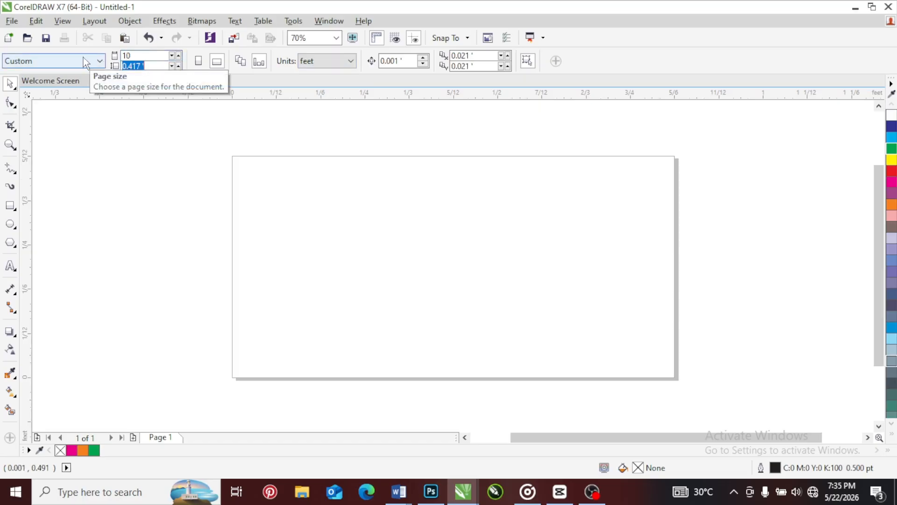
type("5")
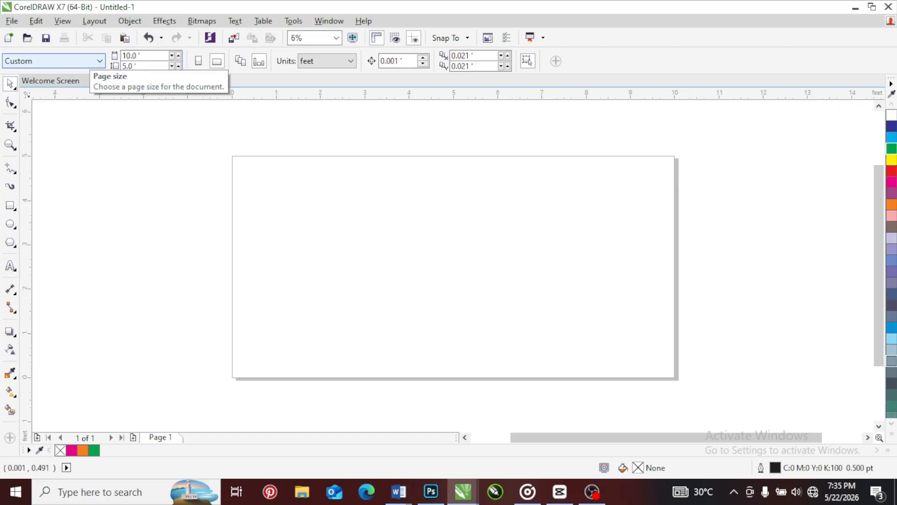
key("Return")
Add a rectangle covering the whole page, fill it with Purple, and deselect it
double_click(7, 209)
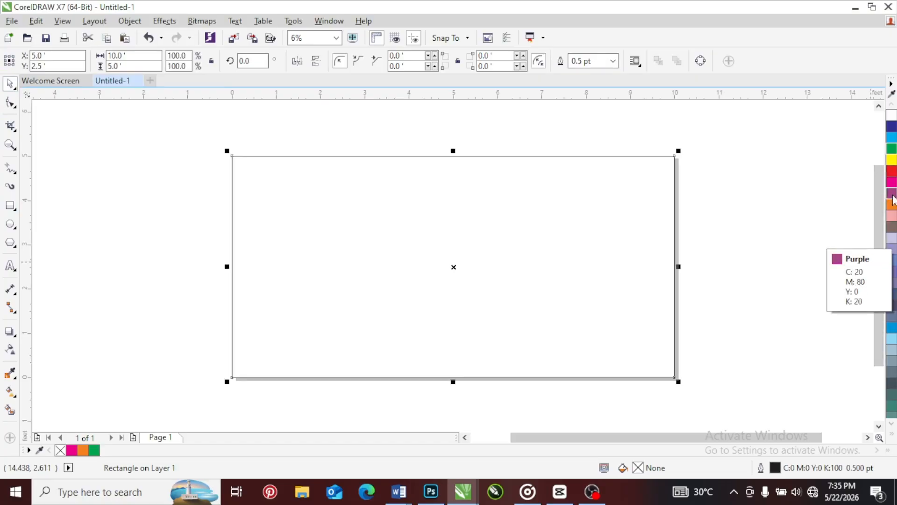
left_click_drag(892, 193, 381, 225)
left_click(120, 178)
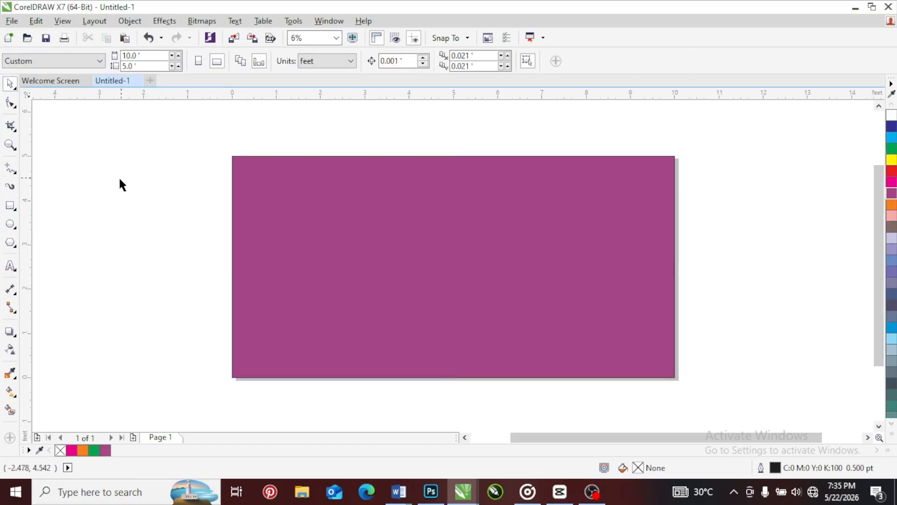
Set the drawing units to inches and resize the page to 10 inches wide by 5 inches high
left_click(341, 61)
left_click(336, 76)
left_click(146, 56)
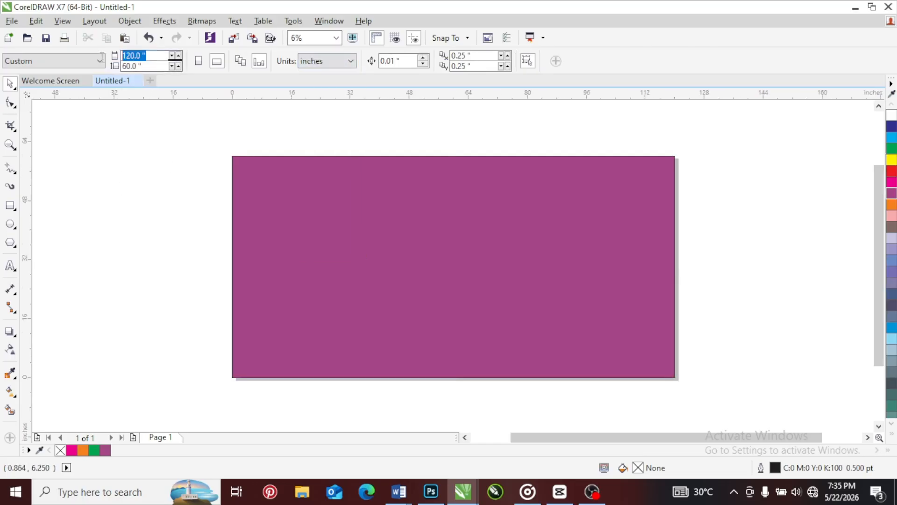
type("10")
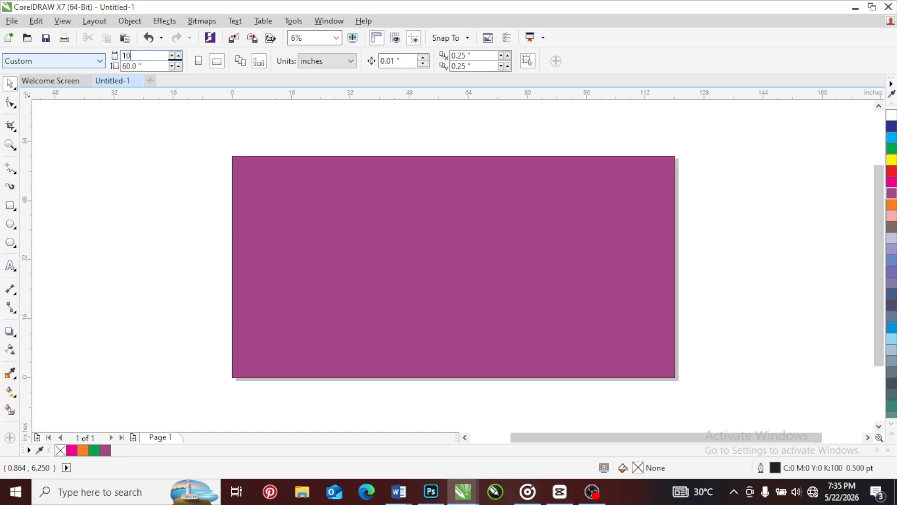
key("Tab")
type("5")
key("Return")
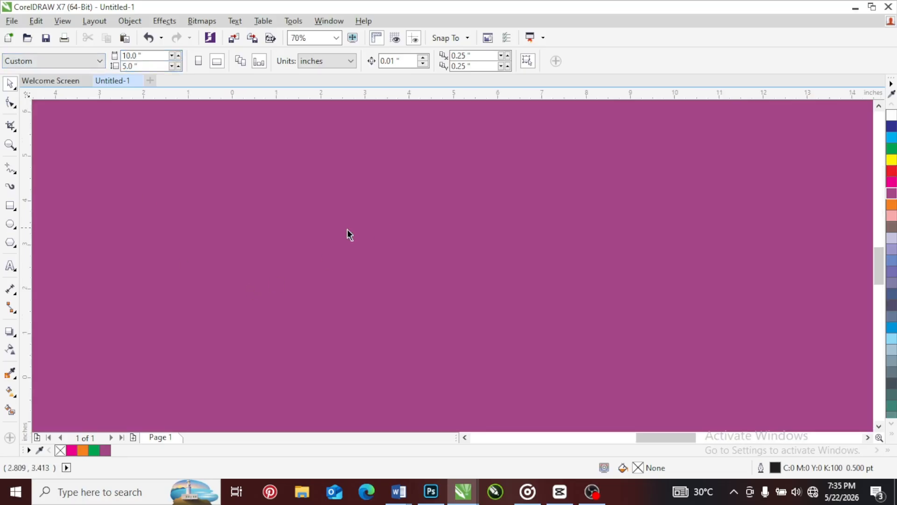
Move the purple rectangle off the page into the empty area beside it and compare its size with the page
scroll(347, 230, "down", 5)
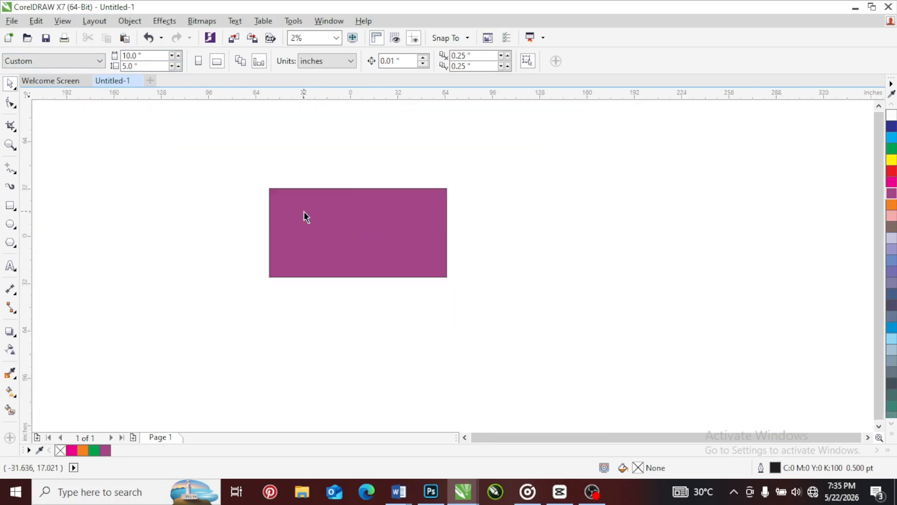
left_click_drag(305, 216, 495, 202)
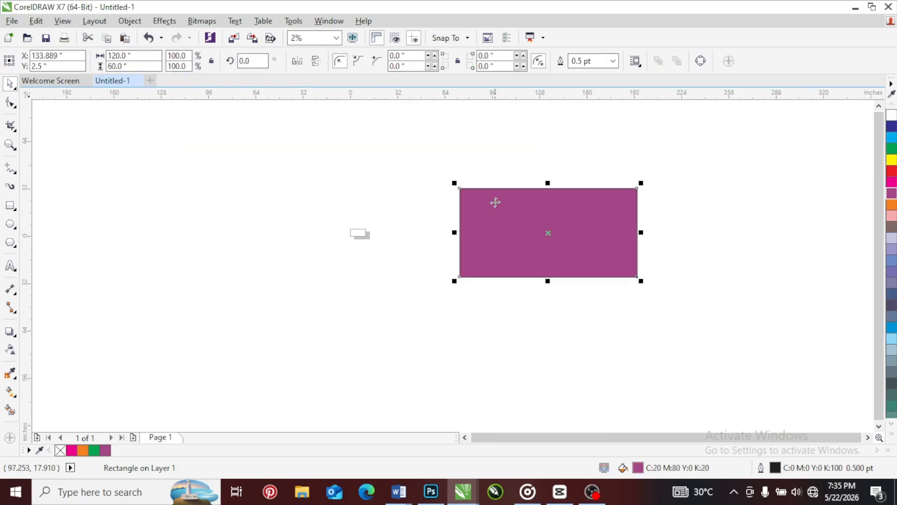
scroll(356, 236, "up", 2)
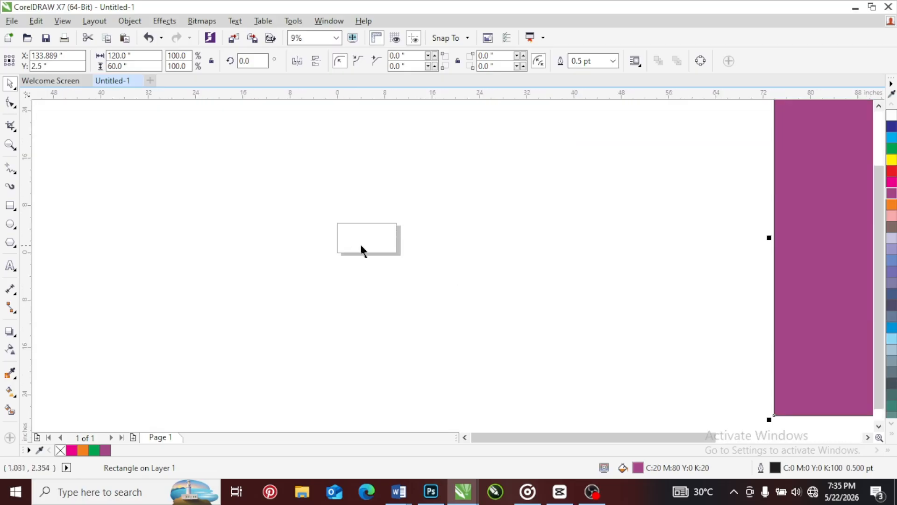
scroll(361, 224, "up", 1)
scroll(322, 226, "down", 2)
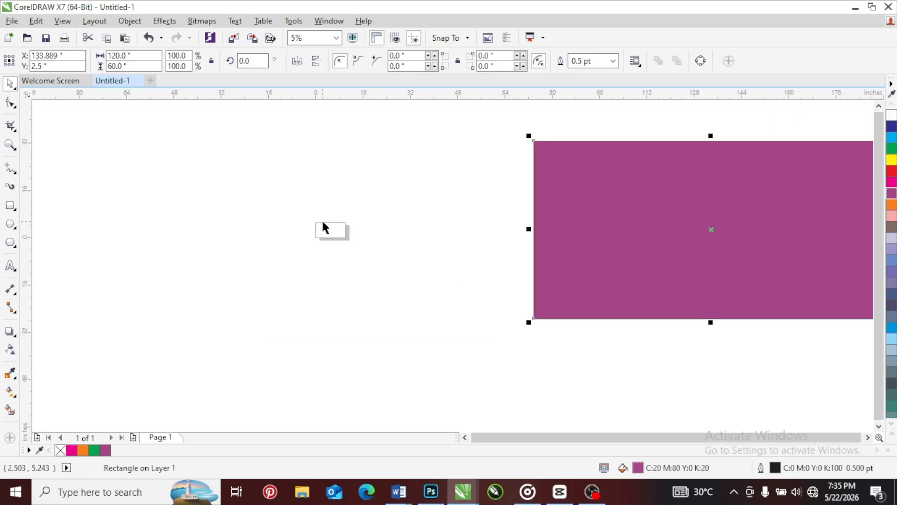
scroll(335, 231, "down", 1)
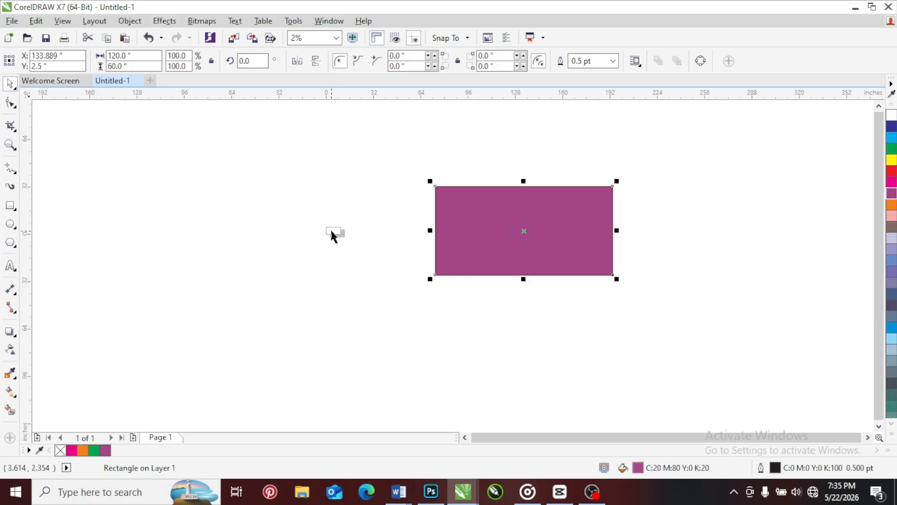
scroll(332, 229, "up", 5)
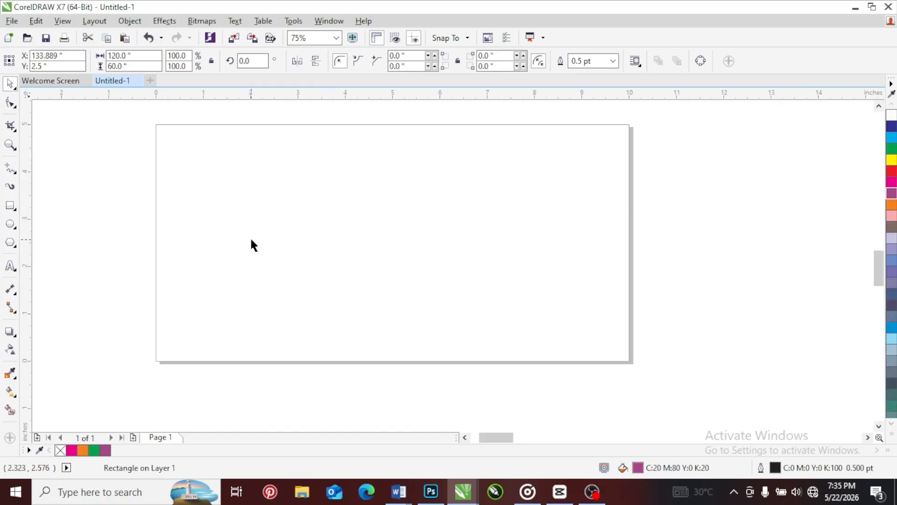
scroll(250, 240, "down", 5)
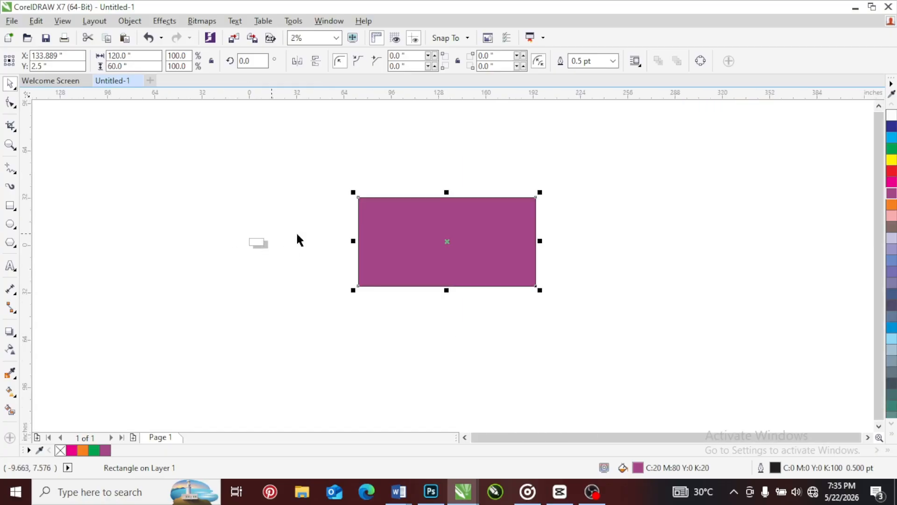
Bring the purple rectangle close beside the page for a size comparison, and delete the rectangle
left_click_drag(355, 239, 269, 242)
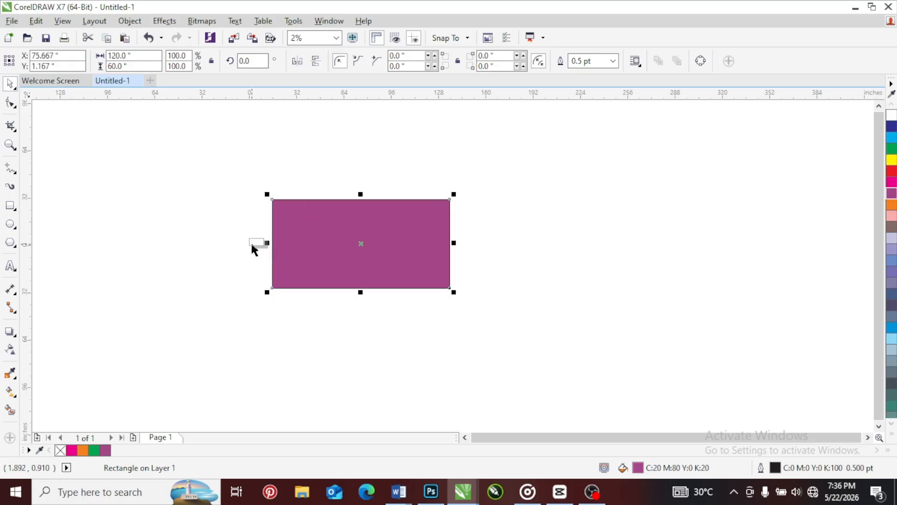
scroll(251, 241, "up", 3)
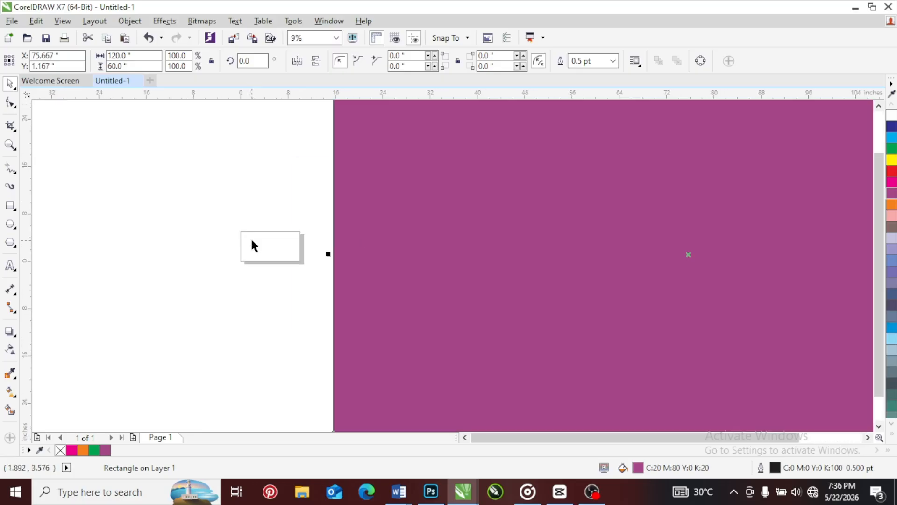
scroll(253, 240, "down", 1)
key("Delete")
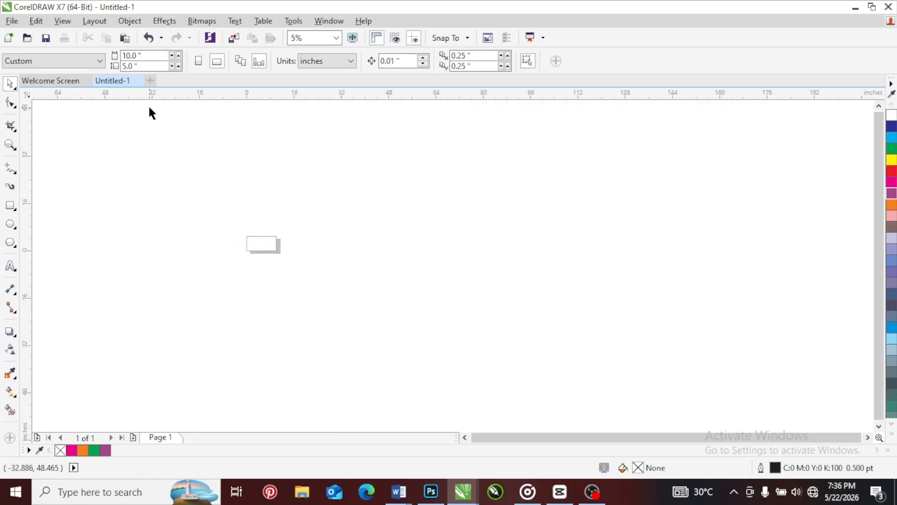
Review the available drawing units, keep inches selected, and examine the 10 × 5 inch page up close
left_click(332, 62)
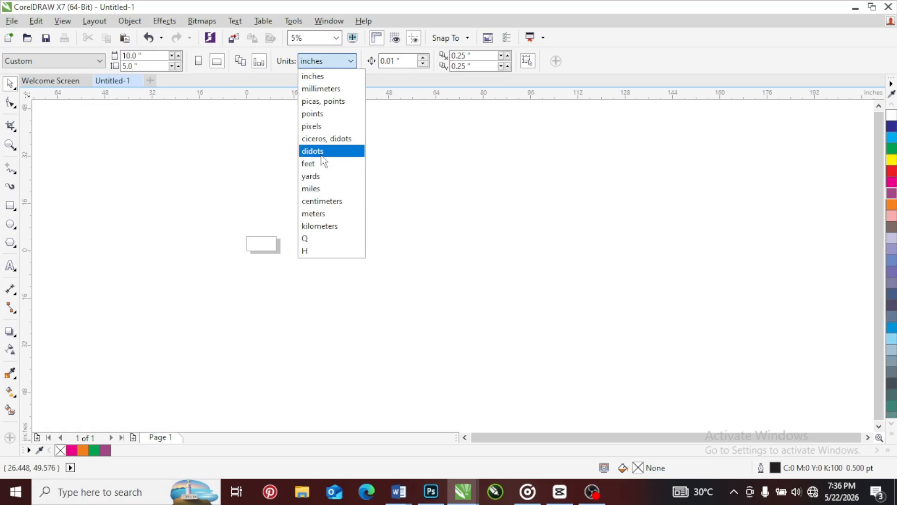
left_click(322, 76)
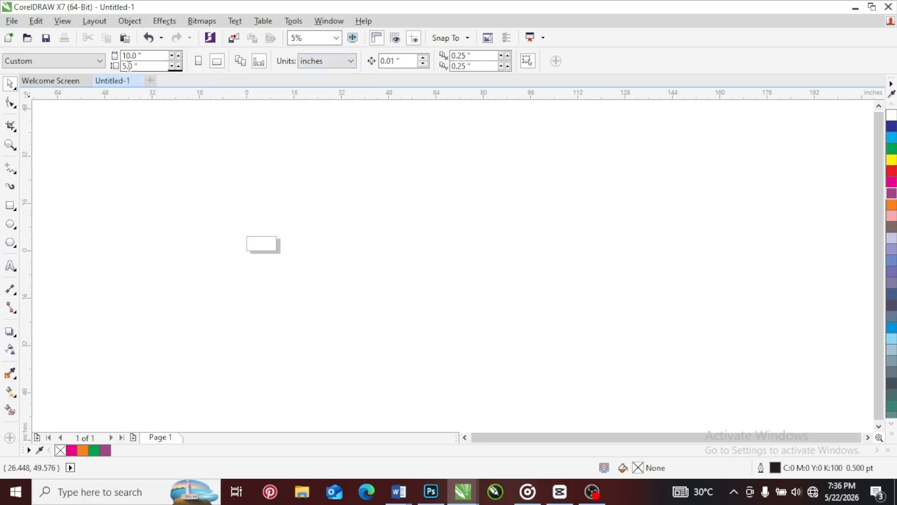
scroll(251, 240, "up", 5)
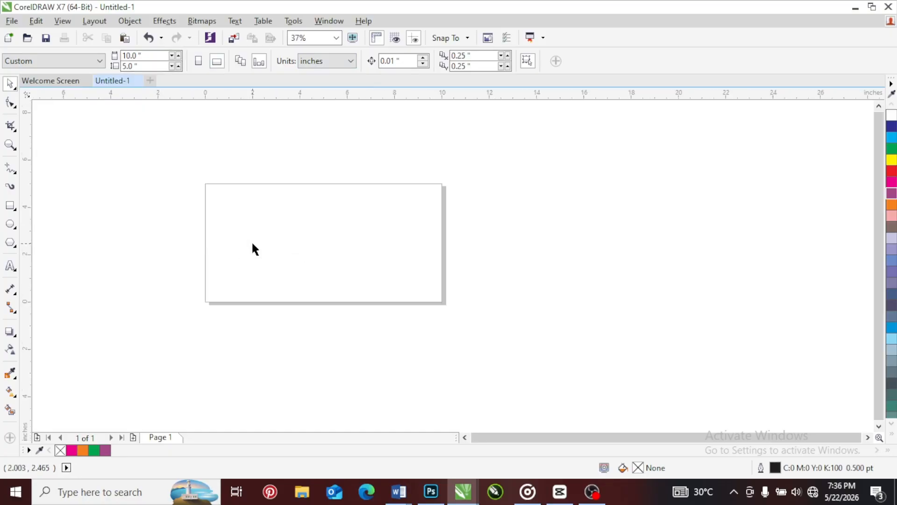
scroll(252, 243, "up", 2)
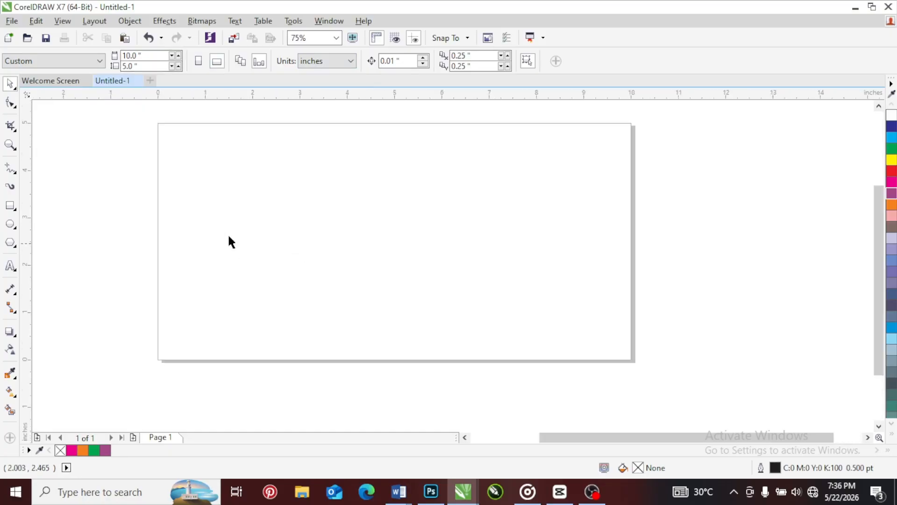
Add the artistic text "GFHGHGH" on the page and enlarge it to about 4.2 inches wide
left_click(10, 266)
left_click(208, 219)
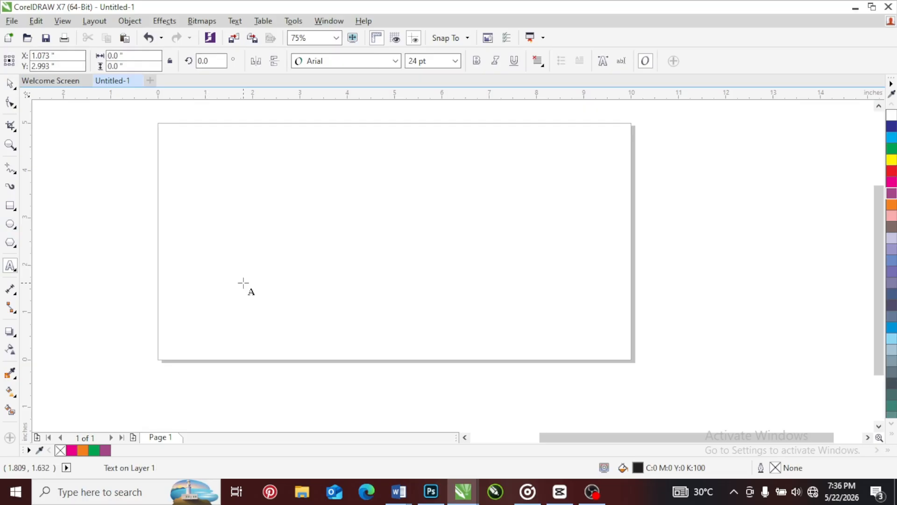
type("GFHGHGH")
key("ctrl+space")
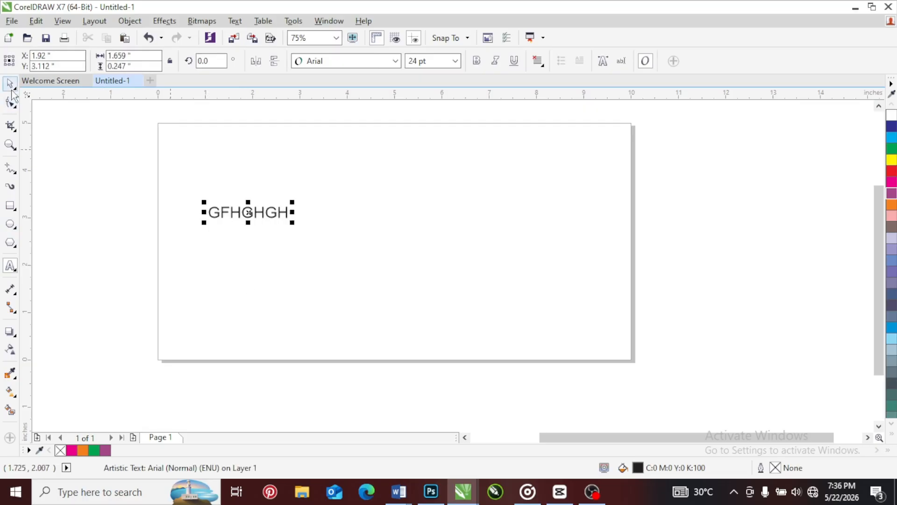
left_click(12, 90)
left_click_drag(291, 224, 411, 314)
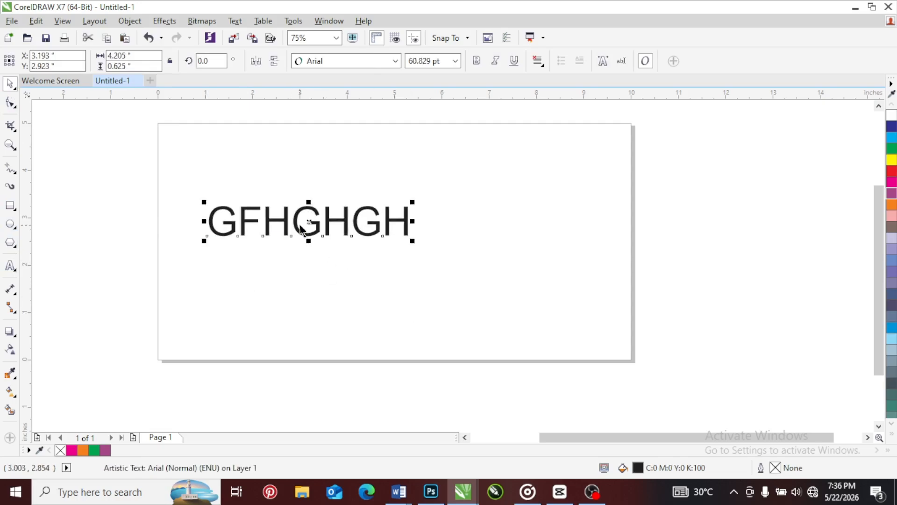
Move the GFHGHGH text to the upper middle of the page and delete it
left_click_drag(295, 221, 386, 153)
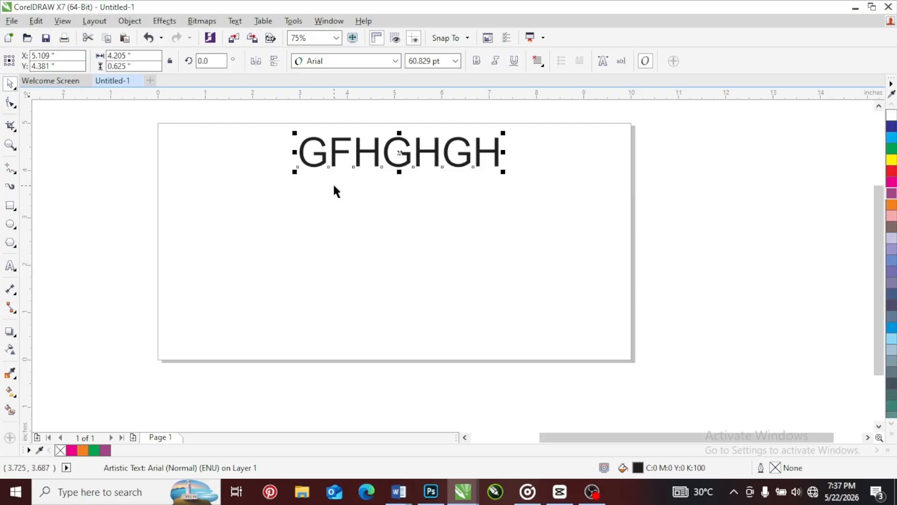
key("Delete")
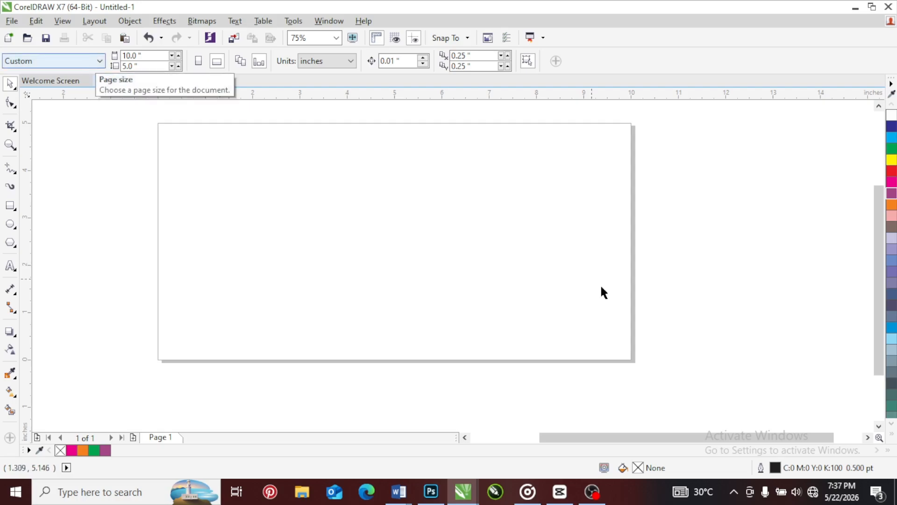
Switch to File Explorer and copy the ID CARD image from the Exports folder
left_click(302, 495)
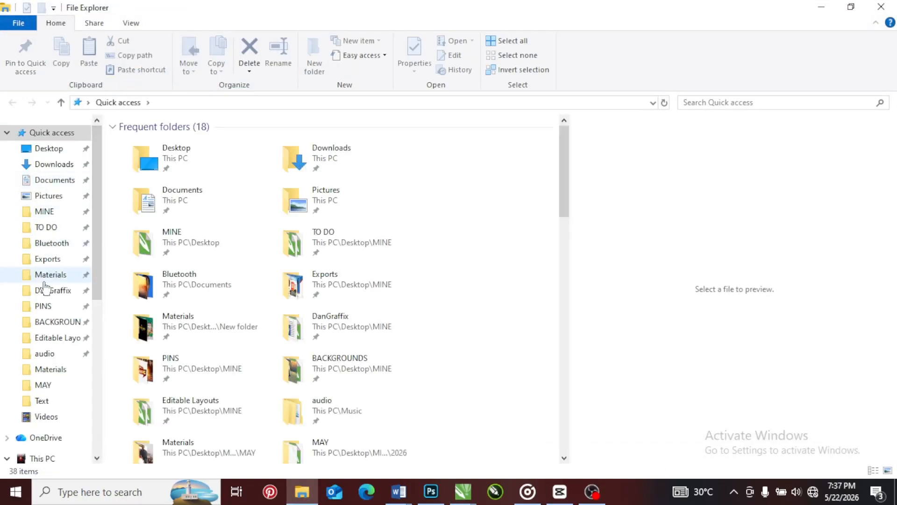
left_click(53, 262)
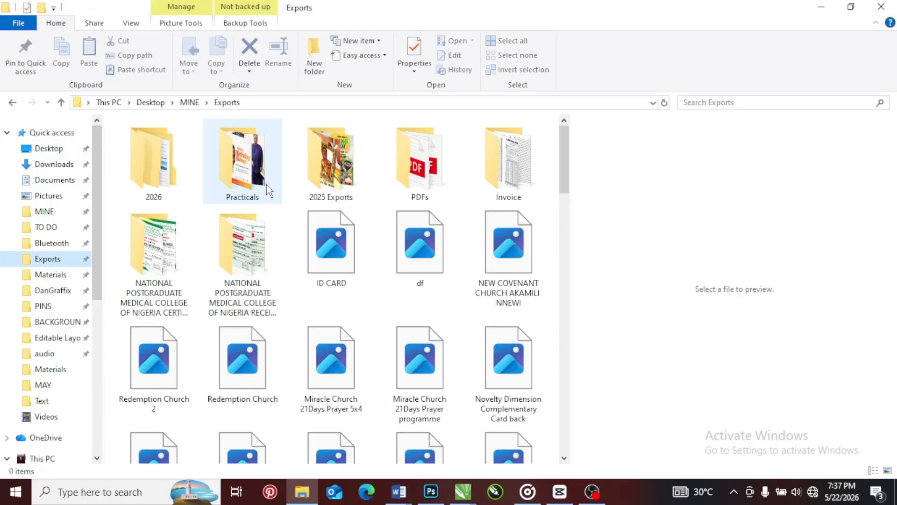
left_click(332, 238)
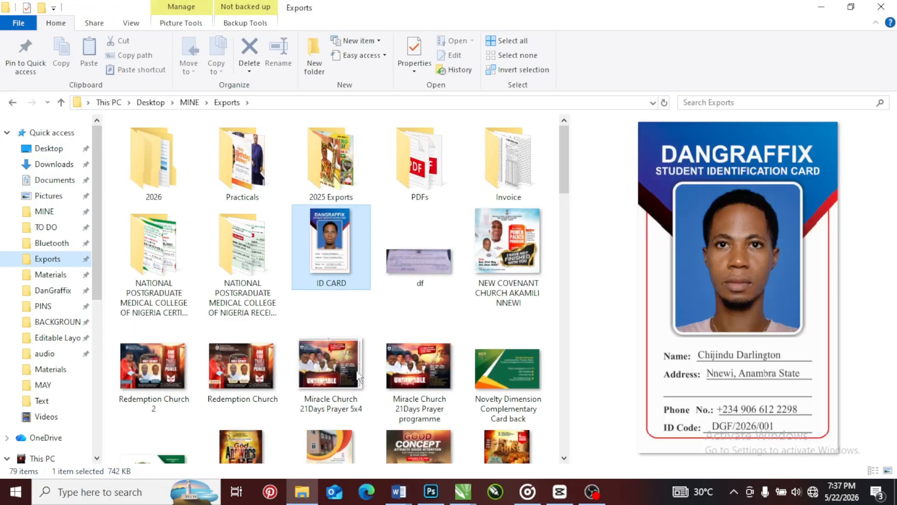
right_click(331, 248)
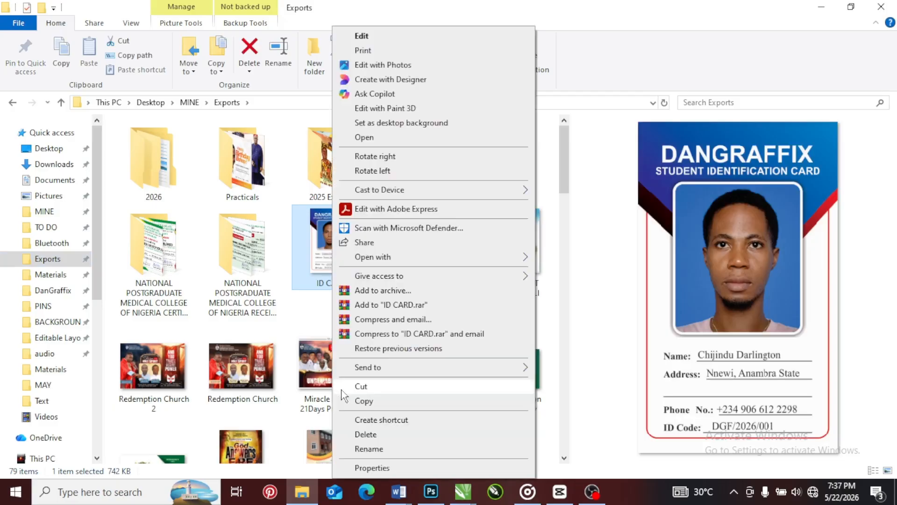
left_click(362, 399)
Switch to the Untitled-1 drawing in CorelDRAW, paste the ID card image and place it in the empty area to the right of the page
mouse_move(460, 493)
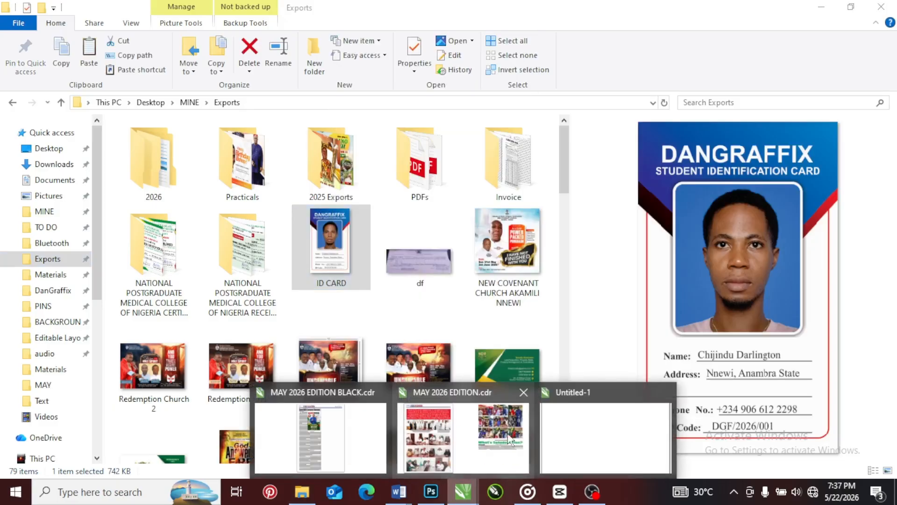
mouse_move(472, 445)
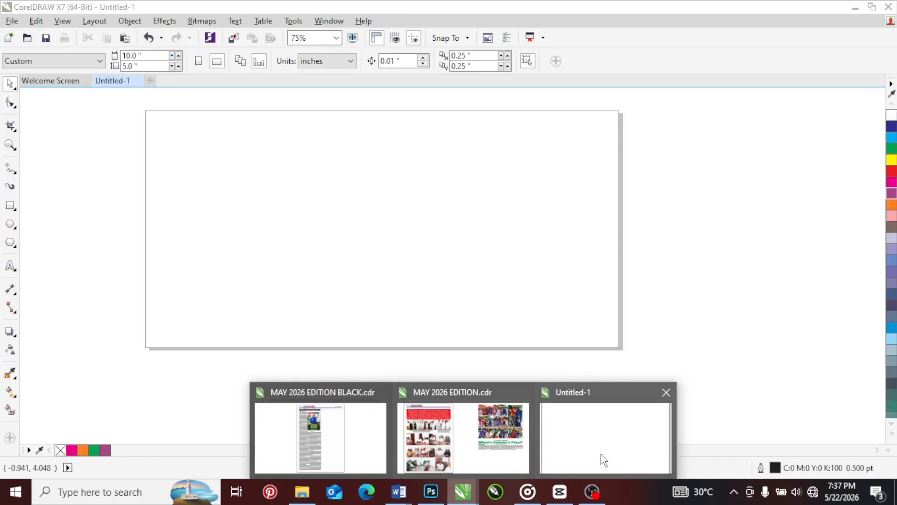
left_click(601, 459)
right_click(291, 183)
left_click(345, 269)
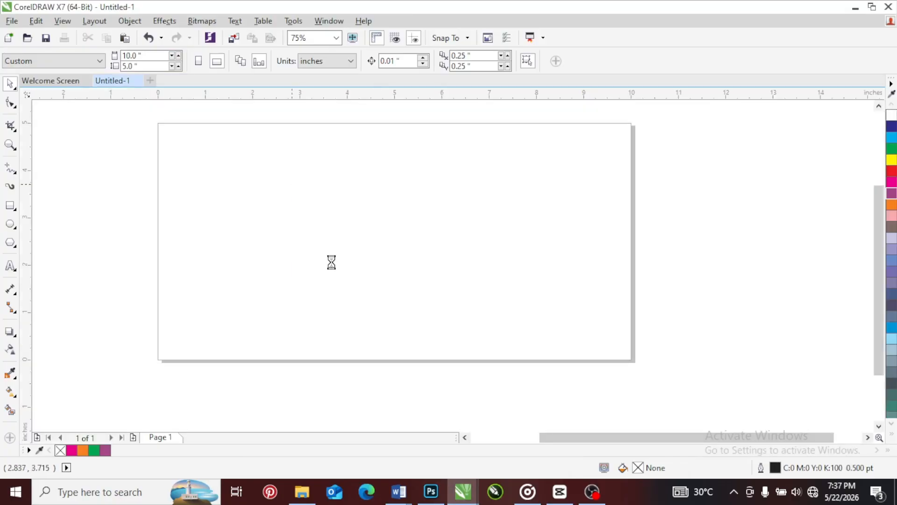
left_click_drag(391, 217, 693, 199)
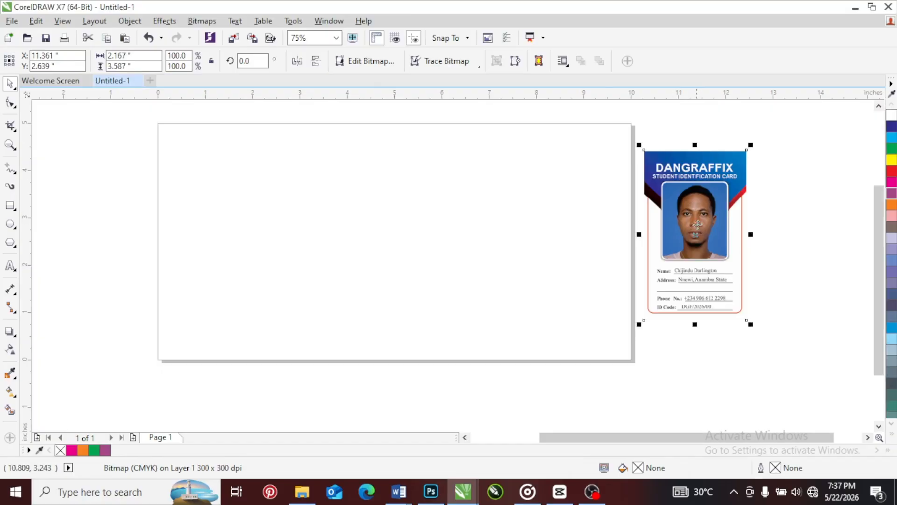
left_click(494, 180)
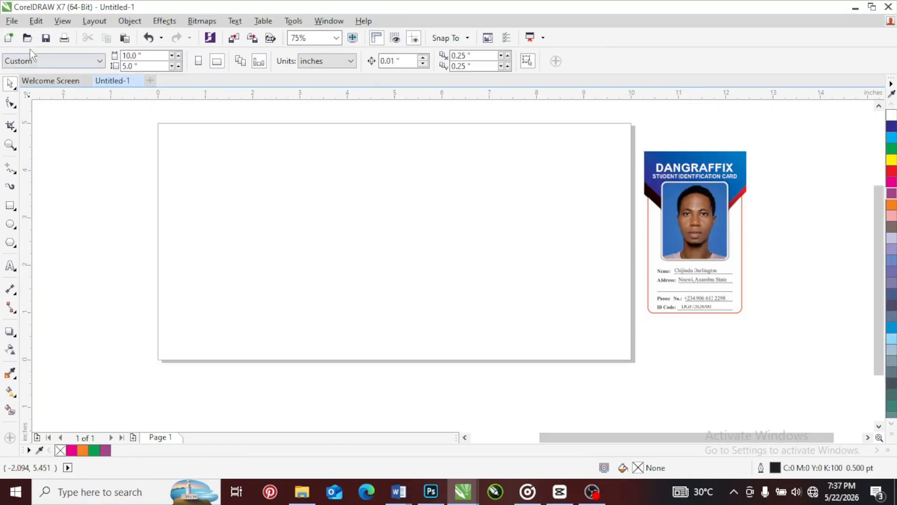
Set the page size to the Japanese Business Card preset and move the ID card image close beside the page for comparison
left_click(70, 61)
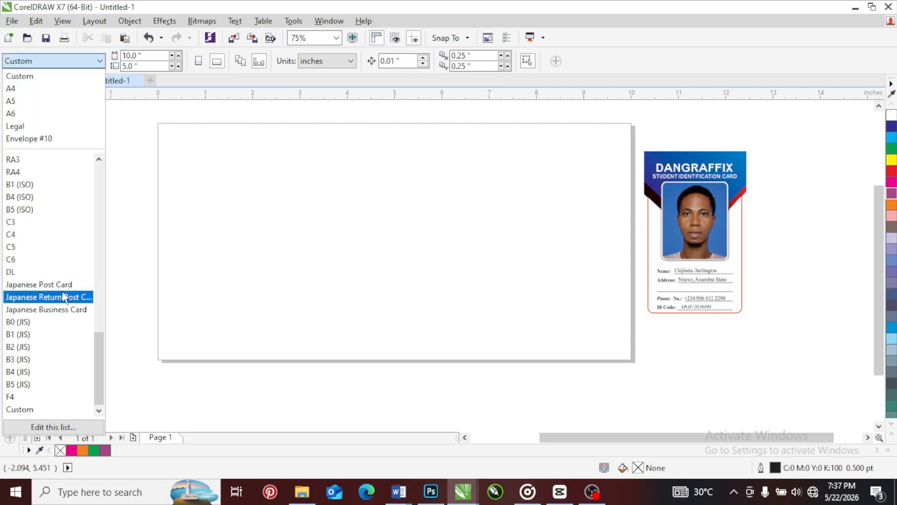
left_click(47, 309)
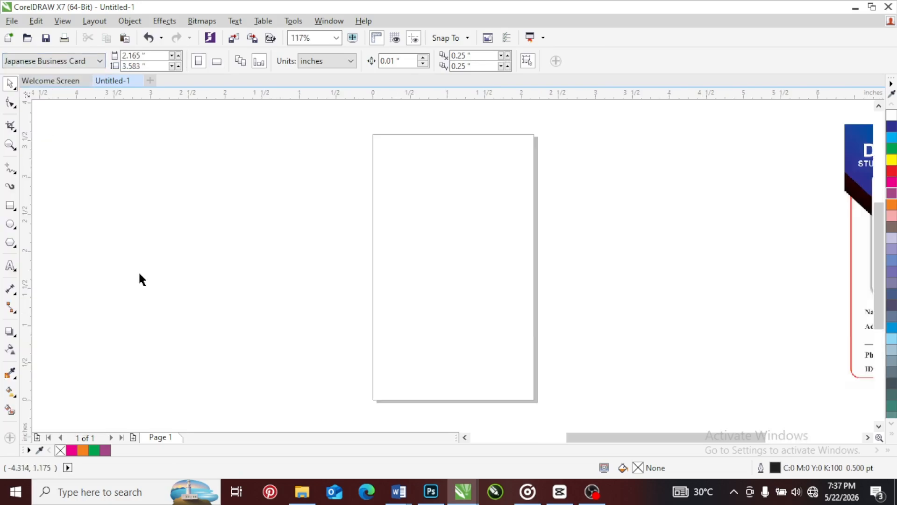
mouse_move(860, 182)
left_mouse_down()
mouse_move(605, 200)
mouse_move(571, 194)
left_mouse_up()
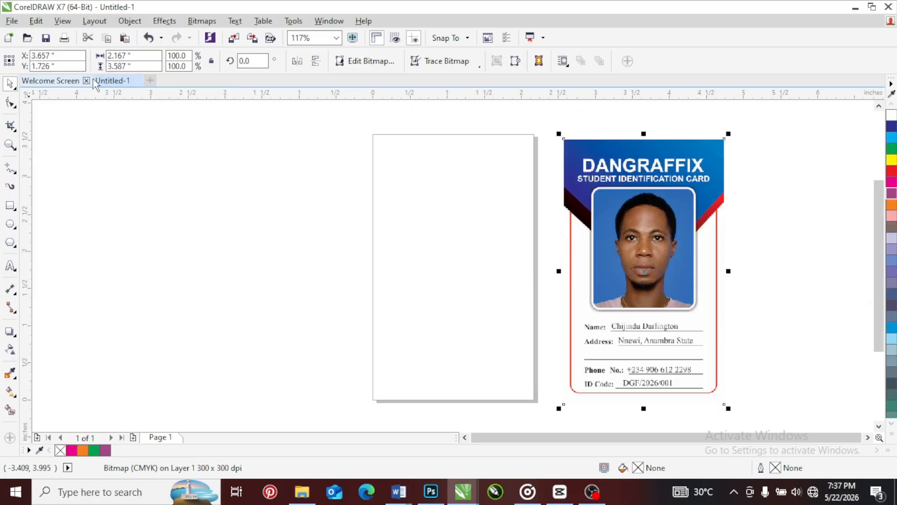
left_click(85, 169)
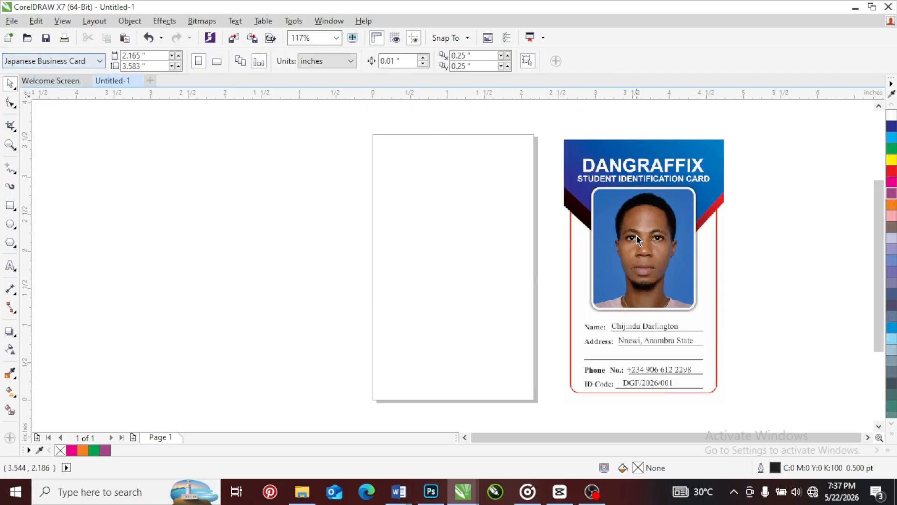
left_click(868, 437)
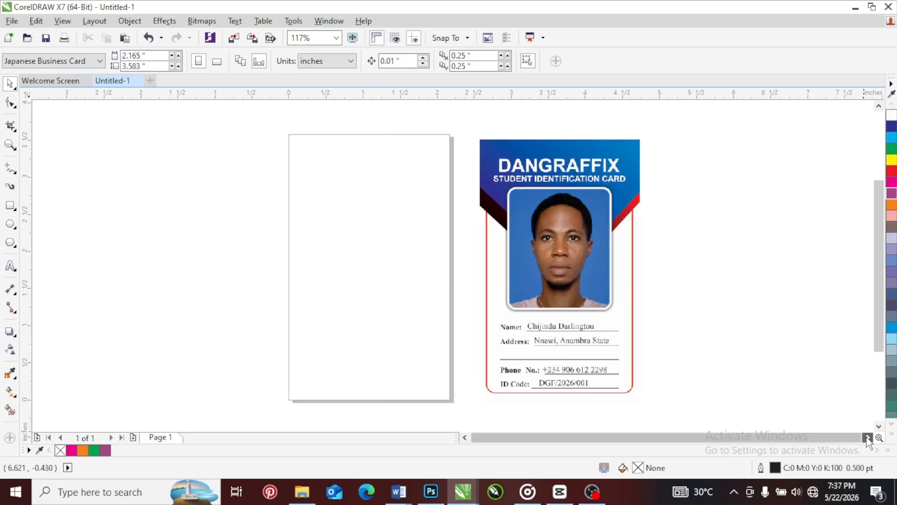
left_click(868, 438)
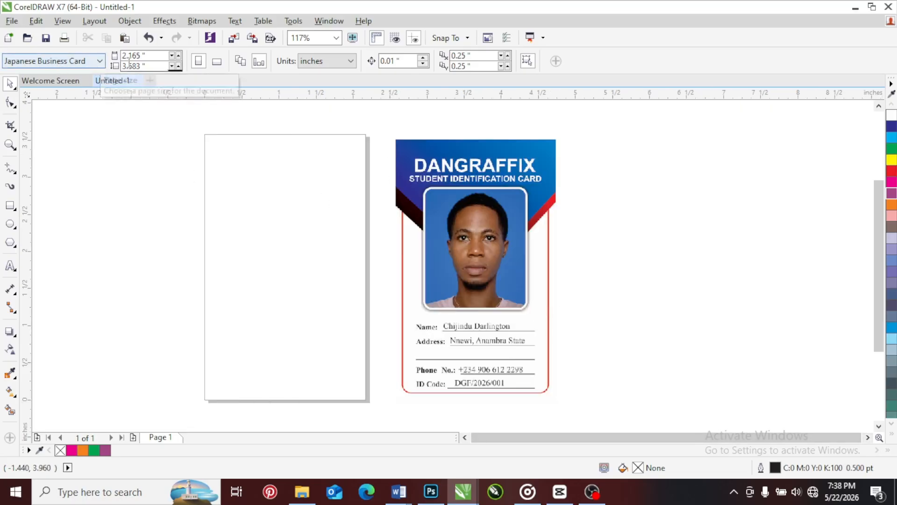
left_click_drag(157, 55, 135, 66)
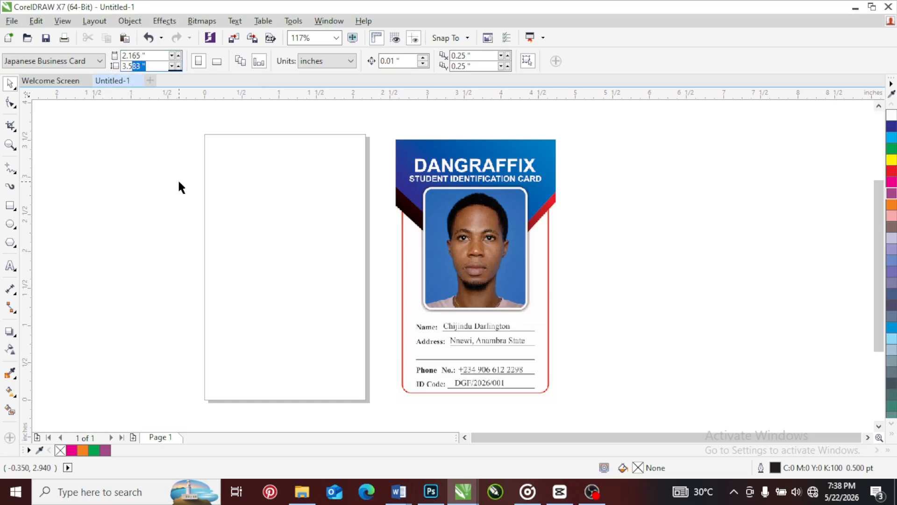
Move the ID card image farther from the page and switch the page to landscape orientation
left_click_drag(423, 223, 517, 229)
left_click(326, 183)
left_click(217, 61)
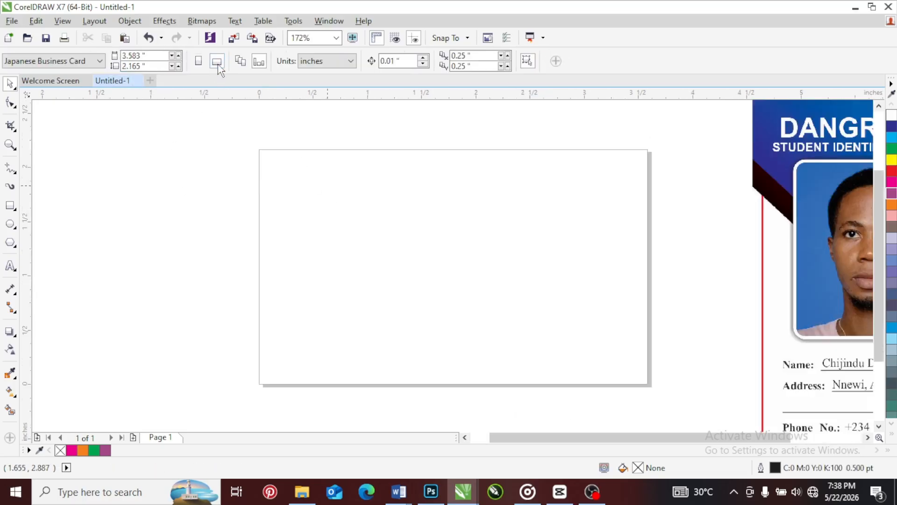
scroll(355, 247, "down", 2)
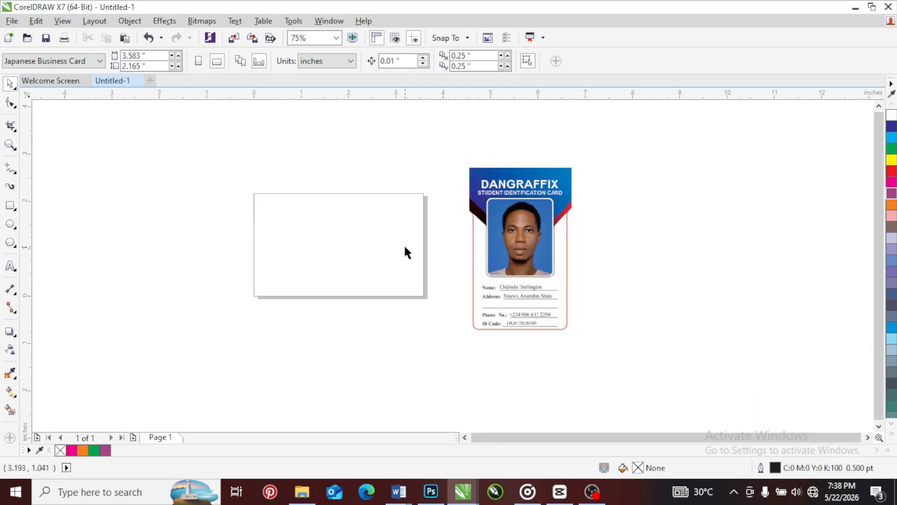
scroll(405, 247, "up", 3)
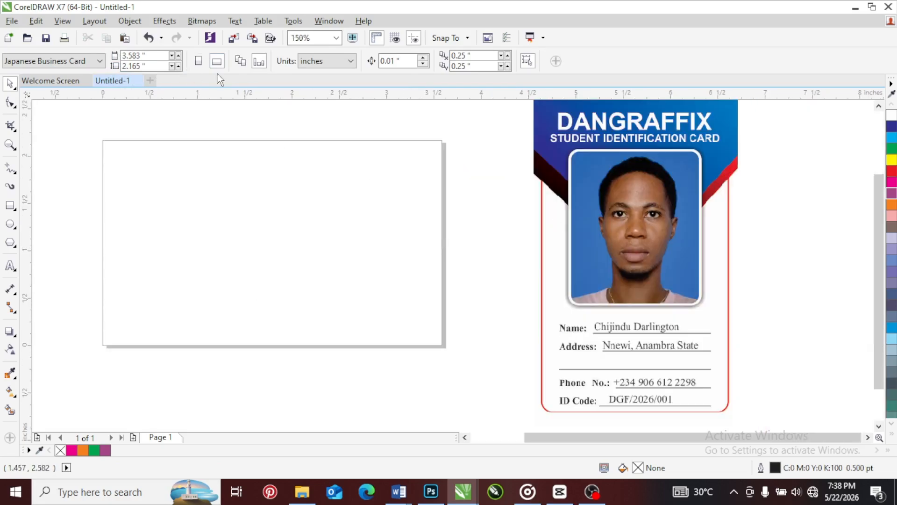
Switch the page to portrait orientation and place the ID card image right beside it, with their top edges level
left_click(199, 61)
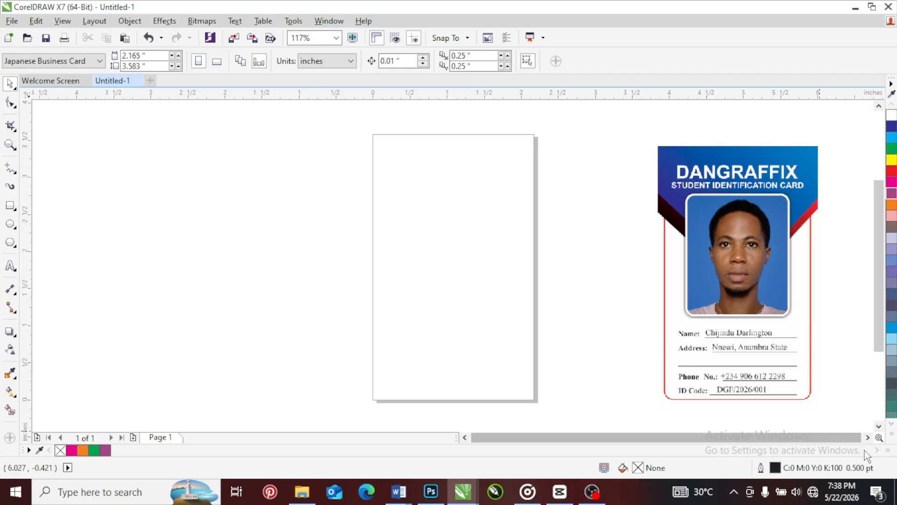
left_click(868, 437)
left_click_drag(509, 214, 397, 196)
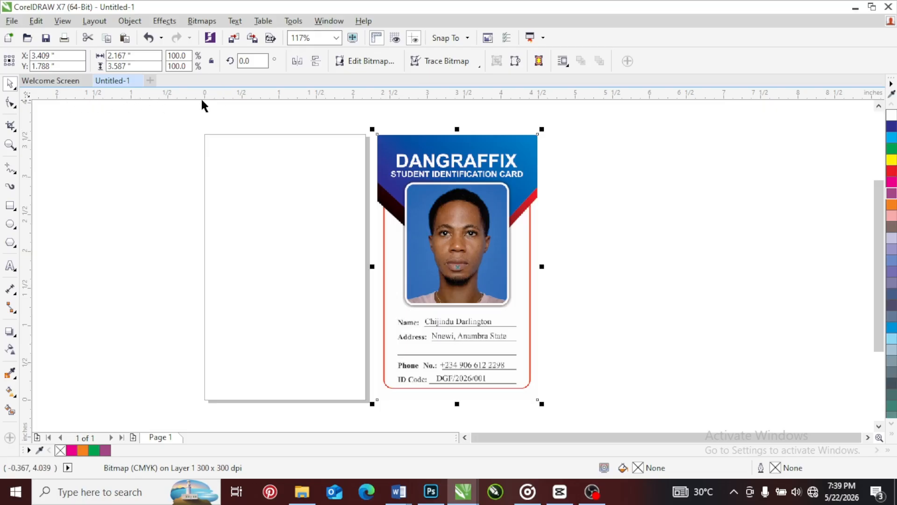
Add margin guidelines inside the page edges: horizontal at about 3.35 and 0.19 inches, vertical at about 0.18 and 2.0 inches
left_click_drag(323, 98, 320, 150)
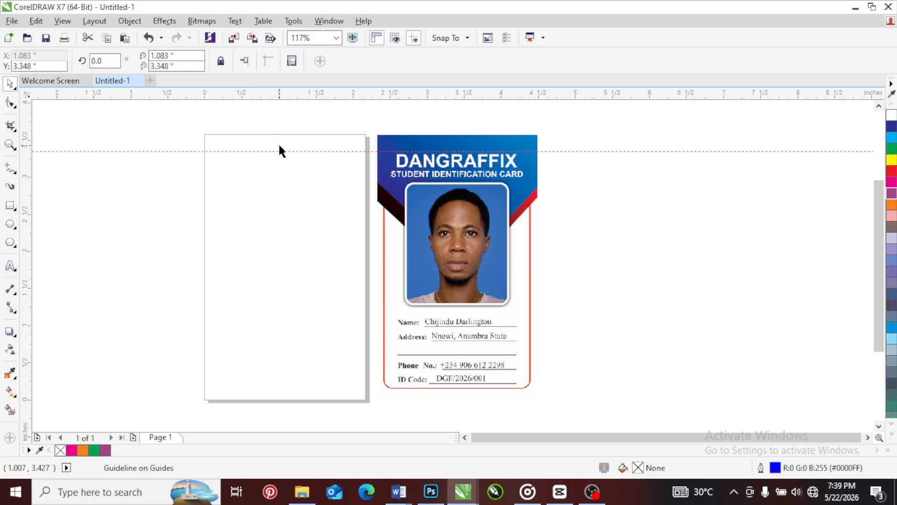
left_click_drag(291, 96, 297, 385)
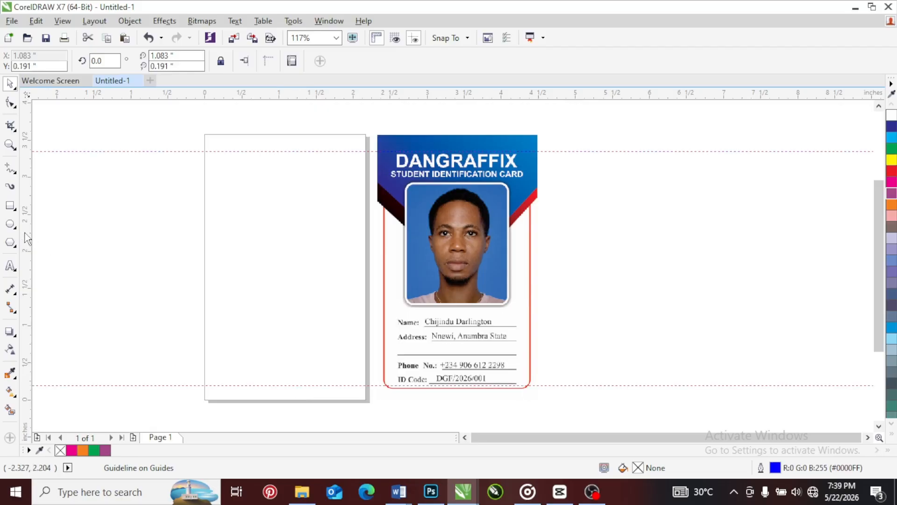
left_click_drag(26, 235, 218, 258)
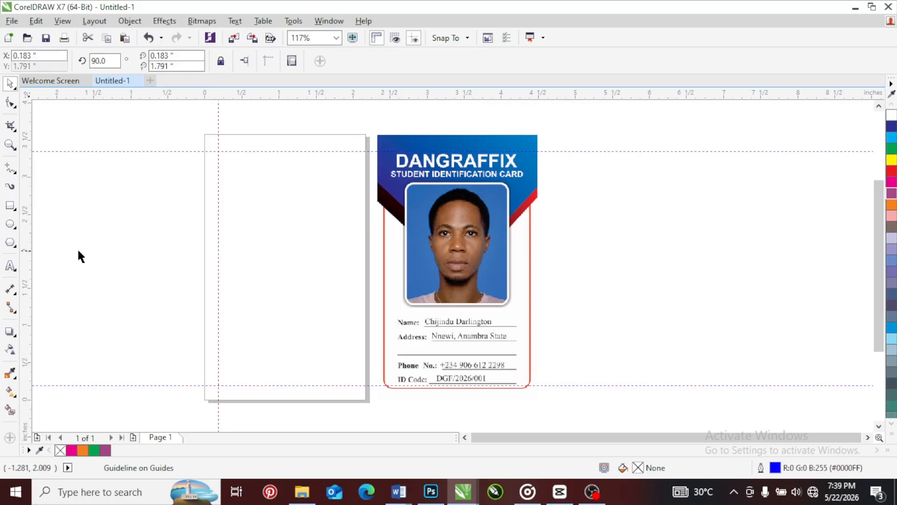
left_click_drag(27, 240, 353, 262)
left_click(353, 263)
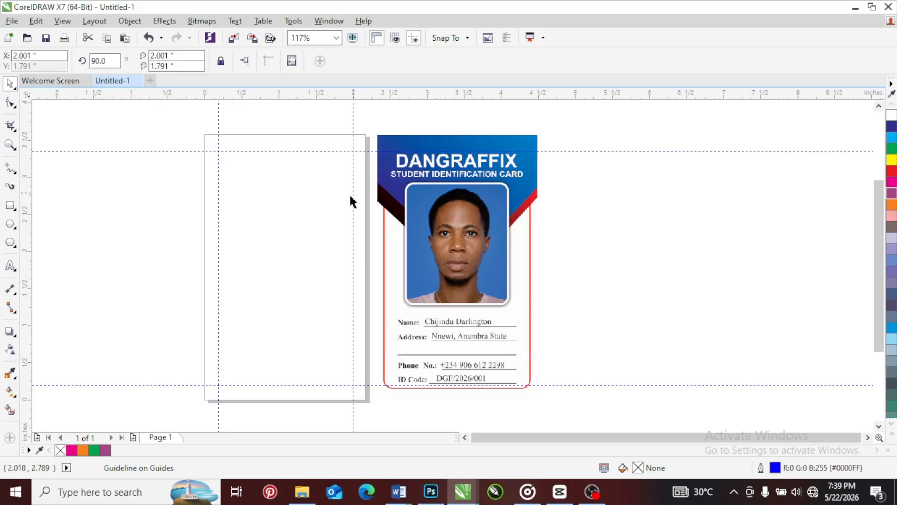
left_click(312, 187)
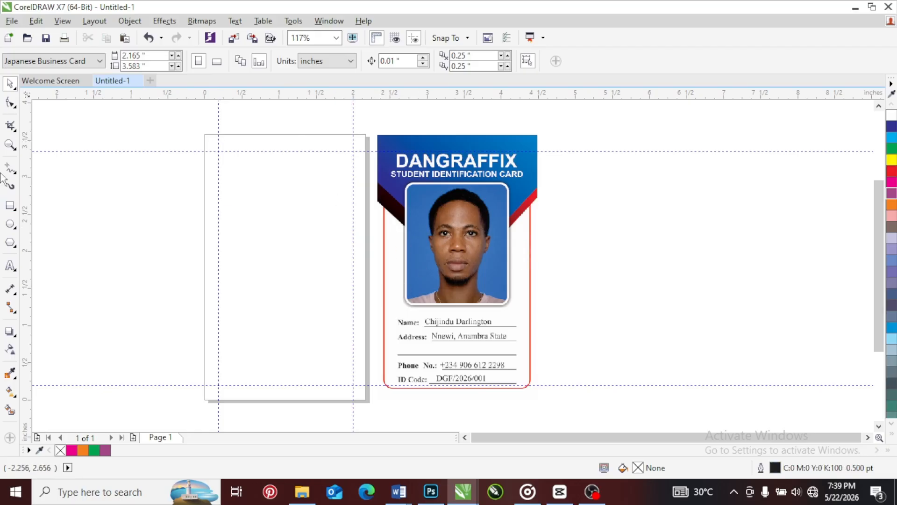
Create a rectangle exactly covering the page and fill it with pale lavender (C20 M20 Y0 K0)
double_click(12, 208)
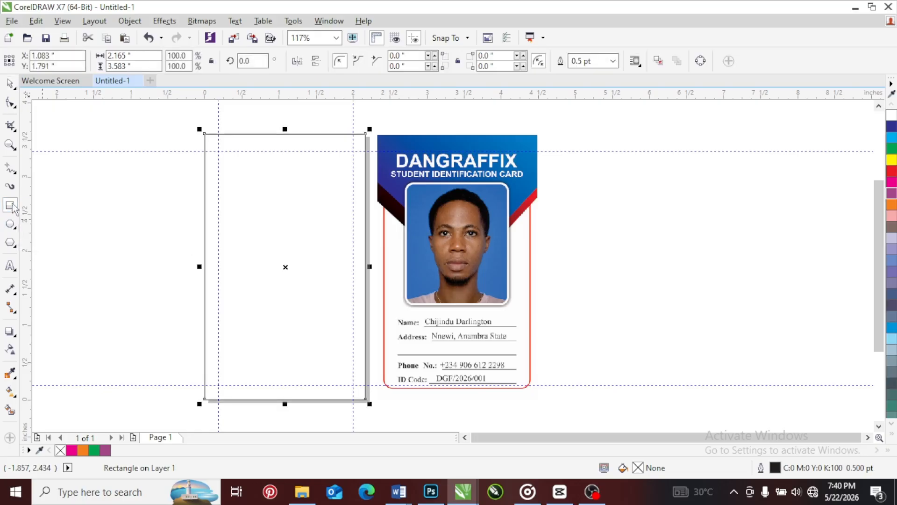
left_click(10, 85)
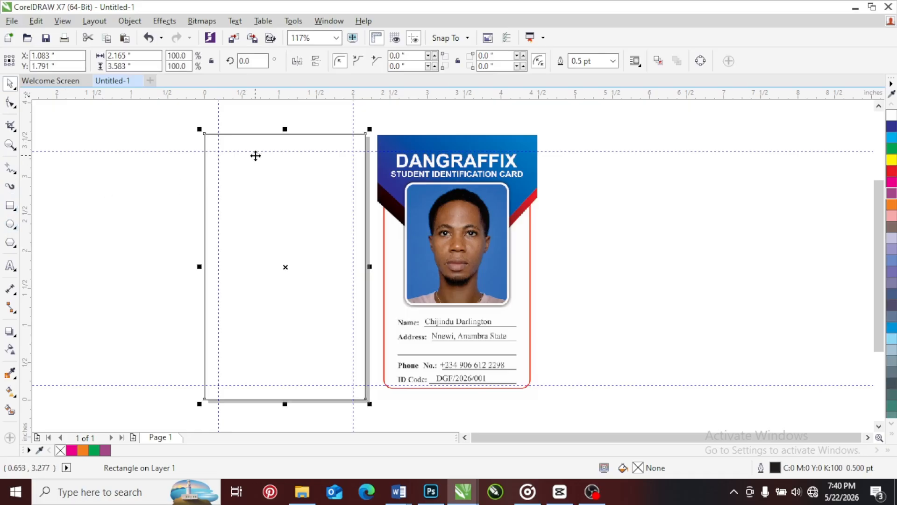
left_click(892, 116)
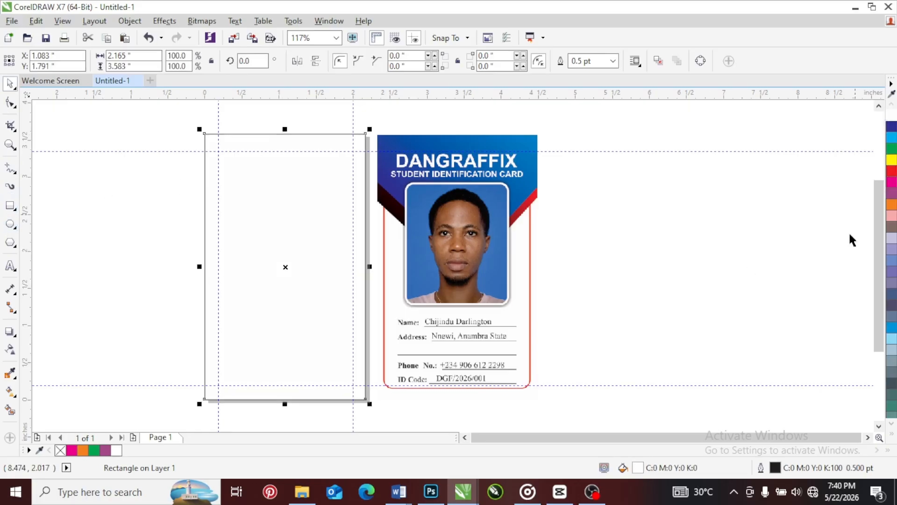
left_click(891, 242)
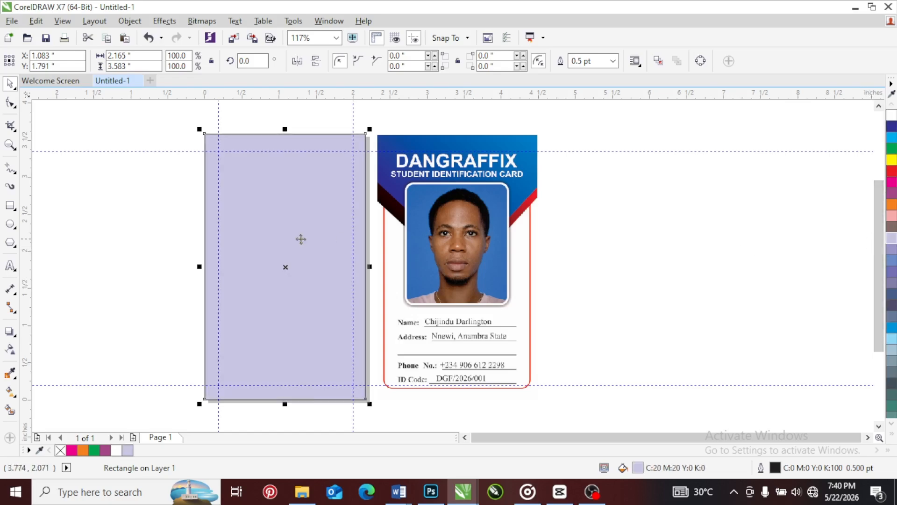
Move the lavender rectangle off the page to the empty area beyond the ID card image
left_click_drag(298, 208, 136, 203)
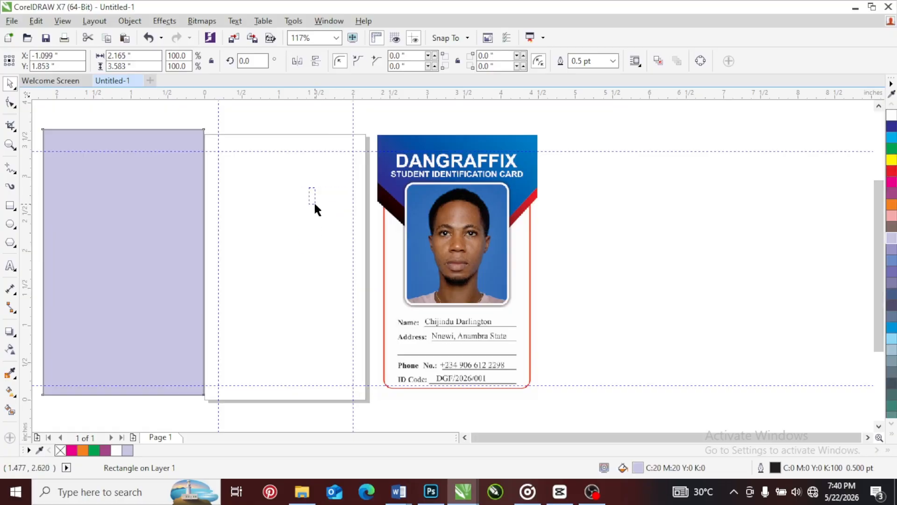
left_click_drag(315, 204, 312, 208)
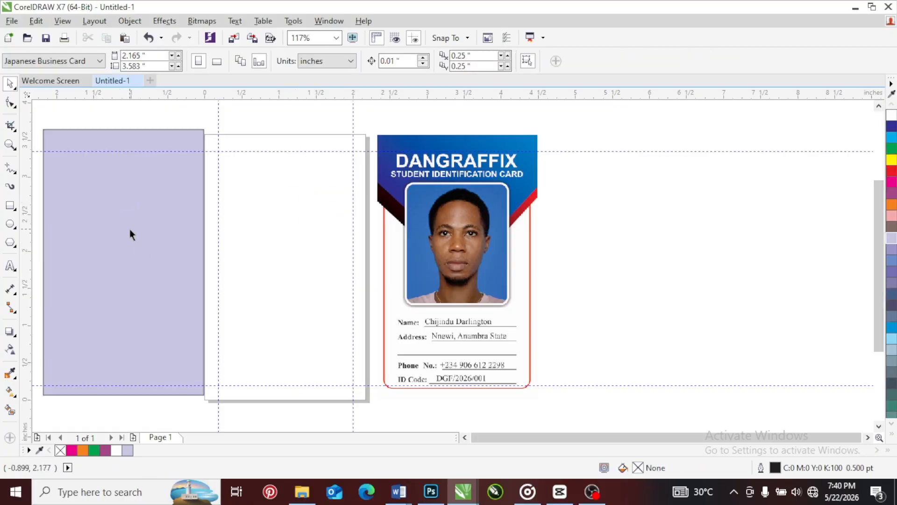
left_click_drag(130, 229, 599, 236)
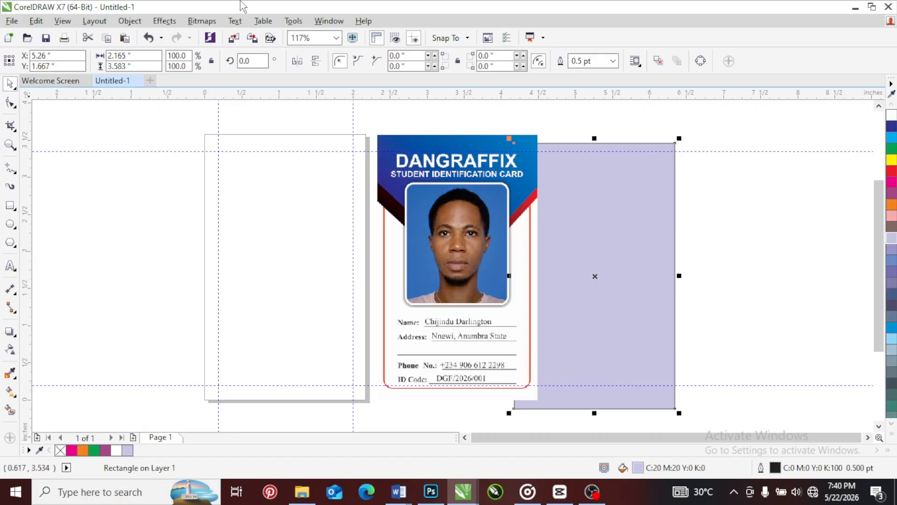
Add the artistic text "P" in Arial 24 pt in the empty area outside the page, and deselect it
left_click(10, 266)
left_click(93, 226)
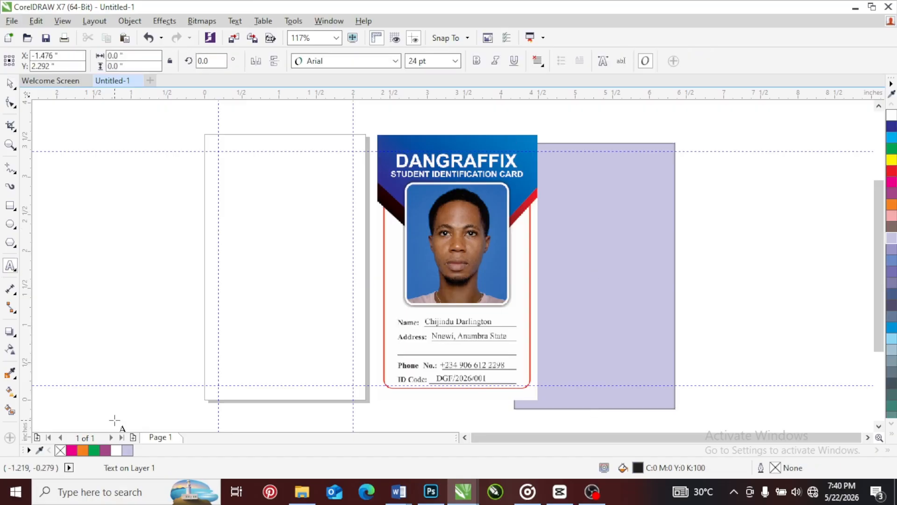
type("P")
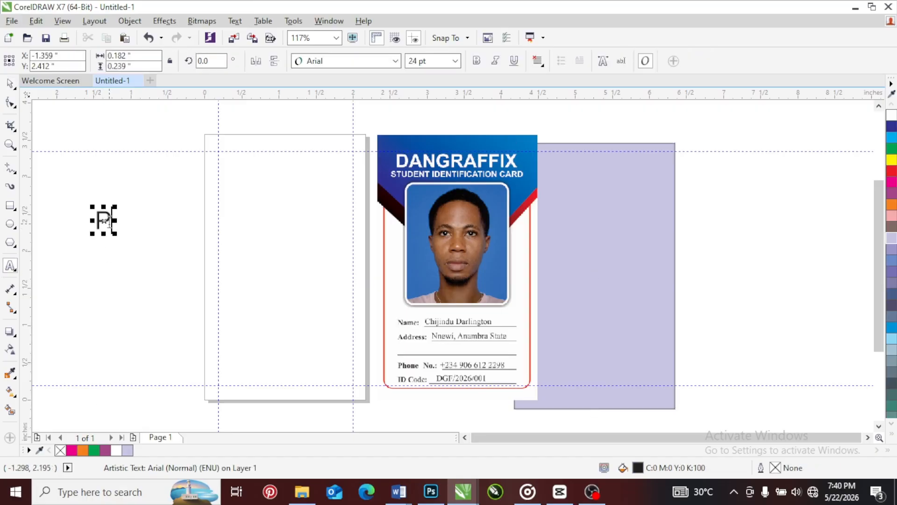
left_click(11, 83)
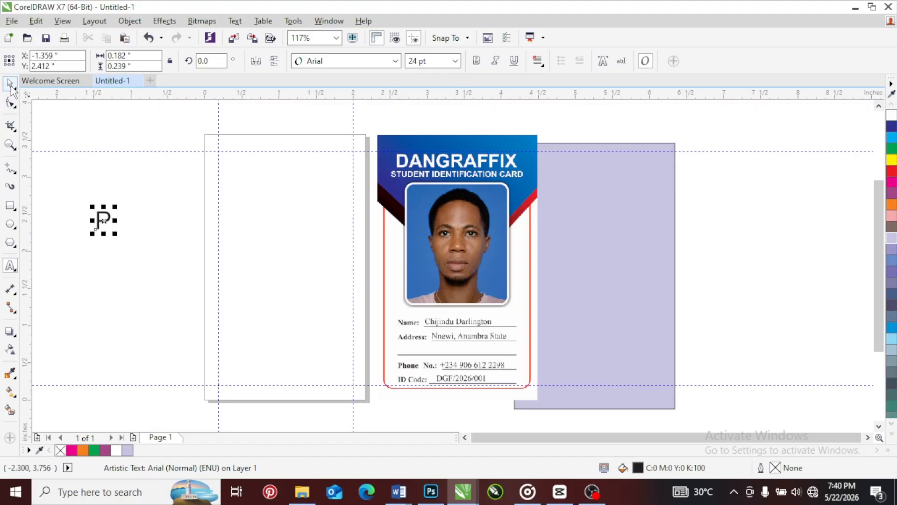
left_click(131, 223)
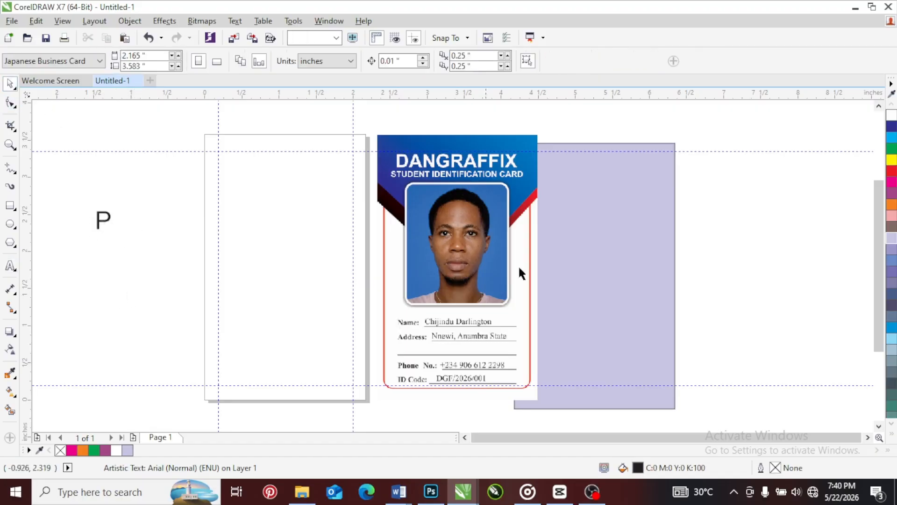
Center the lavender rectangle on the page so that it covers it
left_click(607, 220)
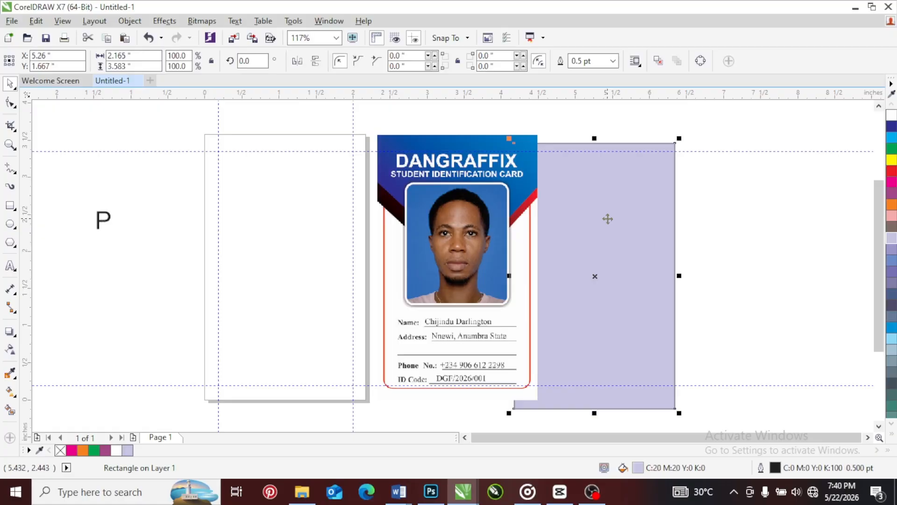
key("p")
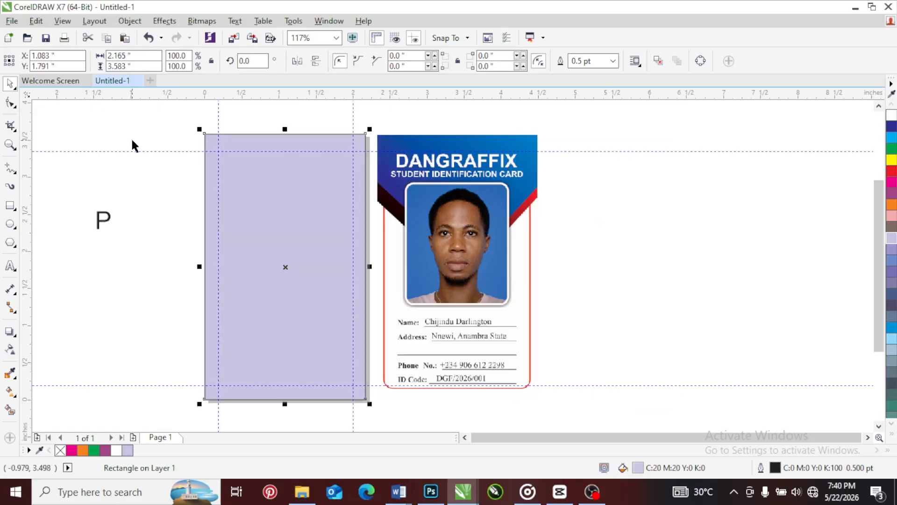
Center the letter "P" on the page and delete it
left_click(104, 222)
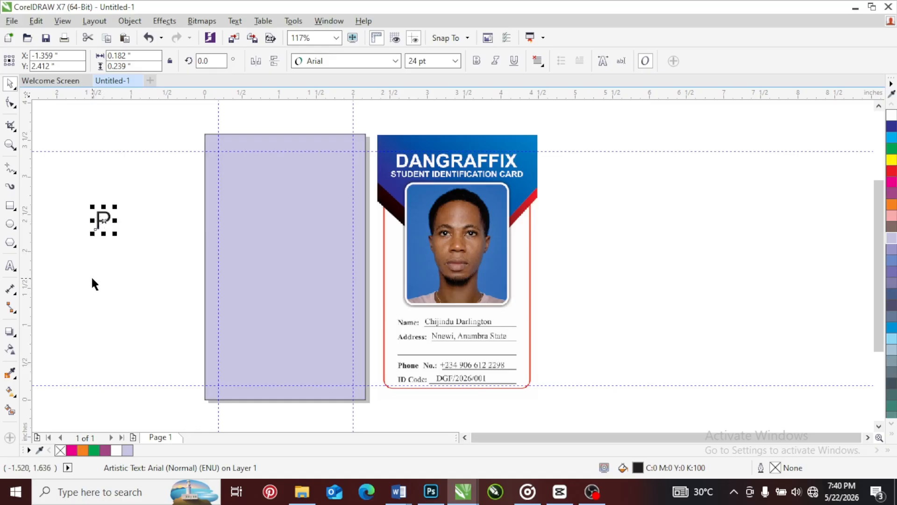
key("p")
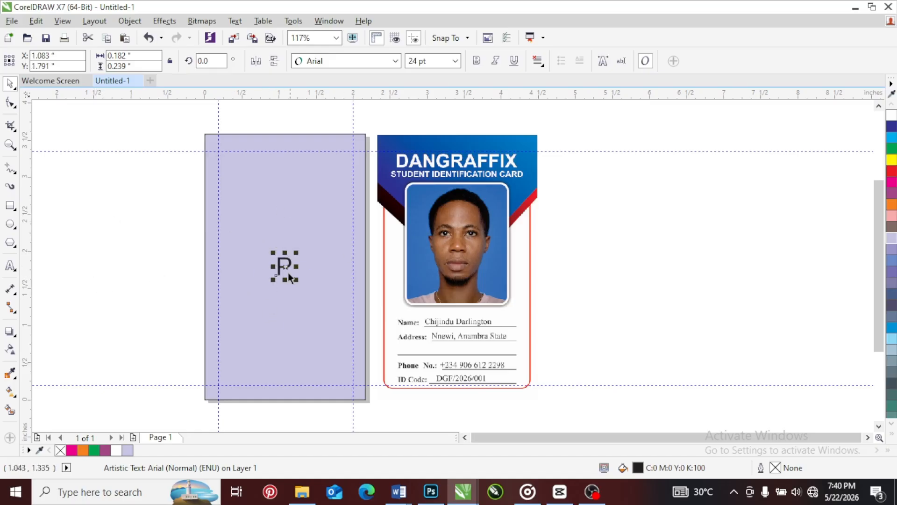
key("Delete")
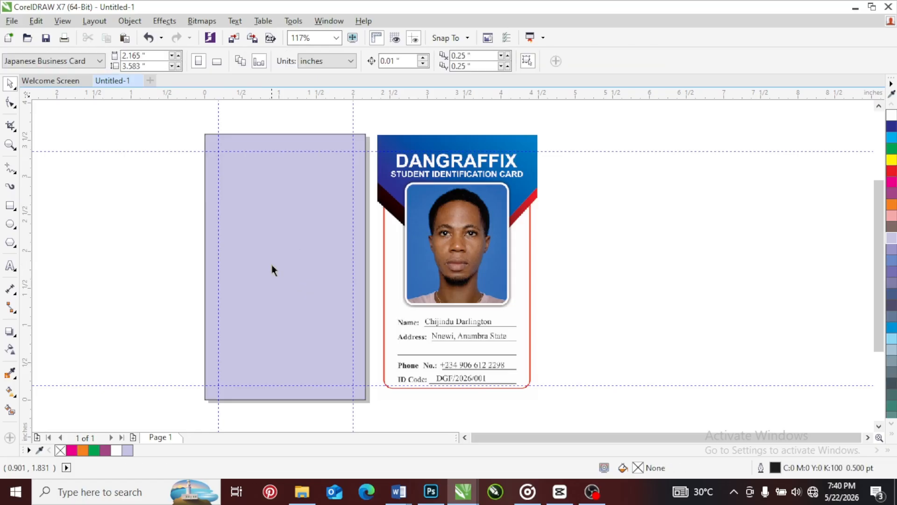
Draw a rectangle about 1.70 × 1.90 inches beyond the ID card image and fill it with red (C0 M100 Y100 K0)
left_click(297, 191)
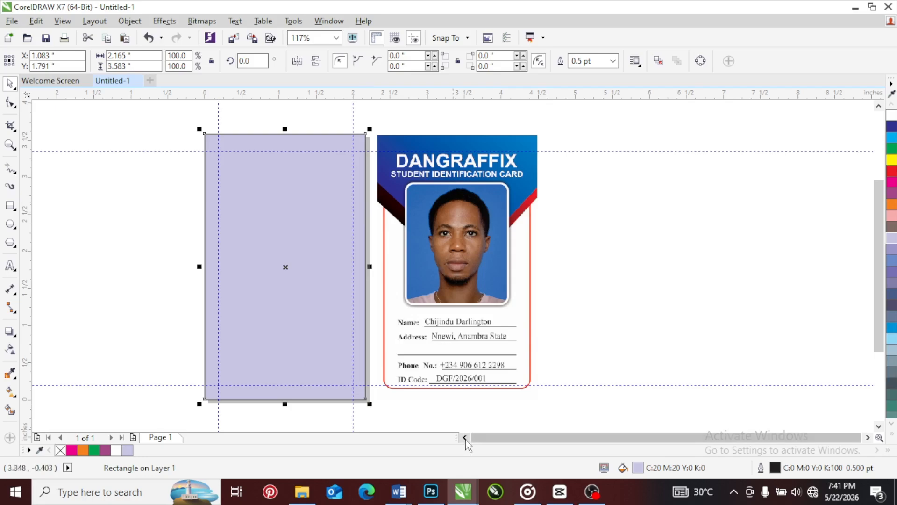
left_click(12, 206)
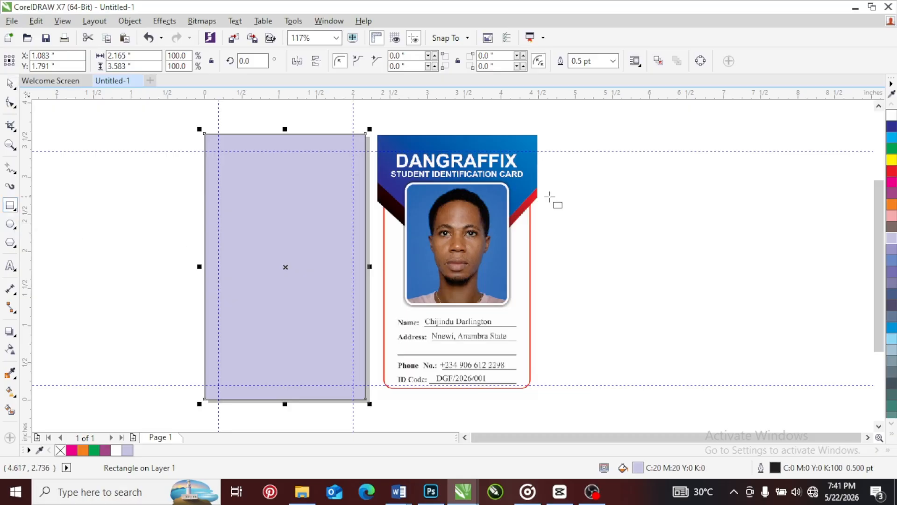
left_click_drag(578, 133, 704, 275)
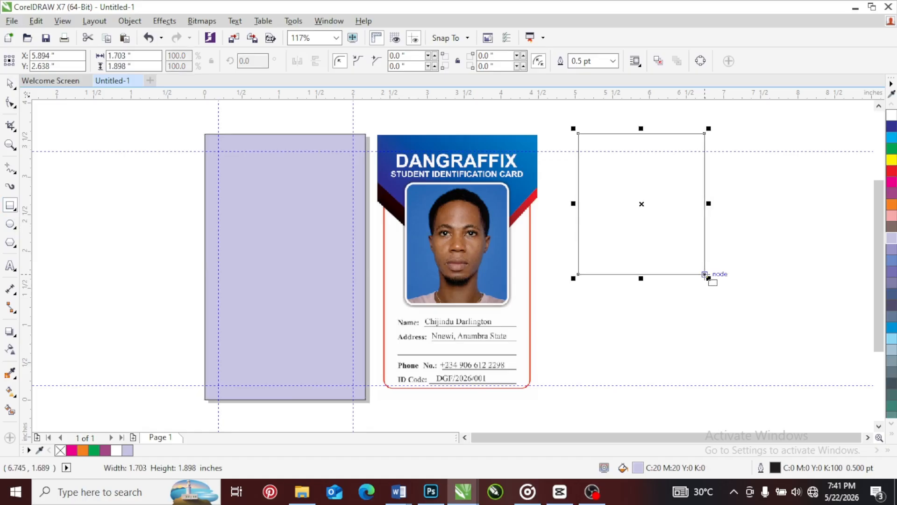
left_click(9, 83)
left_click_drag(654, 178, 644, 199)
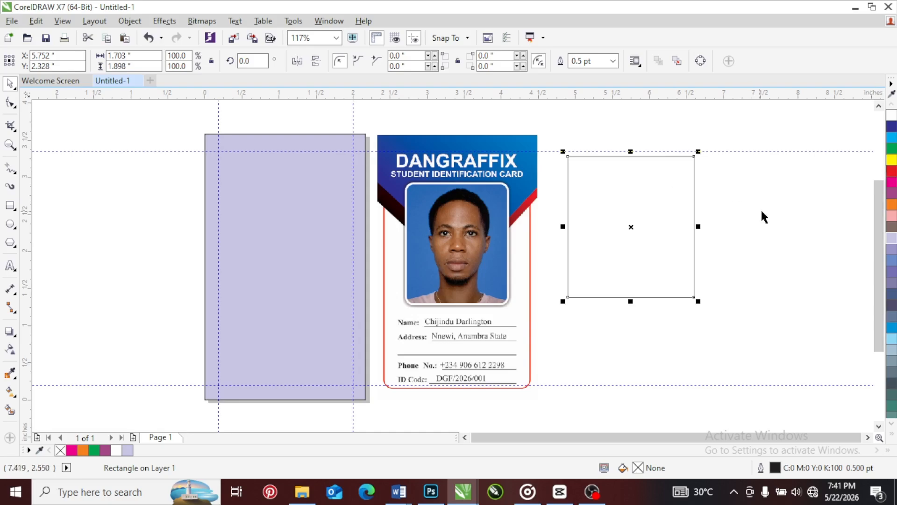
left_click(892, 172)
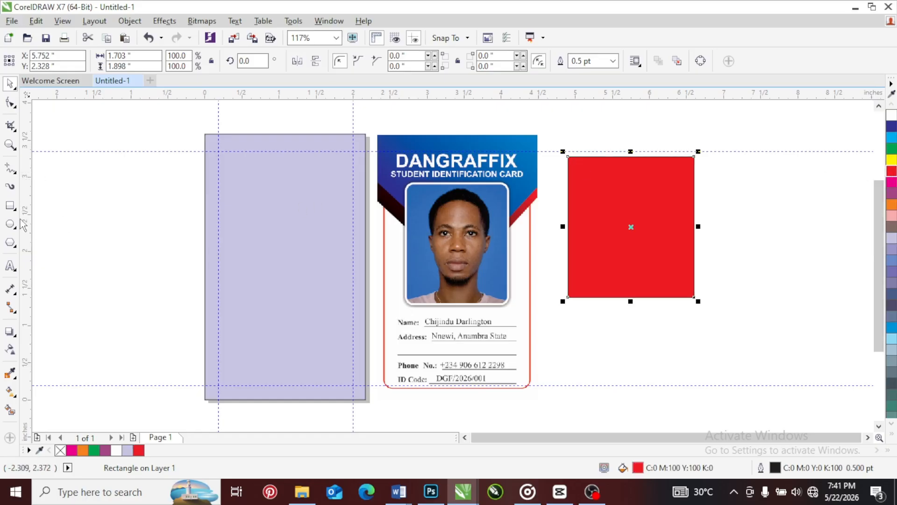
Draw a rectangle about 1.39 × 1.71 inches overlapping the red one's lower corner and fill it with yellow (C0 M0 Y100 K0)
left_click(11, 205)
left_click_drag(735, 198, 632, 324)
left_click(892, 160)
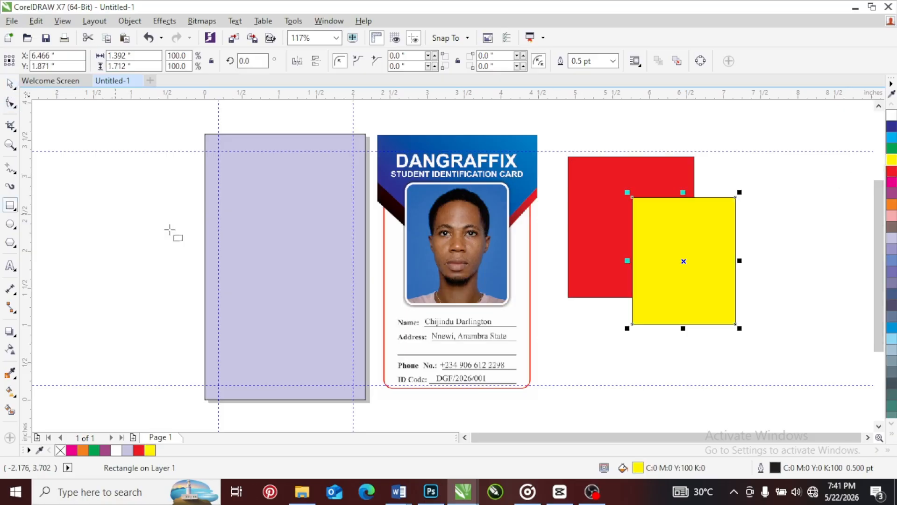
Draw a rectangle about 1.77 × 1.20 inches overlapping the red and yellow ones and fill it with orange (C0 M60 Y100 K0)
left_click_drag(798, 166, 667, 256)
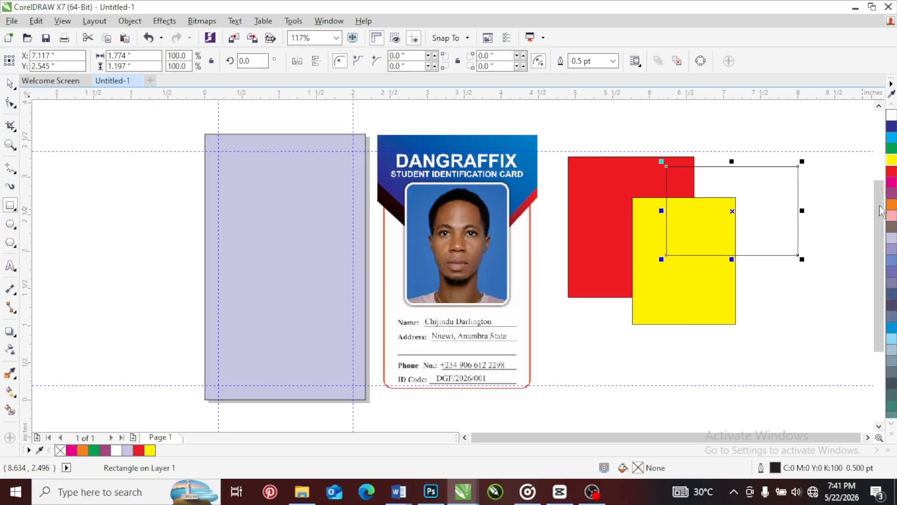
left_click(892, 204)
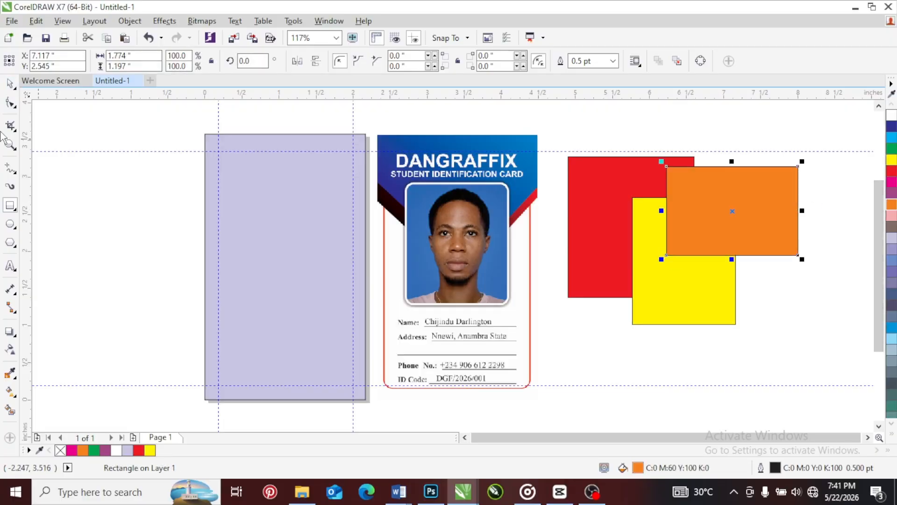
left_click(9, 83)
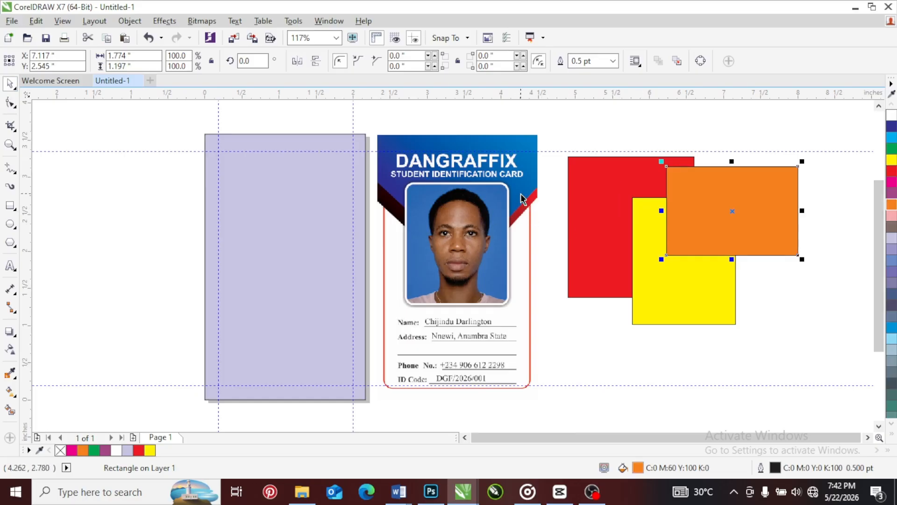
Draw a rectangle about 0.92 × 1.23 inches overlapping the red, yellow and orange ones and fill it with pink (C0 M40 Y20 K0)
scroll(523, 198, "up", 2)
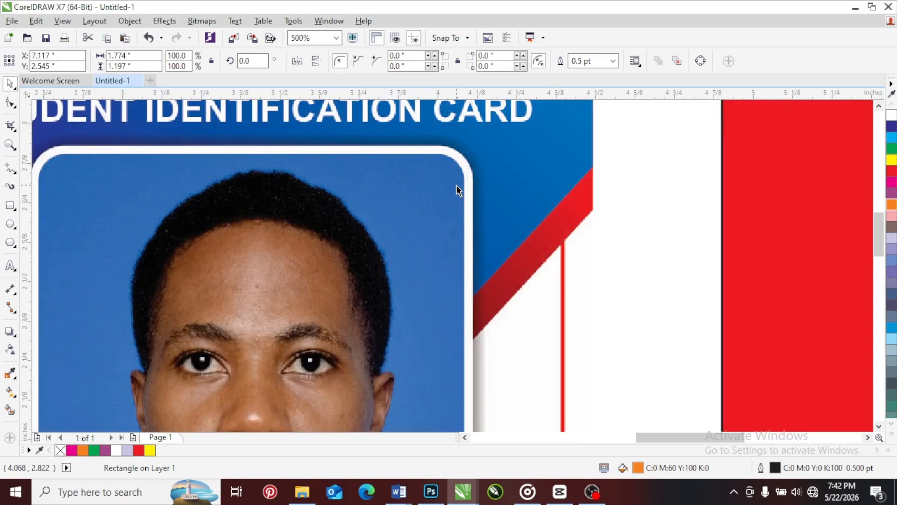
scroll(335, 206, "down", 3)
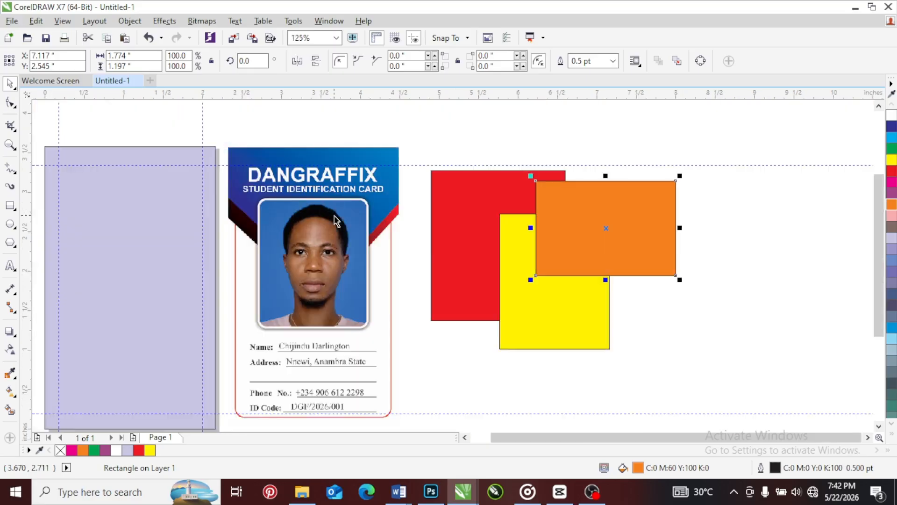
left_click(661, 322)
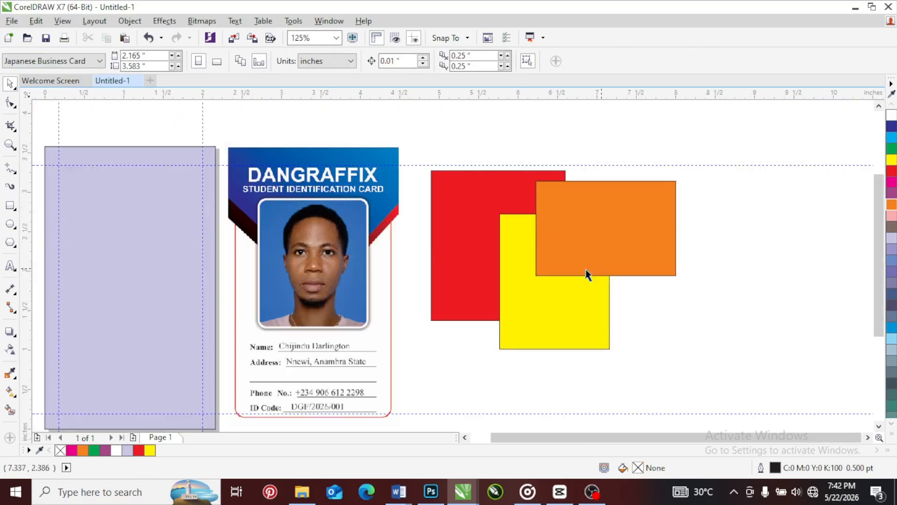
left_click(11, 206)
left_click_drag(474, 141, 545, 237)
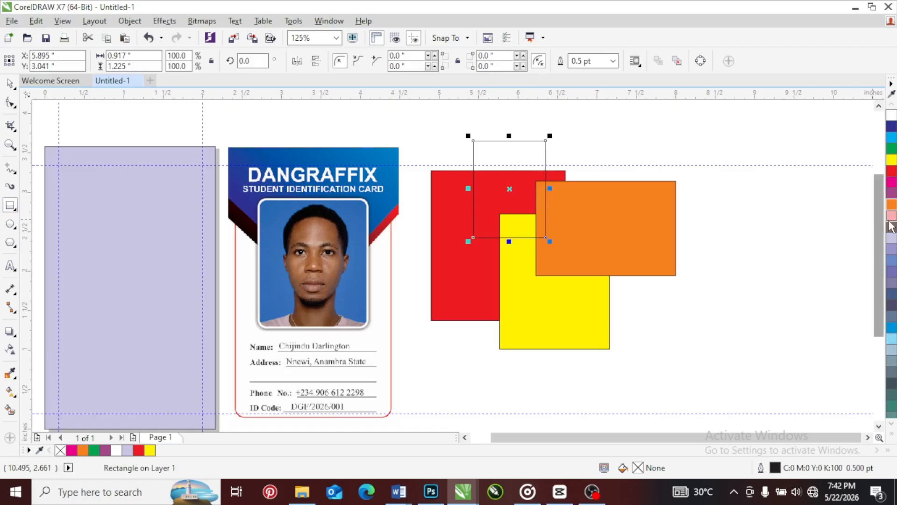
left_click(893, 215)
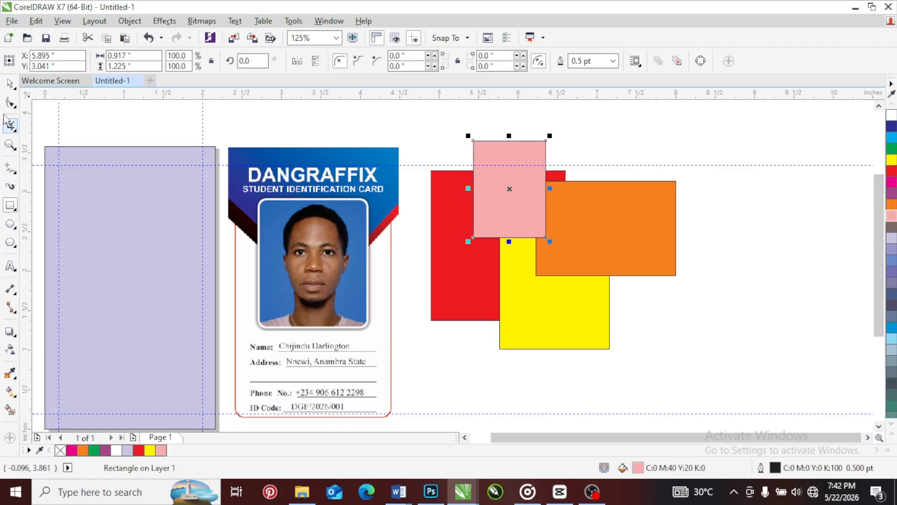
Move the pink rectangle across the stack to the red rectangle's lower edge, overlapping the yellow one, at about X 5.73, Y 1.24 inches
left_click(10, 84)
left_click_drag(504, 179, 556, 206)
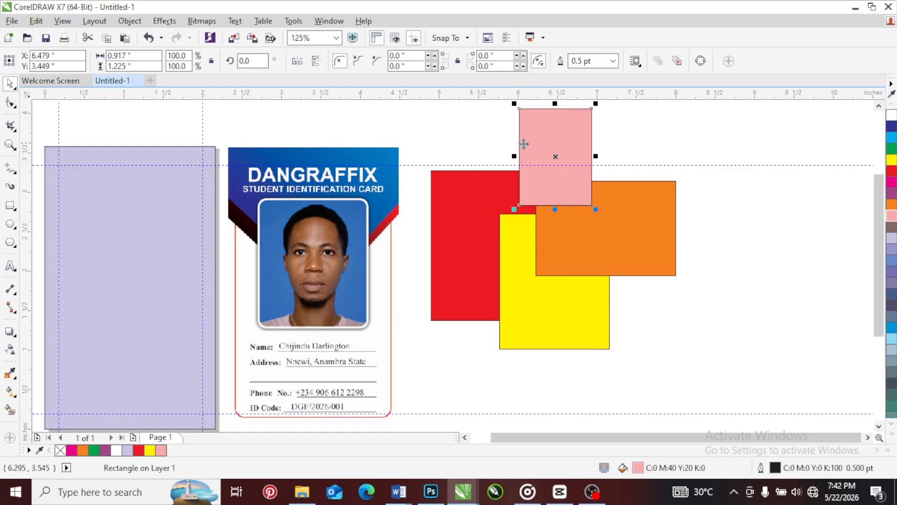
mouse_move(537, 177)
left_mouse_down()
mouse_move(551, 185)
mouse_move(536, 179)
left_mouse_up()
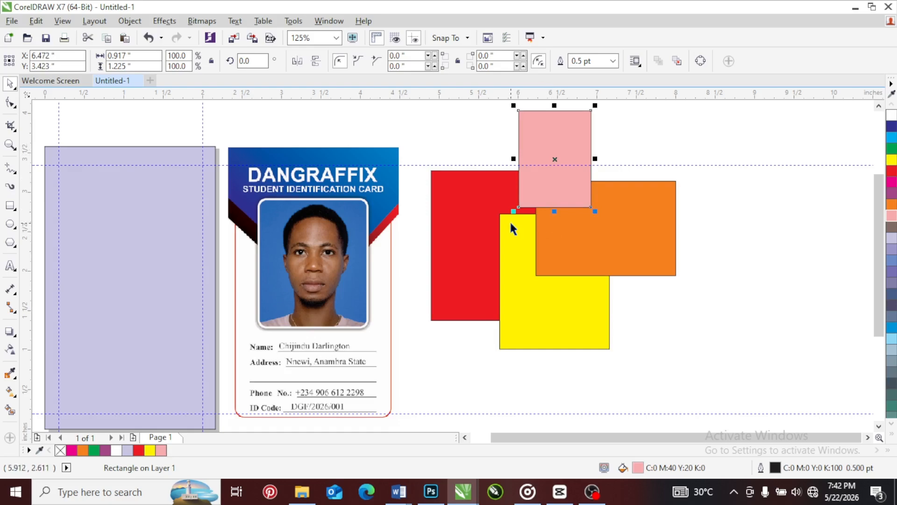
left_click_drag(534, 150, 481, 320)
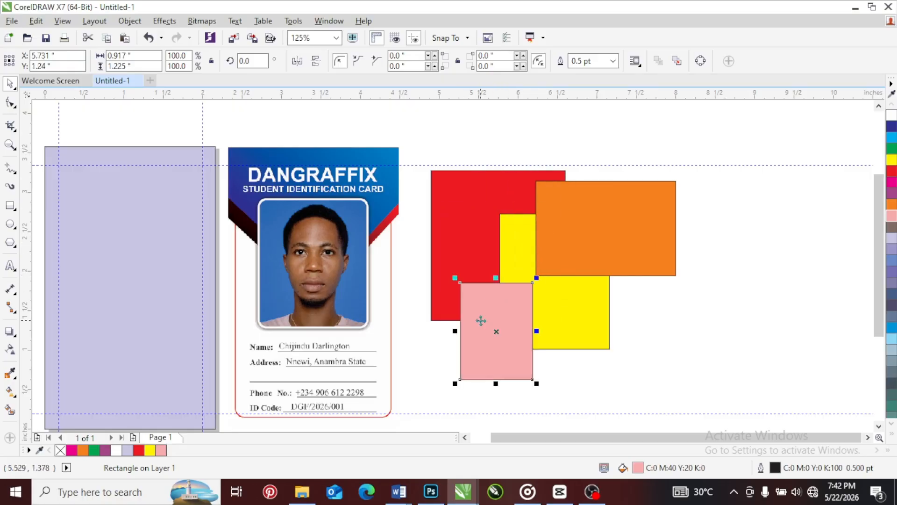
Order the pink rectangle behind the yellow one and move it up over the red rectangle to about X 5.86, Y 2.56 inches
right_click(480, 320)
mouse_move(542, 336)
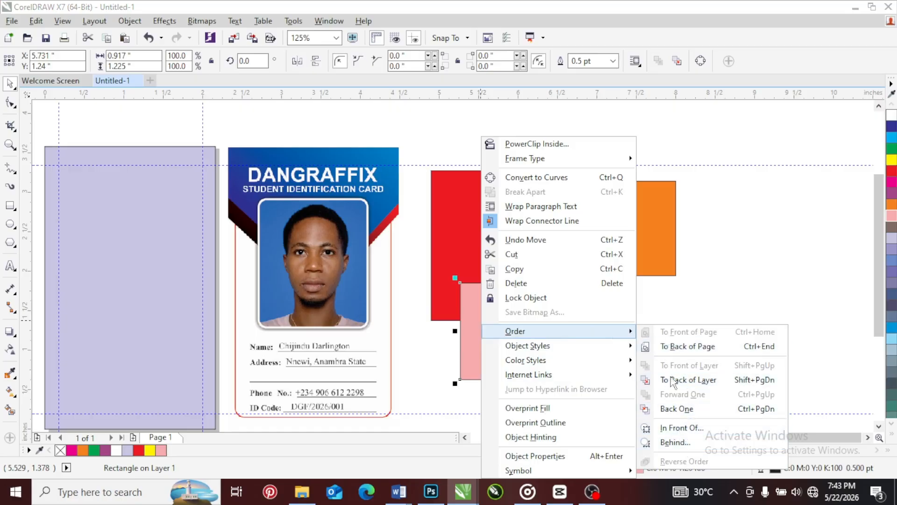
left_click(668, 443)
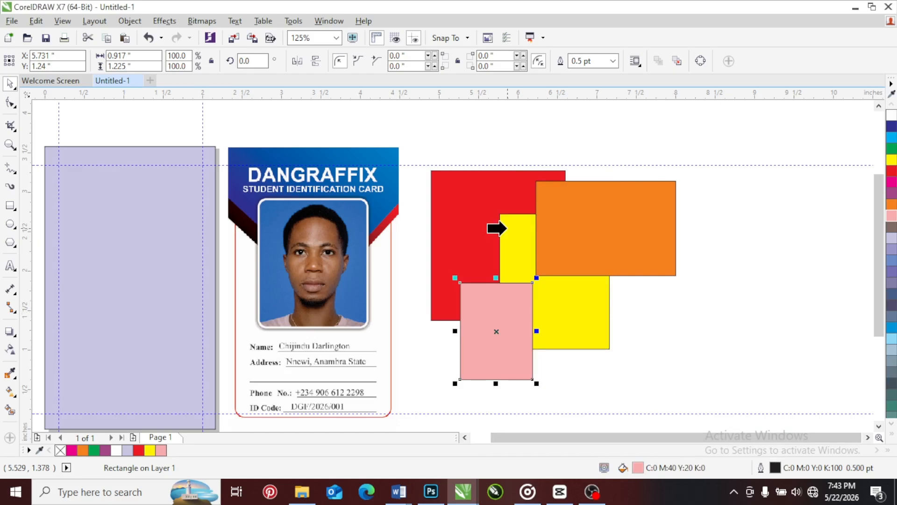
left_click(506, 227)
left_click_drag(476, 324, 493, 193)
Select the stacked rectangles in turn and move the red one up to about X 6.46, Y 3.02 inches, partly behind the others
left_click(569, 200)
left_click(522, 327)
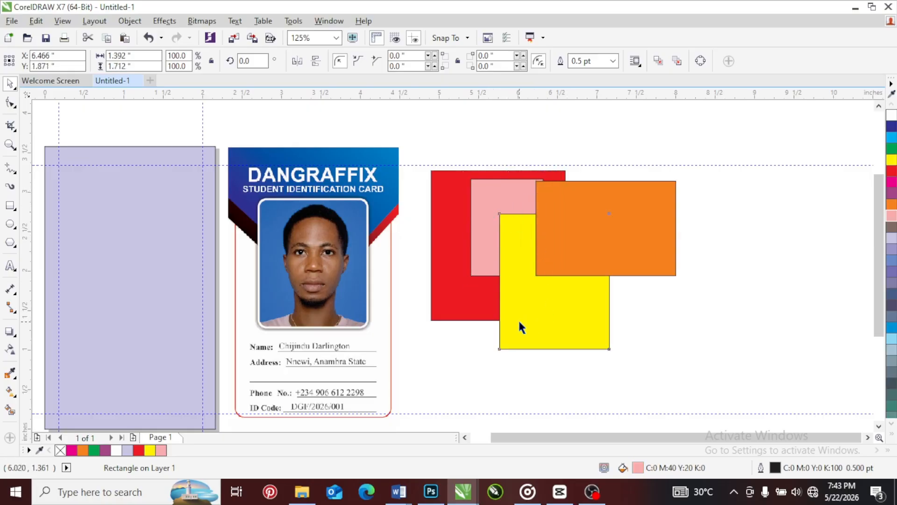
left_click(522, 327)
left_click(484, 184)
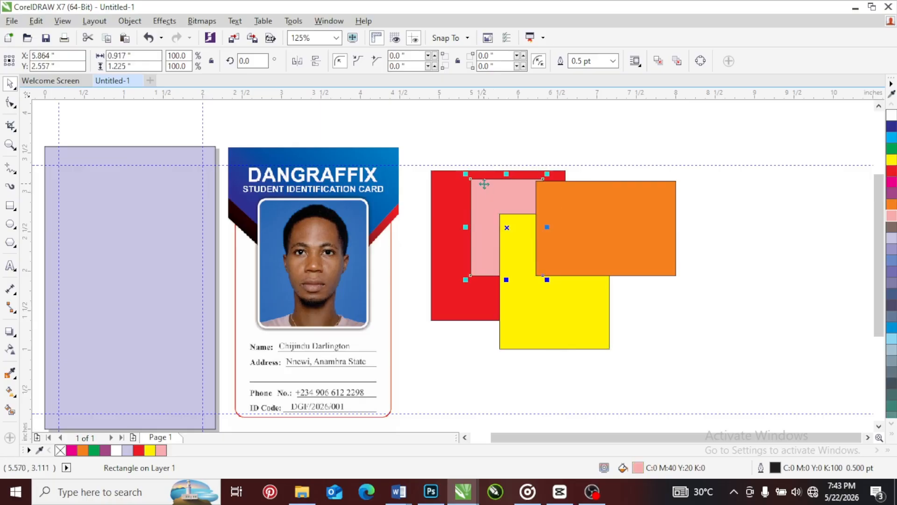
left_click(445, 184)
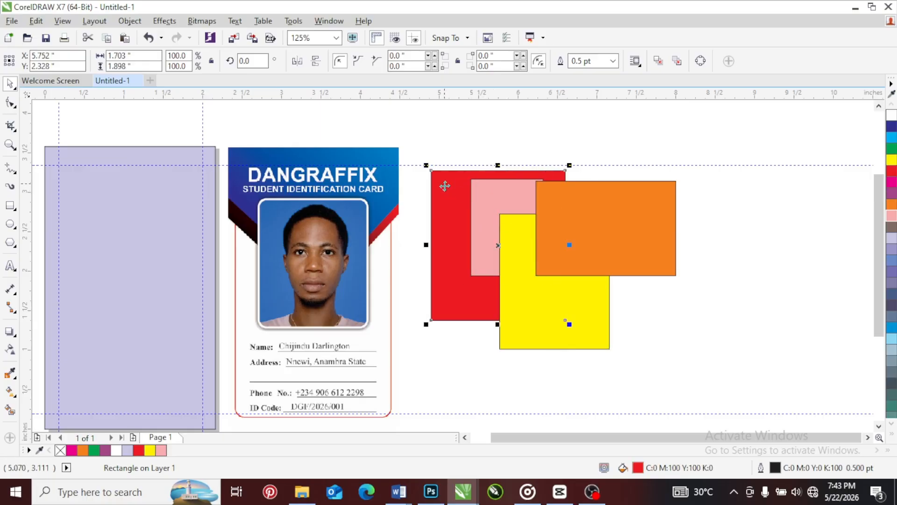
left_click_drag(445, 186, 498, 170)
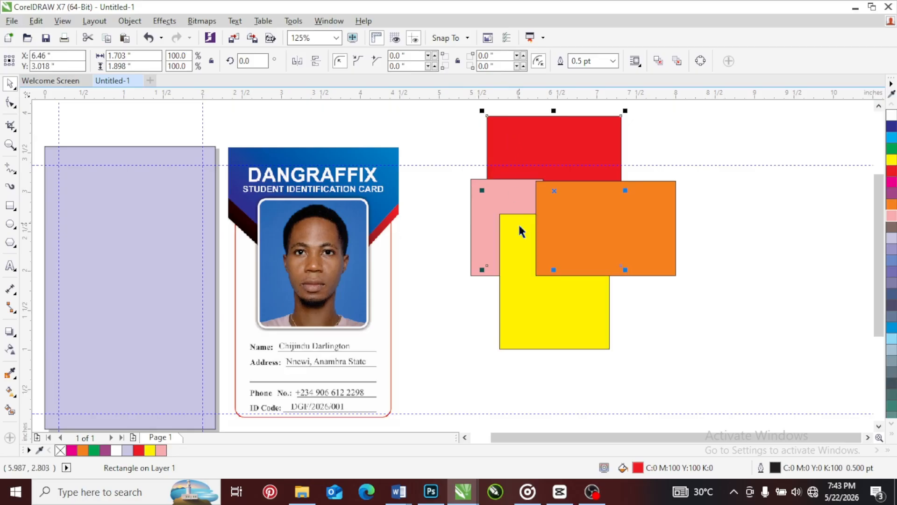
Order the red rectangle in front of the yellow one and move it to about X 6.48, Y 3.16 inches
right_click(519, 136)
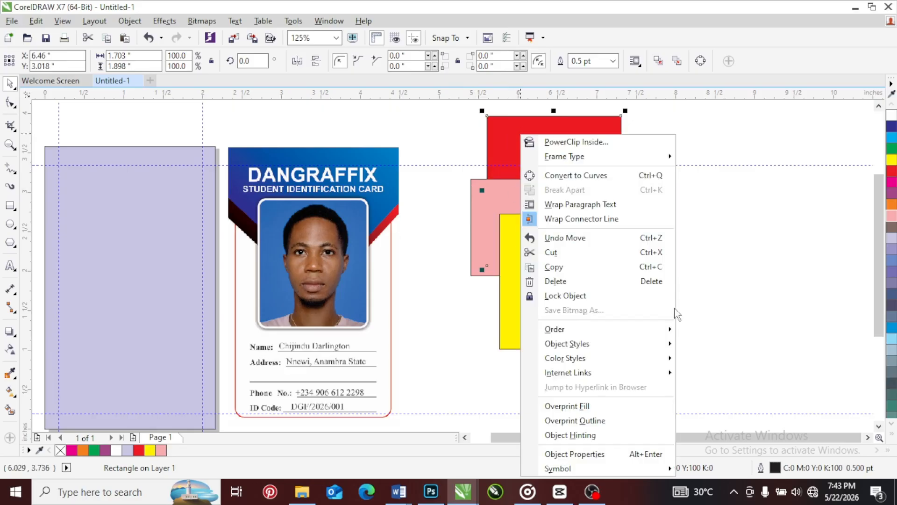
mouse_move(655, 335)
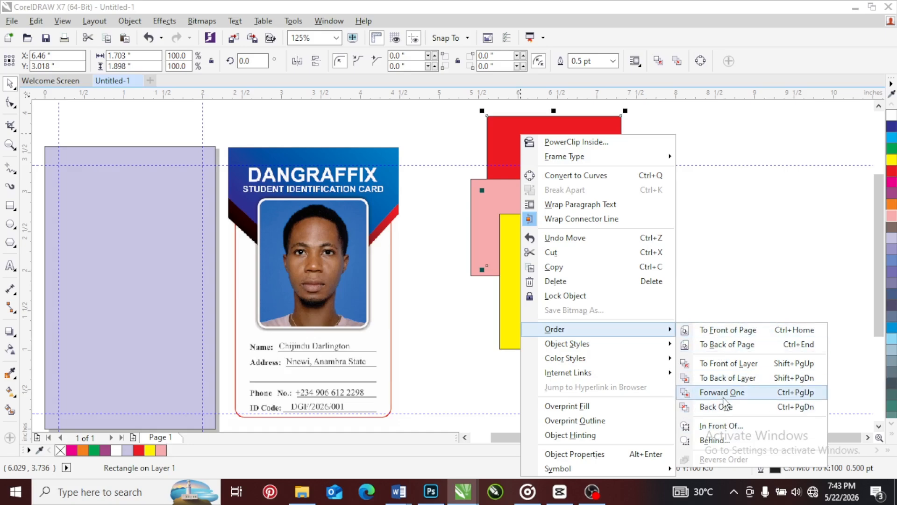
left_click(720, 425)
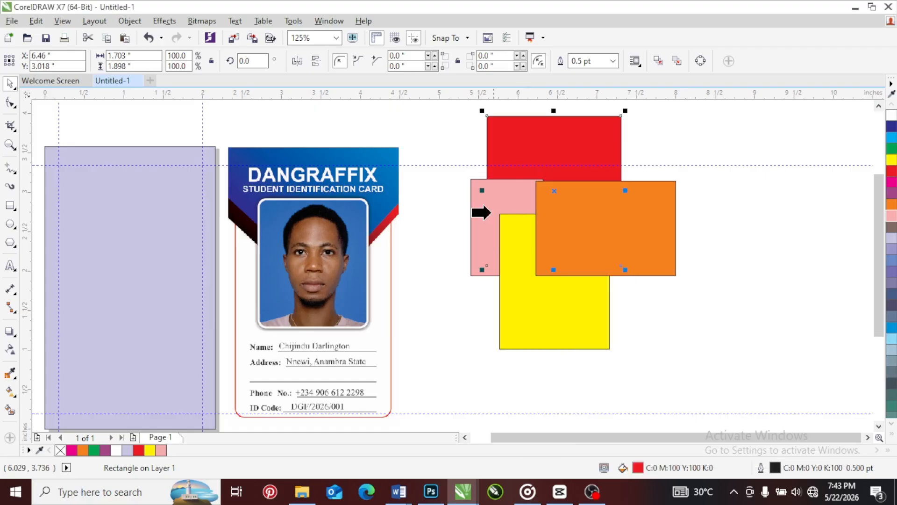
left_click(508, 230)
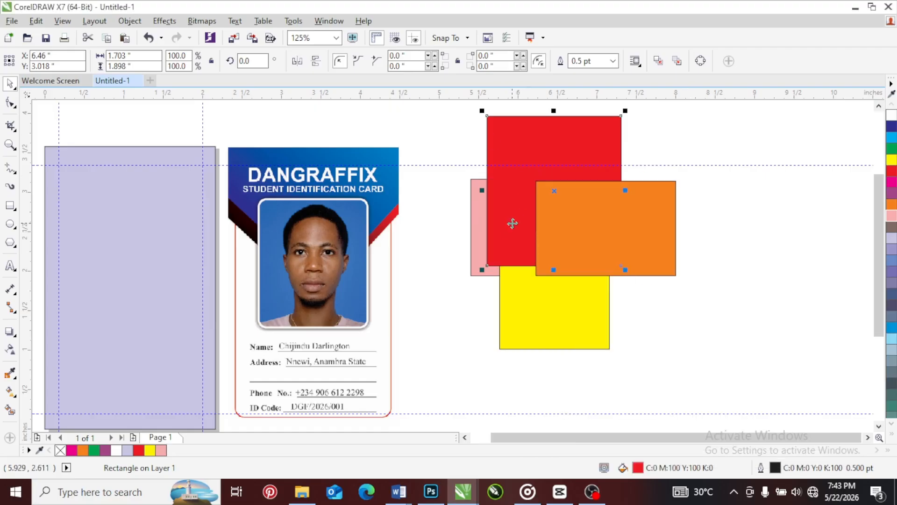
left_click_drag(514, 218, 538, 197)
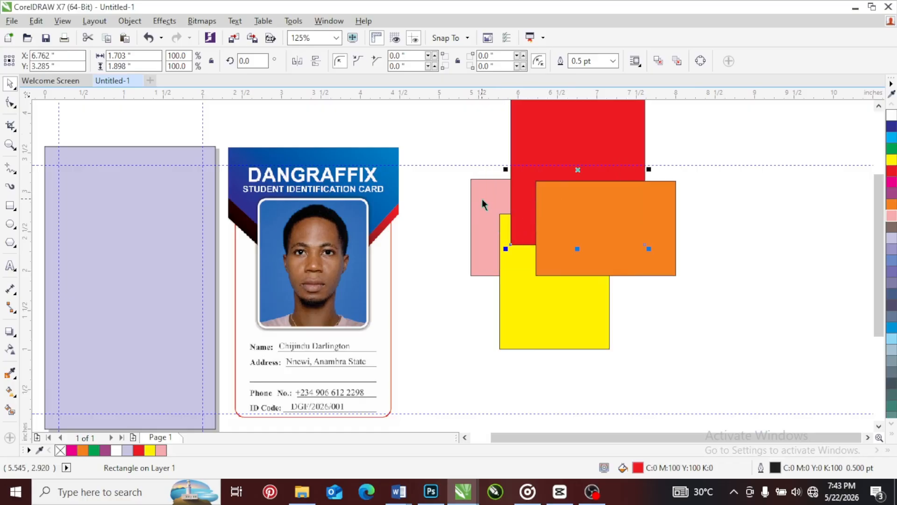
left_click_drag(525, 146, 501, 155)
Draw a rectangle about 1.83 × 3.16 inches along the guidelines on the page and fill it with pink (C0 M40 Y20 K0)
scroll(379, 239, "up", 3)
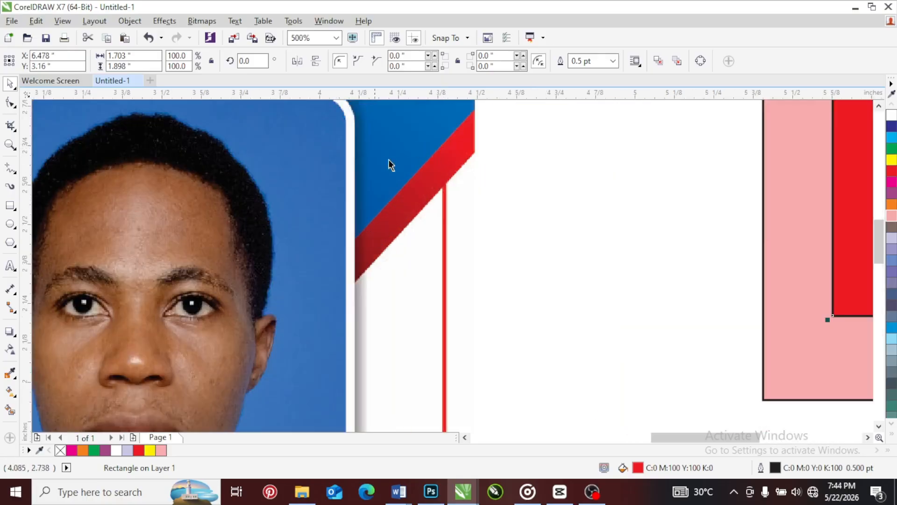
scroll(425, 199, "down", 3)
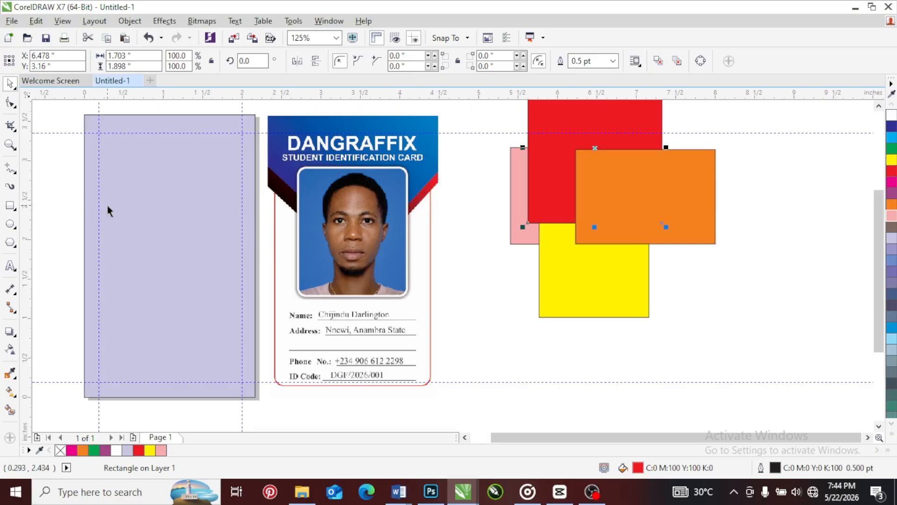
left_click(9, 207)
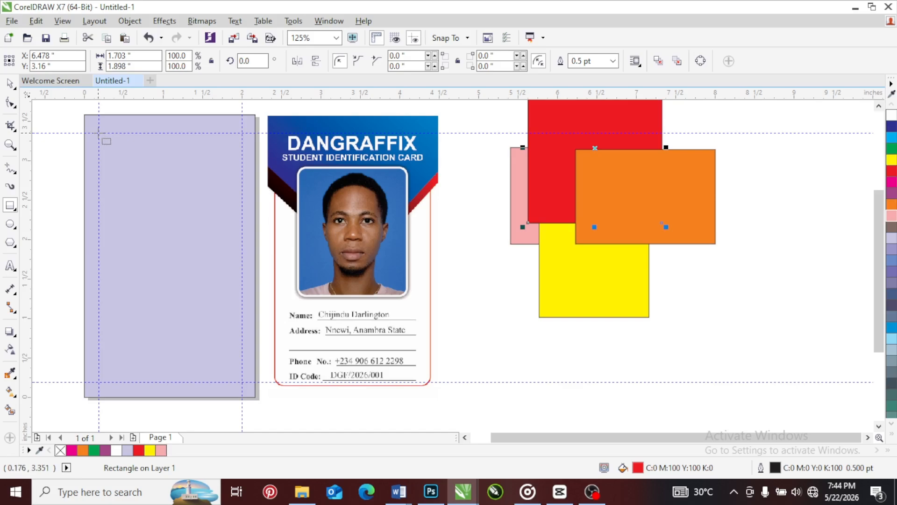
left_click_drag(98, 133, 243, 382)
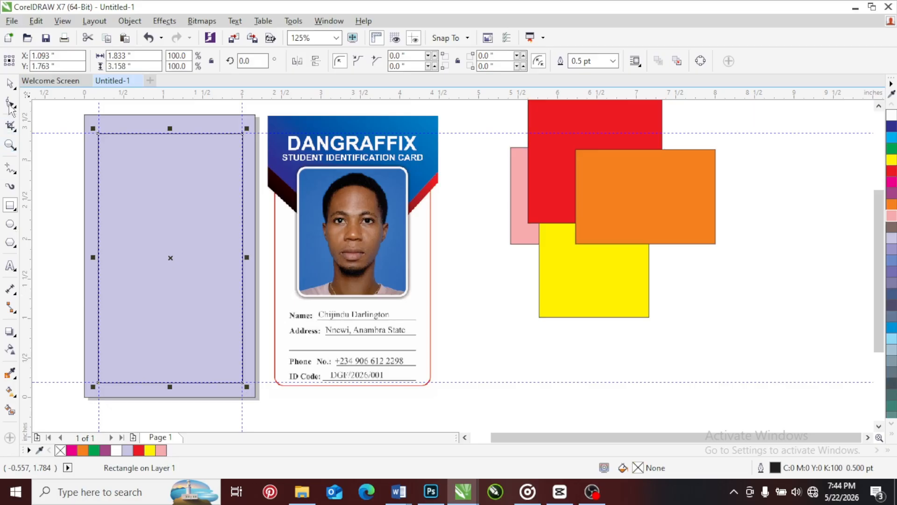
left_click(10, 84)
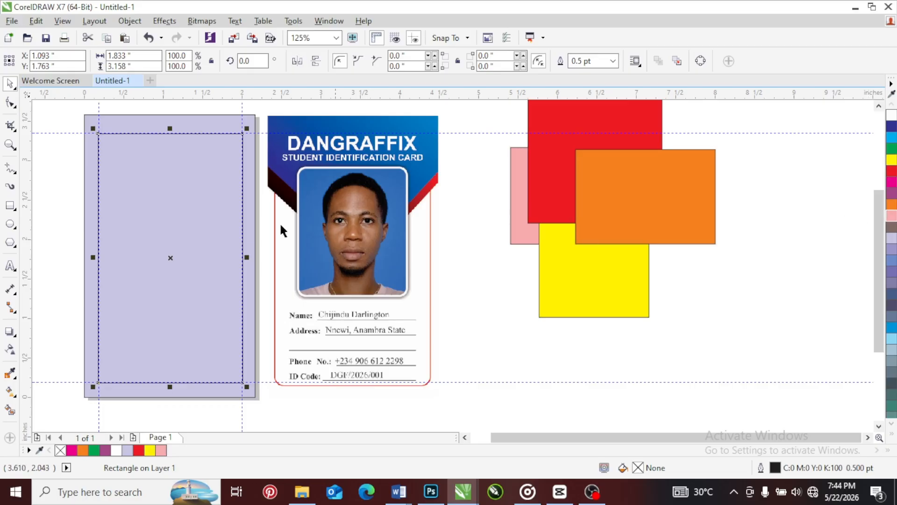
left_click(892, 216)
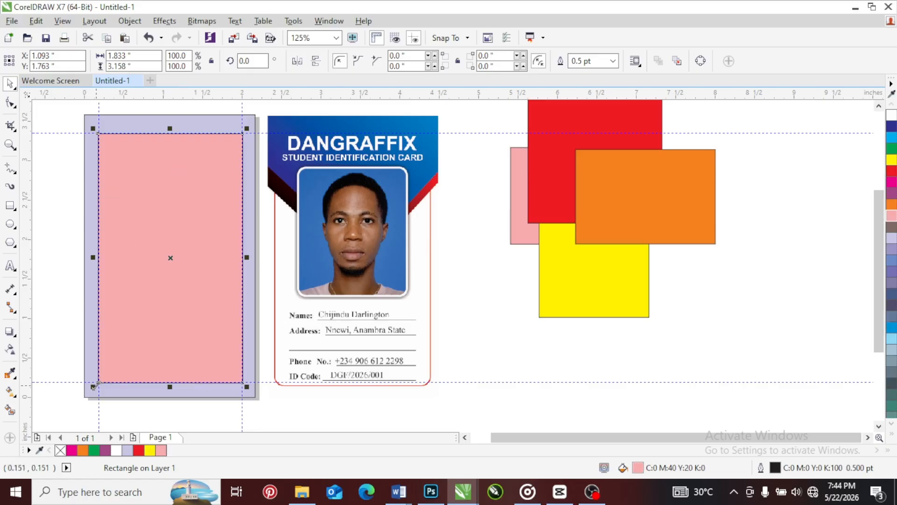
Round all four corners of the pink rectangle inside the guidelines to a radius of about 0.148 inches with the Shape tool
scroll(95, 386, "up", 4)
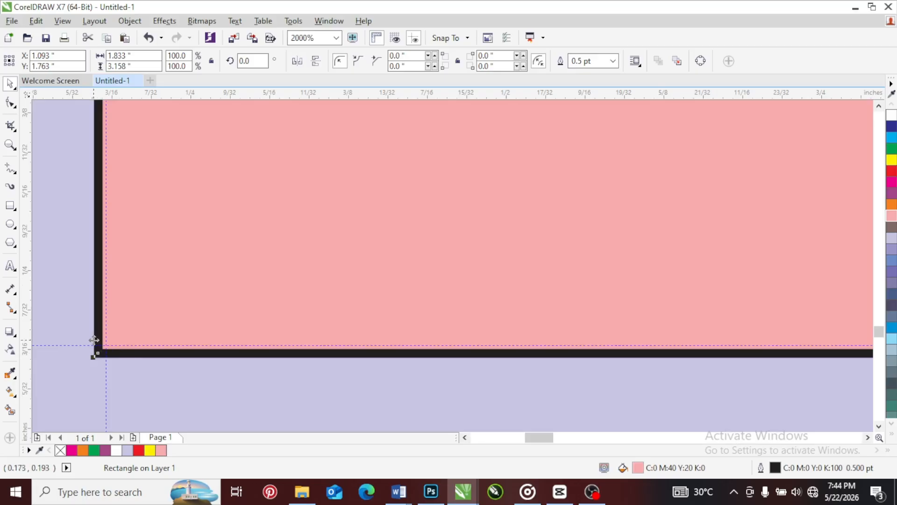
scroll(94, 349, "down", 4)
scroll(276, 344, "up", 2)
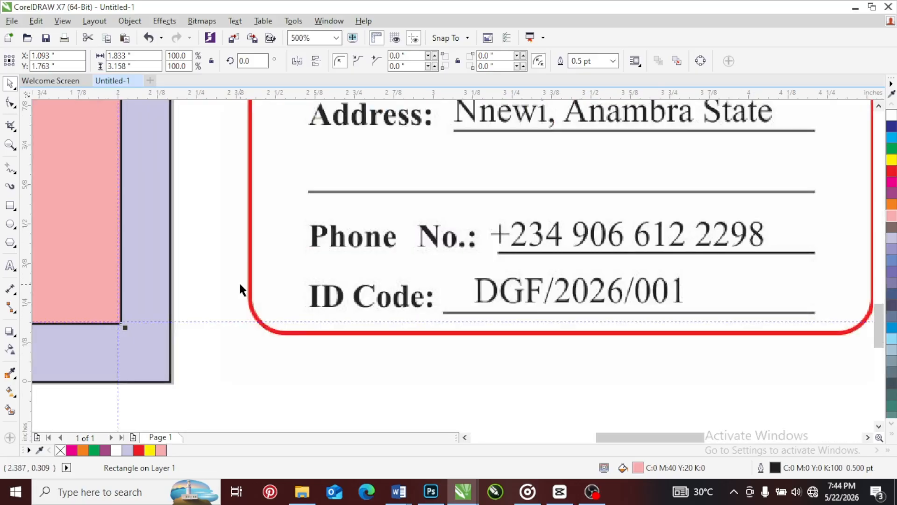
scroll(291, 348, "down", 3)
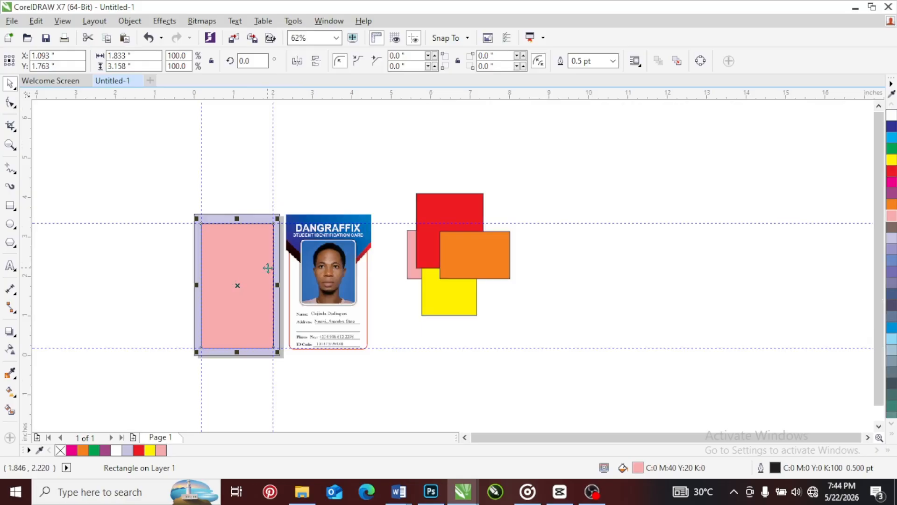
scroll(264, 266, "up", 1)
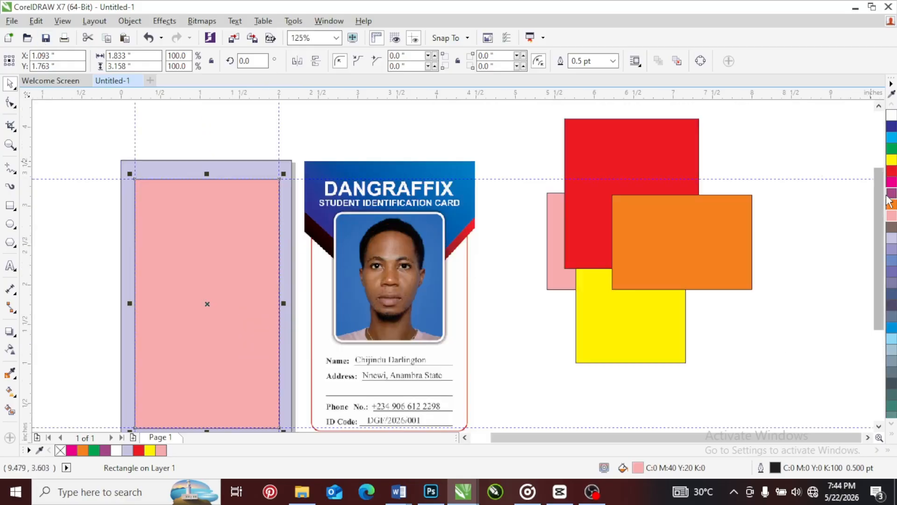
left_click_drag(882, 194, 882, 209)
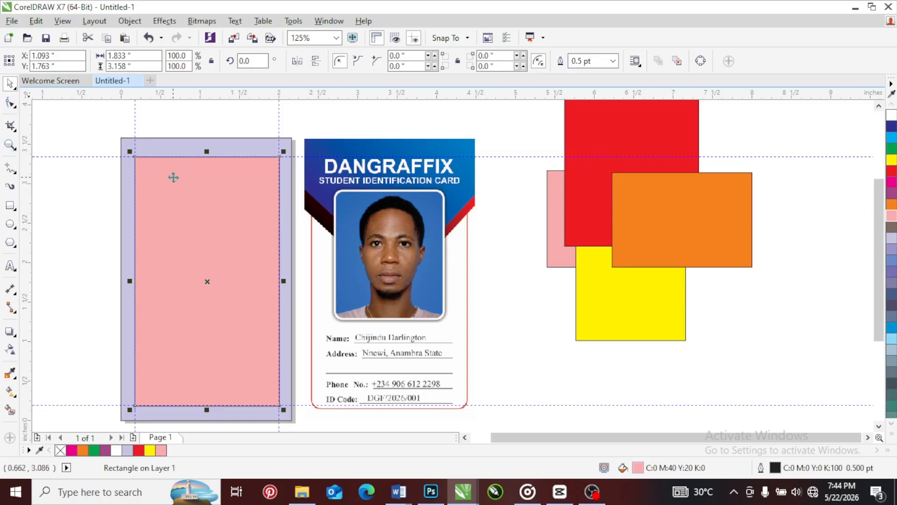
left_click(11, 102)
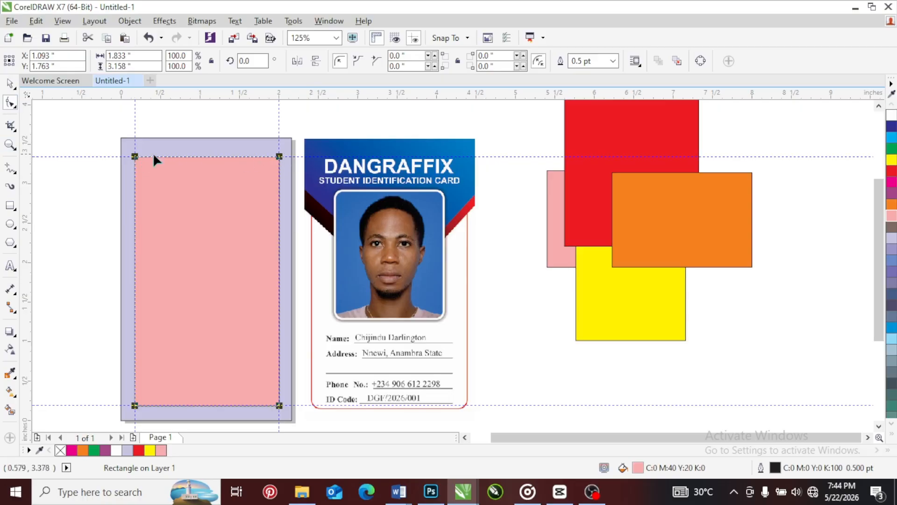
left_click_drag(134, 156, 132, 168)
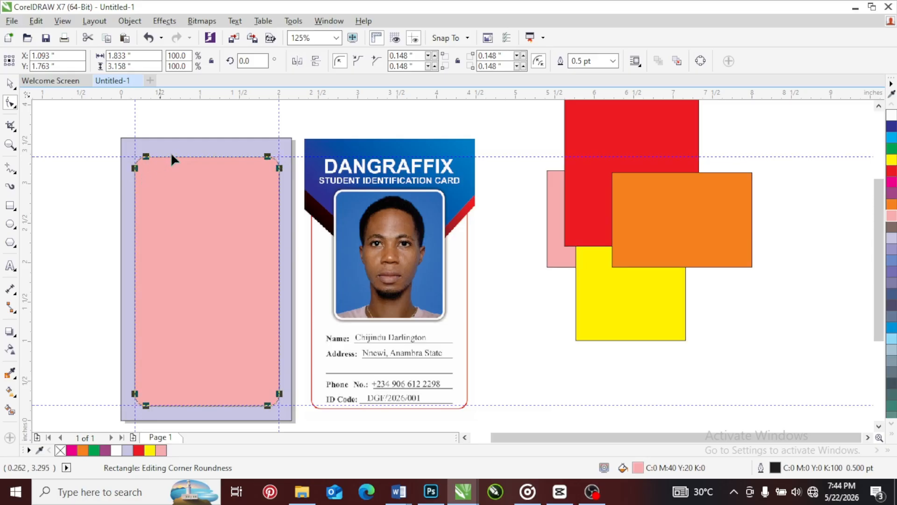
left_click(9, 83)
left_click(218, 121)
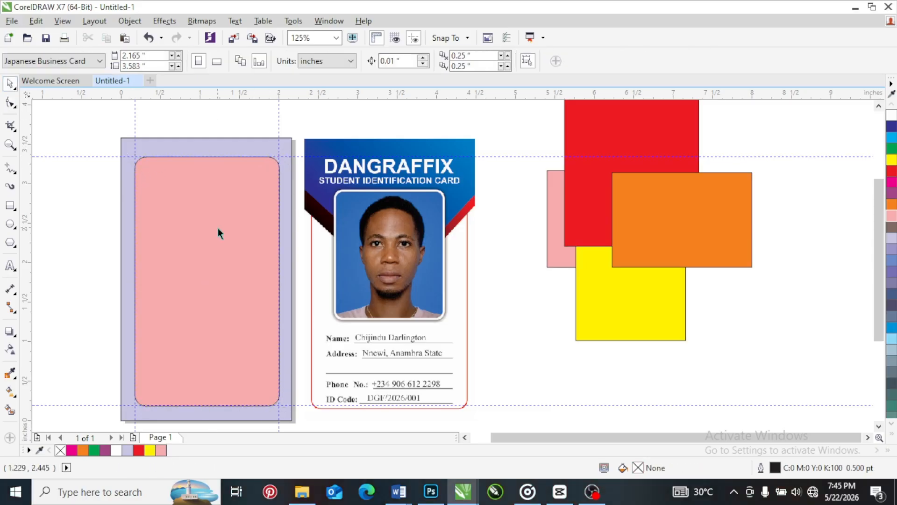
Fill both the lavender page background and the rounded rectangle with white
left_click(218, 229)
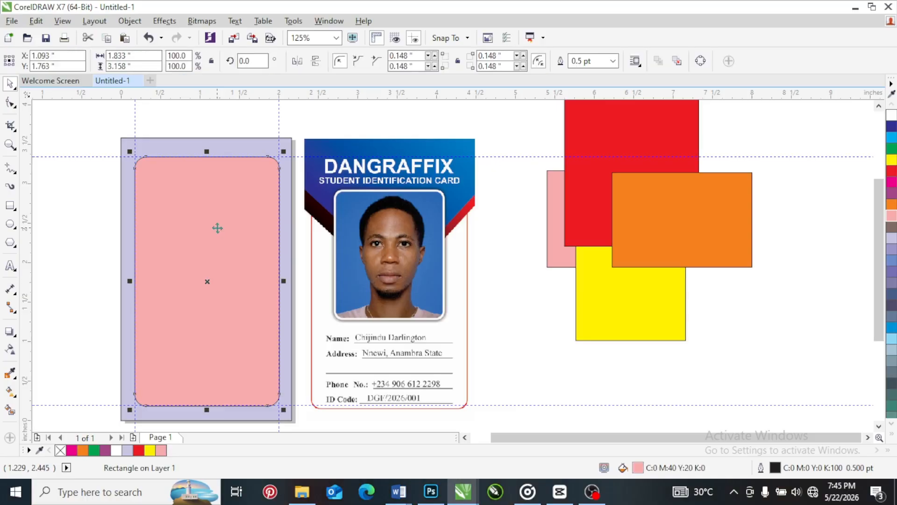
left_click(240, 148)
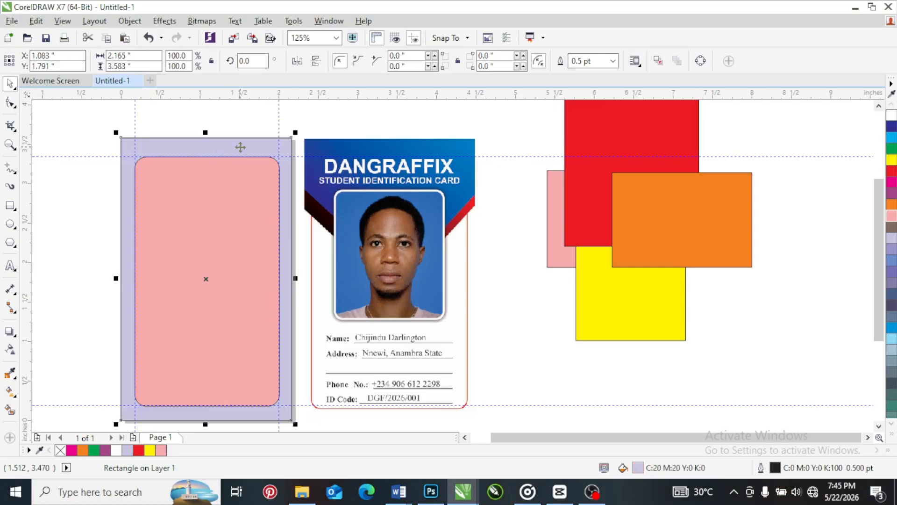
left_click(892, 116)
left_click(223, 221)
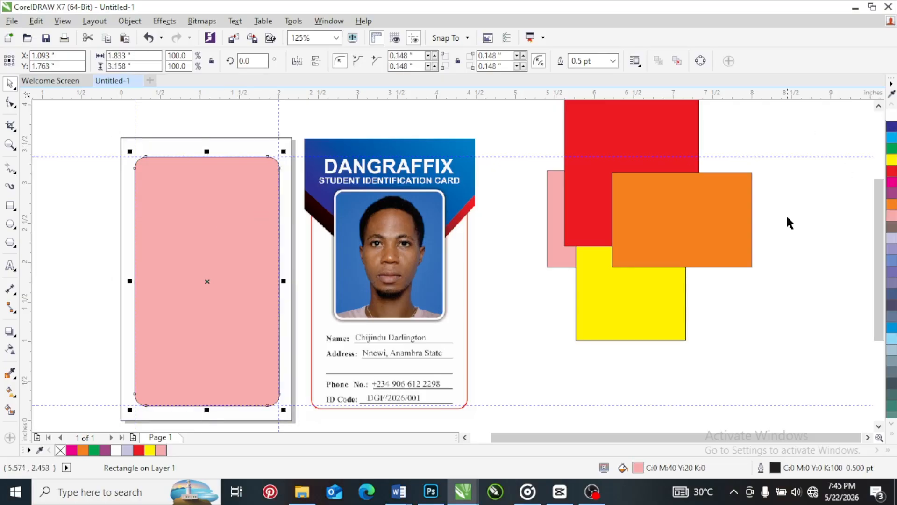
left_click(891, 117)
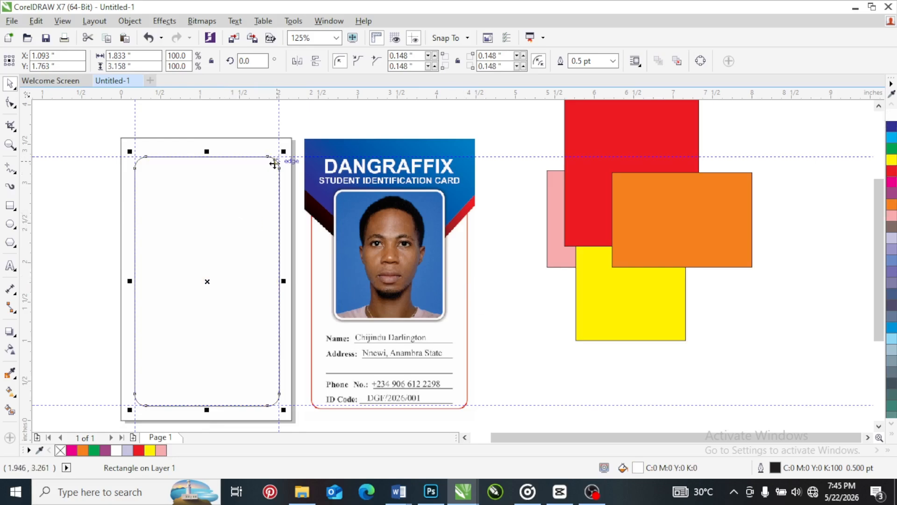
Compare the rounded rectangle's outline with the sample card's red border and review the available outline widths
scroll(272, 160, "up", 4)
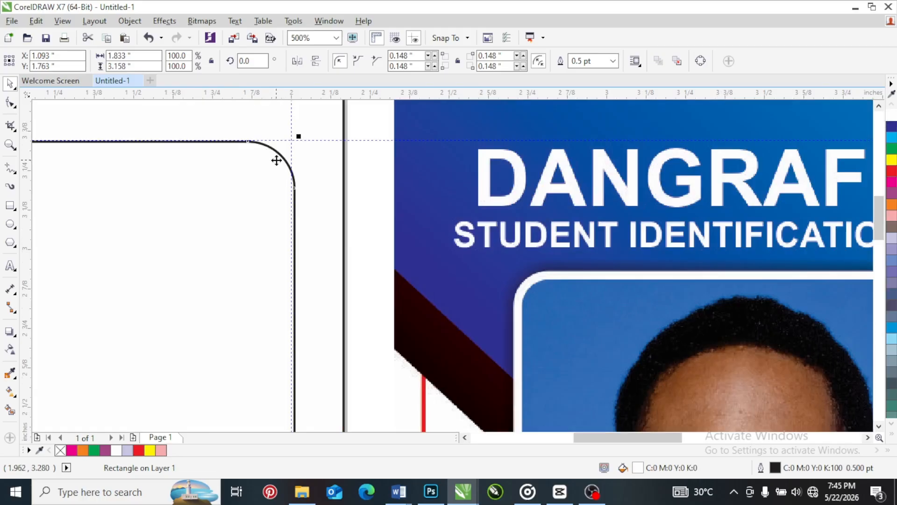
scroll(272, 154, "up", 3)
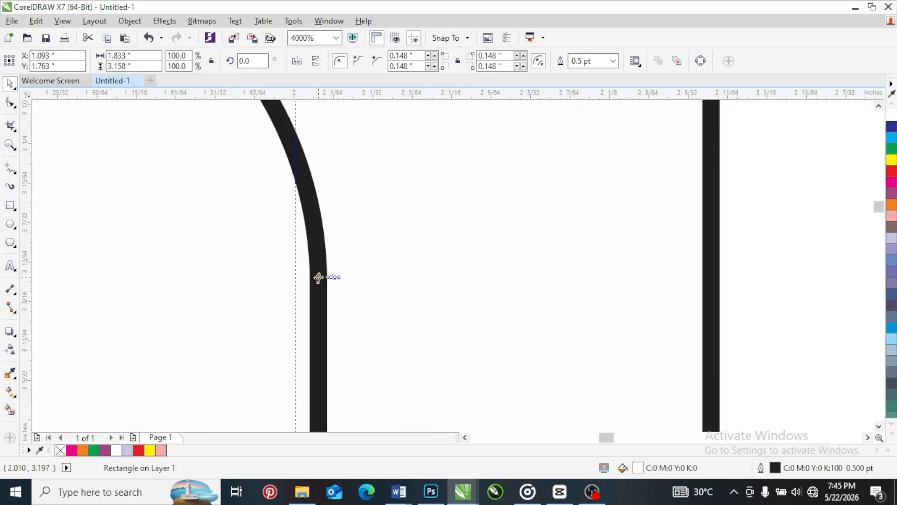
scroll(319, 277, "down", 5)
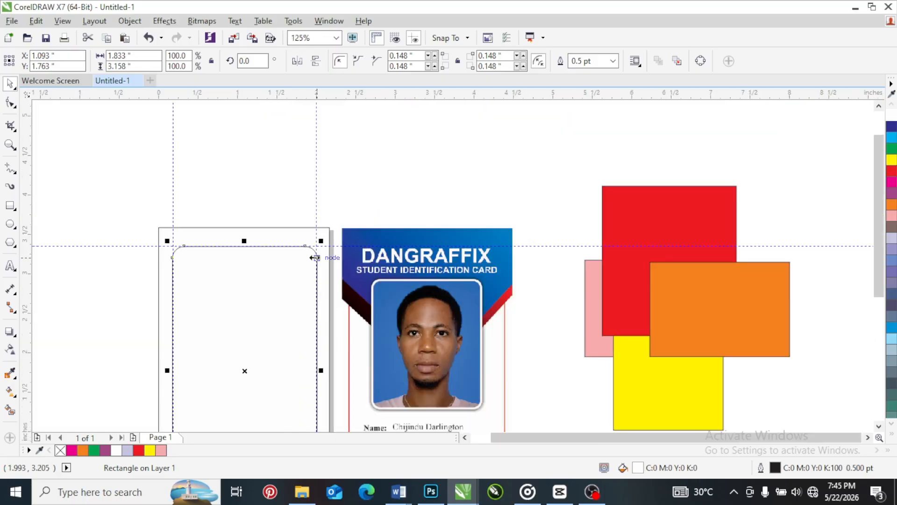
scroll(348, 334, "up", 4)
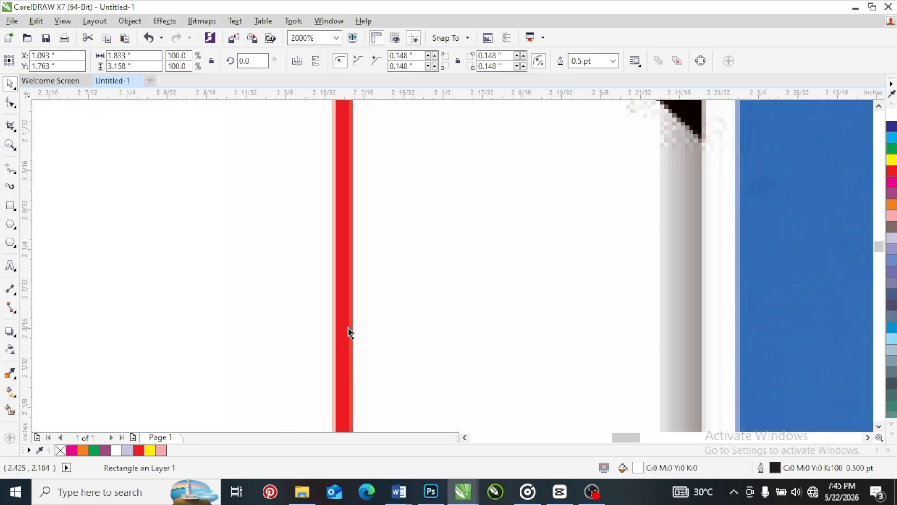
scroll(348, 326, "down", 4)
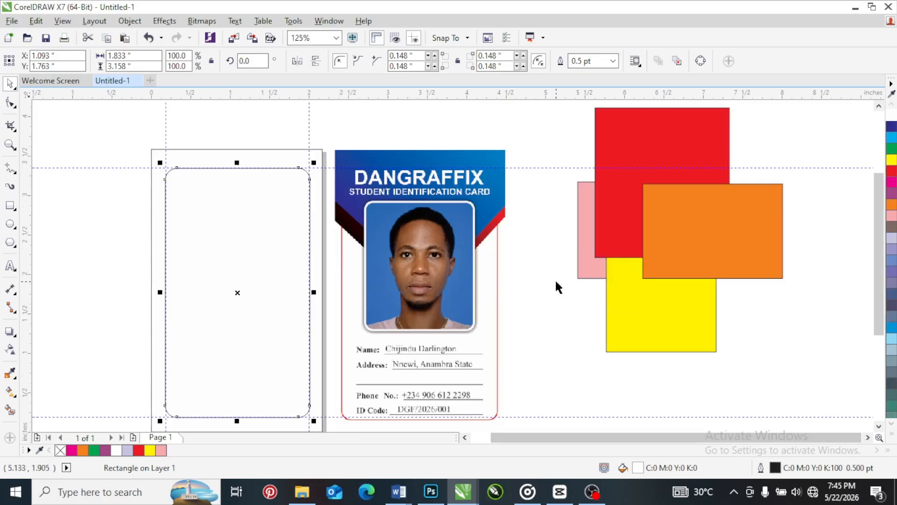
double_click(772, 468)
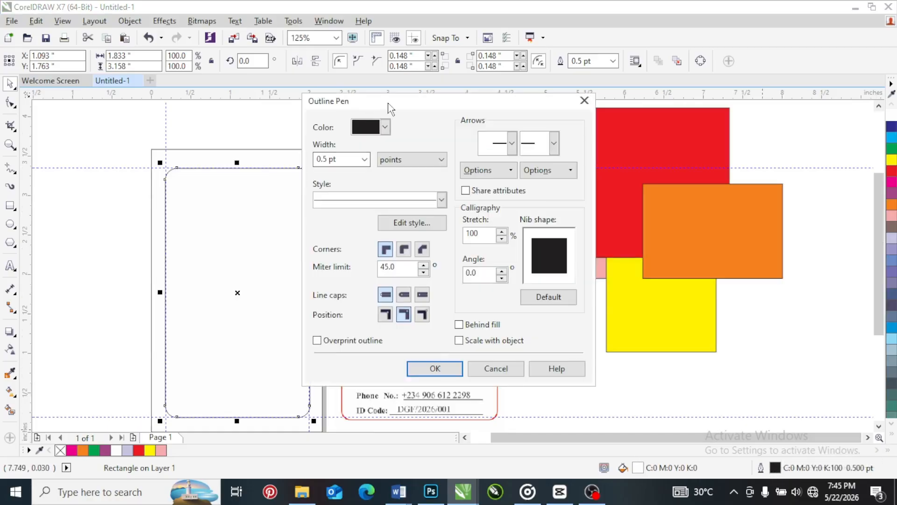
left_click(364, 159)
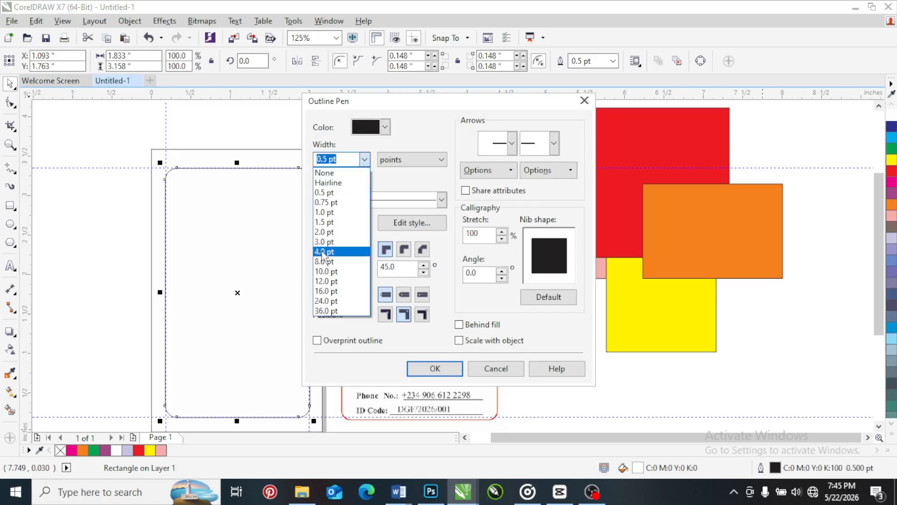
left_click(585, 102)
left_click(586, 102)
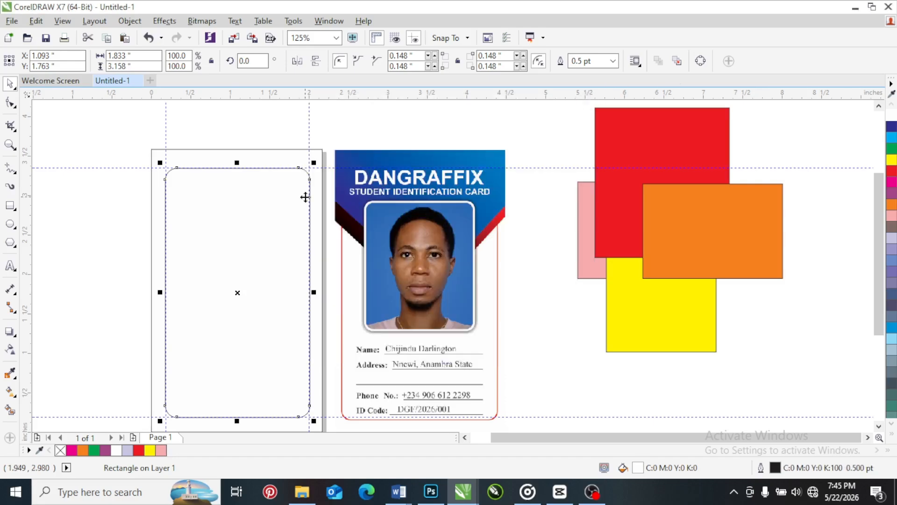
Fill the rounded rectangle with pink (C0 M40 Y20 K0) and set its outline width to 16 pt
left_click(892, 217)
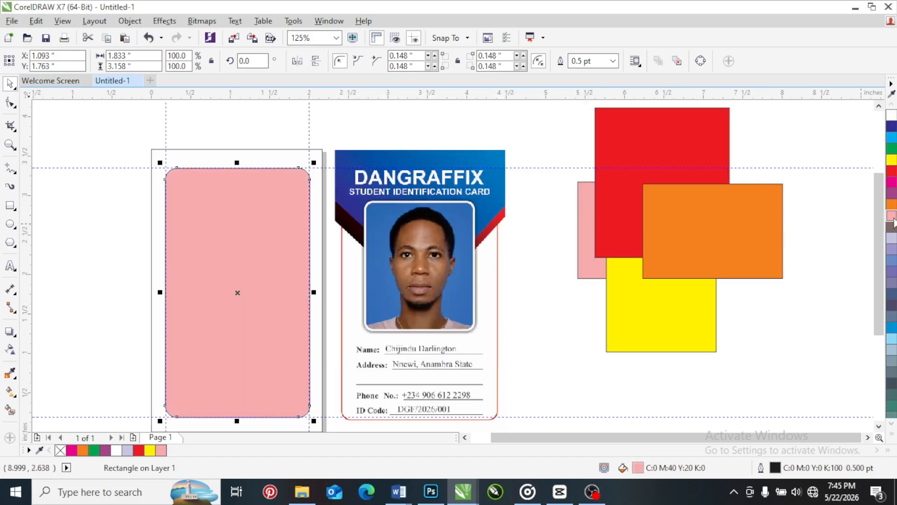
double_click(776, 468)
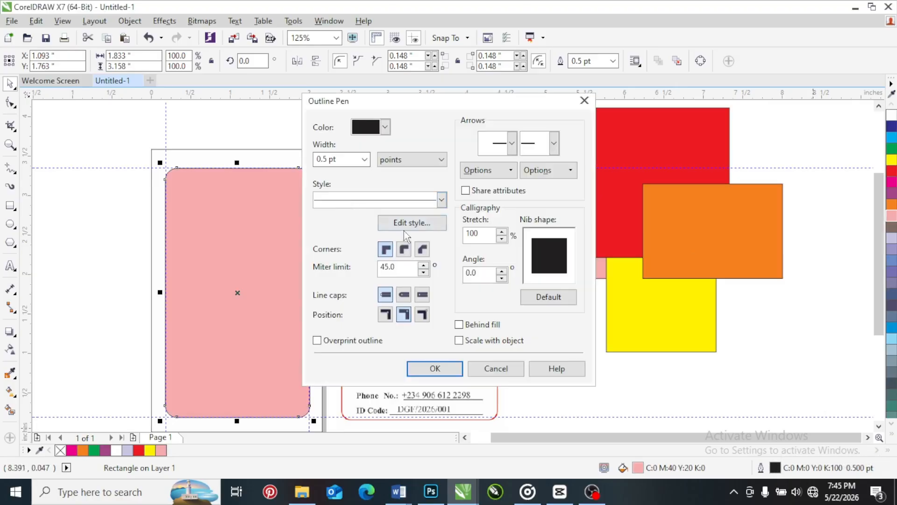
left_click(364, 160)
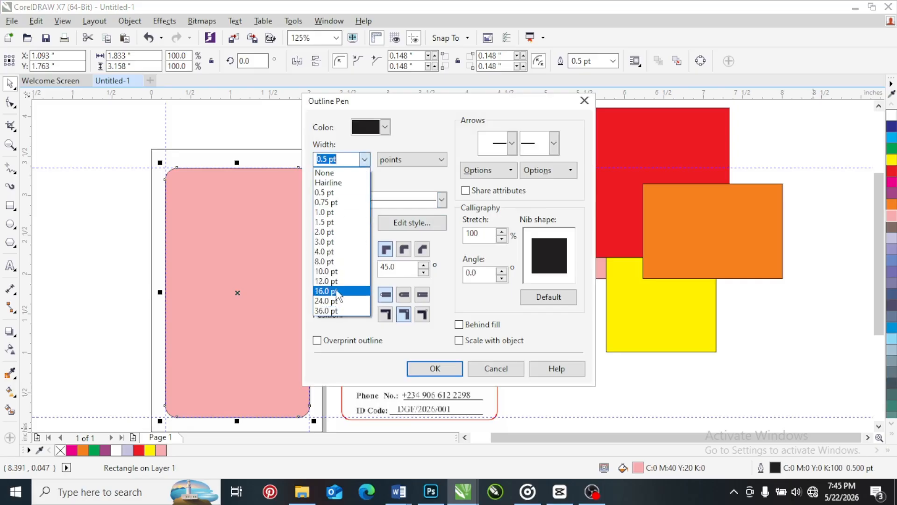
left_click(338, 292)
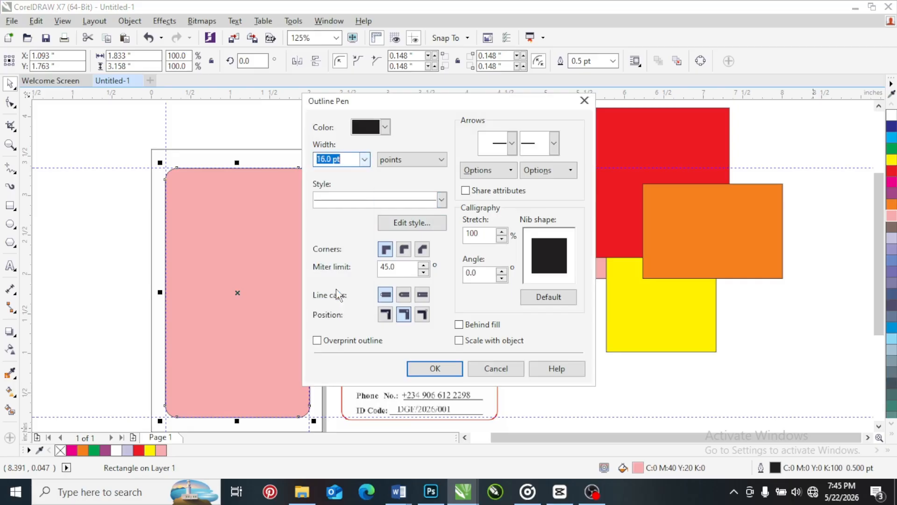
left_click(442, 368)
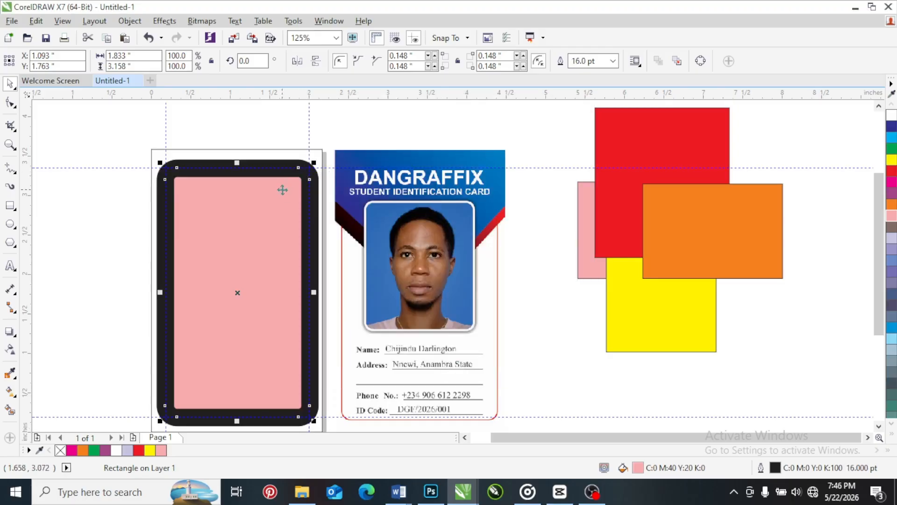
Set the rounded rectangle's outline to sit behind the fill and to scale with the object
double_click(774, 469)
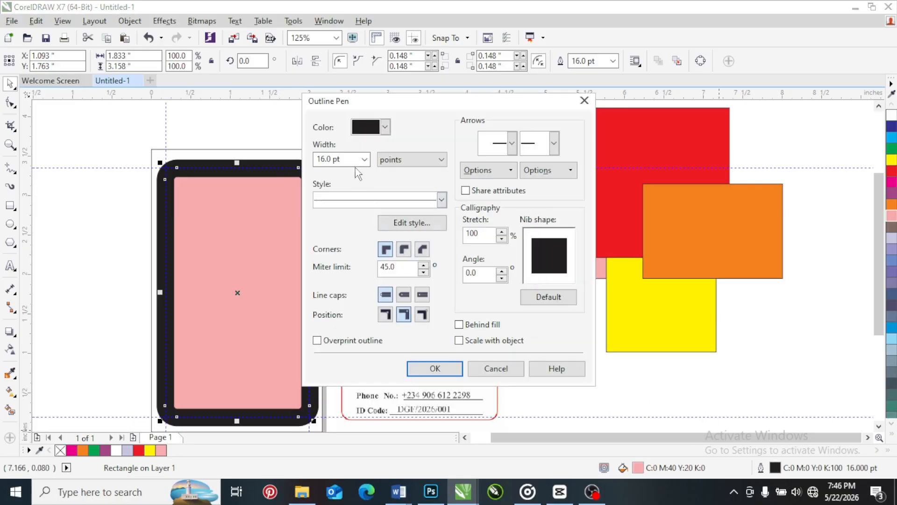
left_click(459, 324)
left_click(459, 340)
left_click(444, 368)
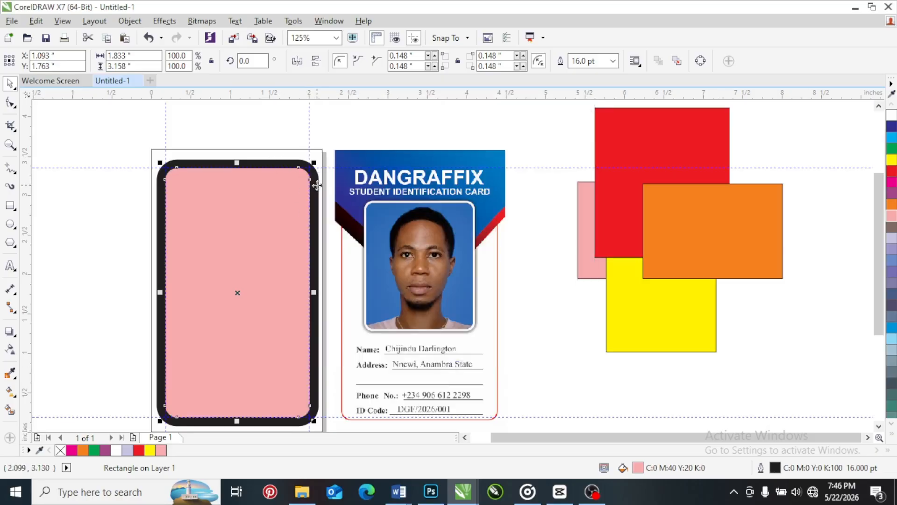
Change the rounded rectangle's outline to red (C0 M100 Y100 K0) at 4 pt and fill the shape with white
double_click(777, 469)
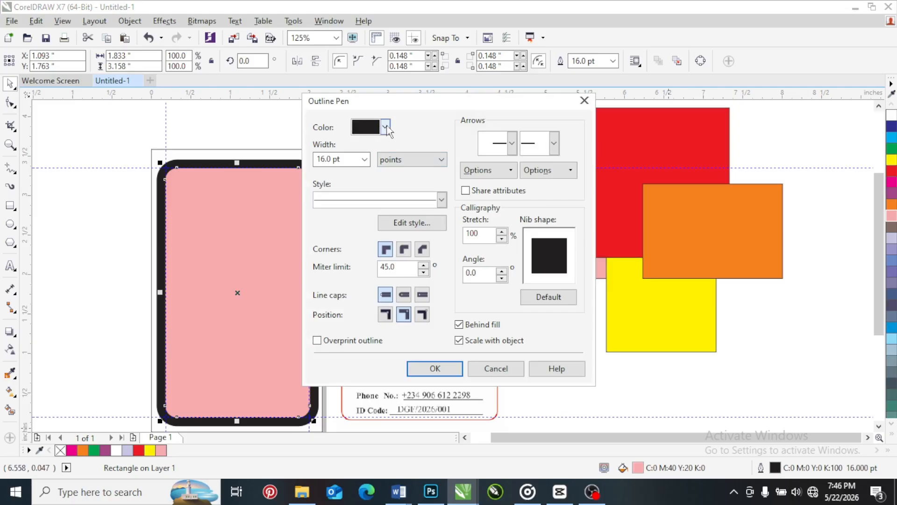
left_click(385, 128)
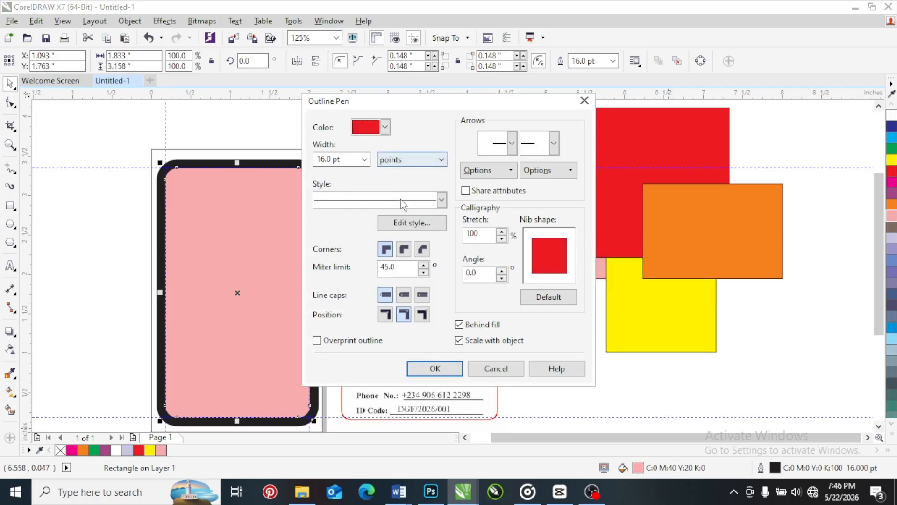
left_click(388, 161)
left_click(365, 160)
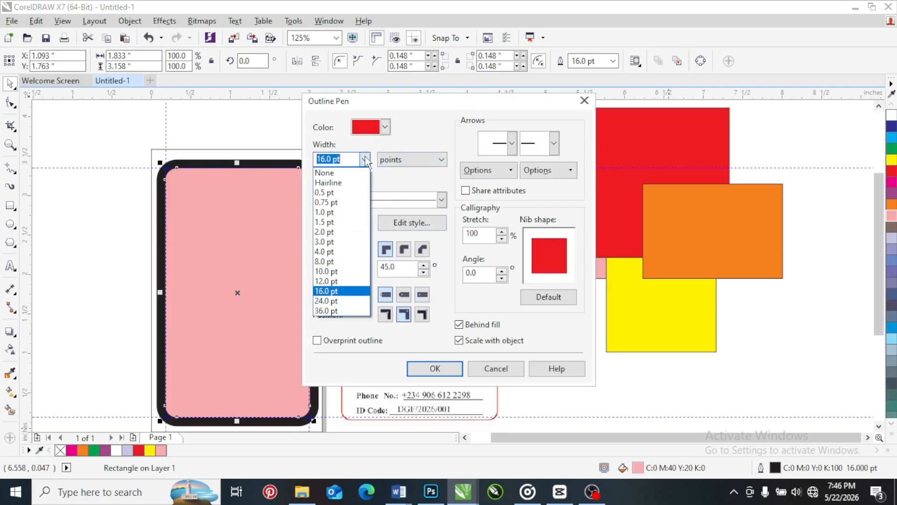
left_click(338, 252)
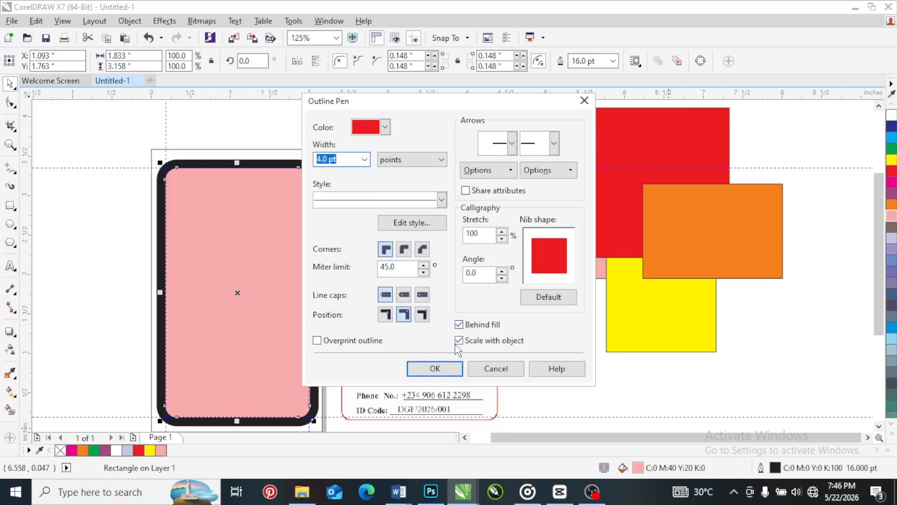
left_click(445, 369)
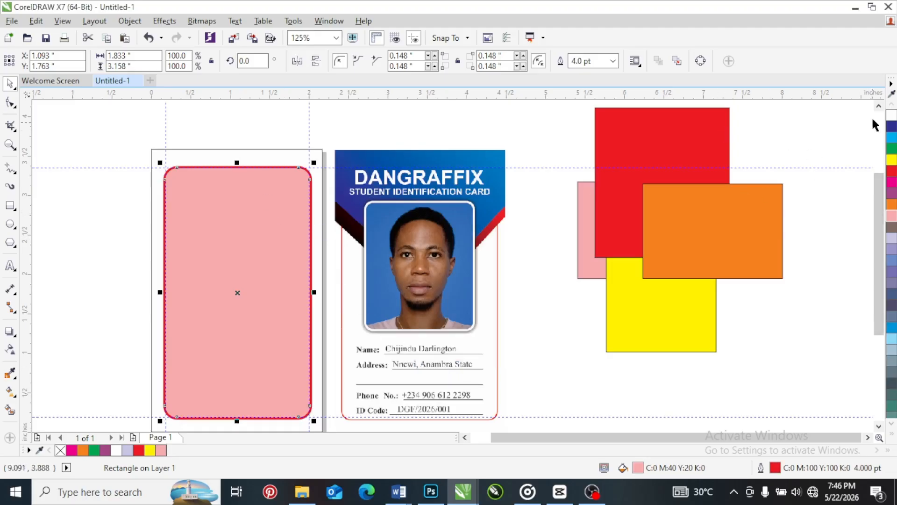
left_click(892, 115)
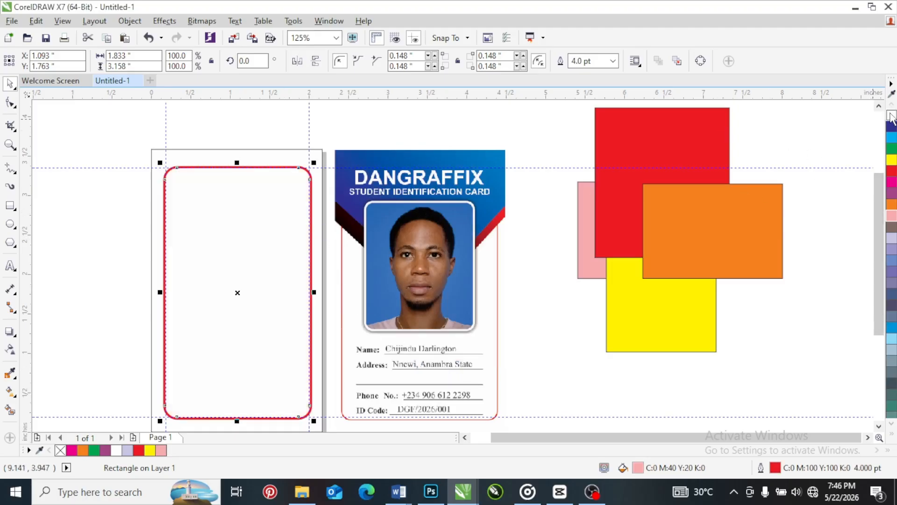
Examine the rounded rectangle's red border up close against the page edge and the sample card
left_click(358, 128)
scroll(324, 163, "up", 5)
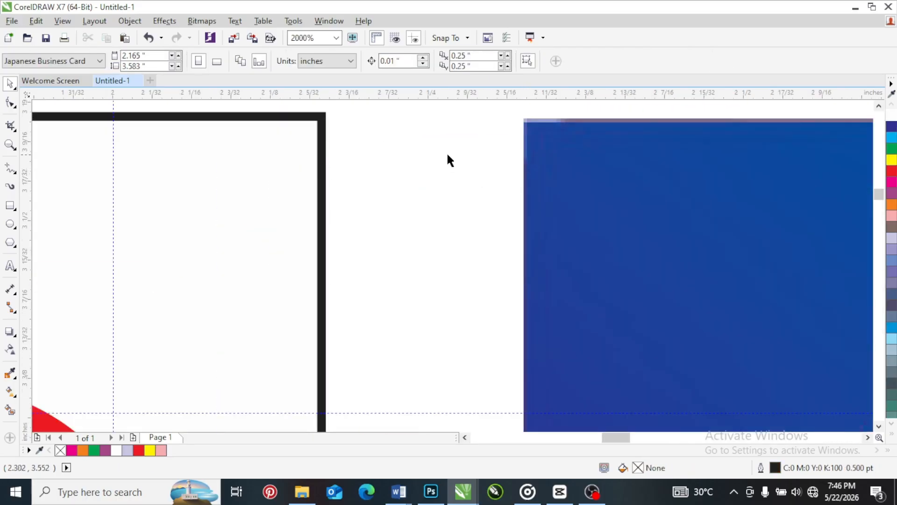
scroll(307, 187, "down", 5)
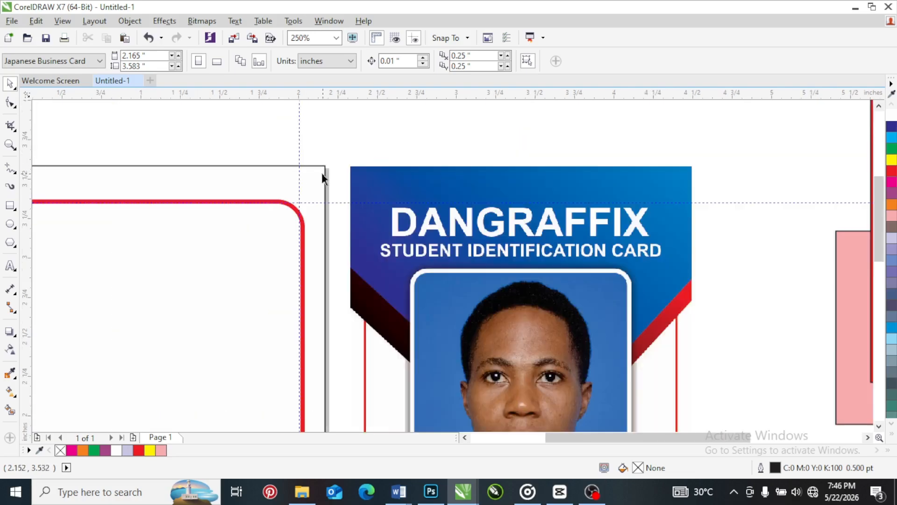
scroll(321, 173, "down", 3)
scroll(273, 176, "up", 5)
left_click(273, 173)
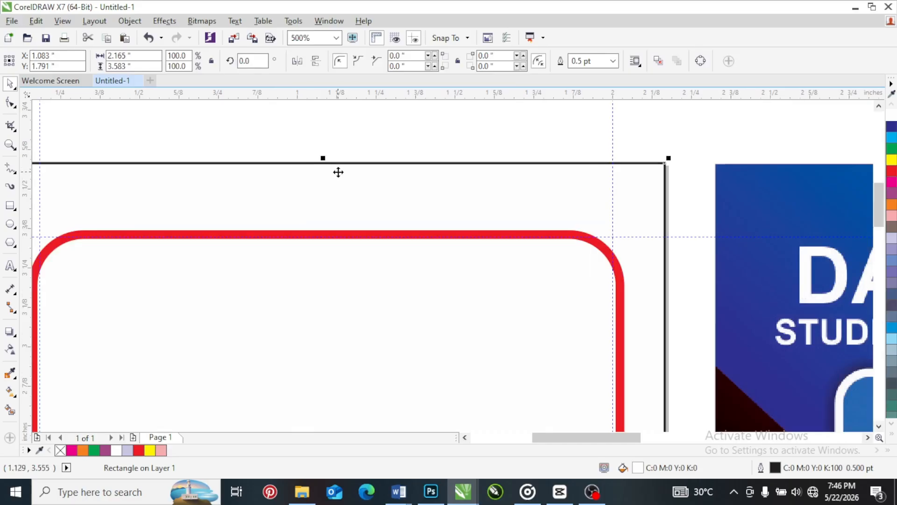
scroll(339, 172, "down", 2)
scroll(260, 176, "up", 1)
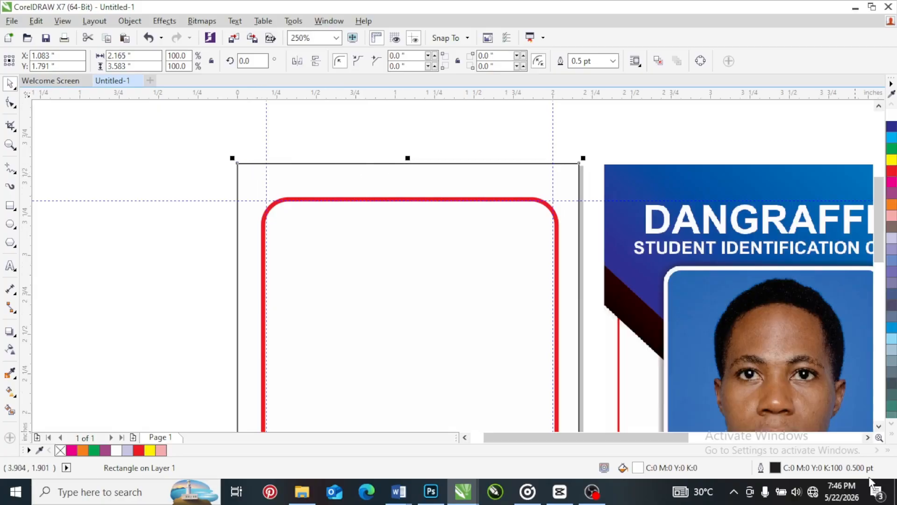
double_click(775, 468)
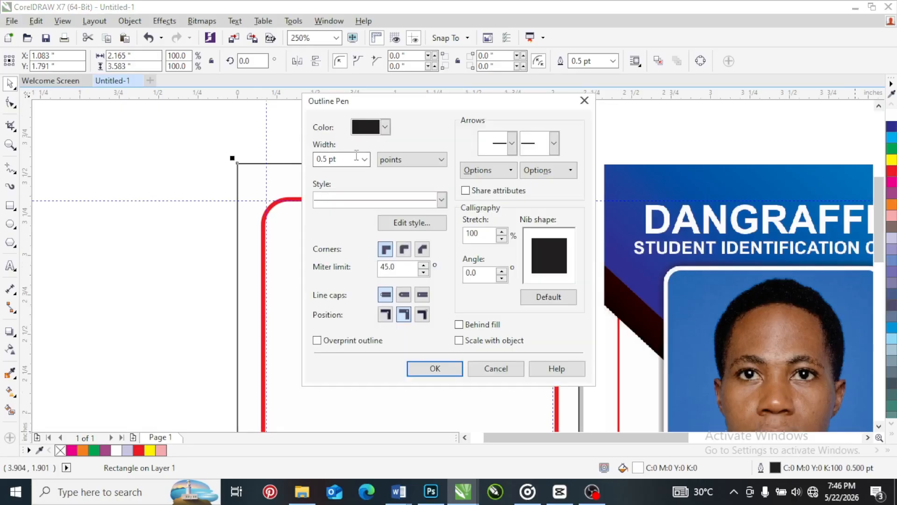
left_click(385, 127)
mouse_move(421, 158)
left_mouse_down()
mouse_move(422, 182)
mouse_move(422, 144)
mouse_move(422, 155)
left_mouse_up()
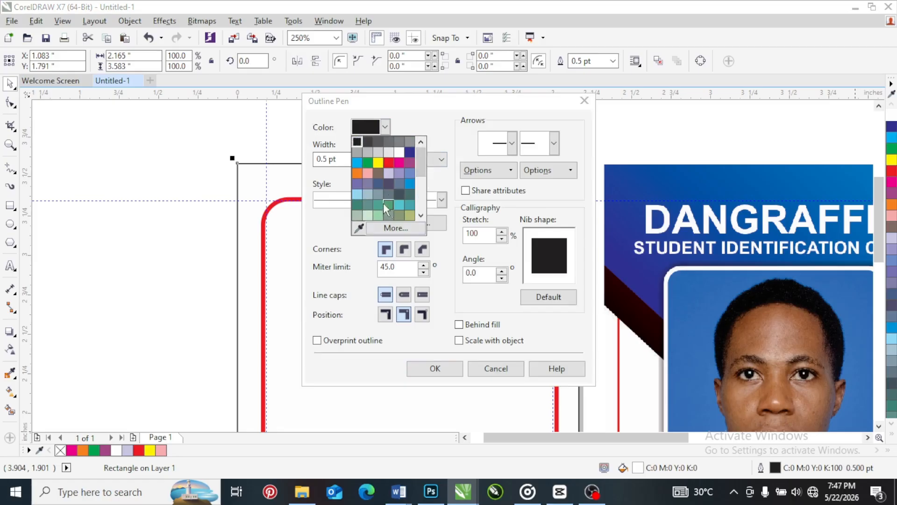
left_click(443, 115)
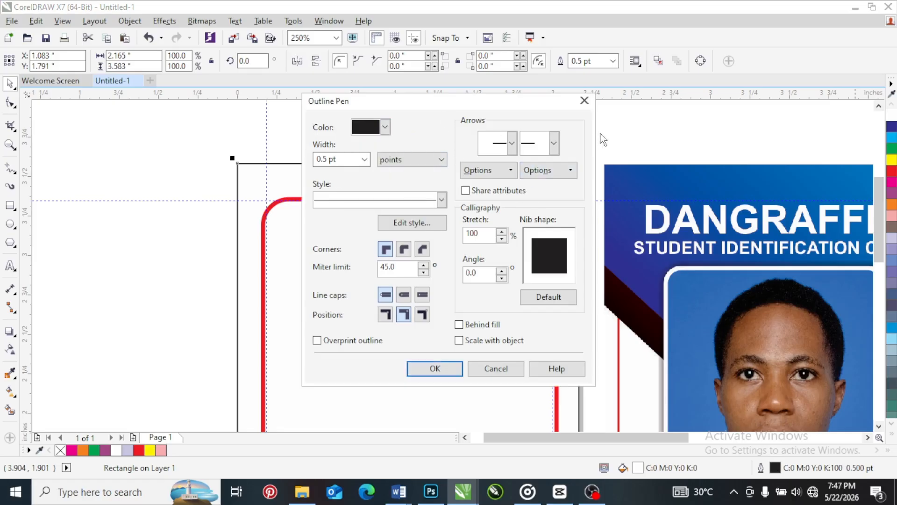
left_click(584, 100)
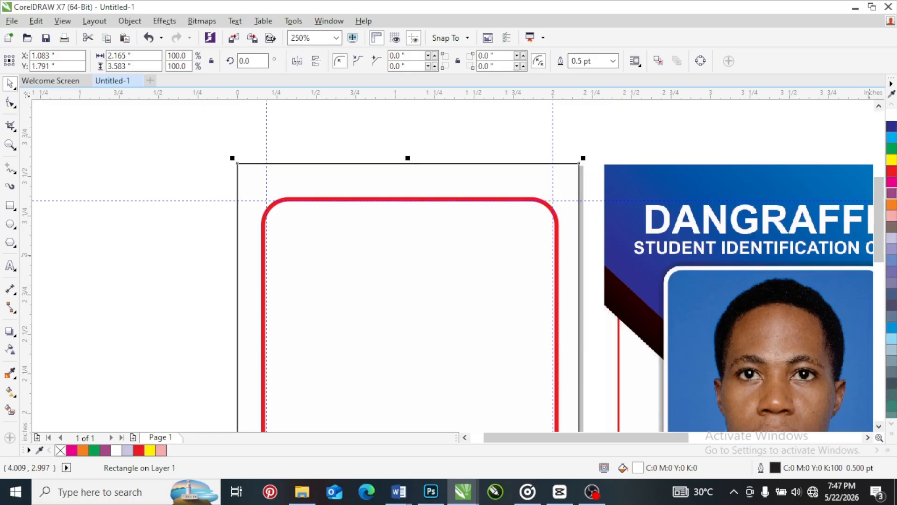
Try orange (C0 M60 Y100 K0) on the rounded rectangle's outline and replace it with light green (C40 M0 Y100 K0)
left_click(496, 203)
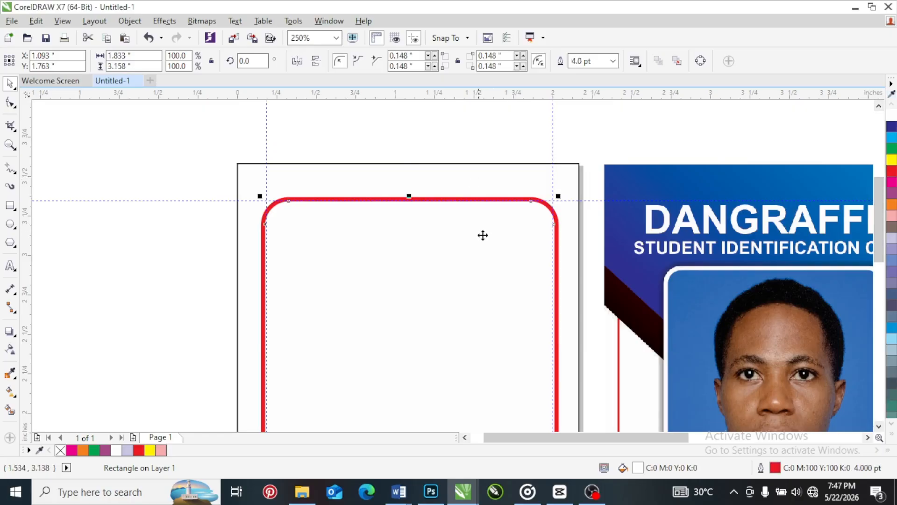
right_click(892, 206)
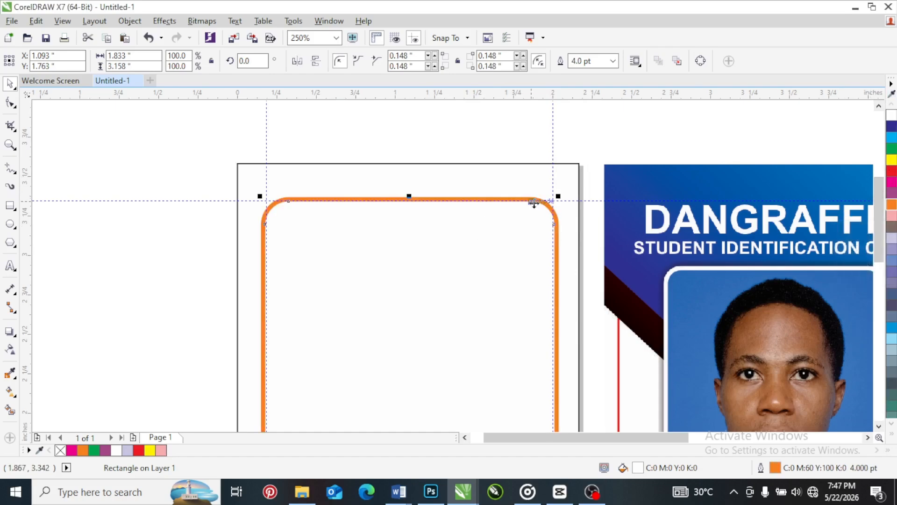
double_click(775, 467)
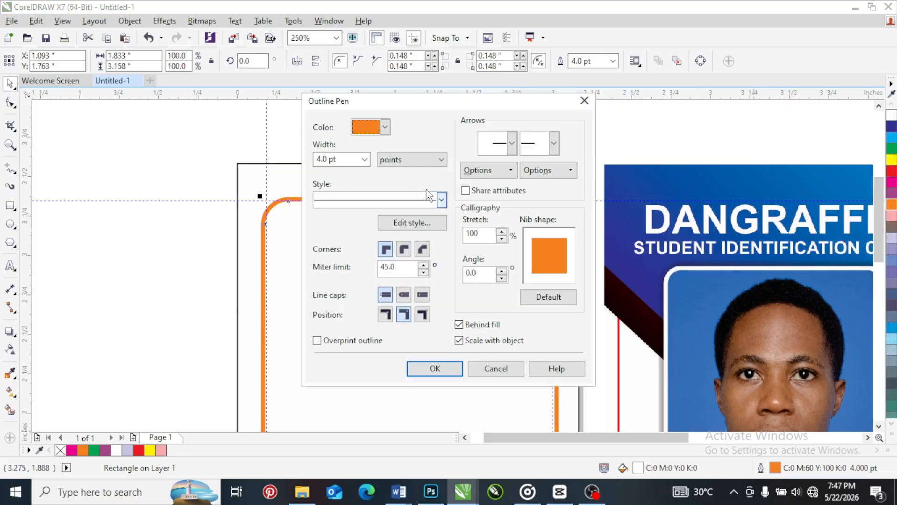
left_click(385, 127)
left_click(369, 195)
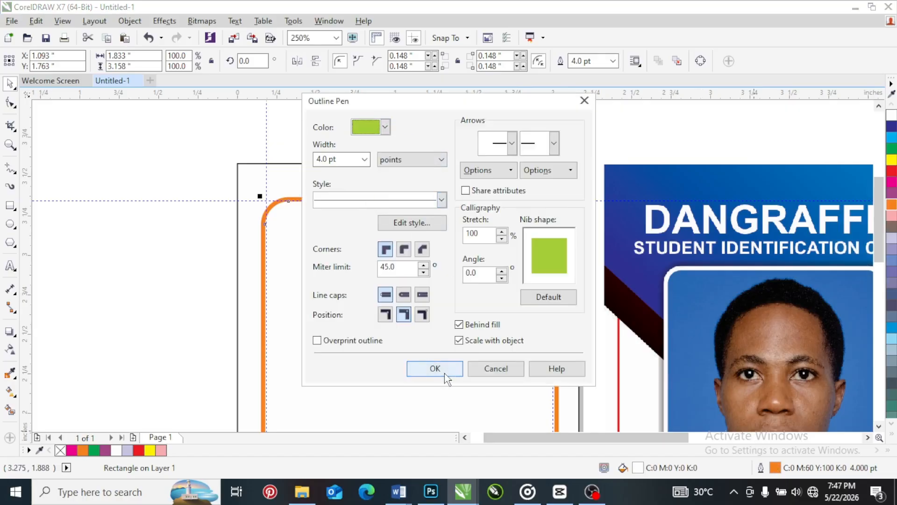
left_click(450, 367)
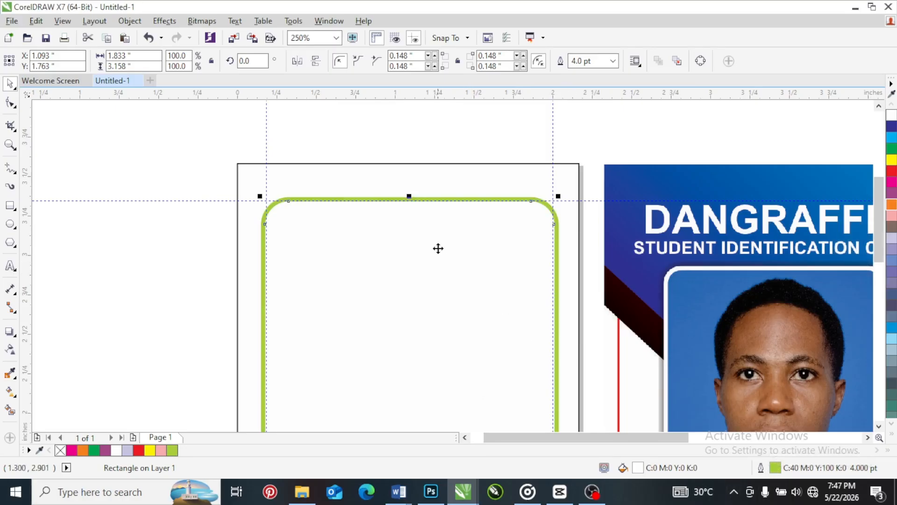
Fill the page background rectangle behind the rounded border with red (C0 M100 Y100 K0)
left_click(890, 440)
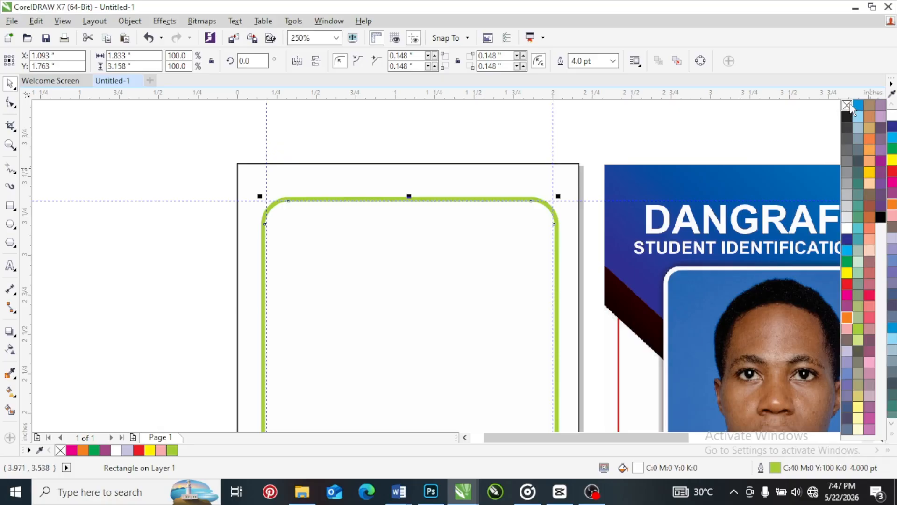
left_click(633, 137)
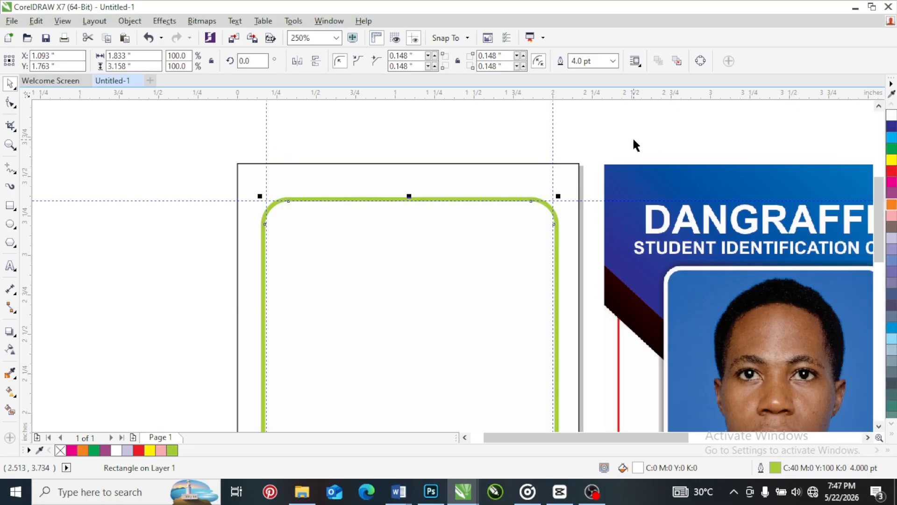
left_click(571, 173)
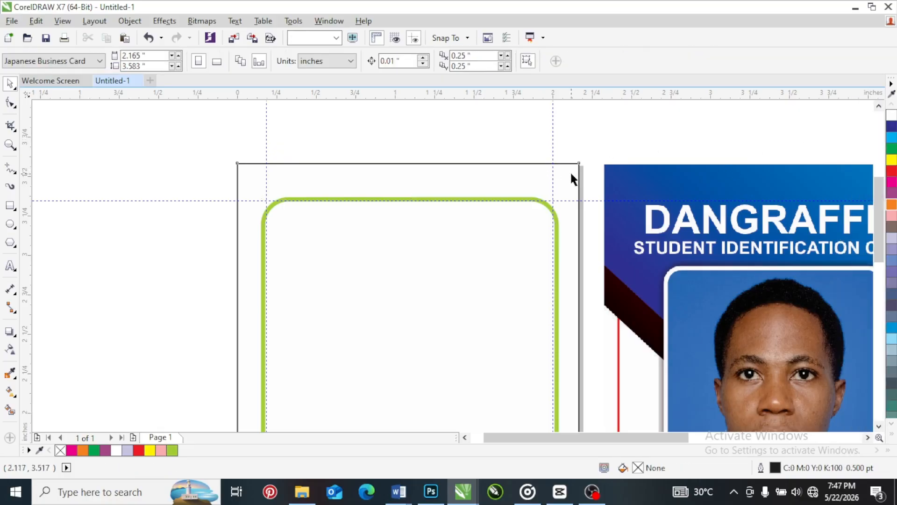
left_click(892, 170)
Remove the rounded rectangle's fill and fill it with white again
left_click(473, 276)
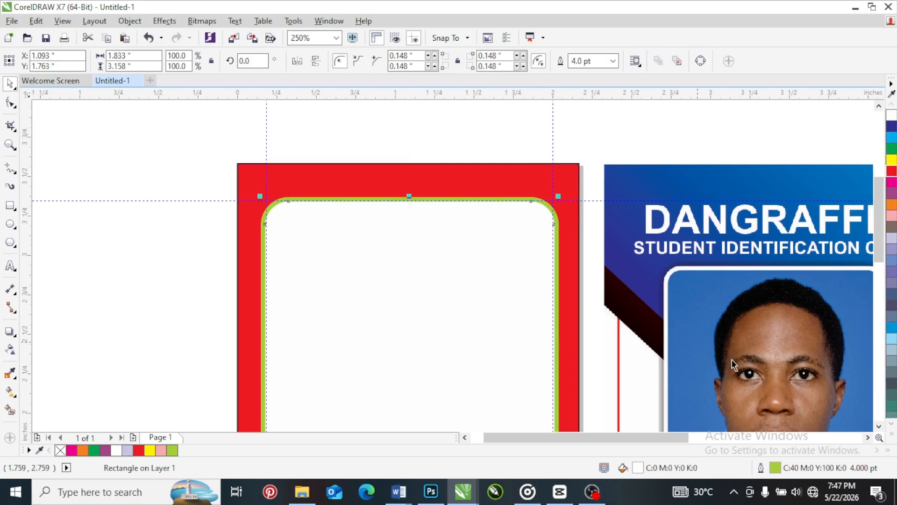
left_click(891, 434)
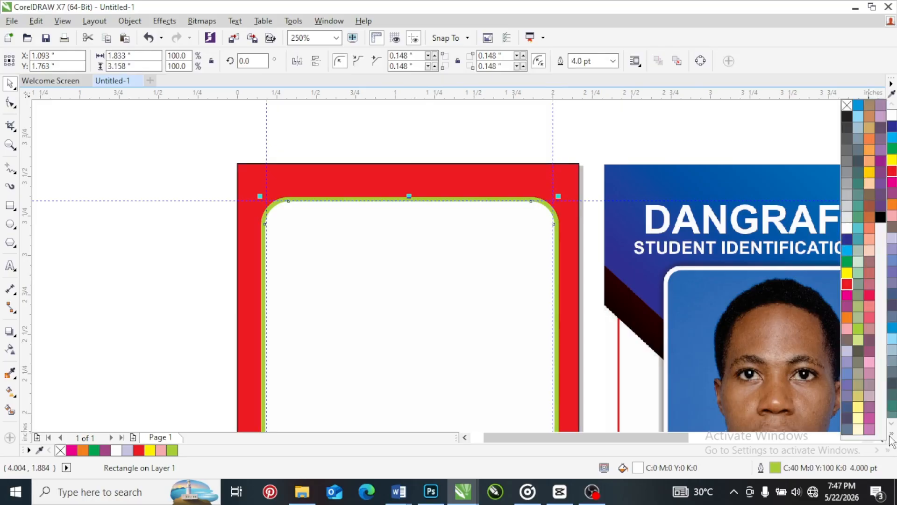
left_click(847, 105)
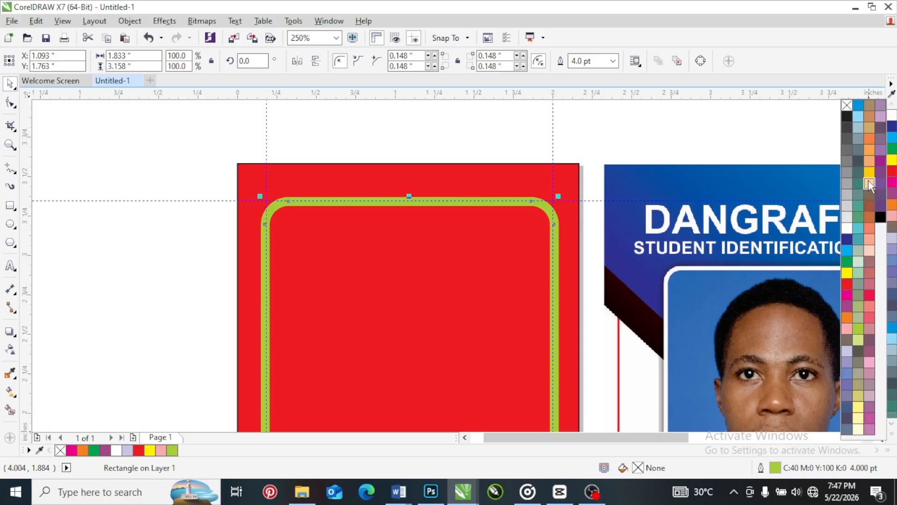
left_click(847, 229)
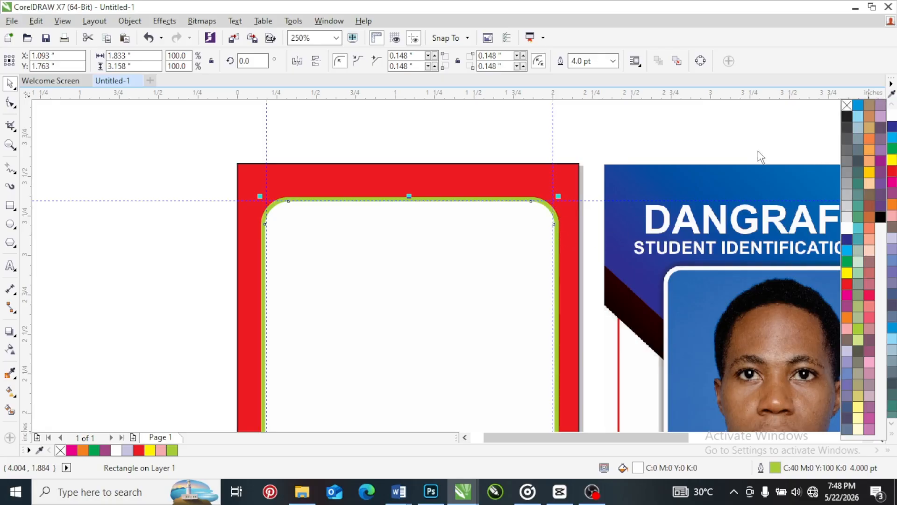
Remove the rounded rectangle's outline and select the red page background rectangle
right_click(850, 105)
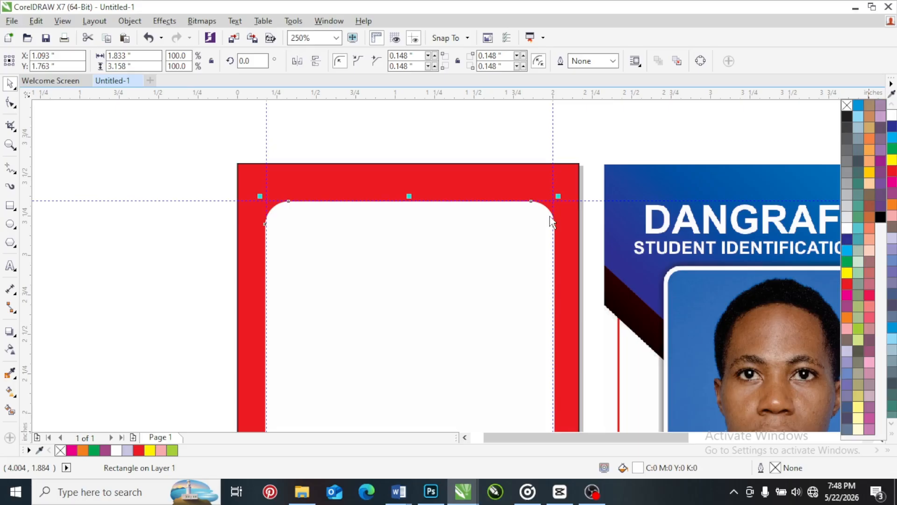
left_click(568, 174)
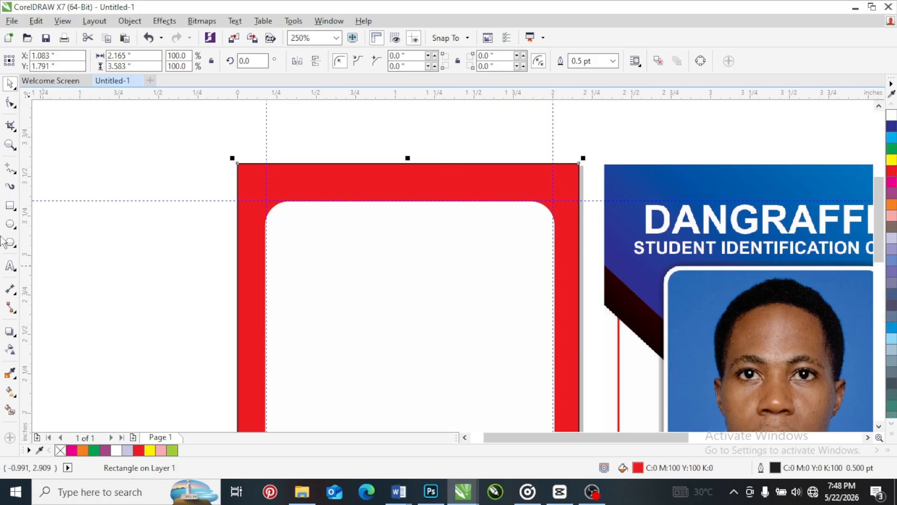
Undo the rounded rectangle's outline removal and step back and forth through its fill changes, ending with the white fill and light green outline
left_click(147, 39)
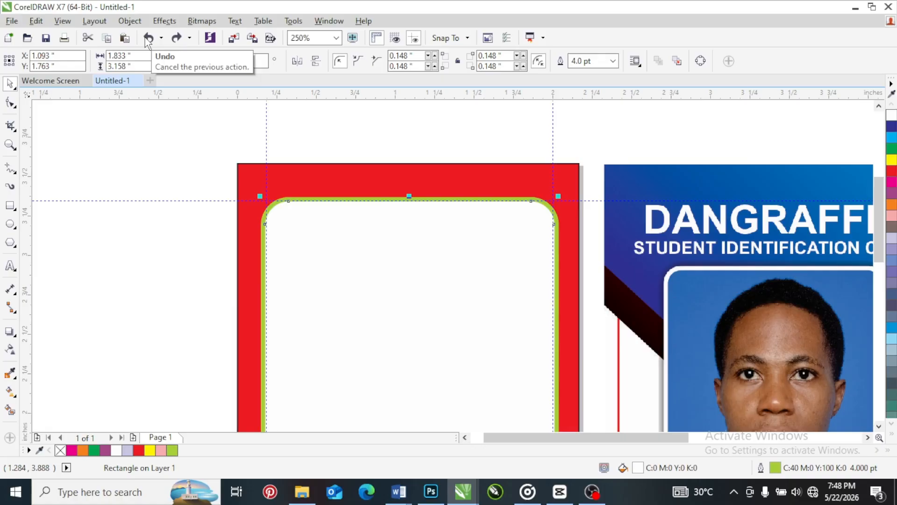
left_click(146, 38)
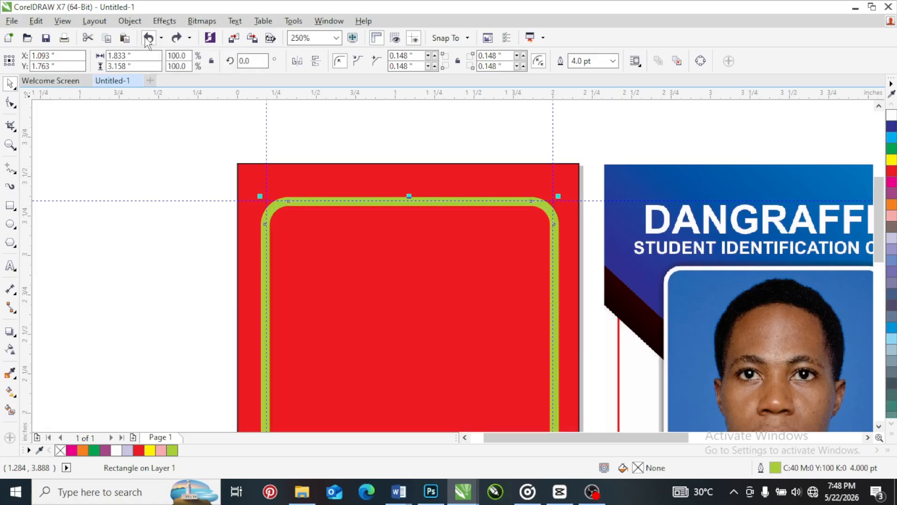
left_click(146, 38)
left_click(176, 39)
left_click(176, 38)
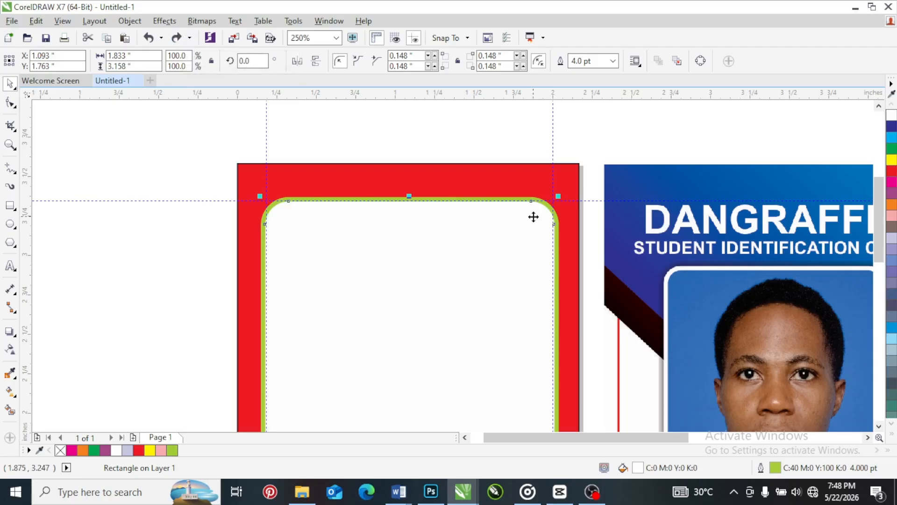
Fill the page background rectangle with white (C0 M0 Y0 K0) and remove its outline
left_click(595, 138)
left_click(574, 174)
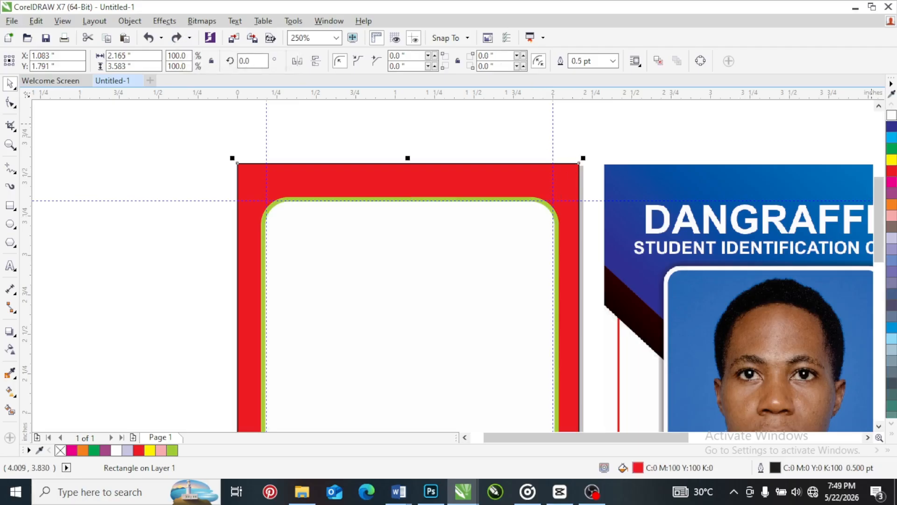
left_click(891, 115)
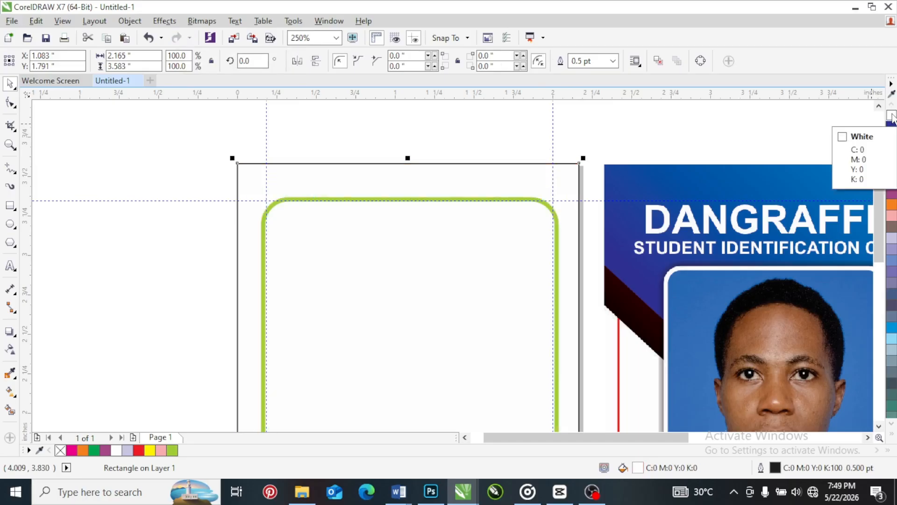
left_click(893, 438)
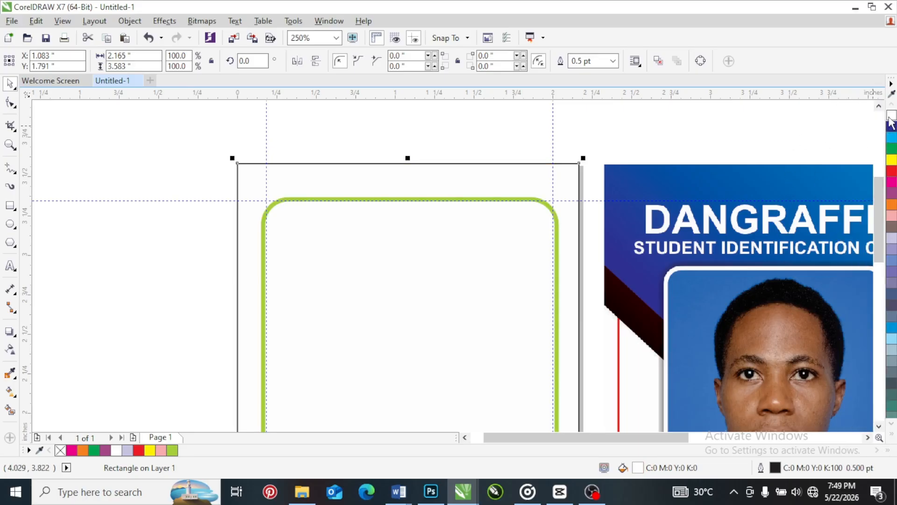
left_click(891, 439)
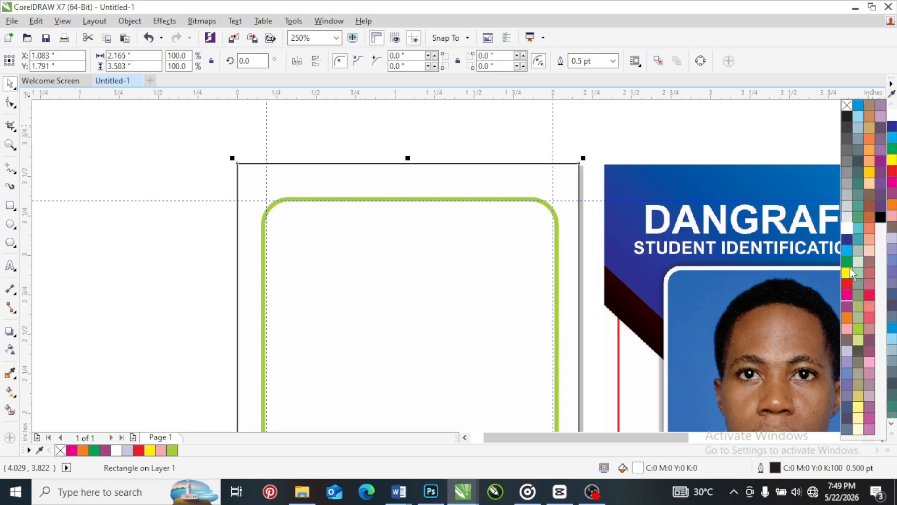
right_click(847, 106)
Set the rounded rectangle's outline colour to red (C0 M100 Y100 K0) and deselect it
left_click(433, 295)
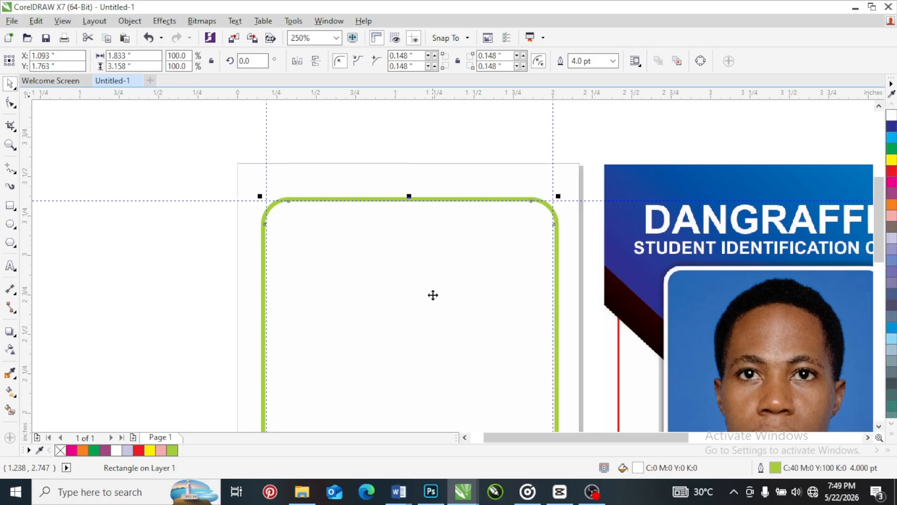
right_click(891, 172)
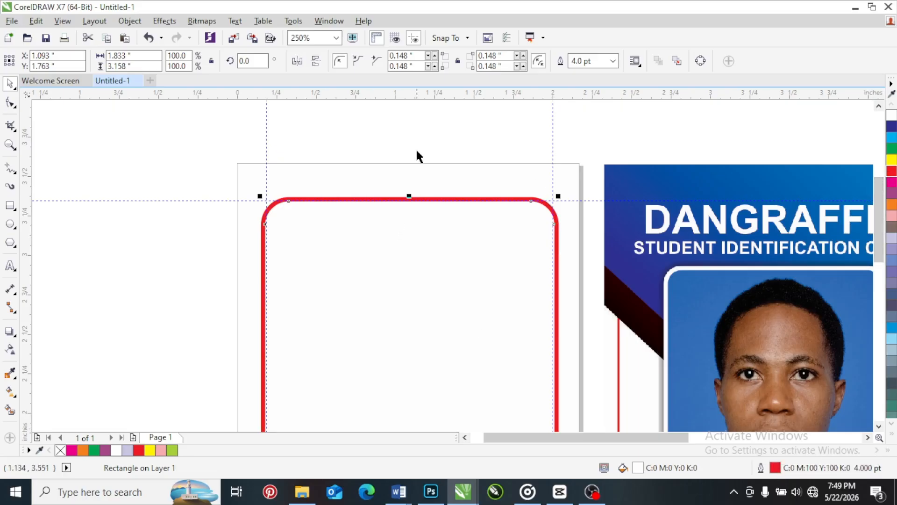
left_click(414, 125)
Move the sample ID card image slightly farther right from the page
scroll(270, 150, "down", 2)
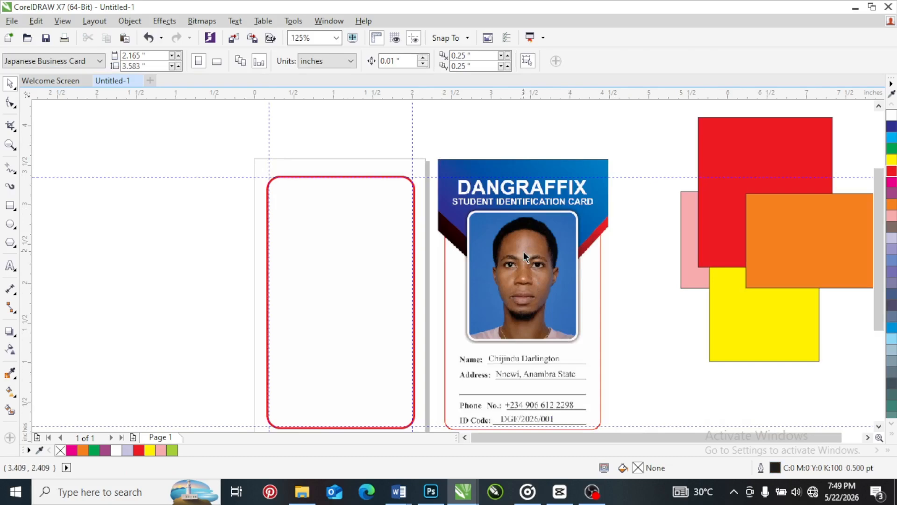
scroll(524, 253, "down", 2)
left_click_drag(499, 240, 527, 240)
scroll(528, 241, "up", 2)
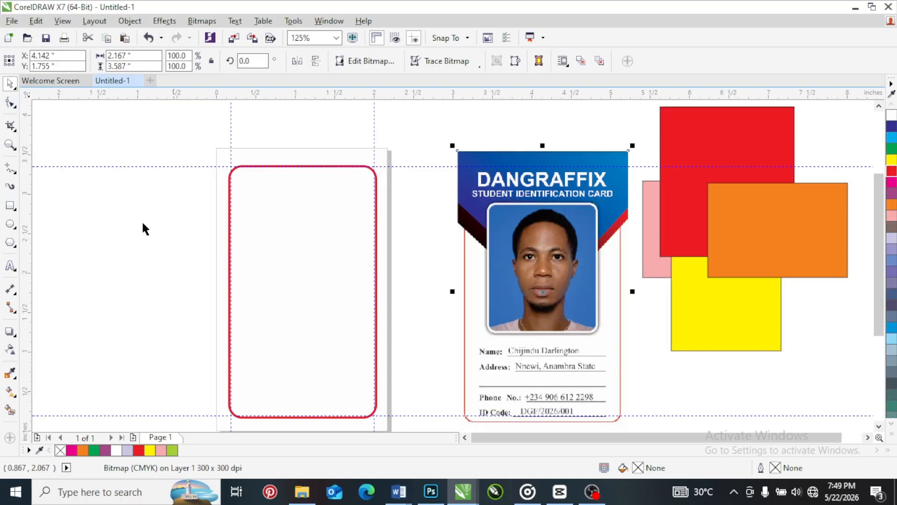
Draw a rectangle about 2.15 by 1.825 inches overlapping the page's upper left side
left_click(10, 206)
left_click_drag(54, 134, 224, 278)
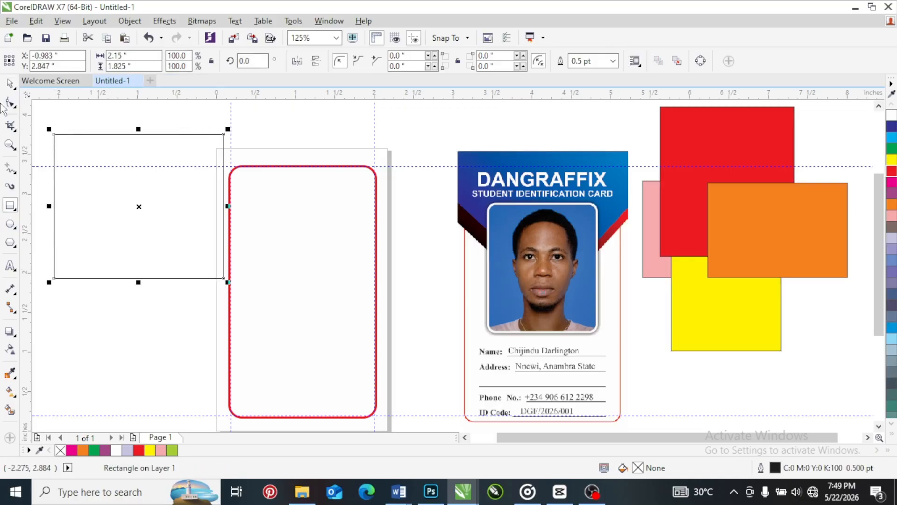
left_click(11, 84)
left_click_drag(507, 437, 481, 437)
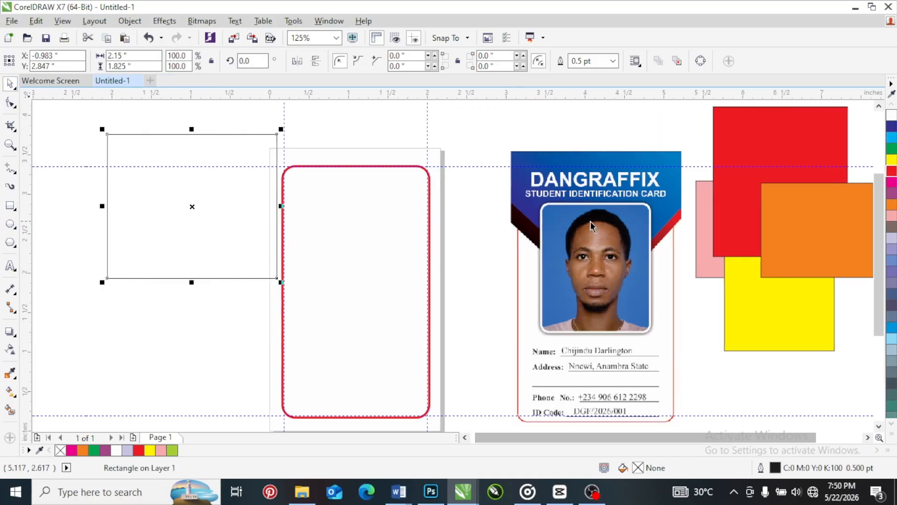
Delete the four practice rectangles (red, orange, yellow and pink) to the right of the sample ID card
scroll(533, 222, "down", 1)
left_click_drag(588, 136, 780, 359)
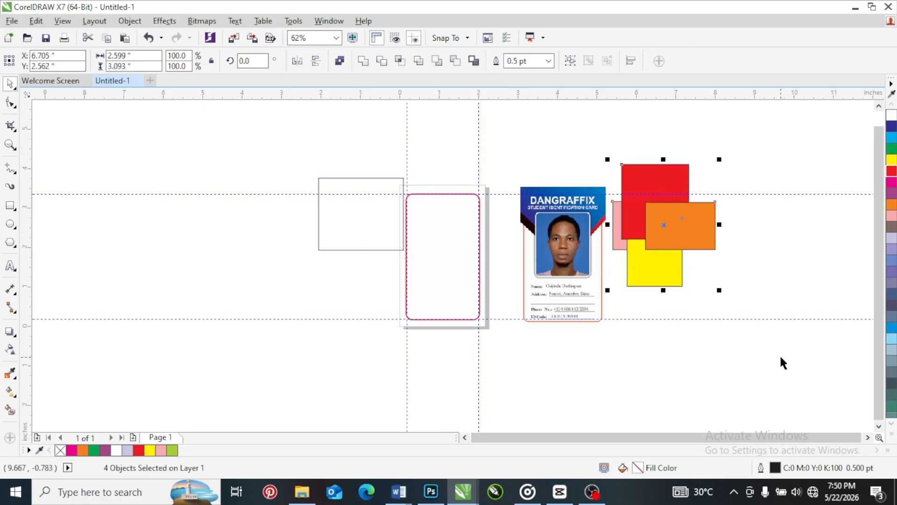
key("Delete")
scroll(559, 293, "up", 1)
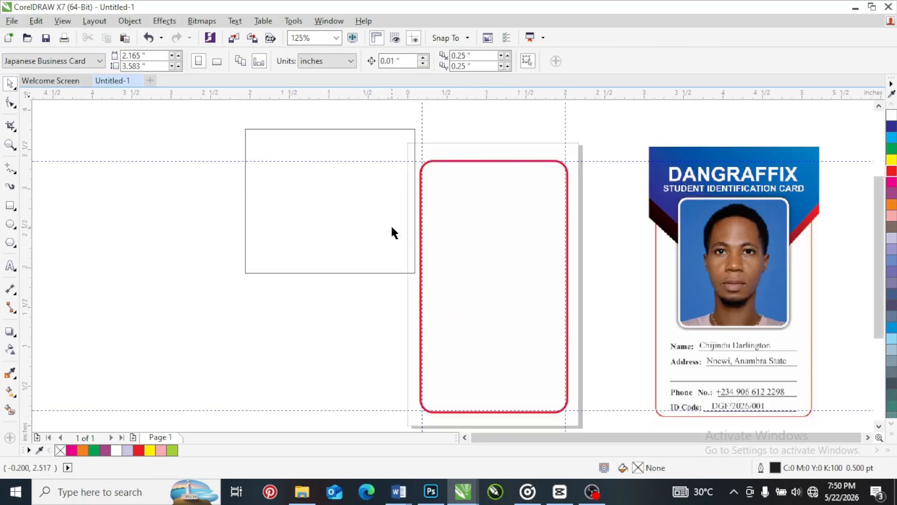
Try the new rectangle rotated to about 313° and enlarged over the card's top, and delete it
left_click_drag(327, 207, 268, 218)
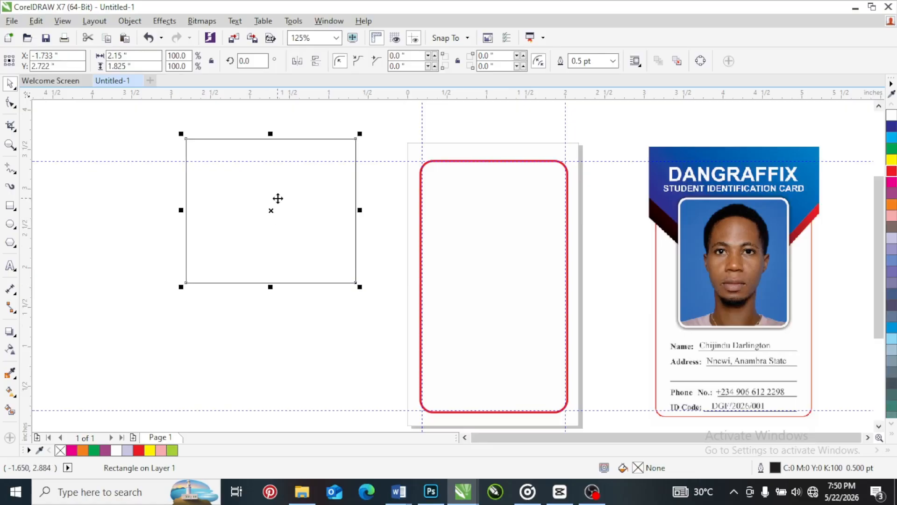
left_click(242, 226)
left_click_drag(358, 136, 373, 223)
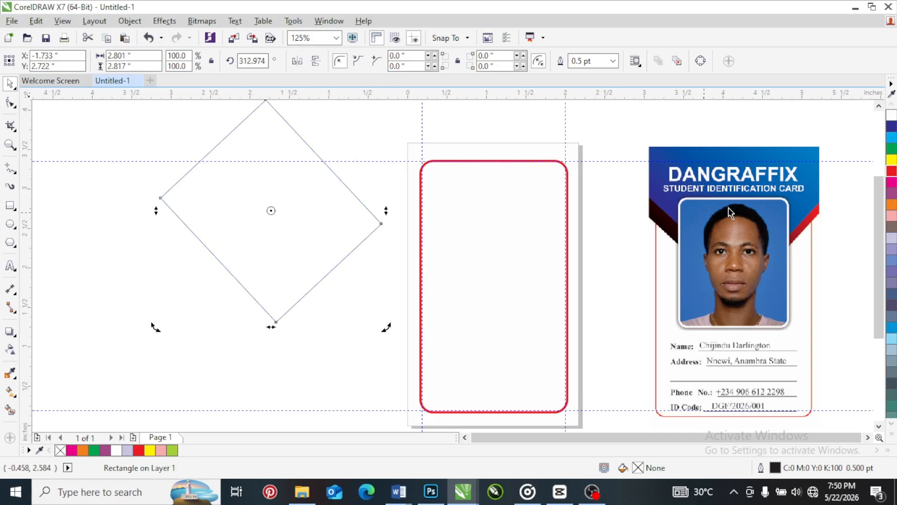
left_click(360, 286)
left_click_drag(287, 257, 500, 187)
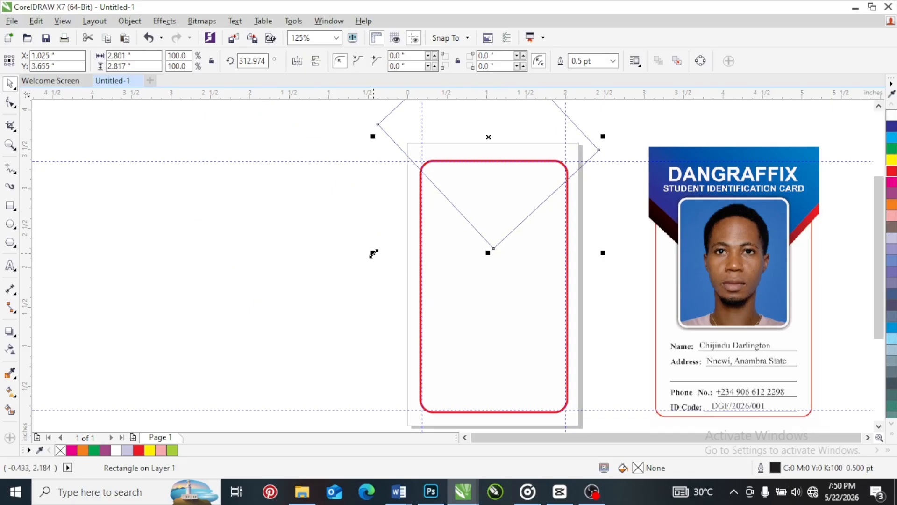
left_click_drag(373, 253, 360, 286)
left_click_drag(485, 169, 233, 248)
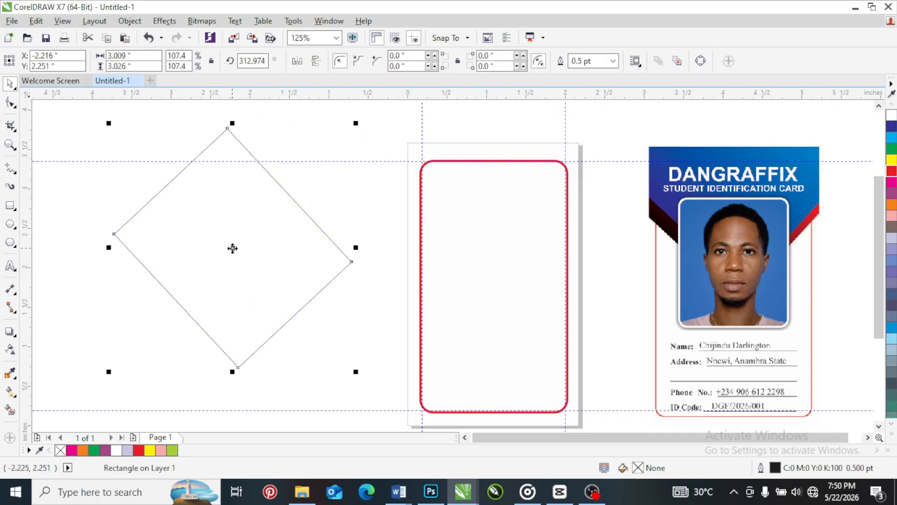
key("Delete")
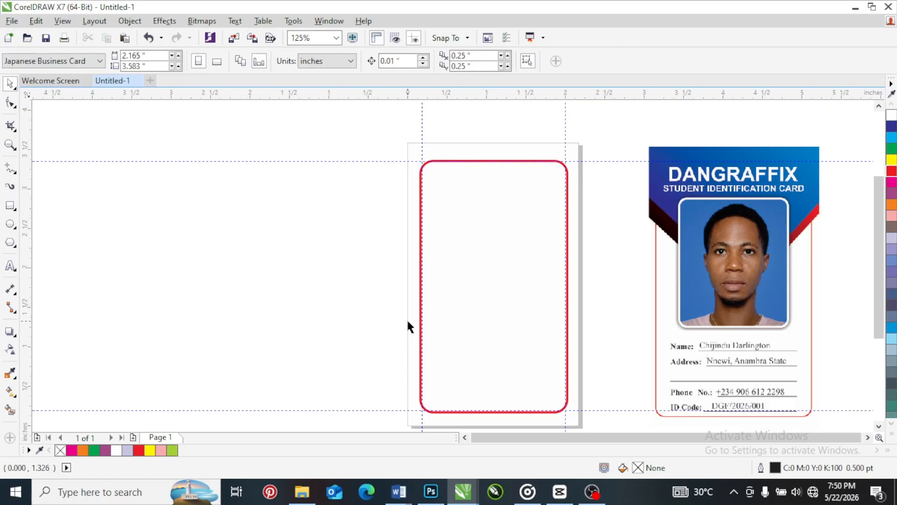
Try a rectangle about 2.417 by 1.742 inches beside the page, rotated to about 314°, and delete it
left_click(10, 205)
mouse_move(143, 177)
left_mouse_down()
mouse_move(306, 280)
mouse_move(335, 316)
left_mouse_up()
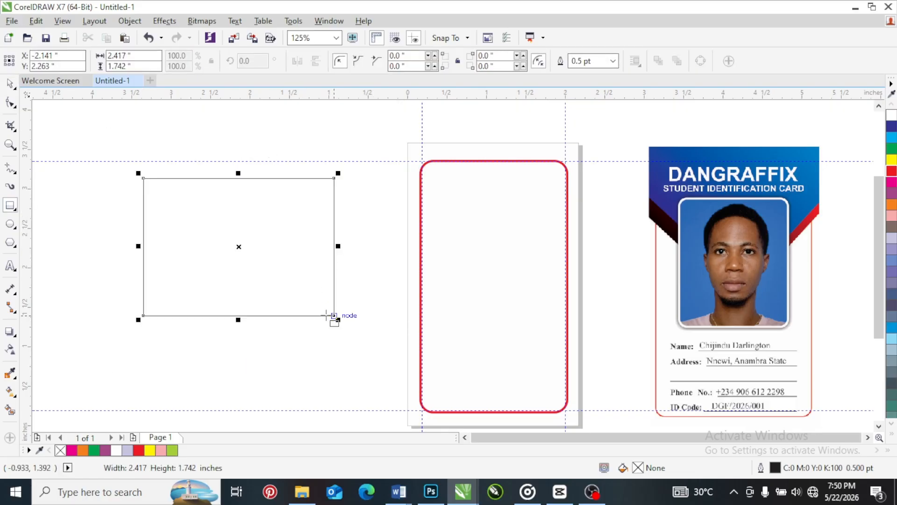
key("space")
left_click(225, 212)
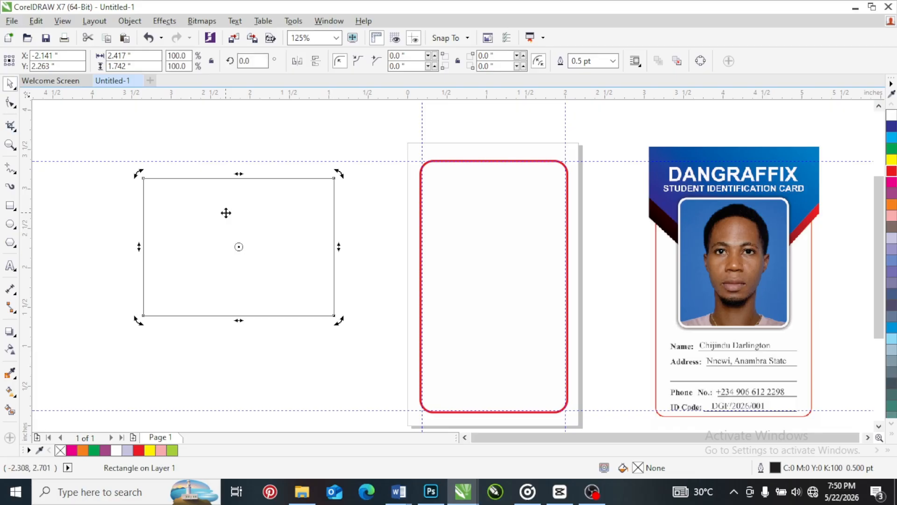
left_click_drag(340, 173, 327, 272)
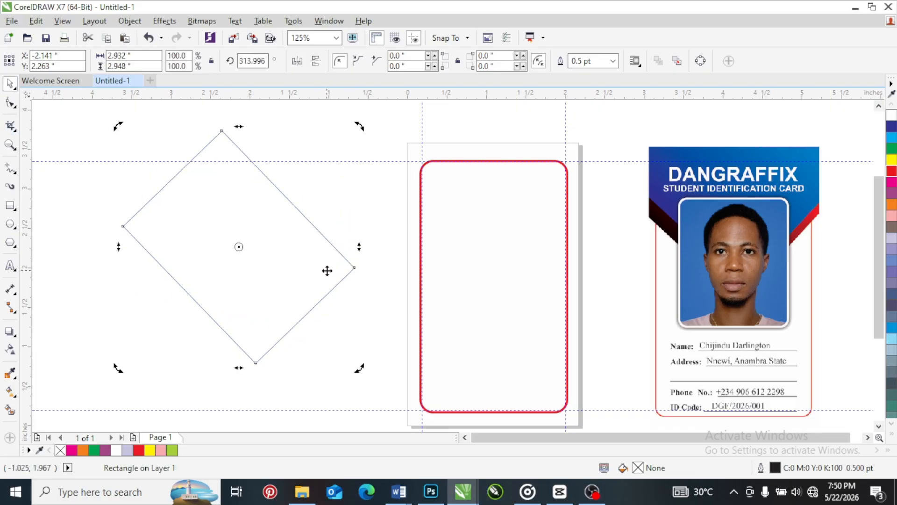
key("Delete")
left_click(10, 205)
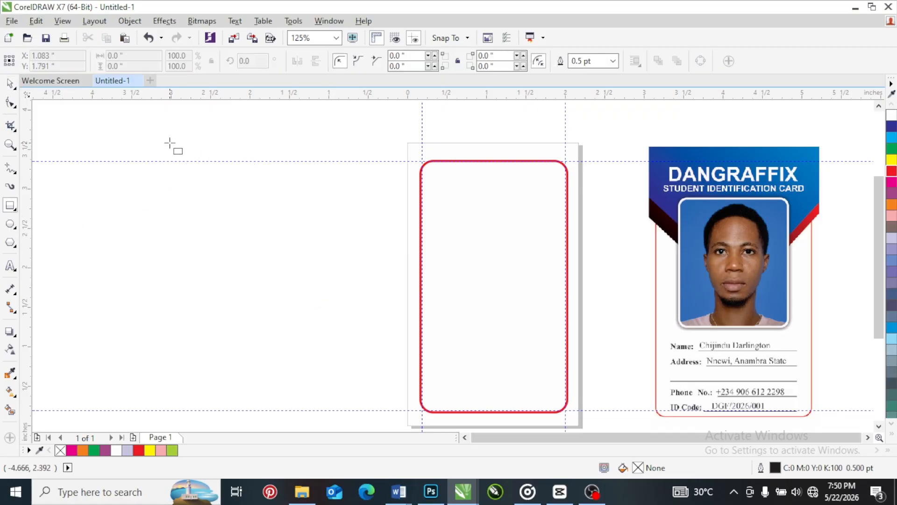
left_click_drag(170, 143, 356, 307)
key("Delete")
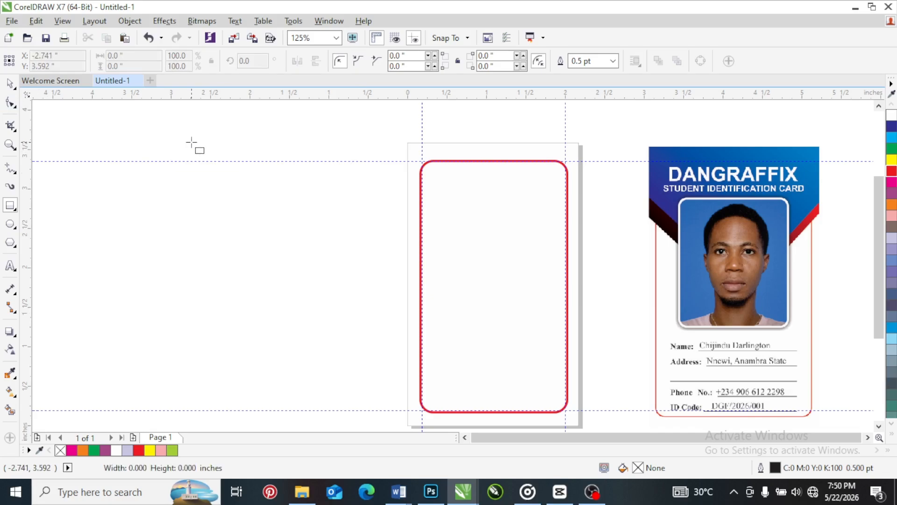
Draw a square about 2.017 inches per side left of the page, and delete the extra rectangle drawn over it
left_click_drag(191, 142, 350, 299)
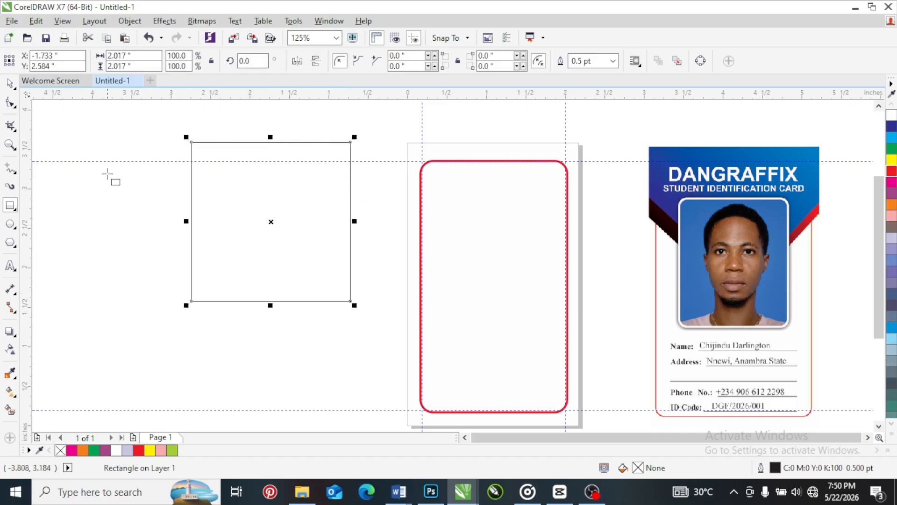
mouse_move(108, 148)
left_mouse_down()
mouse_move(137, 184)
mouse_move(252, 266)
mouse_move(141, 296)
mouse_move(251, 254)
mouse_move(278, 346)
mouse_move(155, 330)
mouse_move(270, 292)
left_mouse_up()
key("Delete")
key("space")
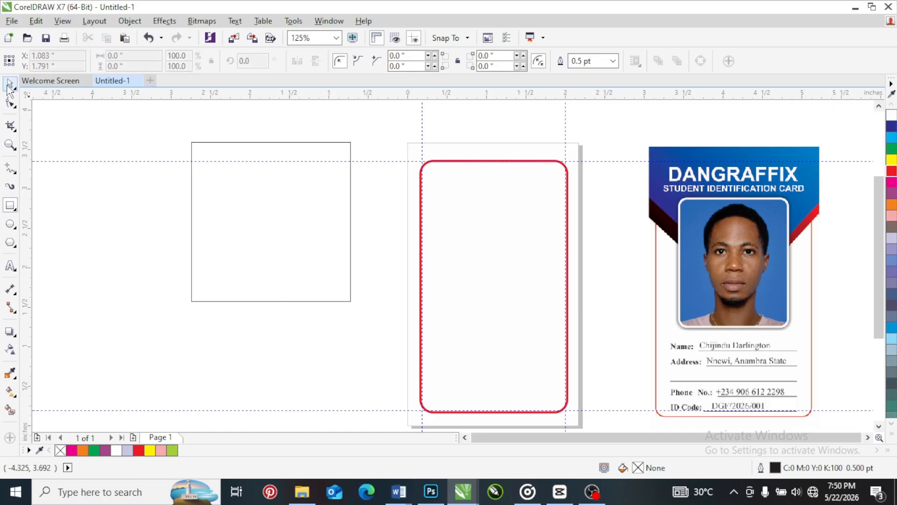
Rotate the square to about 320° and place it over the card's top edge with one corner pointing down
left_click(336, 221)
left_click(337, 222)
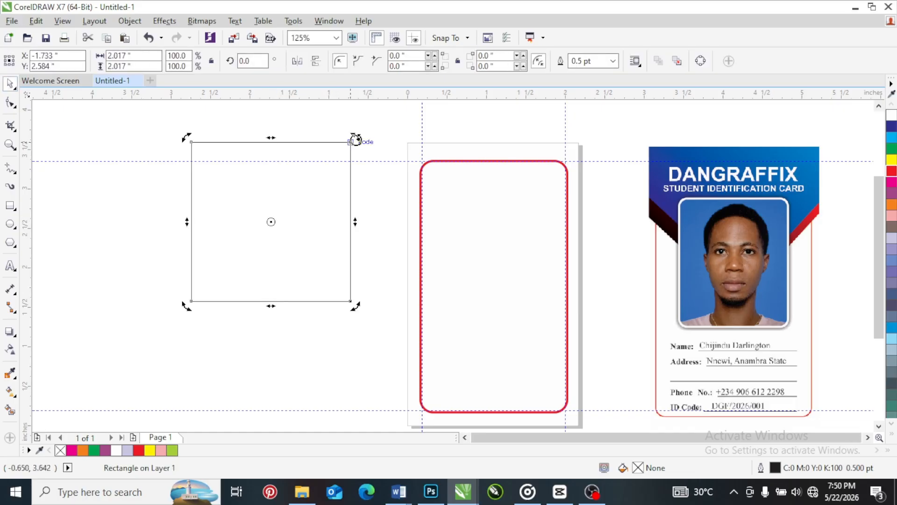
left_click_drag(355, 139, 436, 180)
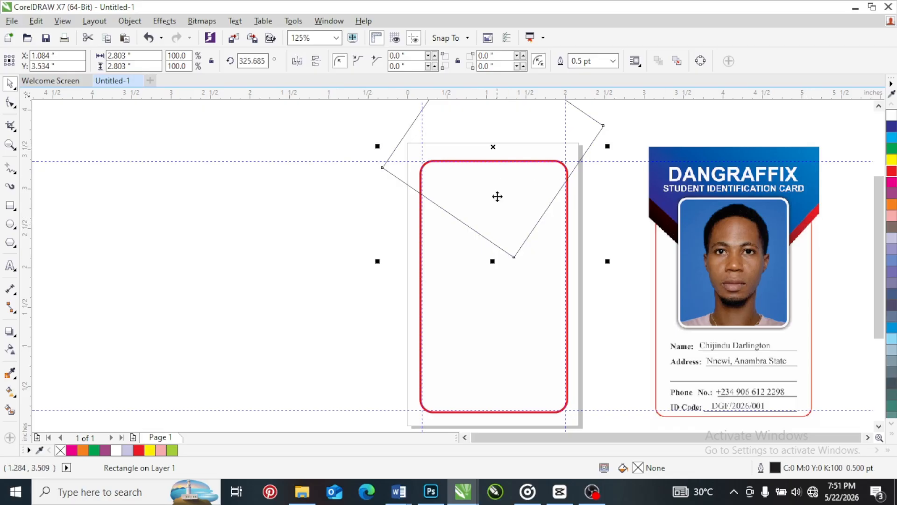
left_click(522, 203)
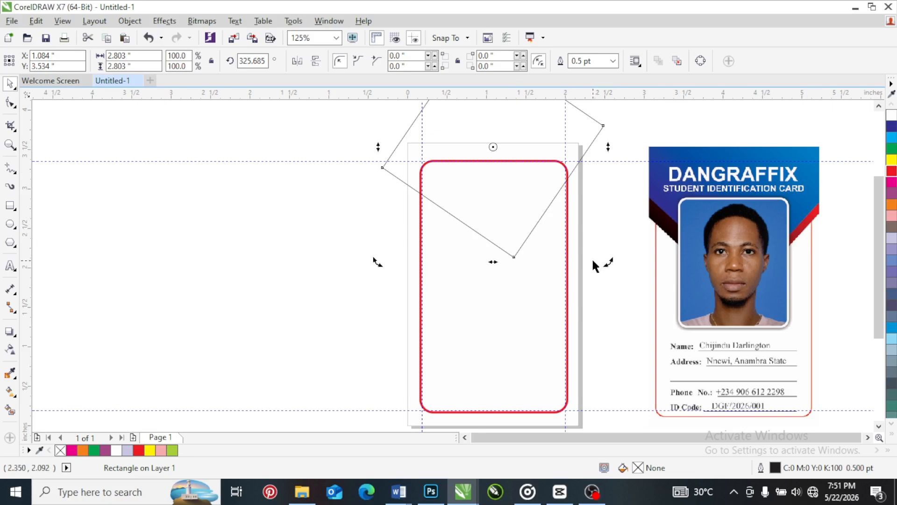
left_click_drag(605, 262, 593, 269)
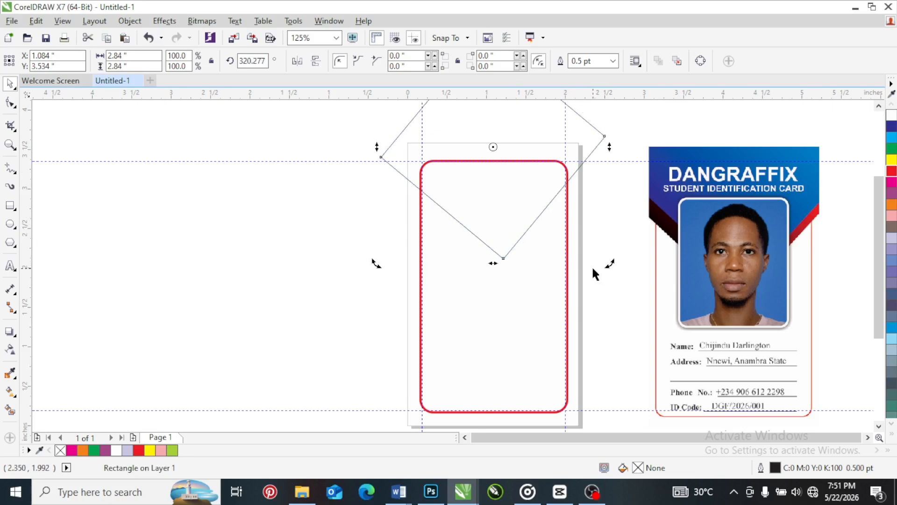
left_click(502, 196)
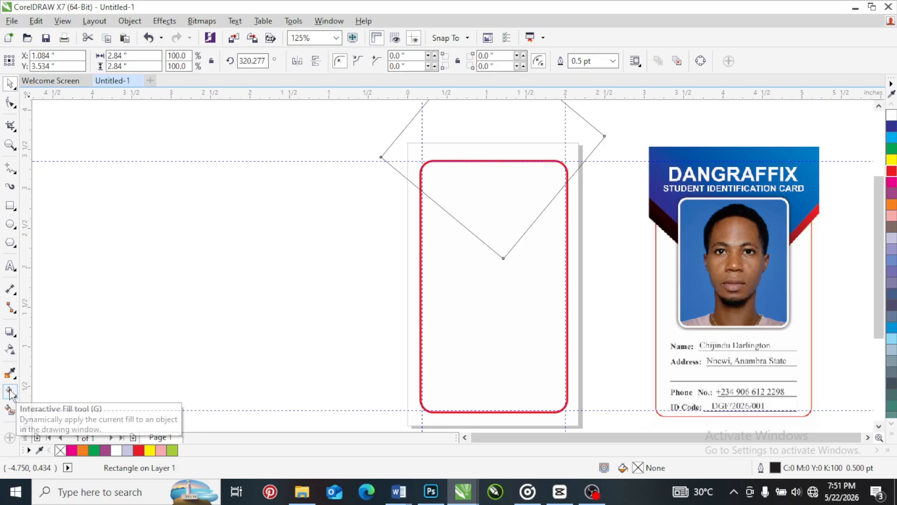
Apply a linear black-to-white fountain fill to the rotated square with the Interactive Fill tool, running from its upper right to lower left edge
left_click(10, 391)
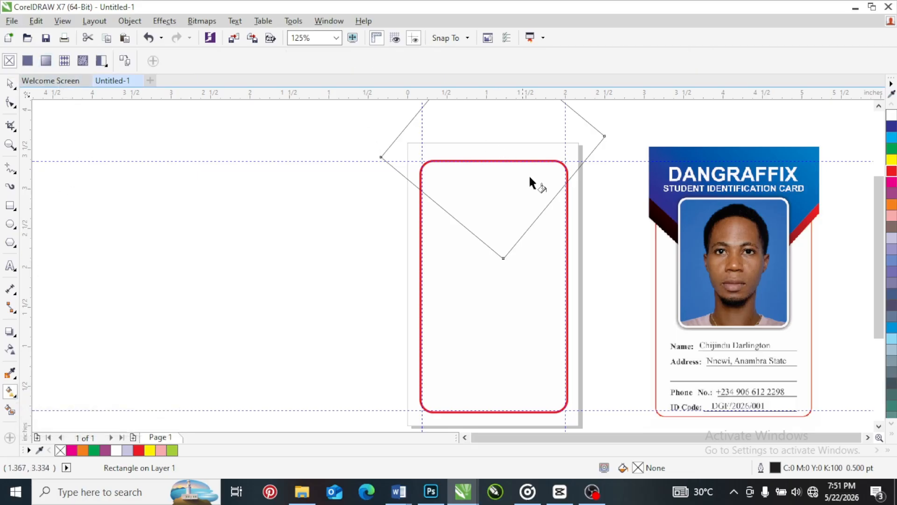
scroll(395, 267, "down", 2)
scroll(458, 191, "up", 2)
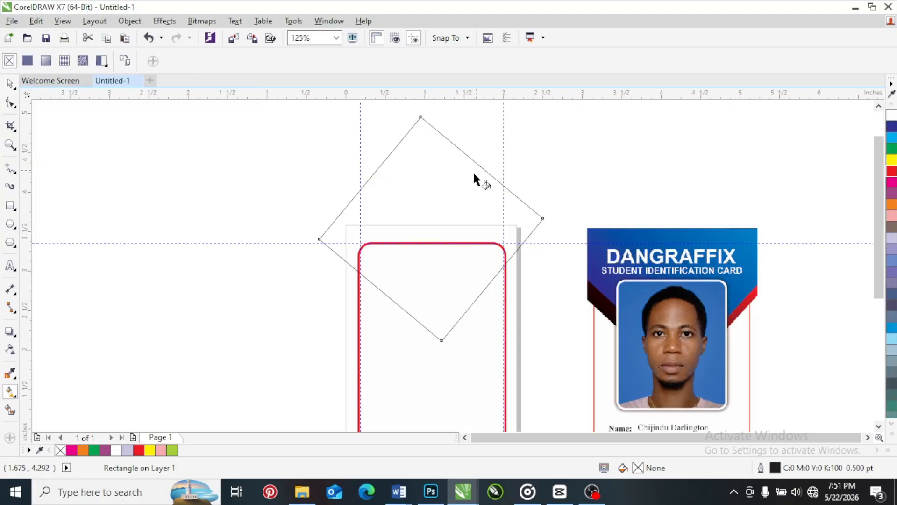
left_click_drag(480, 168, 374, 282)
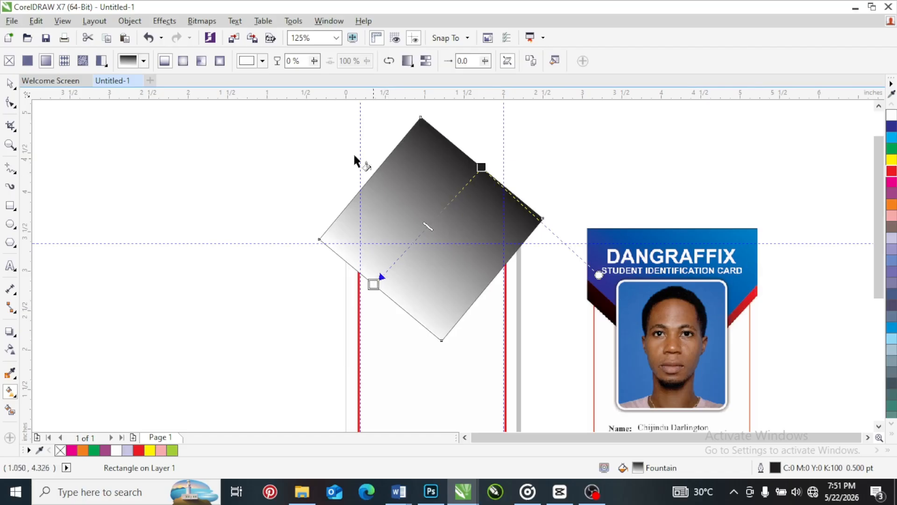
Remove the fountain fill from the rotated square over the card
left_click(9, 61)
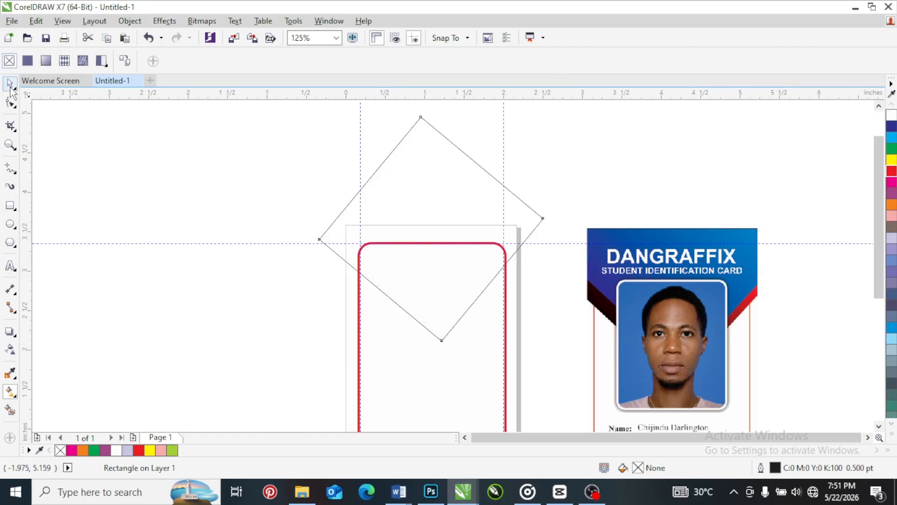
left_click(10, 84)
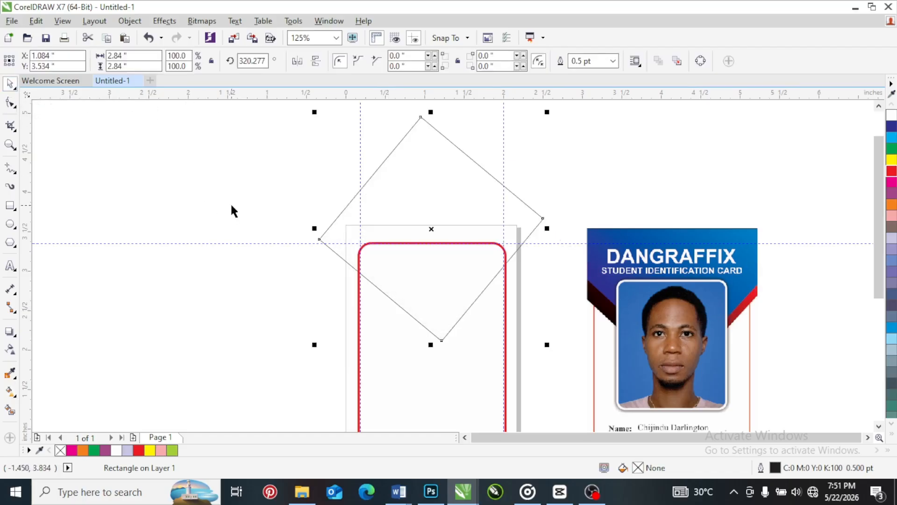
key("ctrl+z")
key("ctrl+z")
Reapply a linear black-to-white fountain fill to the rotated square, running from its upper right edge to its lower left edge
left_click(10, 391)
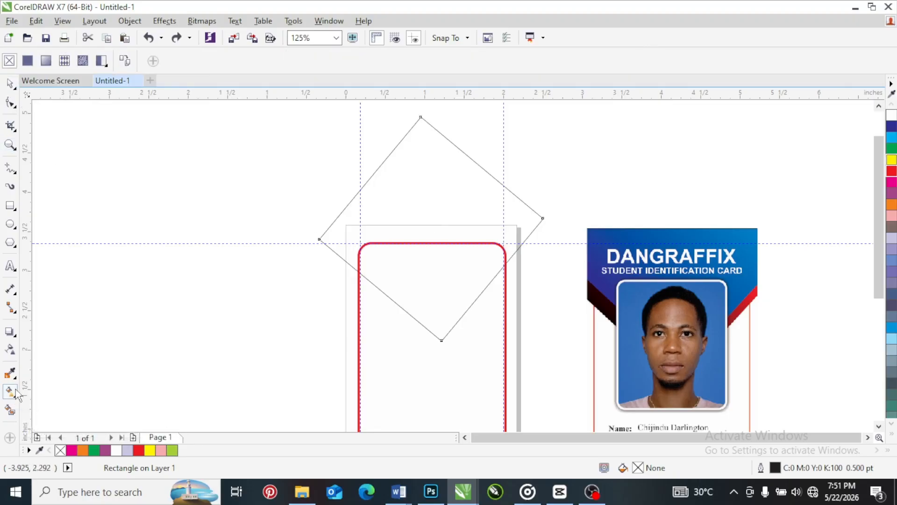
left_click(47, 61)
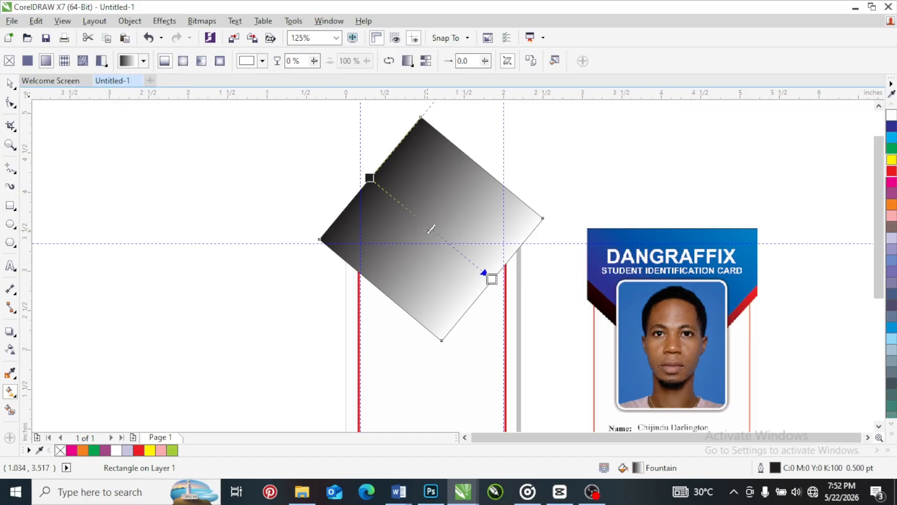
left_click(182, 62)
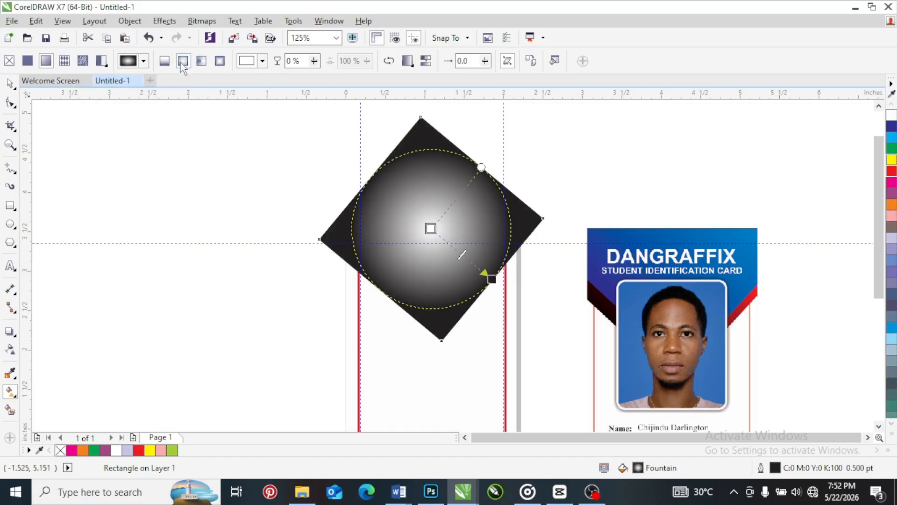
left_click(203, 63)
left_click(167, 65)
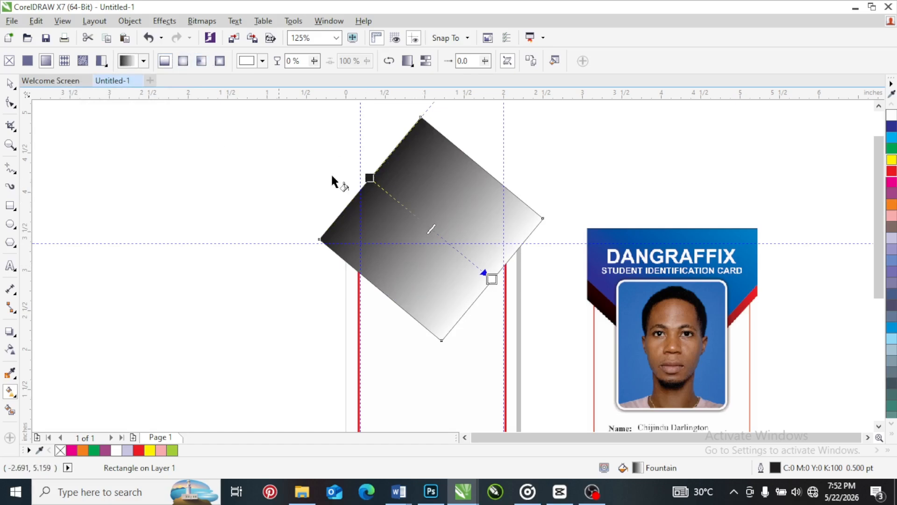
left_click_drag(370, 178, 481, 175)
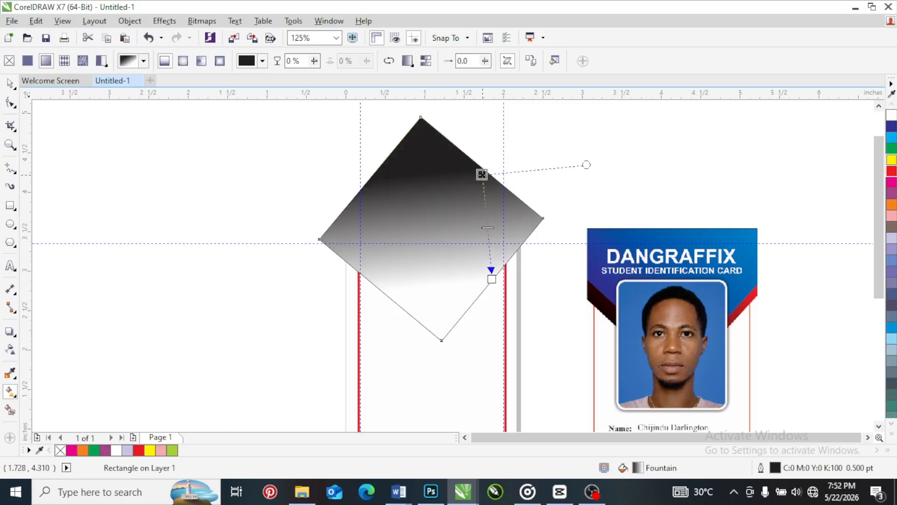
left_click_drag(491, 279, 390, 298)
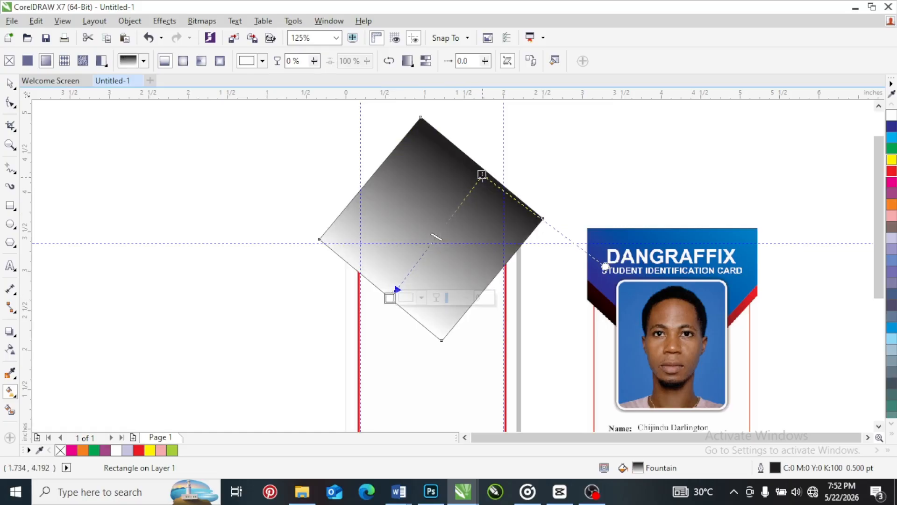
Set the gradient's start colour at the square's upper right edge to red
left_click(482, 175)
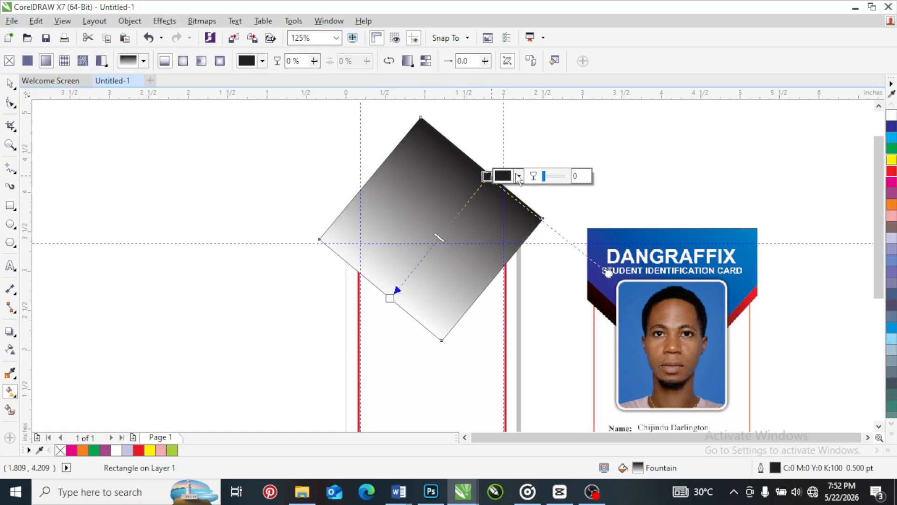
left_click(518, 176)
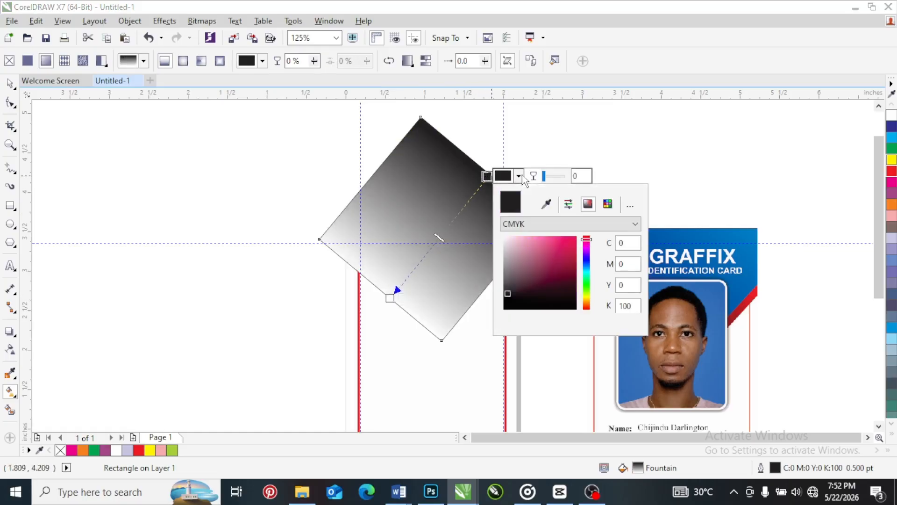
left_click(545, 206)
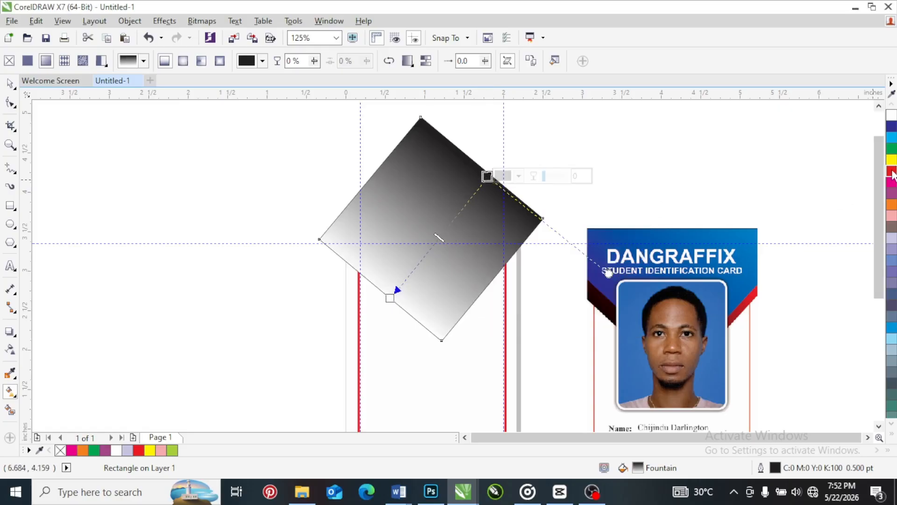
left_click(892, 172)
Set the gradient's end colour at the square's lower left edge to the deepest black in the palette
left_click(390, 297)
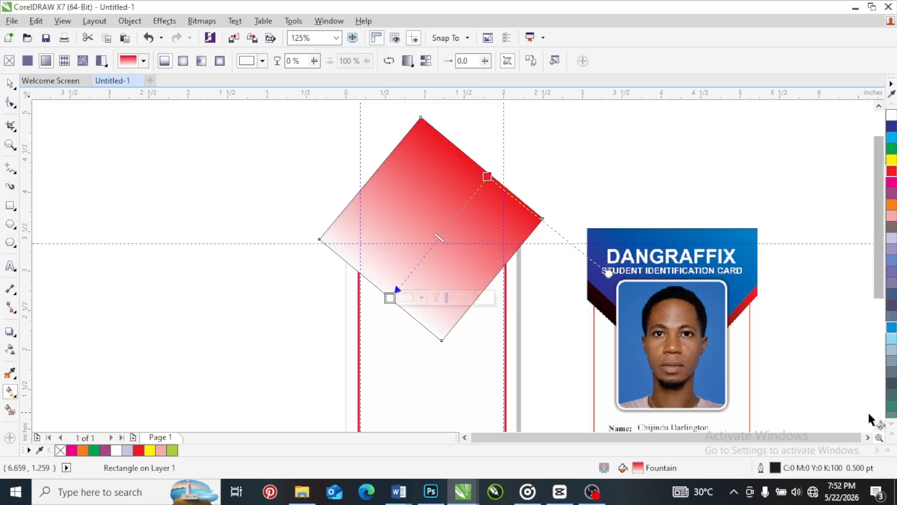
left_click(892, 435)
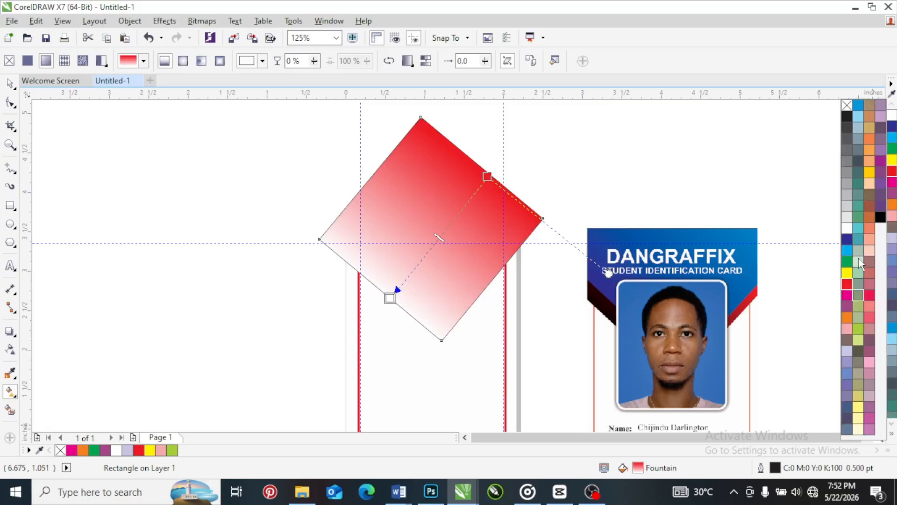
left_click(848, 118)
left_click(848, 120)
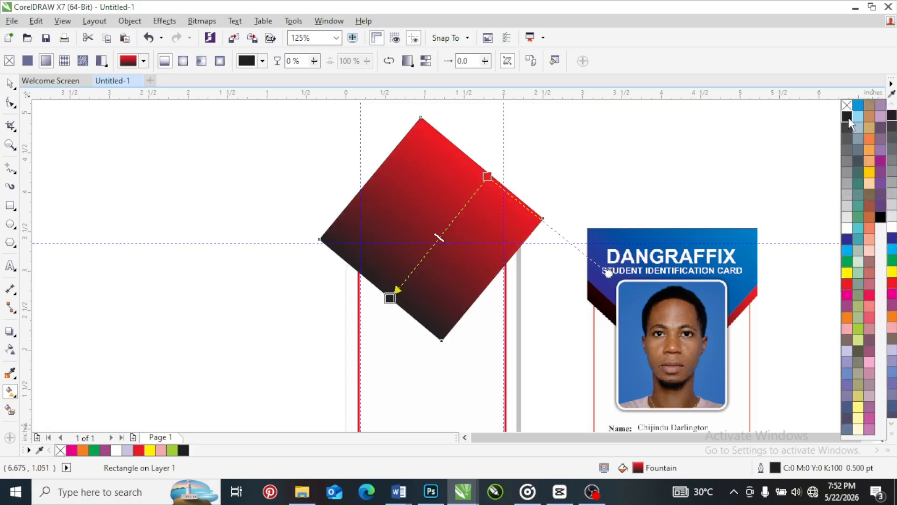
left_click(880, 219)
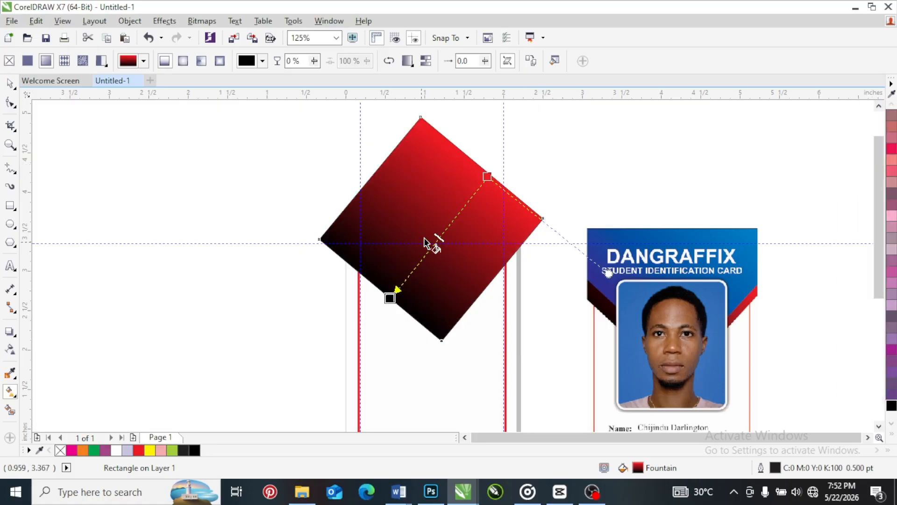
Remove the outline from the red-to-black rotated square
key("space")
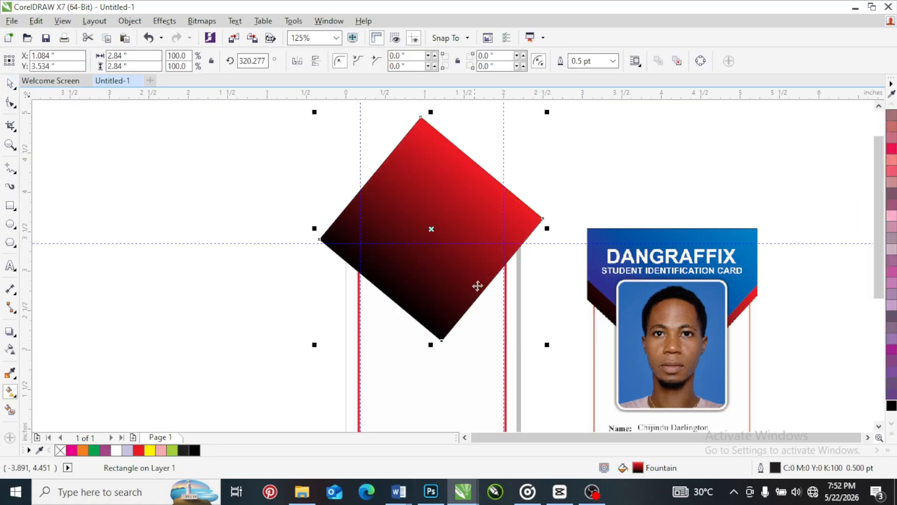
scroll(473, 303, "up", 5)
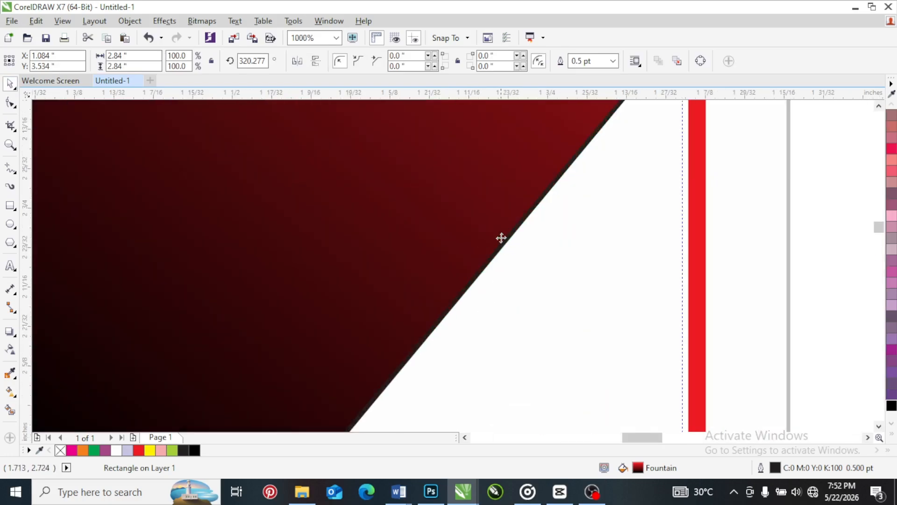
scroll(500, 236, "up", 3)
scroll(528, 251, "down", 6)
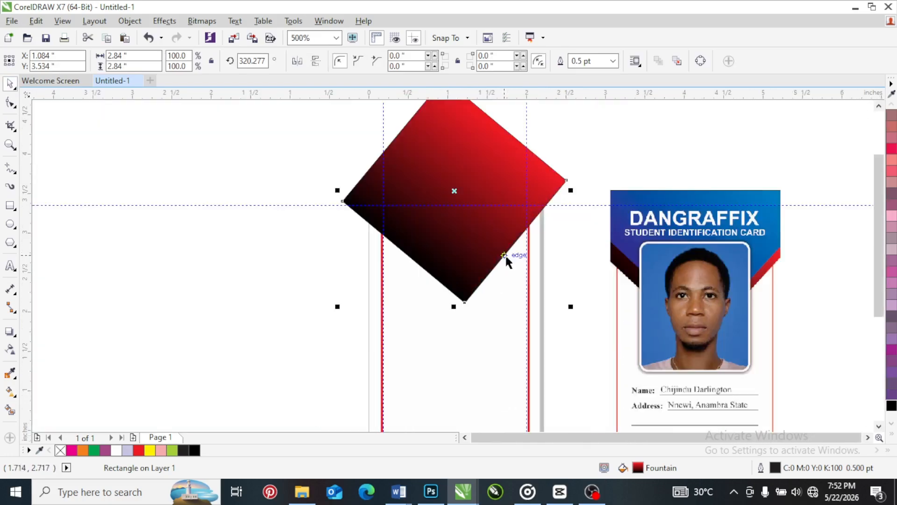
left_click(891, 435)
right_click(846, 105)
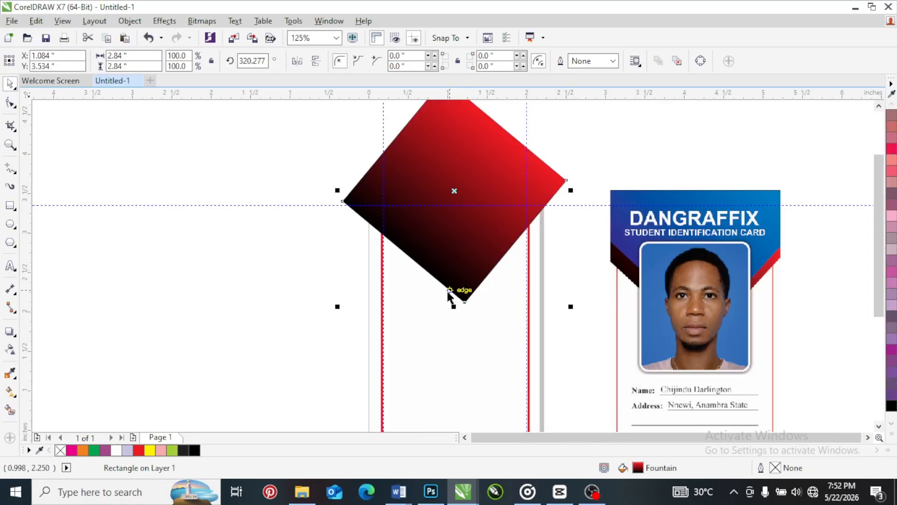
Add the artistic text POWERCLIP in Arial 24 pt to the left of the rotated square
scroll(440, 238, "down", 1)
scroll(460, 193, "up", 1)
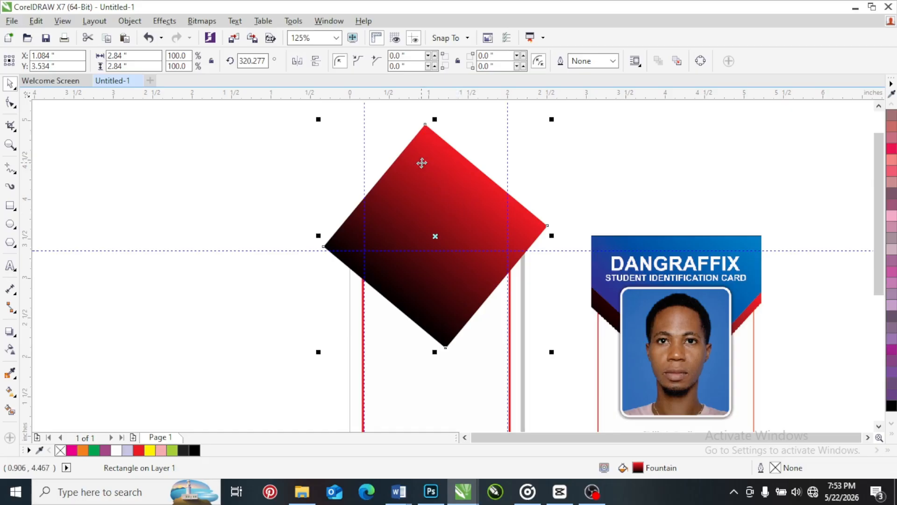
left_click(9, 267)
left_click(147, 187)
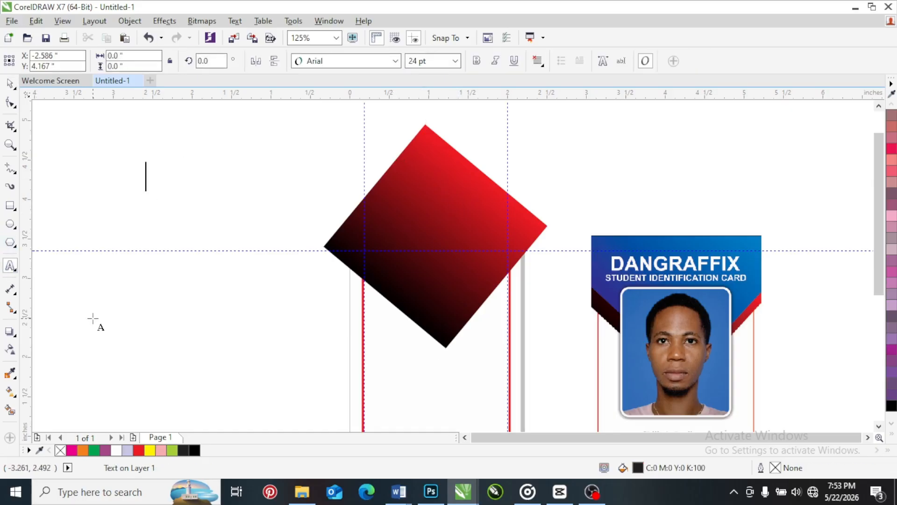
key("BackSpace")
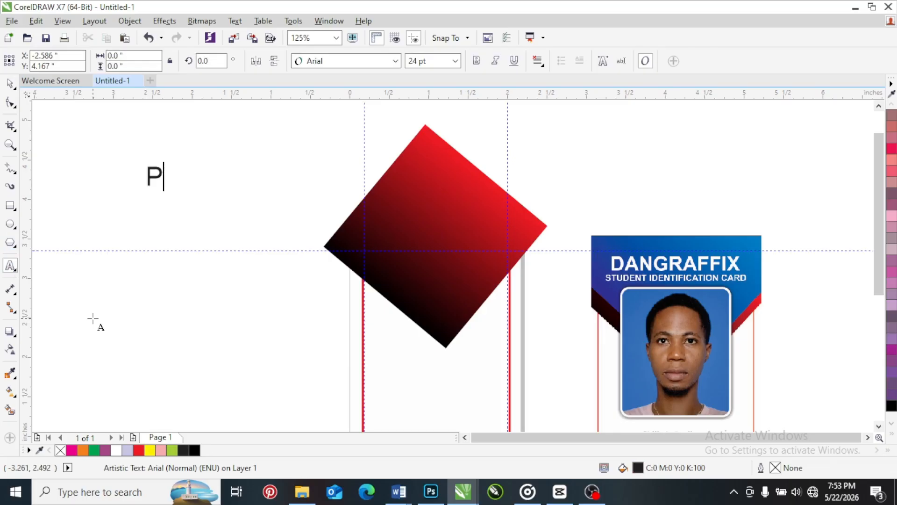
type("OWERCLIP")
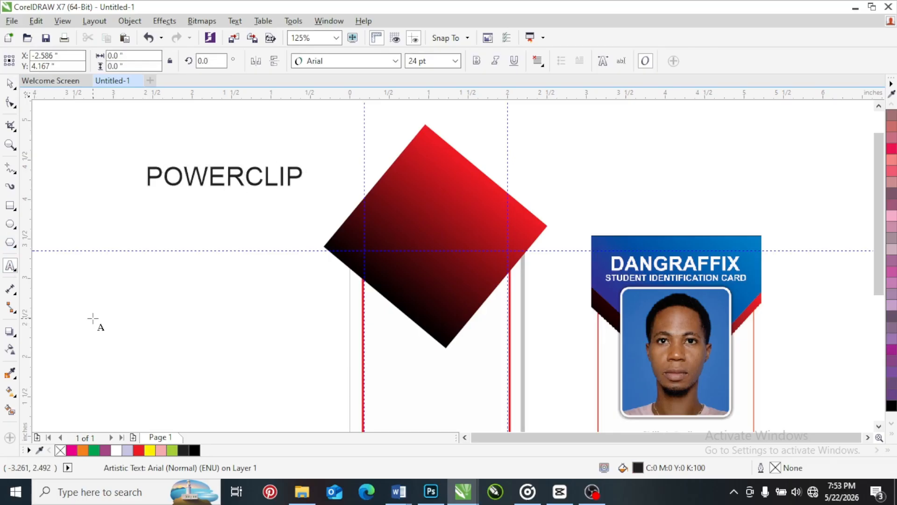
key("ctrl+space")
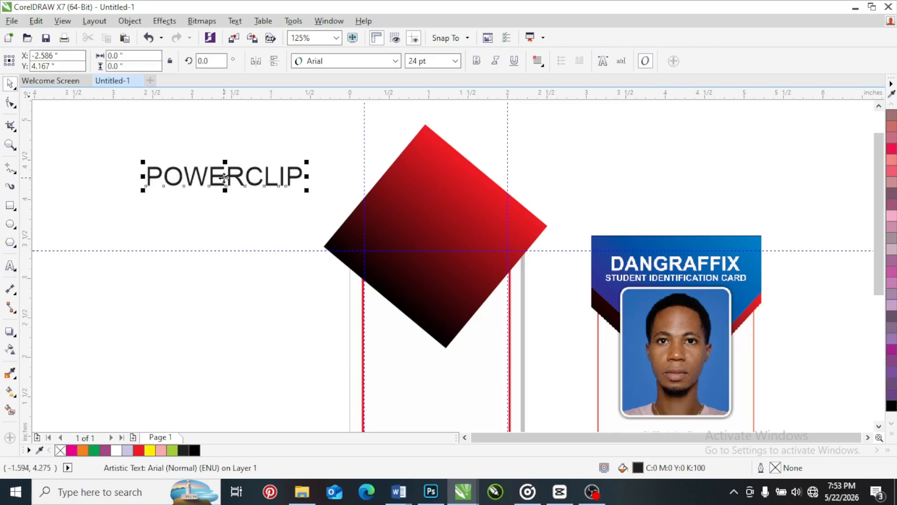
Move the POWERCLIP text farther left of the square, and shift the square slightly up and left over the card
left_click_drag(220, 172, 165, 139)
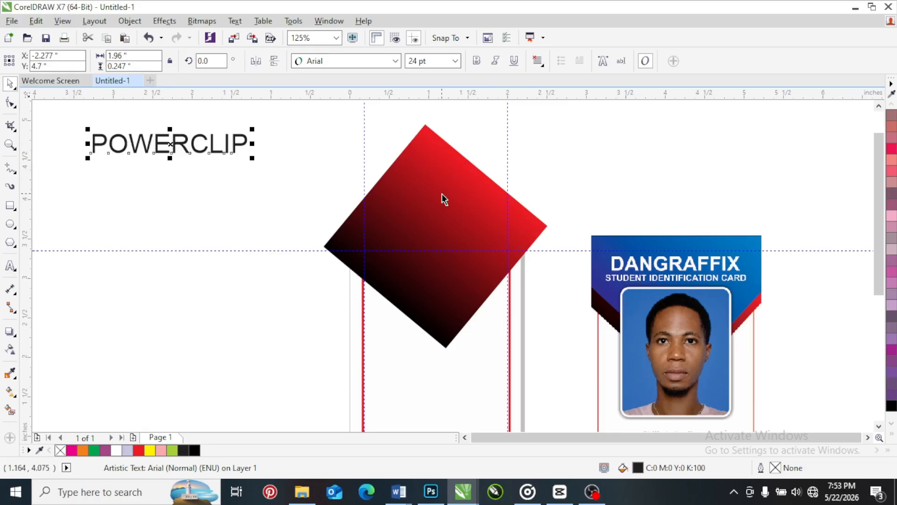
left_click_drag(442, 193, 436, 190)
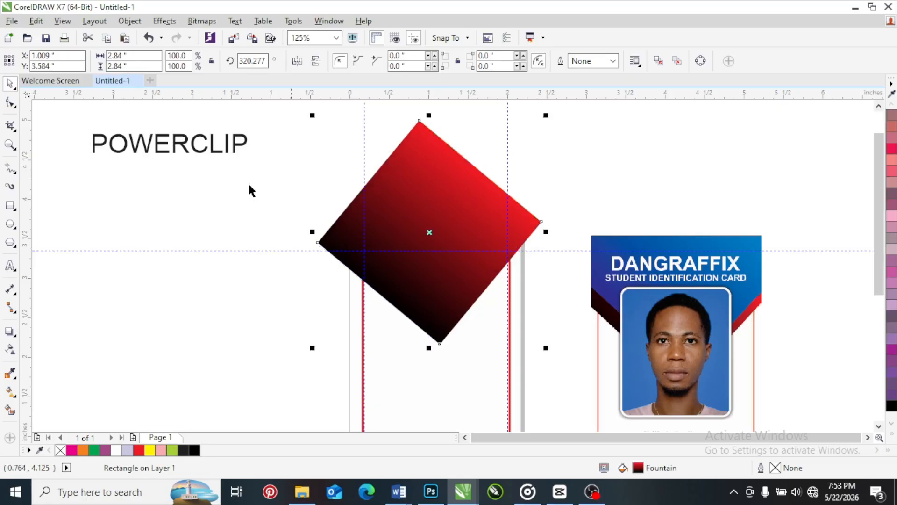
left_click_drag(177, 142, 227, 190)
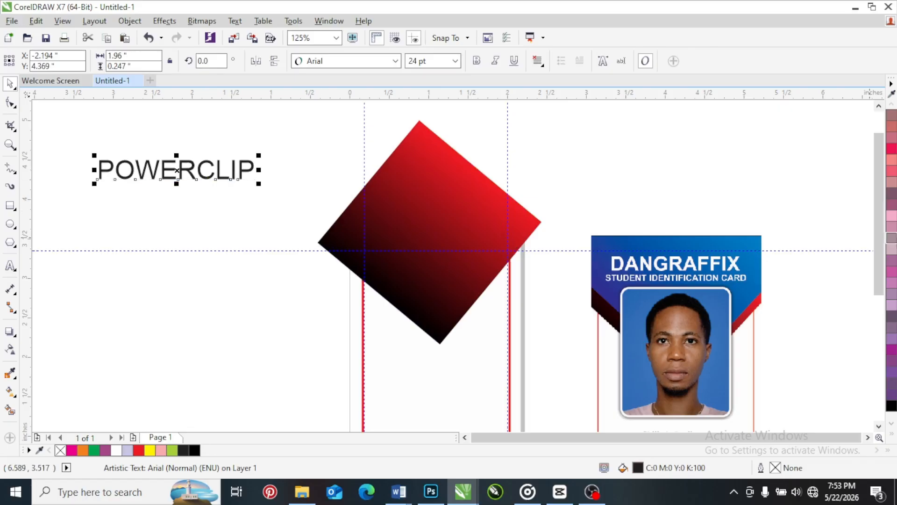
Move the gradient square off the card to just below the POWERCLIP text, and select the card's rounded red-bordered rectangle
scroll(381, 191, "down", 2)
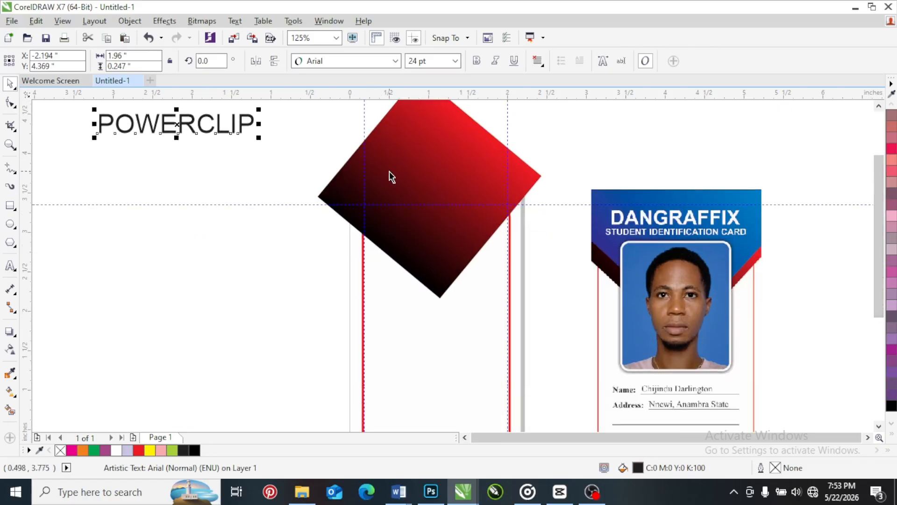
left_click(443, 178)
left_click_drag(442, 178, 247, 233)
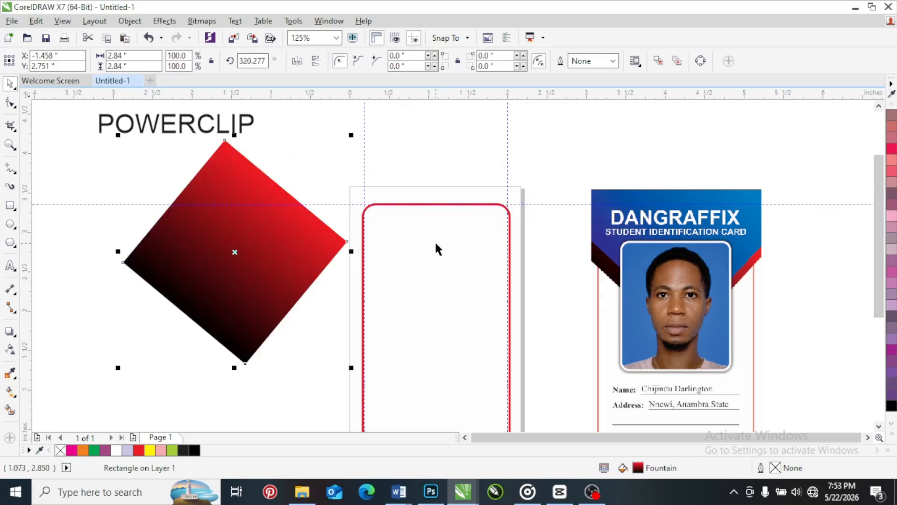
left_click(424, 230)
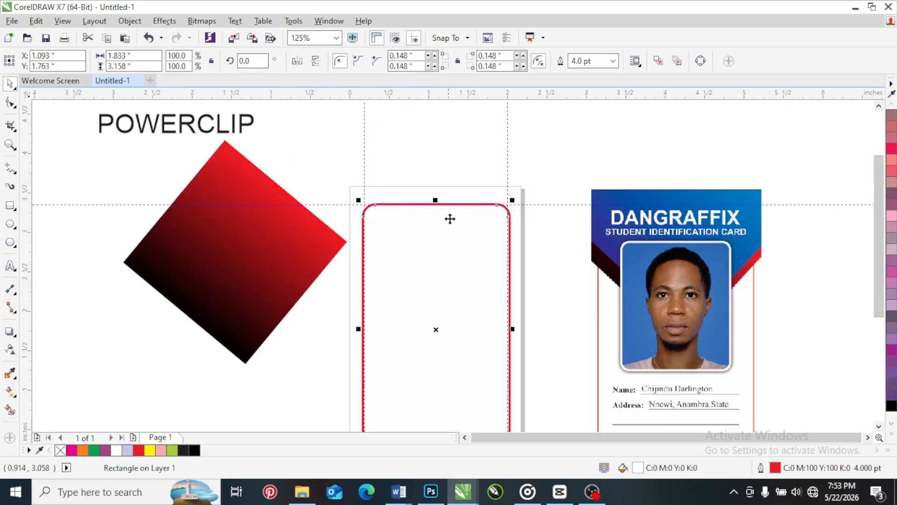
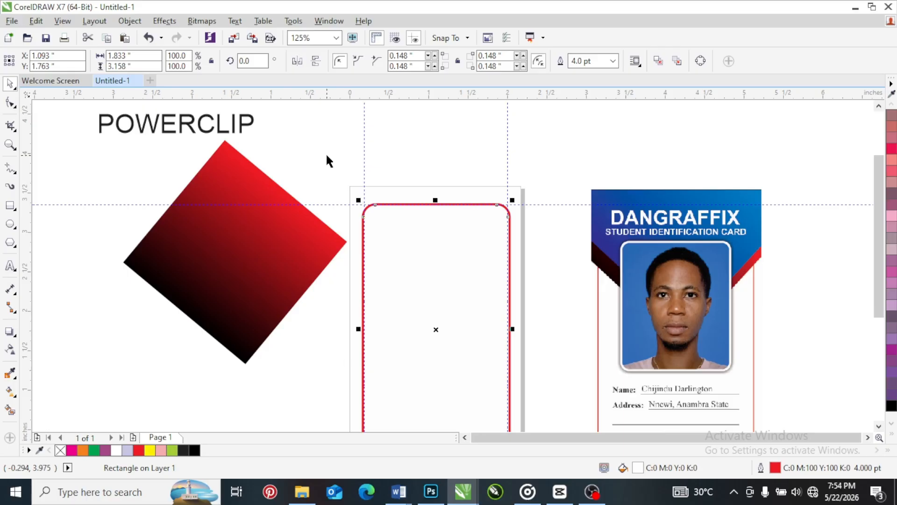
Stretch the red-bordered rounded rectangle upward beyond the page's top edge to a height of about 3.94 inches
left_click(392, 170)
left_click(408, 236)
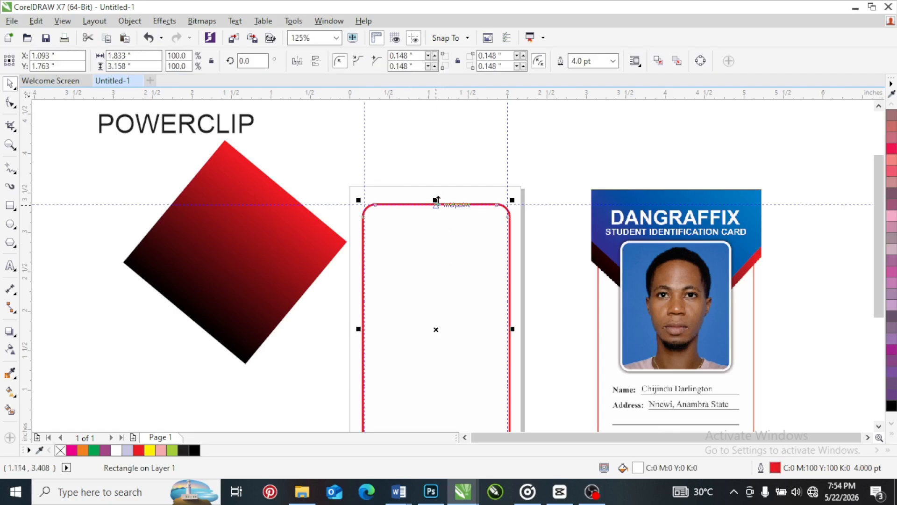
left_click_drag(436, 200, 435, 142)
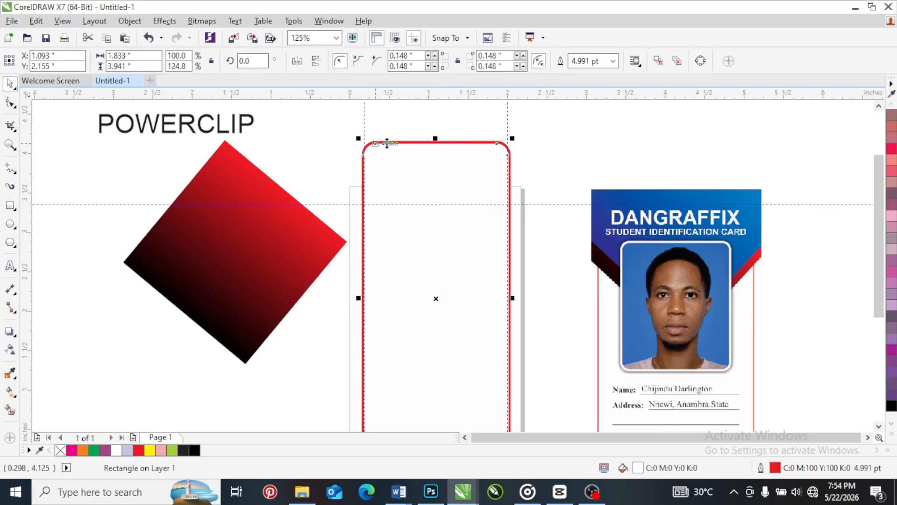
left_click(518, 192)
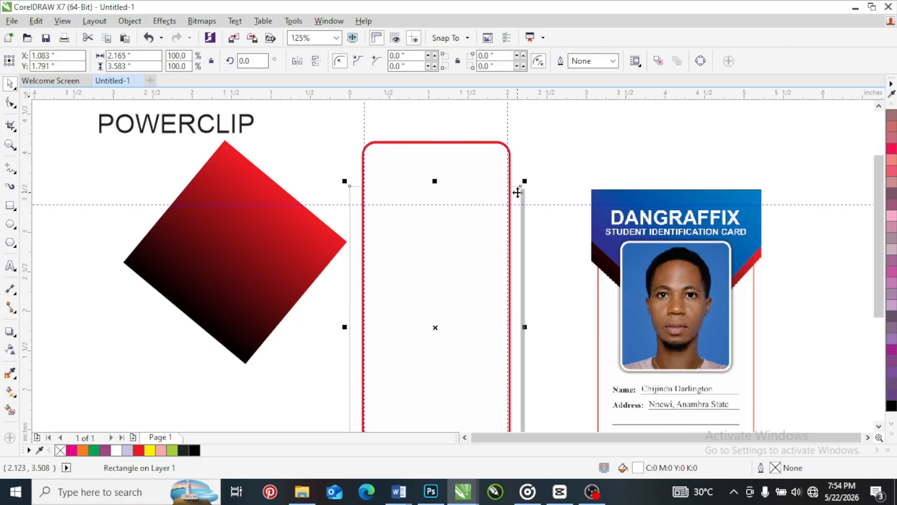
left_click(531, 150)
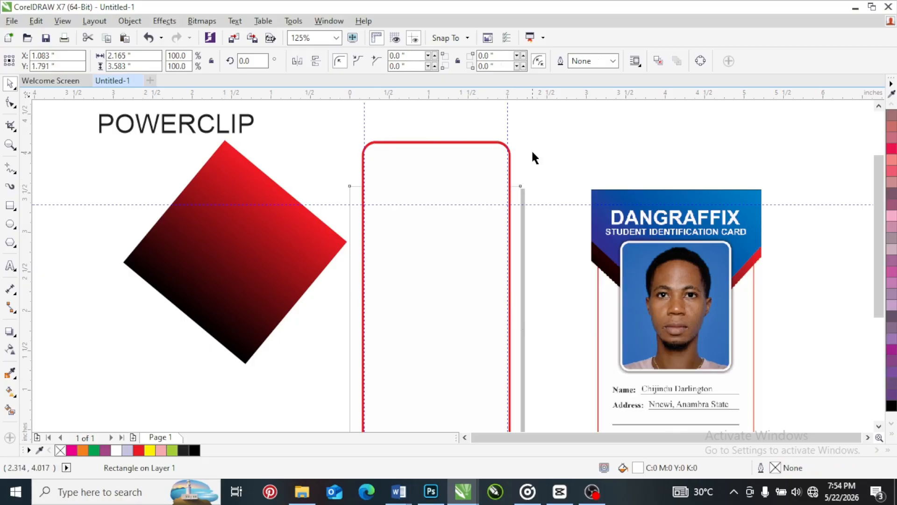
PowerClip the stretched rounded rectangle inside the page-sized background rectangle
left_click(452, 155)
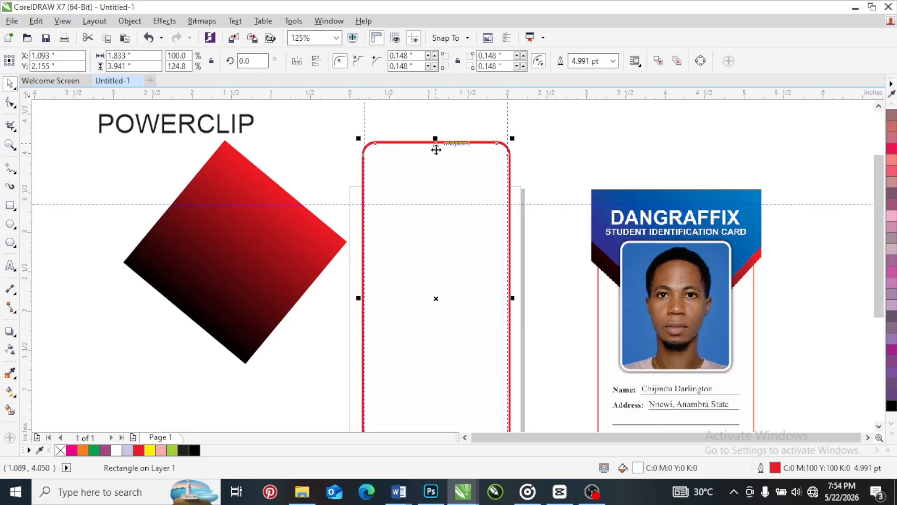
right_click(433, 152)
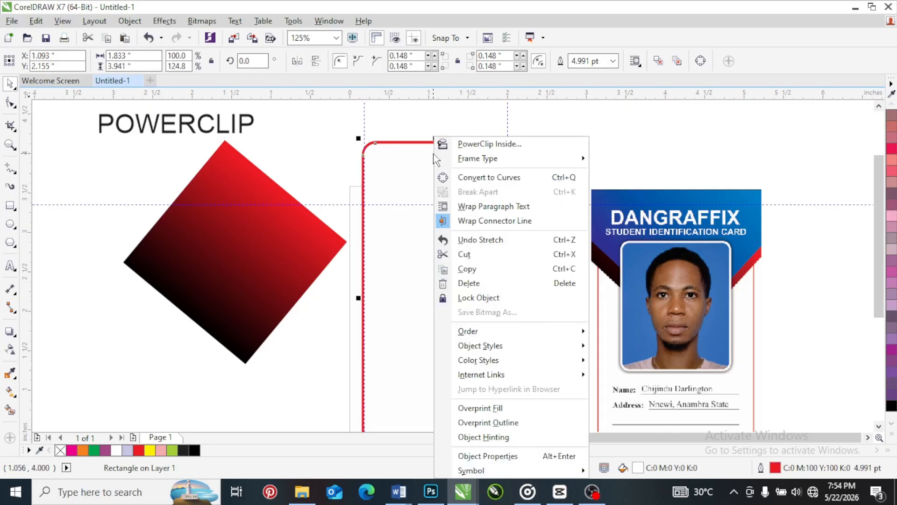
left_click(471, 145)
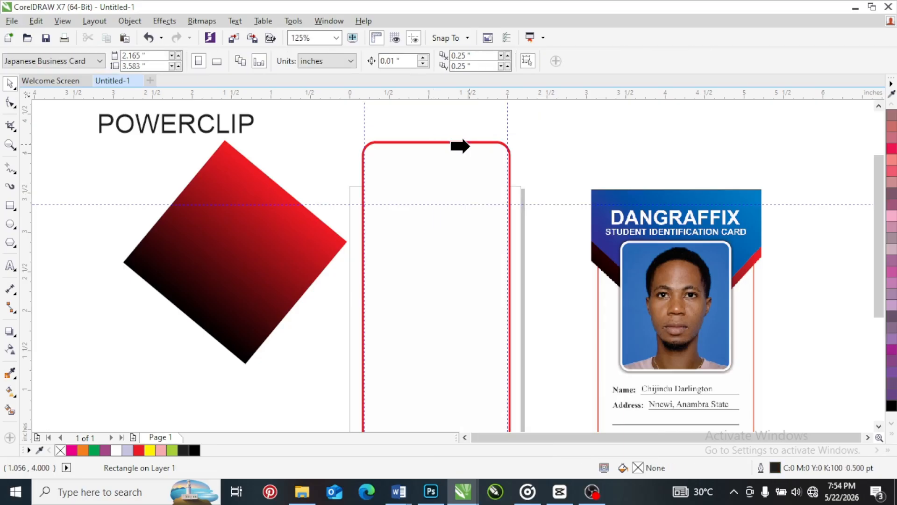
left_click(514, 193)
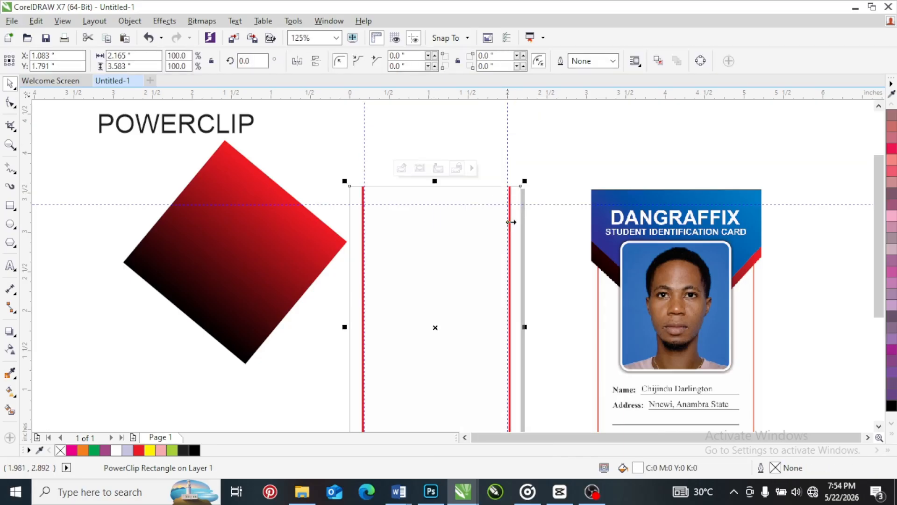
left_click(545, 150)
scroll(411, 201, "down", 3)
scroll(414, 197, "up", 3)
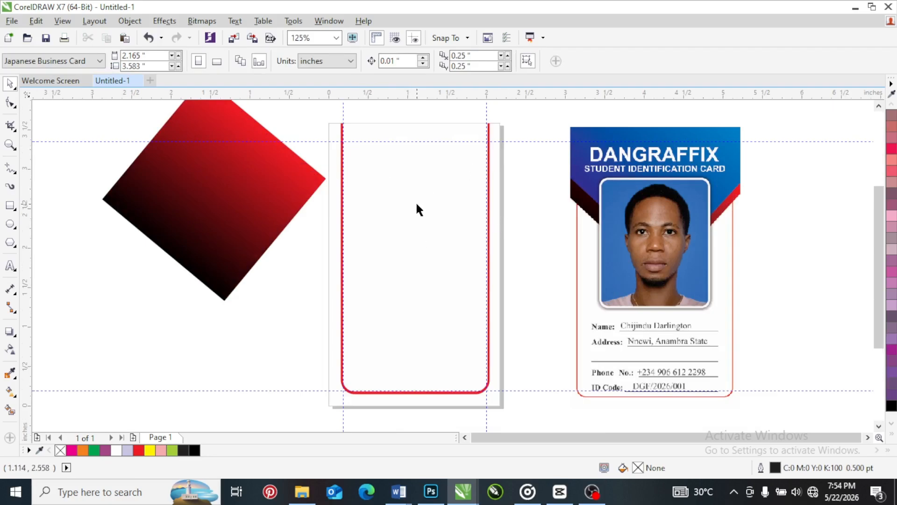
Fill the page-sized PowerClip rectangle with Powder Blue and reposition it roughly over the page
left_click_drag(416, 206, 288, 236)
left_click_drag(306, 283, 418, 250)
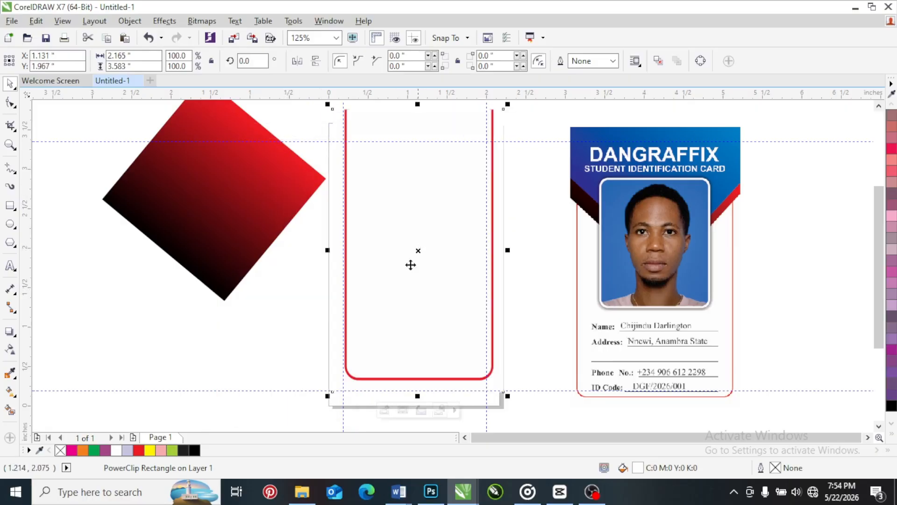
left_click(128, 450)
left_click_drag(378, 207, 358, 233)
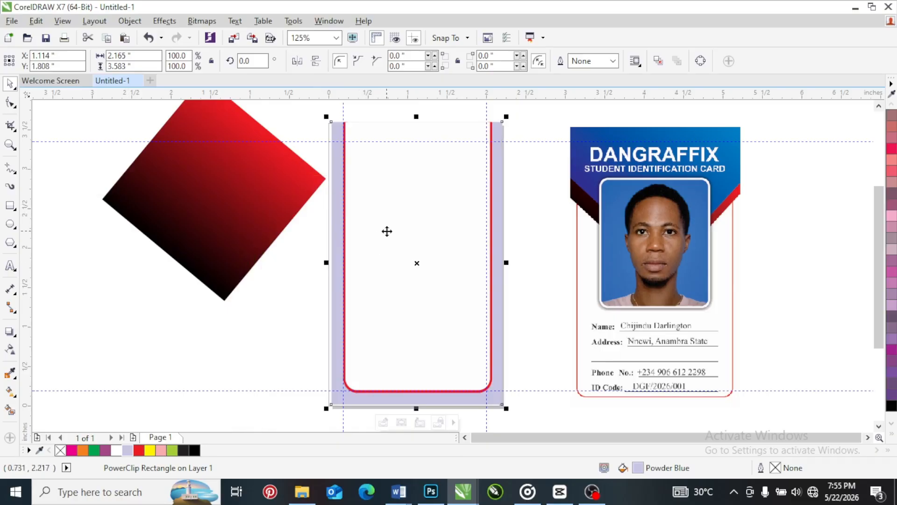
left_click_drag(386, 232, 134, 236)
left_click_drag(394, 236, 367, 208)
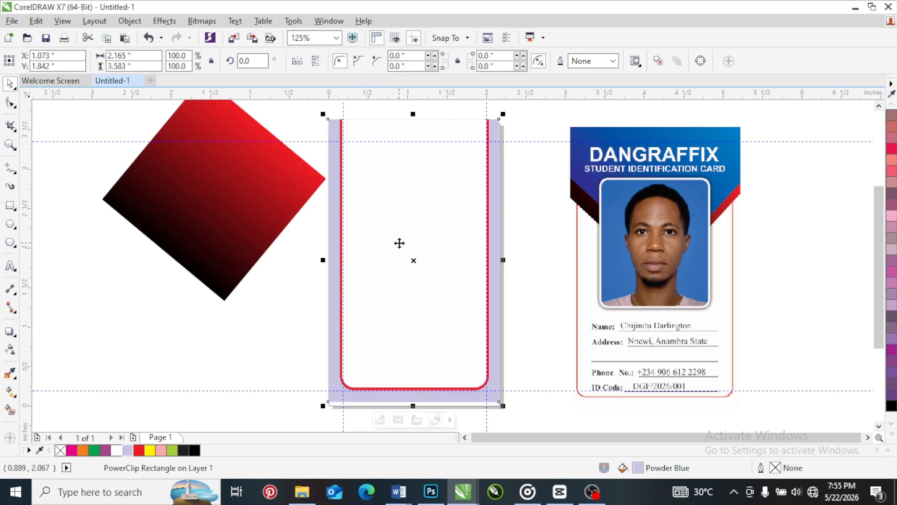
Open the PowerClip for editing and move the rounded rectangle so it overhangs the left edge of its frame
right_click(386, 188)
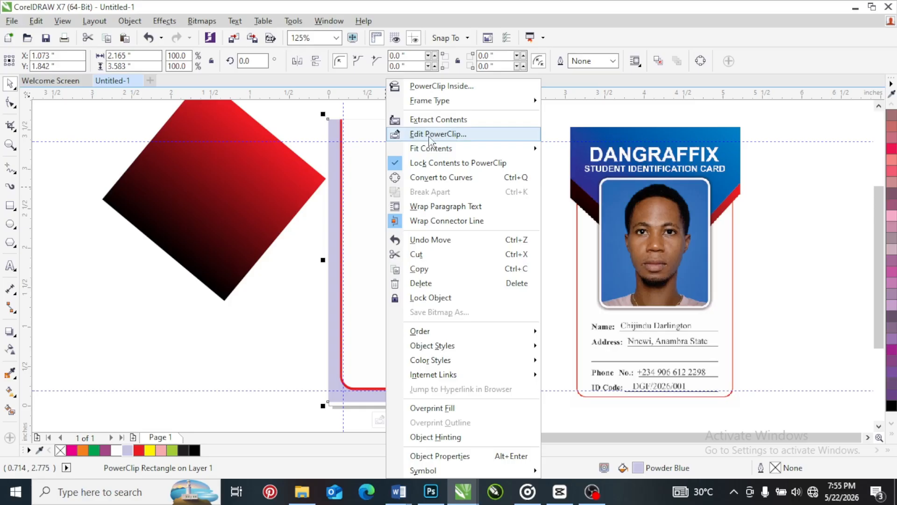
left_click(363, 164)
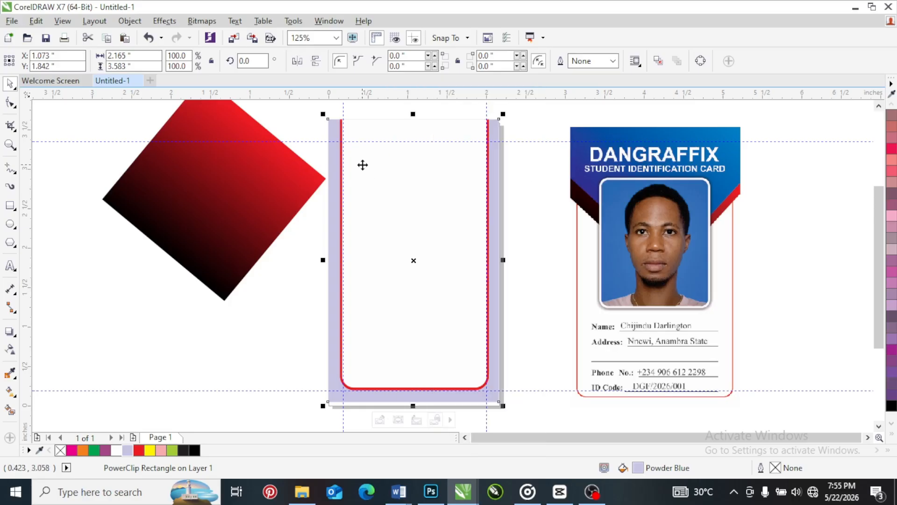
left_click_drag(403, 201, 425, 194)
right_click(425, 197)
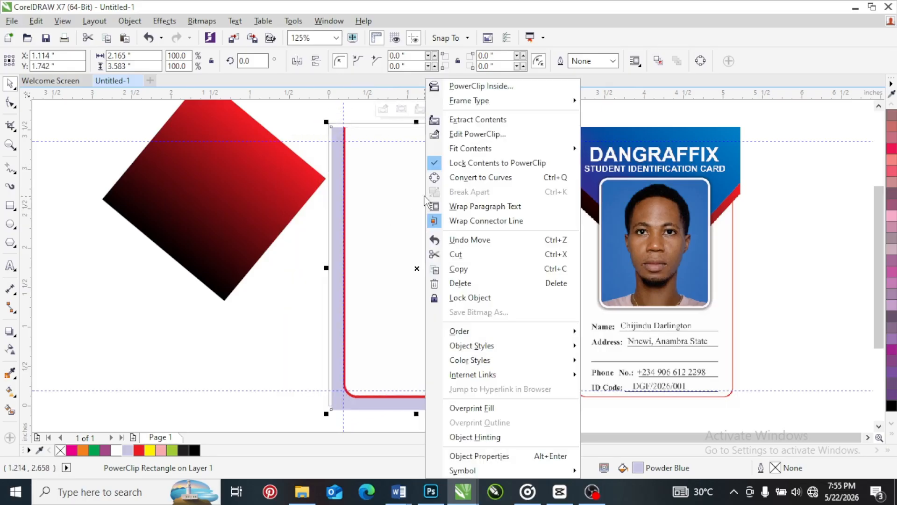
left_click(473, 134)
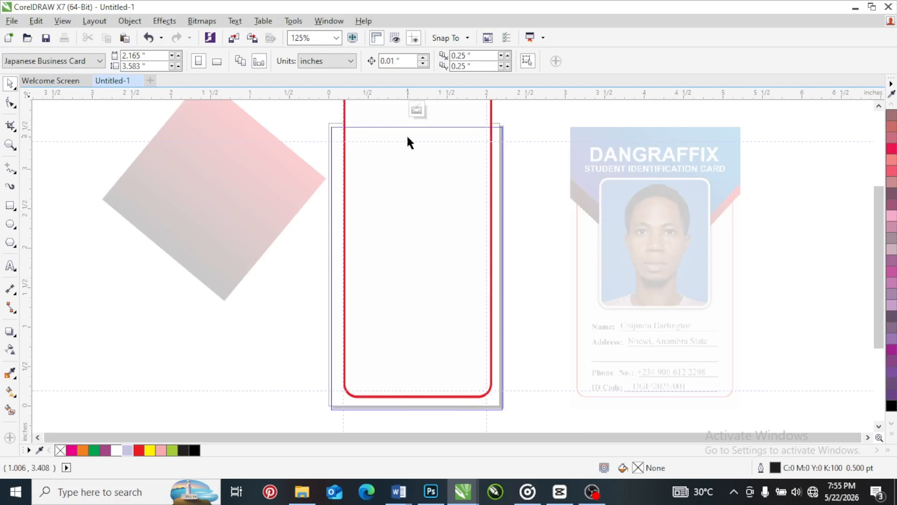
left_click_drag(417, 250, 175, 277)
left_click_drag(188, 316, 412, 295)
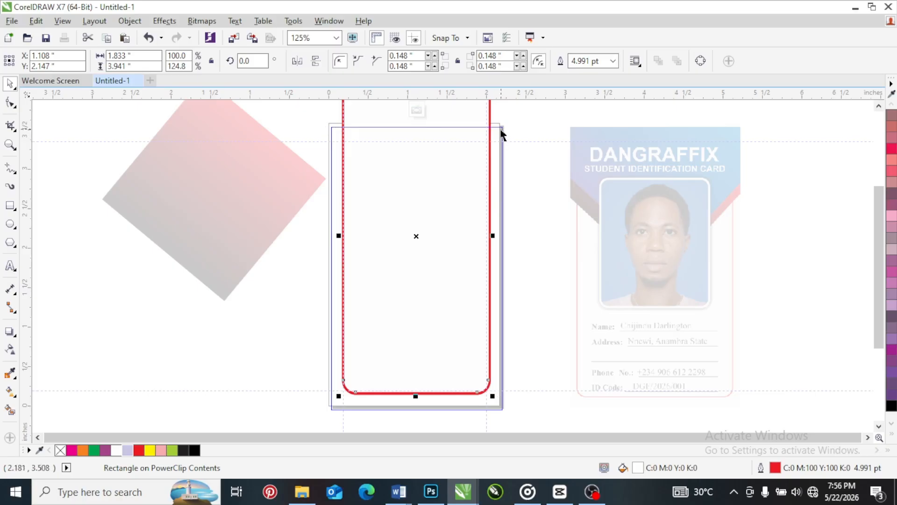
left_click_drag(442, 175, 360, 202)
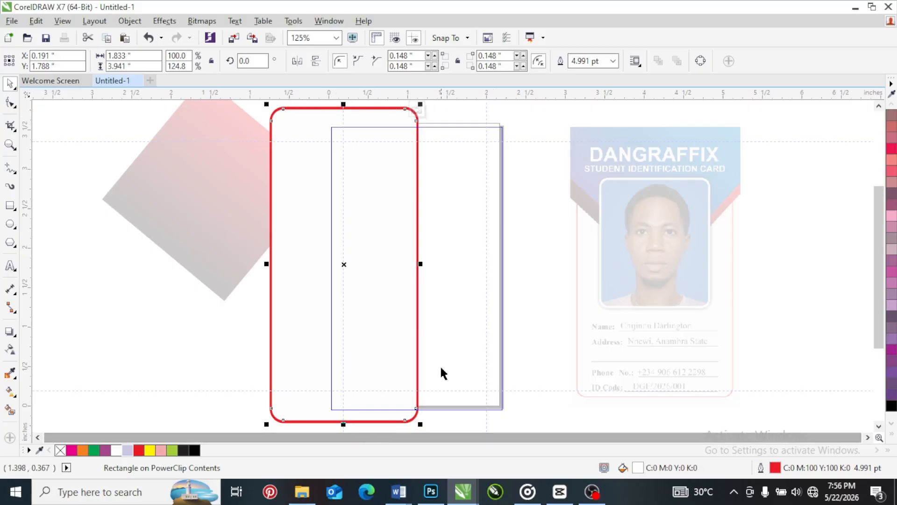
right_click(446, 171)
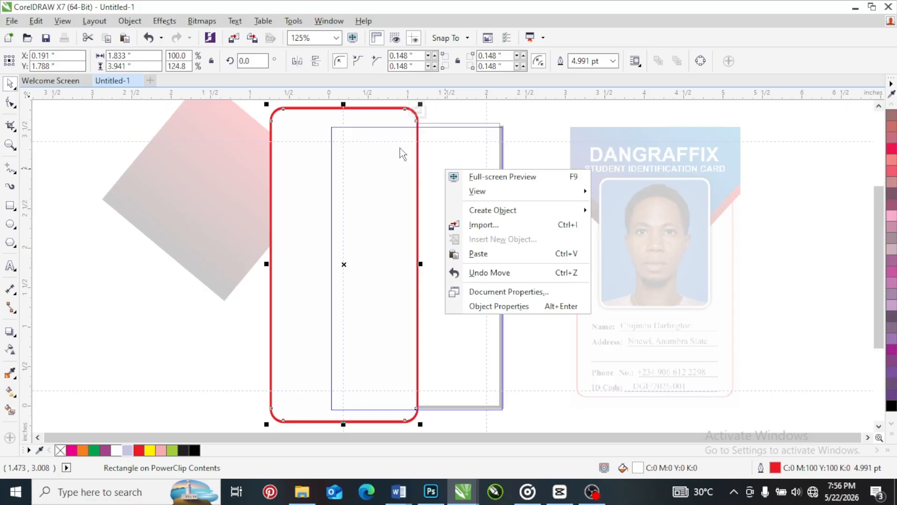
left_click(445, 144)
right_click(393, 163)
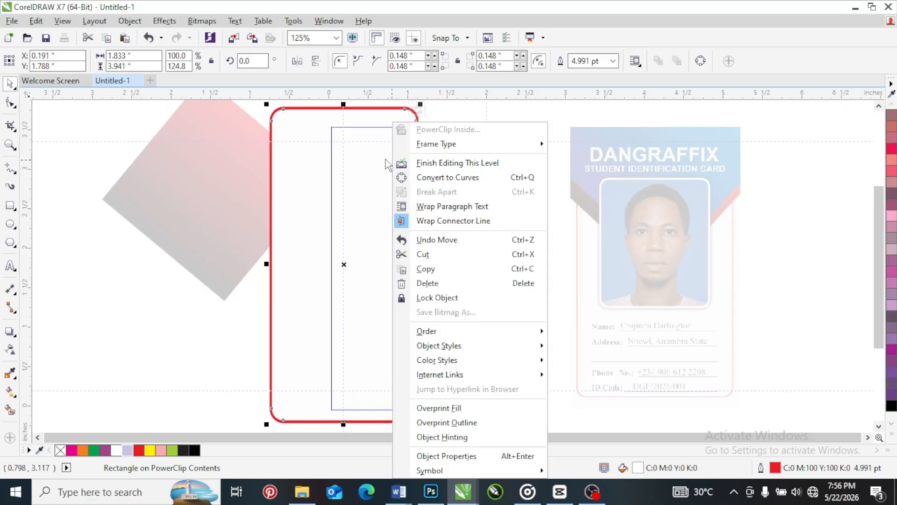
left_click(514, 113)
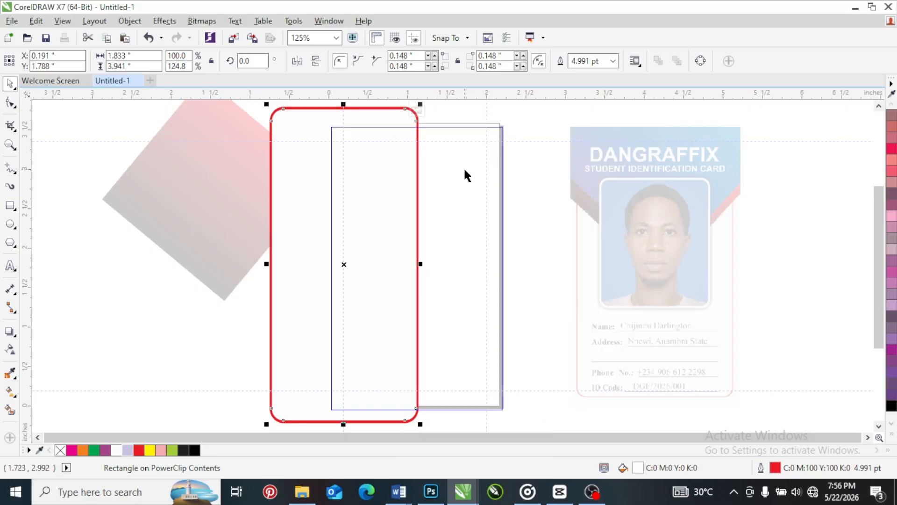
right_click(464, 168)
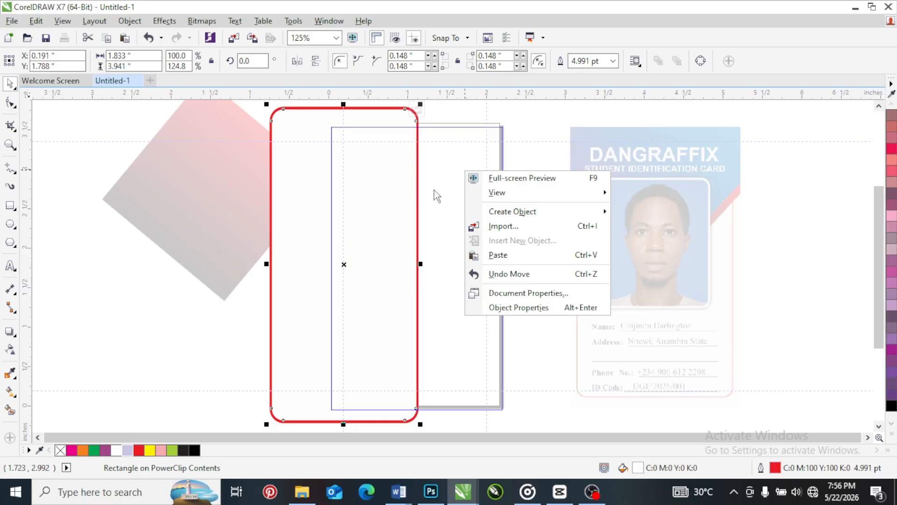
left_click(386, 190)
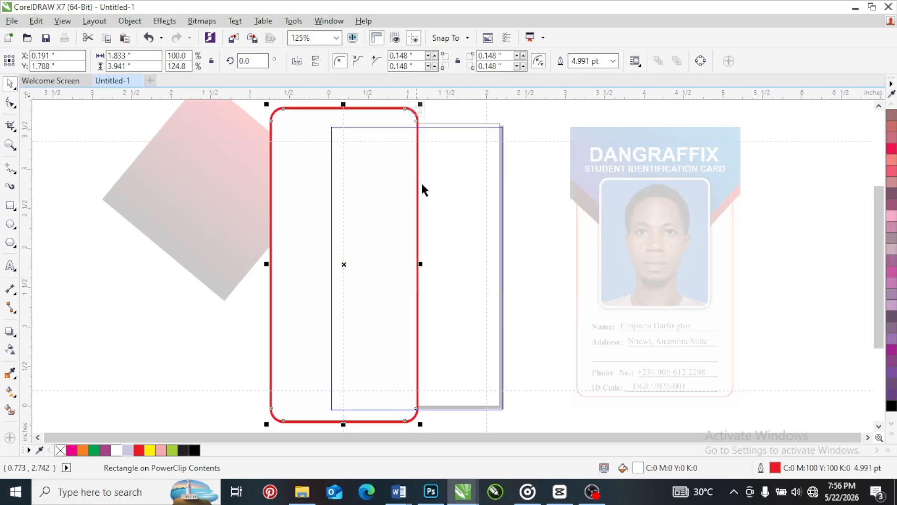
right_click(390, 178)
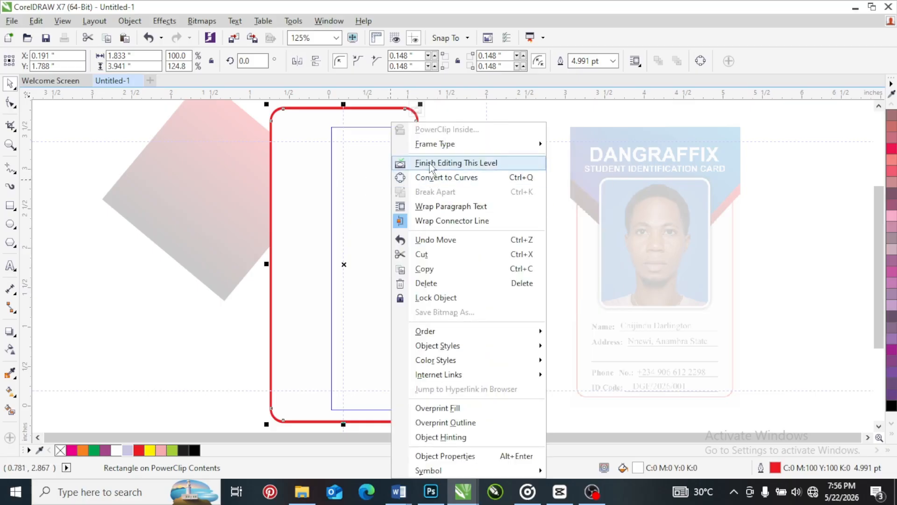
left_click(561, 203)
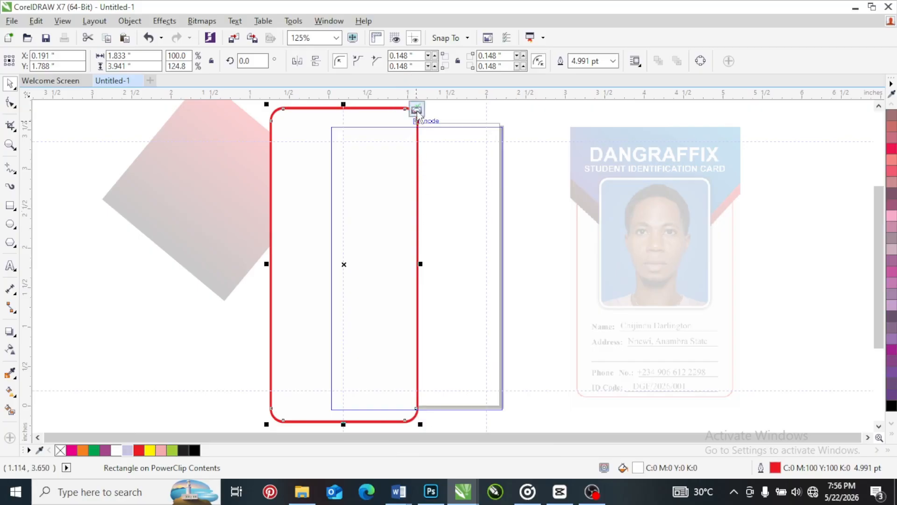
Finish editing the PowerClip contents and center the Powder Blue PowerClip rectangle on the page
left_click(417, 111)
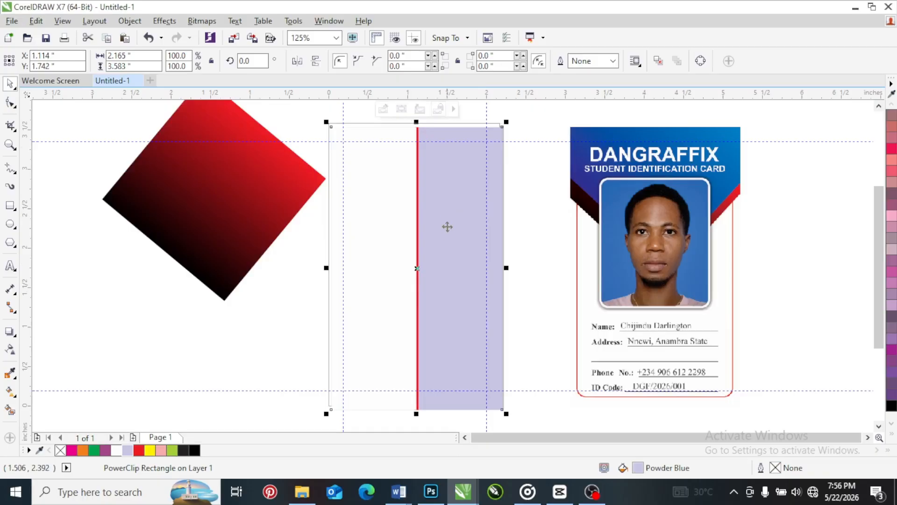
left_click_drag(468, 234, 537, 244)
mouse_move(524, 215)
left_mouse_down()
mouse_move(532, 194)
mouse_move(541, 213)
left_mouse_up()
key("p")
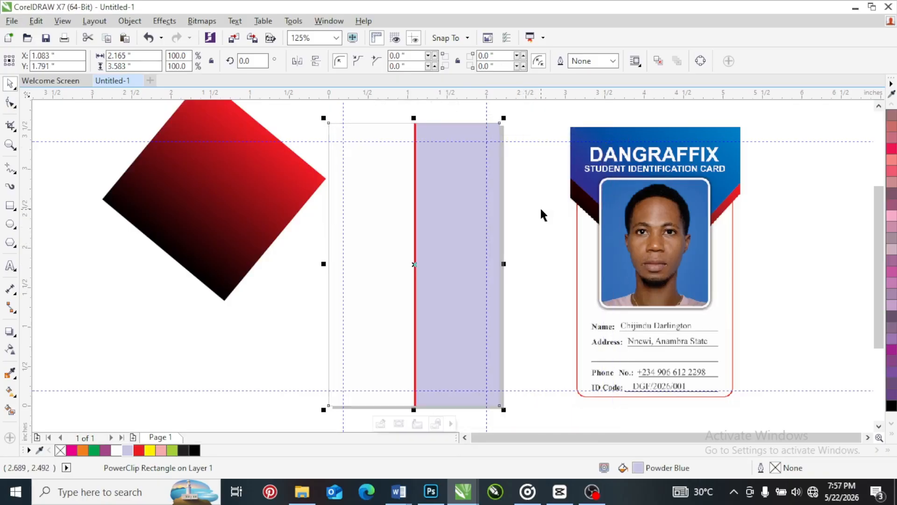
left_click(520, 215)
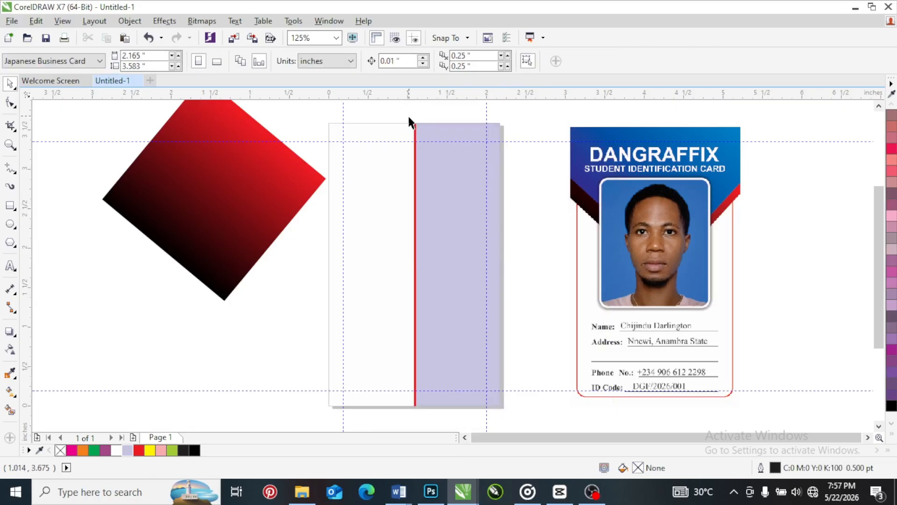
Edit the PowerClip contents to fill the rounded rectangle with C:0 M:20 Y:0 K:40, and finish editing
left_click(385, 223)
right_click(385, 223)
key("Escape")
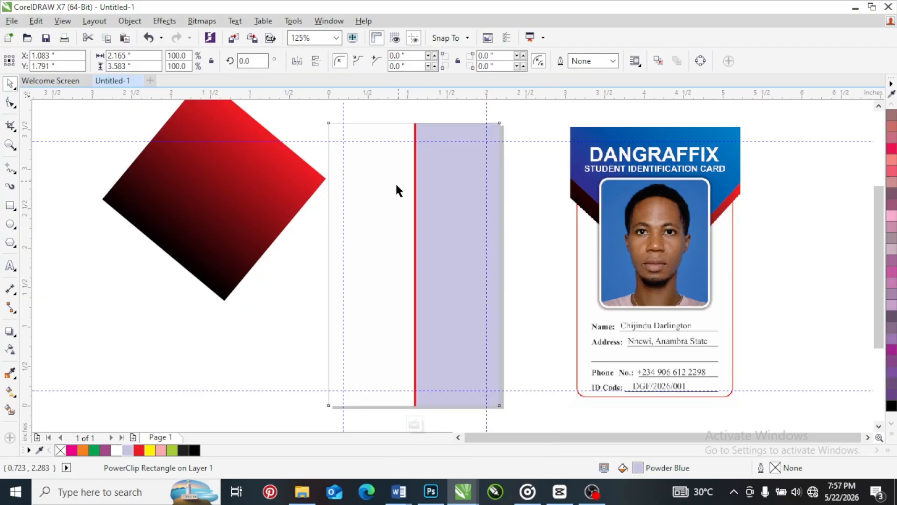
double_click(397, 186)
left_click(368, 201)
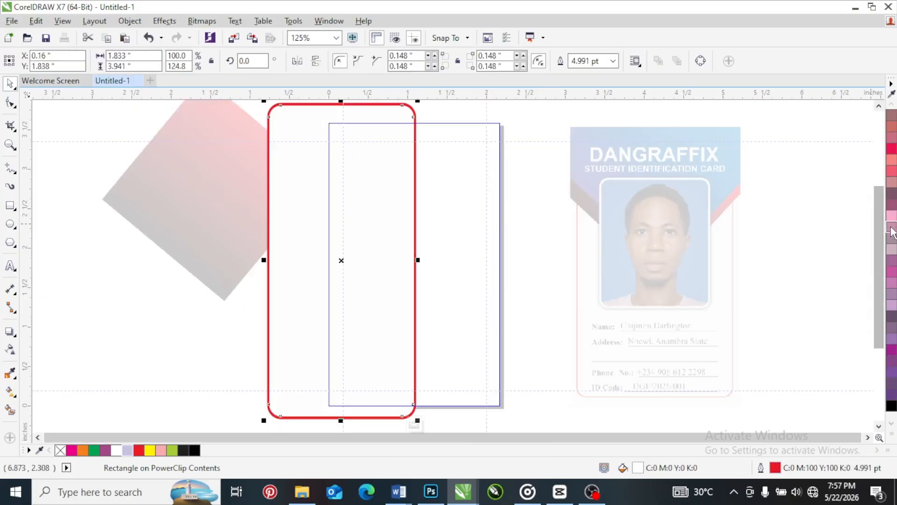
left_click(891, 237)
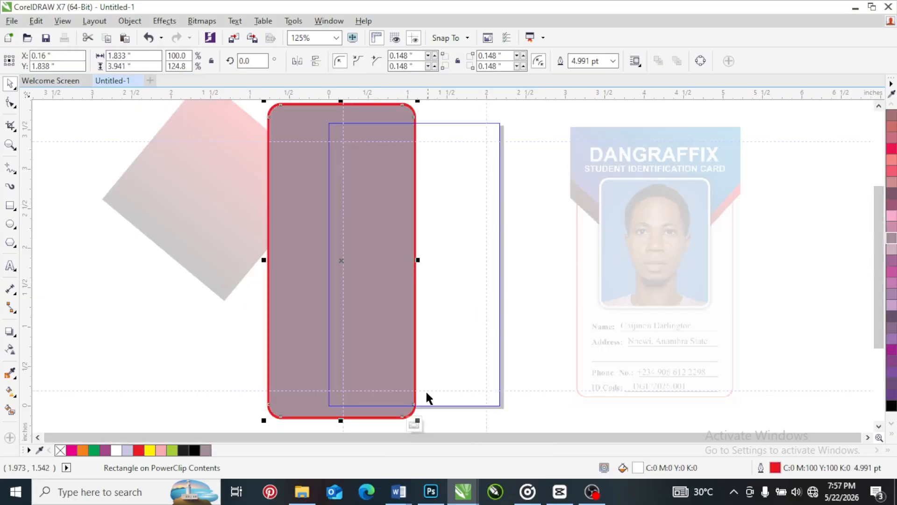
left_click(414, 424)
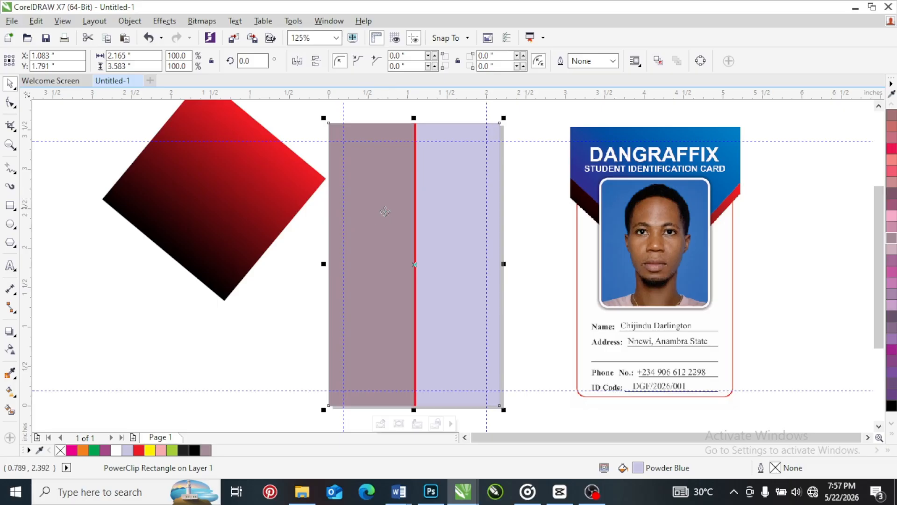
Reopen the PowerClip contents and move the rounded rectangle back to the frame's horizontal middle, with its upper end past the frame's top edge
right_click(378, 231)
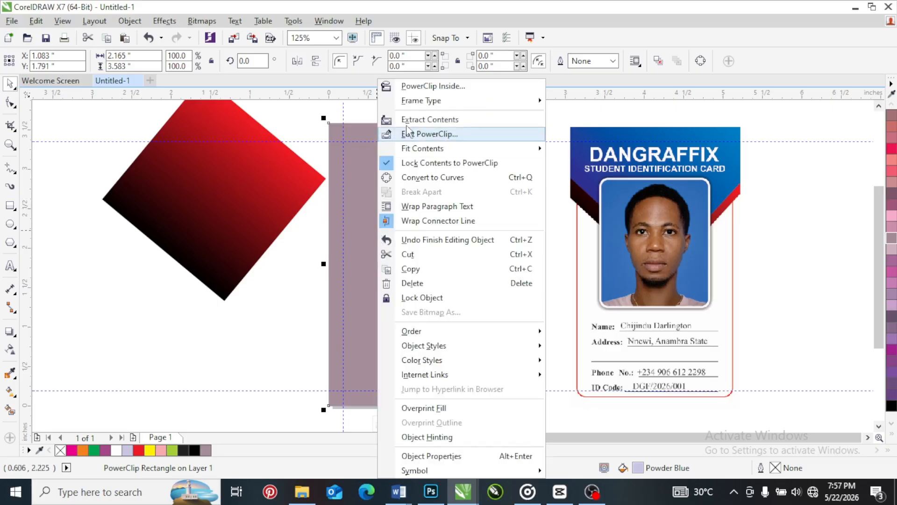
left_click(415, 140)
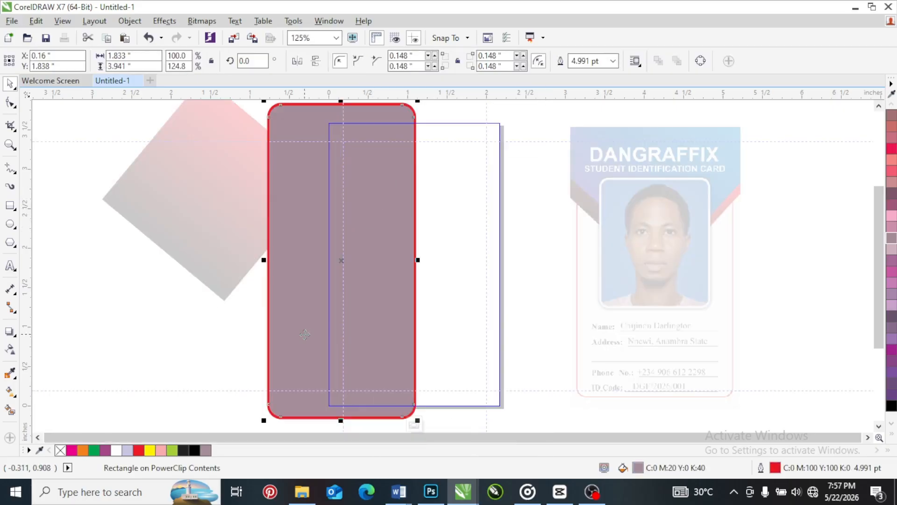
left_click_drag(385, 293, 381, 308)
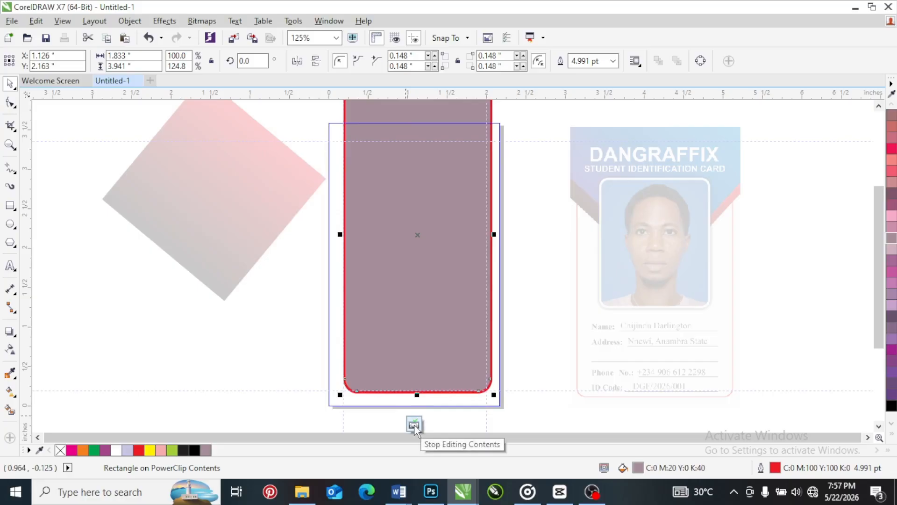
Finish editing the PowerClip, extract its contents, and move the mauve rounded rectangle off the page to the left of the card
left_click(414, 426)
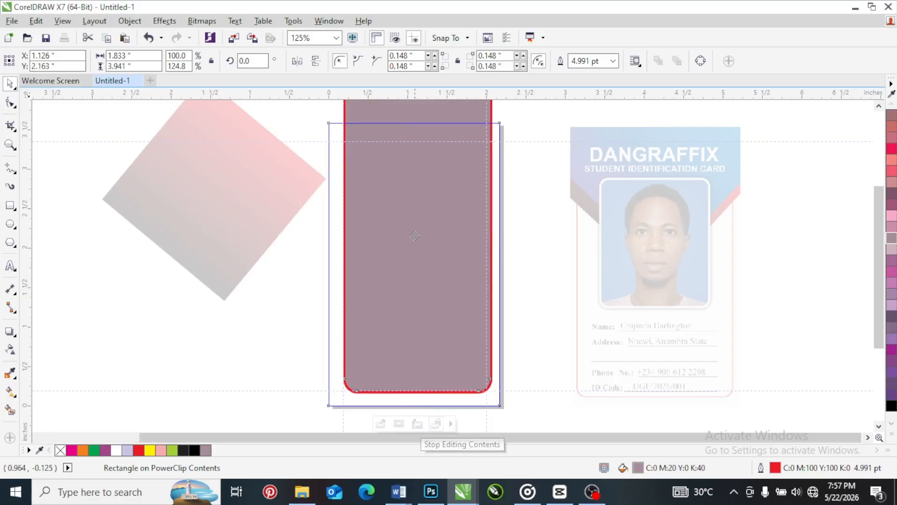
right_click(400, 198)
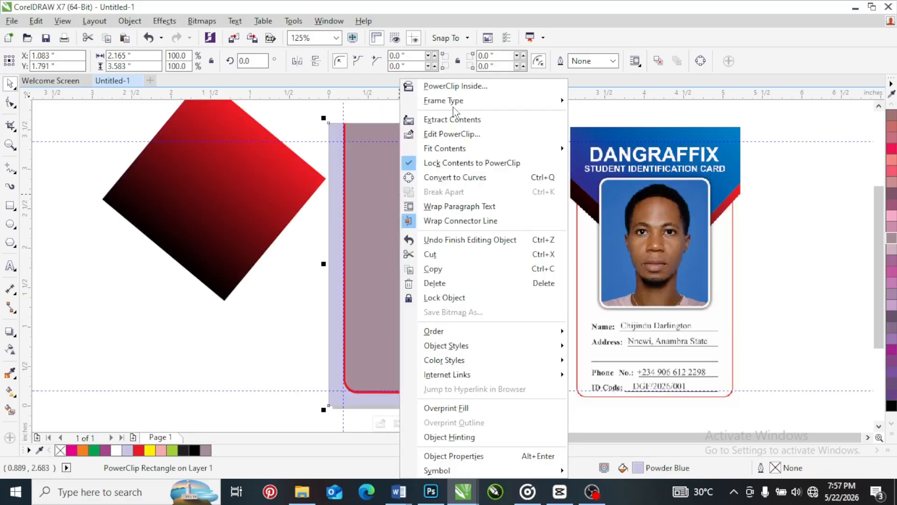
left_click(448, 121)
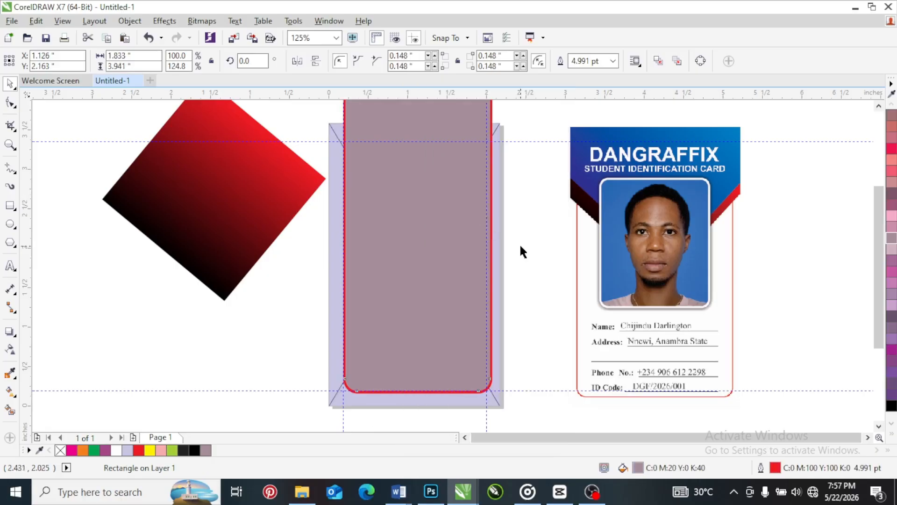
left_click_drag(430, 231, 130, 257)
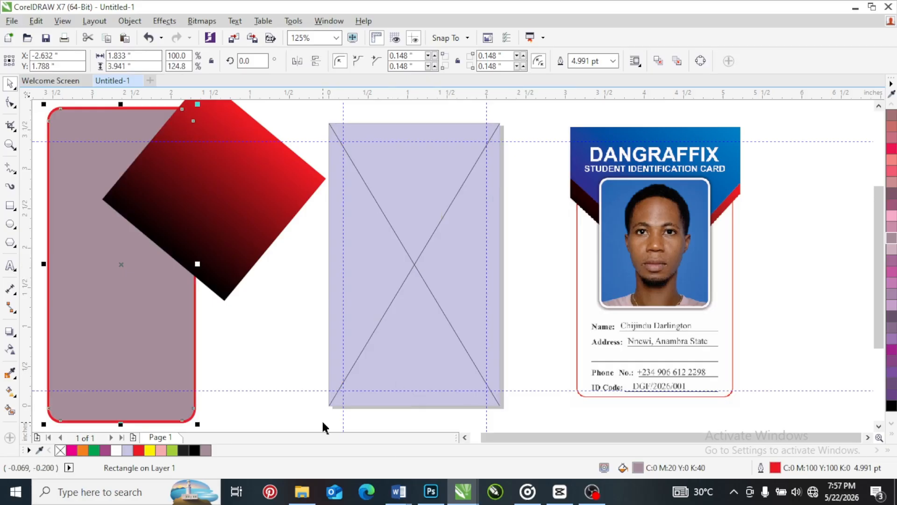
Try placing the gradient diamond in the empty PowerClip frame, undo that, and set the Powder Blue rectangle's frame type to None
left_click_drag(240, 209, 391, 257)
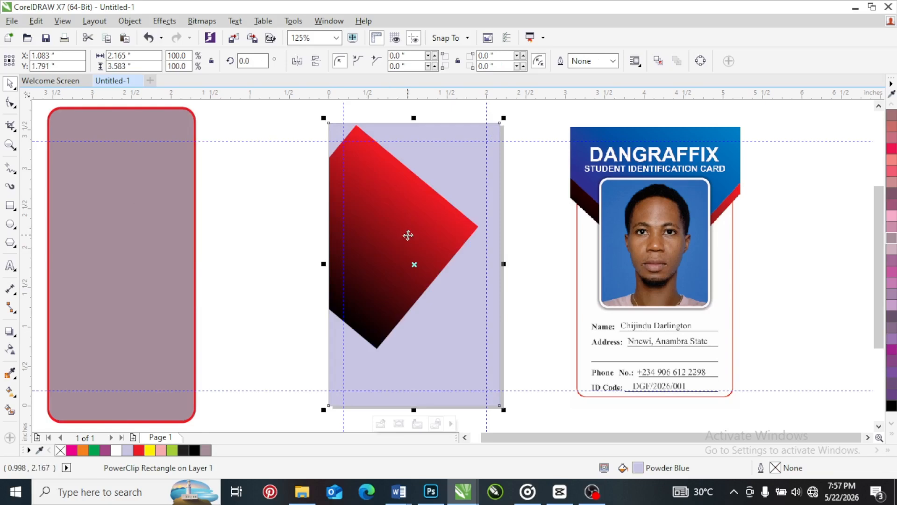
key("ctrl+z")
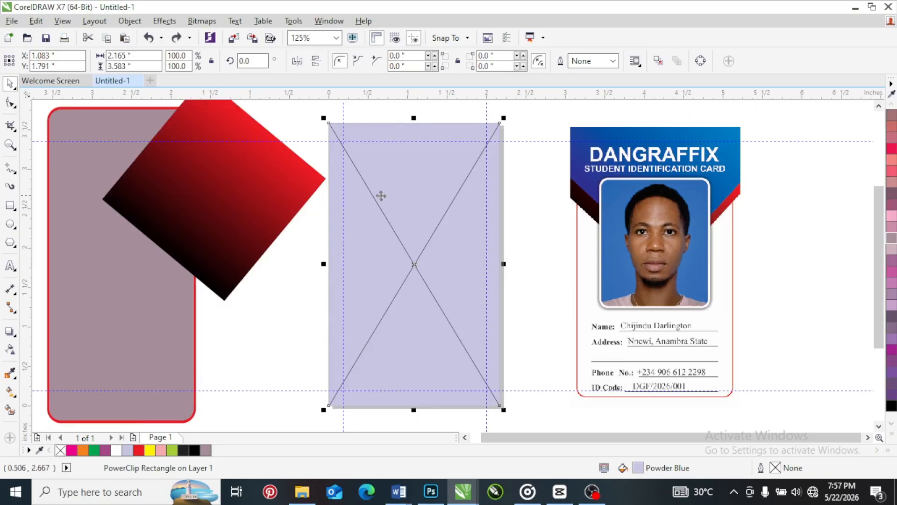
right_click(410, 177)
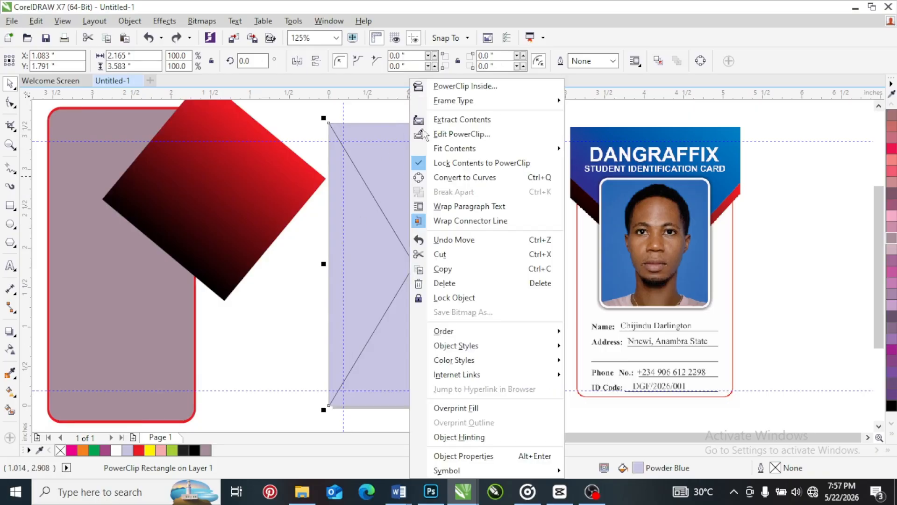
mouse_move(444, 107)
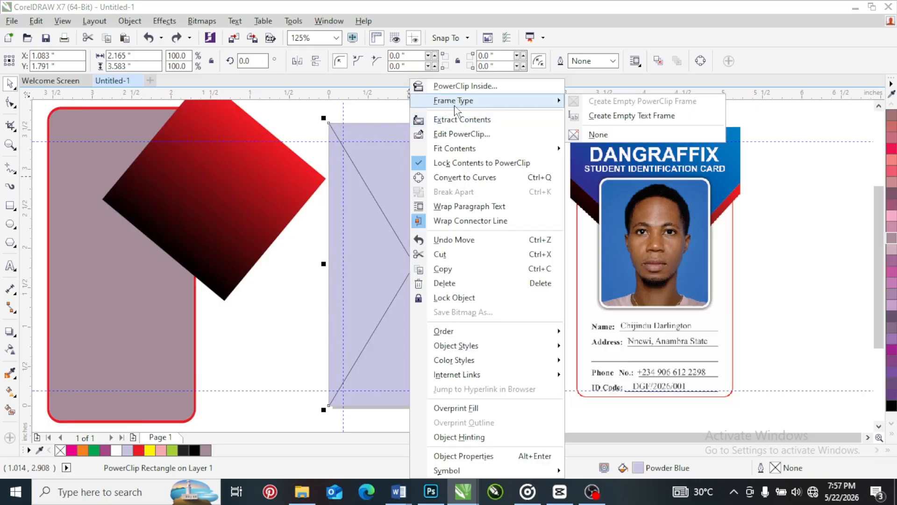
left_click(595, 135)
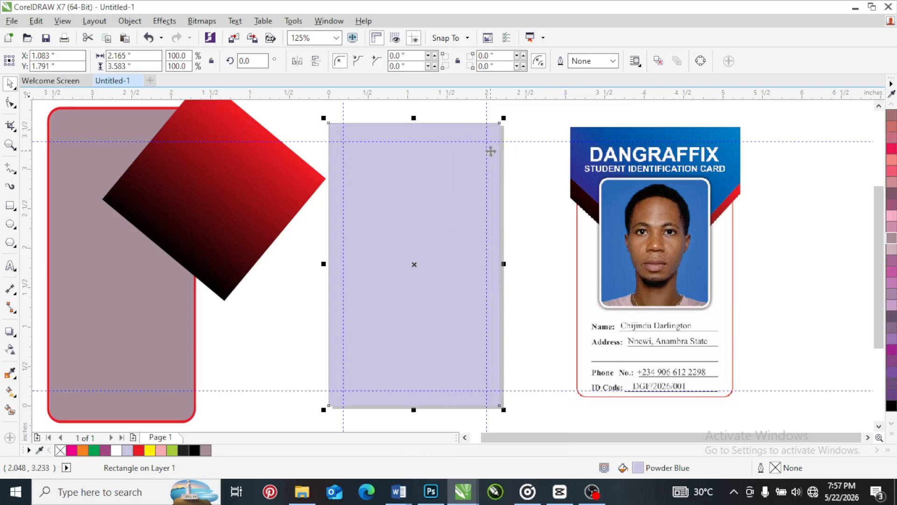
Shorten the mauve rounded rectangle to about 3.66 inches, center it on the page, and delete it
left_click(277, 282)
left_click_drag(235, 202, 278, 177)
left_click(107, 261)
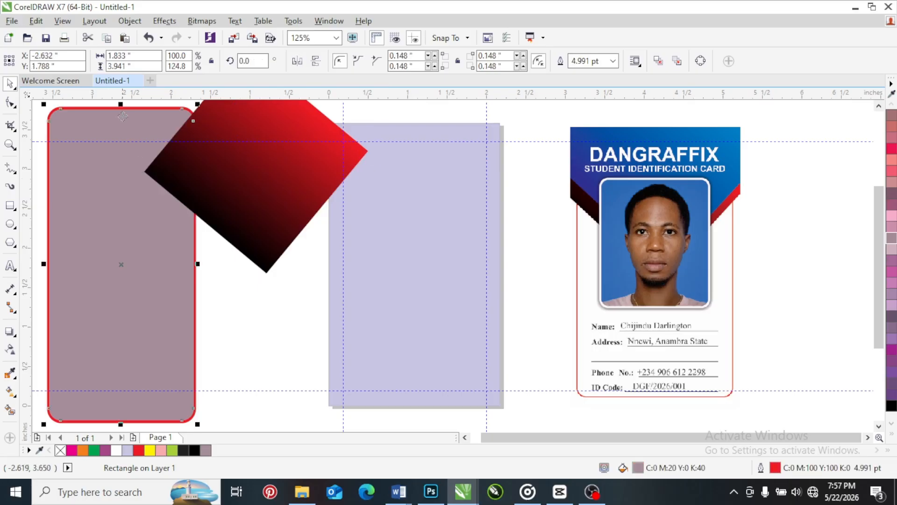
left_click_drag(121, 104, 122, 127)
key("p")
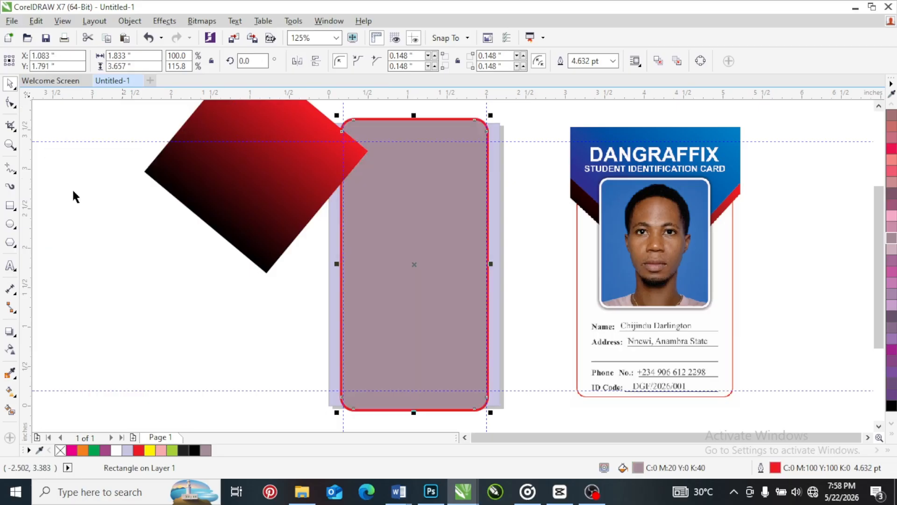
key("Delete")
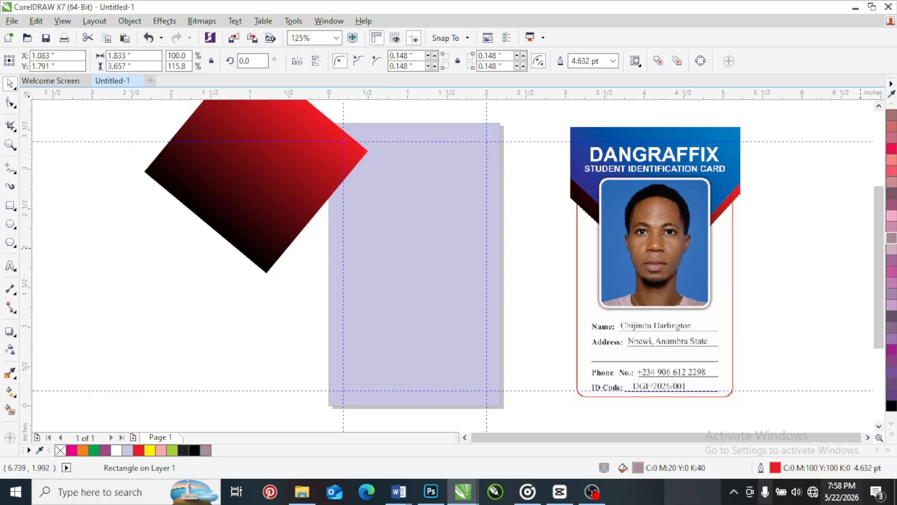
Move the gradient diamond clear of the card and make a centered copy of the Powder Blue rectangle scaled to about 86%
left_click_drag(277, 220, 173, 225)
left_click(436, 206)
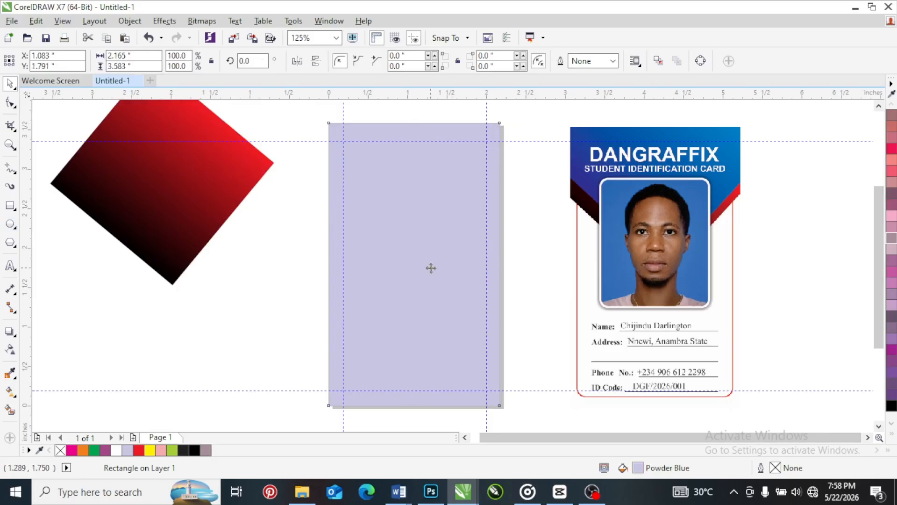
left_click(237, 265)
left_click(339, 275)
left_click_drag(503, 117, 492, 135)
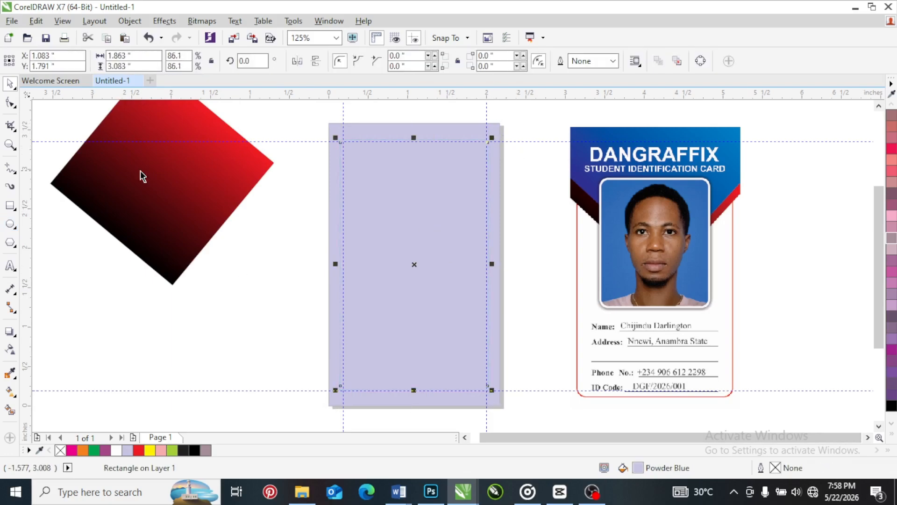
Round the corners of the smaller Powder Blue rectangle to a radius of about 0.12 inches
left_click(11, 103)
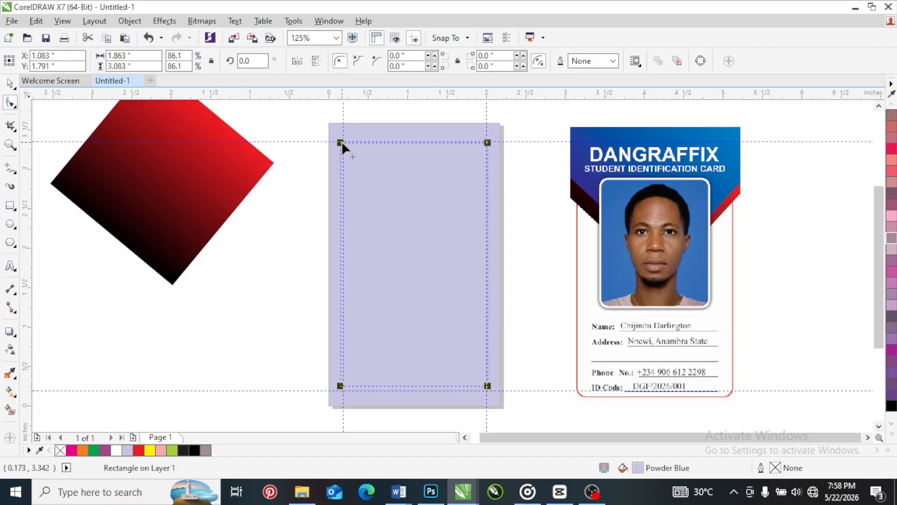
left_click_drag(341, 141, 340, 152)
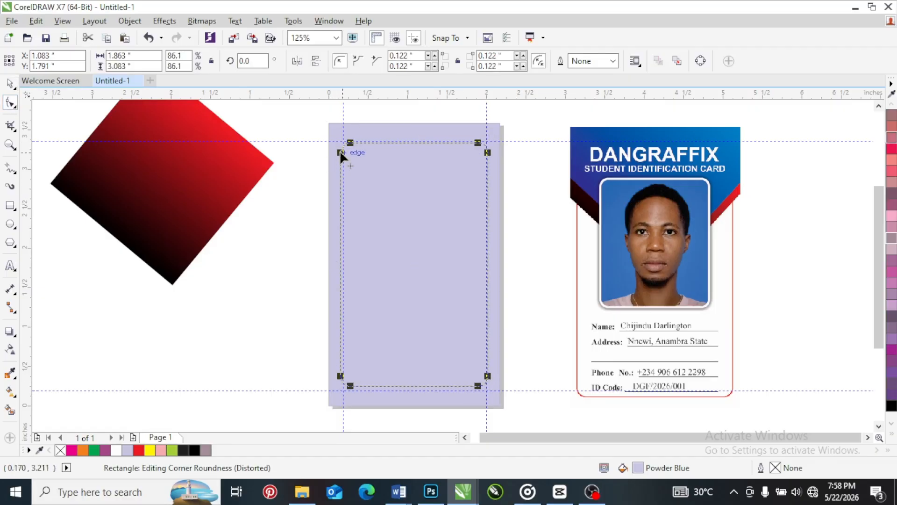
left_click(10, 83)
Give the inner rounded rectangle a 4 pt C:40 M:40 Y:0 K:0 outline, placed behind the fill and scaling with the object
key("F12")
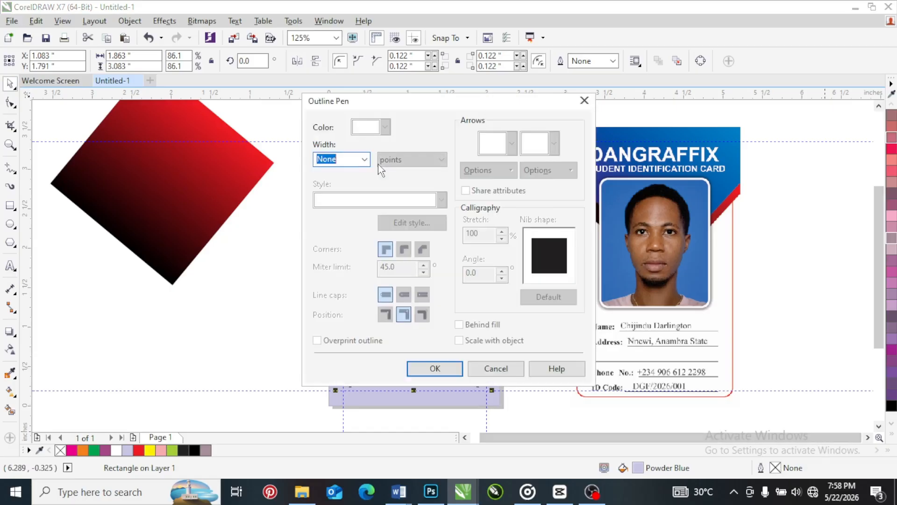
left_click(365, 159)
left_click(333, 256)
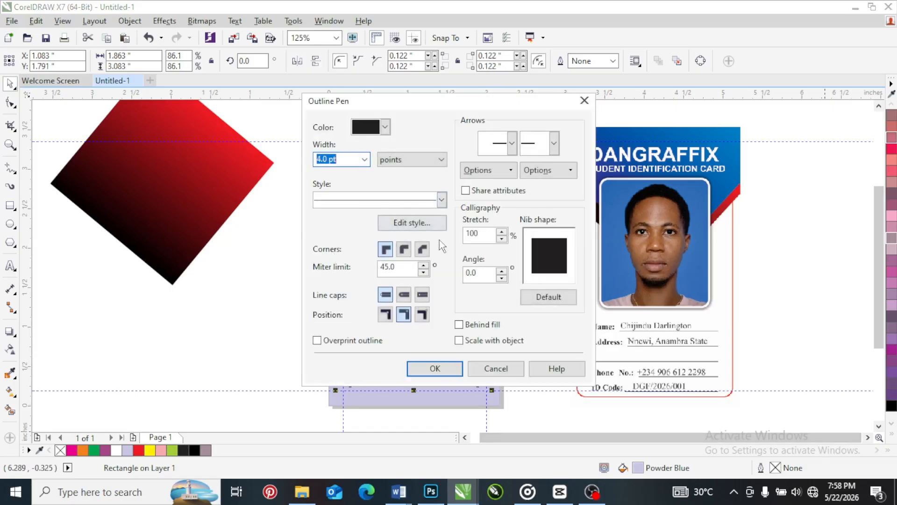
left_click(459, 324)
left_click(459, 341)
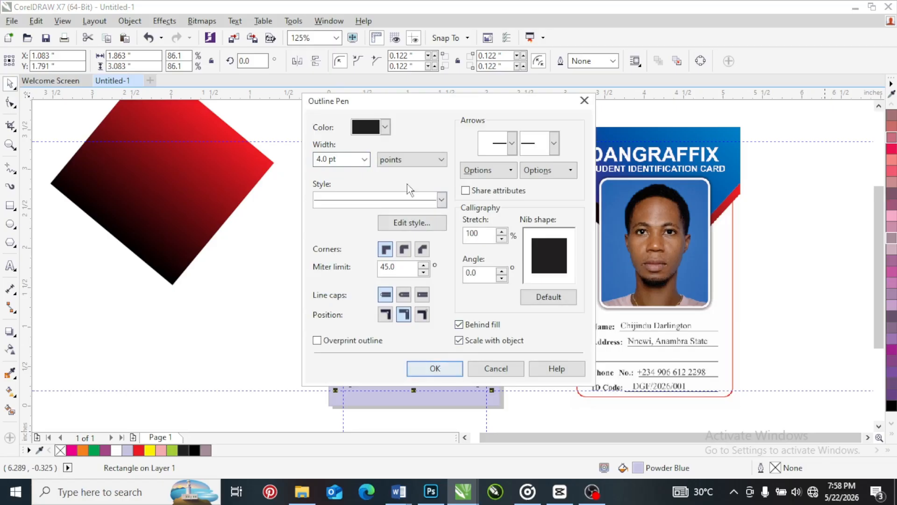
left_click(384, 127)
left_click(388, 162)
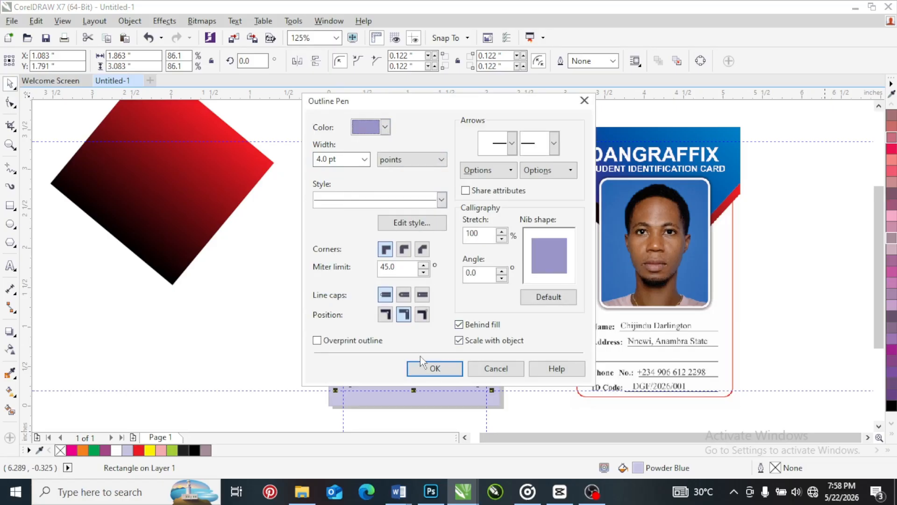
left_click(433, 369)
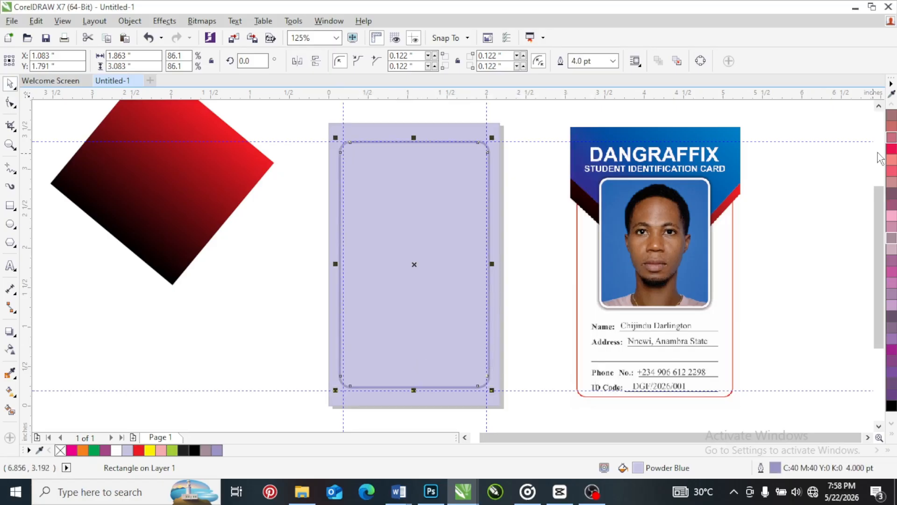
Recolor the inner rectangle's outline to C:0 M:100 Y:100 K:0 and stretch its lower edge down to a height of about 3.15 inches
left_click(892, 437)
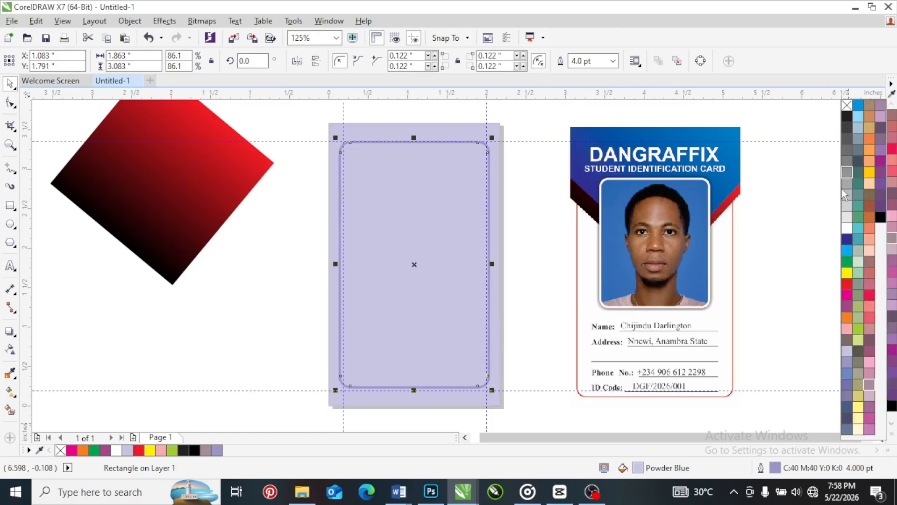
right_click(847, 284)
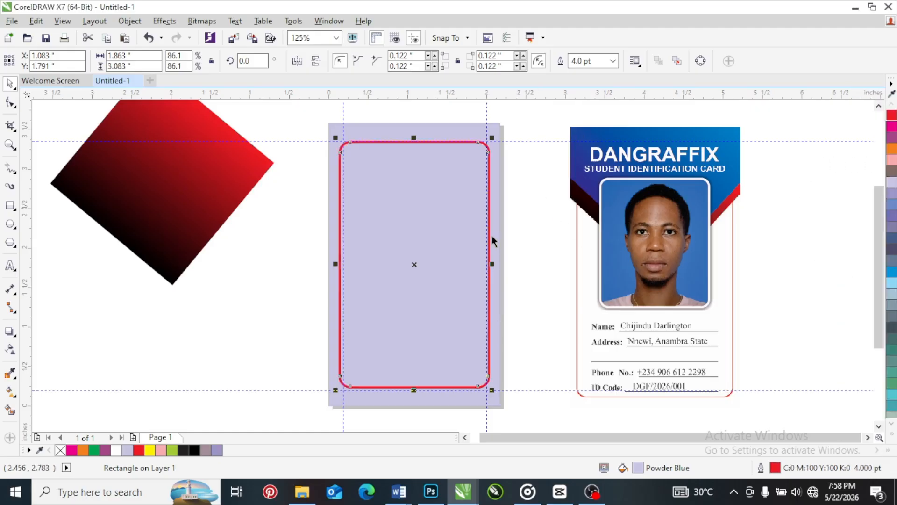
scroll(404, 392, "up", 4)
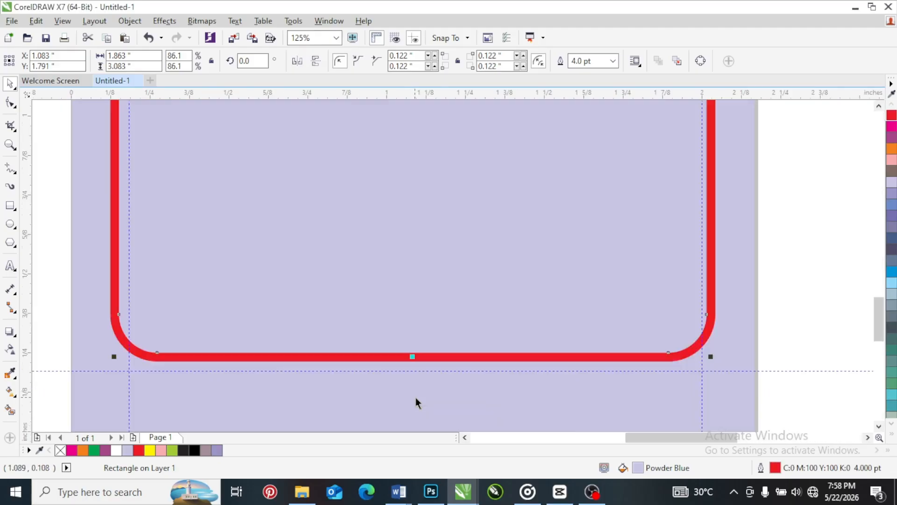
left_click_drag(412, 357, 410, 380)
scroll(409, 381, "down", 6)
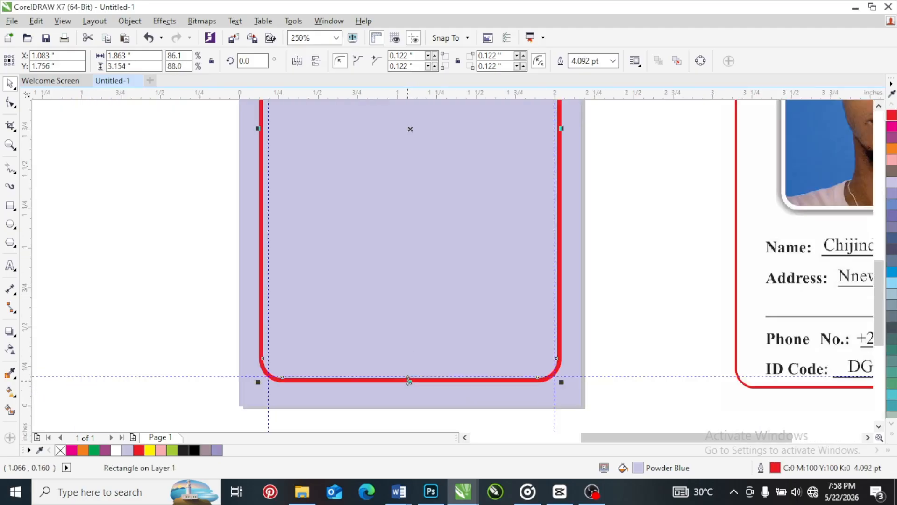
scroll(403, 309, "up", 2)
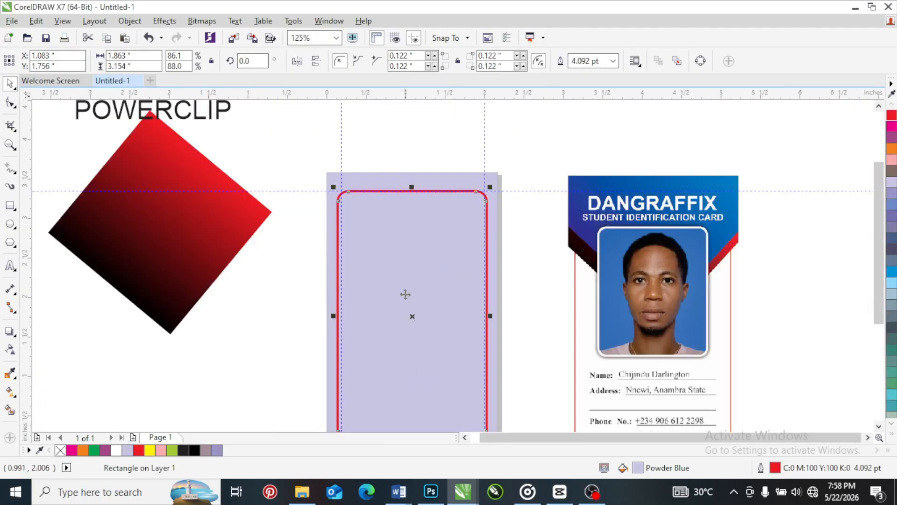
Fill both the page-sized background rectangle and the inner rounded rectangle with white
right_click(398, 277)
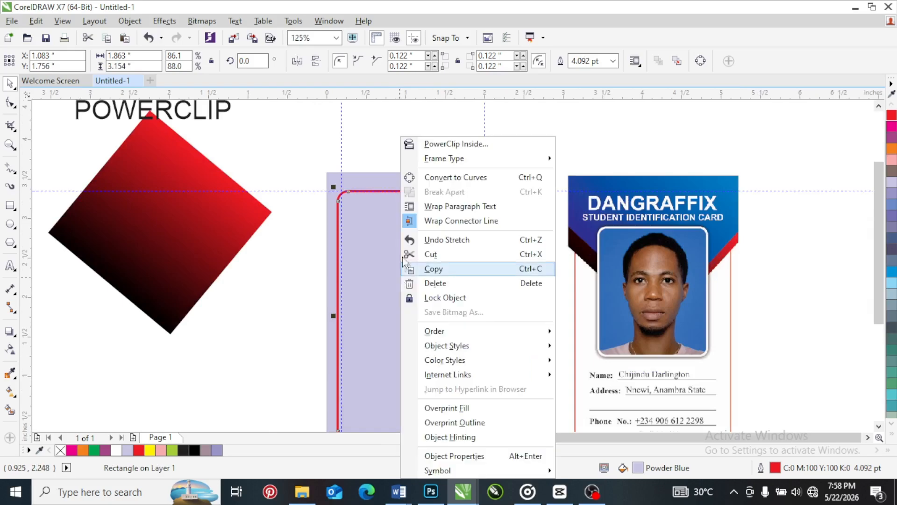
left_click(385, 147)
left_click(373, 180)
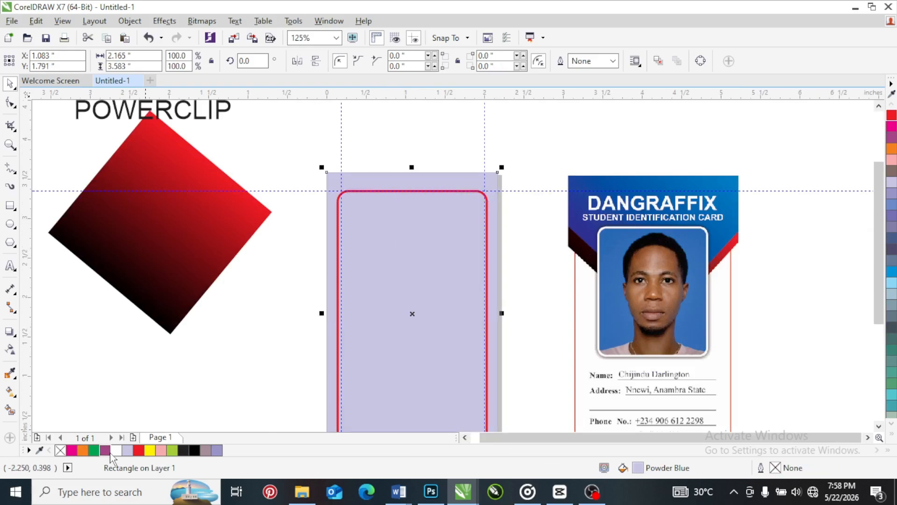
left_click(115, 450)
left_click(451, 322)
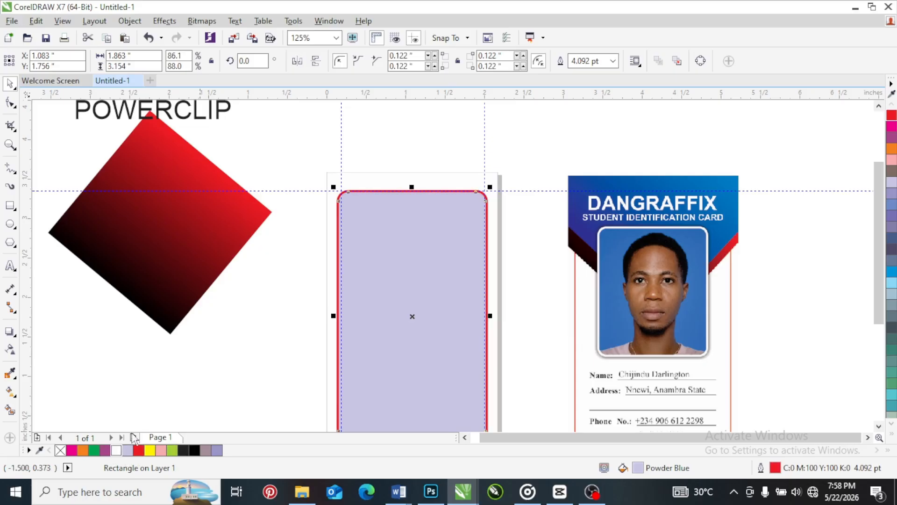
left_click(116, 449)
right_click(435, 273)
left_click(512, 148)
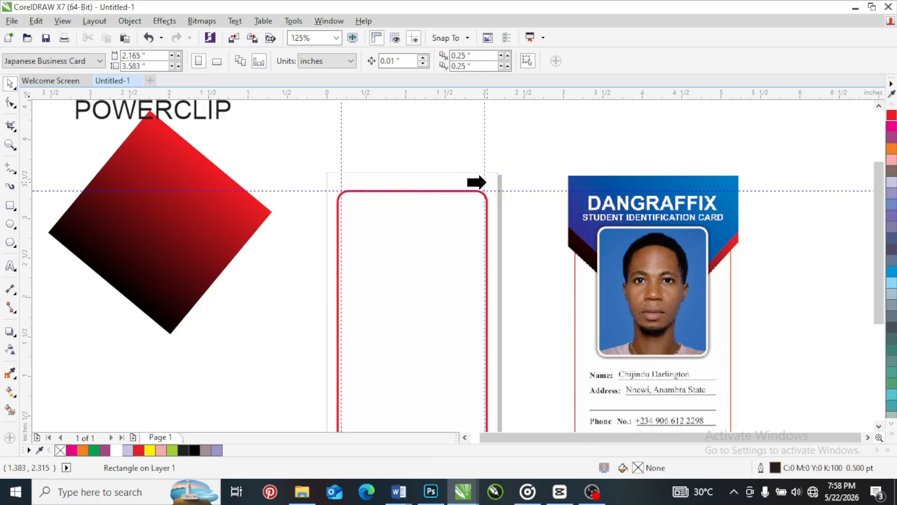
left_click(446, 134)
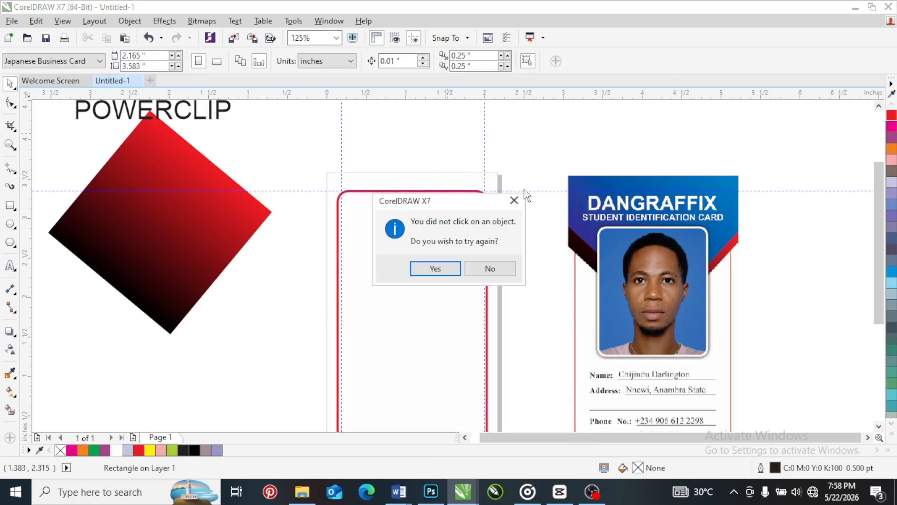
left_click(485, 270)
Move the red gradient diamond over the upper part of the card and order it in front of the inner rounded rectangle
left_click(195, 250)
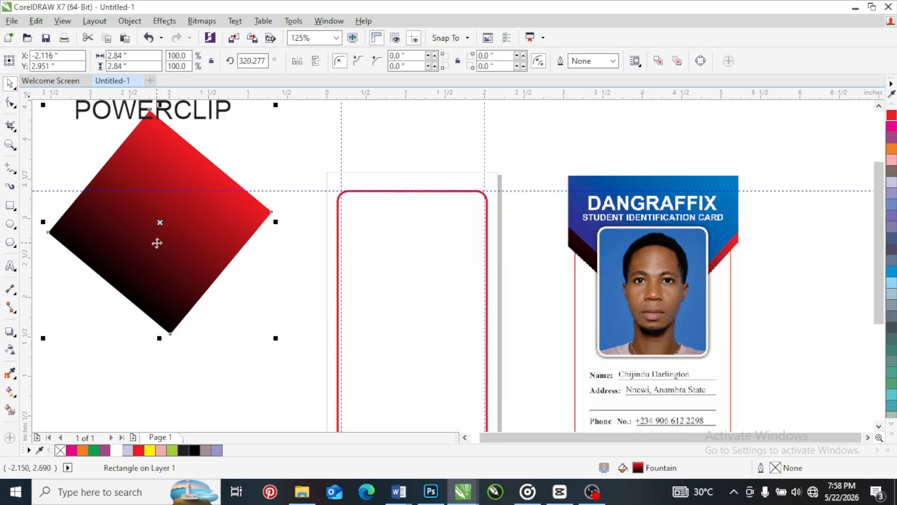
left_click_drag(156, 242, 402, 206)
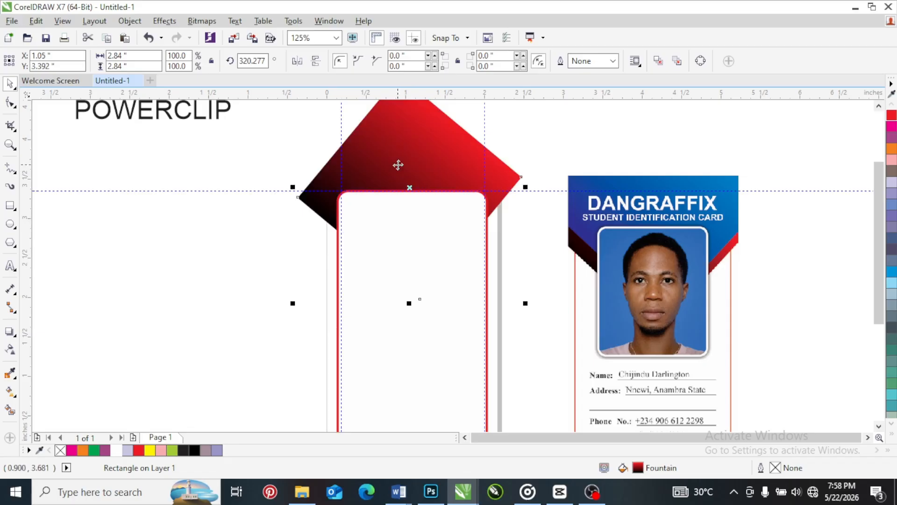
left_click(374, 223)
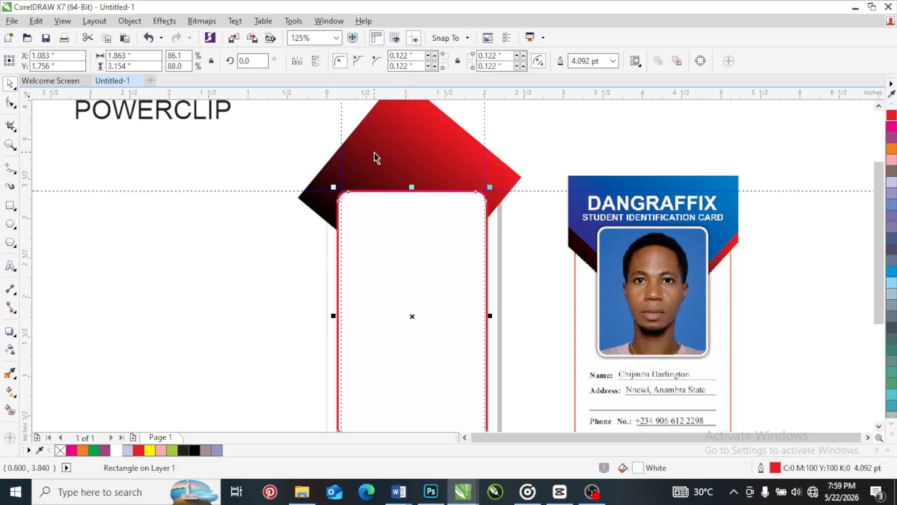
right_click(383, 141)
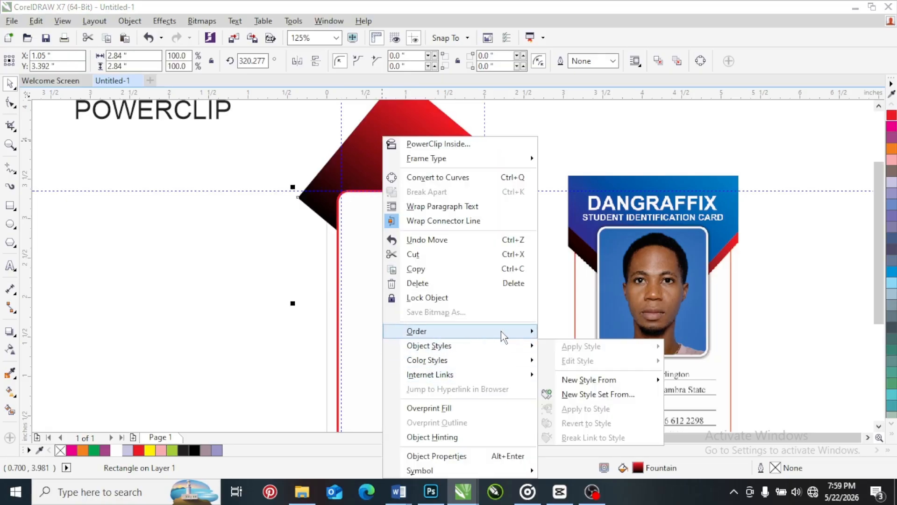
mouse_move(501, 331)
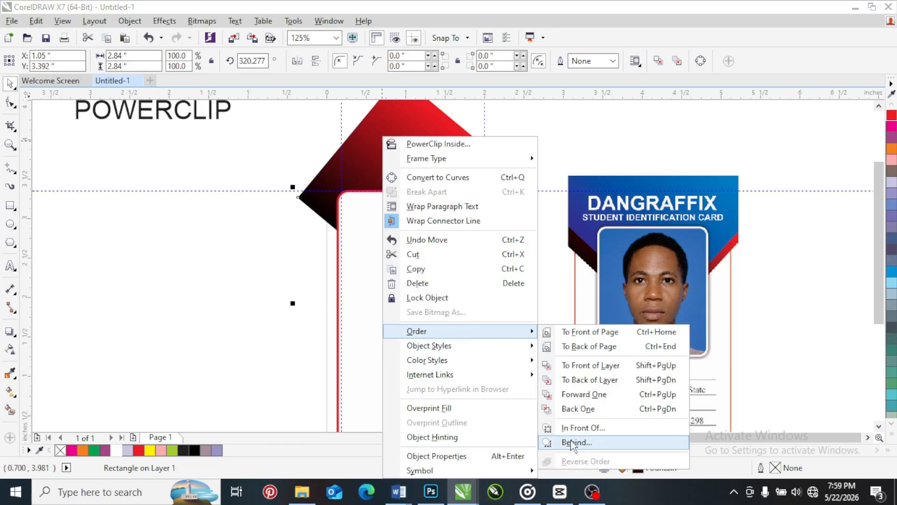
left_click(580, 428)
left_click(433, 359)
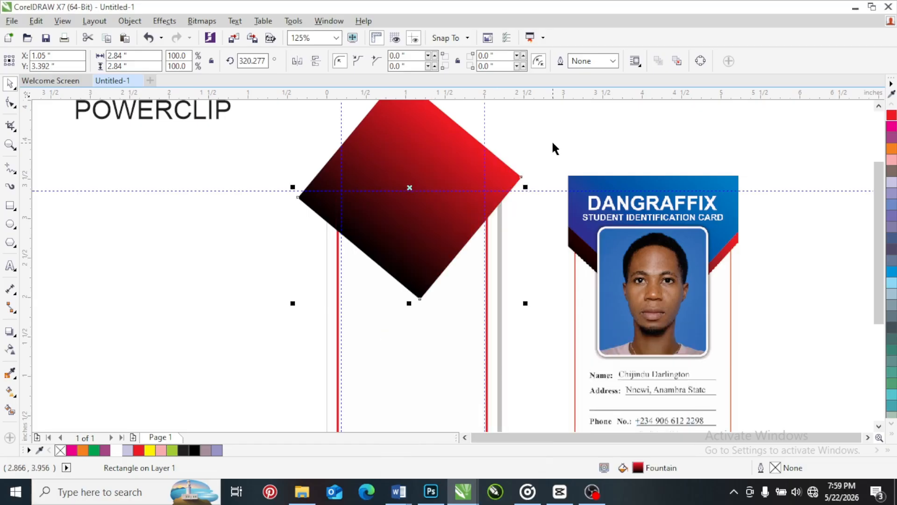
Try to PowerClip the gradient diamond inside the page-sized white background rectangle
right_click(417, 170)
left_click(473, 144)
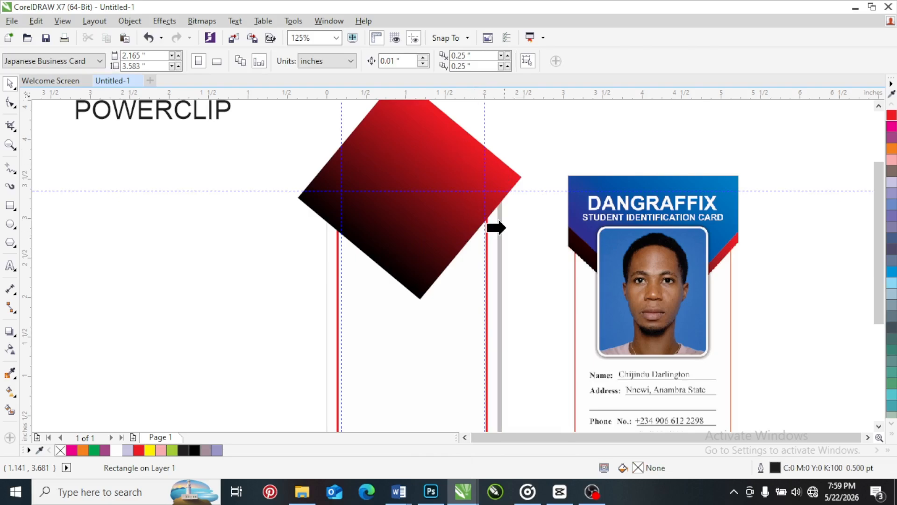
left_click(490, 236)
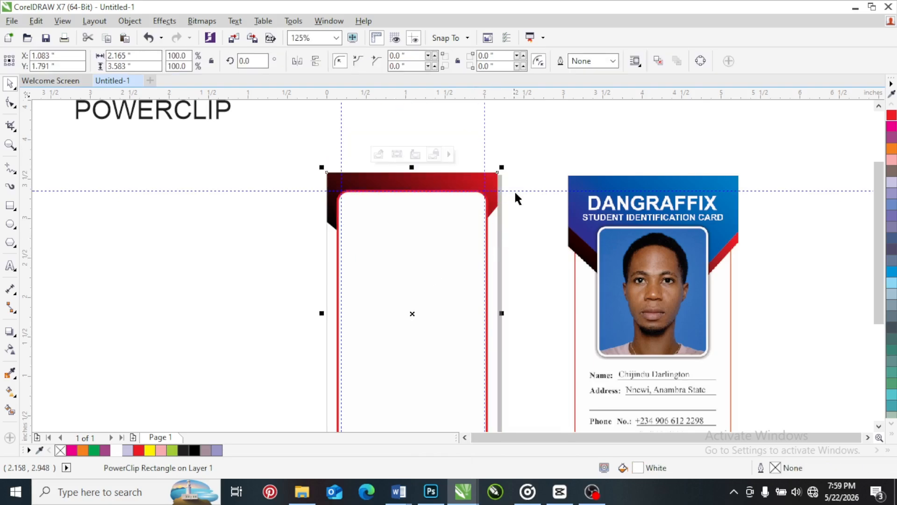
left_click(531, 166)
Try ordering the inner rounded rectangle behind the clipped background, and undo both that reordering and the diamond's PowerClip
left_click(339, 200)
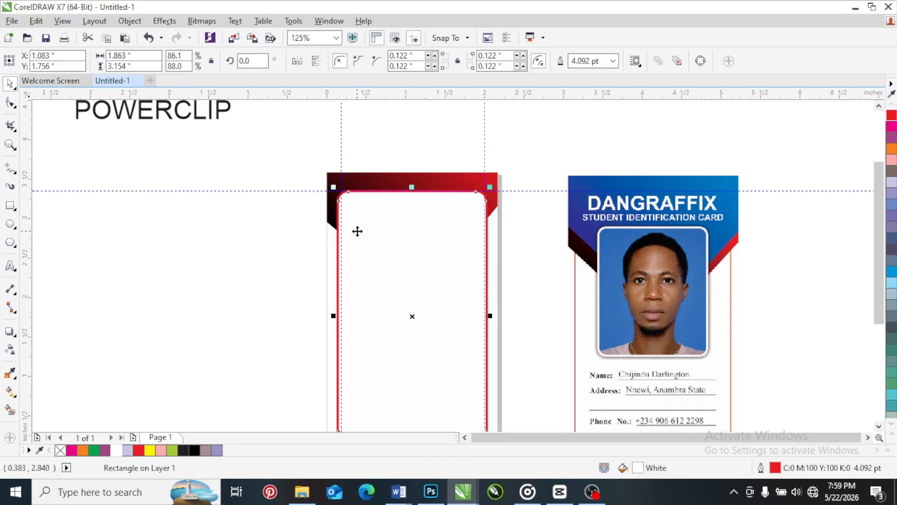
right_click(372, 229)
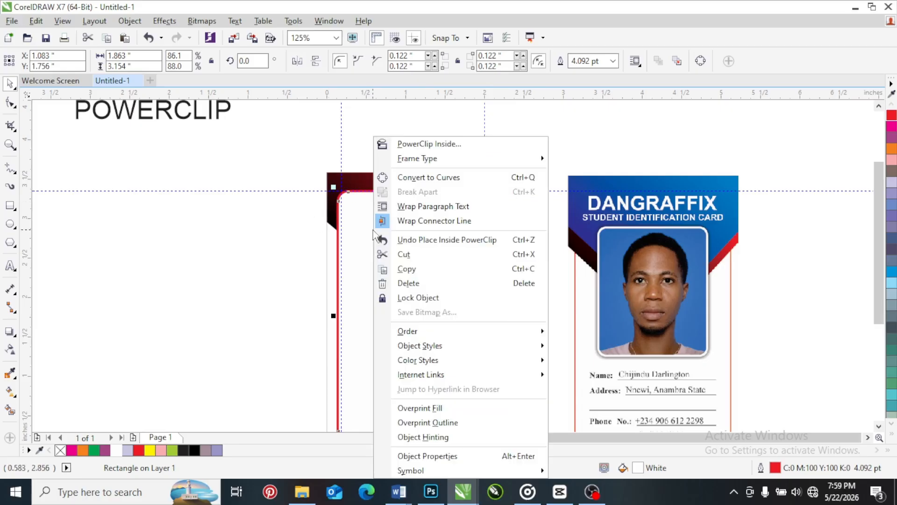
mouse_move(538, 338)
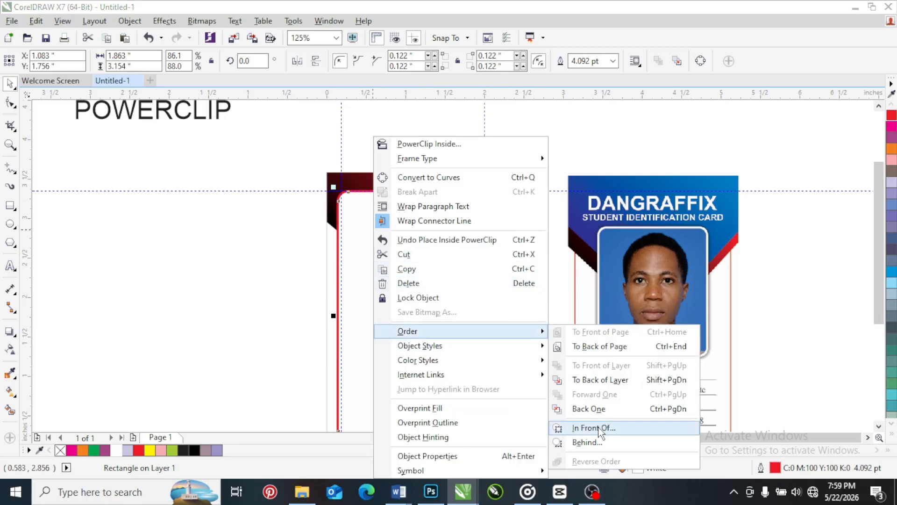
left_click(587, 443)
left_click(332, 203)
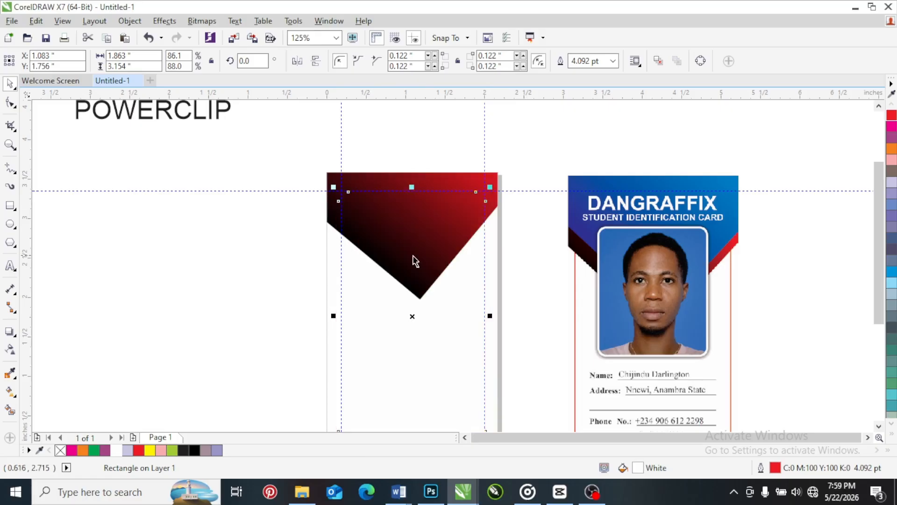
left_click(447, 299)
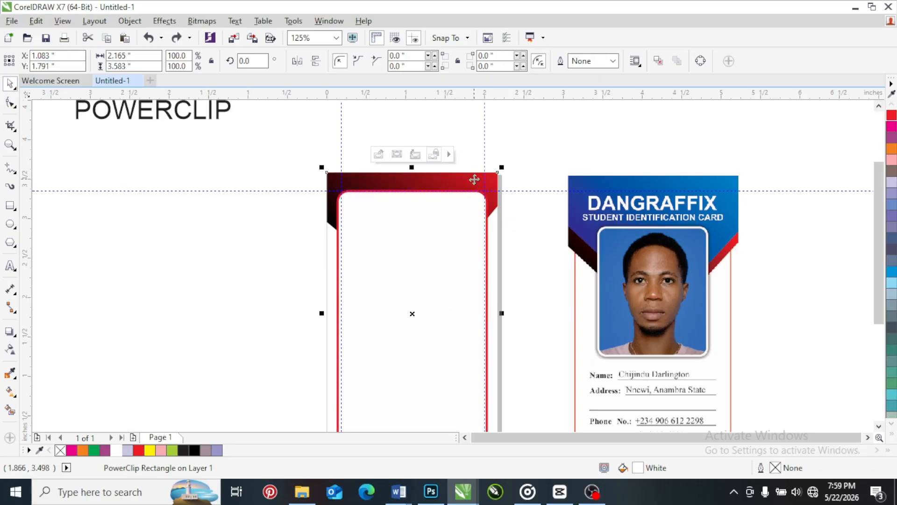
key("ctrl+z")
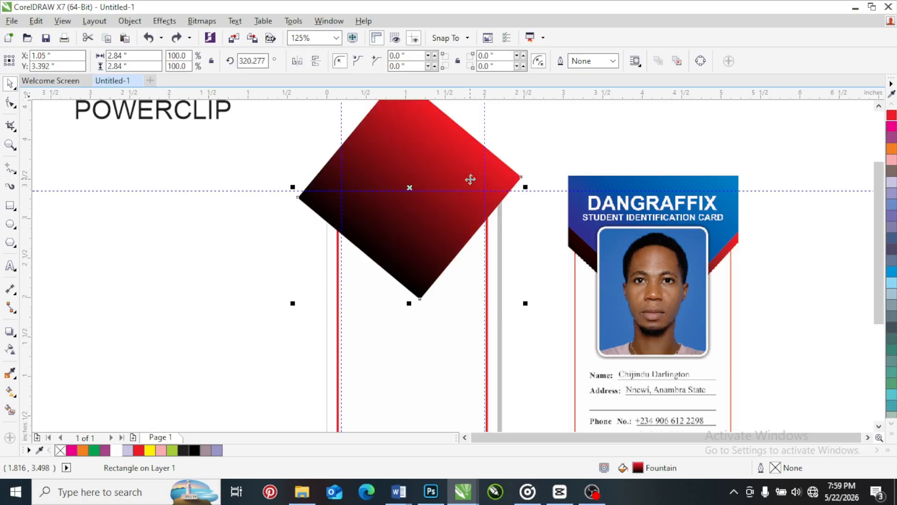
Fill the page-sized background rectangle with the blue C:60 M:40 Y:0 K:0
left_click(493, 237)
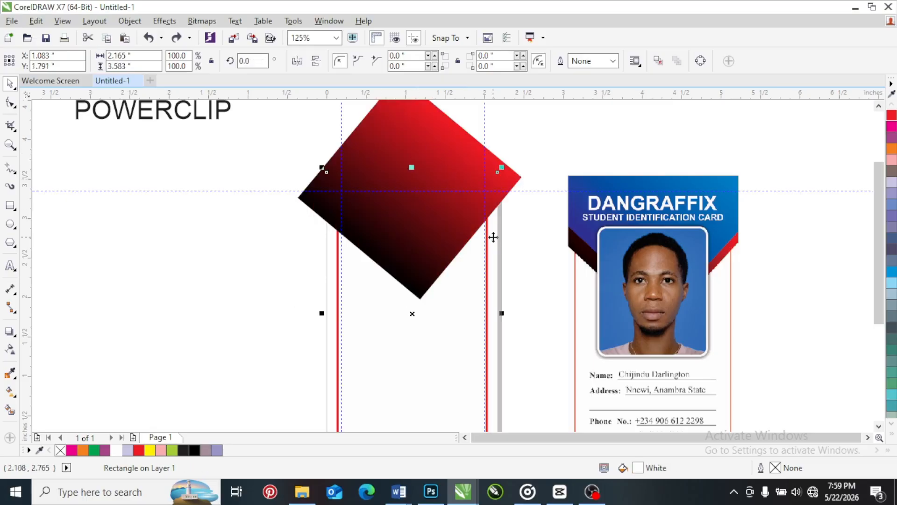
left_click(891, 202)
left_click(507, 231)
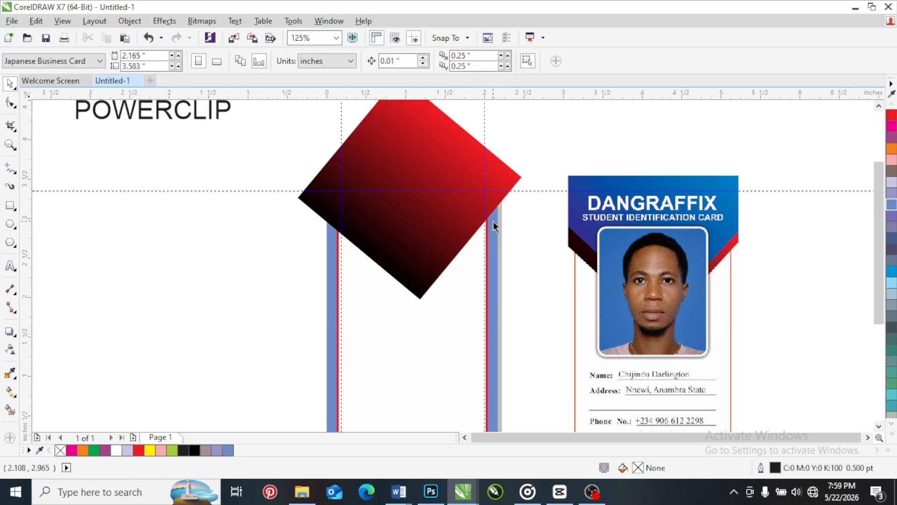
Select the blue background, the gradient diamond and the inner rounded rectangle in turn to examine the card's separate layers
left_click(493, 226)
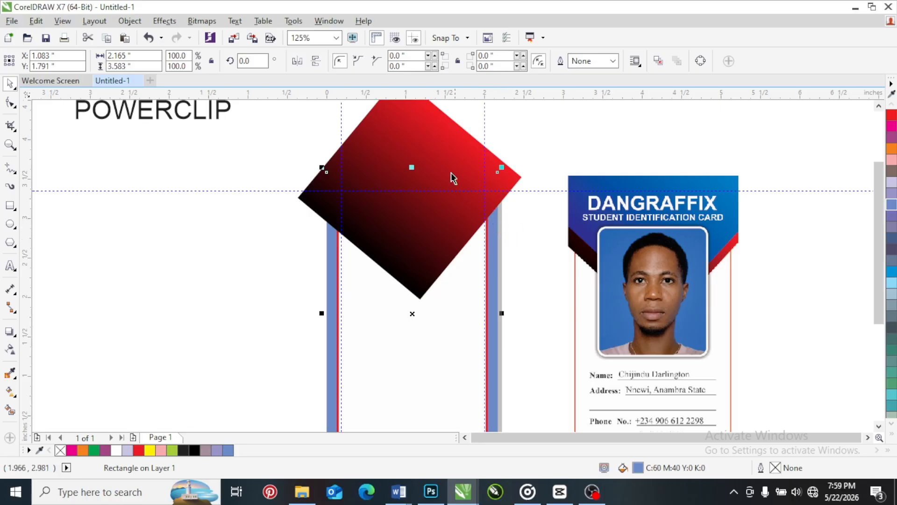
left_click(435, 137)
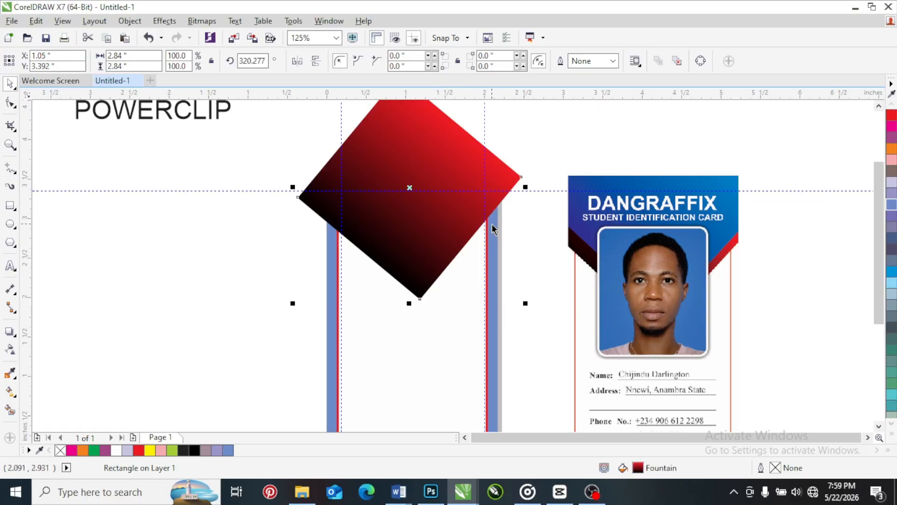
left_click(407, 354)
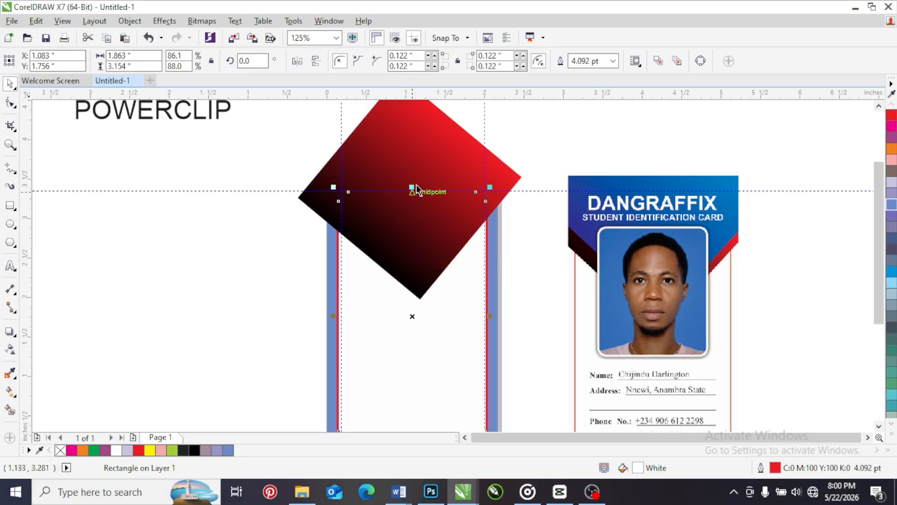
left_click(422, 145)
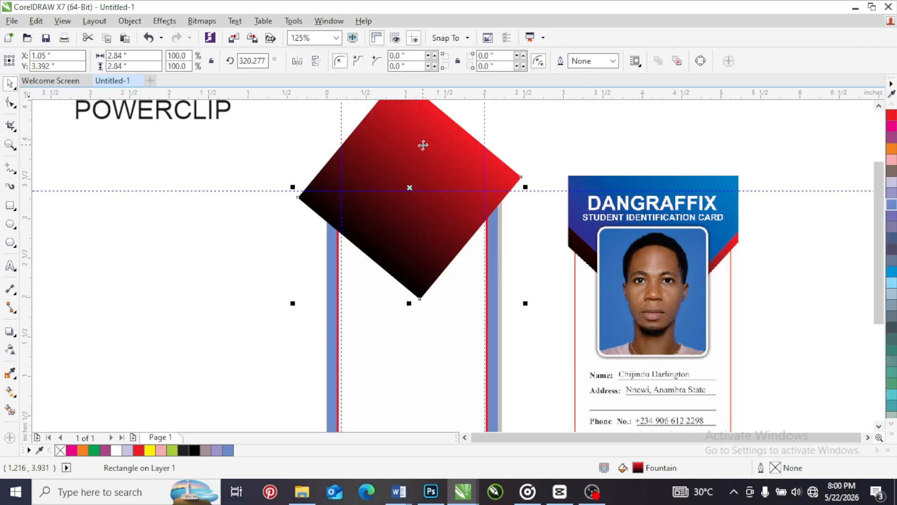
left_click(423, 145)
left_click(437, 348)
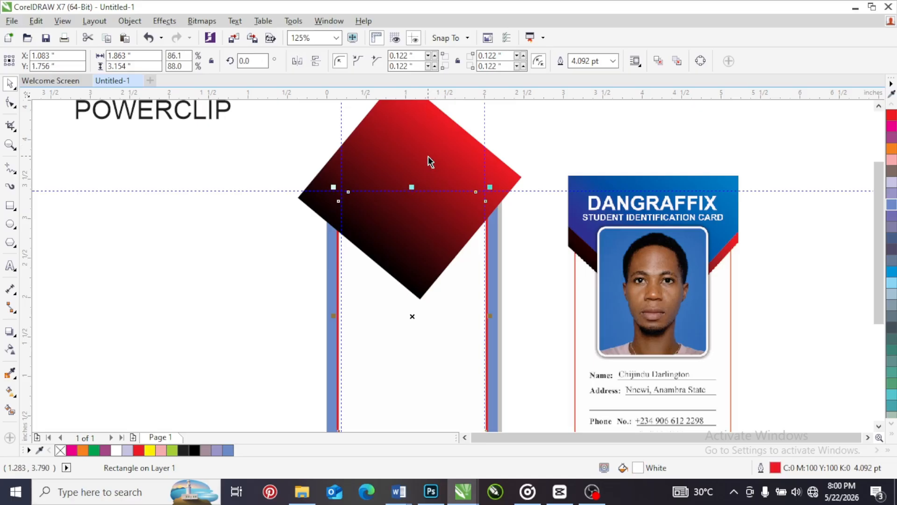
left_click(450, 345)
left_click(438, 160)
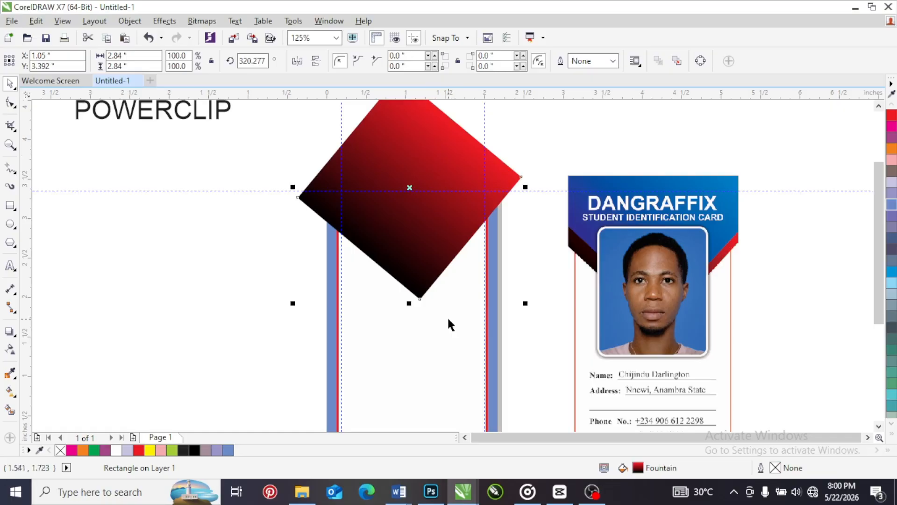
PowerClip the inner white rounded rectangle inside the blue background rectangle
left_click(444, 361)
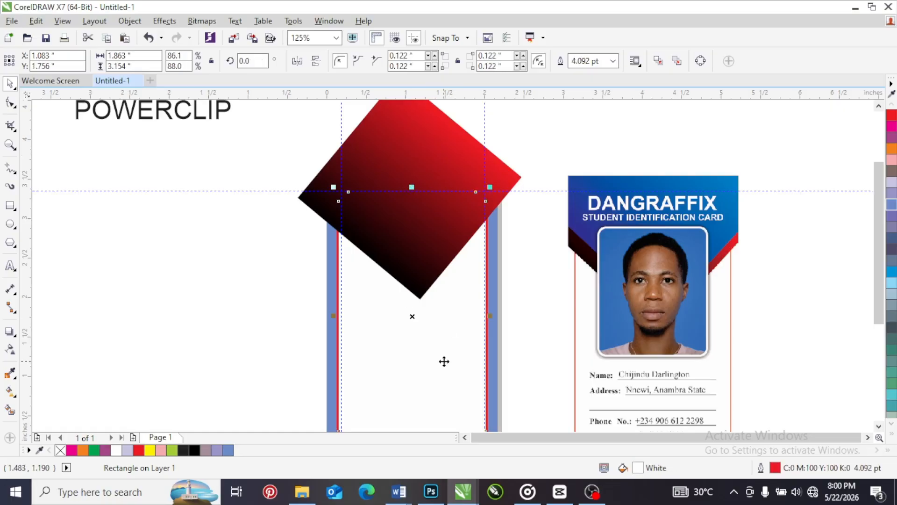
right_click(444, 361)
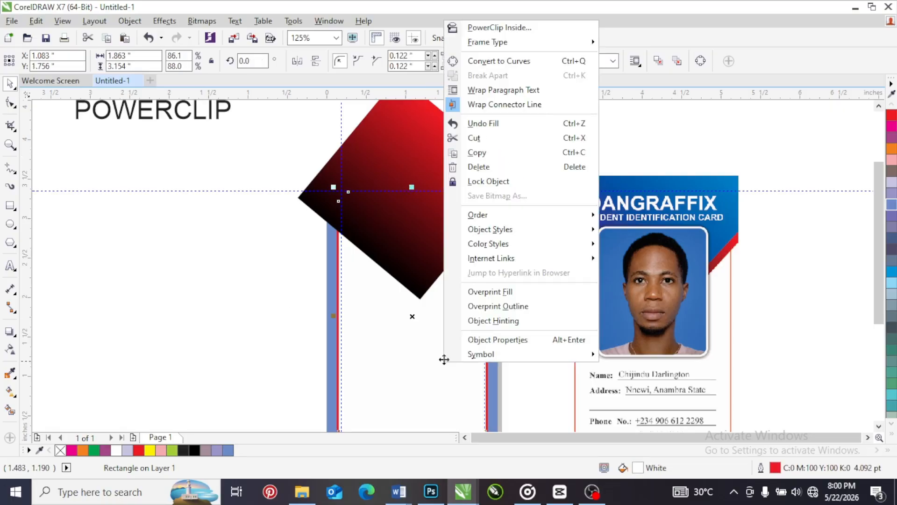
left_click(508, 27)
left_click(481, 257)
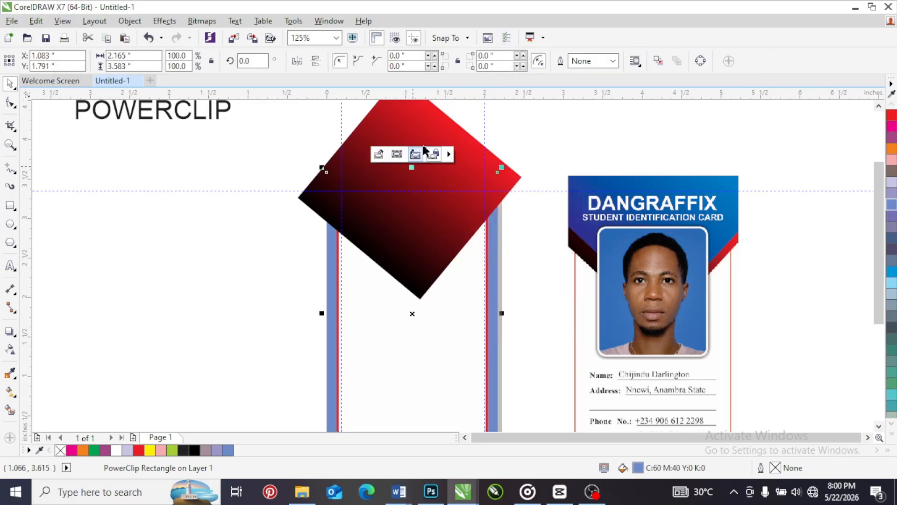
Position the gradient diamond over the card's upper edge at about X 1.09, Y 3.37 inches and PowerClip it inside the blue background
key("ctrl+z")
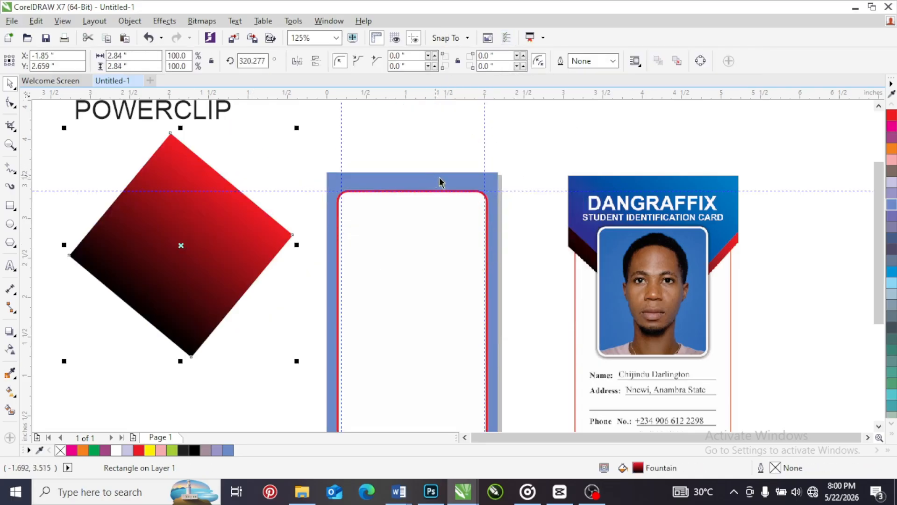
left_click_drag(174, 251, 402, 198)
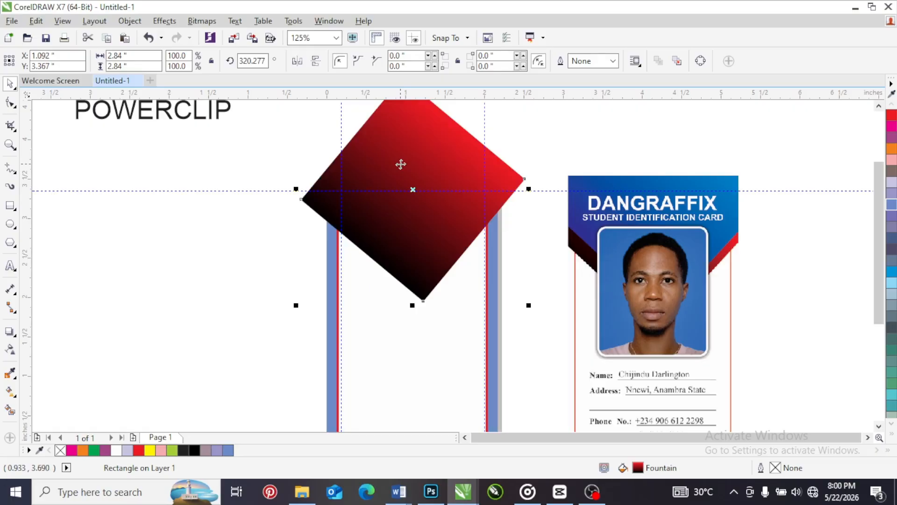
right_click(401, 136)
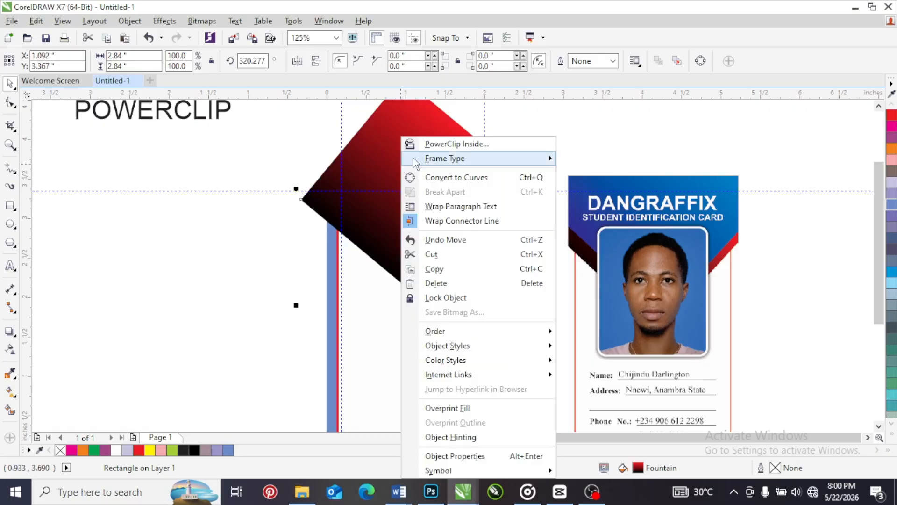
left_click(448, 143)
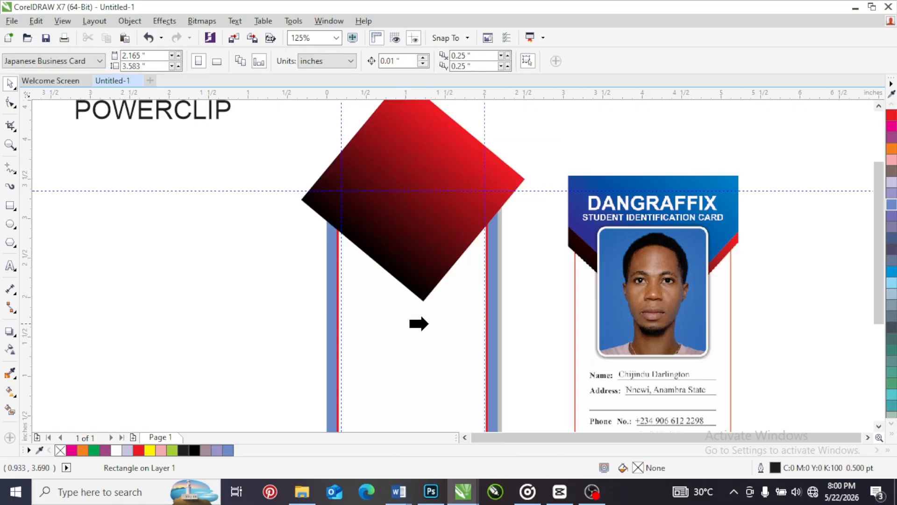
left_click(348, 321)
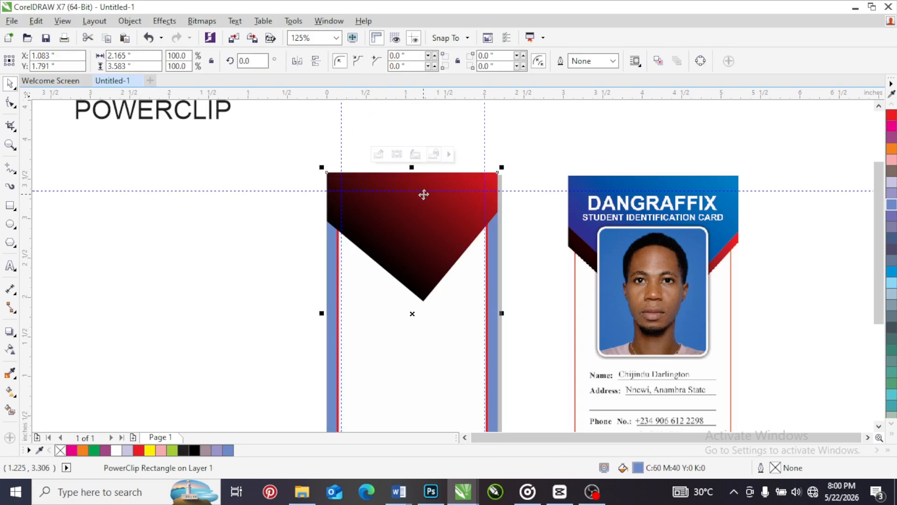
left_click(458, 130)
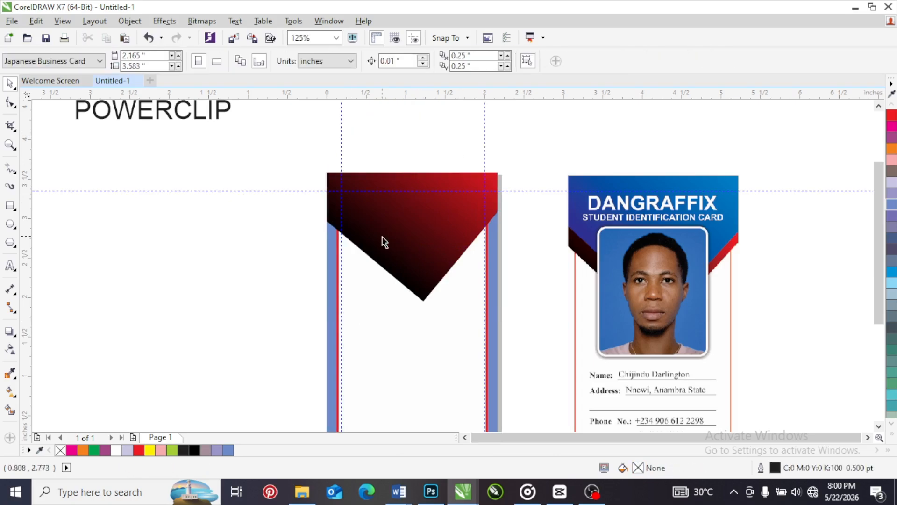
Edit the blue background's PowerClip contents, order the white rounded rectangle in front of the gradient diamond, and finish editing
left_click(408, 229)
right_click(408, 229)
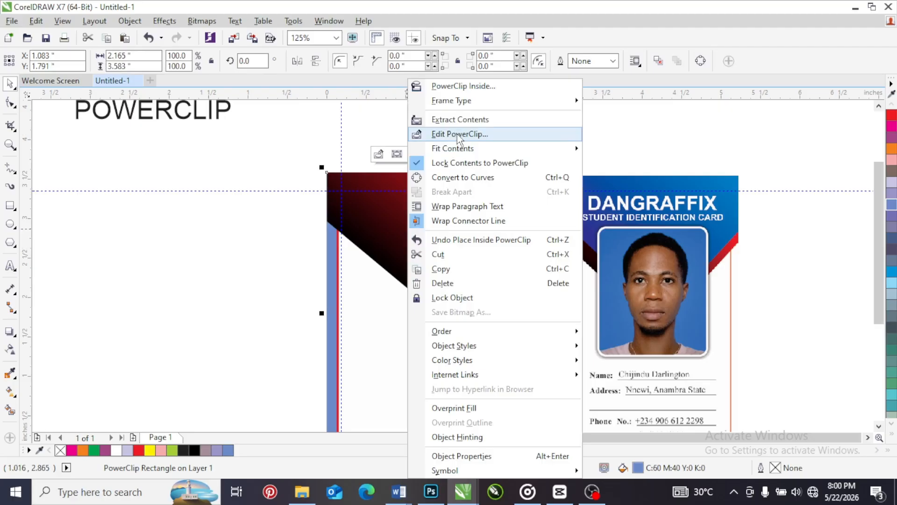
left_click(458, 134)
left_click(383, 274)
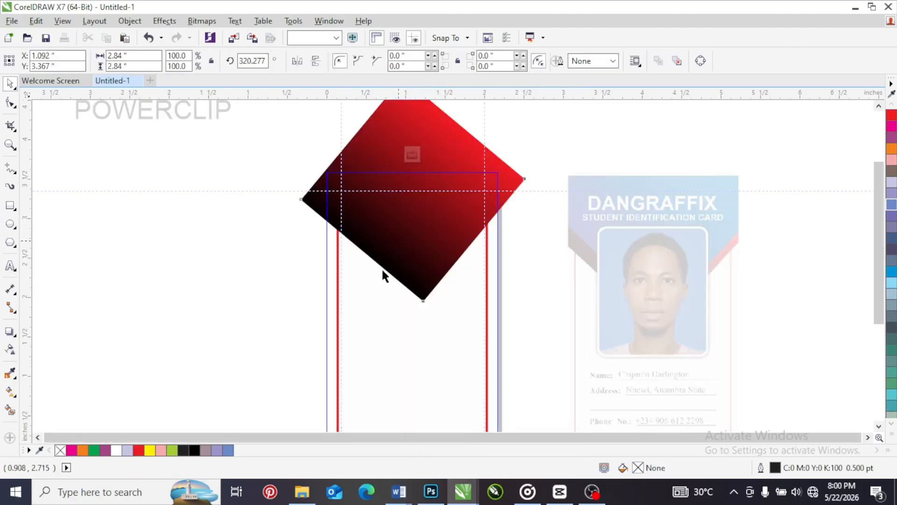
right_click(376, 305)
mouse_move(540, 331)
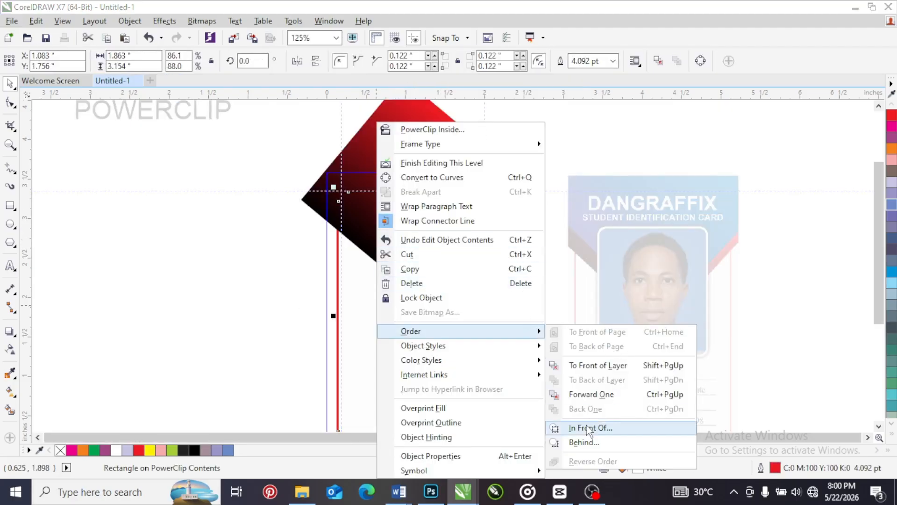
left_click(588, 428)
left_click(439, 175)
left_click(433, 154)
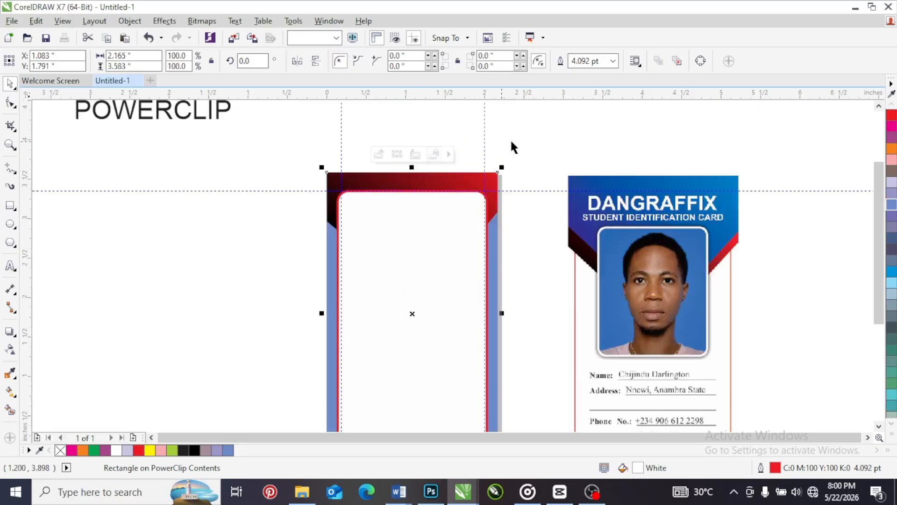
Edit the card background's PowerClip contents and order the red-black gradient diamond in front of the rounded rectangle
left_click(512, 146)
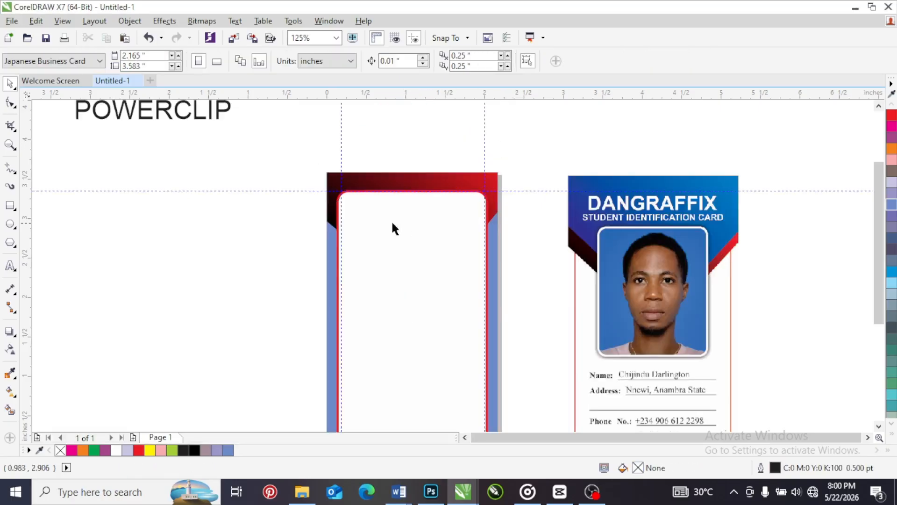
right_click(424, 219)
left_click(461, 132)
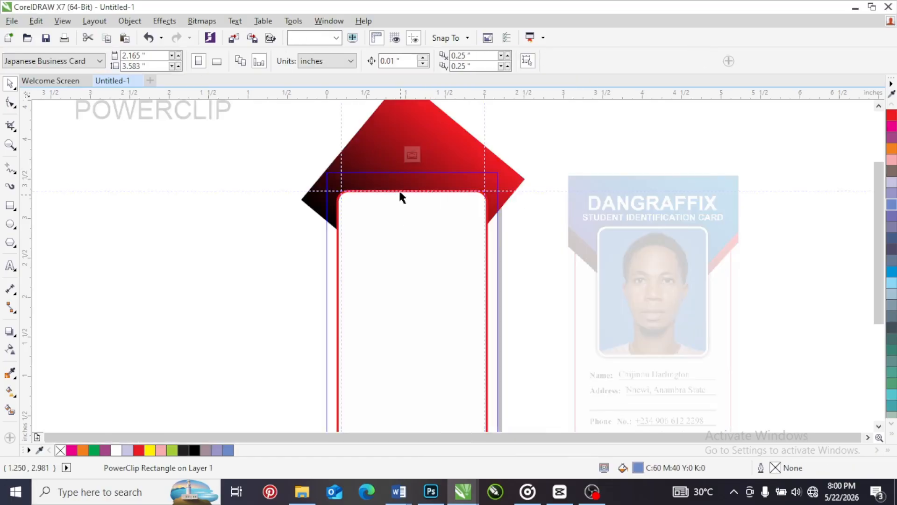
right_click(379, 153)
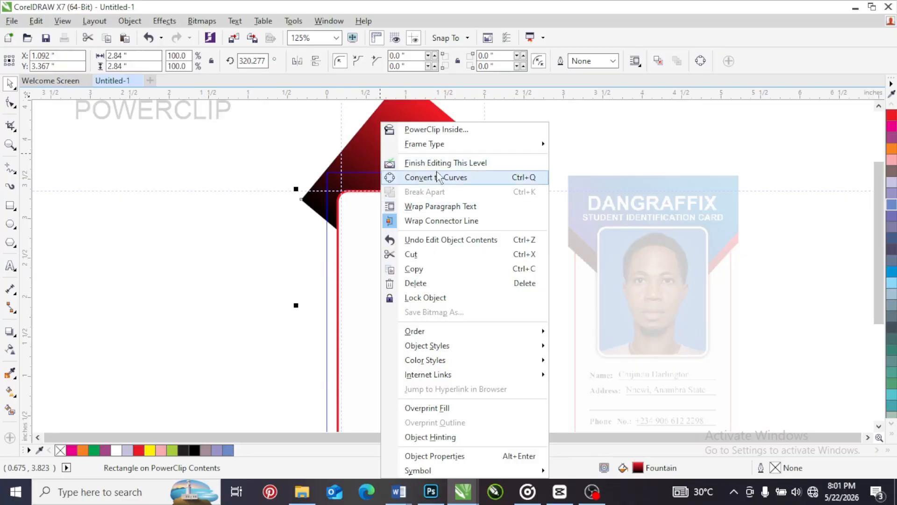
mouse_move(466, 337)
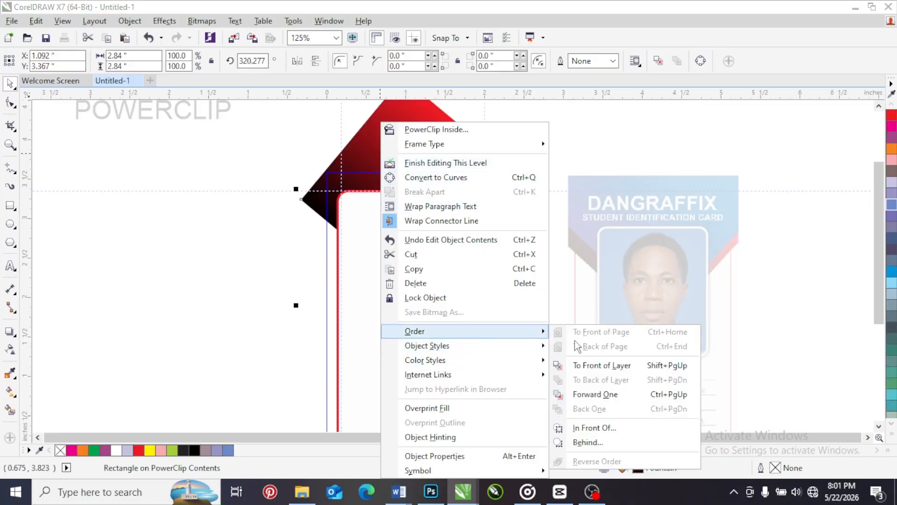
left_click(594, 428)
left_click(403, 337)
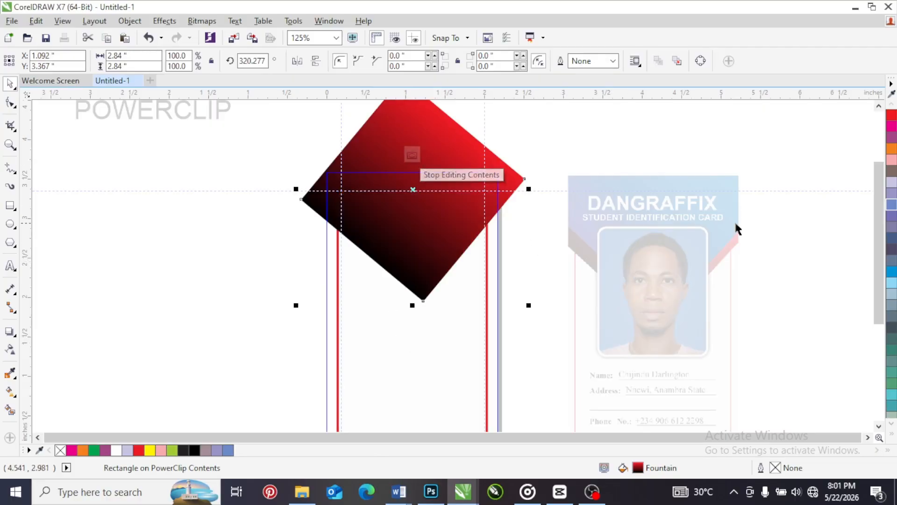
Duplicate the diamond slightly higher at about X 1.1, Y 3.59 inches, give it a dark blue to cyan gradient, and finish editing the PowerClip
left_click_drag(415, 249, 415, 231)
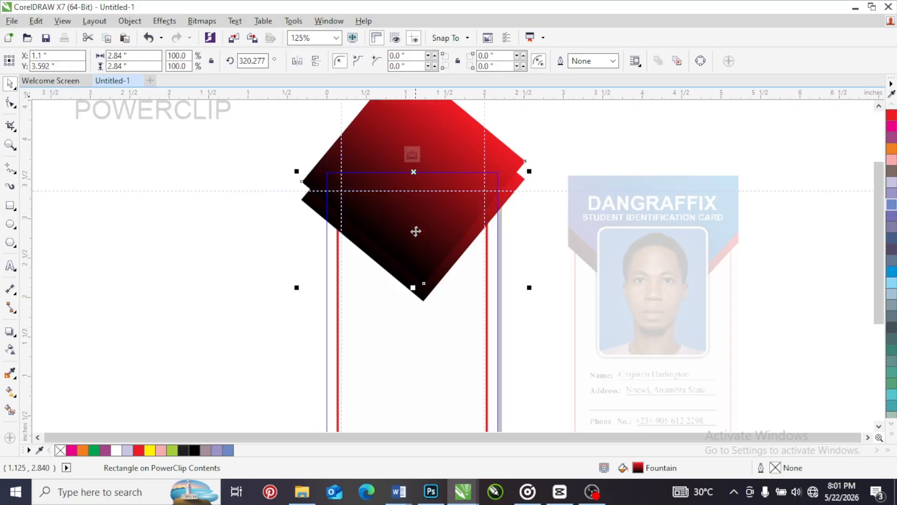
left_click(10, 392)
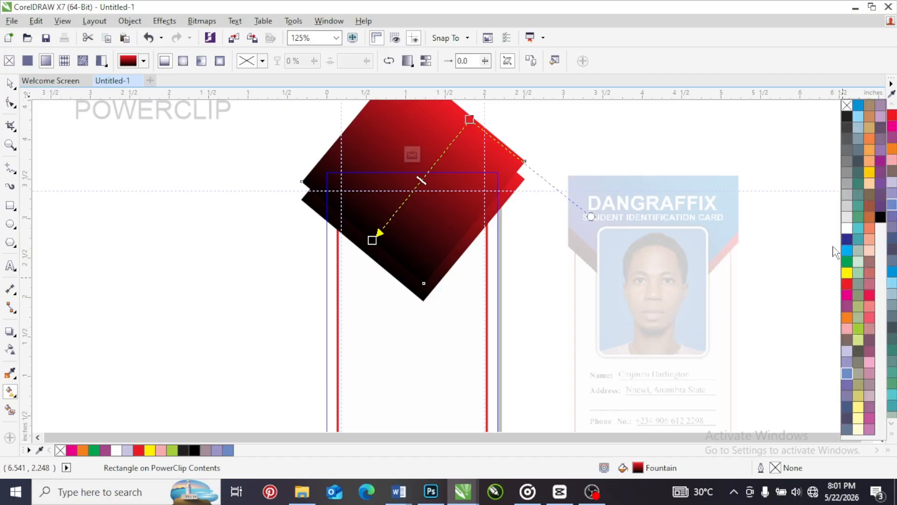
left_click(891, 435)
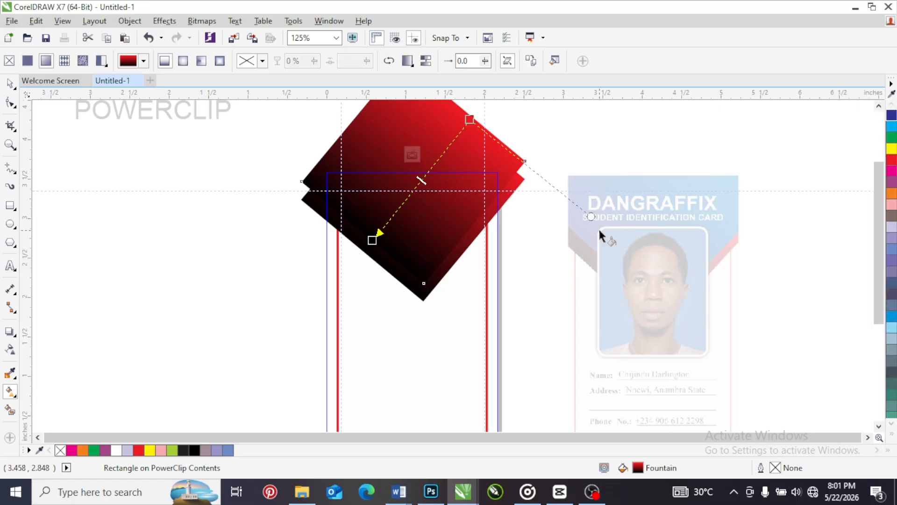
left_click(372, 240)
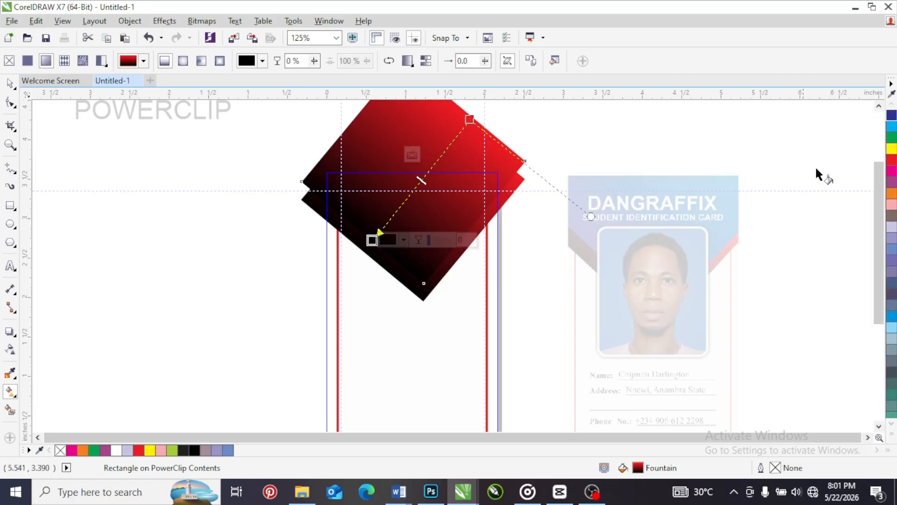
left_click(892, 116)
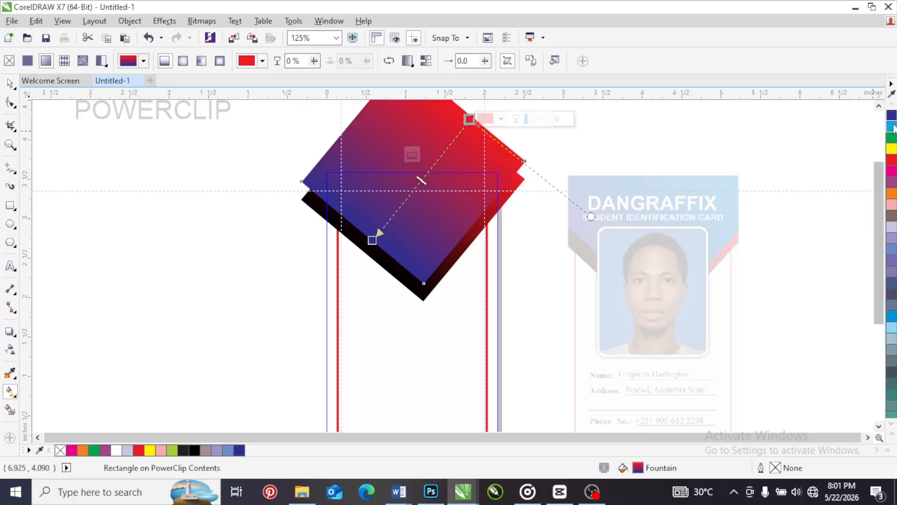
left_click(875, 140)
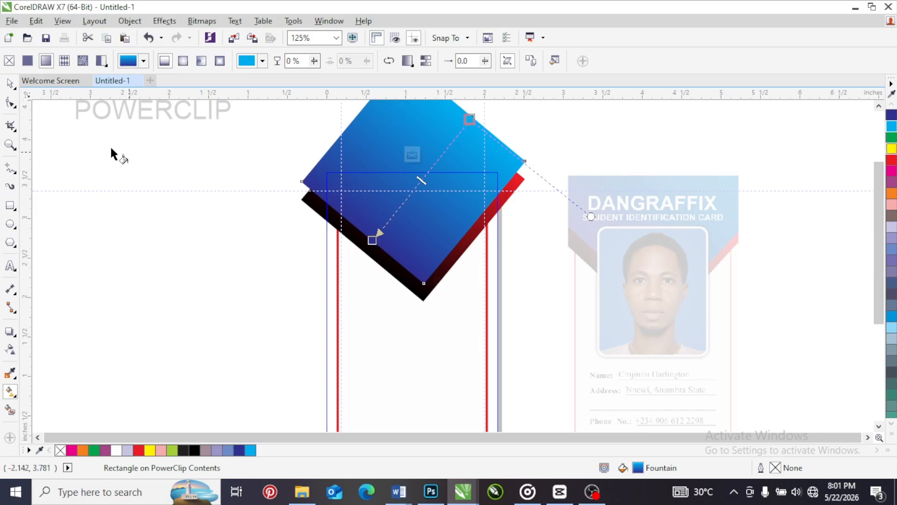
left_click(10, 85)
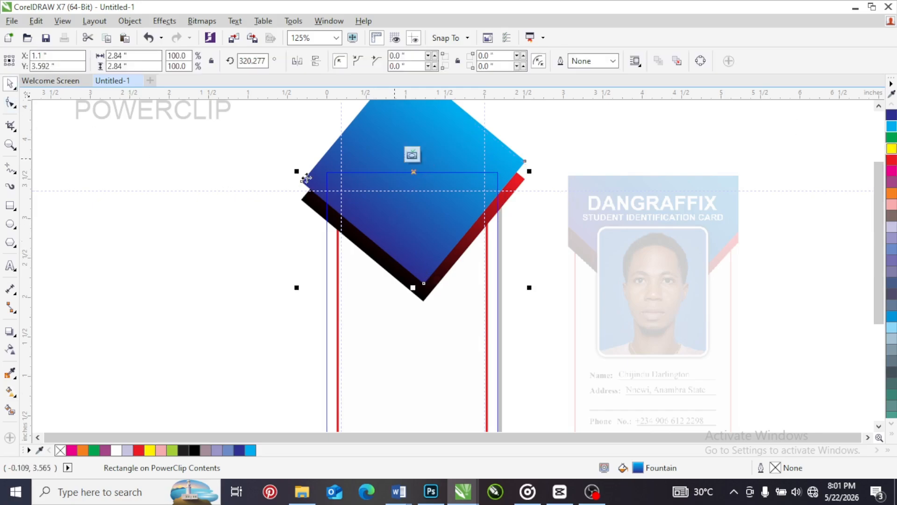
left_click(413, 153)
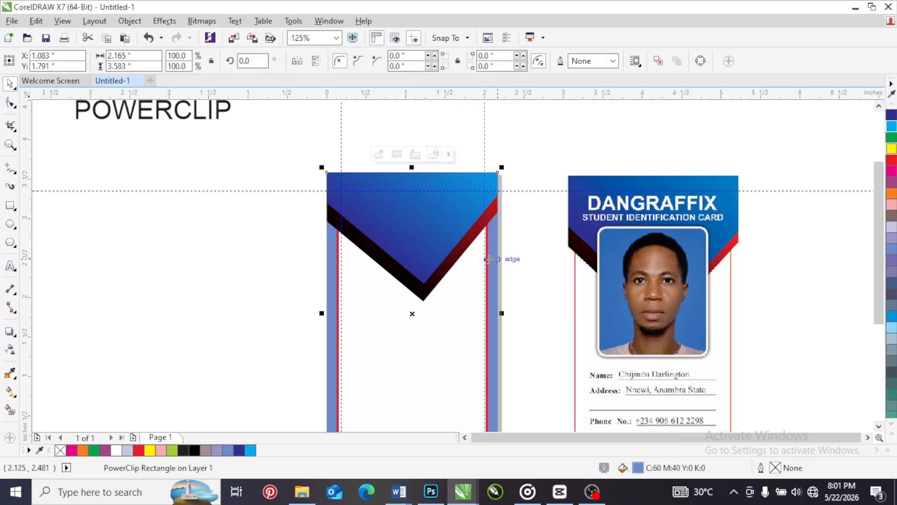
Fill the card's background rectangle with white and deselect it
left_click(119, 450)
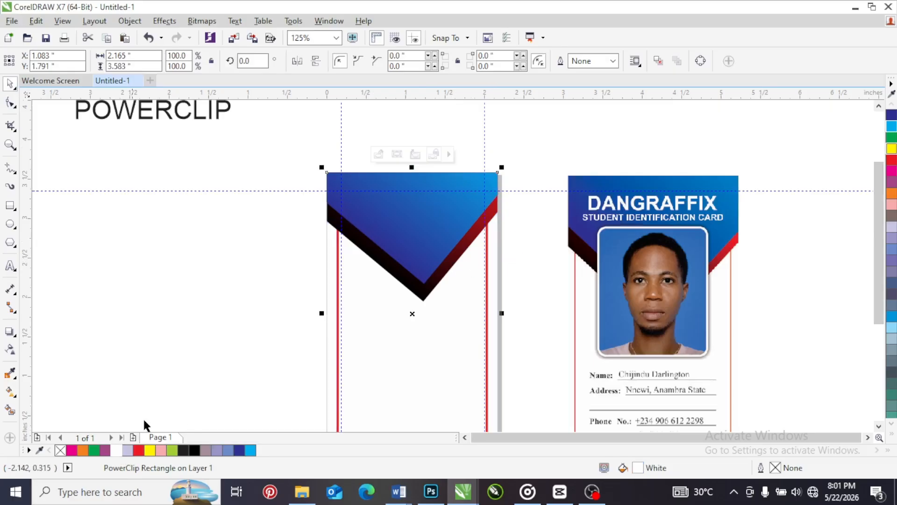
left_click(517, 241)
scroll(431, 210, "down", 2)
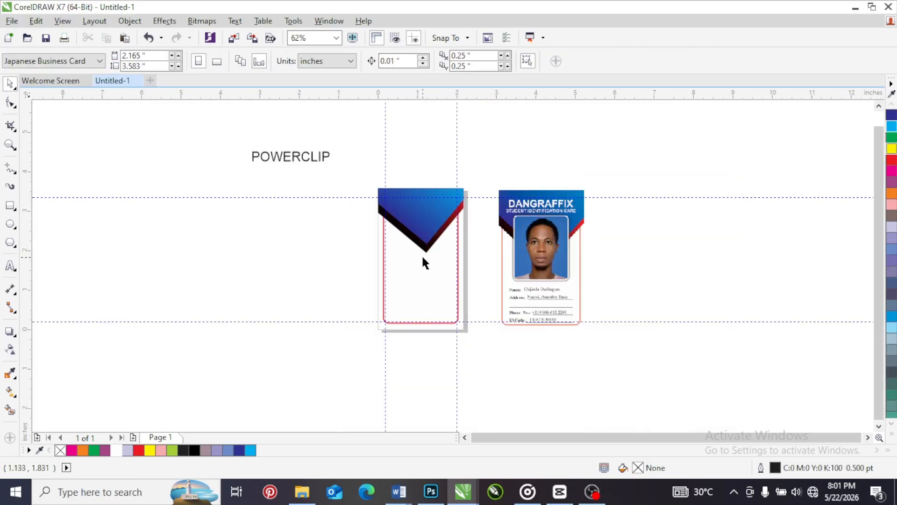
Draw a photo frame rectangle about 1.34 by 1.52 inches over the diamonds' lower tip and round its corners to about 0.125 inch
scroll(423, 260, "up", 2)
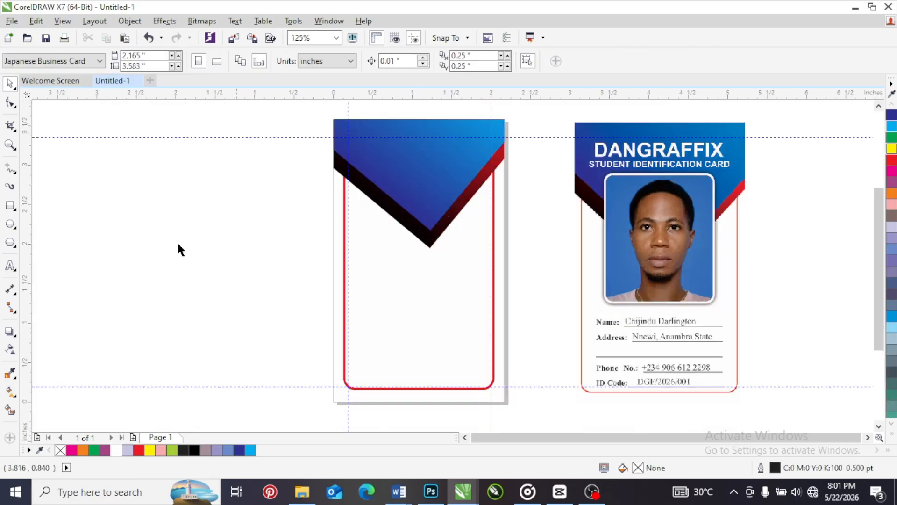
left_click(10, 205)
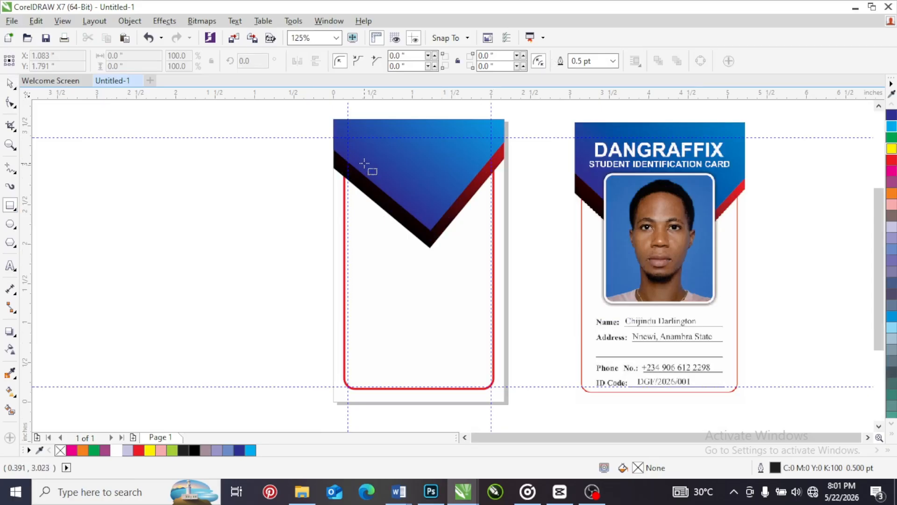
left_click_drag(364, 164, 471, 283)
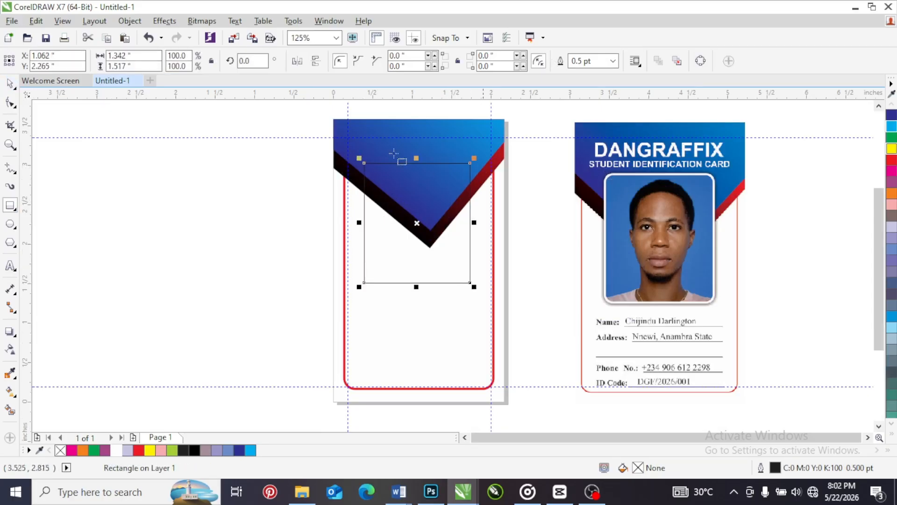
left_click(12, 104)
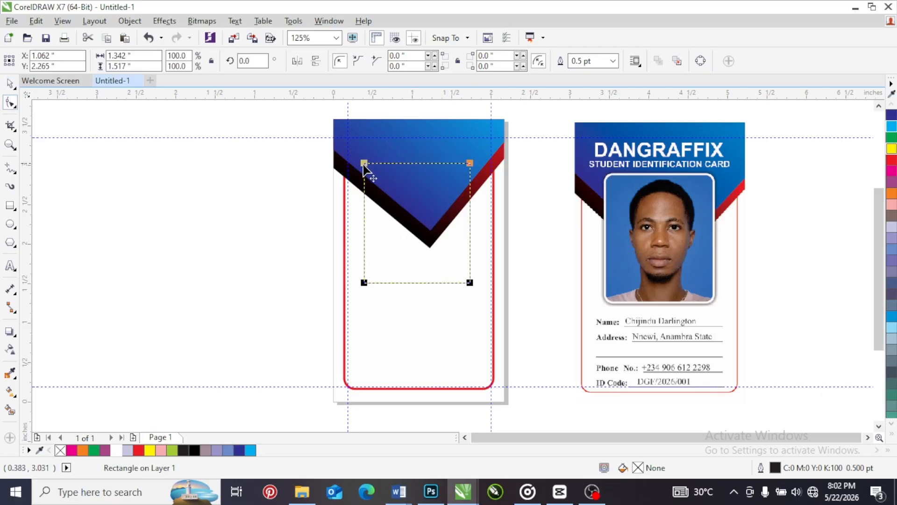
left_click_drag(365, 164, 364, 174)
left_click(9, 83)
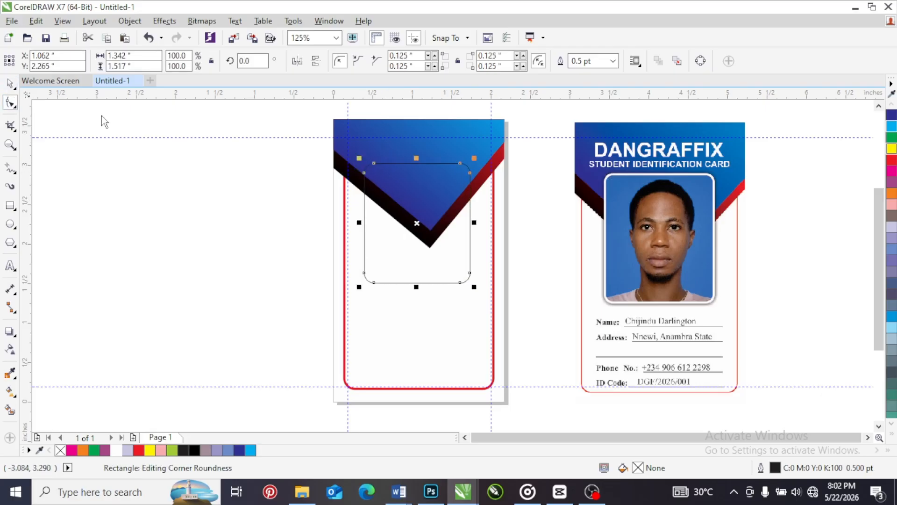
Fill the rounded photo frame with Pastel Blue and position it at about X 1.13, Y 2.06 inches
left_click_drag(433, 206, 436, 208)
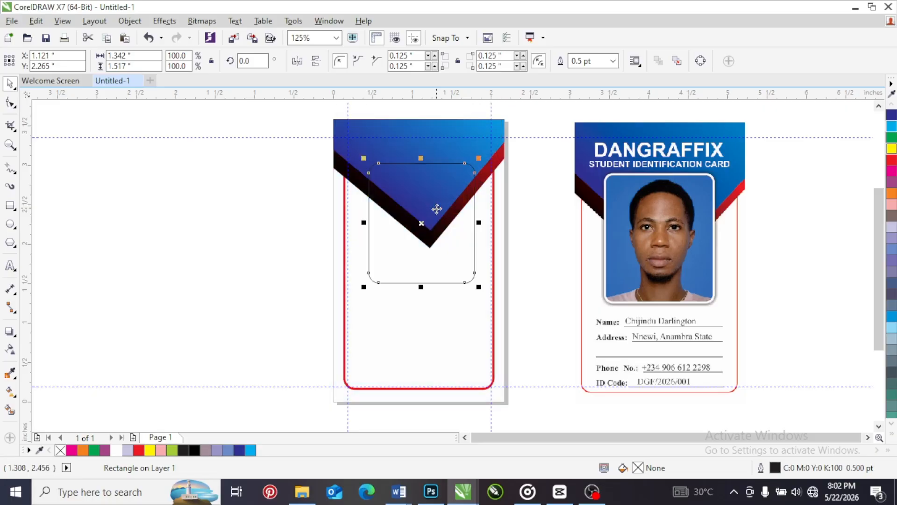
left_click(217, 450)
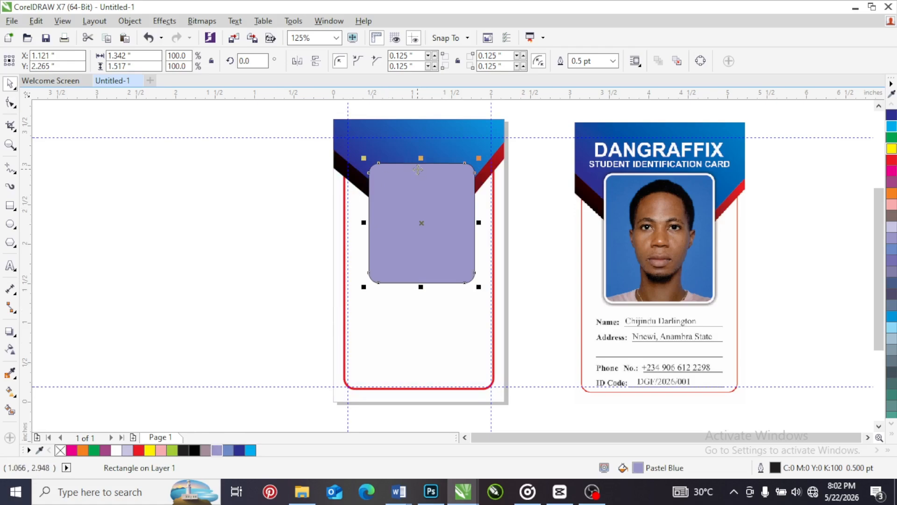
left_click_drag(421, 205, 420, 220)
Within the background's PowerClip, stretch both diamonds vertically to about 105%, move them down to about X 1.05, Y 3.26 inches, and finish editing
left_click(402, 154)
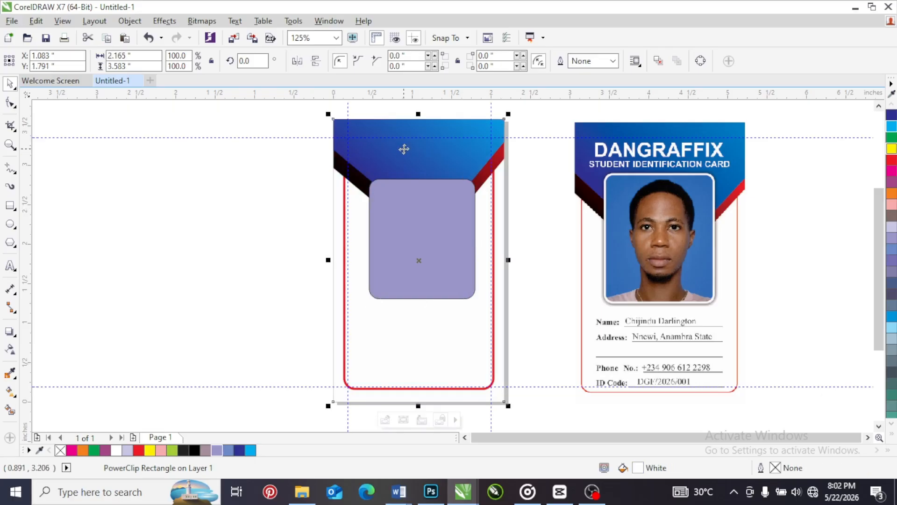
right_click(402, 148)
left_click(433, 135)
scroll(388, 220, "down", 2)
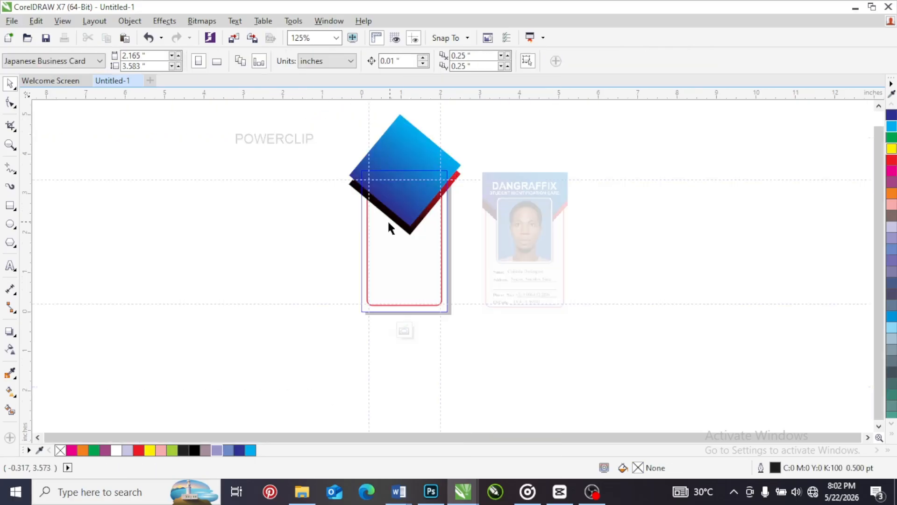
left_click_drag(321, 110, 468, 238)
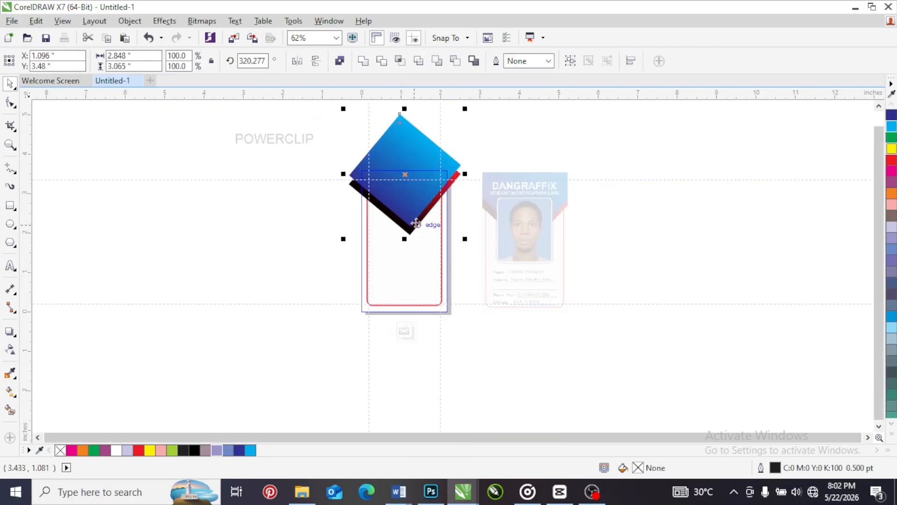
scroll(410, 217, "up", 2)
left_click_drag(401, 259, 401, 271)
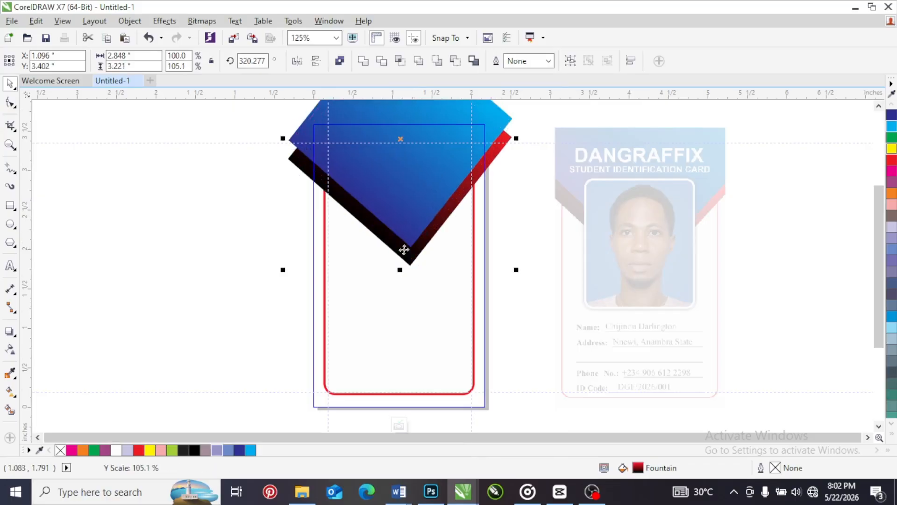
left_click_drag(402, 180, 399, 192)
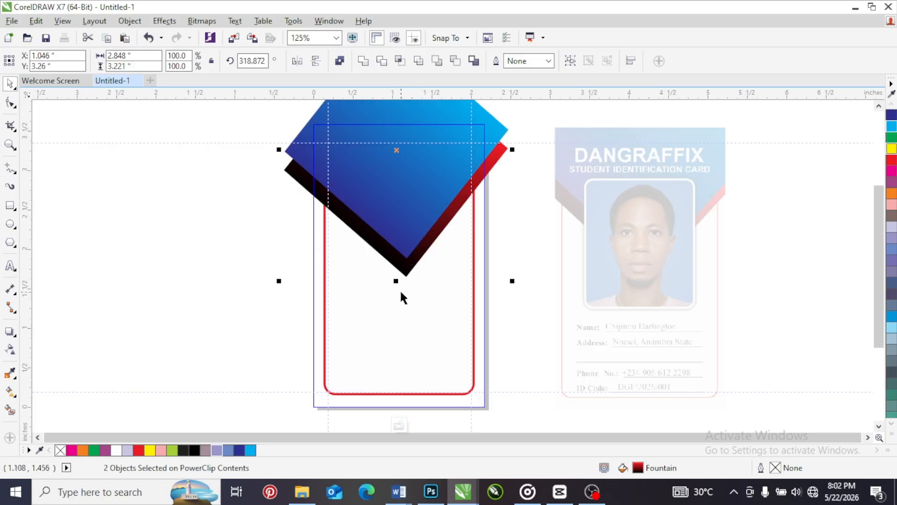
left_click(399, 425)
left_click(232, 256)
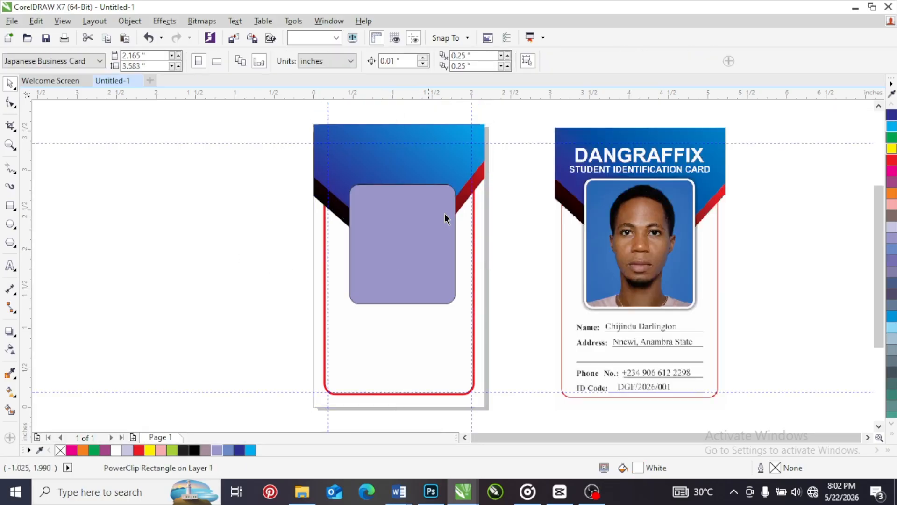
Give the photo frame a white 4.0 pt outline that scales with the object
left_click(408, 223)
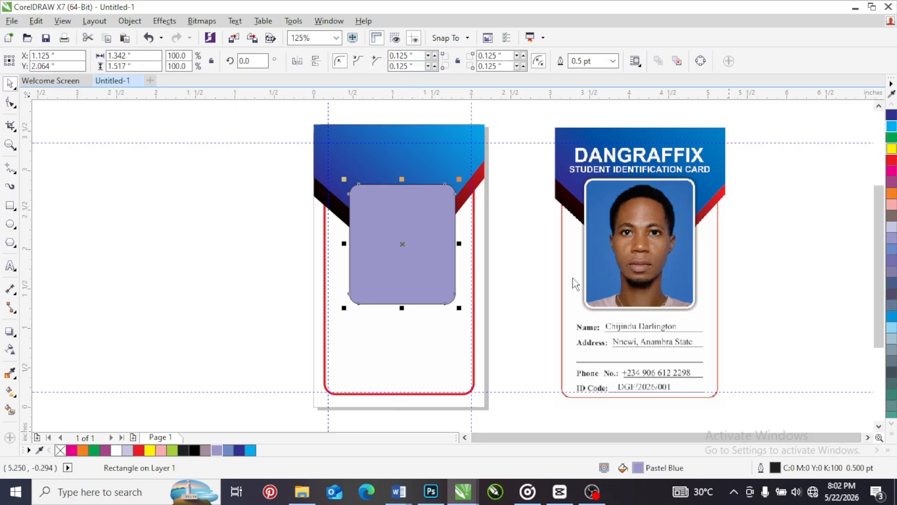
key("F12")
left_click(365, 159)
left_click(338, 252)
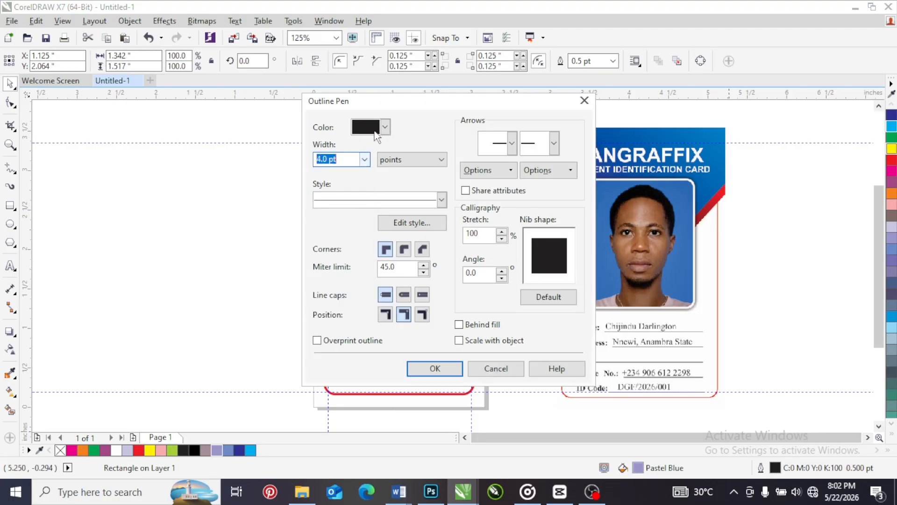
left_click(376, 133)
left_click(402, 158)
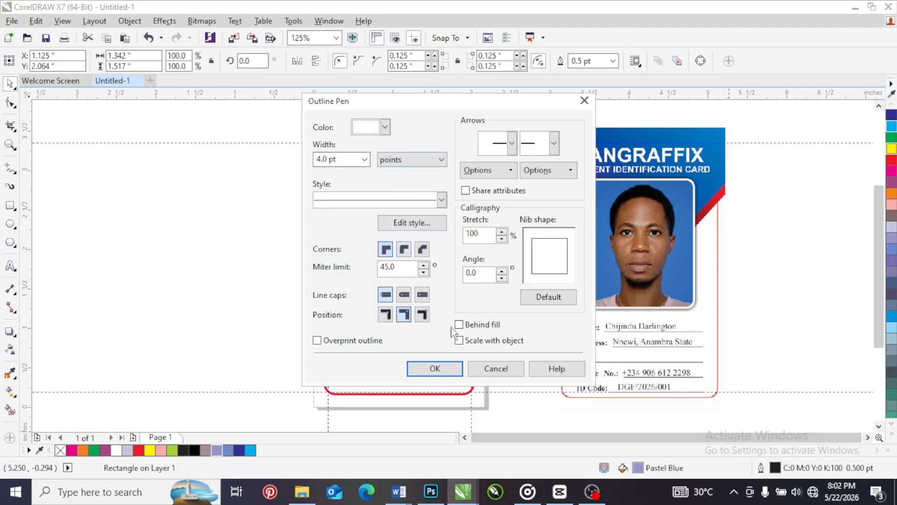
left_click(460, 341)
left_click(435, 369)
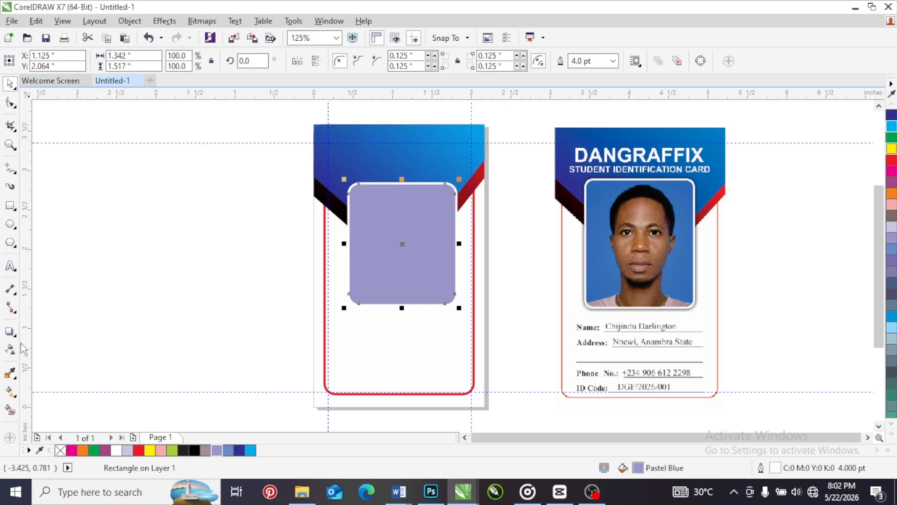
Apply a glow-style drop shadow preset with 100 opacity and 20 feathering to the photo frame, and set its colour to black
left_click(10, 331)
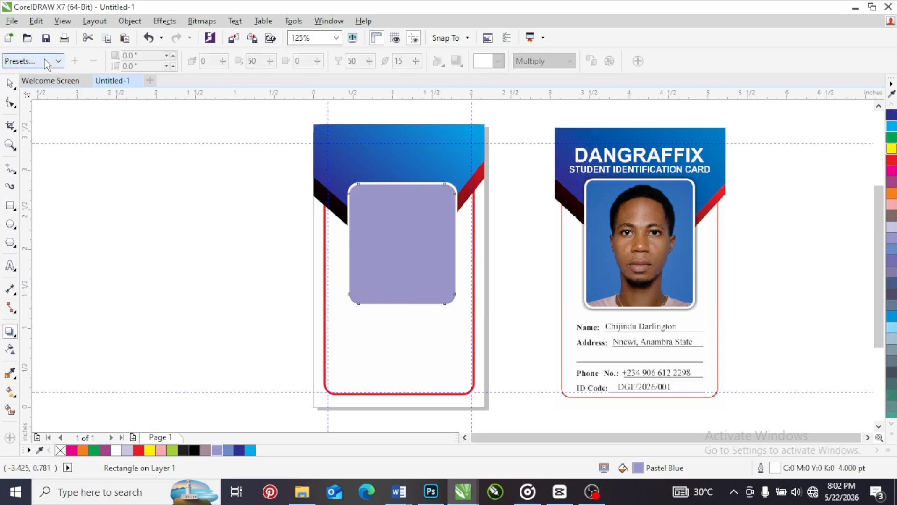
left_click(47, 62)
left_click(35, 150)
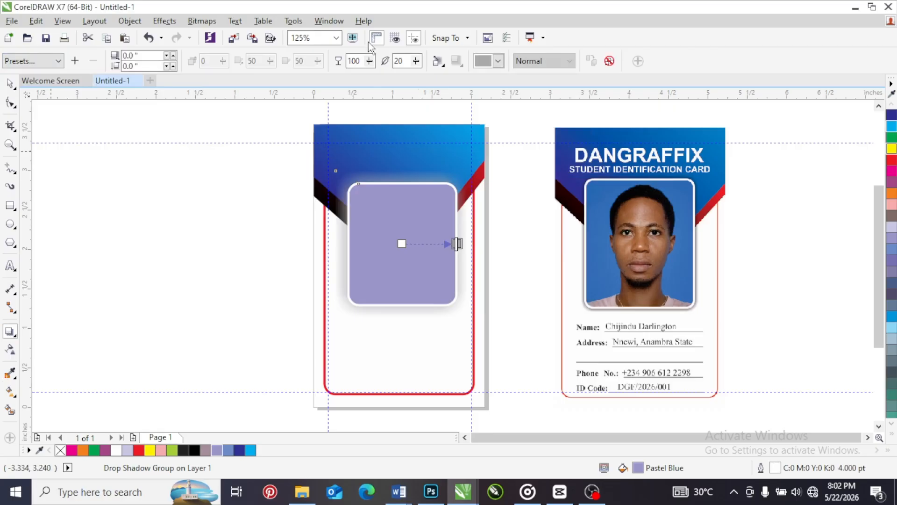
left_click(498, 61)
left_click(480, 74)
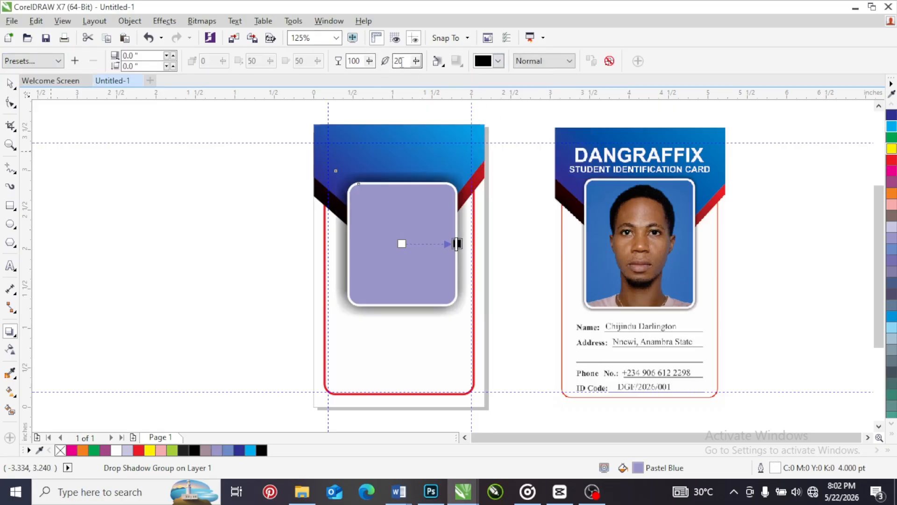
Reduce the photo frame's drop shadow to 5 feathering and 50 opacity, and deselect the frame
double_click(398, 61)
type("5")
key("Return")
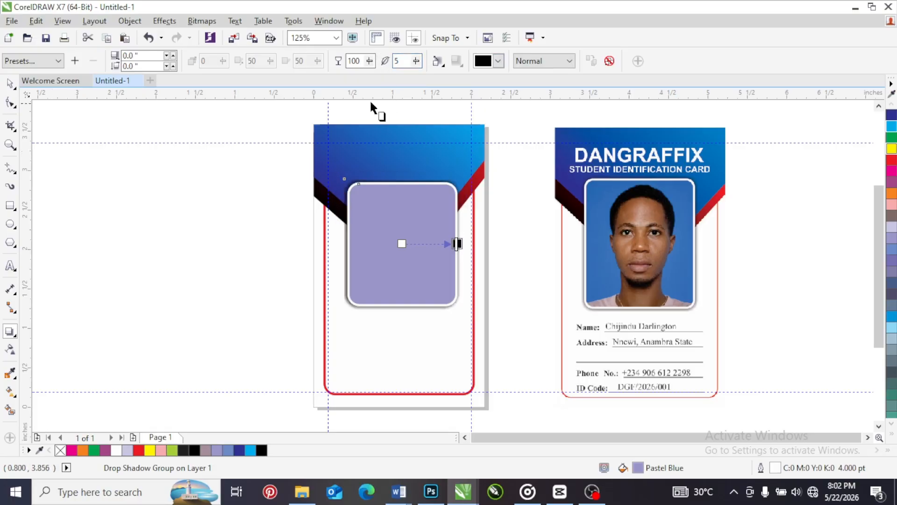
double_click(360, 62)
type("50")
key("Return")
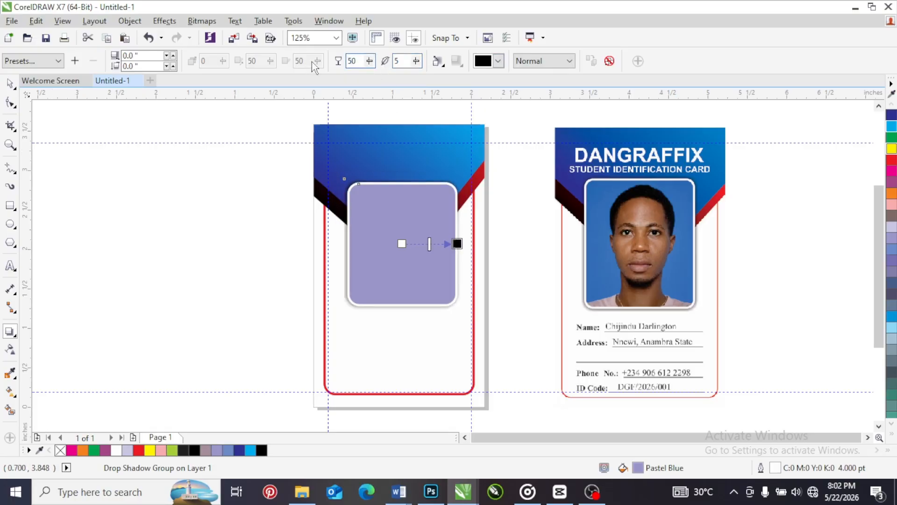
left_click(11, 87)
left_click(182, 232)
Switch to File Explorer and copy the braided-hair portrait 51d097622e17fc7704873f7e01e792ec from the Bluetooth folder
left_click(302, 492)
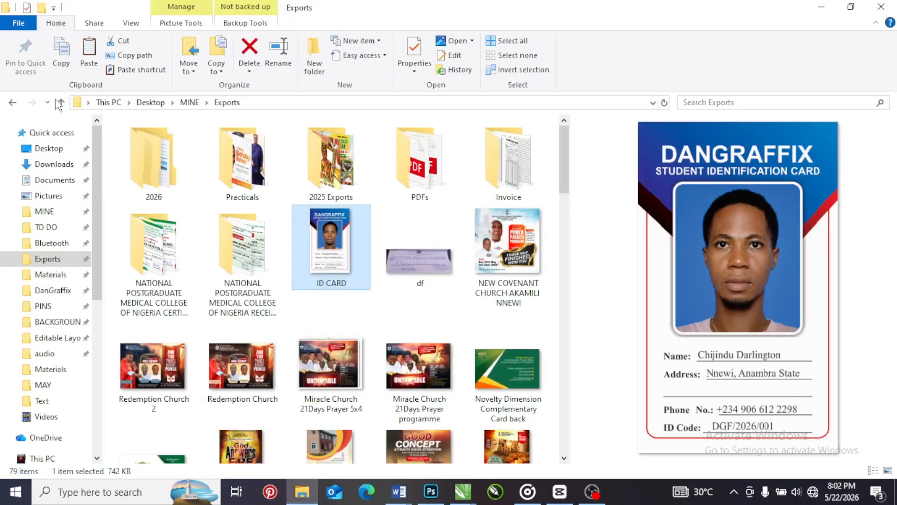
left_click(52, 243)
scroll(369, 254, "down", 5)
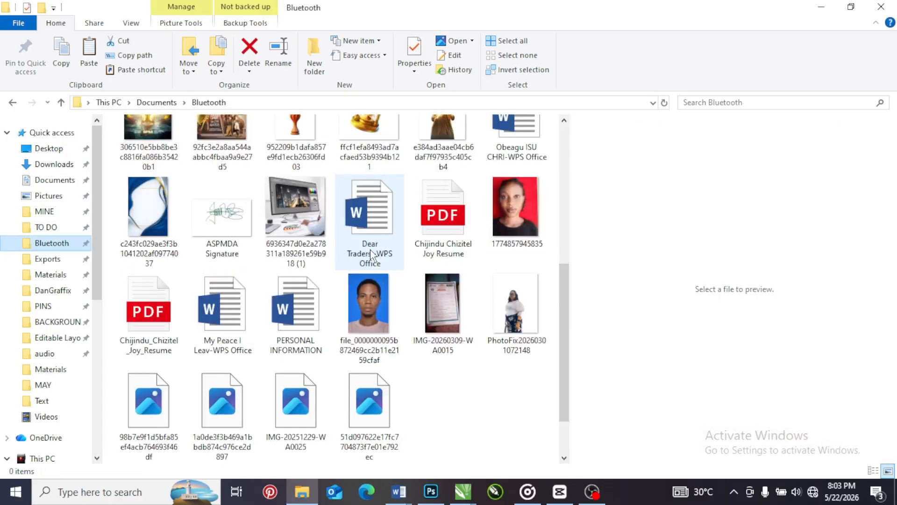
left_click(358, 299)
double_click(358, 301)
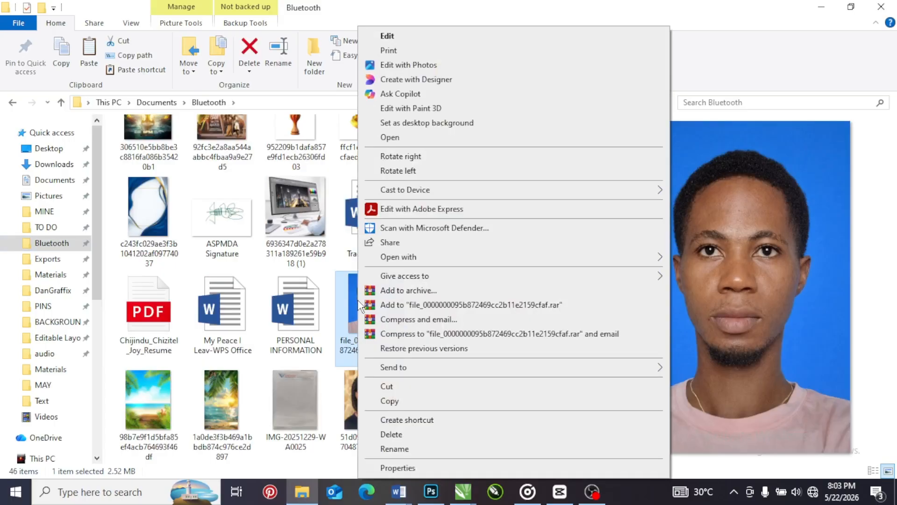
left_click(366, 400)
left_click(363, 397)
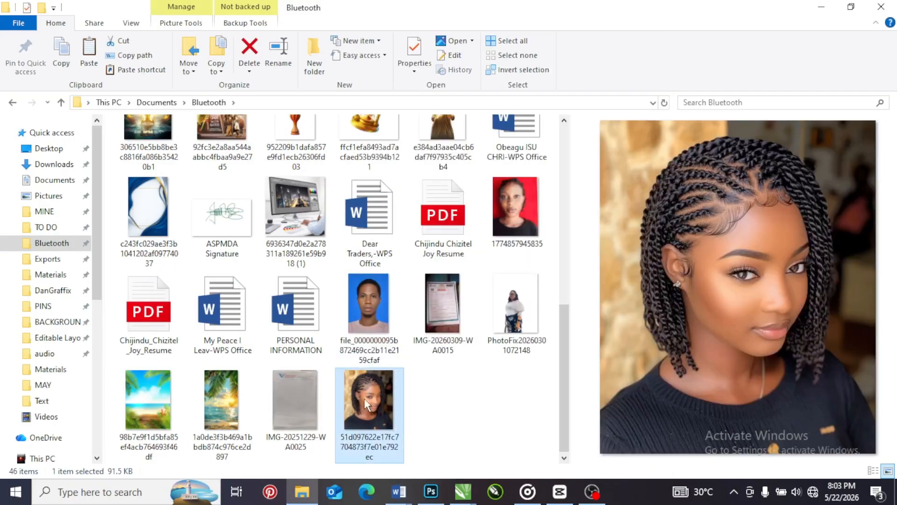
right_click(364, 397)
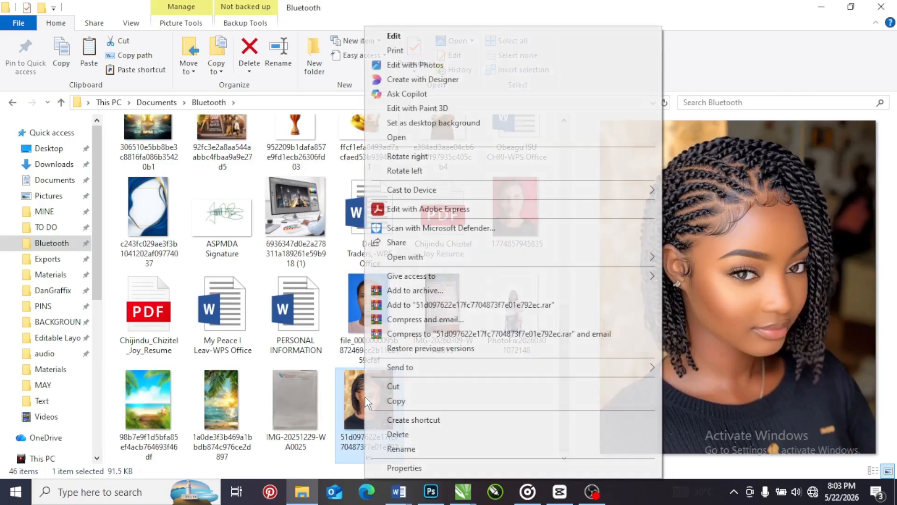
left_click(396, 401)
Switch back to the Untitled-1 document in CorelDRAW, paste the portrait, and scale it down to about 1.42 × 1.72 inches beside the card
mouse_move(463, 491)
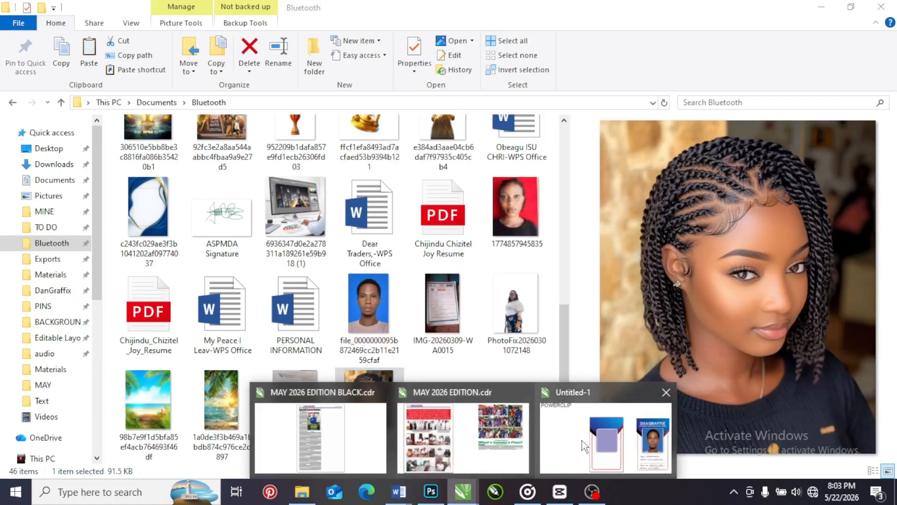
left_click(584, 444)
right_click(207, 194)
left_click(243, 280)
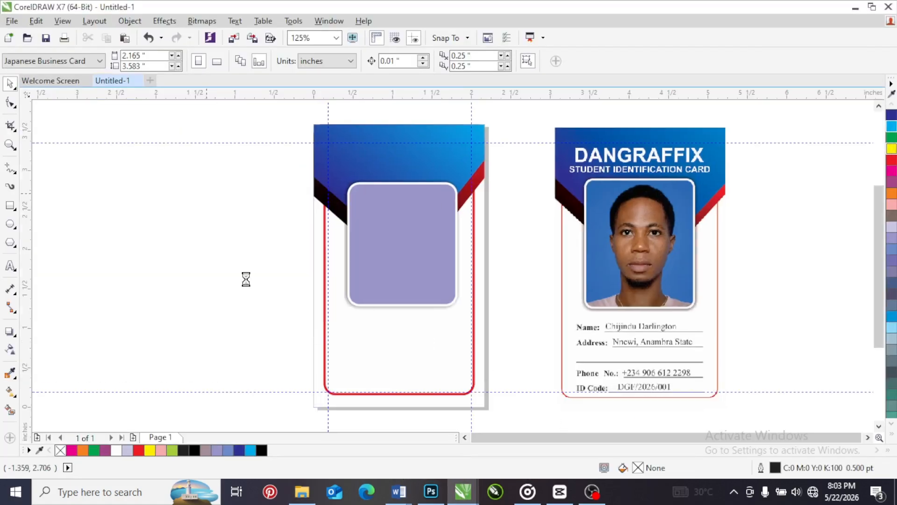
scroll(415, 238, "down", 4)
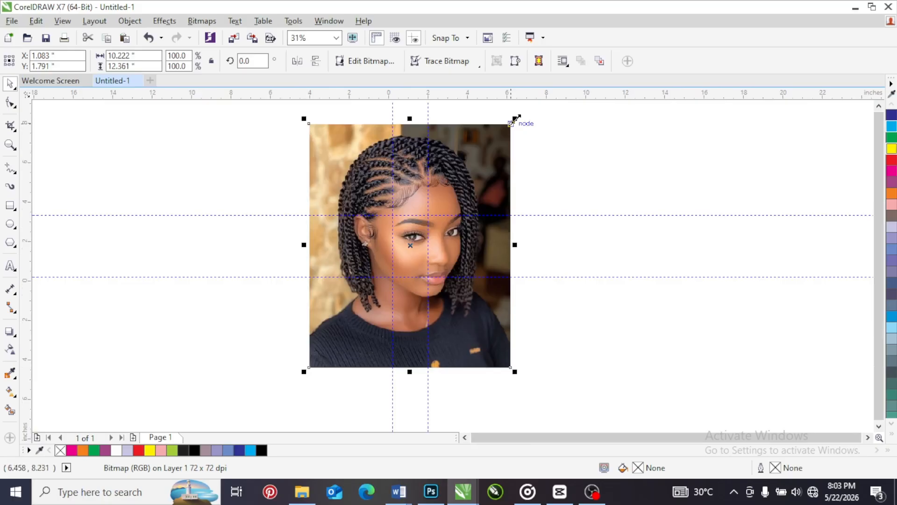
left_click_drag(515, 118, 374, 240)
scroll(392, 236, "up", 4)
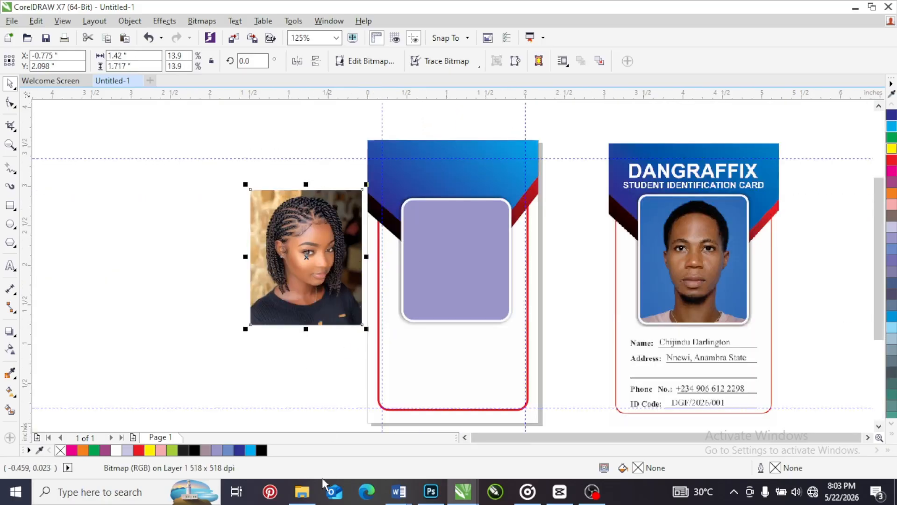
left_click(302, 491)
scroll(385, 265, "up", 3)
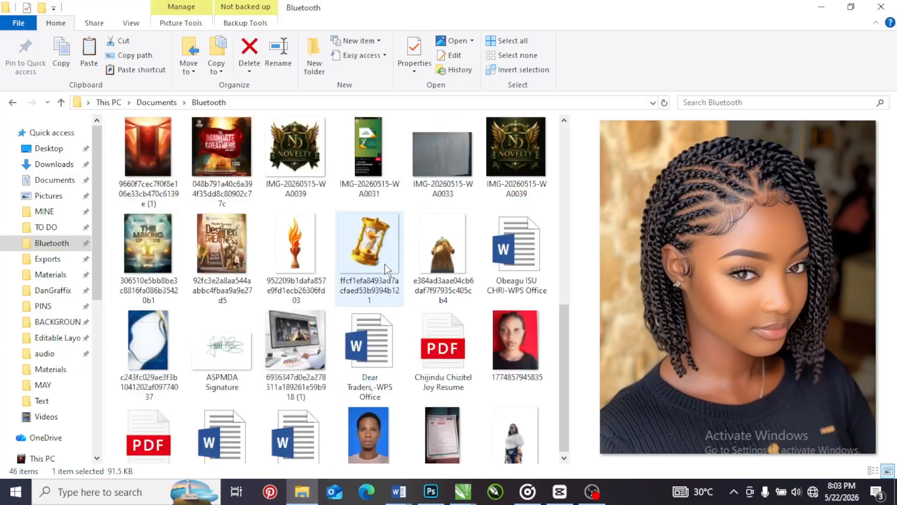
scroll(385, 264, "up", 3)
scroll(374, 270, "down", 10)
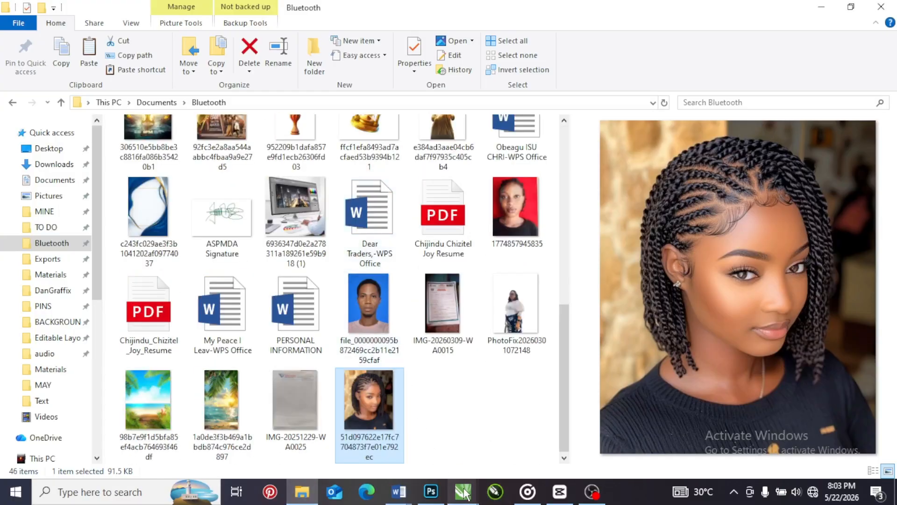
mouse_move(465, 493)
left_click(567, 417)
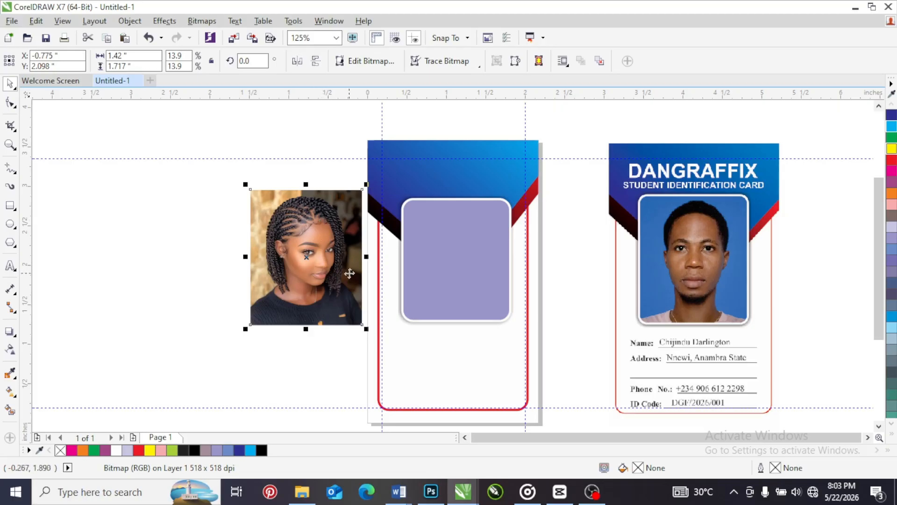
Resize the portrait to about 1.33 × 1.61 inches and place it beside the card at about X -0.70, Y 2.04 inches
scroll(349, 273, "up", 2)
left_click_drag(380, 100, 333, 158)
left_click_drag(310, 236, 302, 215)
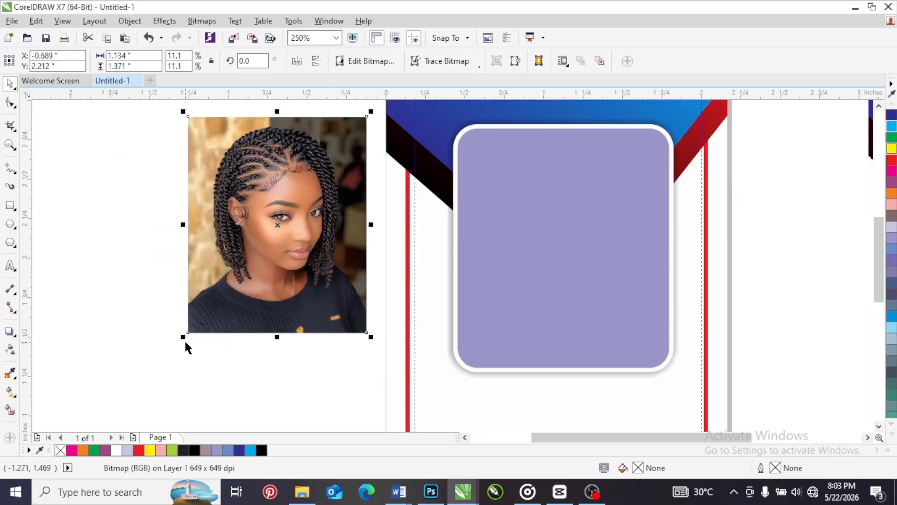
left_click_drag(184, 339, 153, 375)
right_click(250, 222)
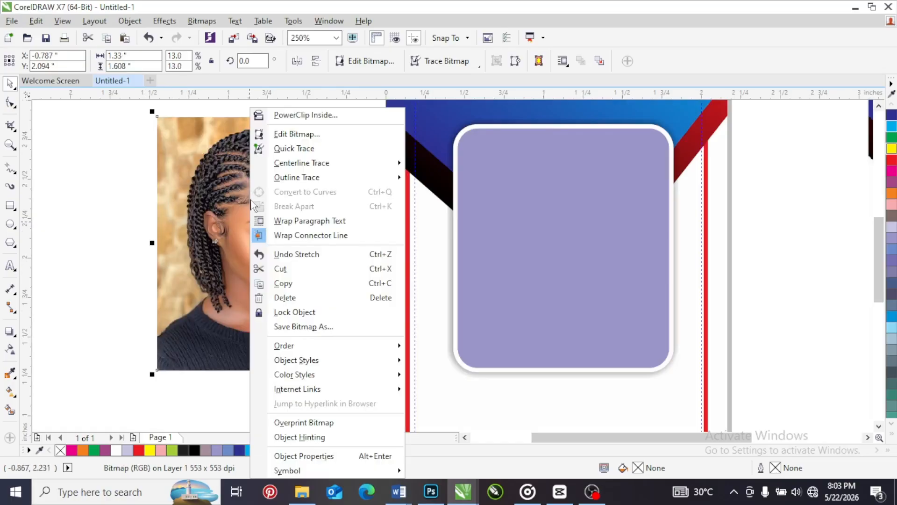
left_click(191, 171)
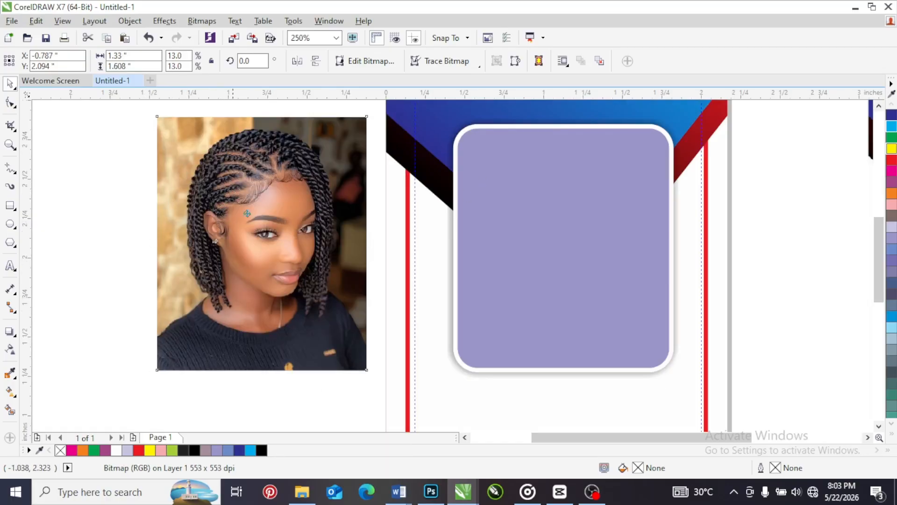
mouse_move(222, 208)
left_mouse_down()
mouse_move(553, 192)
mouse_move(522, 209)
mouse_move(519, 198)
mouse_move(237, 209)
left_mouse_up()
scroll(338, 166, "down", 1)
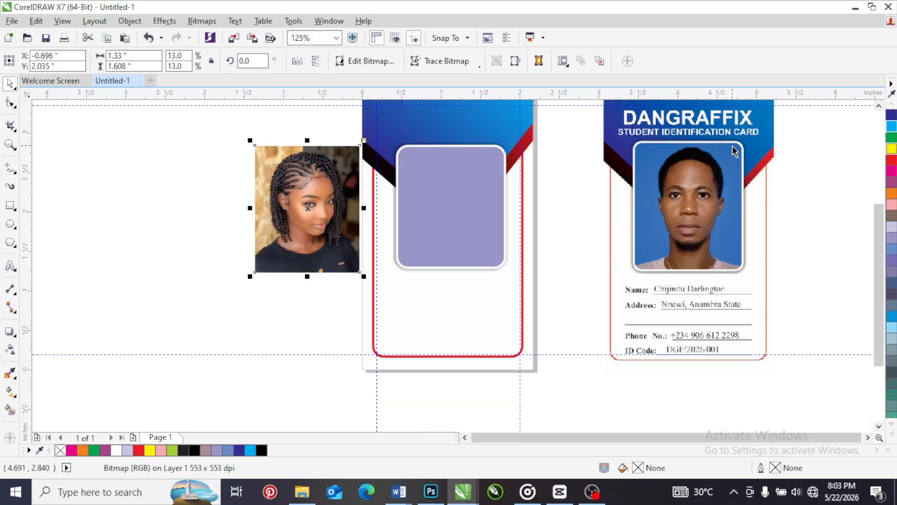
scroll(356, 151, "up", 1)
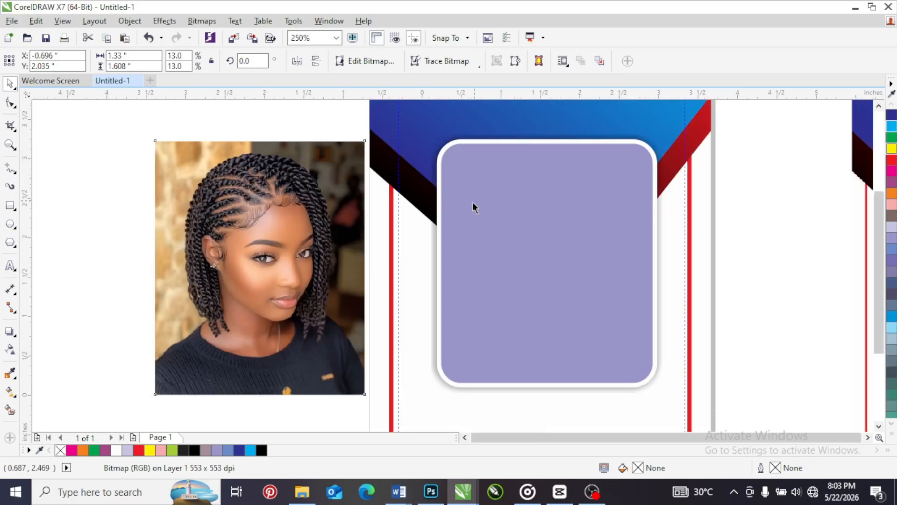
scroll(475, 207, "down", 1)
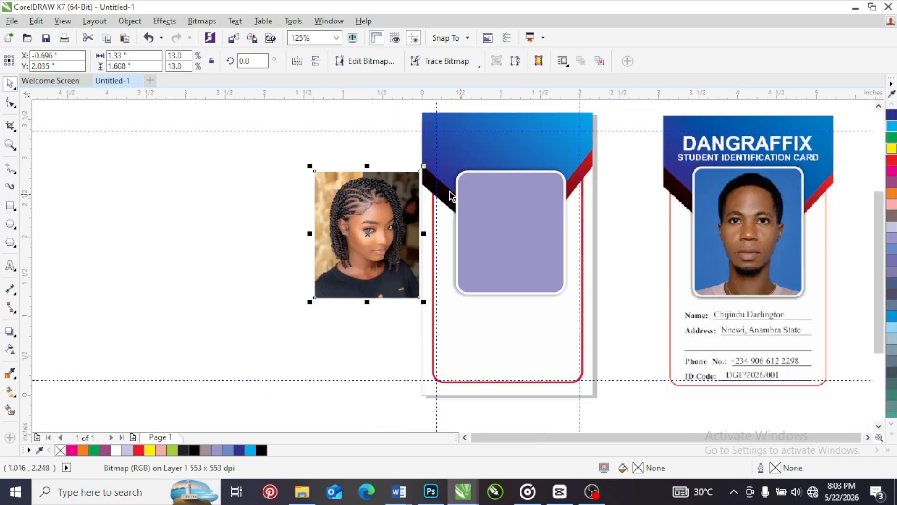
PowerClip the portrait inside the rounded photo frame and undo the placement
right_click(368, 215)
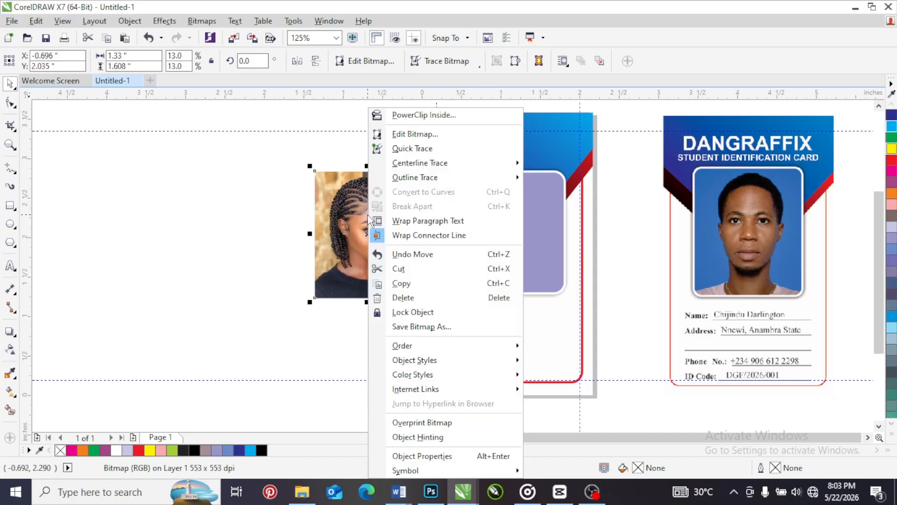
left_click(411, 116)
left_click(496, 231)
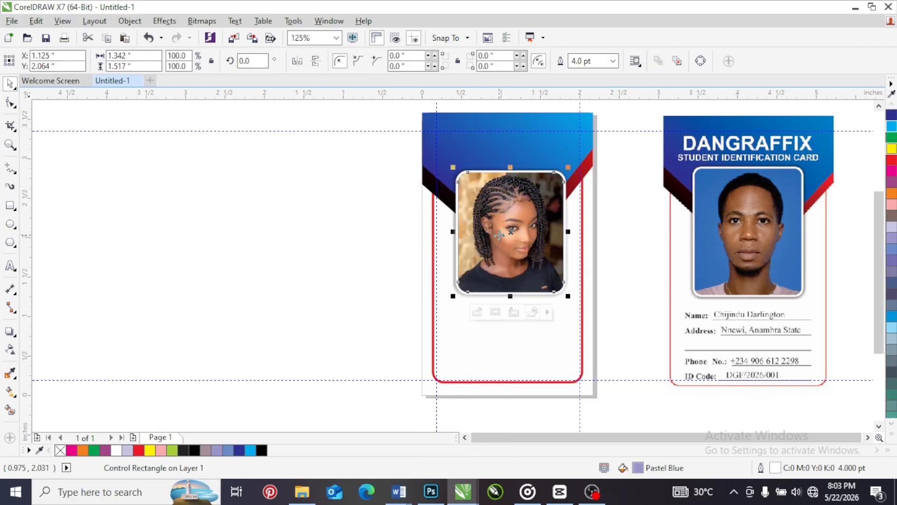
key("ctrl+z")
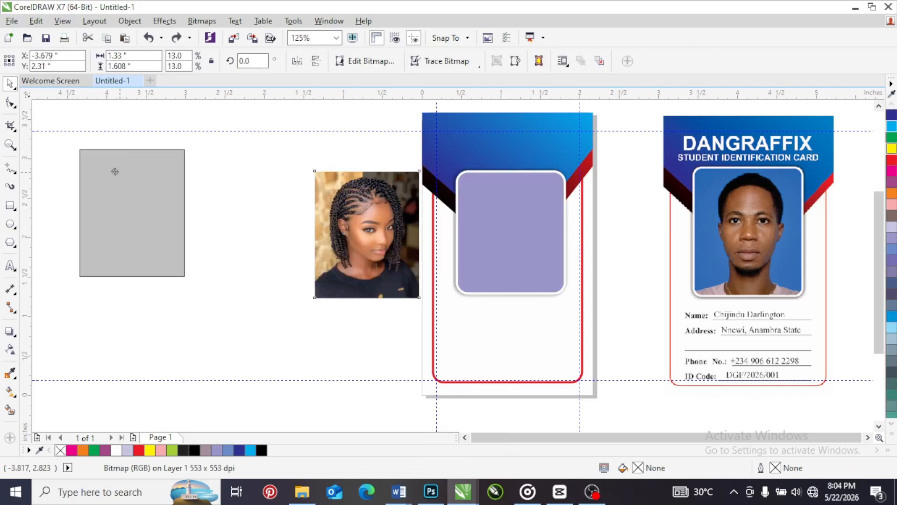
Place the portrait over the rounded photo frame at about X 1.14, Y 2.05 inches and try to PowerClip it from there
left_click_drag(114, 172, 526, 204)
right_click(514, 199)
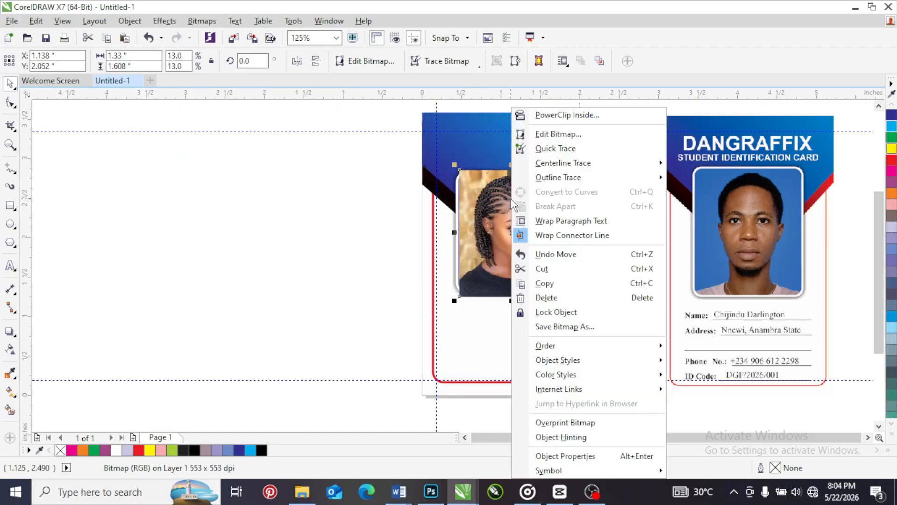
left_click(533, 114)
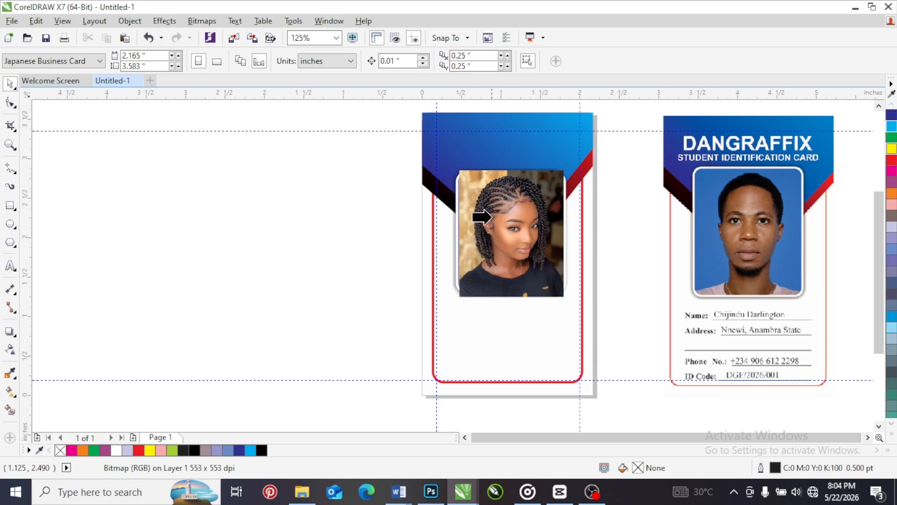
left_click(486, 210)
left_click(441, 268)
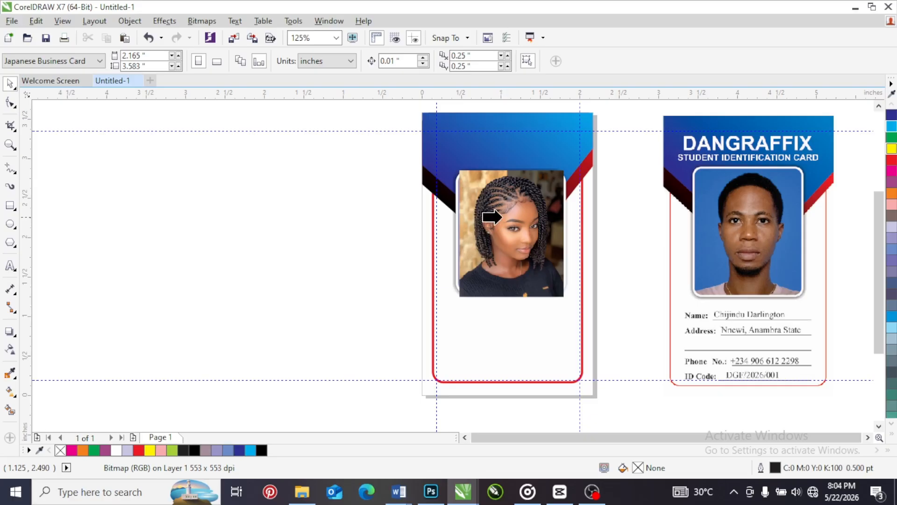
left_click(499, 216)
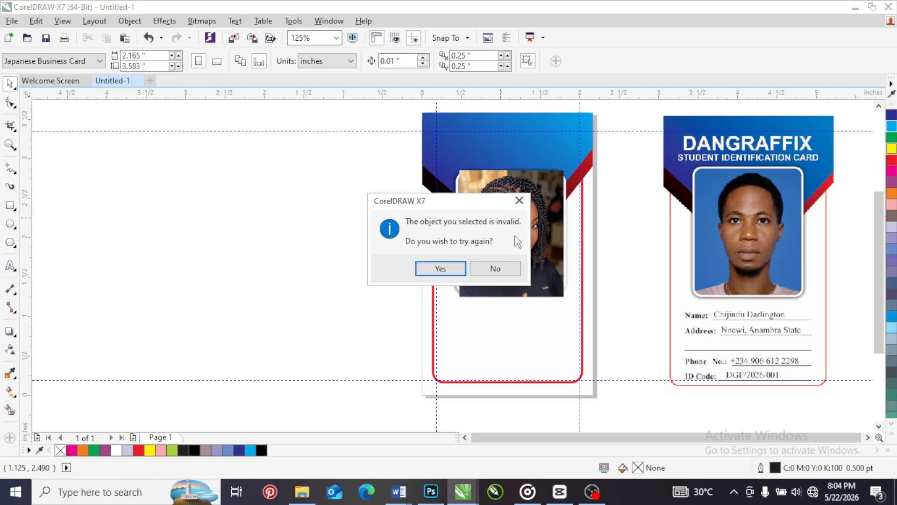
left_click(495, 269)
Move the portrait off the card to about X -1.25, Y 1.96 inches, PowerClip it inside the frame, and undo the clipping
left_click_drag(508, 212, 320, 219)
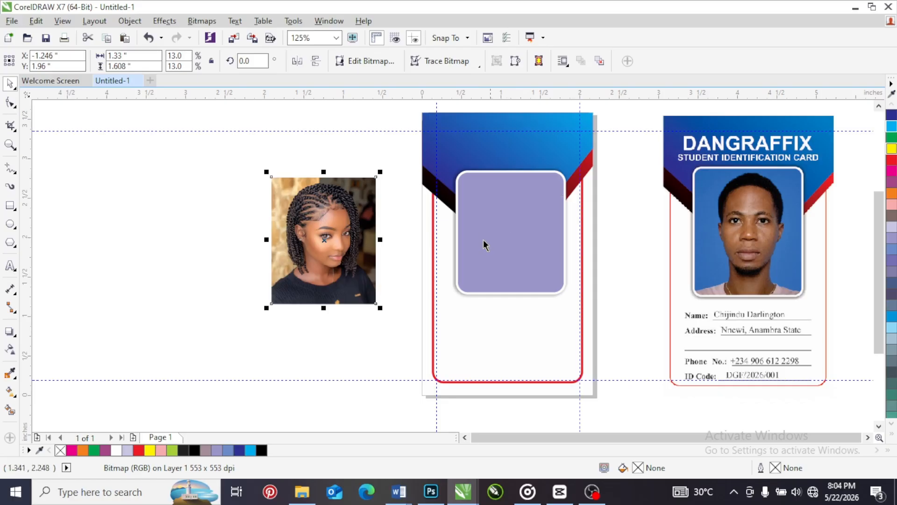
right_click(306, 251)
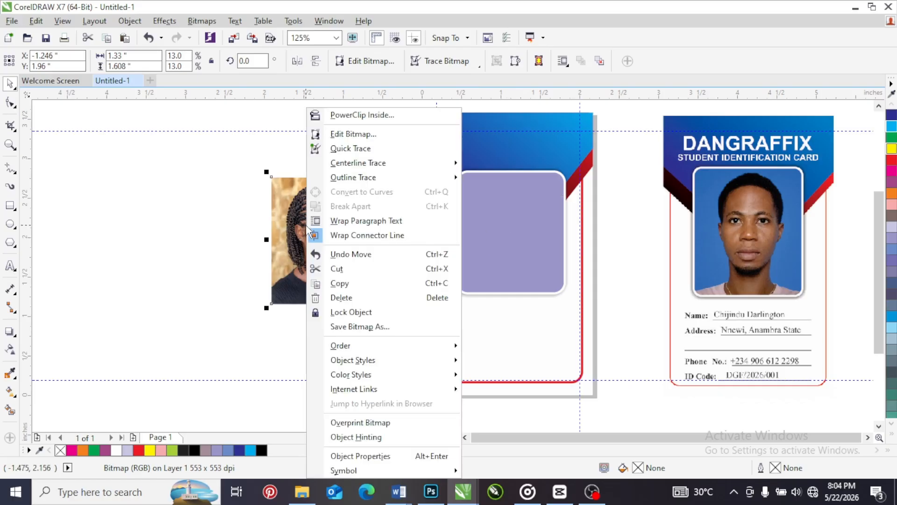
left_click(363, 115)
left_click(485, 233)
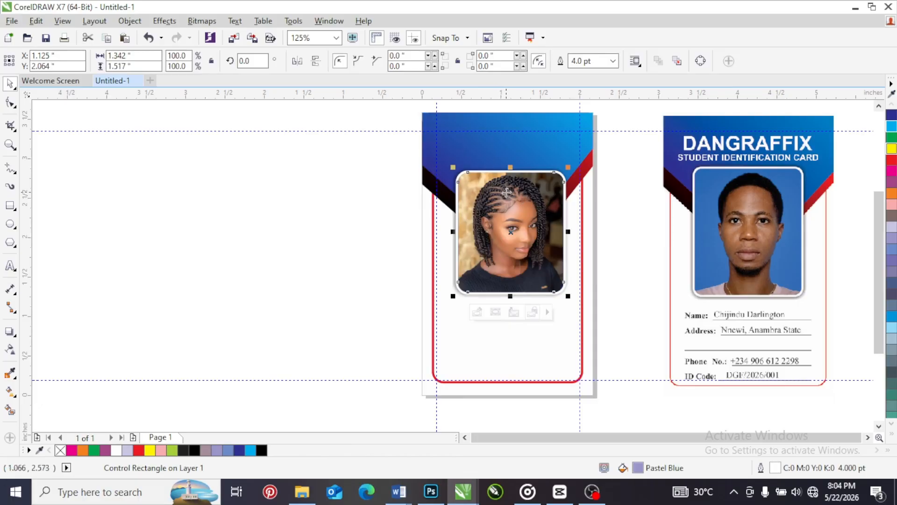
key("ctrl+z")
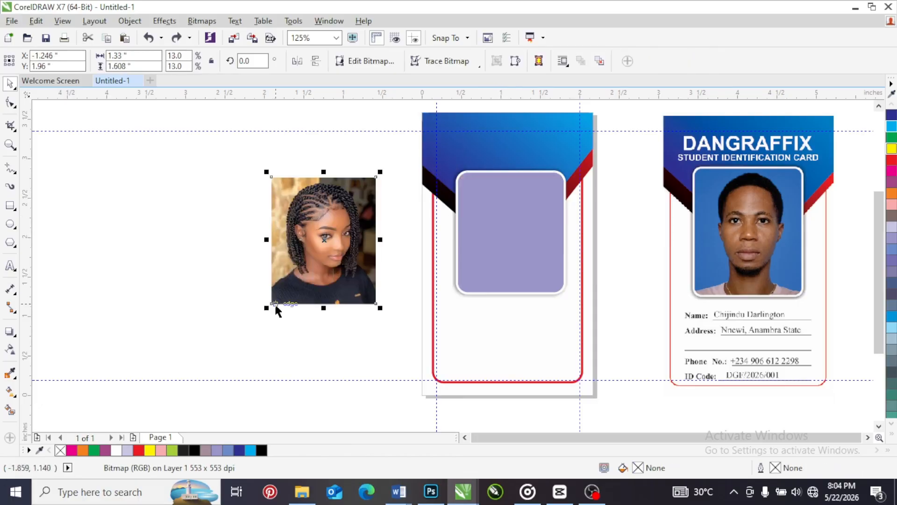
Enlarge the portrait to about 2.79 × 3.38 inches and PowerClip it inside the rounded photo frame
left_click_drag(267, 309, 202, 428)
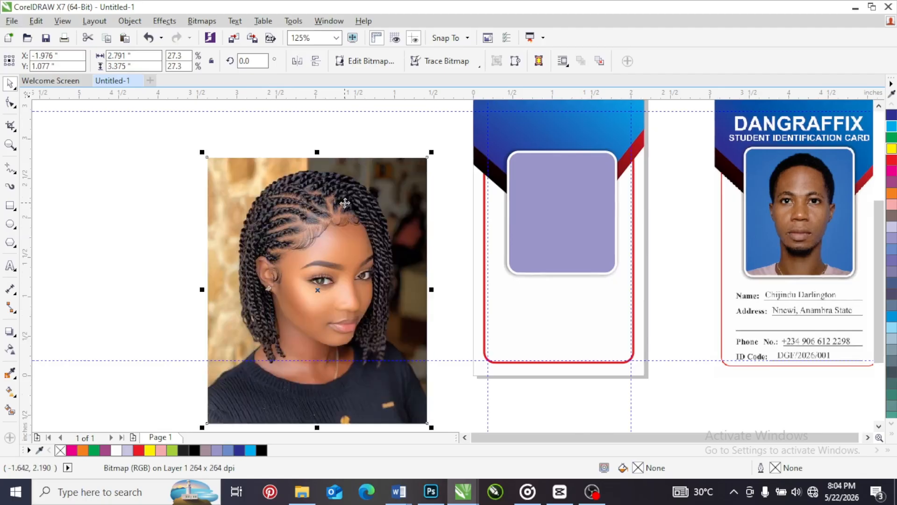
right_click(345, 203)
left_click(376, 114)
left_click(550, 200)
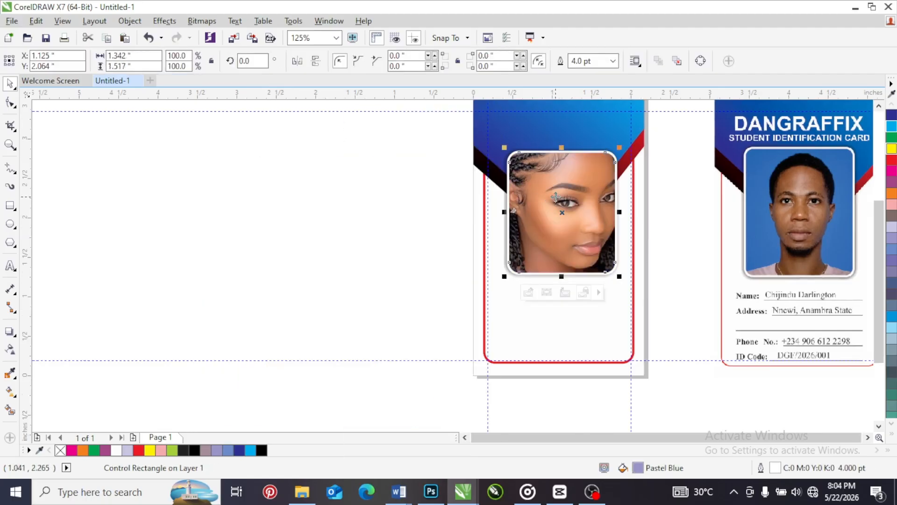
Open the photo frame's PowerClip contents for editing and scale the portrait proportionally to about 2.08 × 2.52 inches
right_click(556, 199)
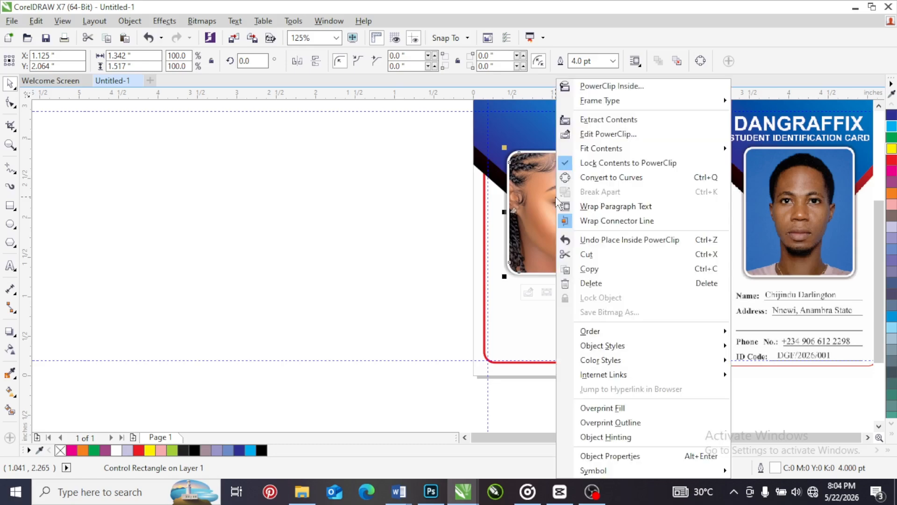
left_click(597, 135)
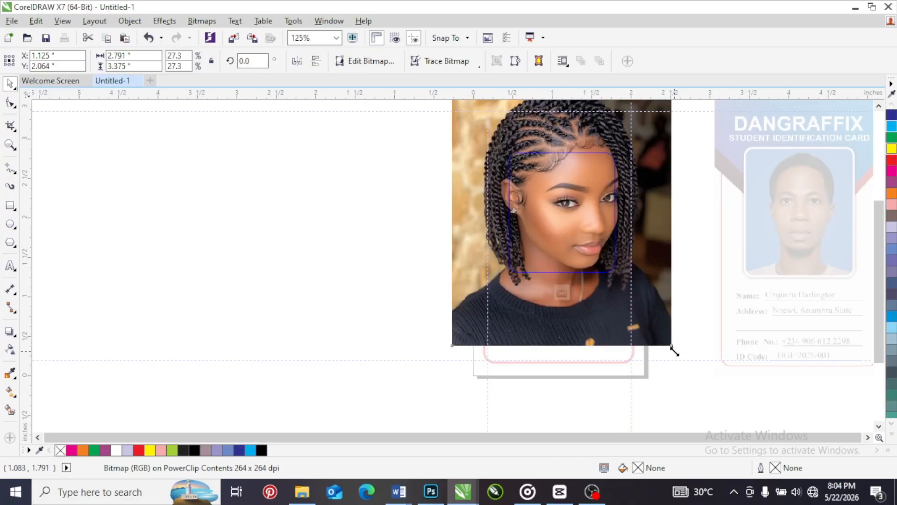
left_click_drag(673, 352, 618, 283)
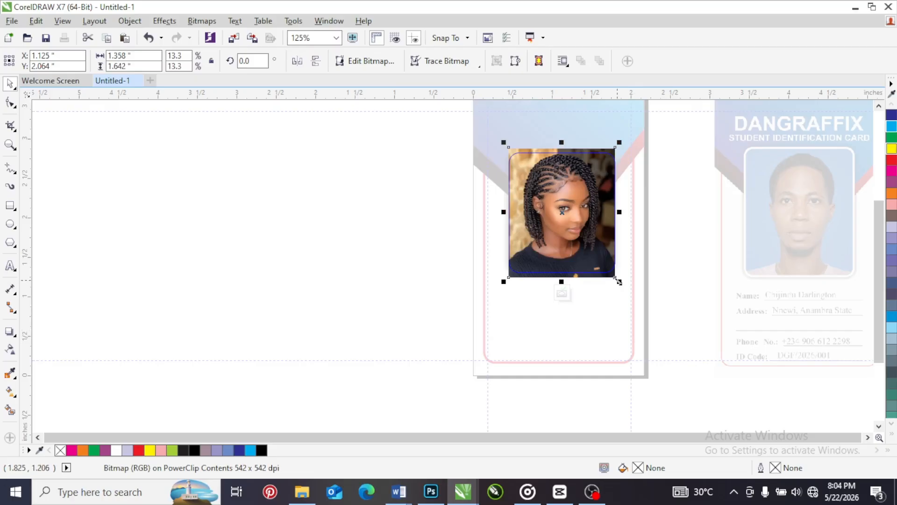
left_click_drag(619, 282, 647, 320)
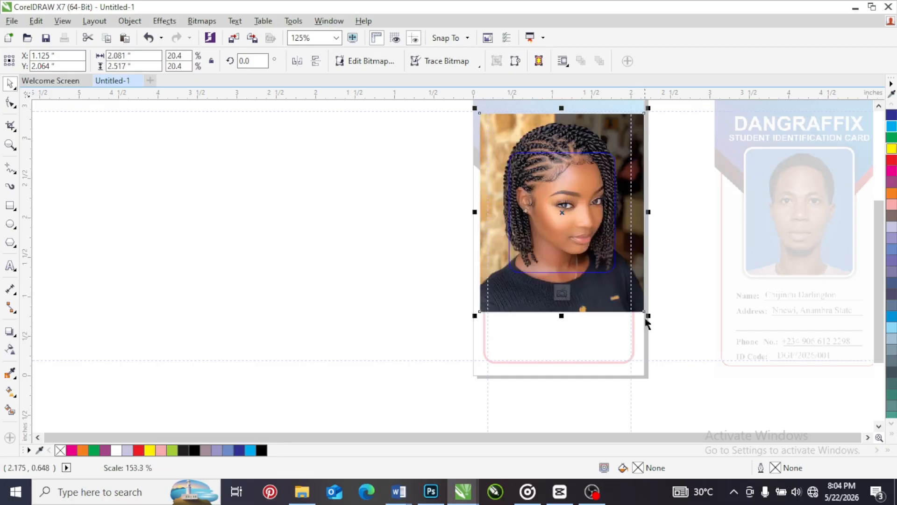
Squeeze the portrait to about 1.31 inches wide and 1.73 inches high, and undo both distortions
left_click_drag(648, 212, 583, 212)
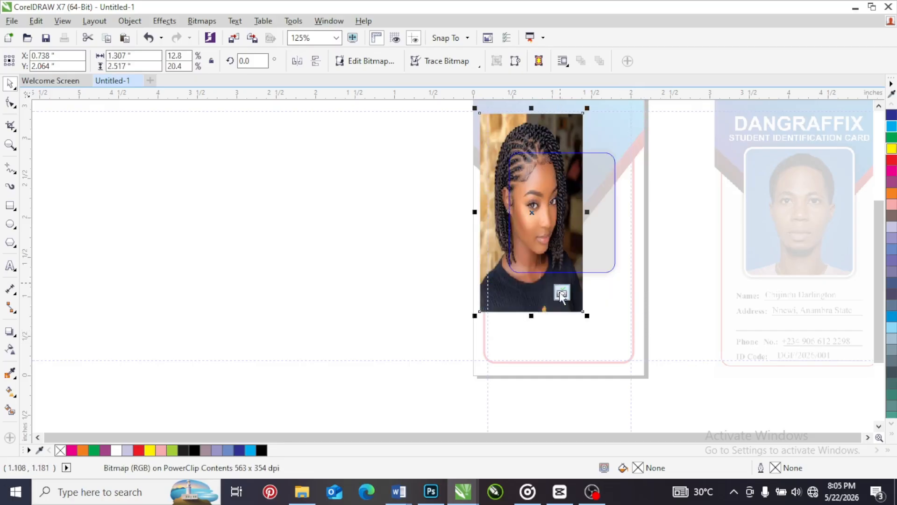
left_click_drag(532, 315, 531, 245)
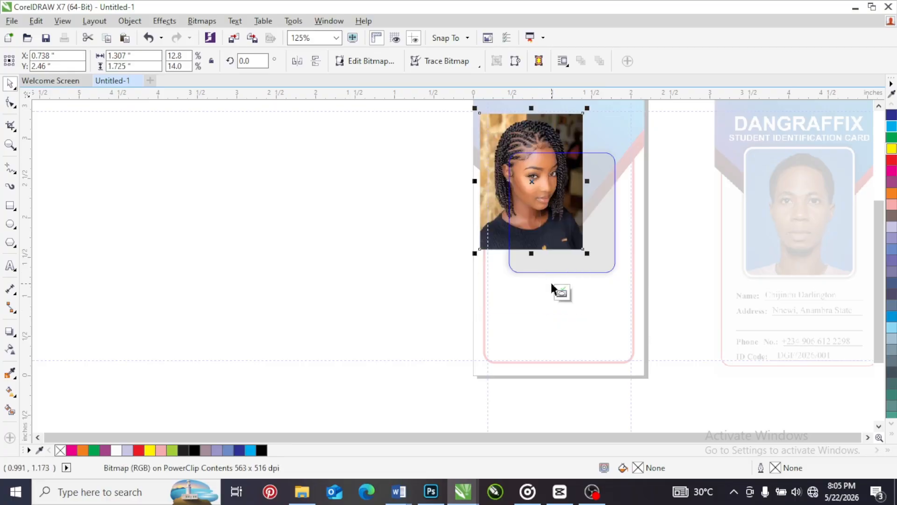
key("ctrl+z")
key("ctrl+z")
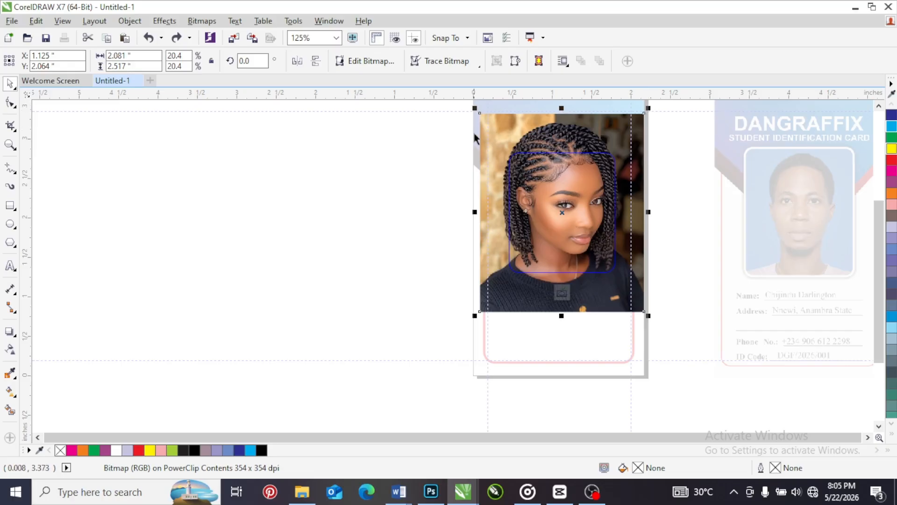
Resize the portrait proportionally to about 2.53 × 3.05 inches, stretch it to about 7.09 inches wide, and undo the stretch
left_click_drag(474, 317, 493, 288)
left_click_drag(644, 113, 625, 147)
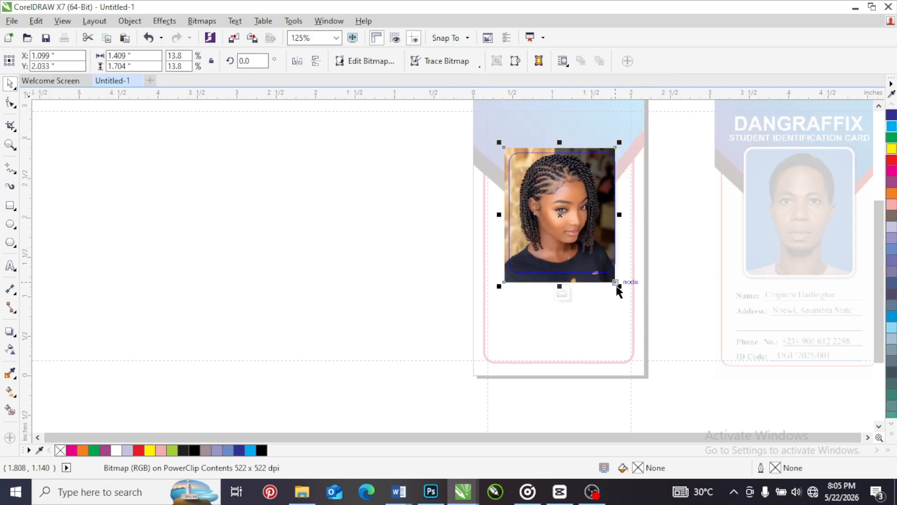
left_click_drag(618, 287, 662, 339)
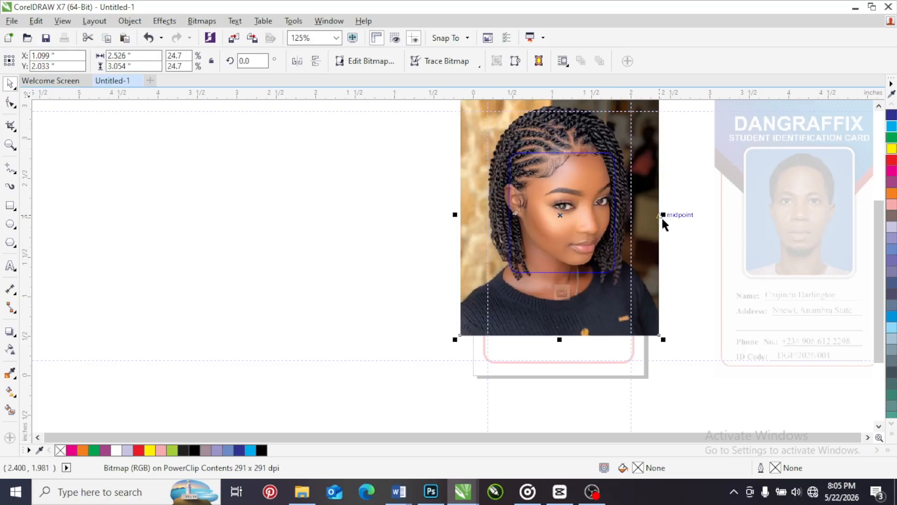
left_click_drag(662, 215, 844, 220)
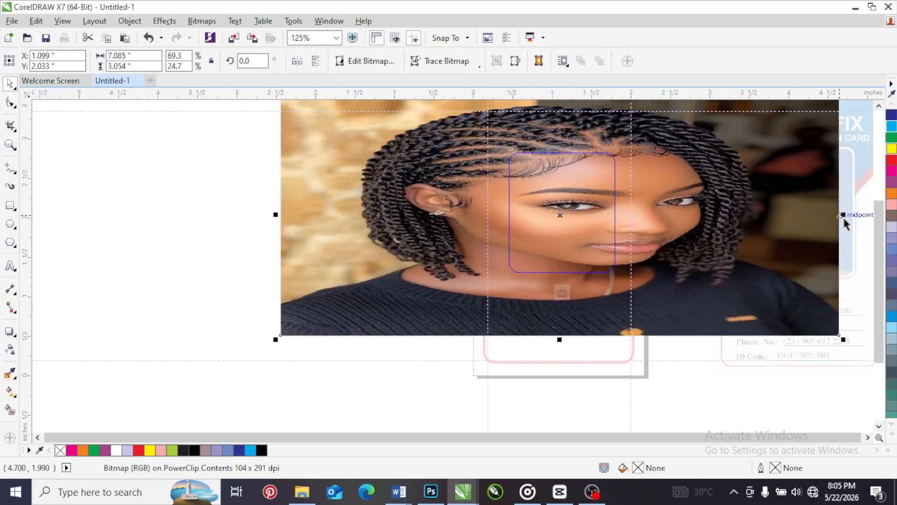
key("ctrl+z")
Scale the portrait to about 1.35 × 1.64 inches, lower it to about Y 1.49 inches, and finish editing the PowerClip
left_click_drag(665, 339, 622, 287)
scroll(526, 164, "up", 4)
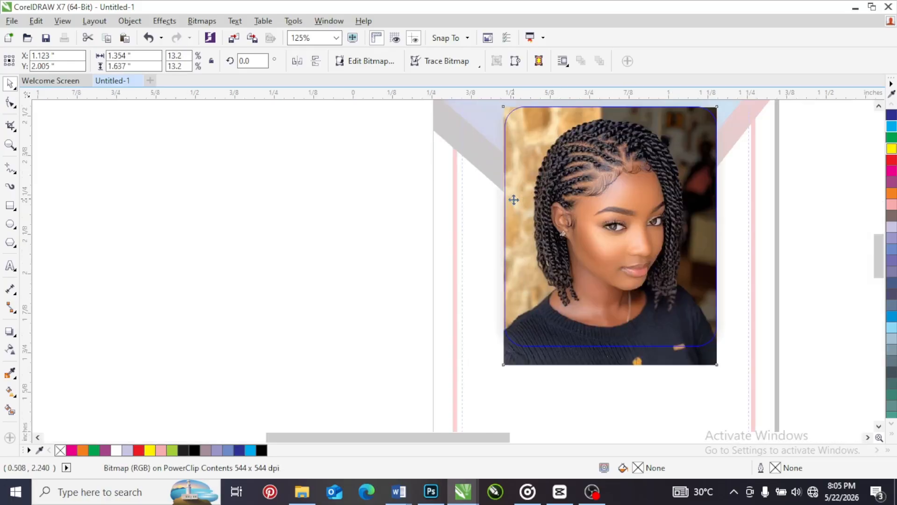
scroll(512, 187, "down", 2)
scroll(611, 275, "down", 2)
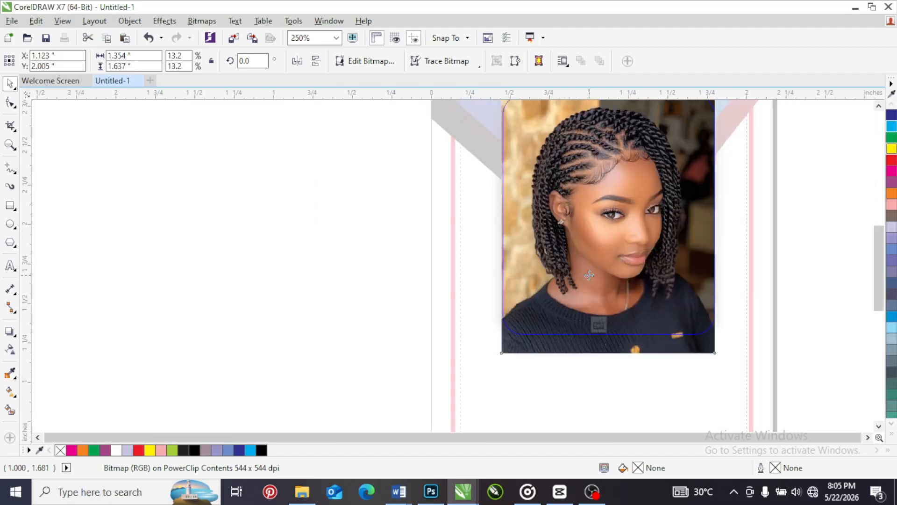
scroll(642, 188, "up", 4)
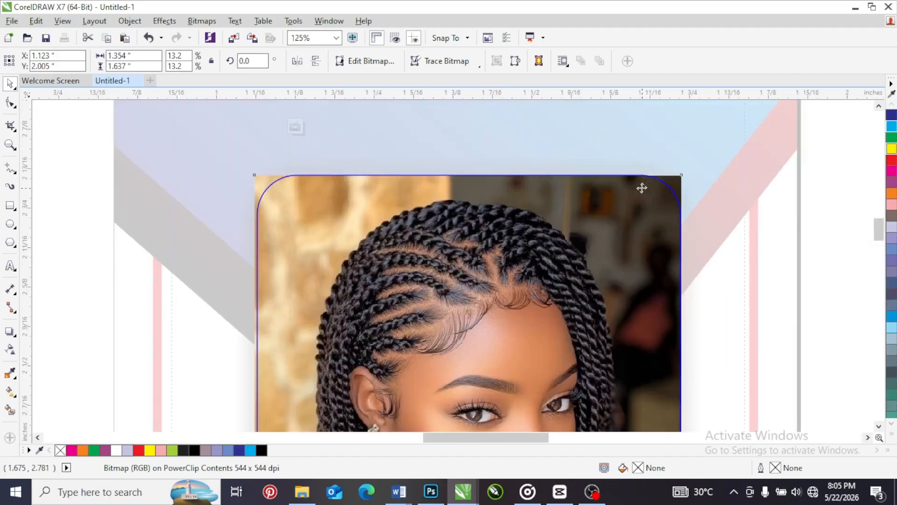
scroll(642, 188, "up", 2)
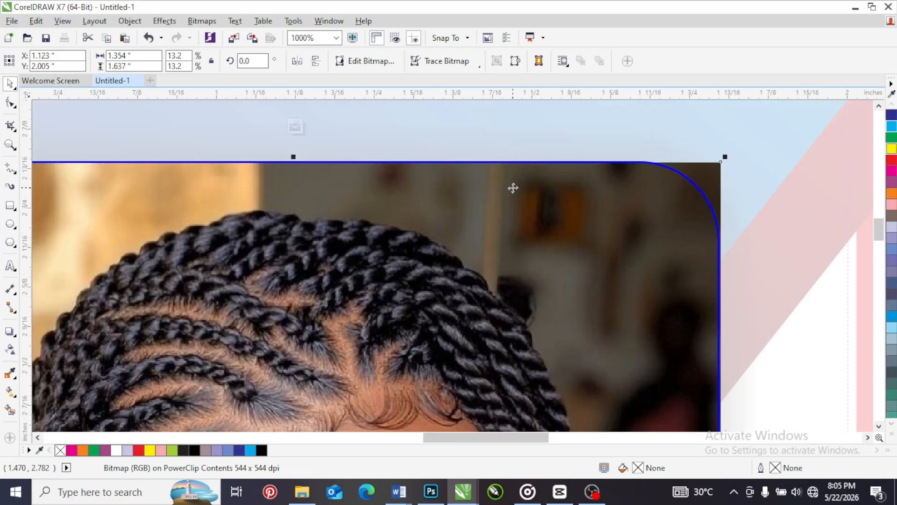
scroll(513, 188, "down", 4)
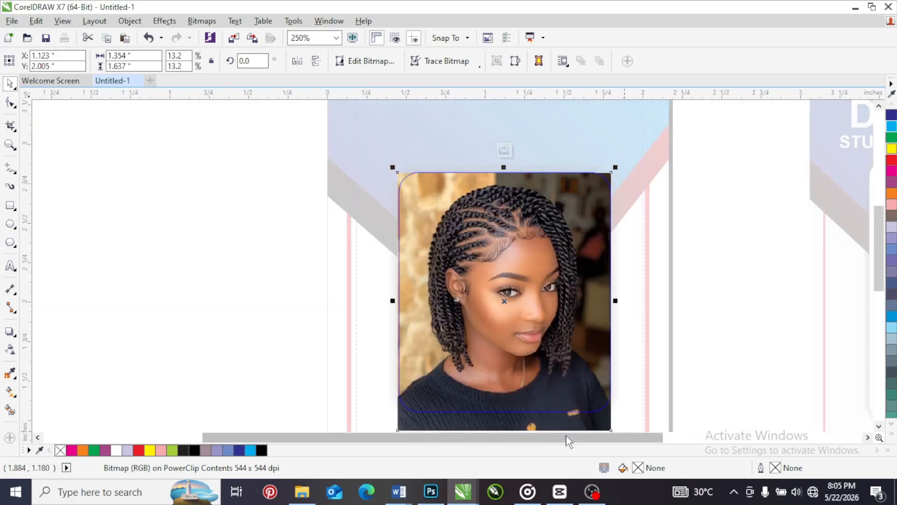
left_click_drag(535, 195, 534, 275)
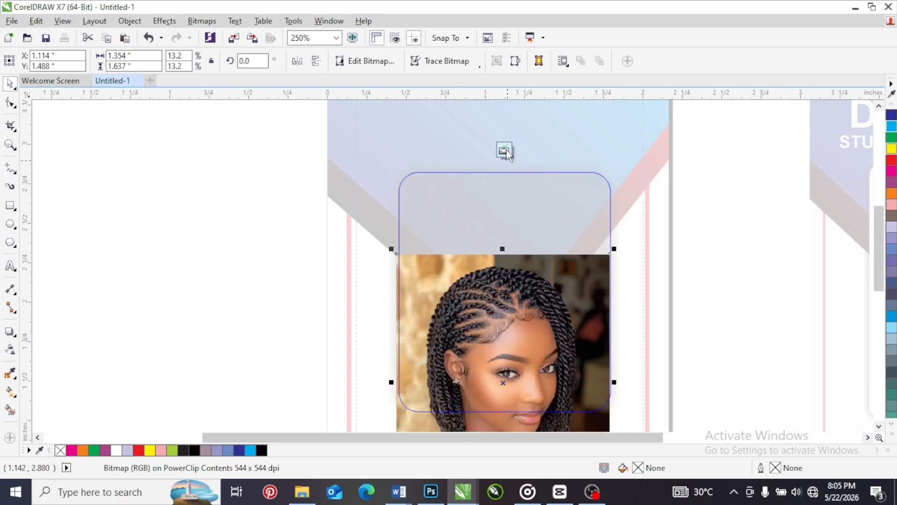
left_click(505, 151)
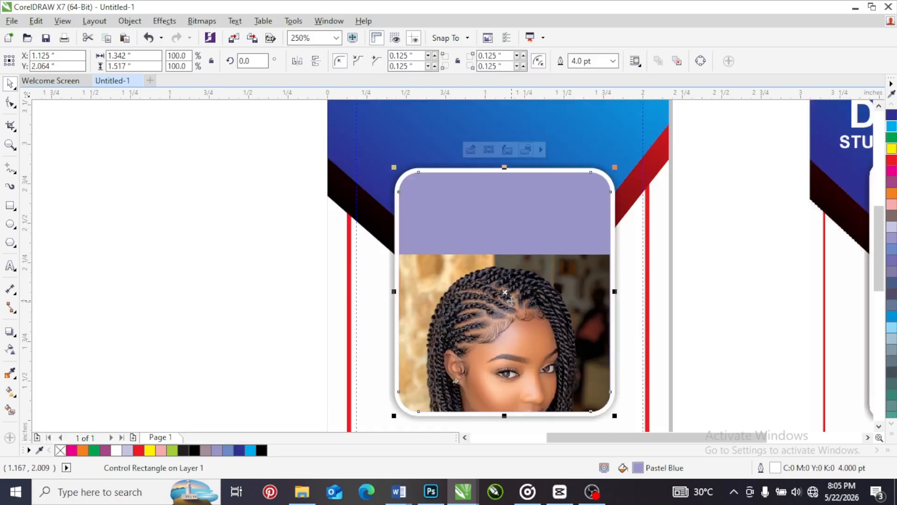
Reopen the PowerClip contents, move the portrait to about X 1.12, Y 2.05 inches to cover the frame, and finish editing
right_click(514, 292)
left_click(559, 135)
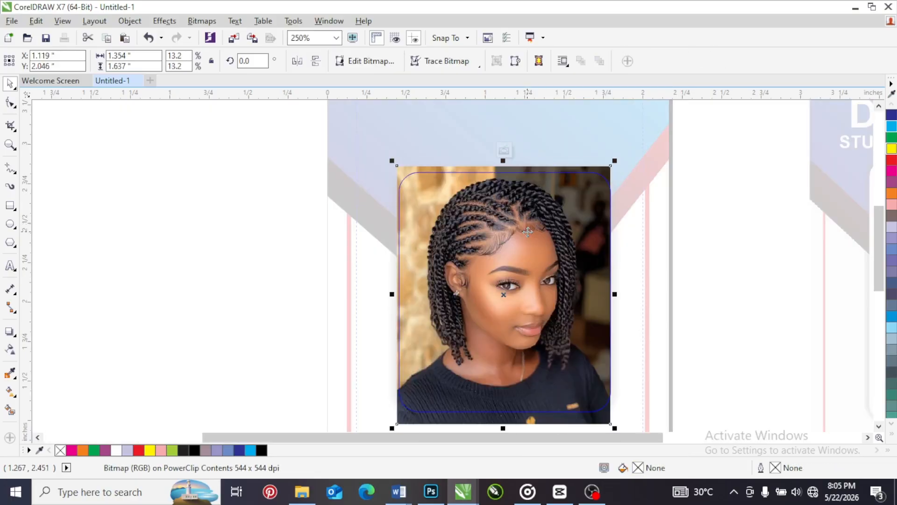
left_click(505, 150)
scroll(440, 215, "down", 3)
scroll(457, 260, "up", 4)
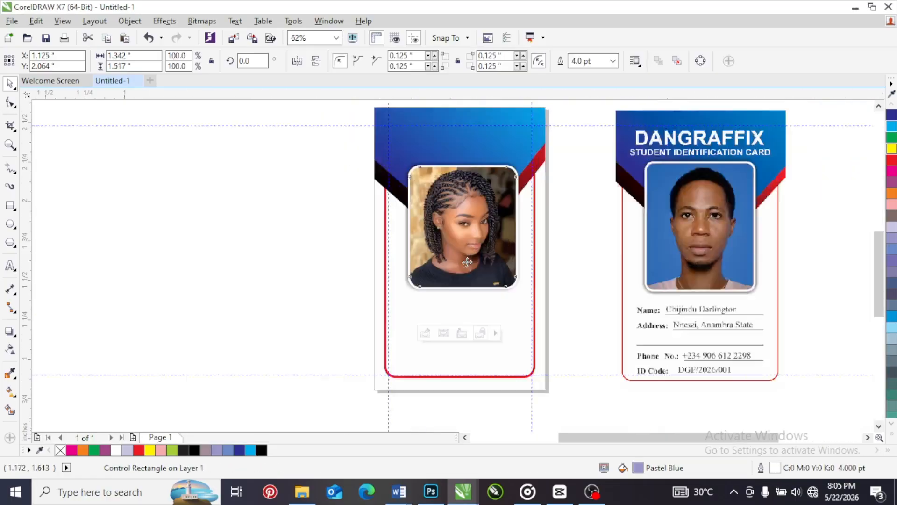
scroll(457, 260, "down", 2)
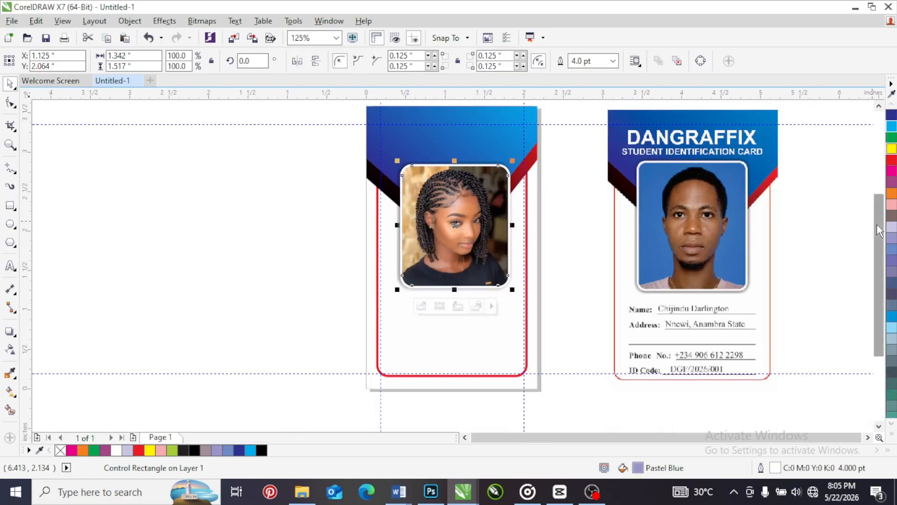
Start an artistic text object in the empty area beside the card with the line "DANGRAFFIX"
left_click_drag(877, 227, 876, 210)
scroll(318, 213, "down", 2)
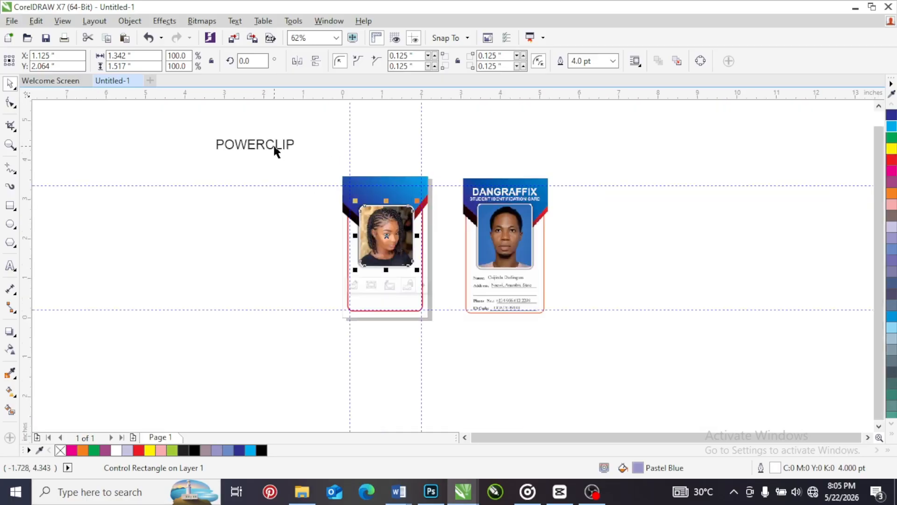
left_click(270, 143)
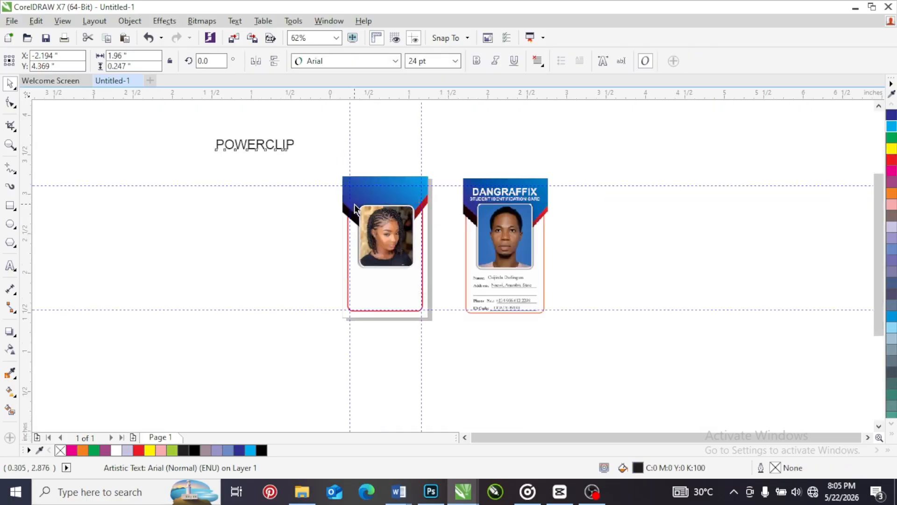
scroll(355, 209, "up", 2)
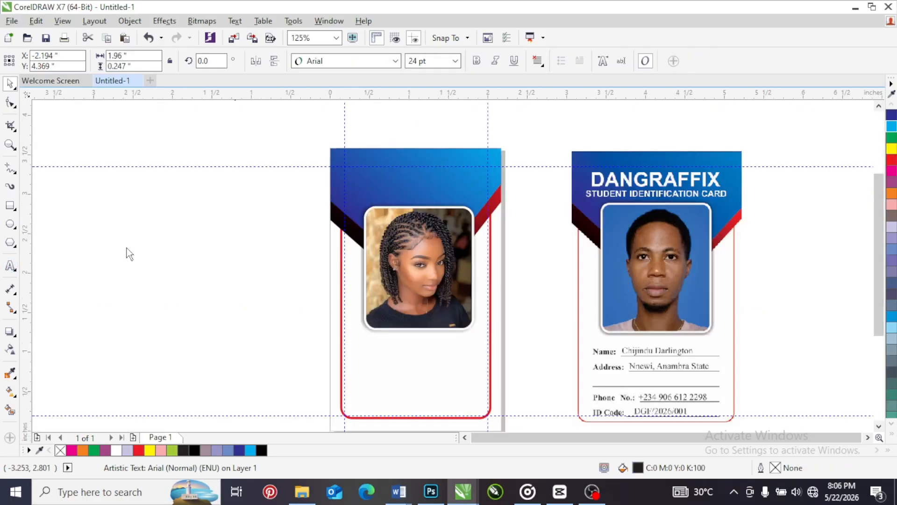
key("F8")
left_click(125, 215)
type("DAN")
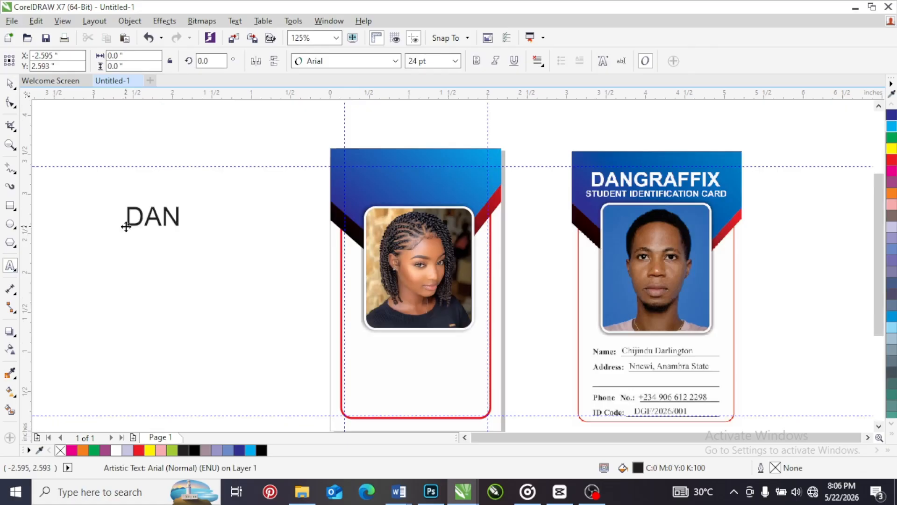
type("GRAFFIX")
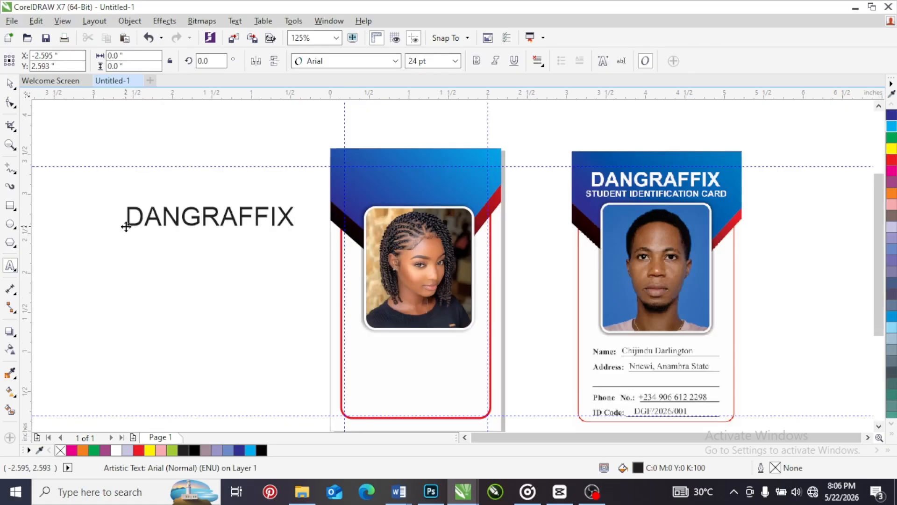
Add a second line reading "STUDENT'S IDENTIFICATION CARD" to the artistic text and finish text entry
key("Return")
type("STA")
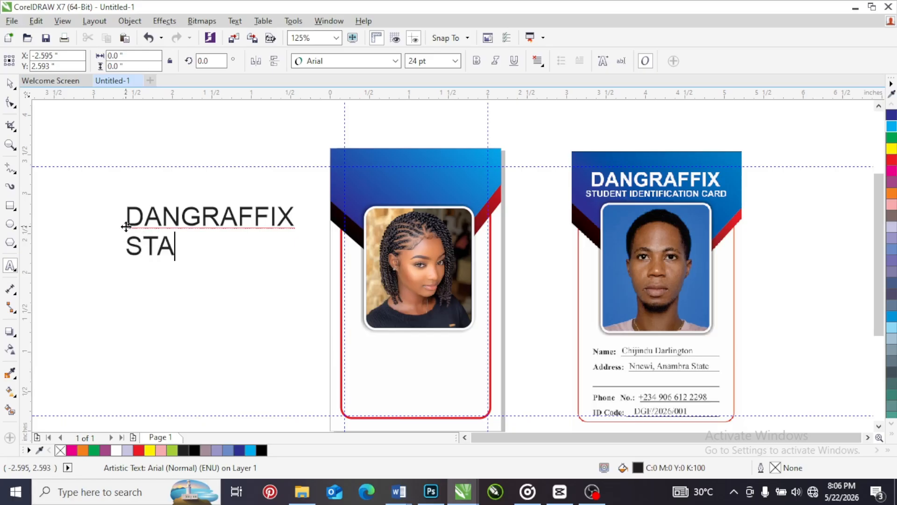
key("BackSpace")
type("UDENT")
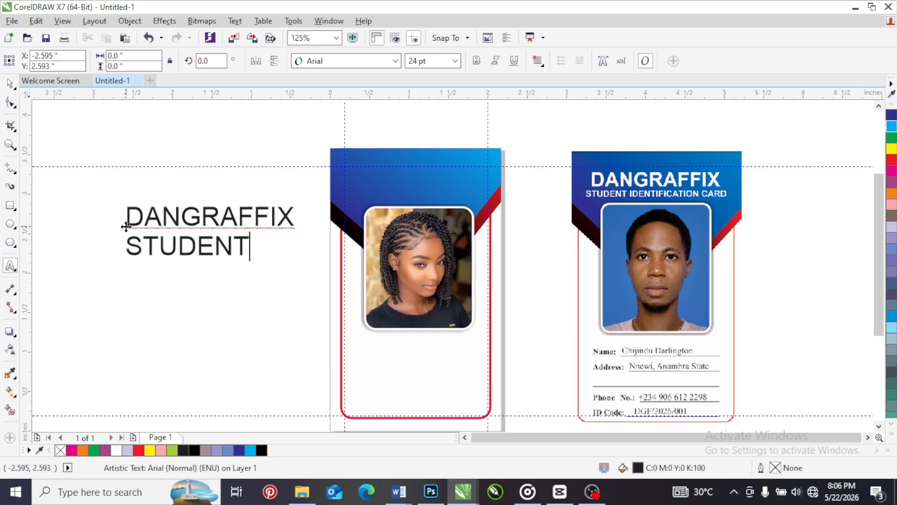
type("'")
type("S ID")
type("EN")
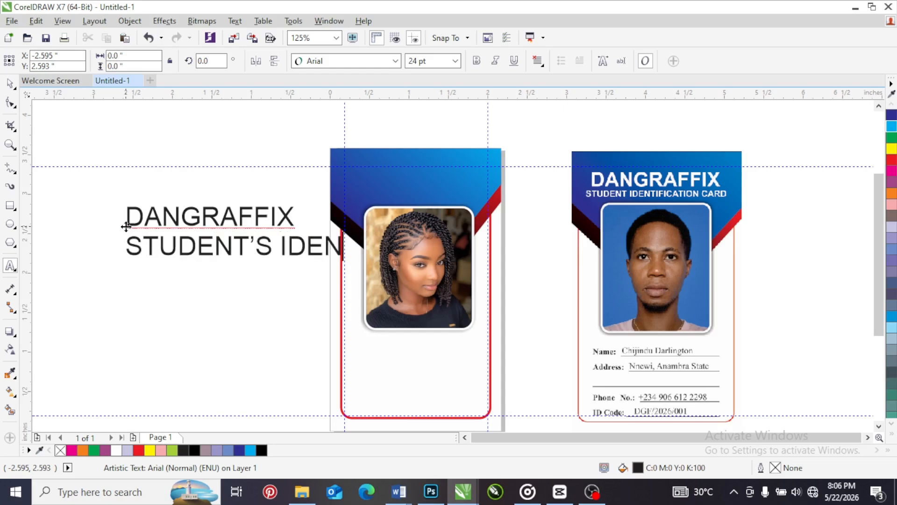
type("TIFICA")
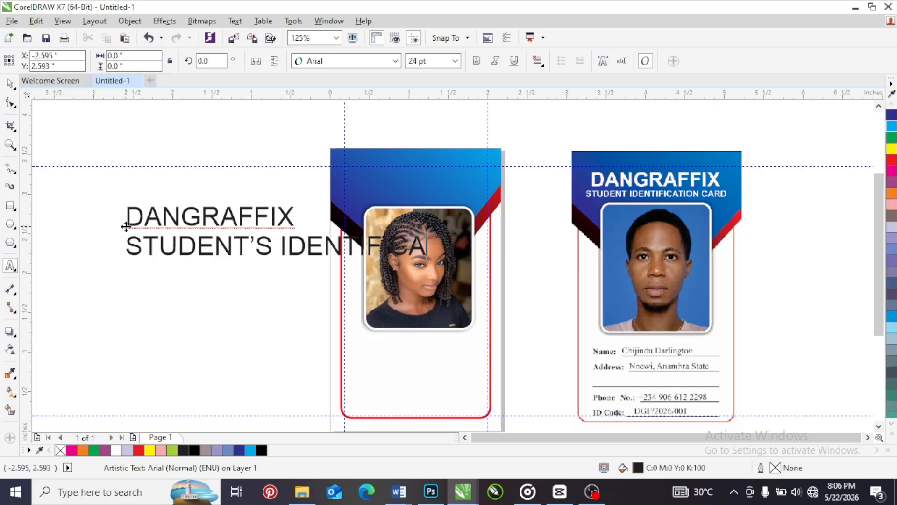
type("TION CARD")
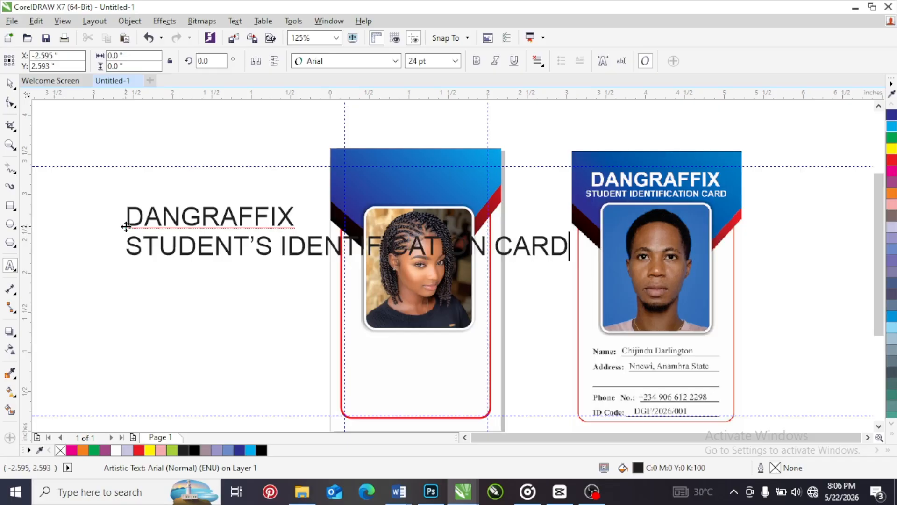
key("ctrl+space")
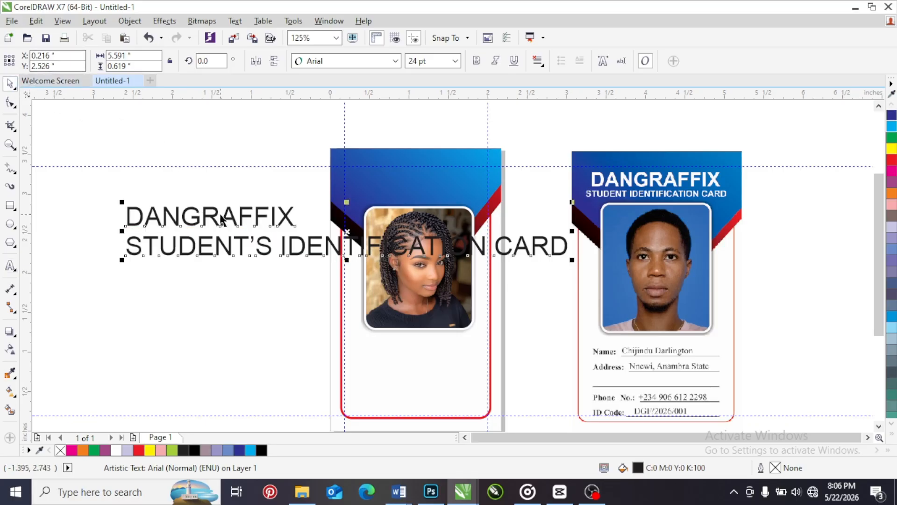
Move the two-line heading to about X -0.34, Y 2.89 inches and fill it with orange (C:0 M:60 Y:100 K:0)
left_click_drag(210, 207, 159, 153)
left_click(160, 158)
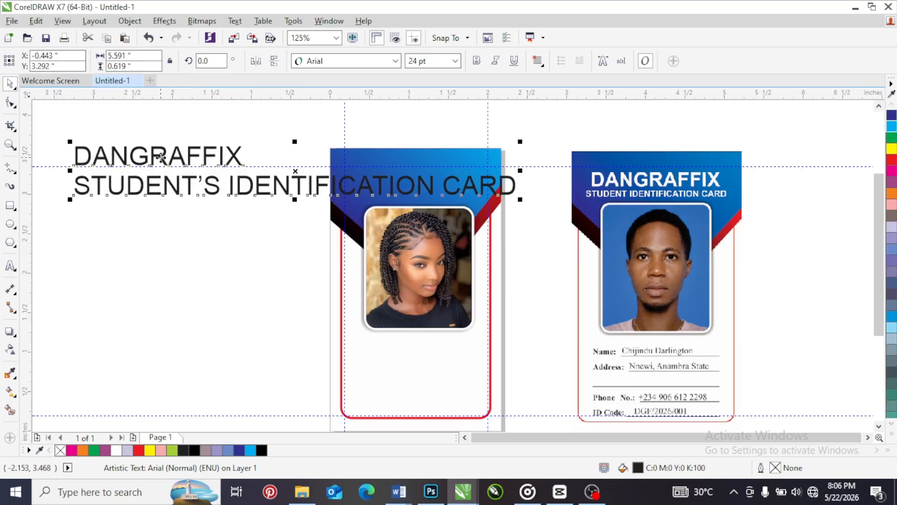
left_click_drag(160, 157, 168, 190)
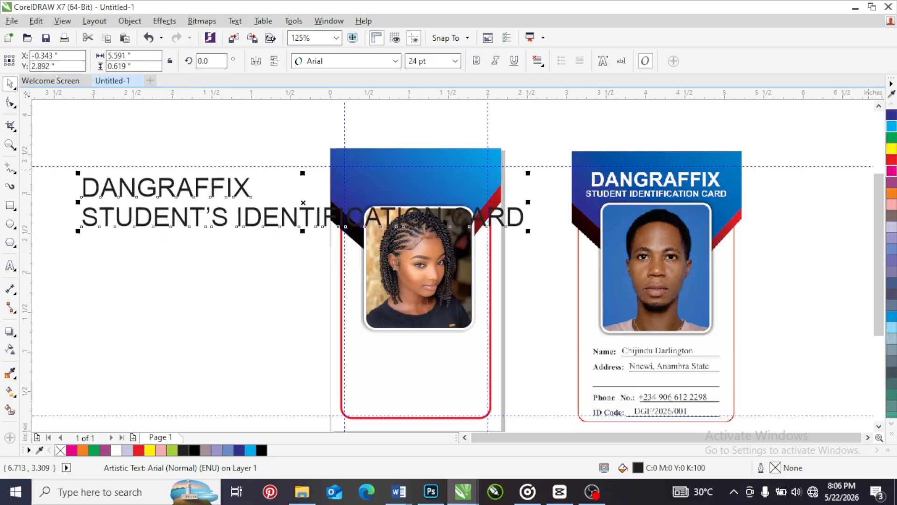
left_click(892, 194)
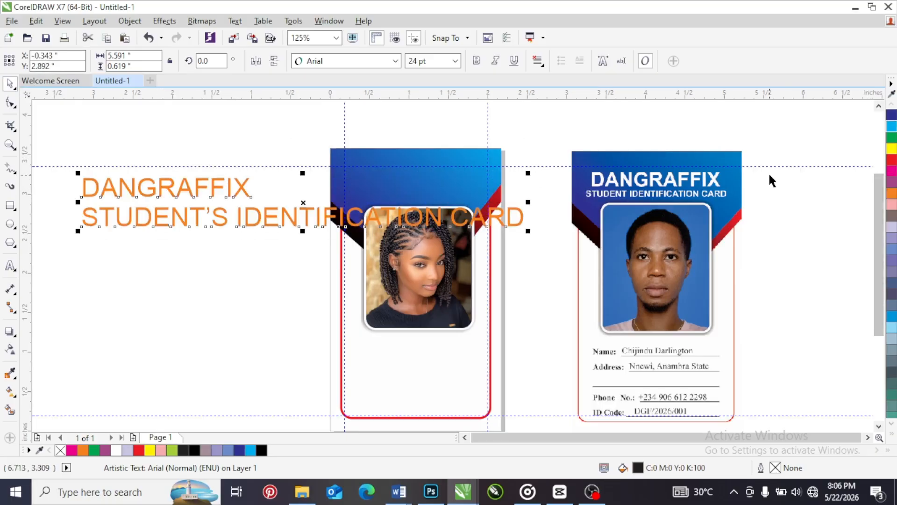
Set the two-line heading to 18 pt and move it to about X -0.98, Y 2.57 inches
left_click(455, 61)
left_click(421, 175)
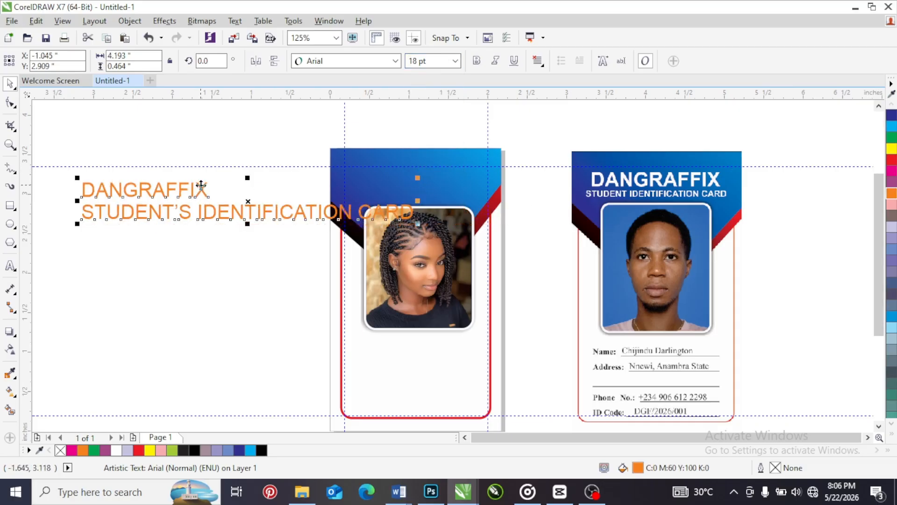
left_click_drag(197, 189, 205, 150)
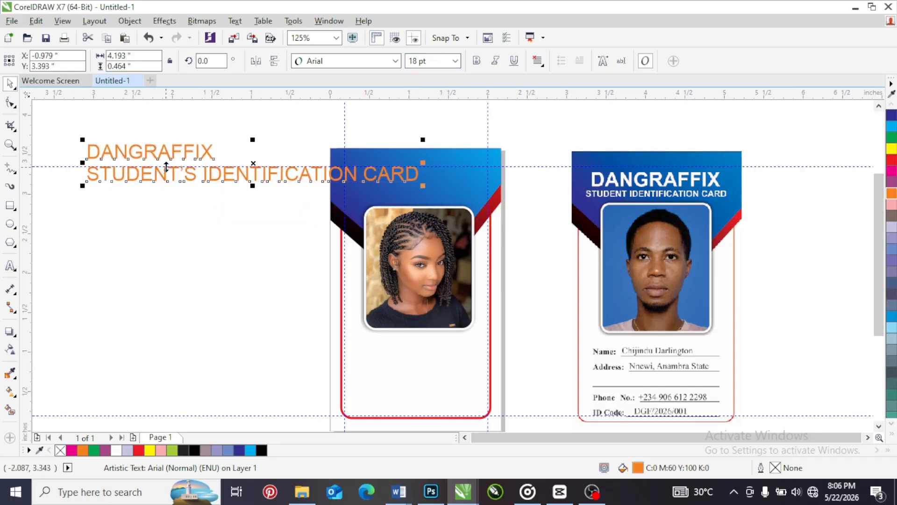
left_click_drag(166, 157, 167, 218)
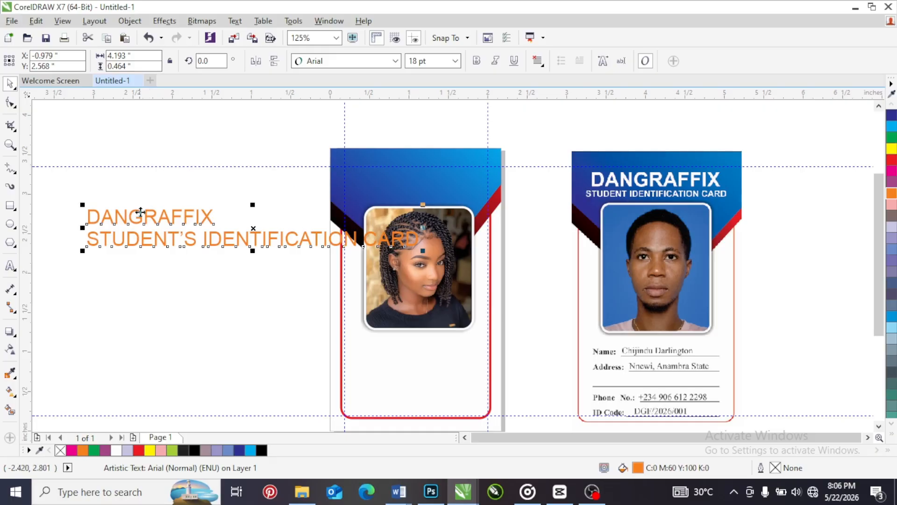
Break the heading apart into separate lines and move "STUDENT'S IDENTIFICATION CARD" further down, away from "DANGRAFFIX"
left_click(130, 22)
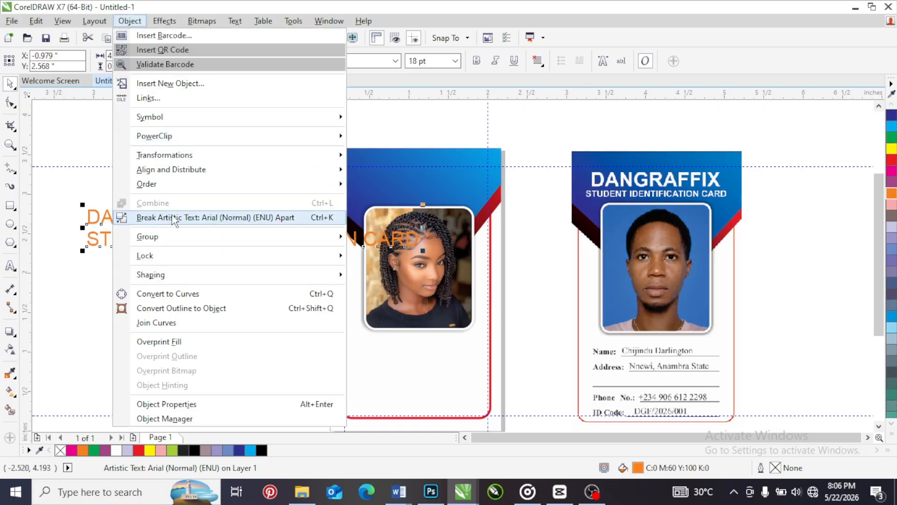
left_click(211, 221)
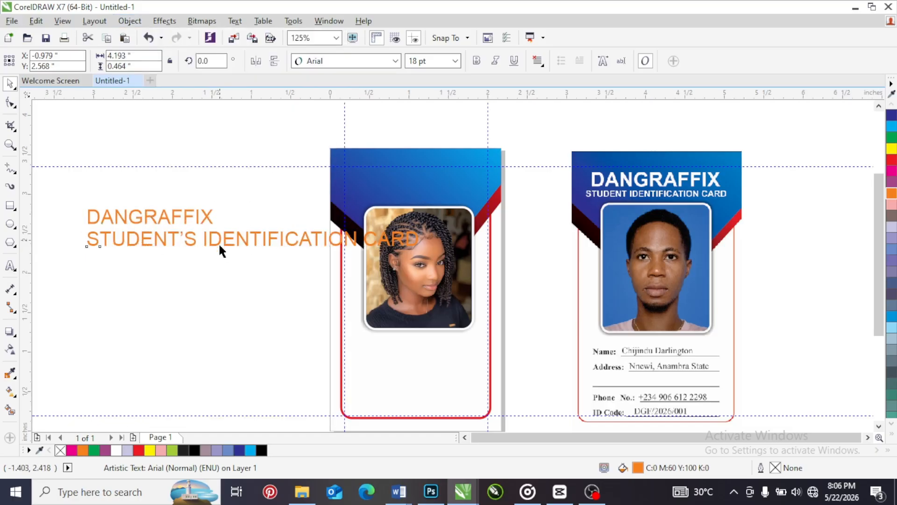
left_click_drag(219, 251, 194, 315)
Place "DANGRAFFIX" on the card's blue header as bold white text, centred horizontally on the card background
left_click_drag(186, 219, 454, 176)
left_click(477, 61)
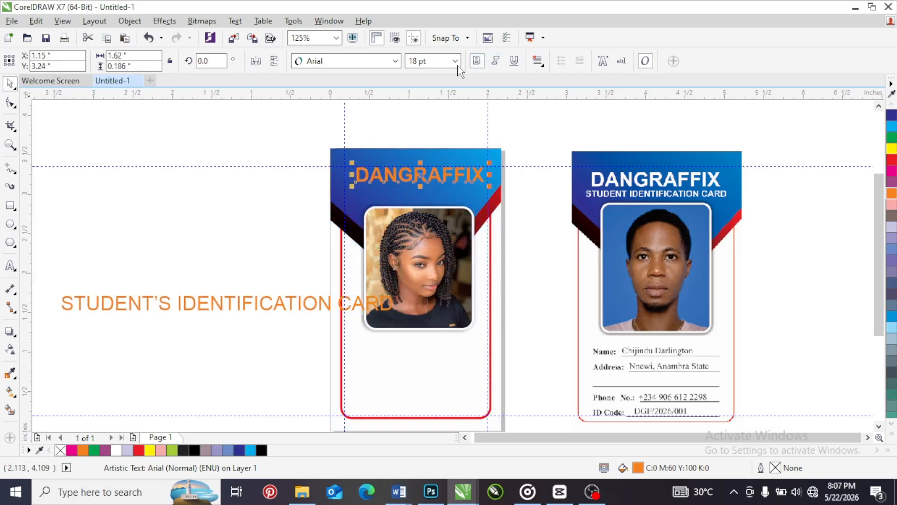
left_click(893, 438)
left_click(847, 229)
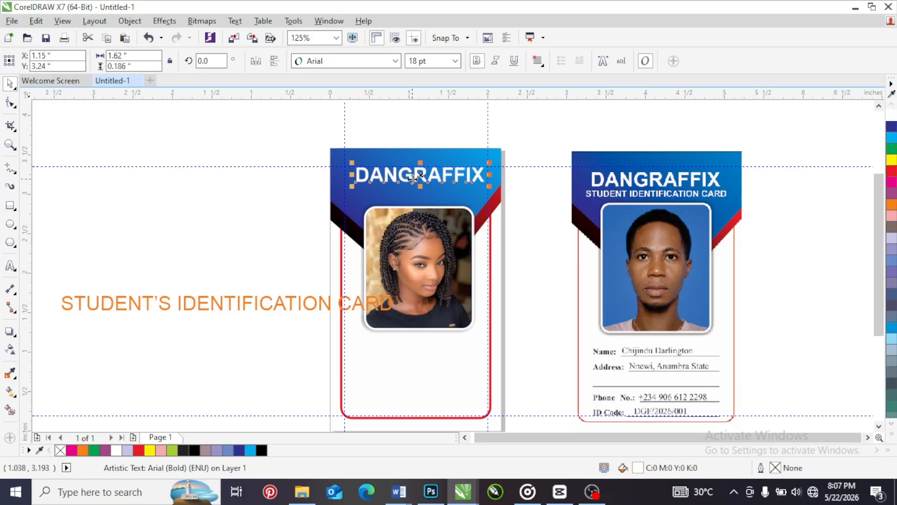
left_click(430, 163)
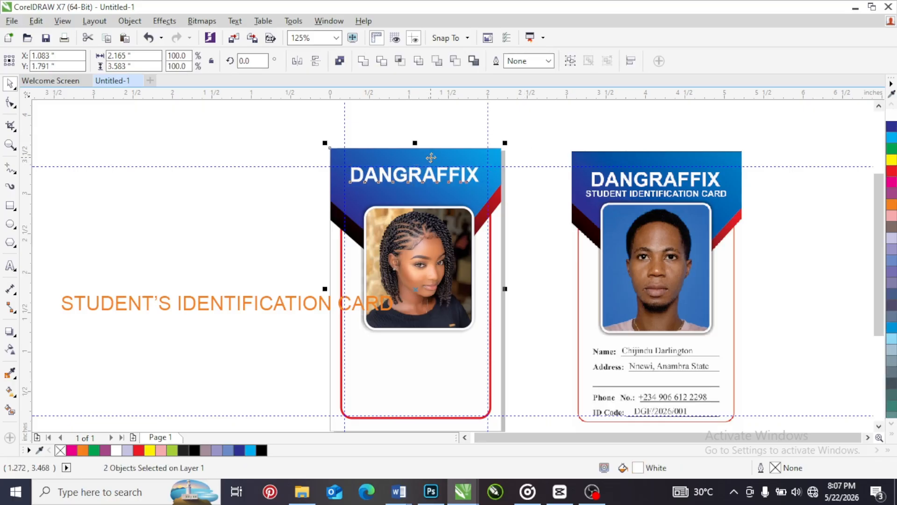
left_click(462, 134)
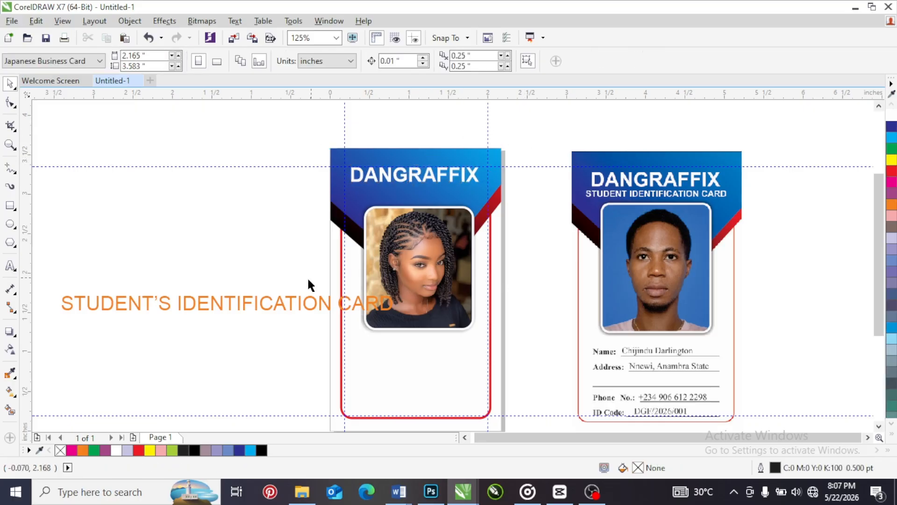
Move the "STUDENT'S IDENTIFICATION CARD" line onto the header below "DANGRAFFIX" and set its size to 8 pt
left_click_drag(278, 302, 314, 191)
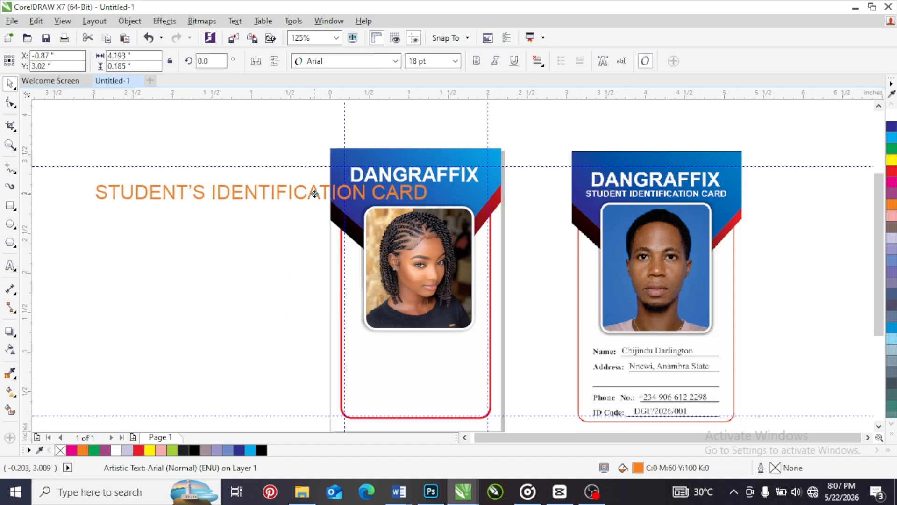
left_click(454, 61)
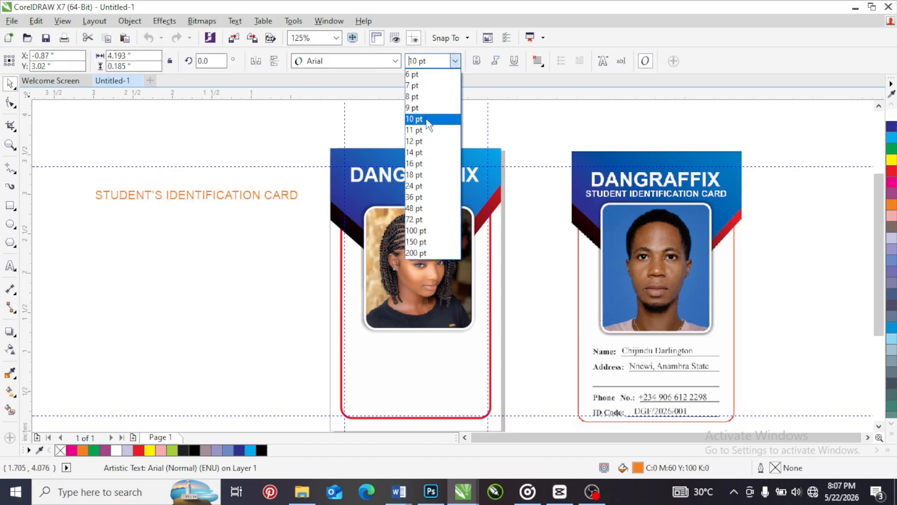
left_click(426, 108)
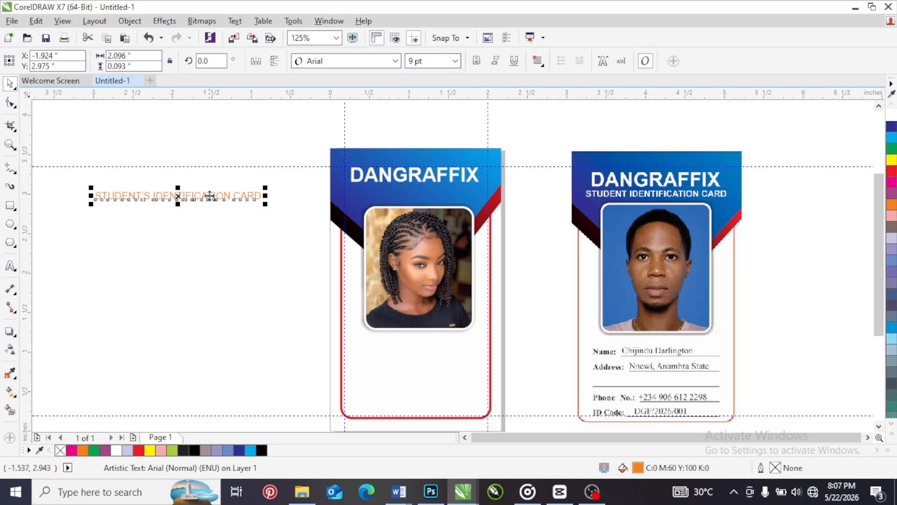
left_click_drag(209, 194, 489, 190)
left_click(455, 61)
scroll(436, 111, "up", 2)
left_click(416, 103)
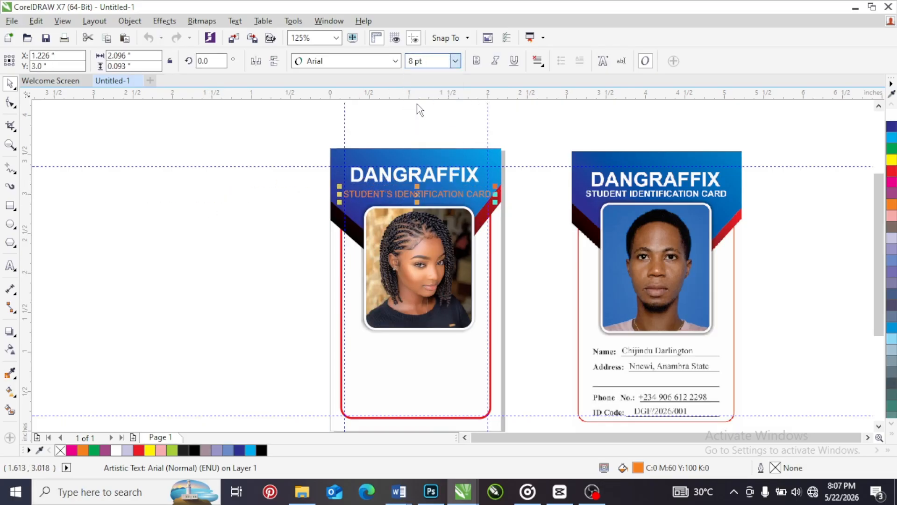
Make the "STUDENT'S IDENTIFICATION CARD" line bold and fill it with white
scroll(448, 191, "up", 2)
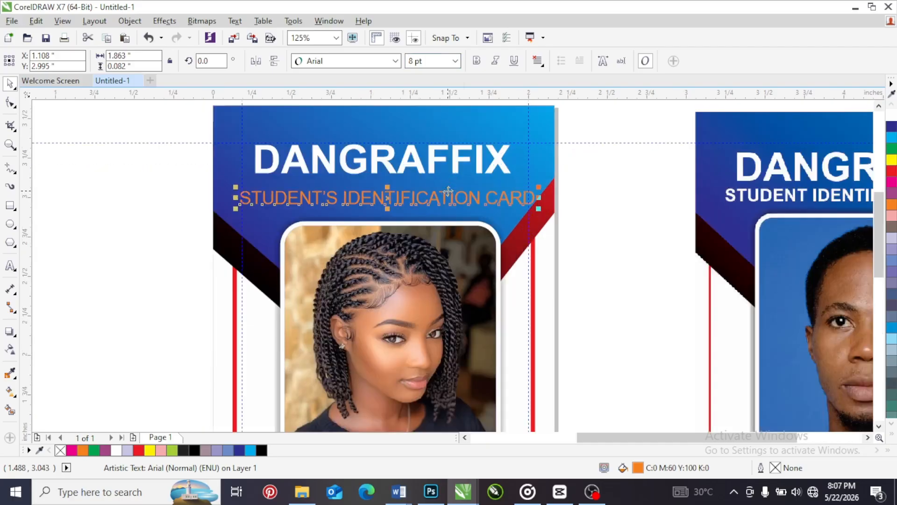
left_click(477, 61)
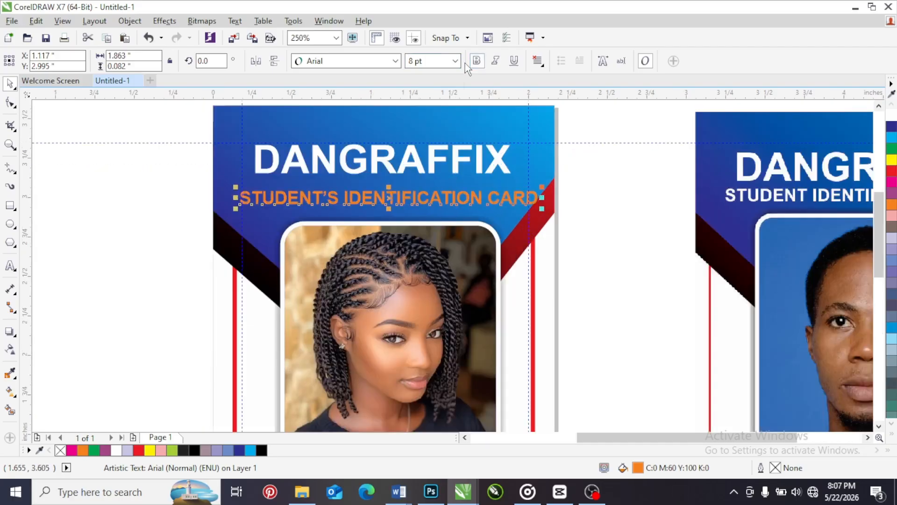
left_click(891, 115)
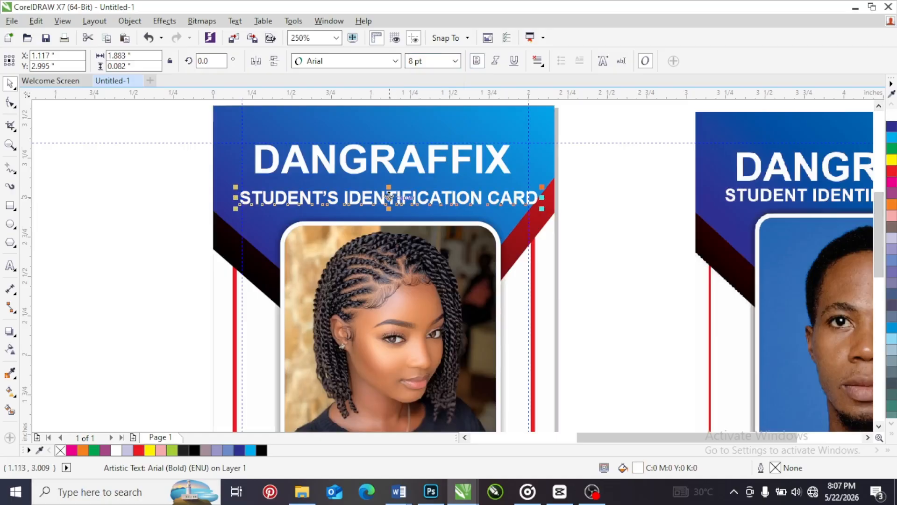
Fit the subtitle closely beneath "DANGRAFFIX" at about 7.2 pt, centred at about X 1.09, Y 3.09 inches
left_click_drag(386, 194, 384, 182)
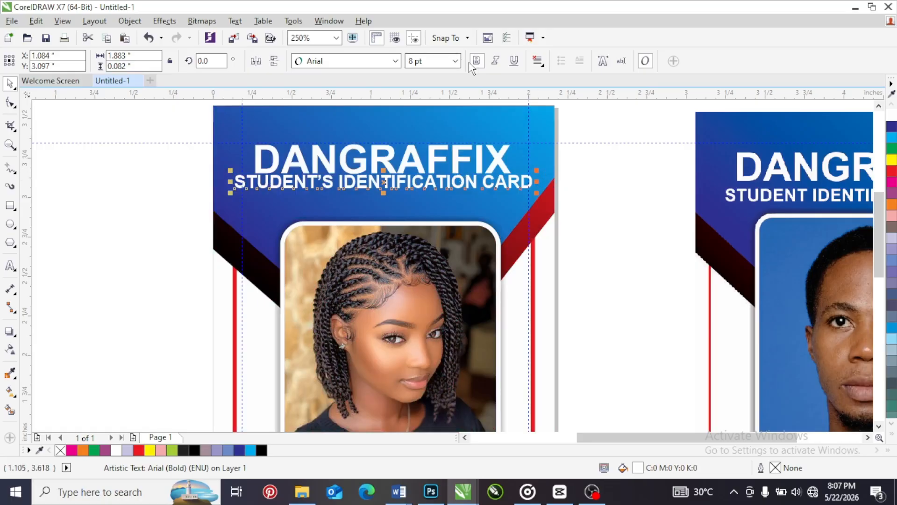
left_click(455, 62)
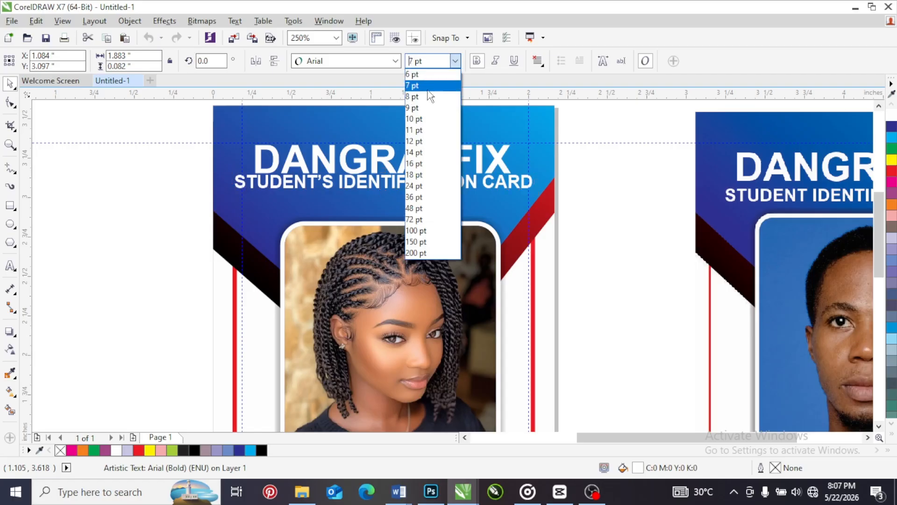
left_click(424, 89)
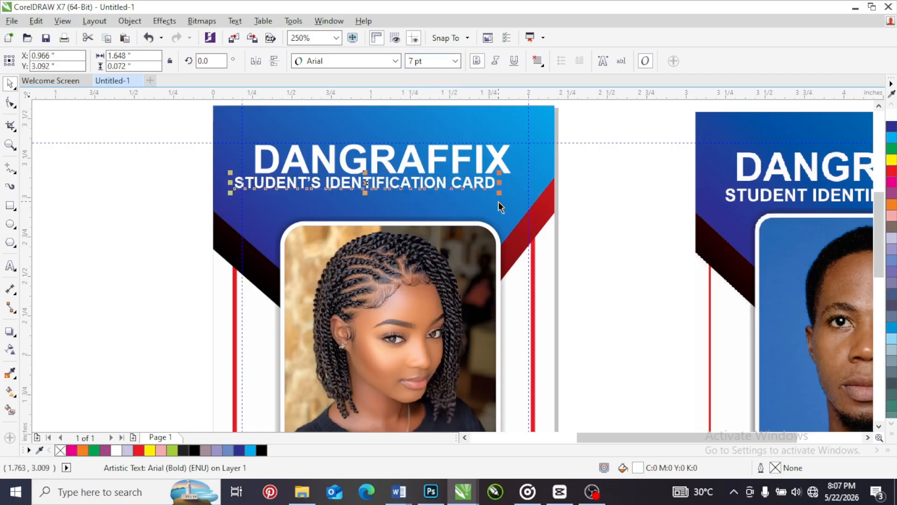
mouse_move(499, 193)
left_mouse_down()
mouse_move(669, 186)
mouse_move(282, 187)
mouse_move(540, 192)
mouse_move(503, 186)
left_mouse_up()
key("ctrl+z")
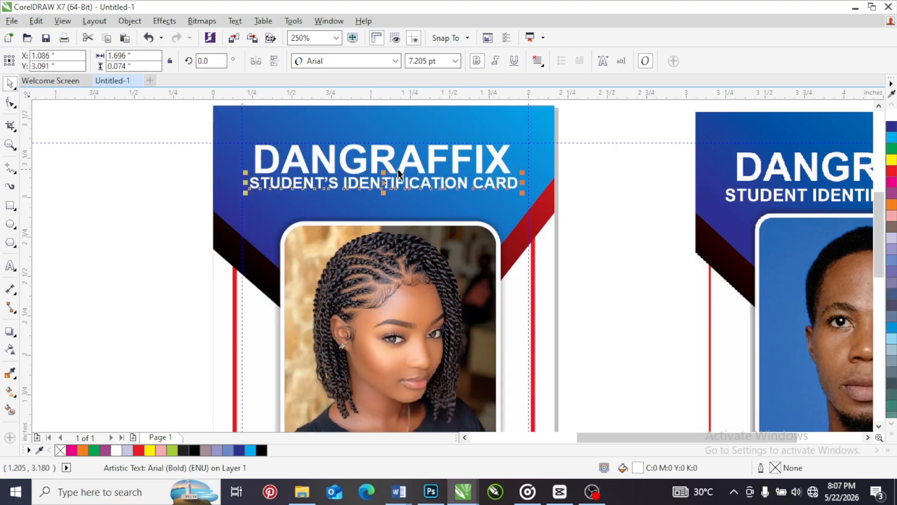
Move both heading lines together down to about Y 3.15 inches and centre them horizontally on the portrait frame
scroll(382, 179, "down", 2)
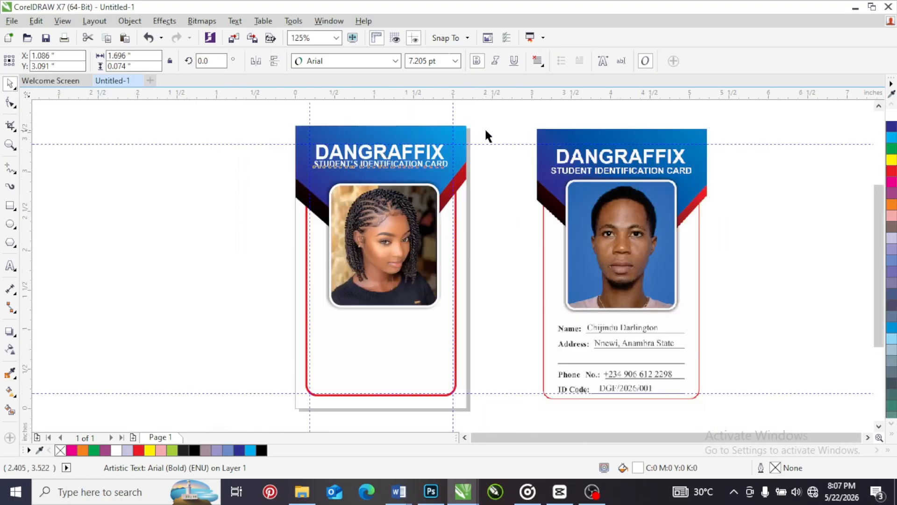
left_click_drag(484, 130, 276, 186)
scroll(371, 150, "up", 2)
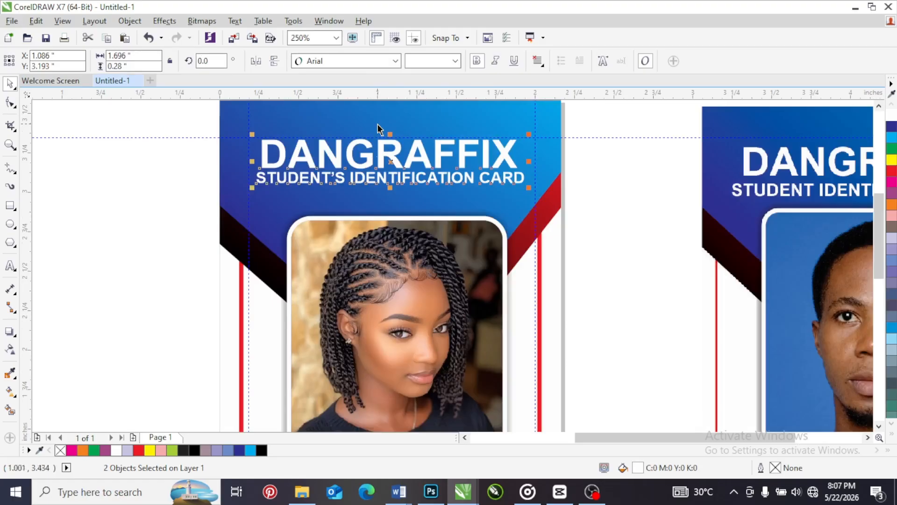
left_click_drag(388, 154, 435, 166)
scroll(398, 141, "down", 1)
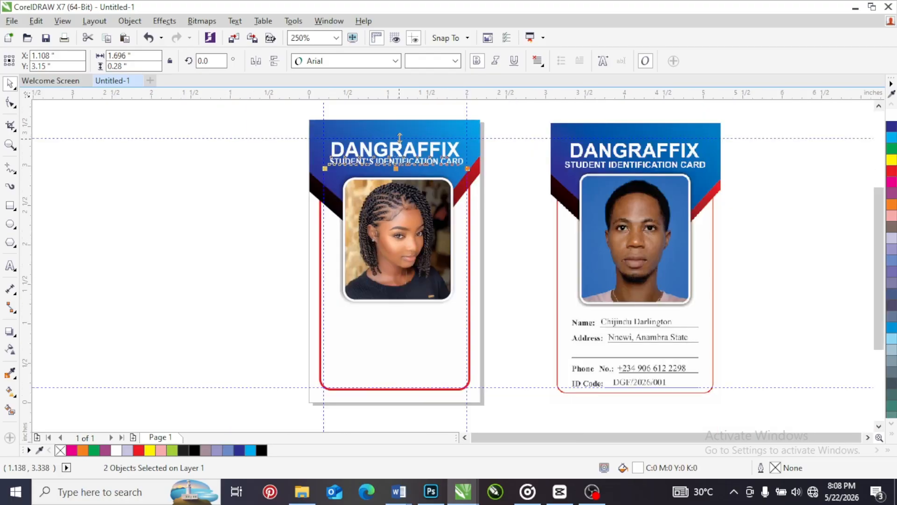
left_click(385, 214)
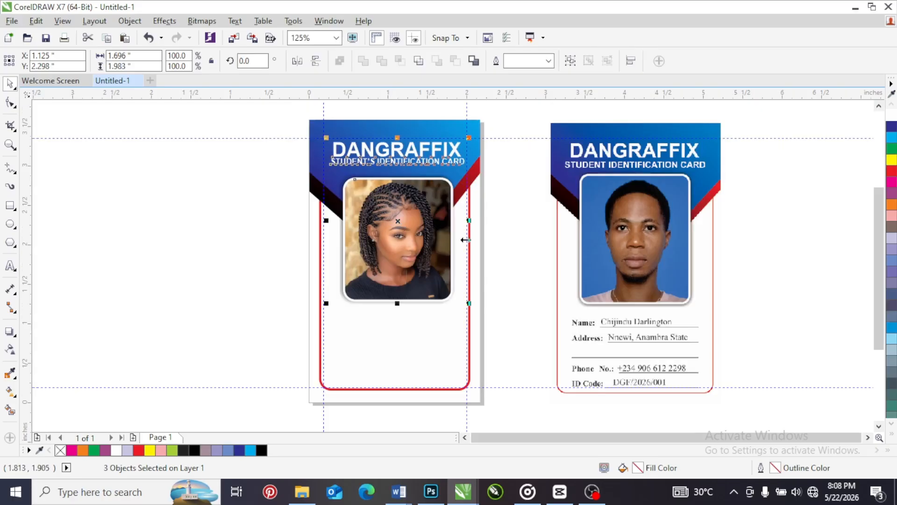
left_click(799, 200)
Nudge the "STUDENT'S IDENTIFICATION CARD" line slightly down to widen the gap below "DANGRAFFIX"
scroll(883, 217, "down", 1)
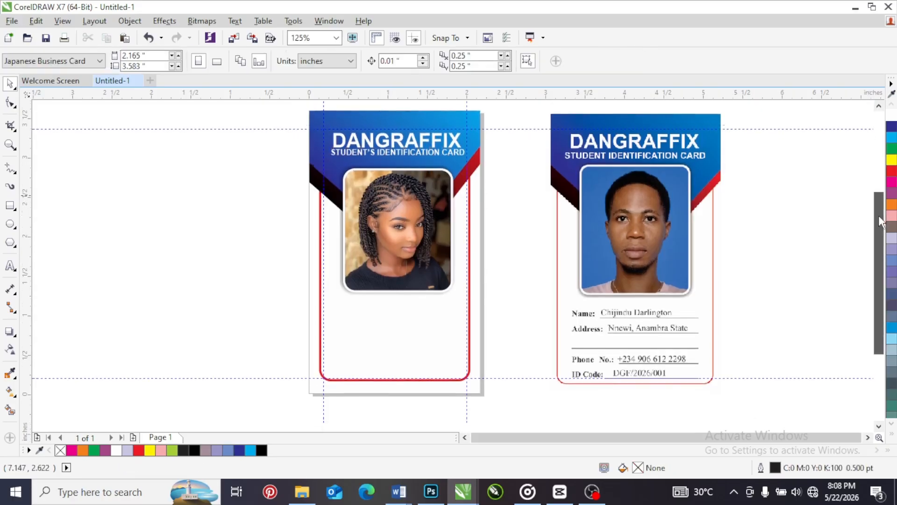
left_click(419, 152)
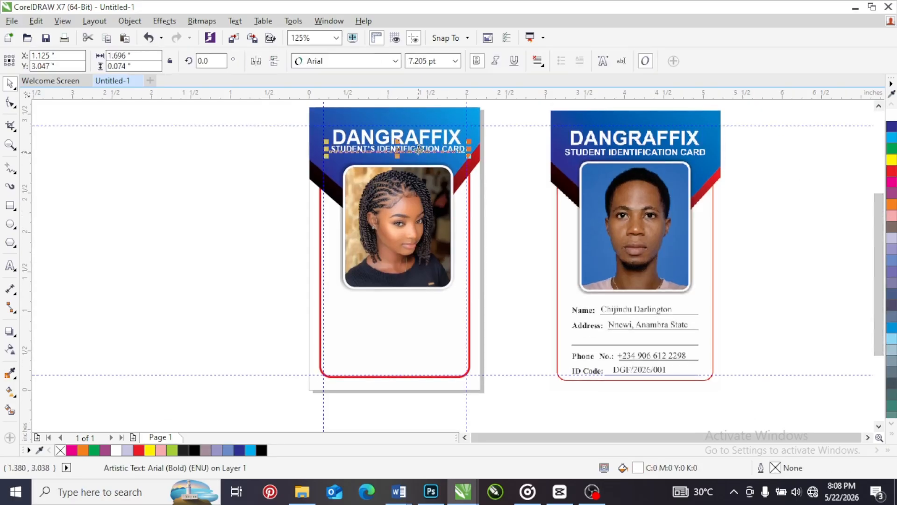
left_click(498, 165)
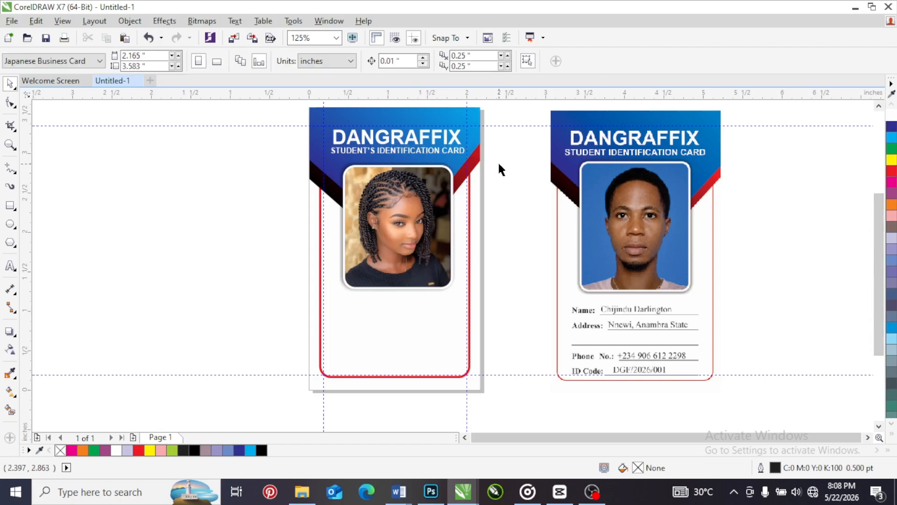
left_click_drag(495, 123, 281, 175)
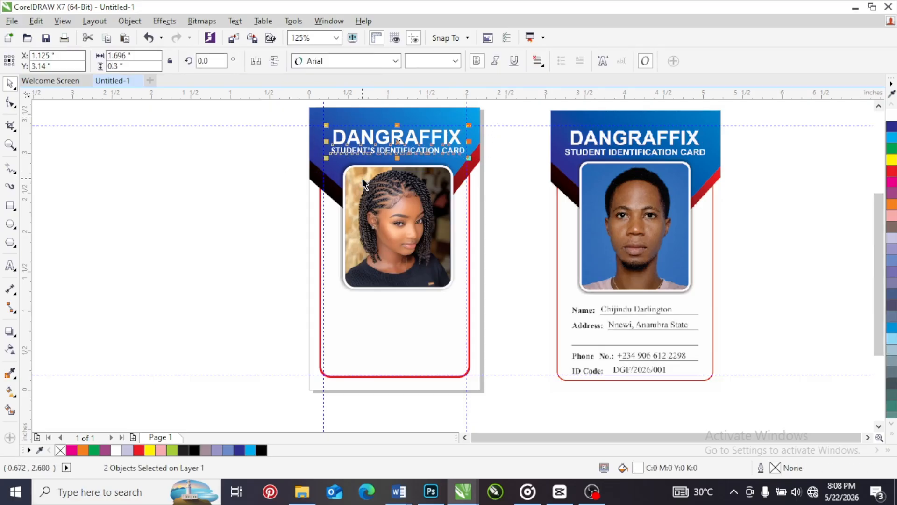
left_click(494, 183)
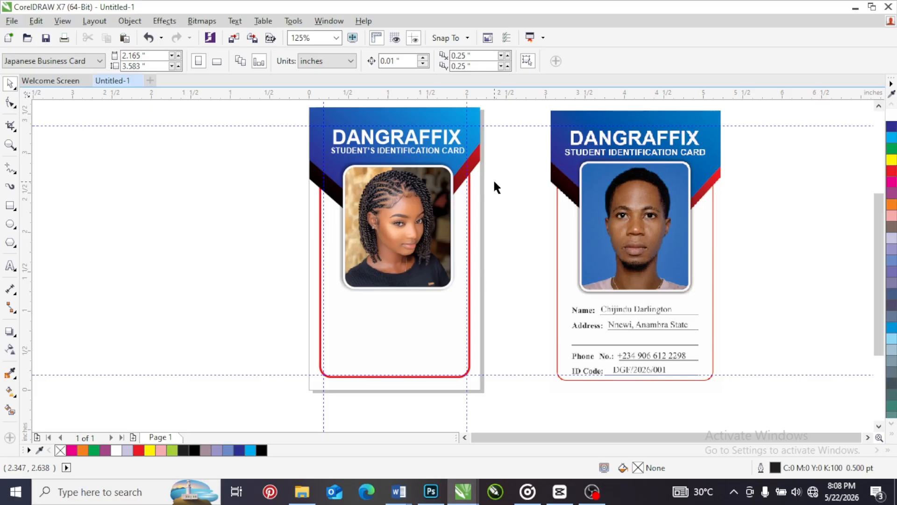
left_click_drag(492, 108, 287, 164)
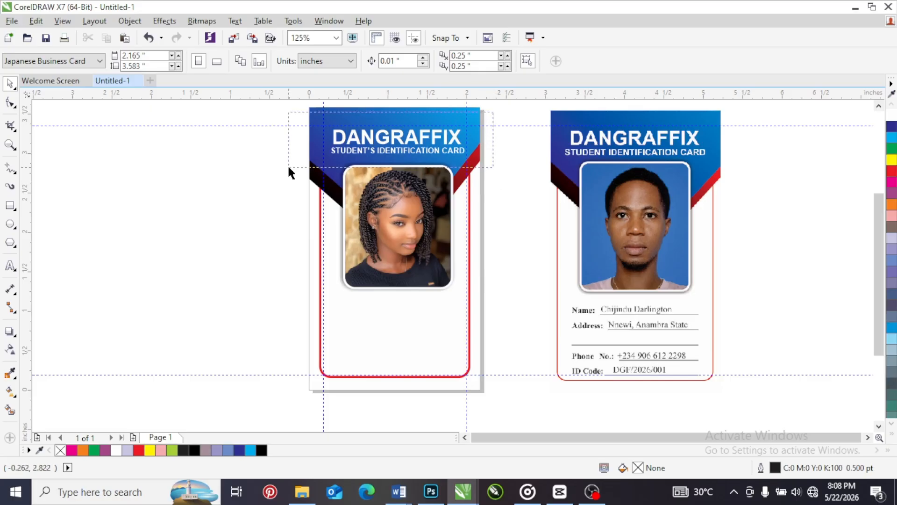
left_click(510, 211)
Place the text "NA" inside the red frame below the portrait and scale it down to about 6.3 pt
left_click(11, 265)
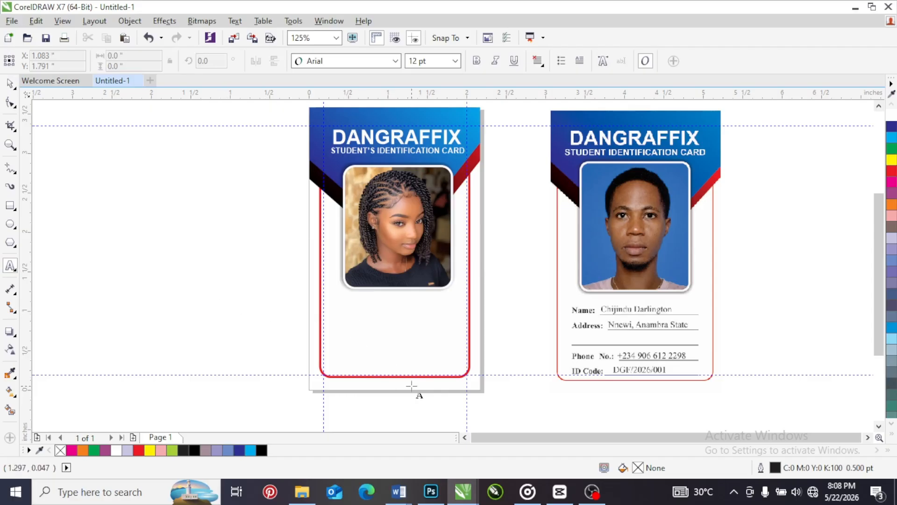
scroll(542, 393, "up", 2)
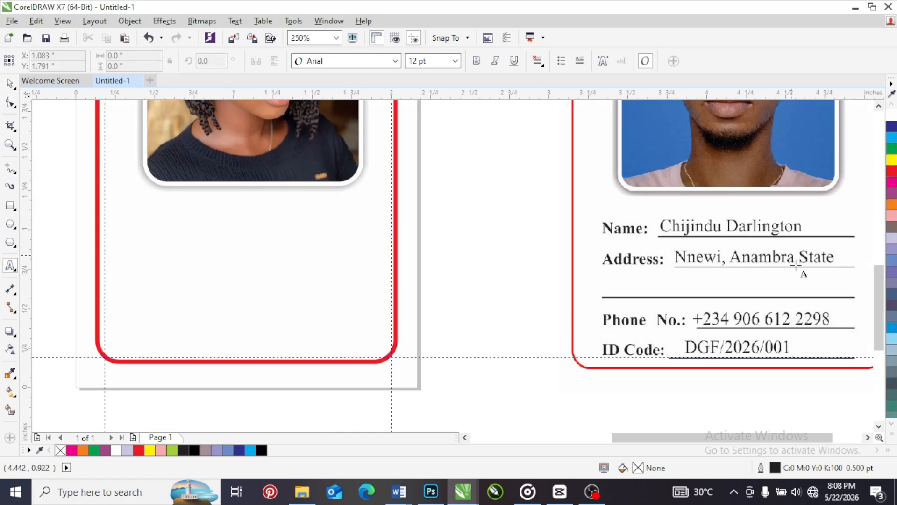
left_click(118, 243)
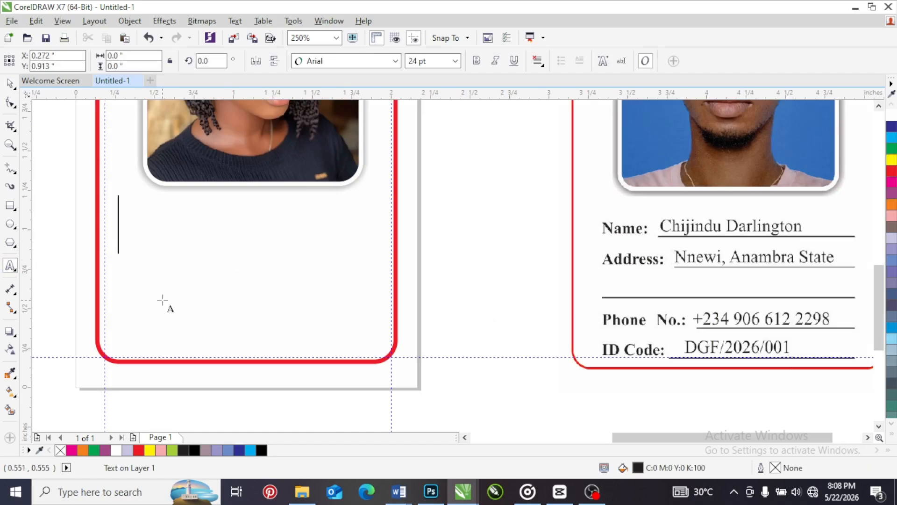
type("NA")
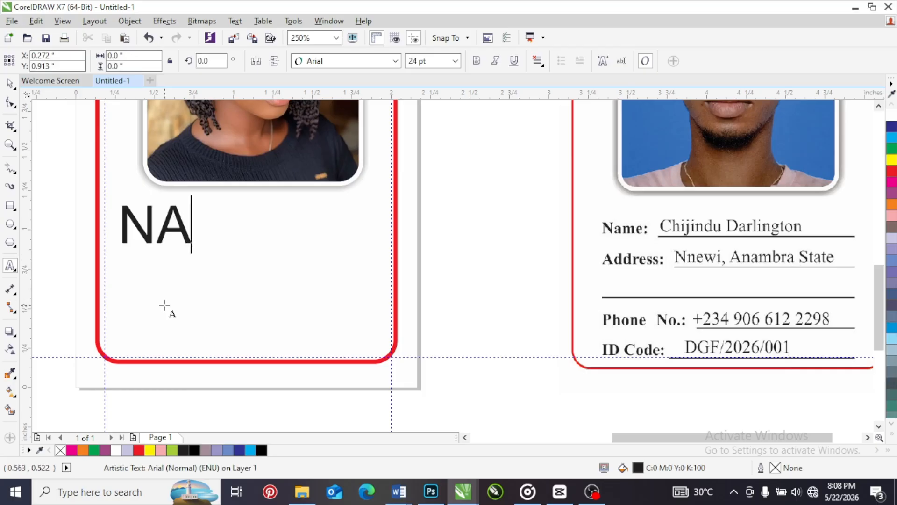
key("ctrl+space")
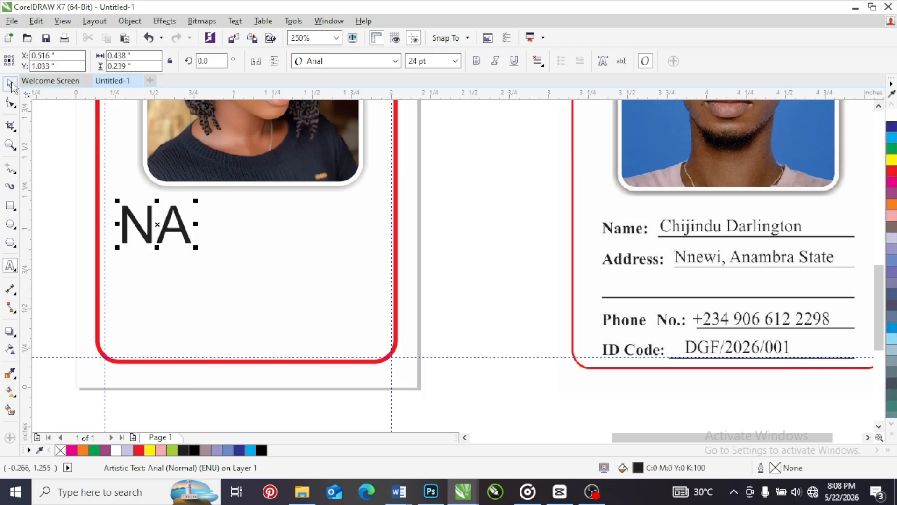
left_click_drag(196, 201, 145, 235)
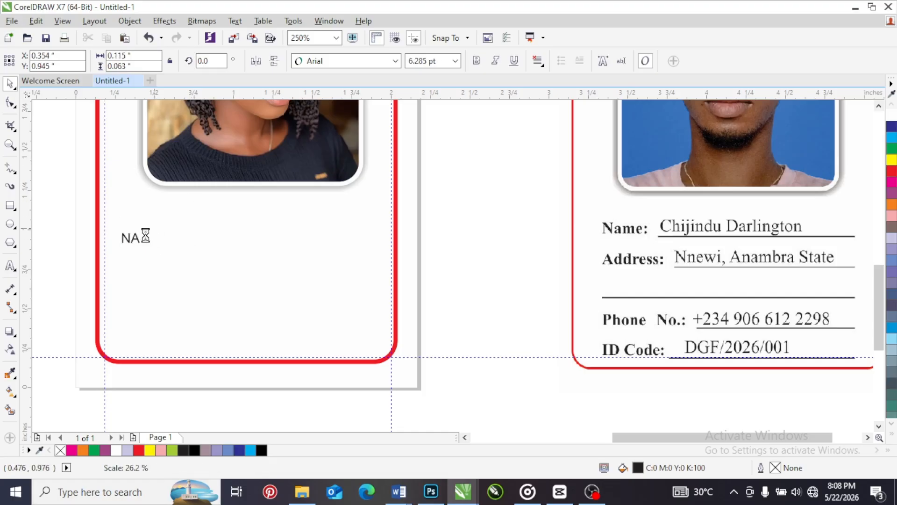
Change the small text to "Name:" followed by an underscore blank, making the line about 1.49 inches wide
key("F8")
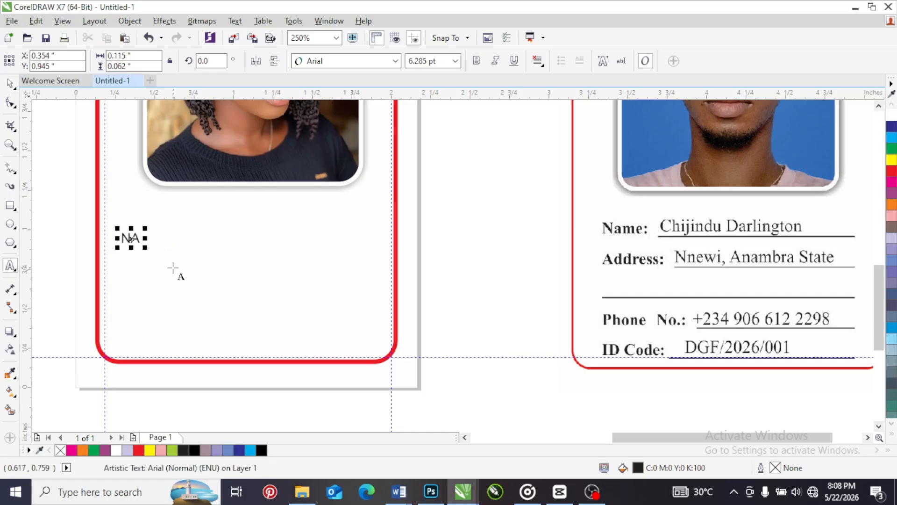
key("BackSpace")
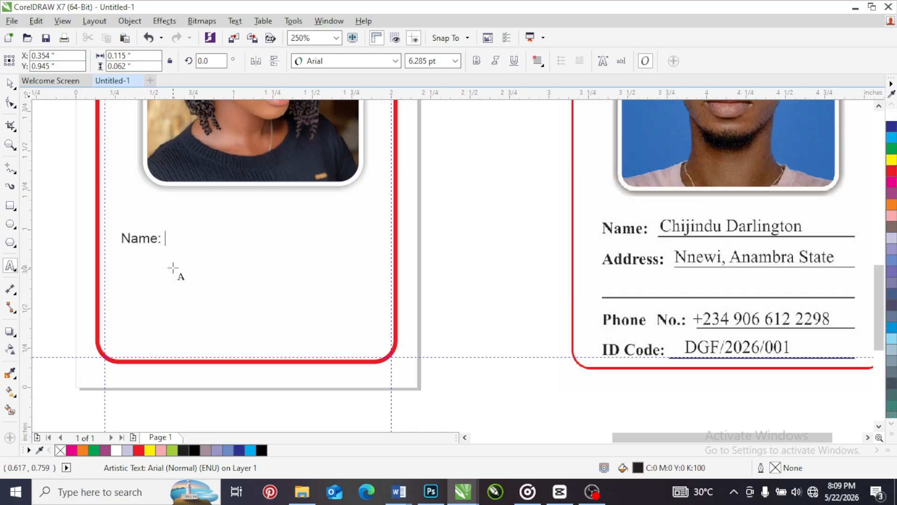
key("Escape")
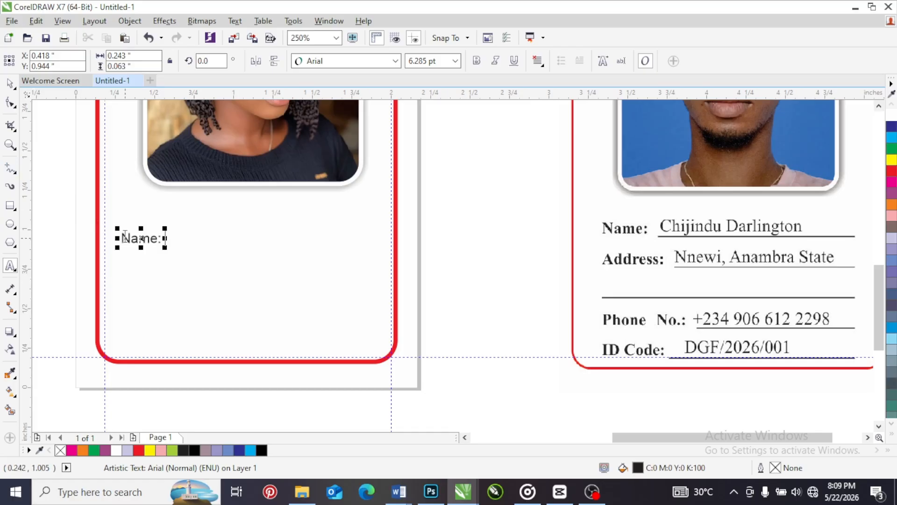
type("_____________")
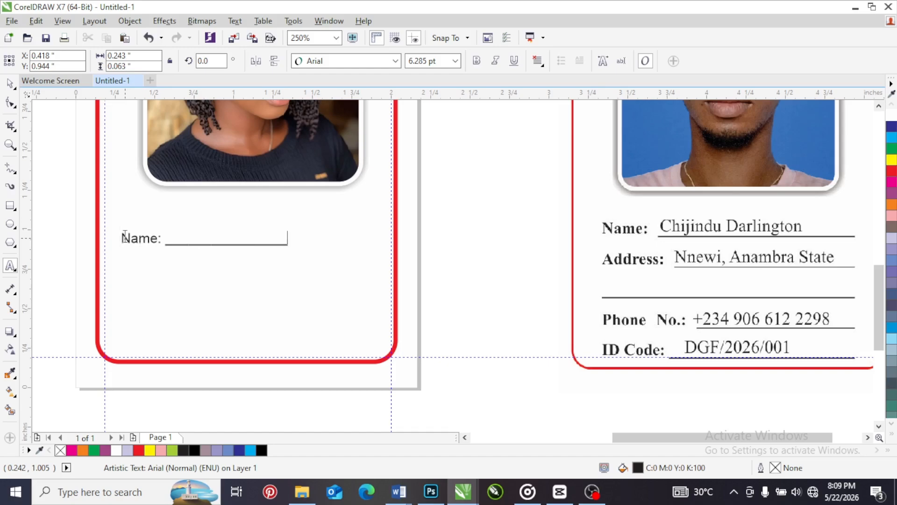
type("________")
key("Escape")
left_click(9, 83)
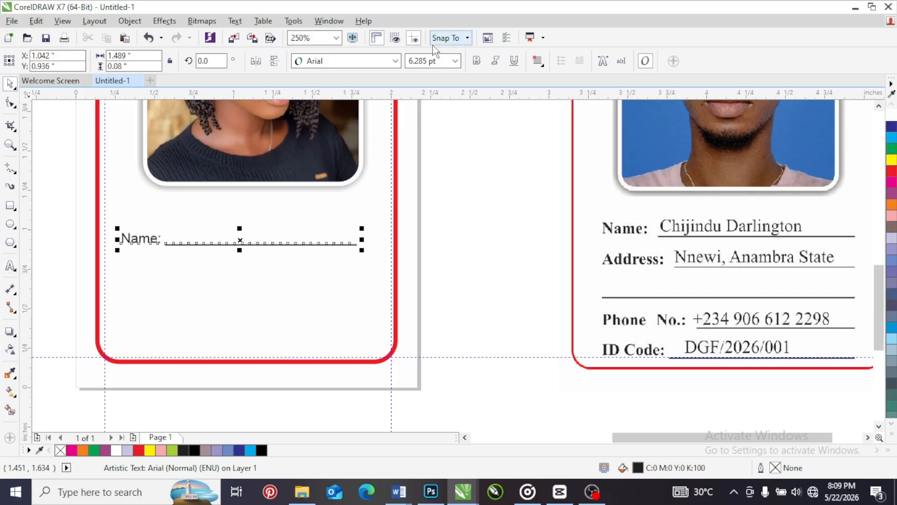
Set the "Name:" line to 7 pt Times New Roman
left_click(455, 61)
left_click(430, 86)
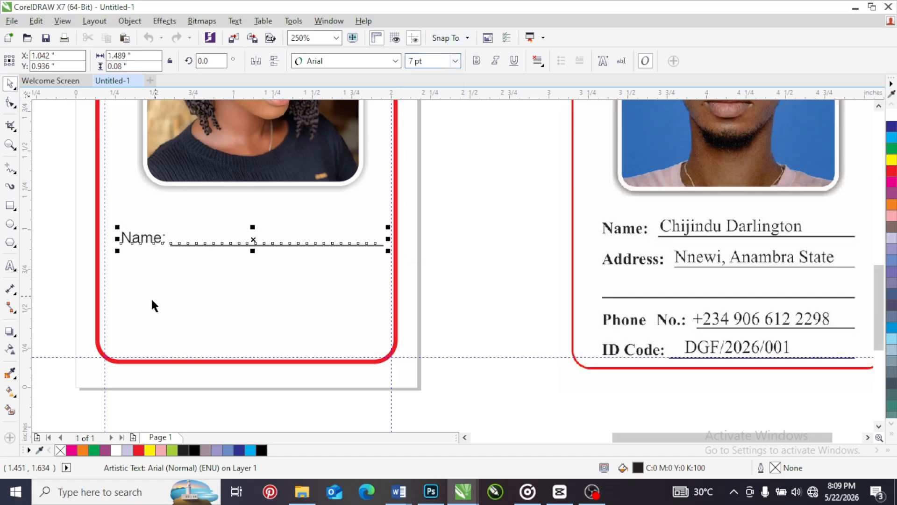
left_click(357, 60)
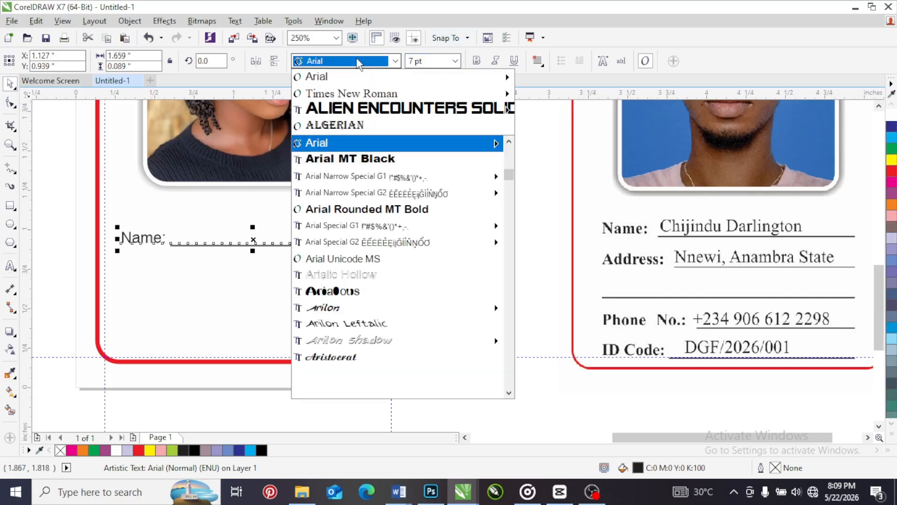
left_click(351, 94)
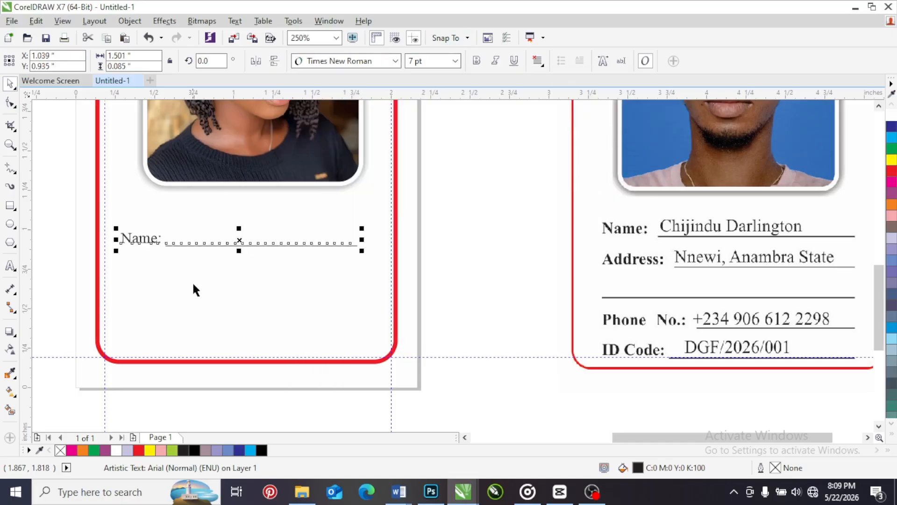
double_click(351, 247)
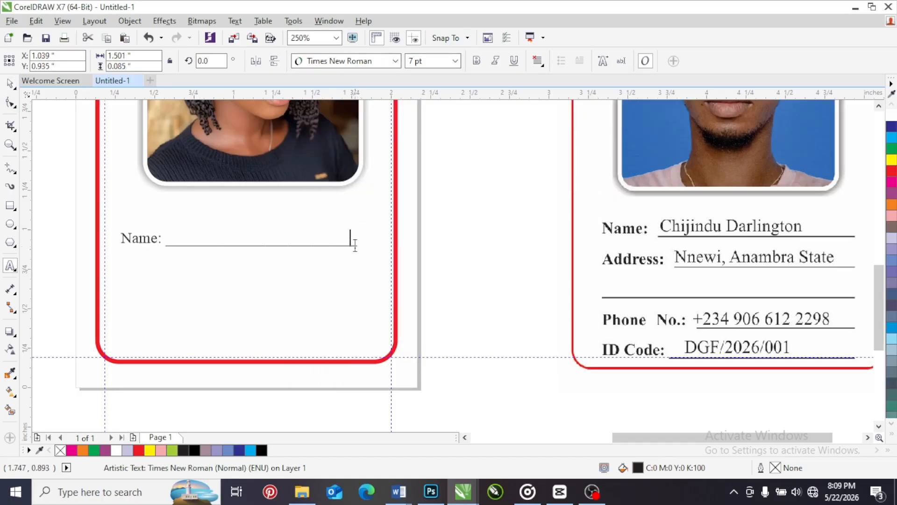
left_click(10, 84)
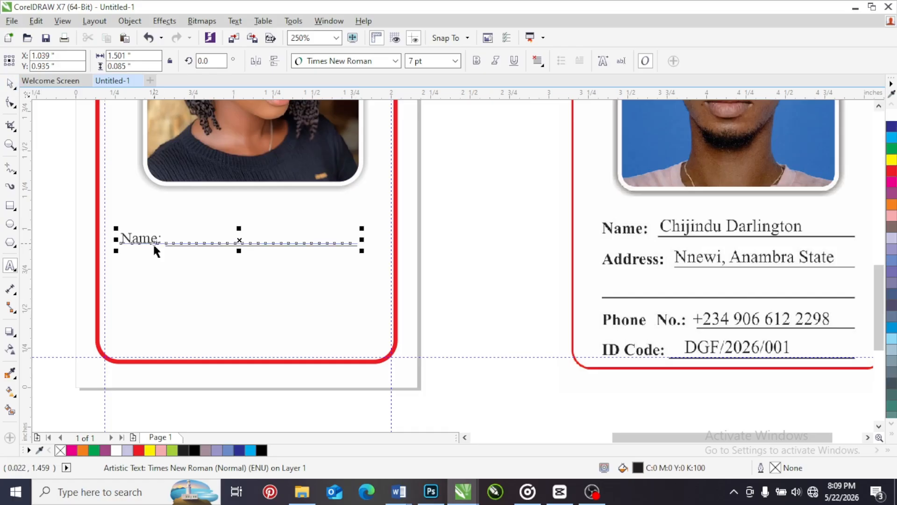
key("space")
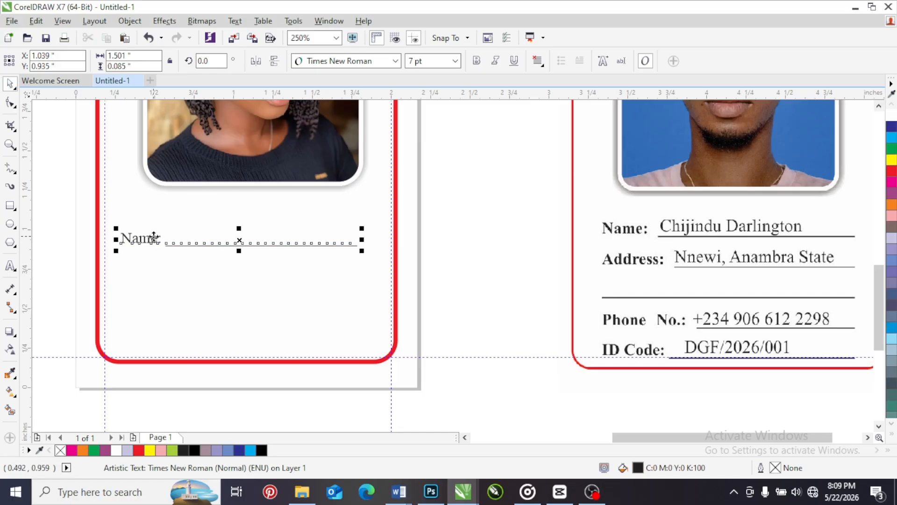
Add an "Address:" line beneath "Name:" in the same text object, with an underscore blank reaching the end of the line above
left_click(10, 266)
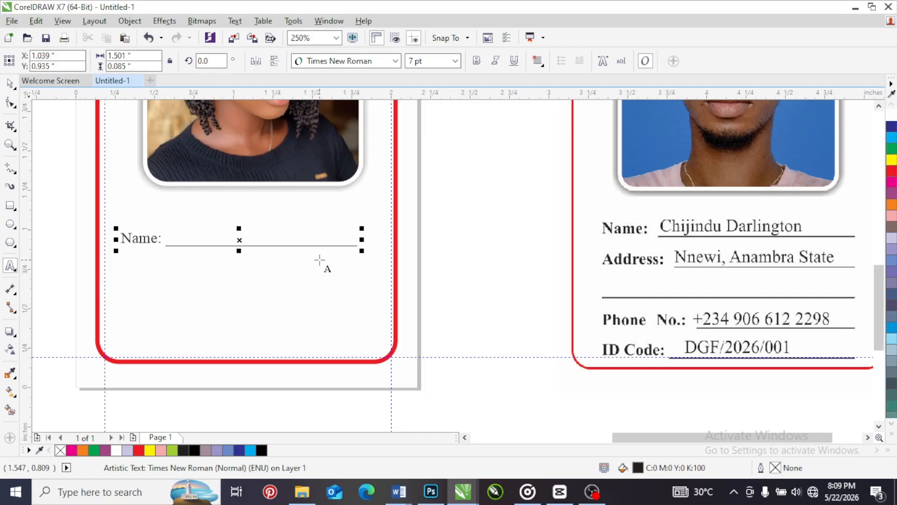
key("Return")
type("Address")
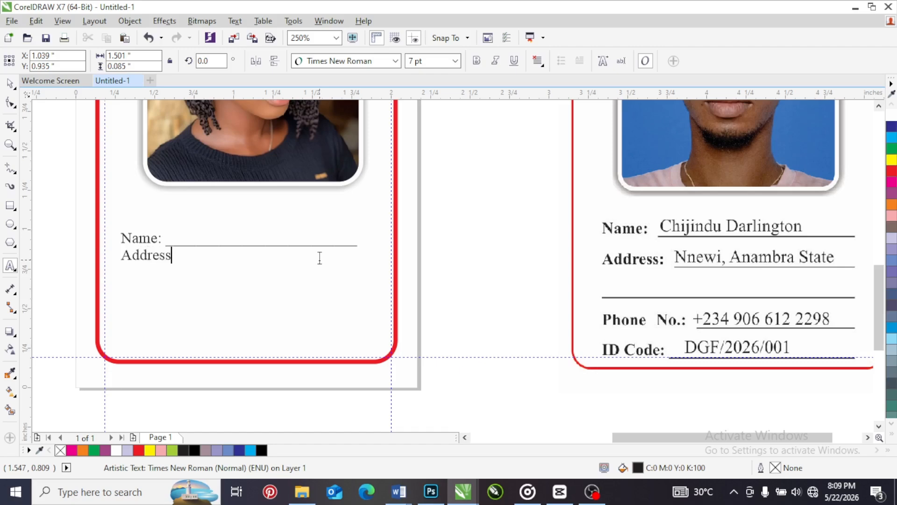
type(": _______________________")
Add a second address line made only of underscores, spanning the full width of the text block
key("Return")
type("____________________")
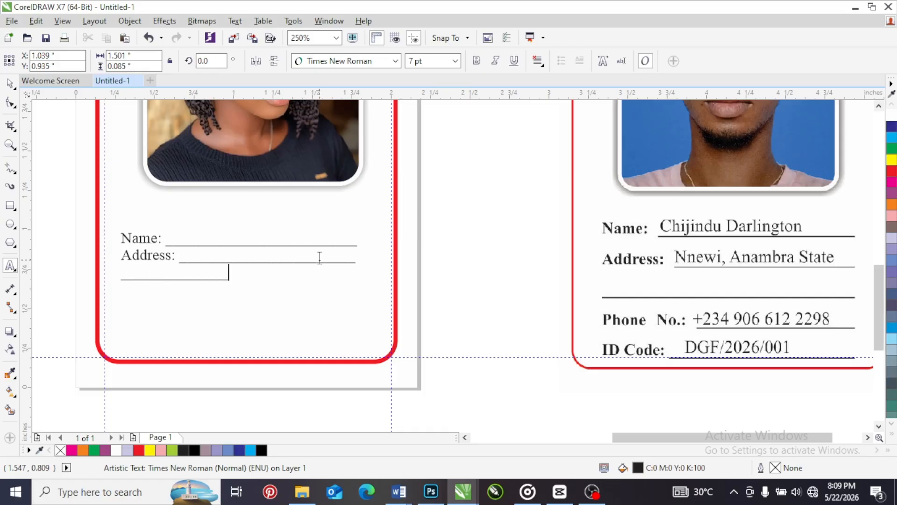
type("________________________")
key("BackSpace")
type("_________")
type("Phone")
type(" No.:")
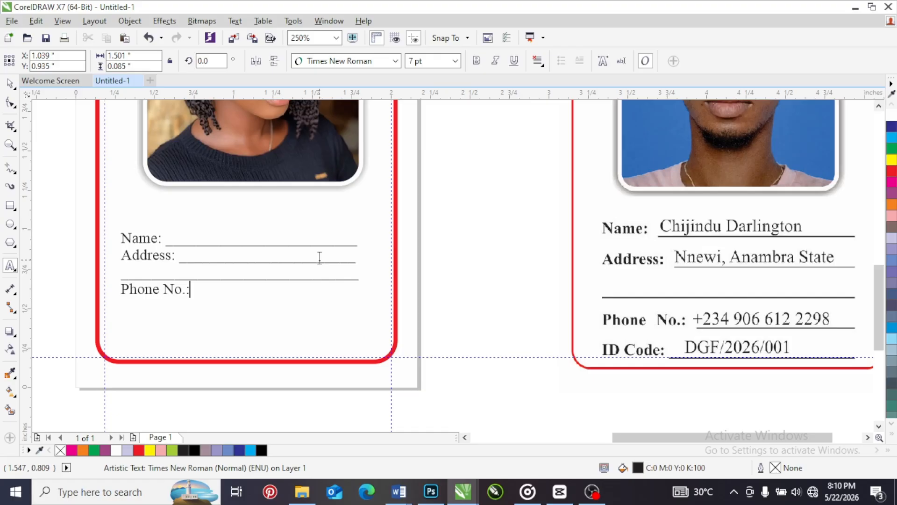
Add a "Phone No.:" line with an underscore blank below the address lines, followed by a line break
type("_______________________")
key("Return")
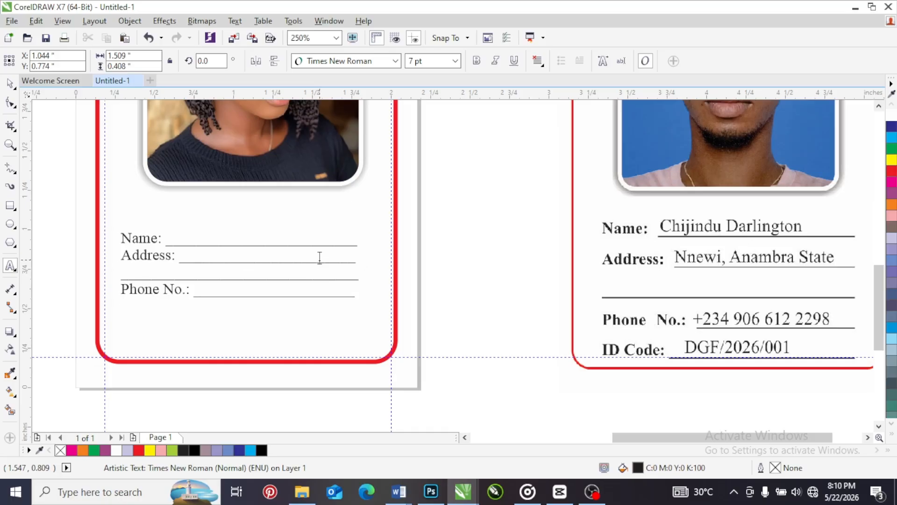
Add an "ID Code:" line with an underscore blank matching the lines above, and select the whole details text block
type("ID Code: _")
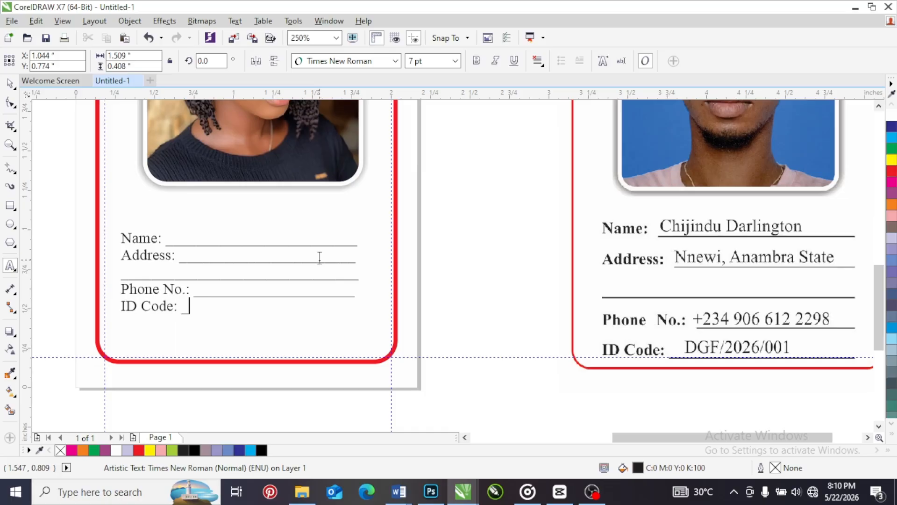
type("_____________________")
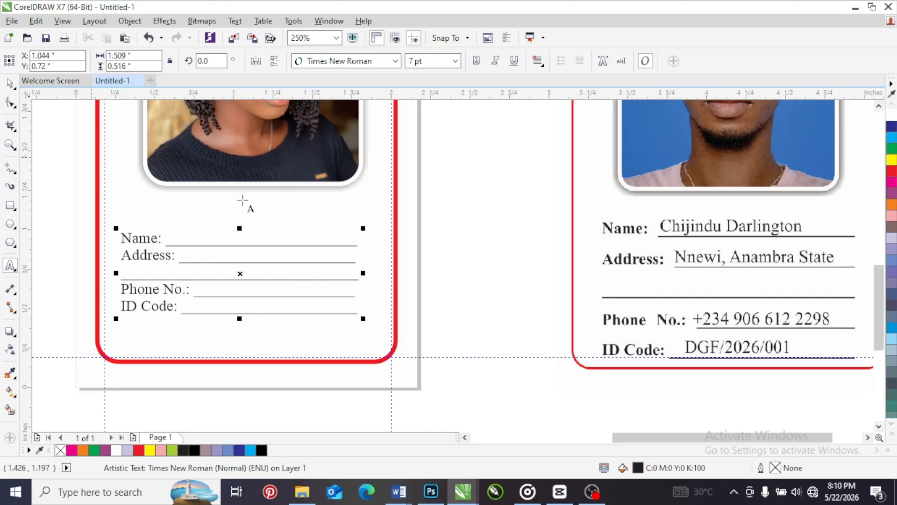
left_click(9, 83)
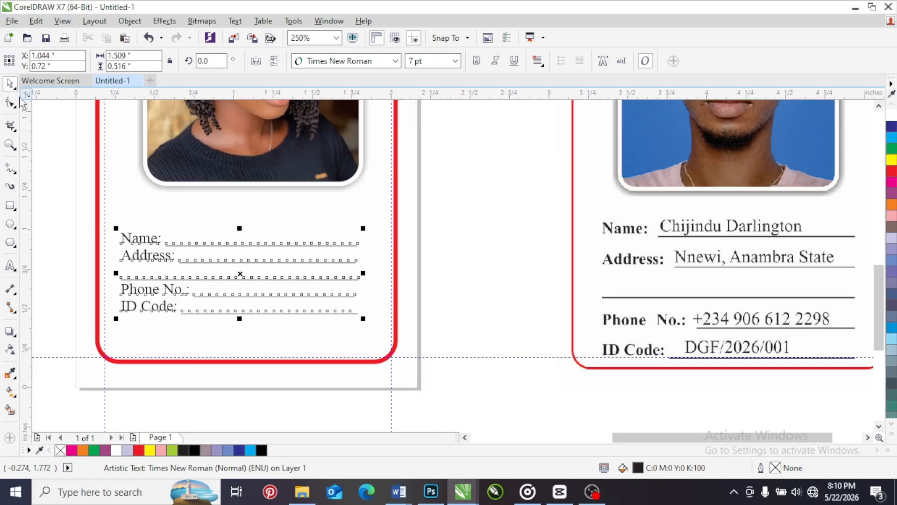
left_click(49, 120)
left_click(124, 242)
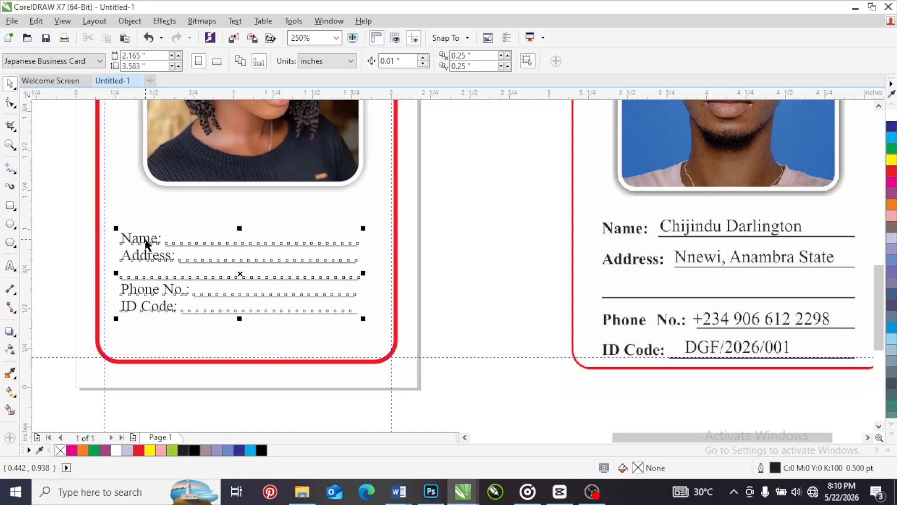
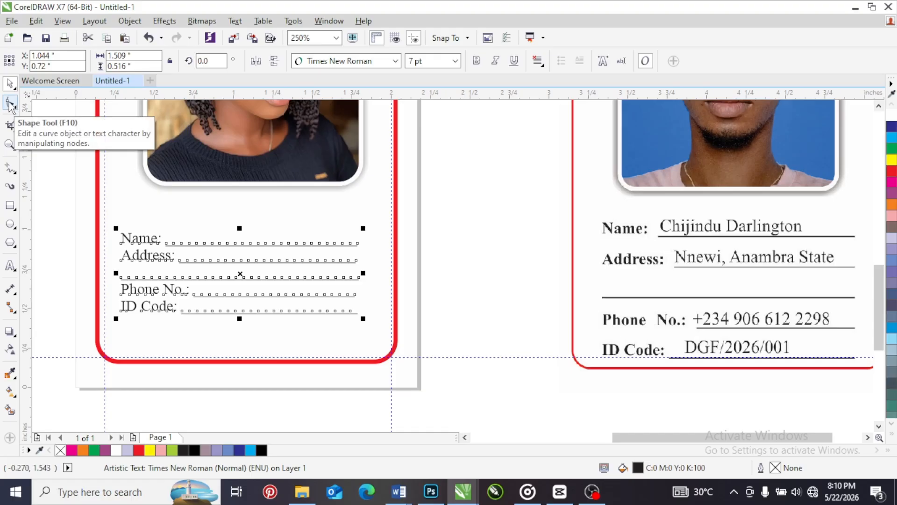
Increase the line spacing of the details text block until it is about 0.74 inches high, using the Shape tool
left_click(10, 104)
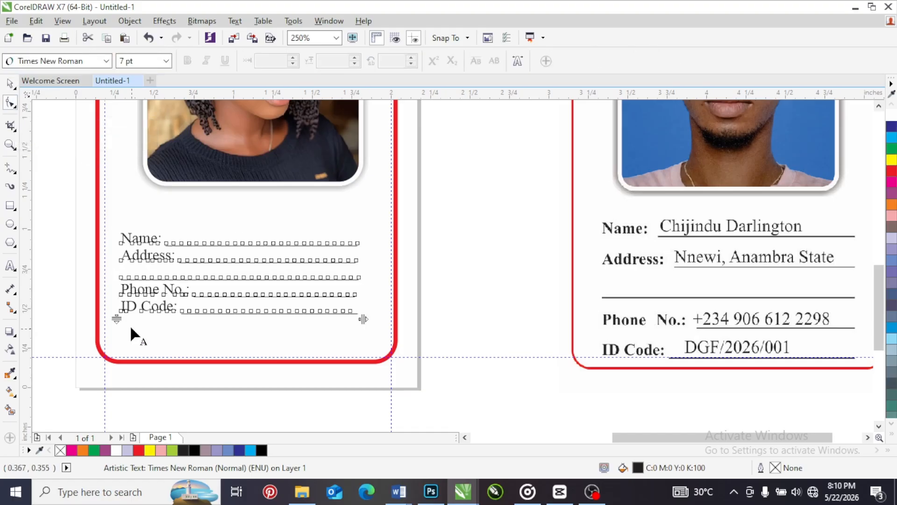
left_click_drag(116, 319, 115, 357)
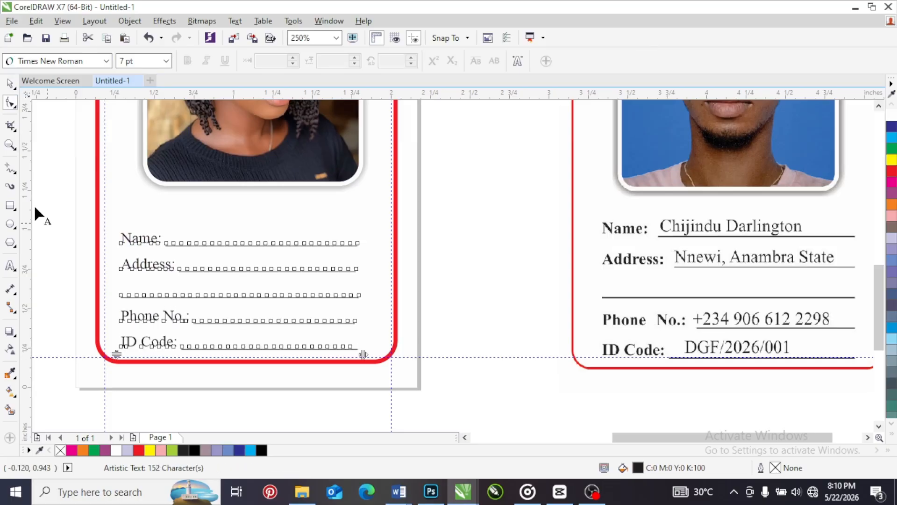
left_click(10, 83)
left_click(441, 274)
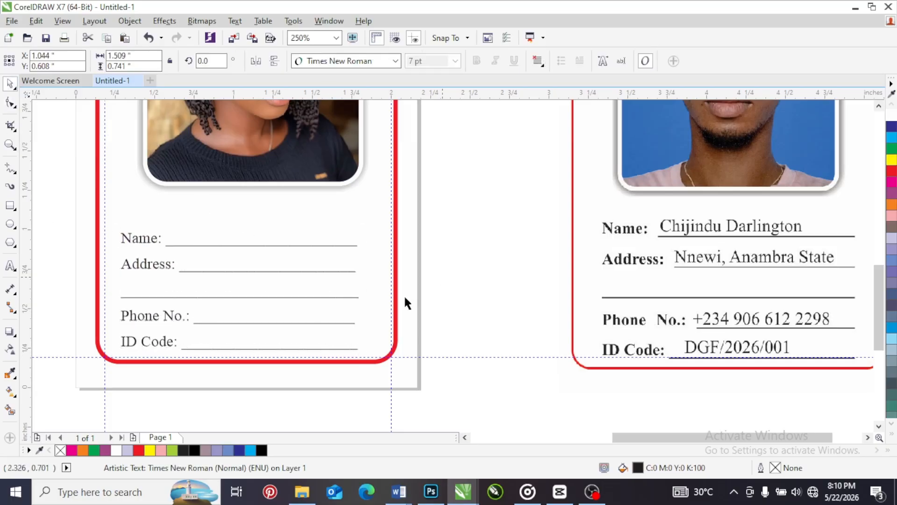
Apply Full Justify alignment to the details text block
left_click(335, 273)
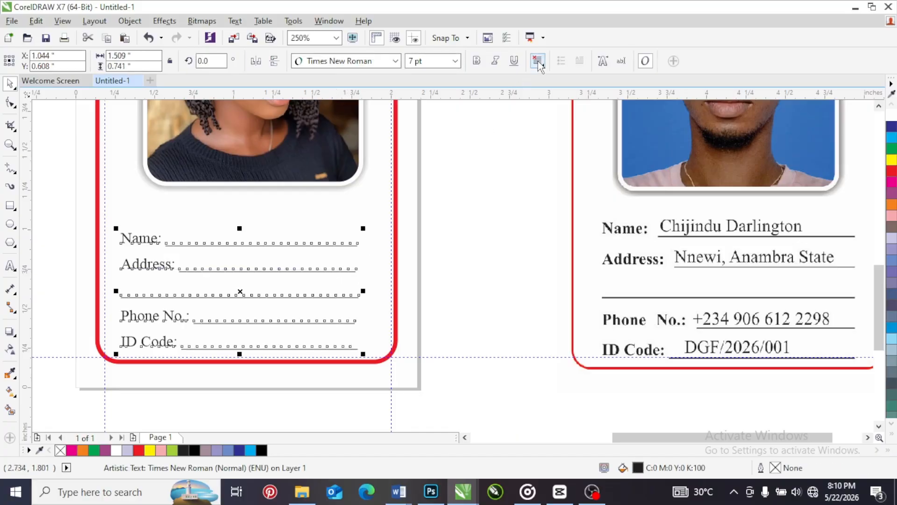
left_click(537, 62)
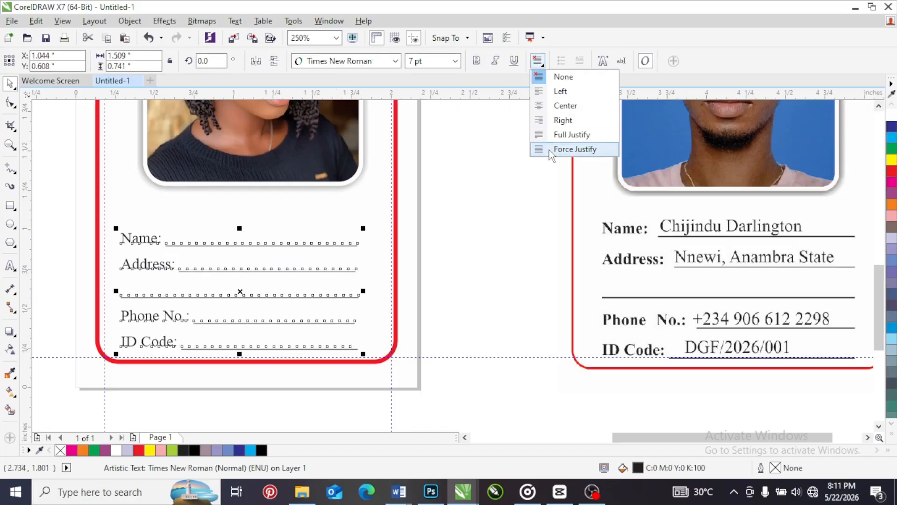
left_click(571, 134)
left_click(496, 229)
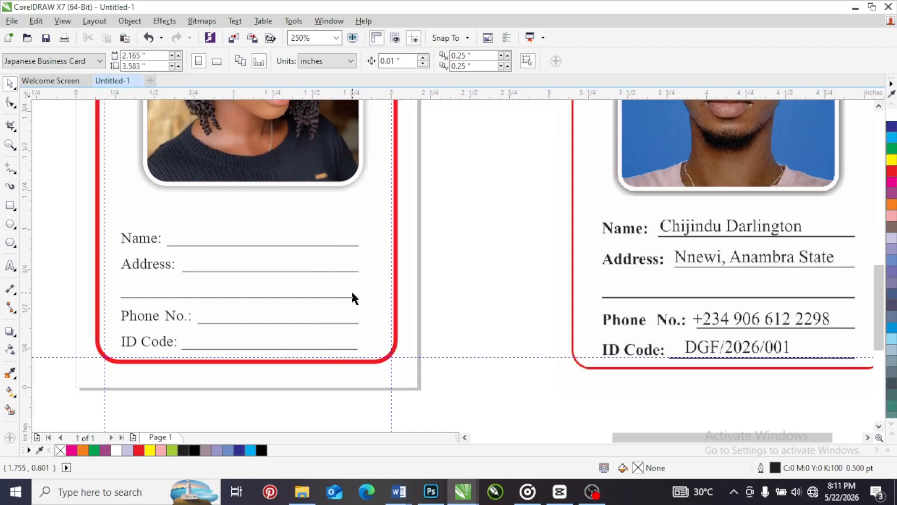
Open the details text for editing and set its alignment to Left
left_click(298, 241)
left_click(538, 61)
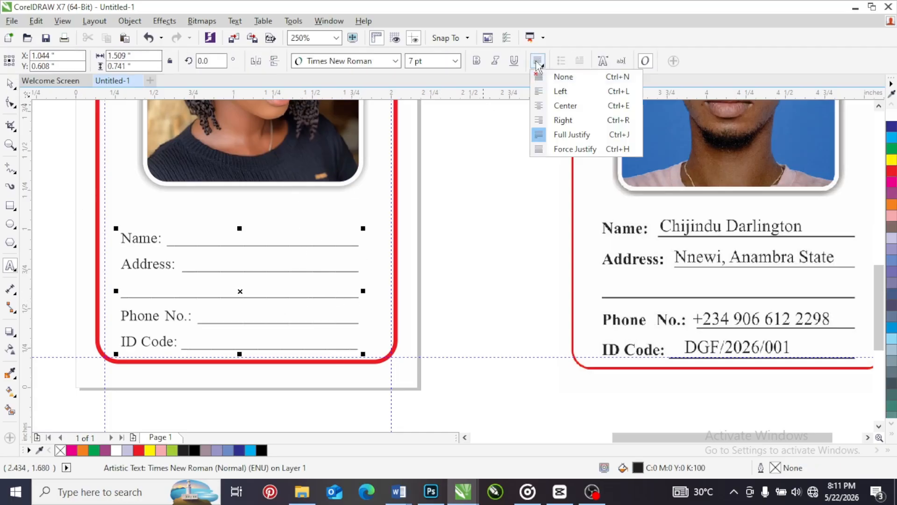
left_click(570, 88)
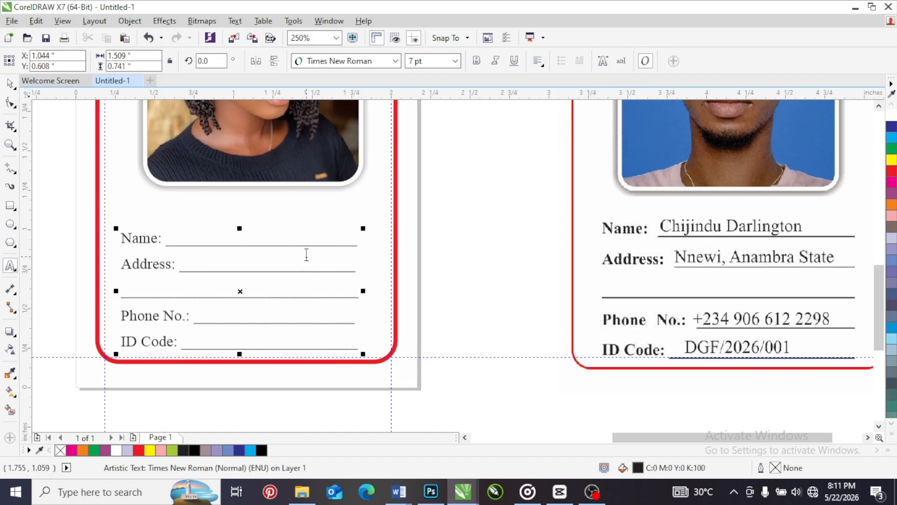
Shorten the underscore blanks on the Name, Address and second address lines by deleting several underscores from each
key("BackSpace")
key("BackSpace")
key("BackSpace")
key("BackSpace")
key("BackSpace")
key("BackSpace")
key("BackSpace")
key("BackSpace")
key("BackSpace")
key("BackSpace")
key("BackSpace")
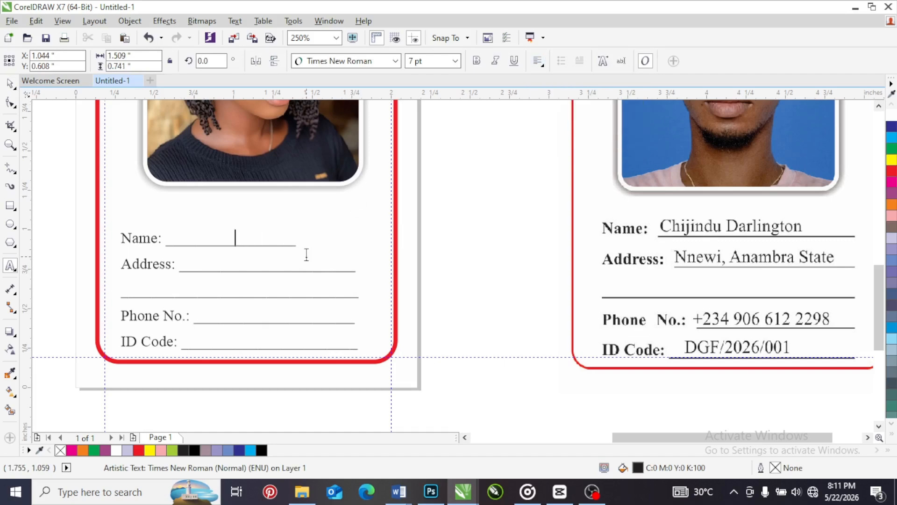
left_click(312, 267)
key("BackSpace")
key("BackSpace")
key("BackSpace")
key("BackSpace")
left_click(322, 294)
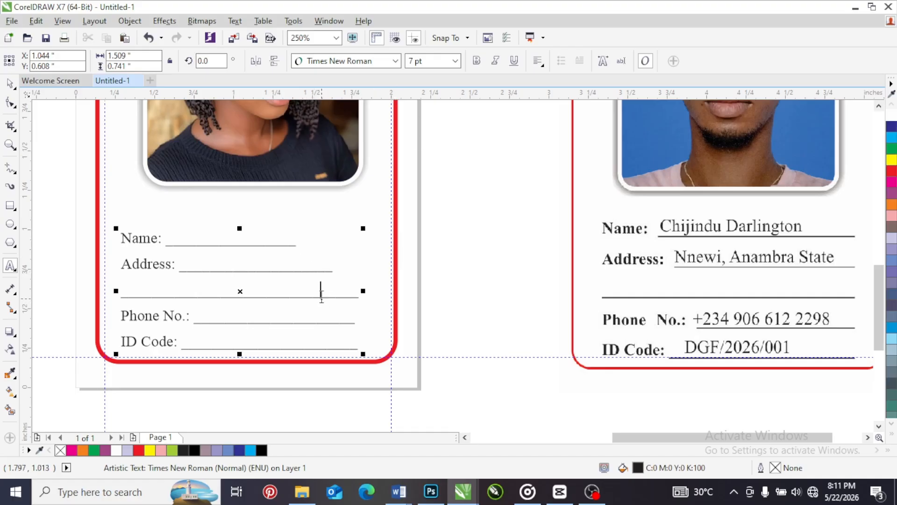
key("BackSpace")
key("BackSpace")
key("BackSpace")
key("BackSpace")
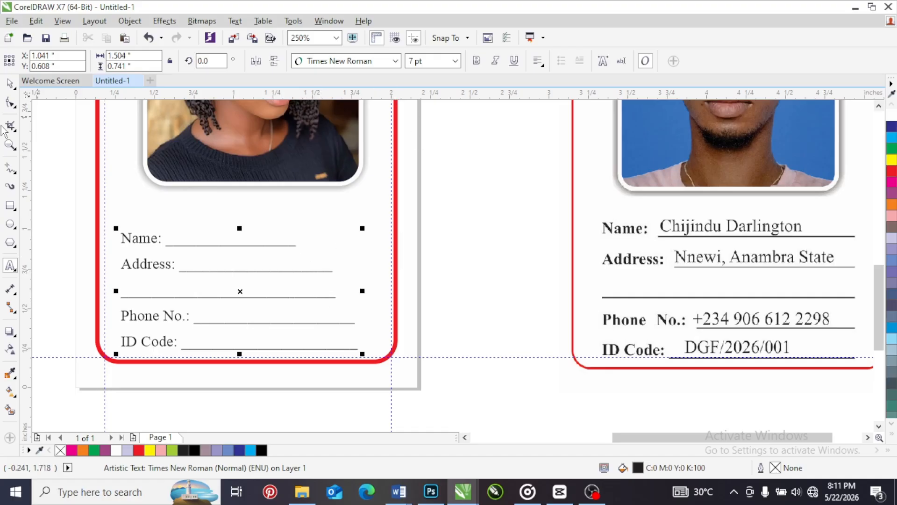
Full-justify the details text block with its shortened blanks, and deselect it
key("ctrl+space")
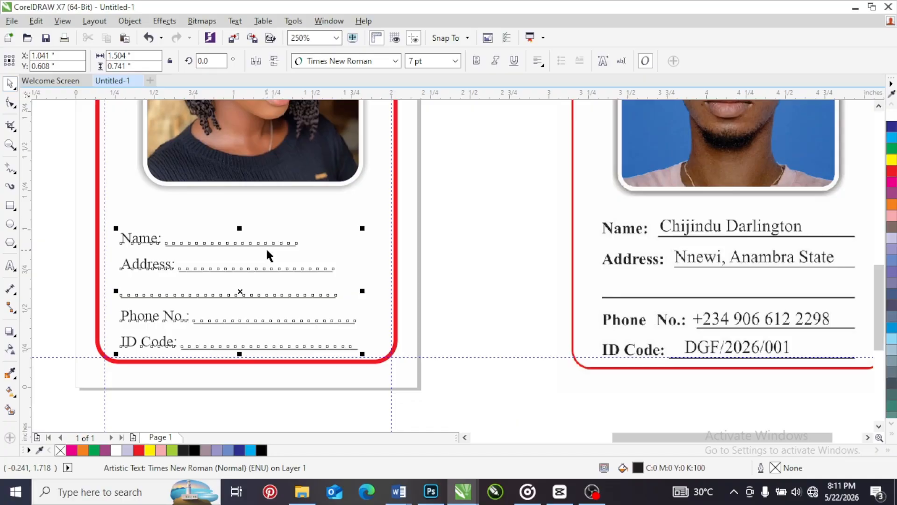
left_click(538, 61)
left_click(550, 139)
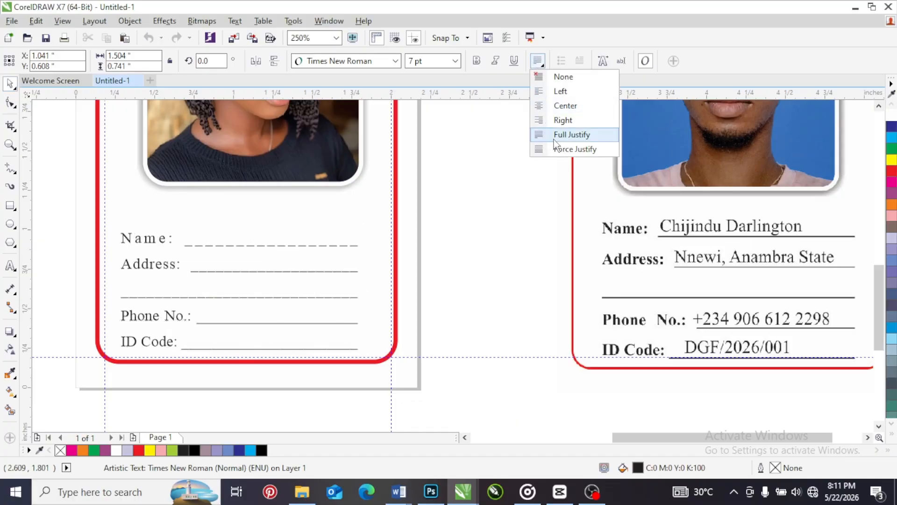
left_click(461, 212)
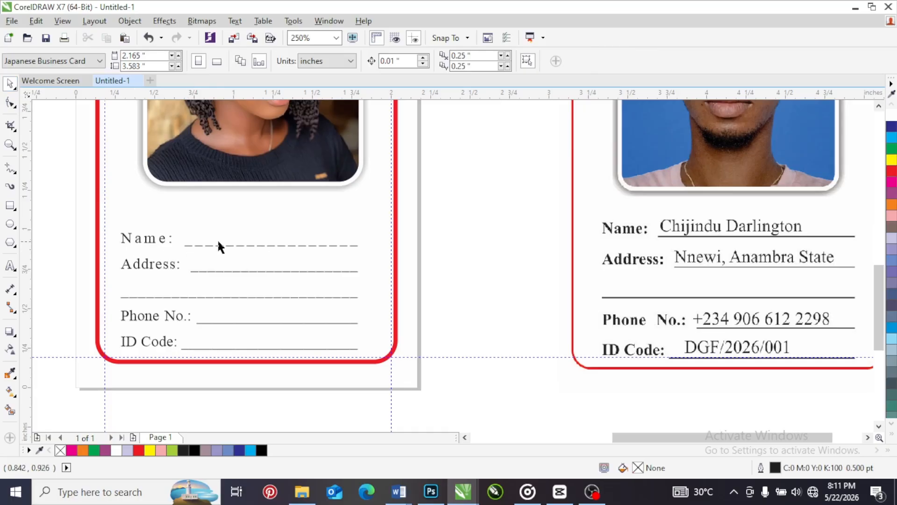
Undo the full justification and the underscore deletions in the details text block
left_click(252, 253)
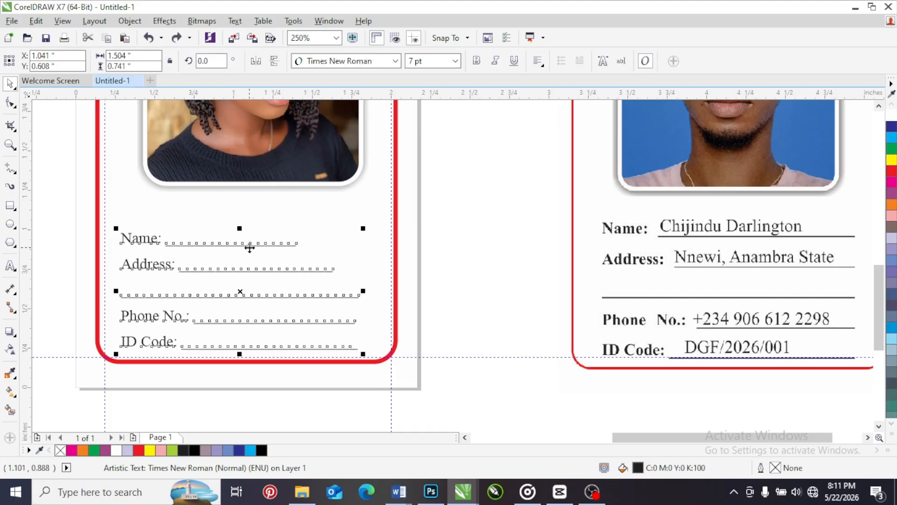
key("ctrl+z")
key("ctrl+z")
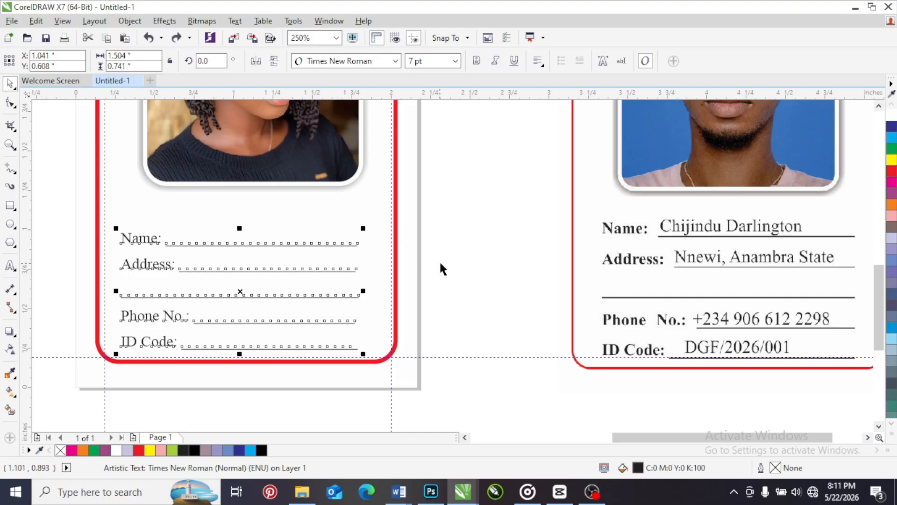
left_click(476, 261)
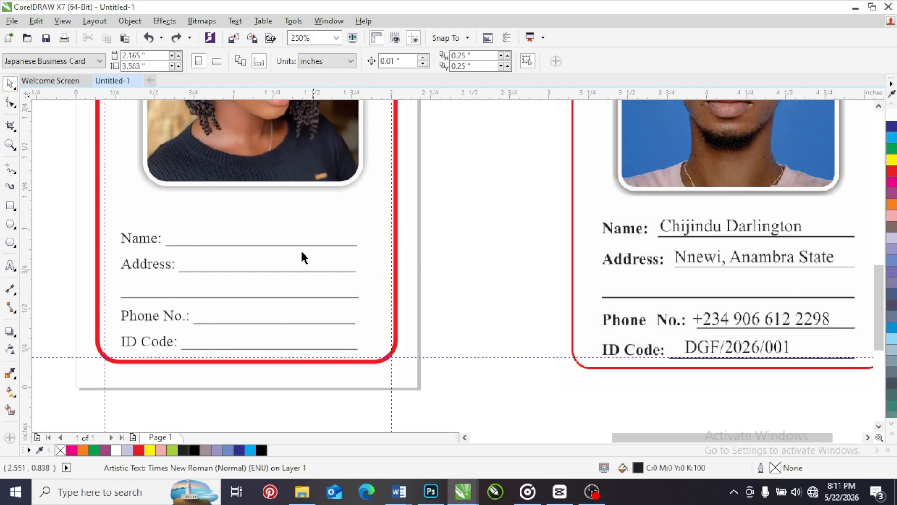
Set the alignment of the restored details text block to Full Justify, and deselect it
double_click(289, 245)
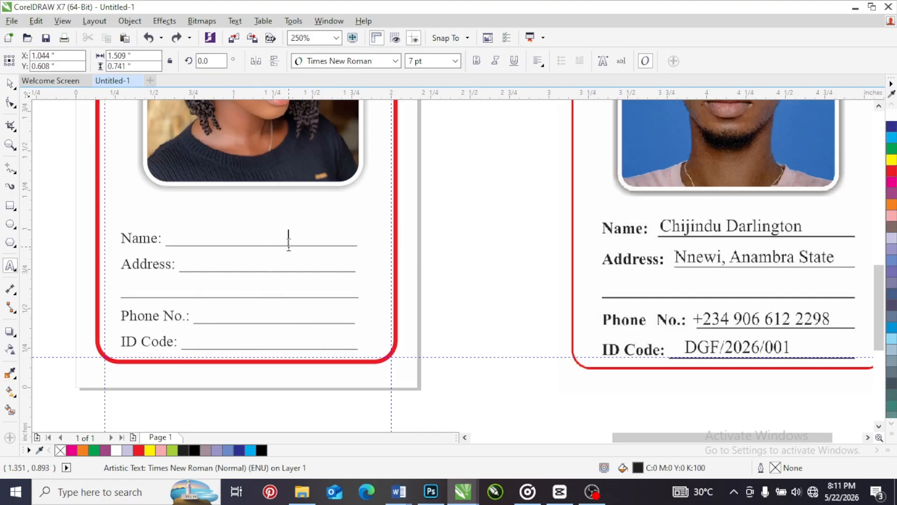
left_click(289, 241)
key("ctrl+space")
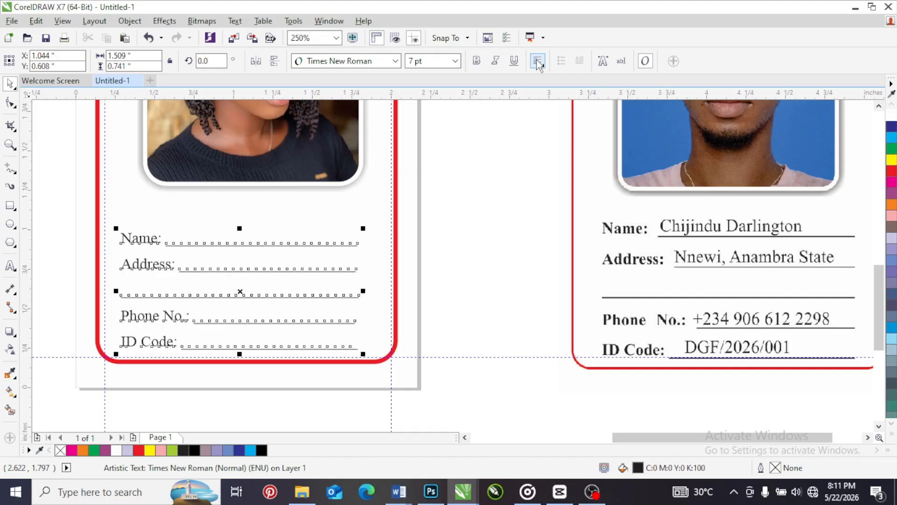
left_click(538, 61)
left_click(479, 212)
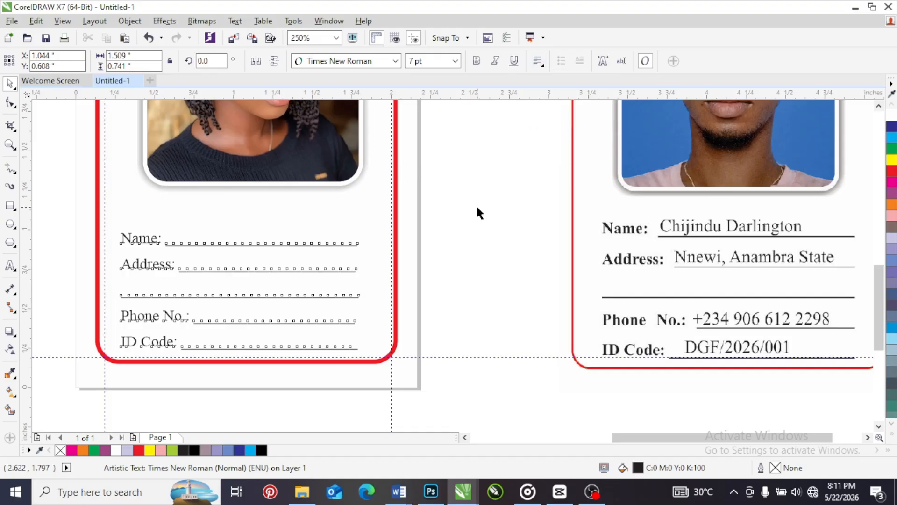
left_click(479, 212)
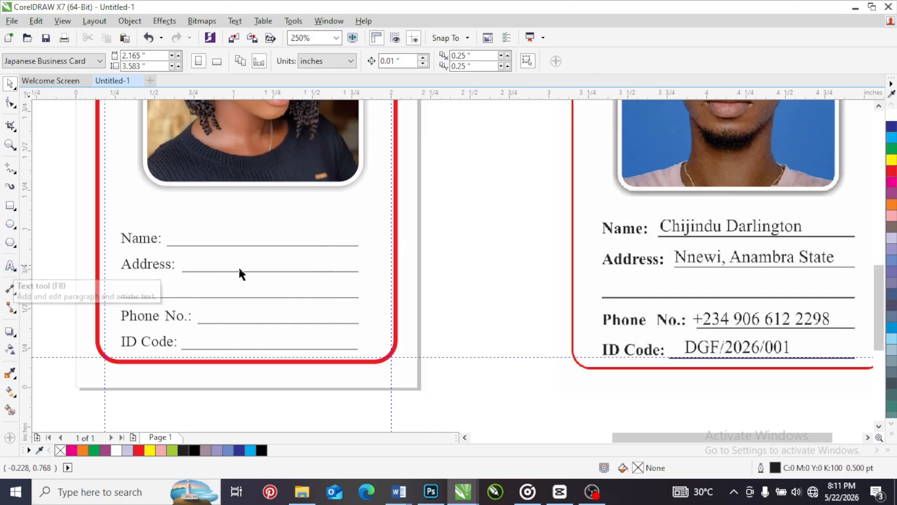
Delete the leftover "POWERCLIP" text beside the card
scroll(274, 297, "down", 4)
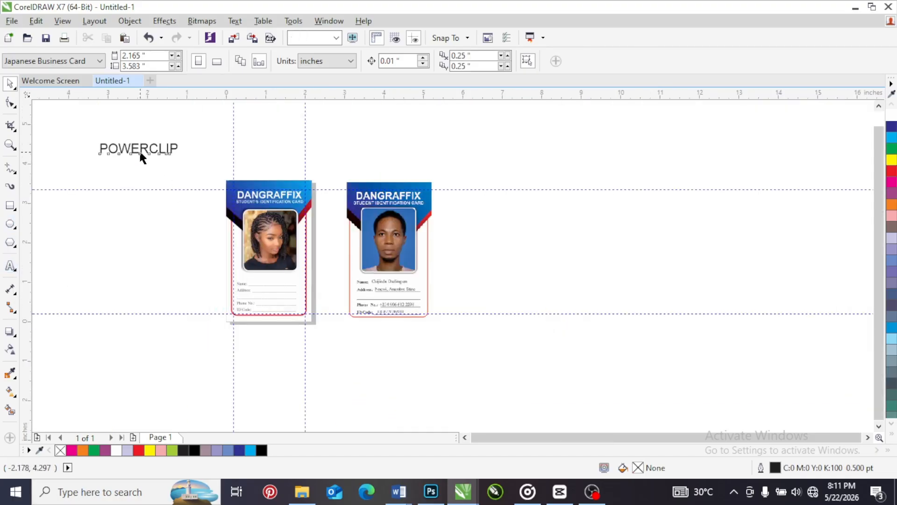
left_click(140, 150)
key("Delete")
Select the reference ID card image and move it closer to the new card, to about X 3.676 and Y 1.897 inches
left_click_drag(327, 157, 480, 376)
scroll(283, 299, "up", 2)
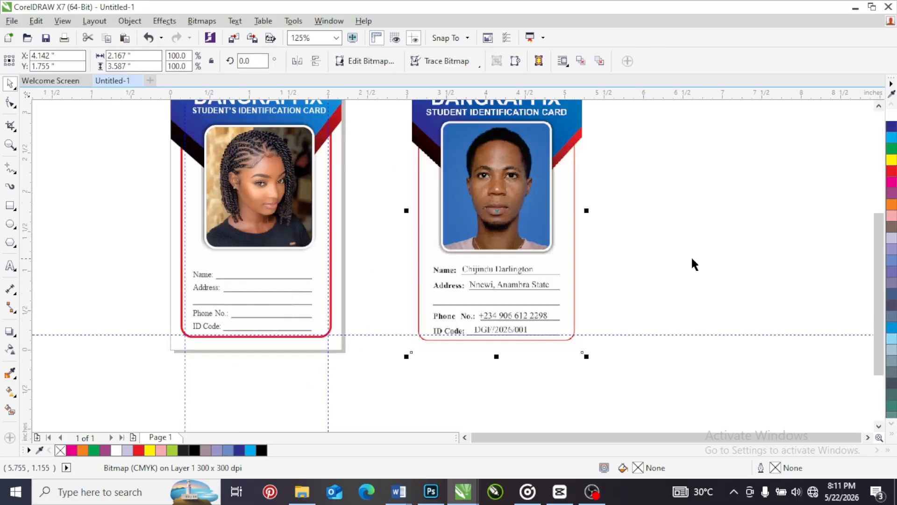
left_click_drag(876, 260, 880, 236)
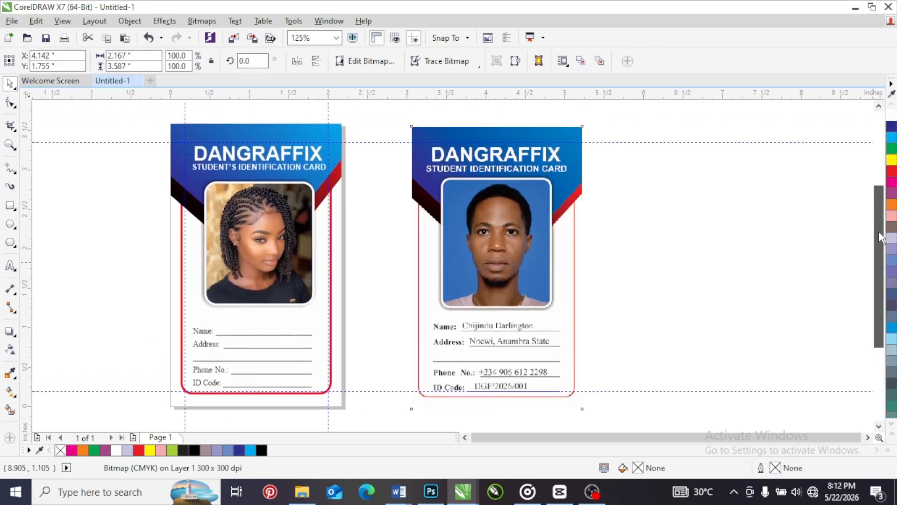
left_click_drag(497, 249, 456, 238)
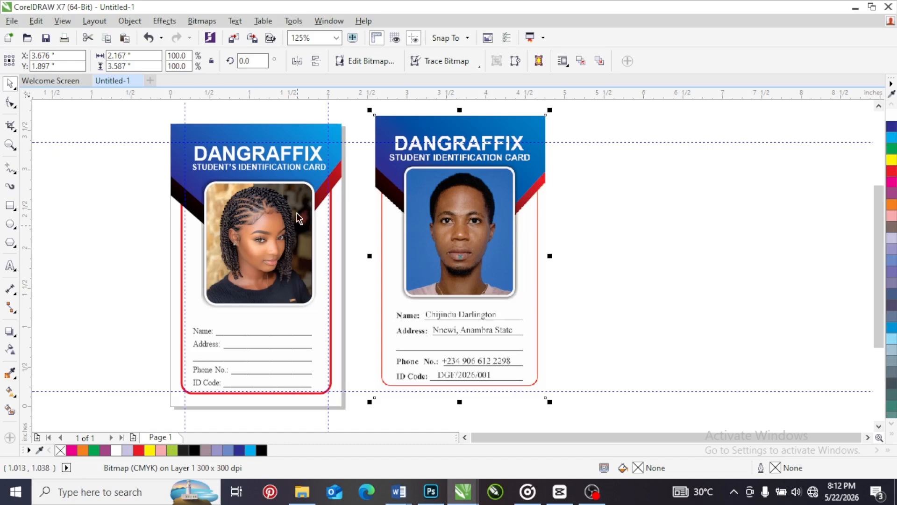
Add a separate artistic text object with the student's title and full name above the Name blank
scroll(253, 397, "up", 2)
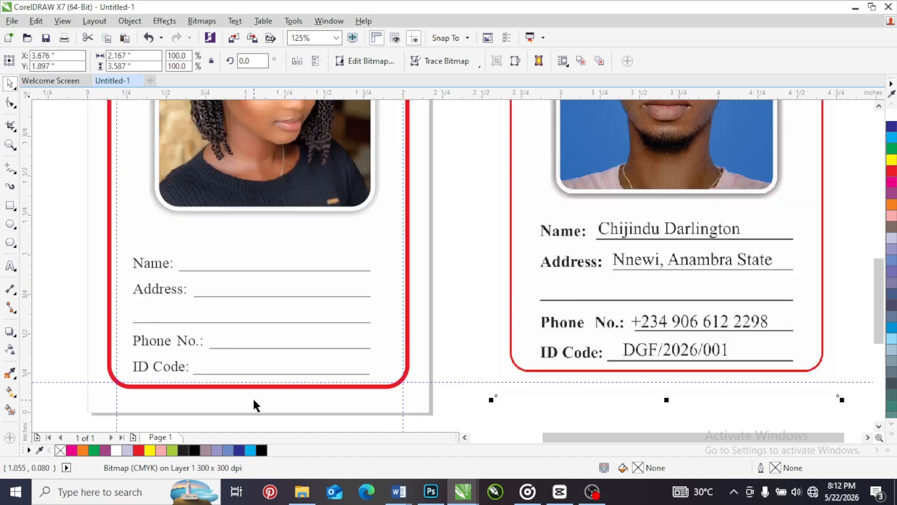
left_click(10, 266)
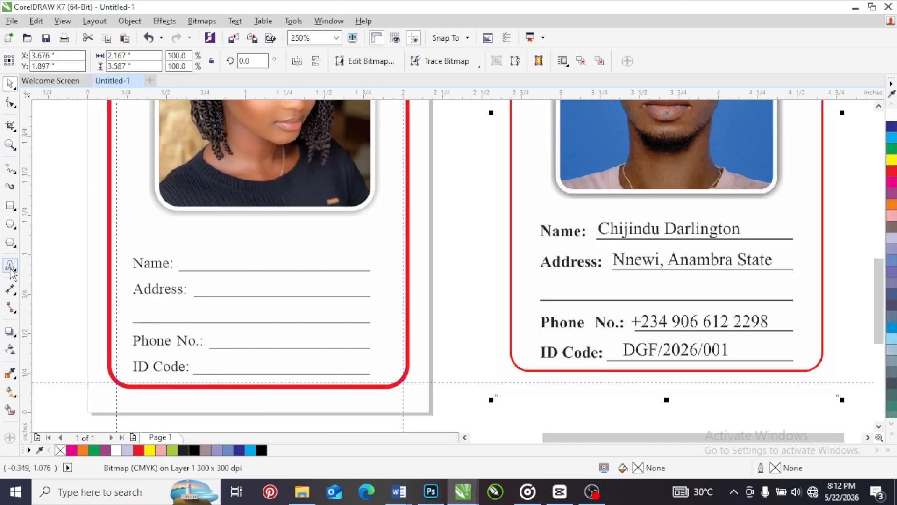
left_click(186, 257)
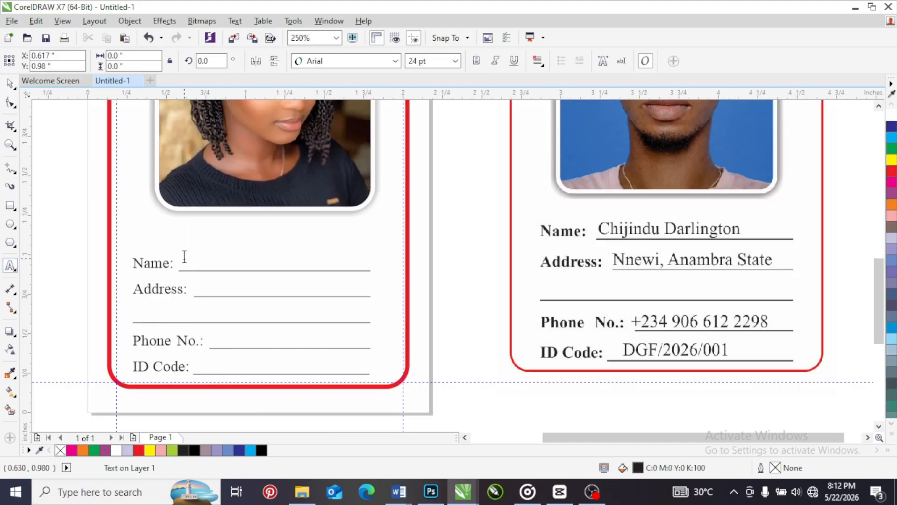
type("Mis")
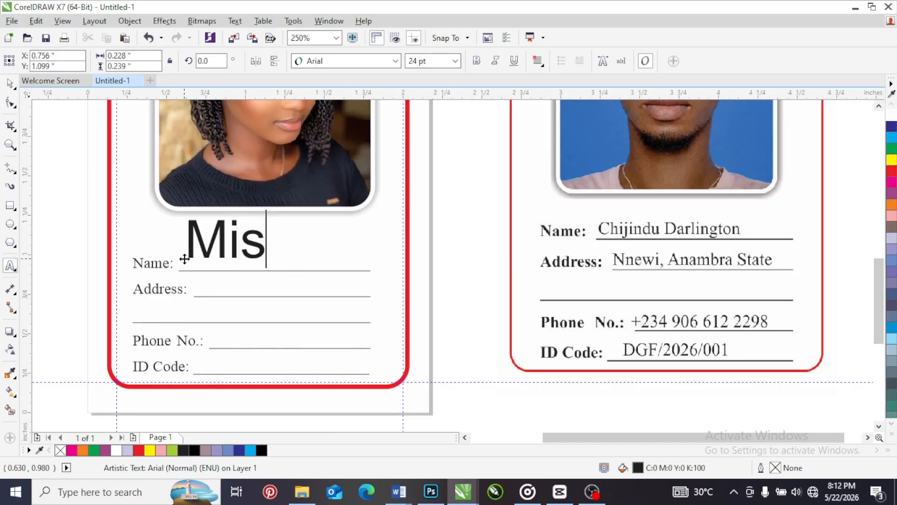
type("s. ")
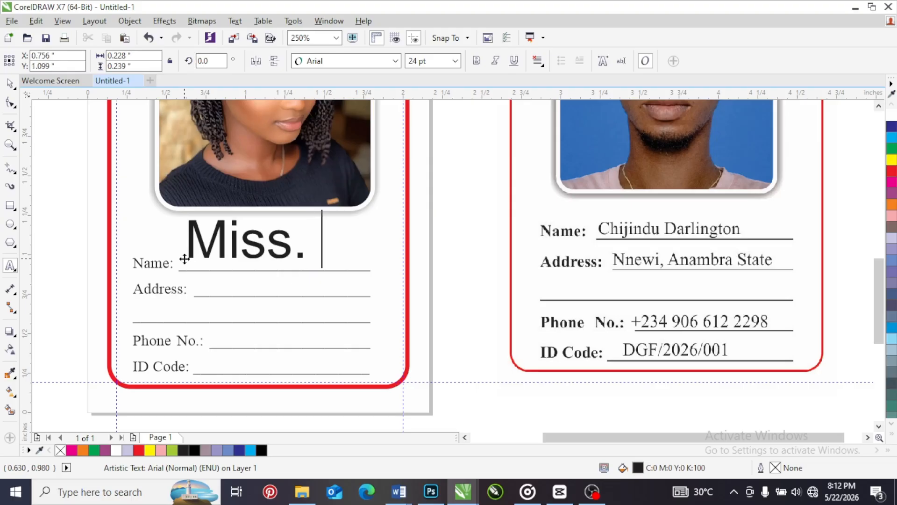
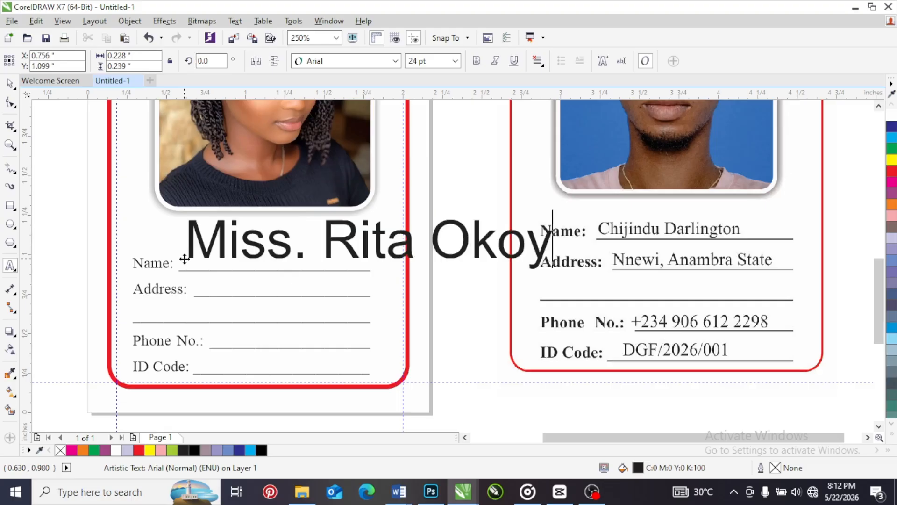
Set the font size of the student's name text to 8 pt
key("ctrl+space")
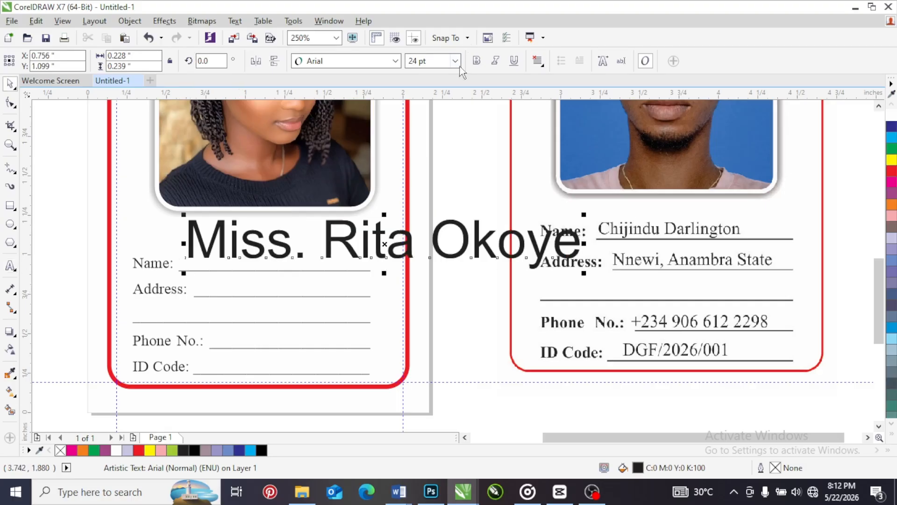
left_click(455, 61)
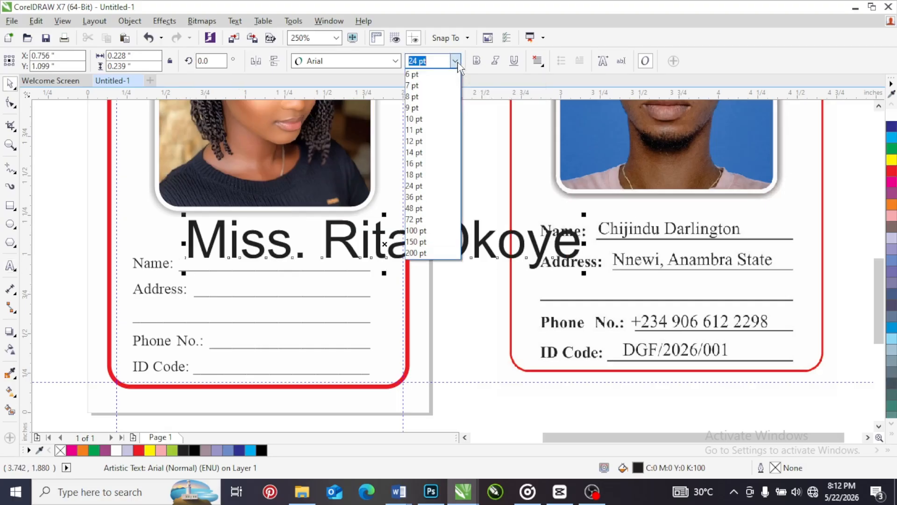
left_click(428, 88)
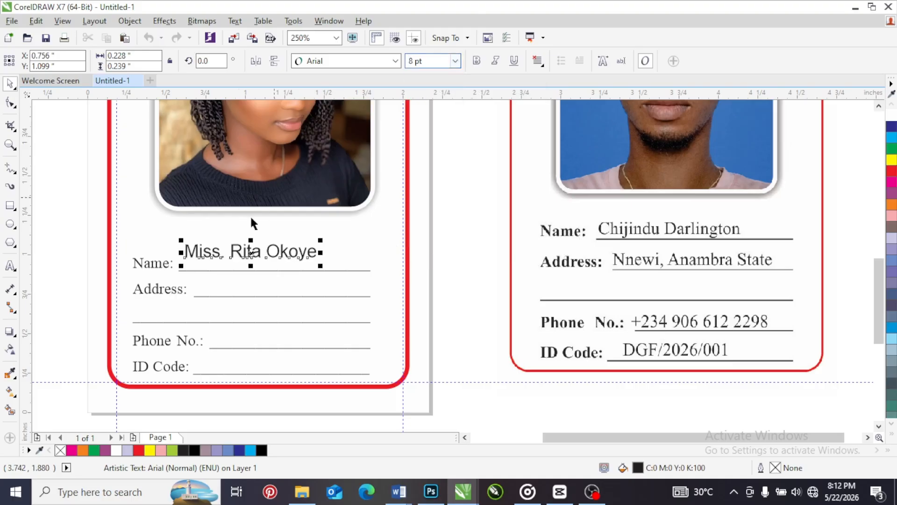
Format the student's name as bold 7 pt Times New Roman and place it on the Name line
left_click(167, 263)
left_click(289, 259)
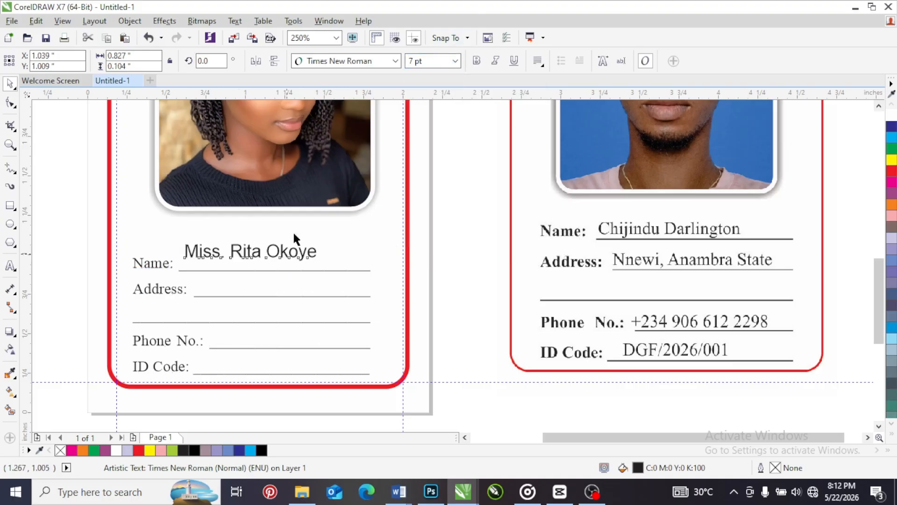
left_click(454, 64)
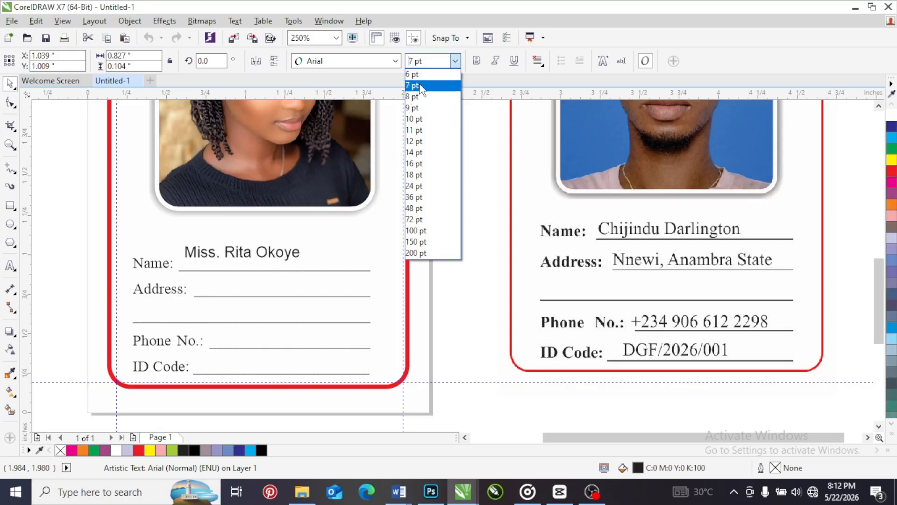
left_click(423, 86)
left_click(476, 61)
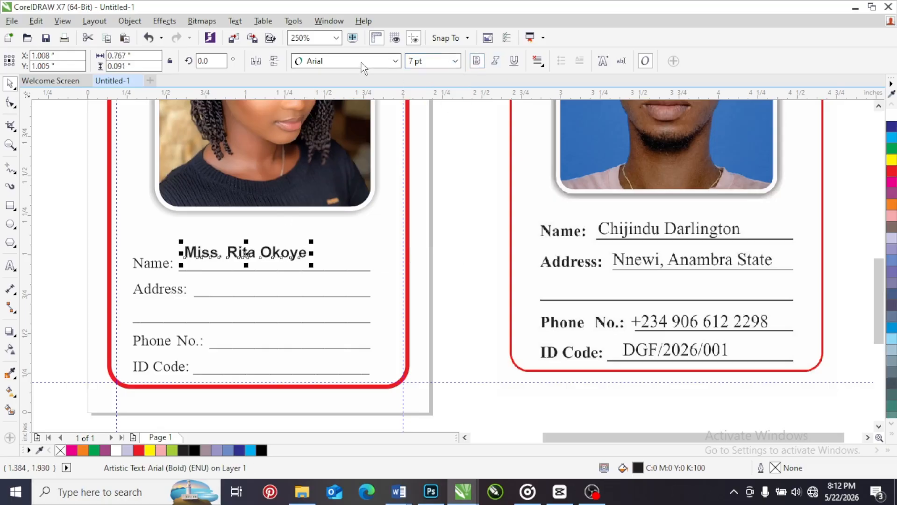
left_click(347, 61)
left_click(347, 94)
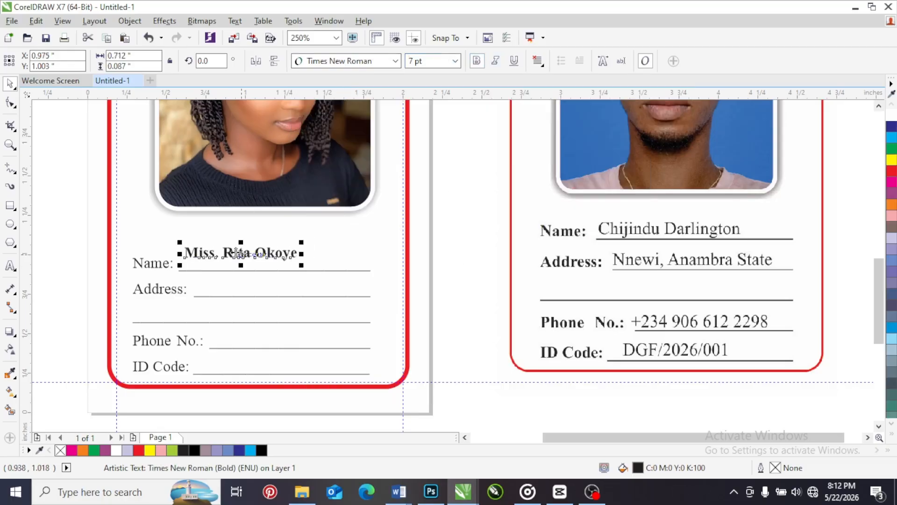
left_click_drag(235, 258, 238, 265)
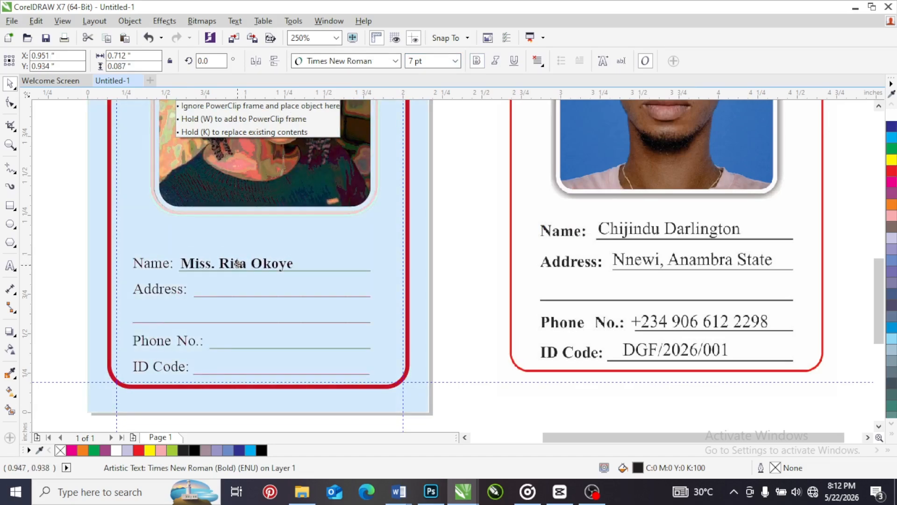
Duplicate the name text onto the Address line and replace the copy's wording with the student's town and state
left_click_drag(238, 263, 251, 289)
double_click(250, 289)
key("ctrl+a")
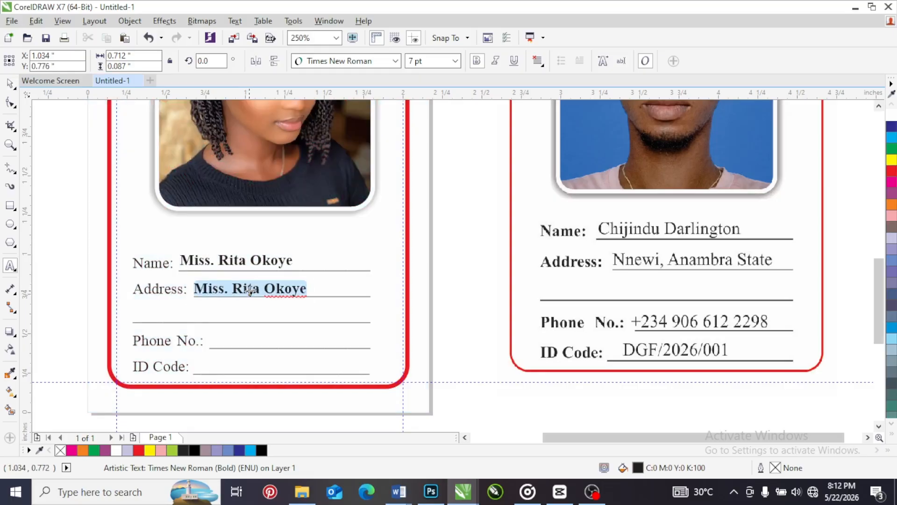
type("Nnewi")
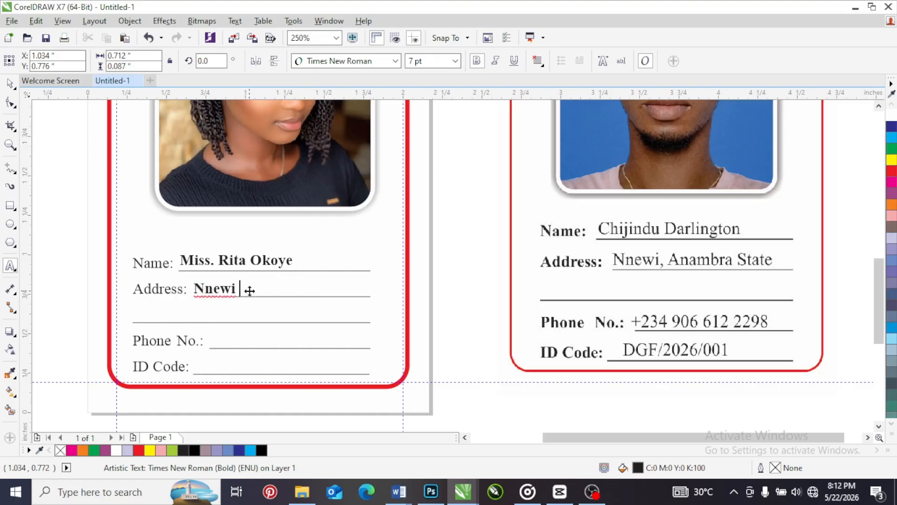
type(", Anammbra State")
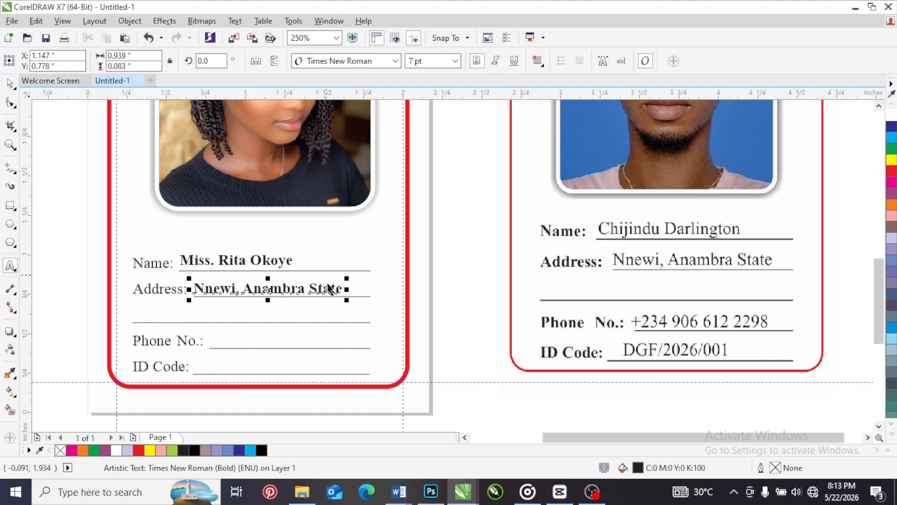
Duplicate the address text onto the Phone No. line and replace the copy's wording with the student's phone number
left_click_drag(267, 290, 286, 342)
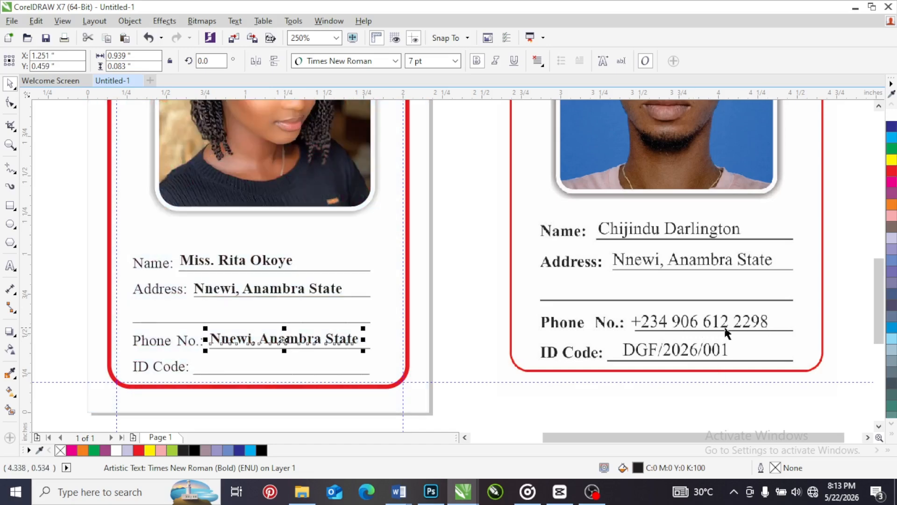
left_click(11, 267)
left_click(263, 338)
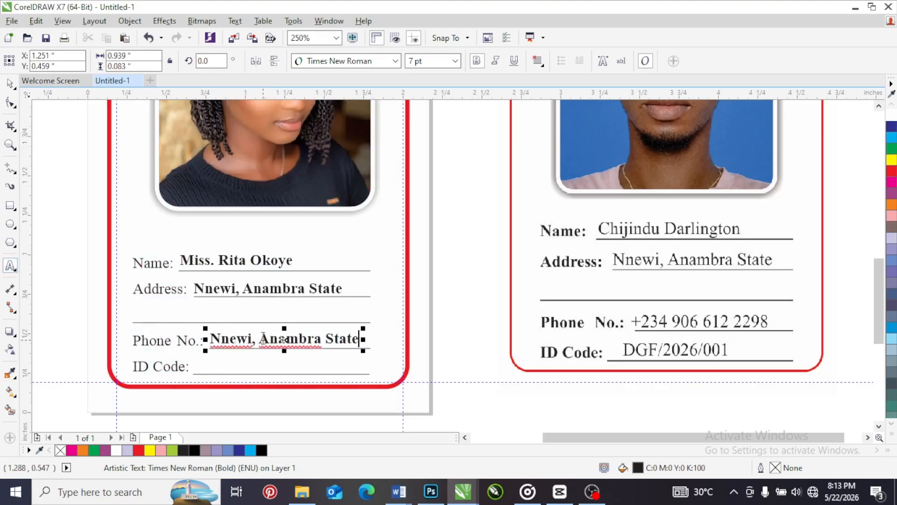
key("ctrl+a")
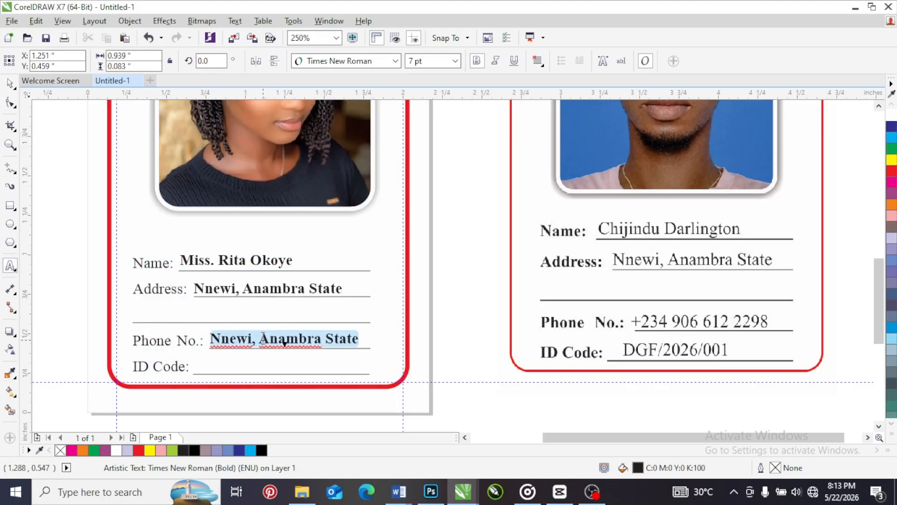
key("Delete")
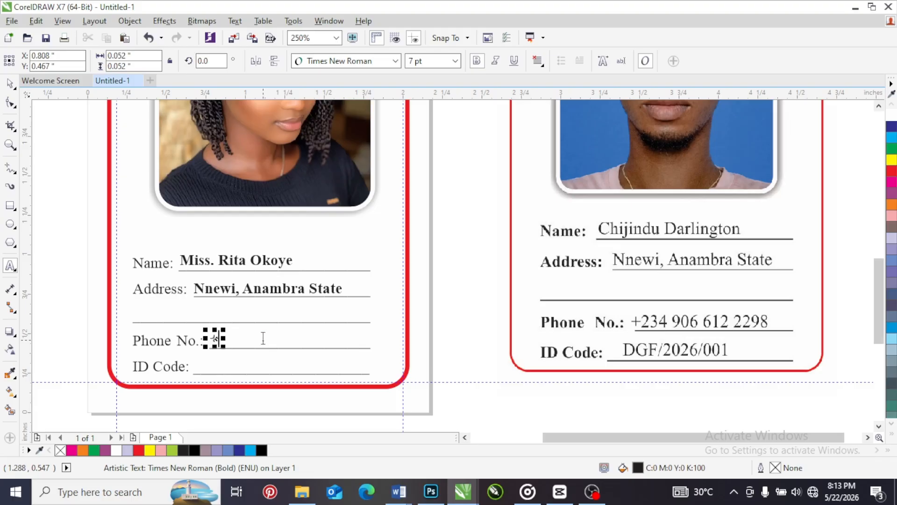
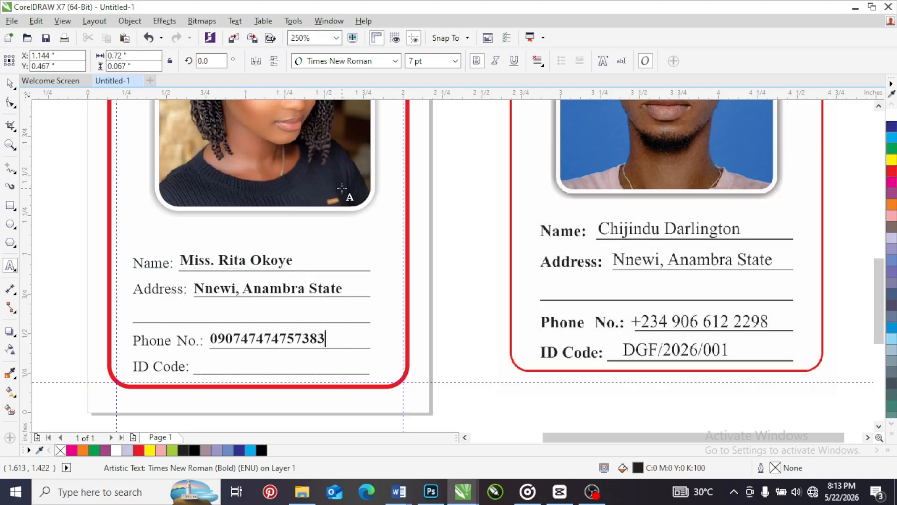
key("ctrl+space")
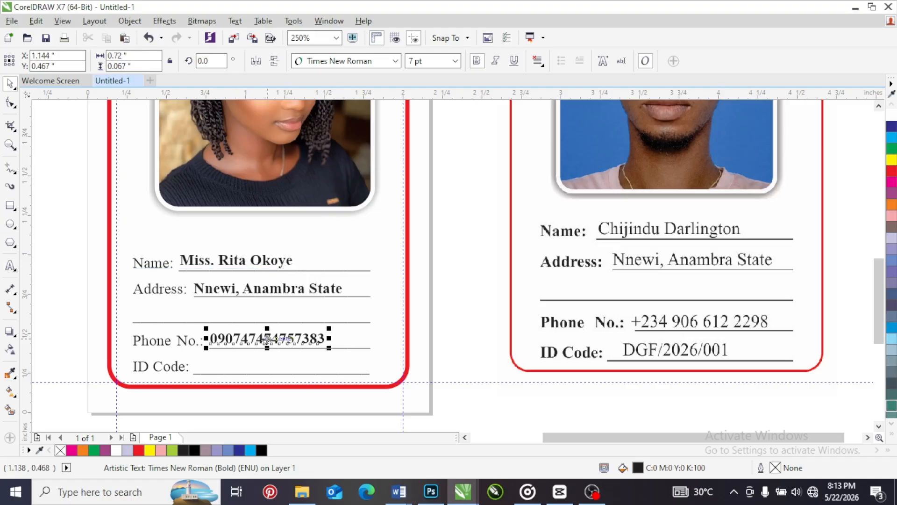
Duplicate the phone number text onto the ID Code line and replace the copy with the student's ID code
left_click_drag(267, 338, 256, 366)
double_click(254, 367)
double_click(256, 366)
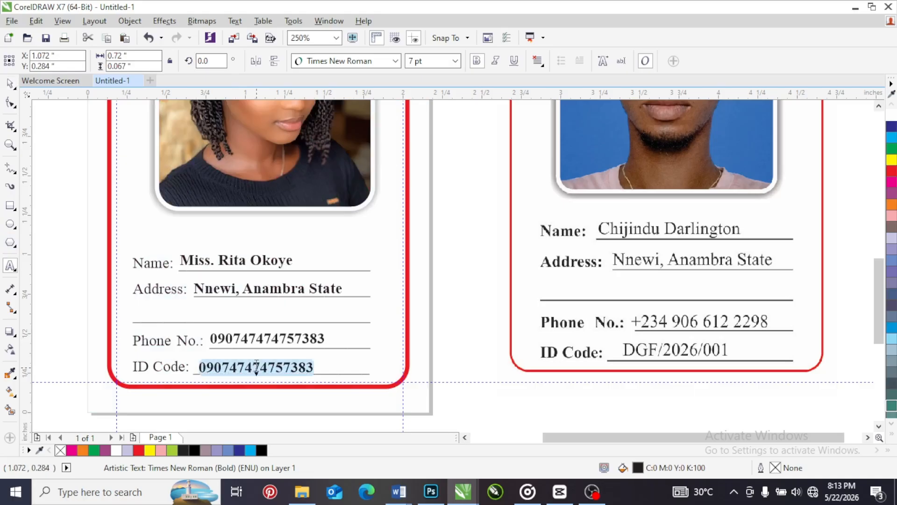
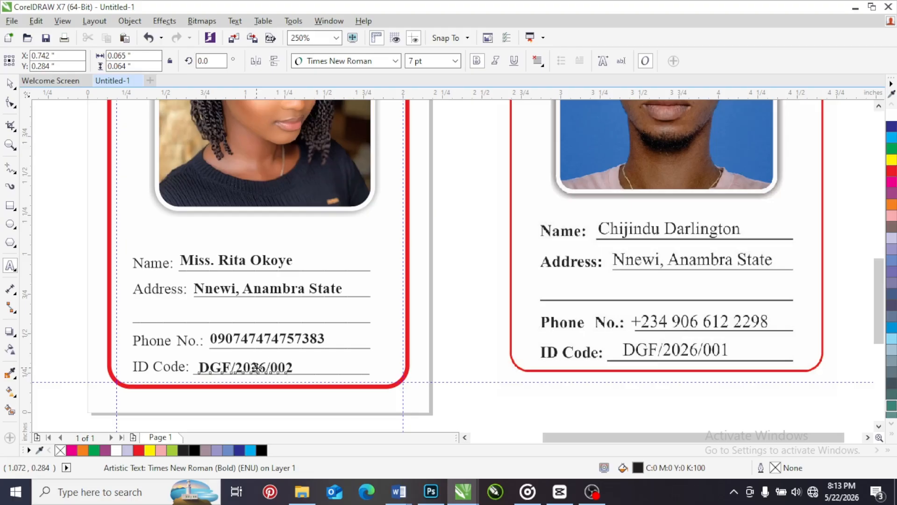
key("ctrl+space")
Move the reference ID card image slightly lower, to about X 3.692 and Y 1.83 inches, and deselect it
scroll(454, 312, "down", 2)
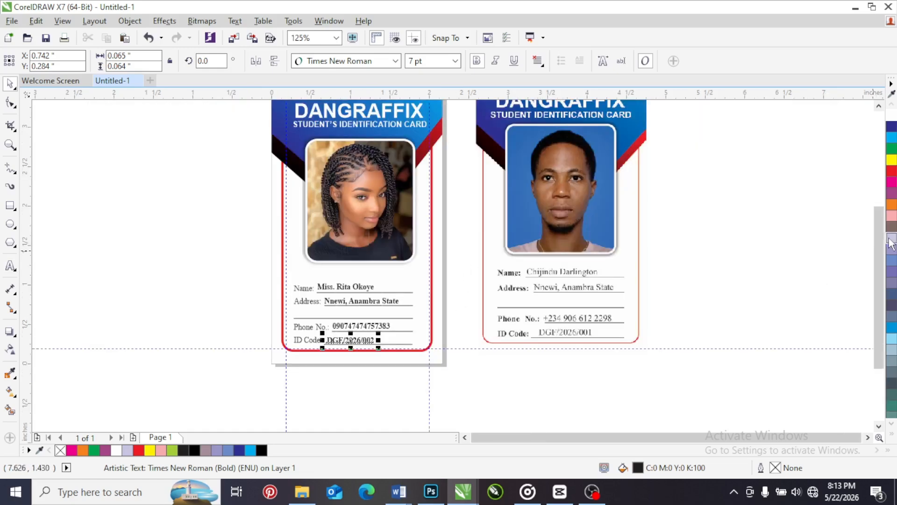
scroll(879, 243, "up", 2)
left_click(533, 211)
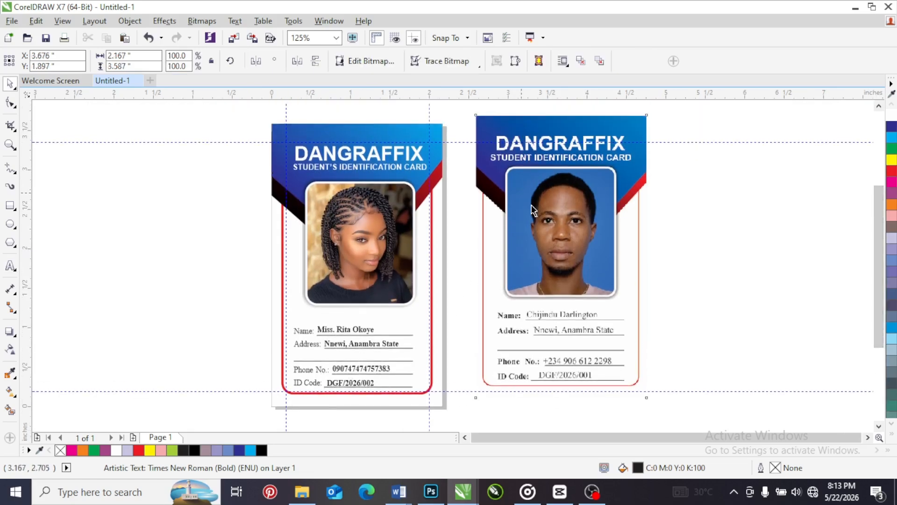
left_click_drag(504, 209, 505, 214)
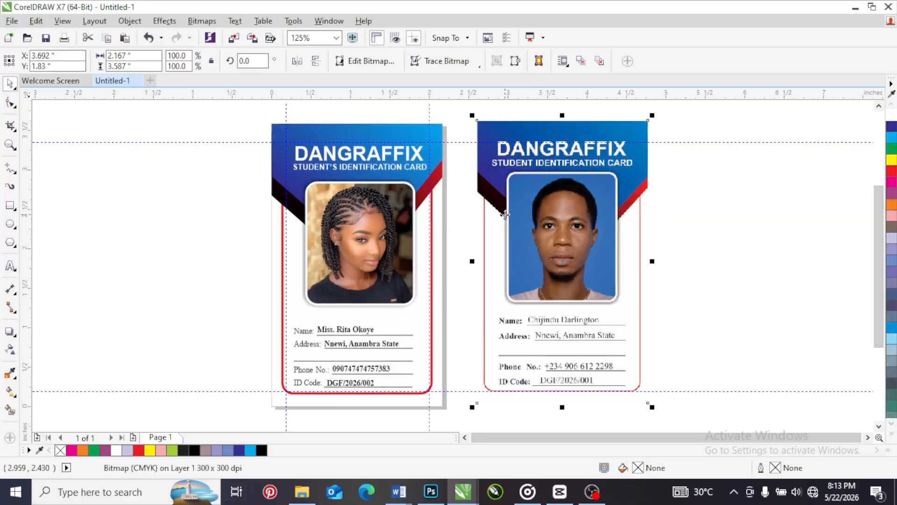
left_click(699, 259)
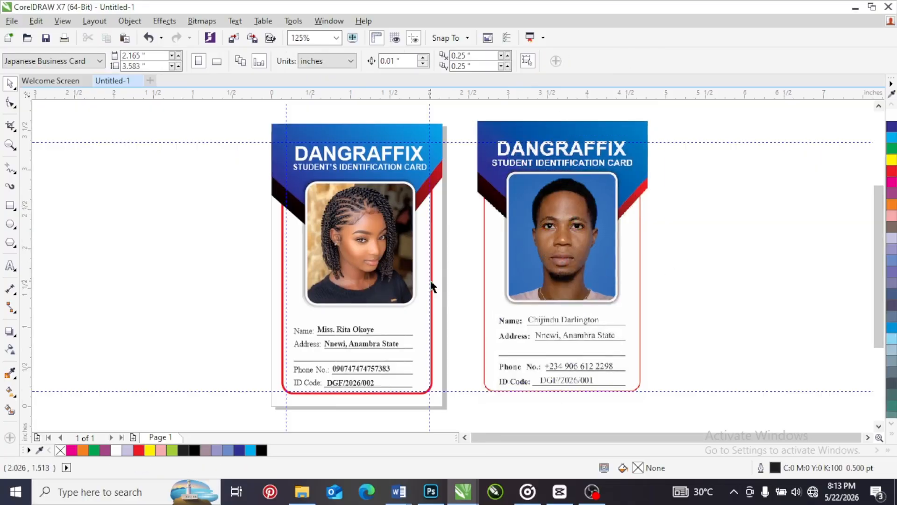
Try a pale lavender fill (C20 M20 Y0 K0) on the card's background rectangle, and undo it
scroll(433, 286, "up", 5)
scroll(429, 258, "down", 1)
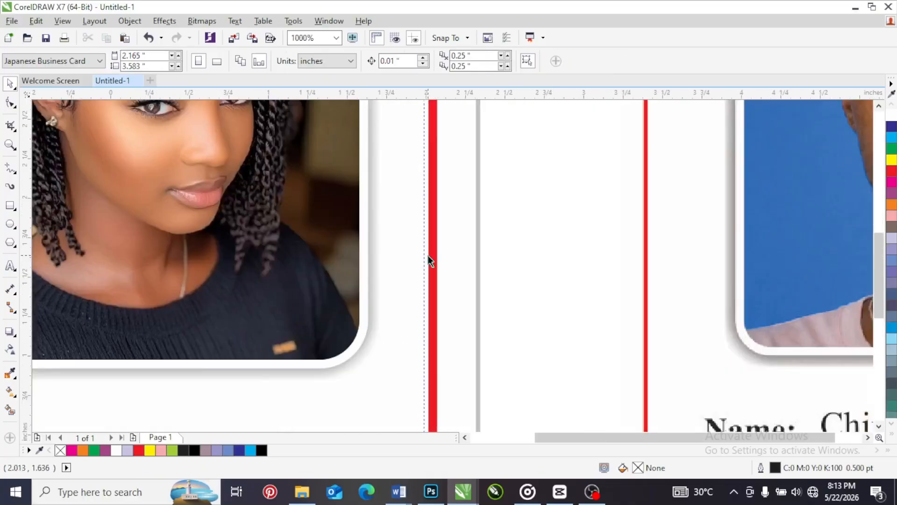
scroll(427, 255, "down", 4)
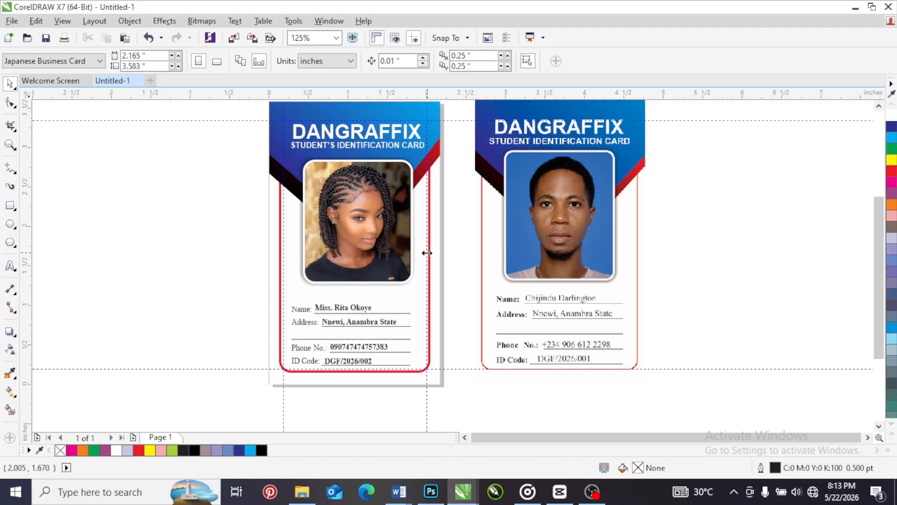
left_click(409, 292)
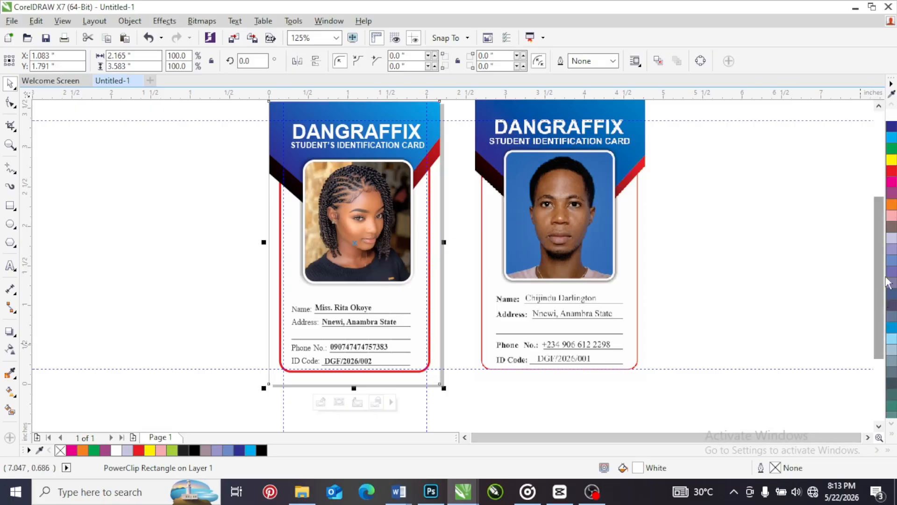
left_click(892, 239)
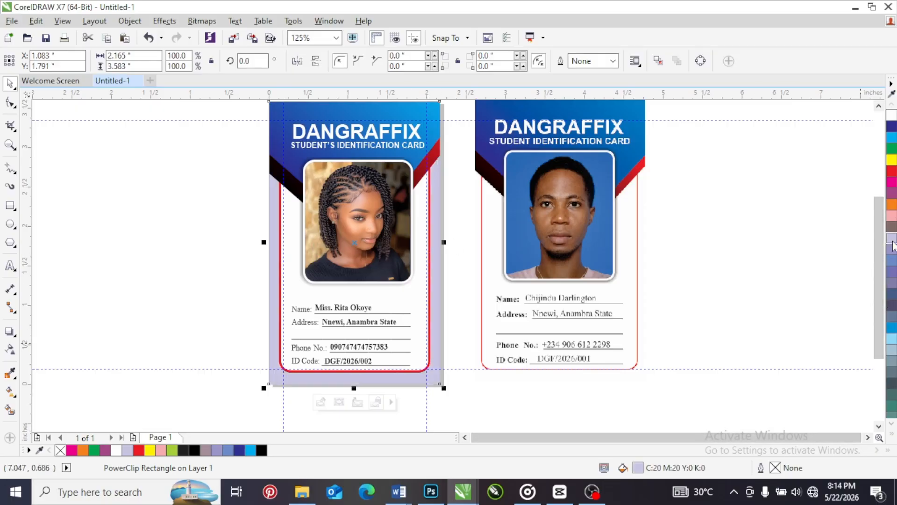
key("ctrl+z")
left_click(446, 265)
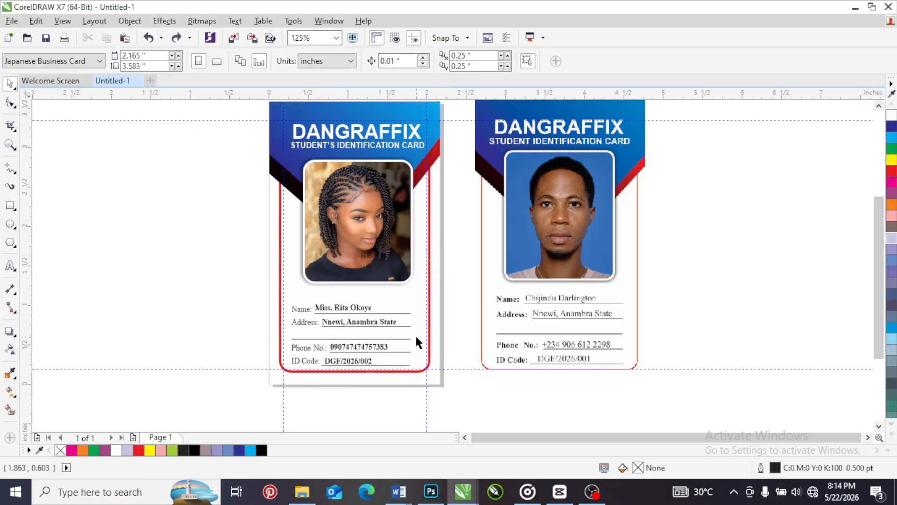
Edit the card's PowerClip contents, set the red rounded border's outline width to 2.0 pt, and finish editing the PowerClip
left_click(417, 321)
right_click(417, 322)
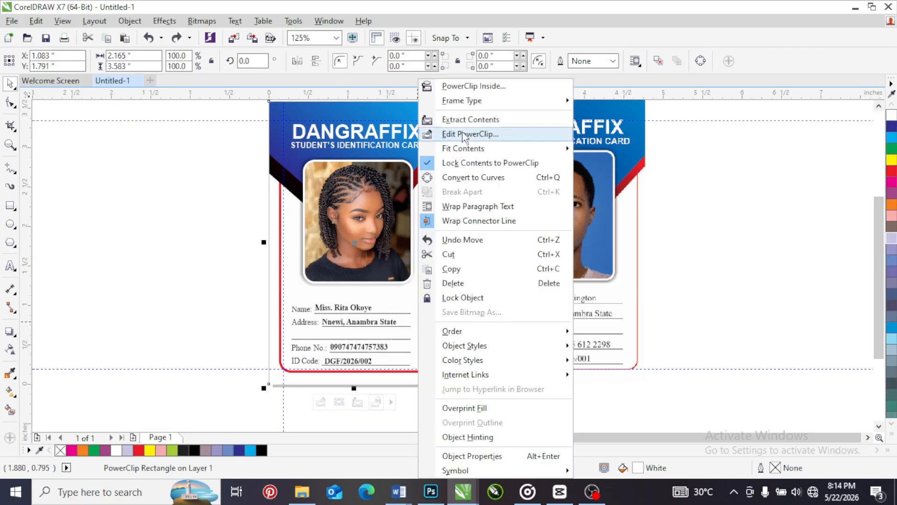
left_click(462, 134)
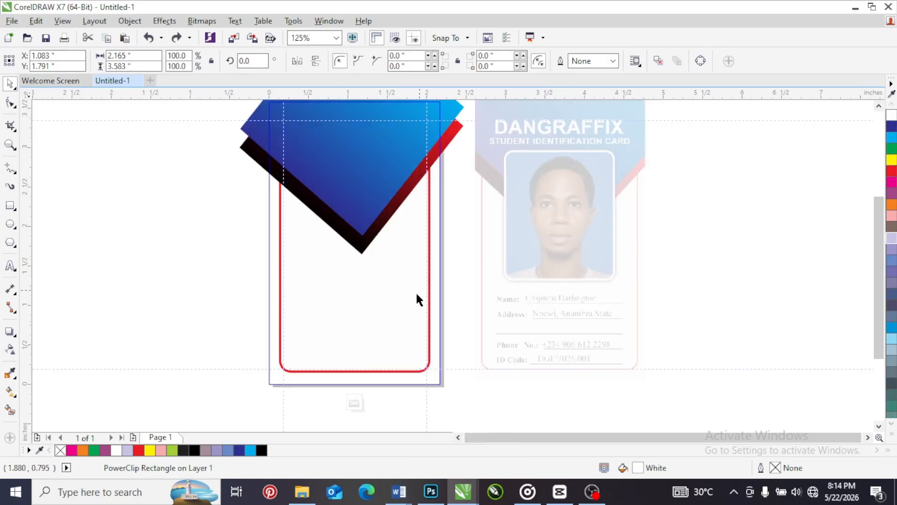
left_click(414, 300)
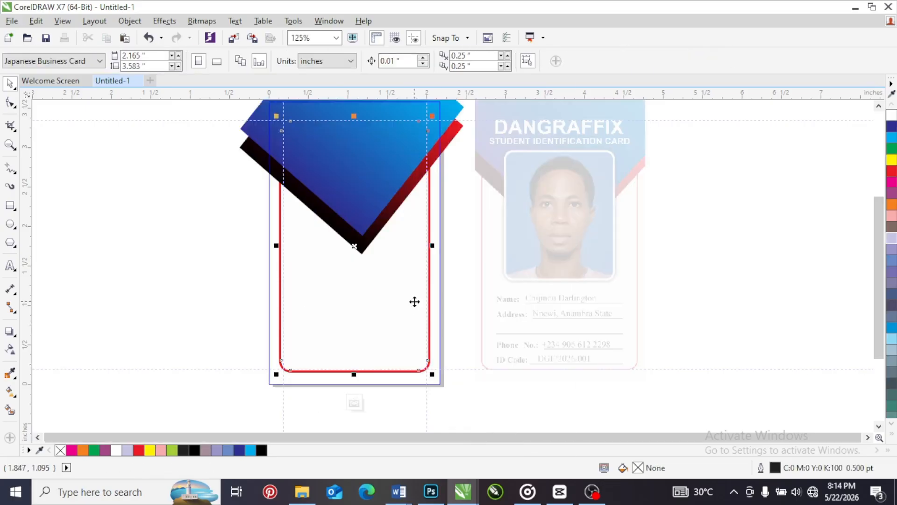
double_click(761, 466)
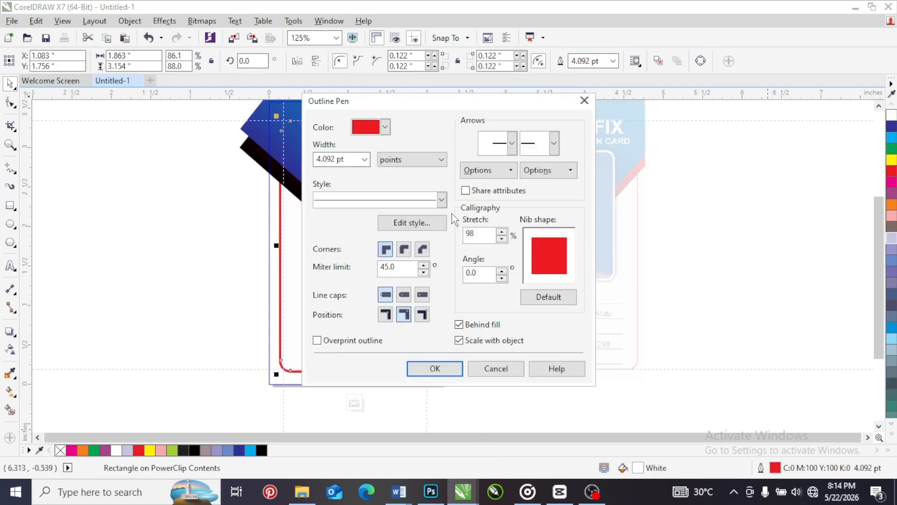
left_click(365, 159)
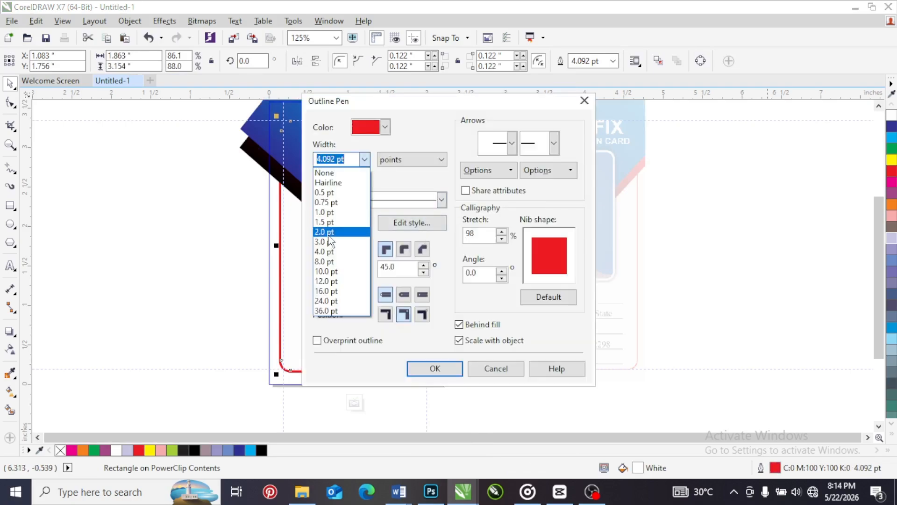
left_click(329, 231)
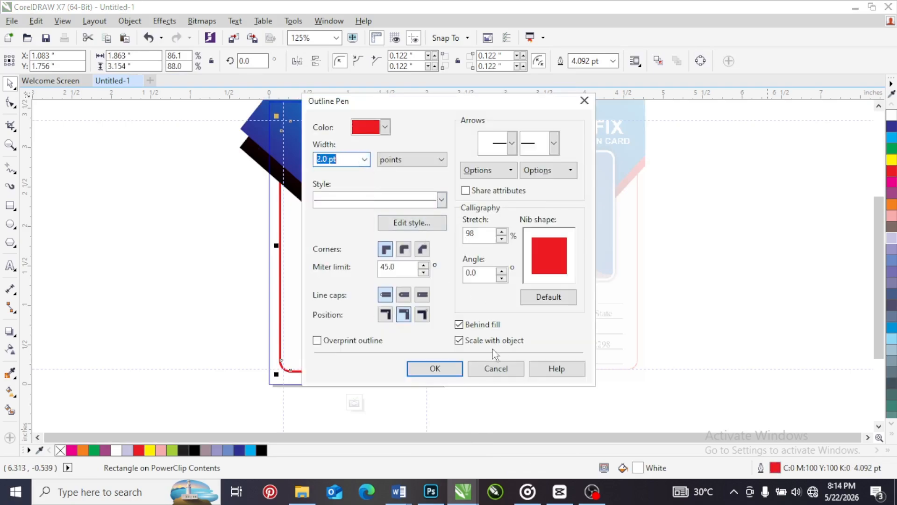
left_click(451, 369)
left_click(354, 403)
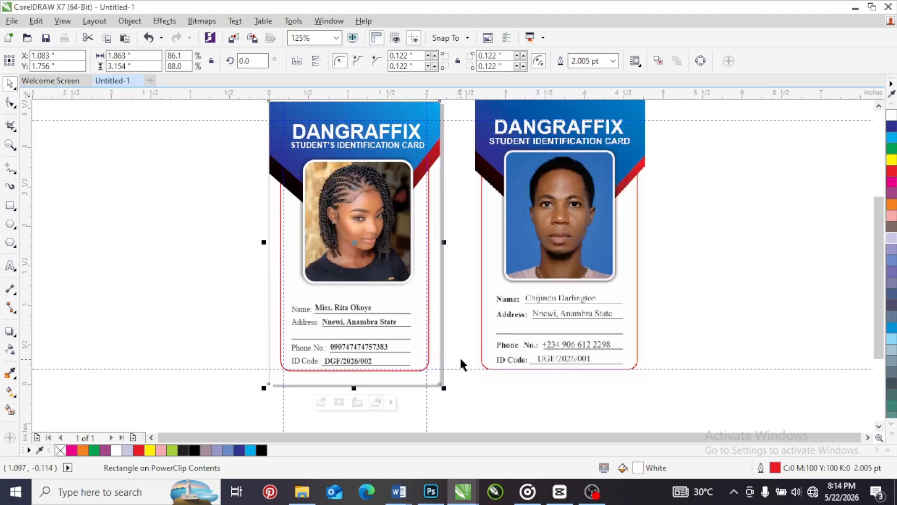
Delete the reference ID card image beside the finished card
left_click(456, 297)
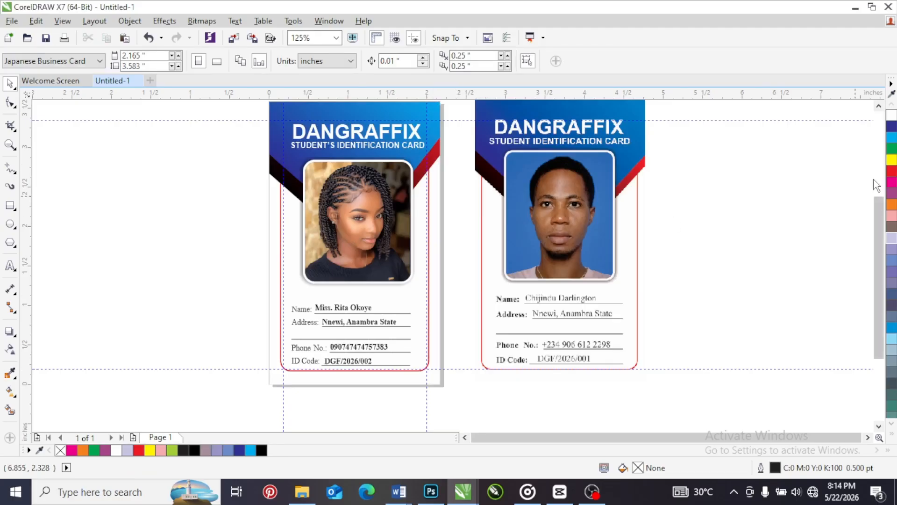
left_click_drag(877, 215, 876, 211)
left_click(537, 205)
key("Delete")
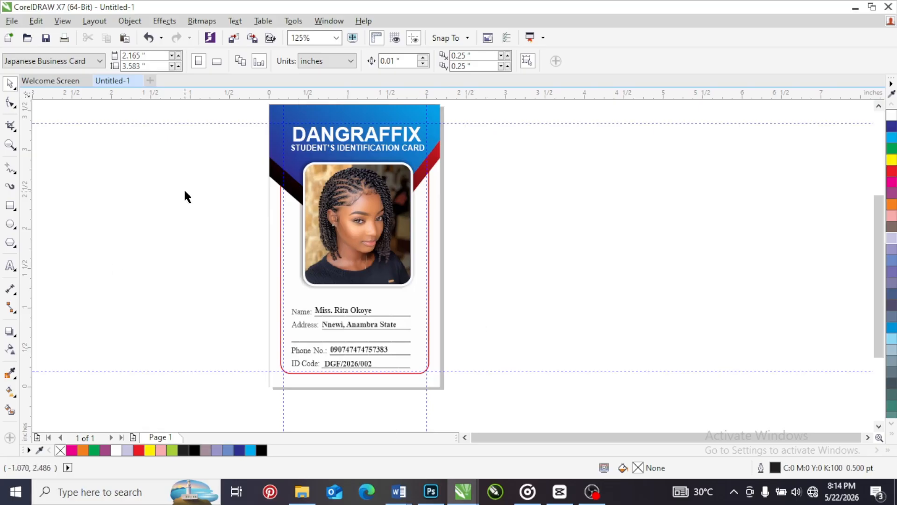
left_click(12, 21)
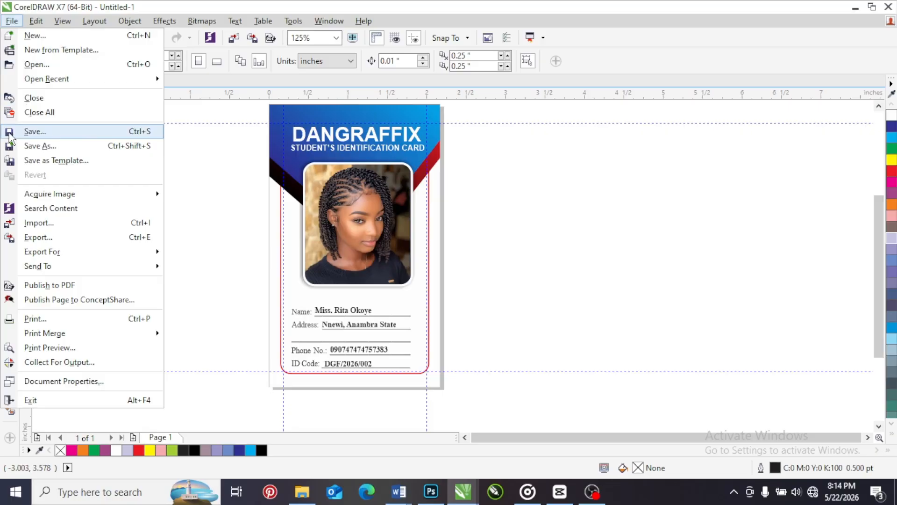
left_click(216, 160)
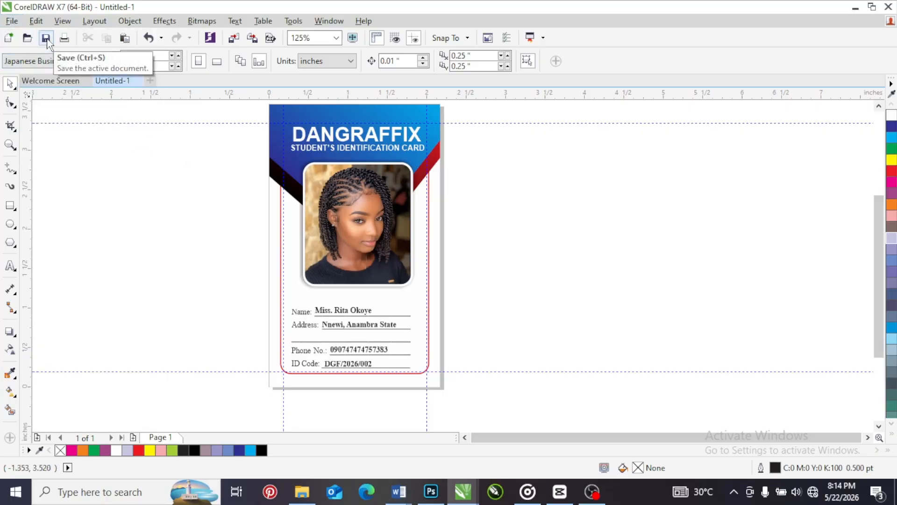
left_click(12, 22)
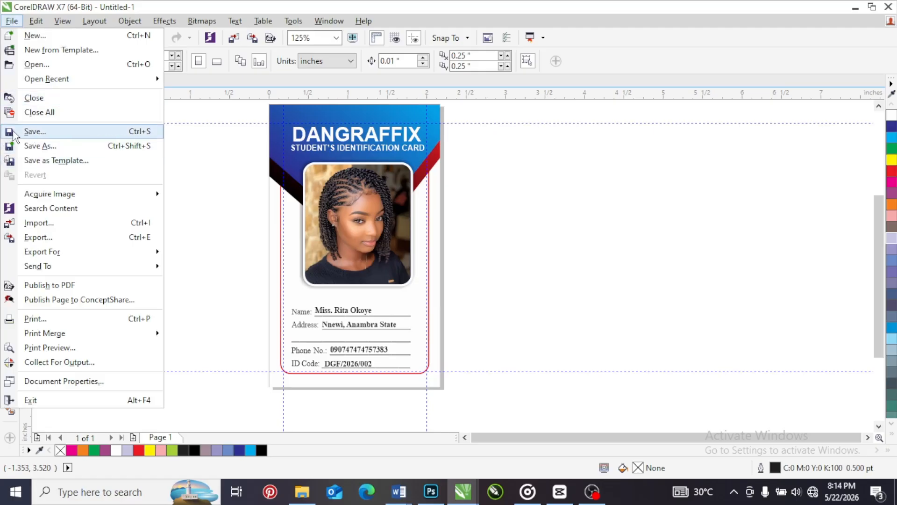
left_click(187, 139)
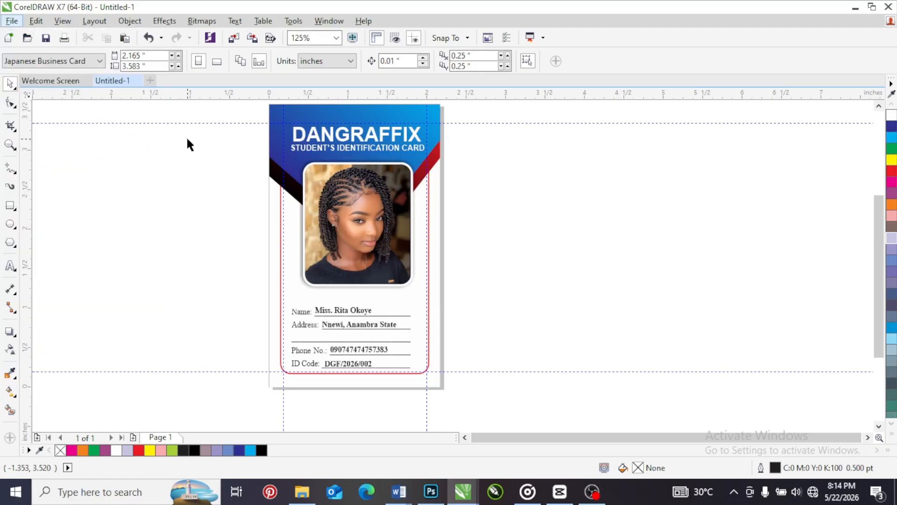
Start saving the drawing and name the file "DanGraffix Students ID"
left_click(46, 40)
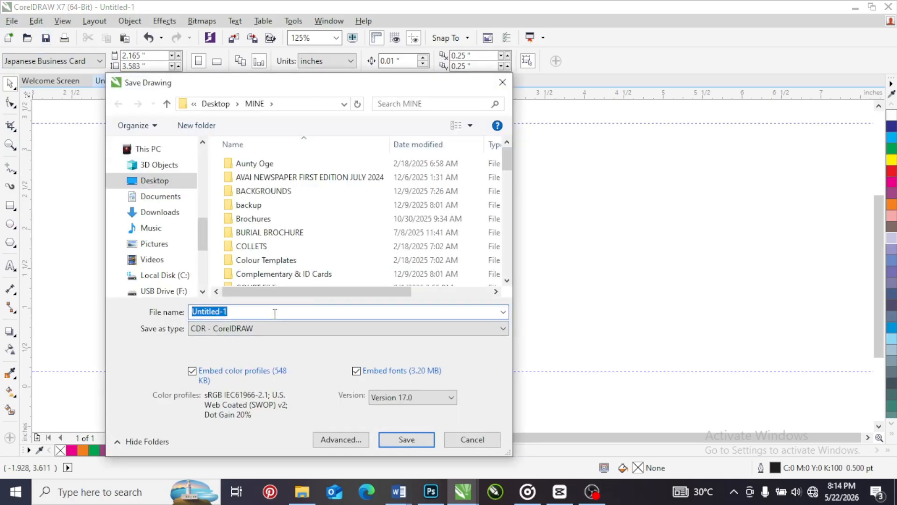
type("D")
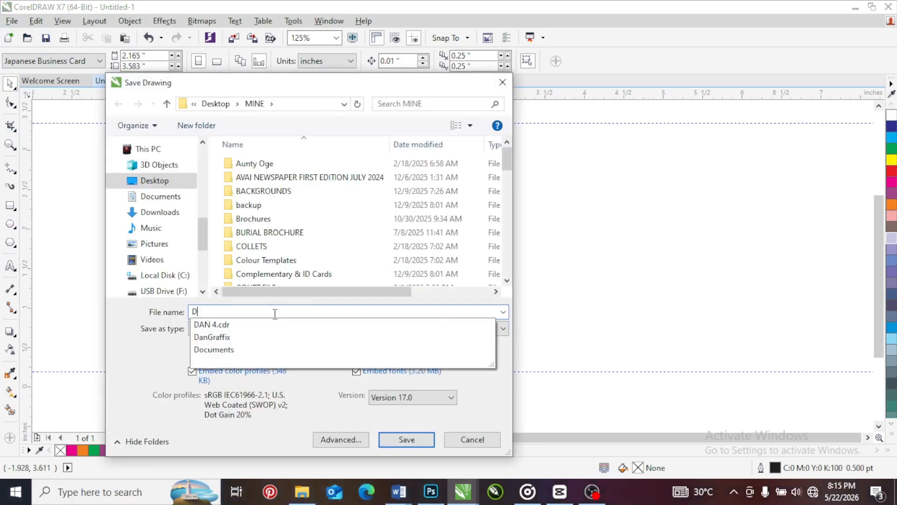
type("anfra")
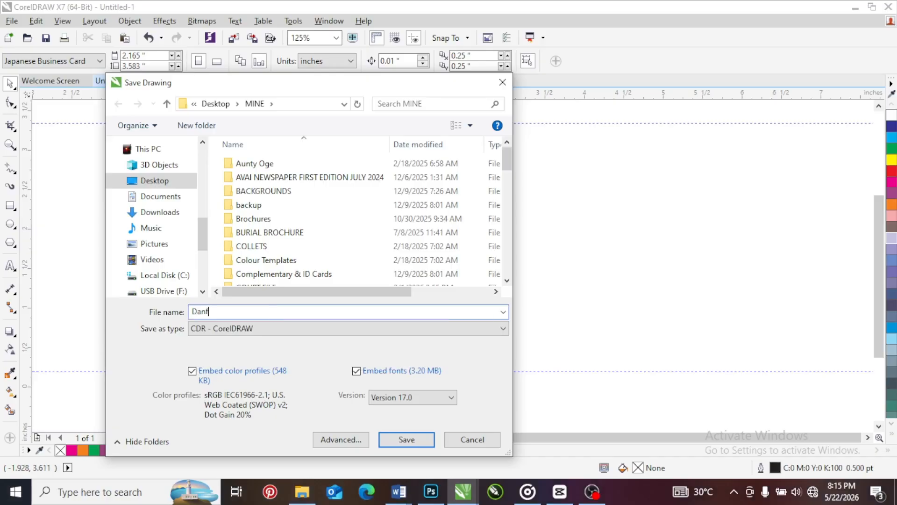
key("BackSpace")
key("BackSpace")
key("BackSpace")
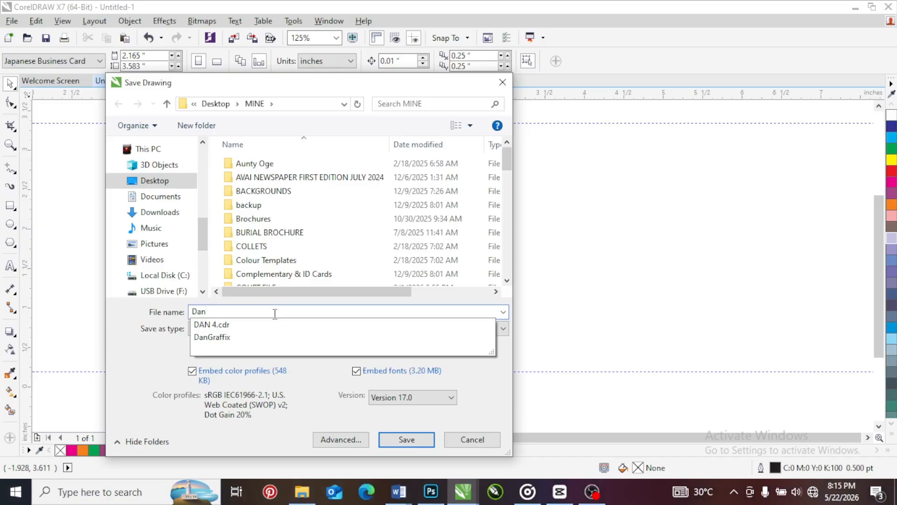
type("f")
key("BackSpace")
type("Graffix ")
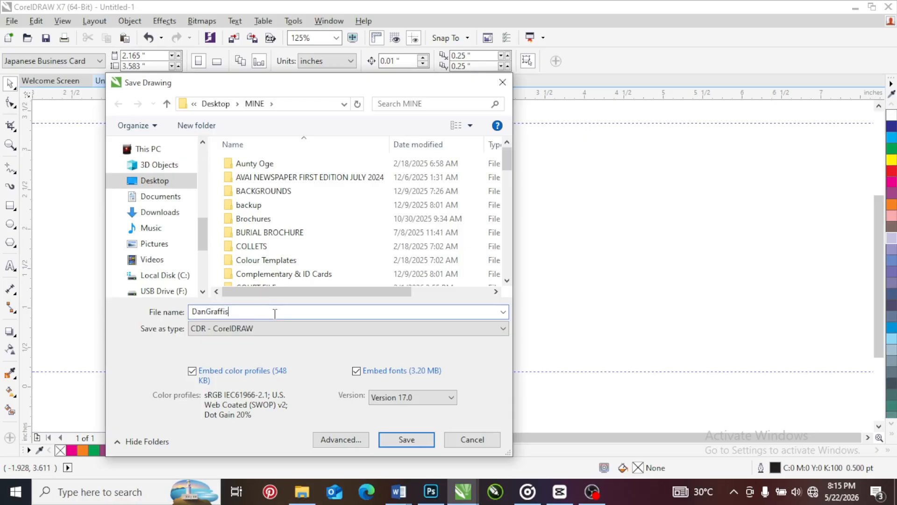
type("Students ID")
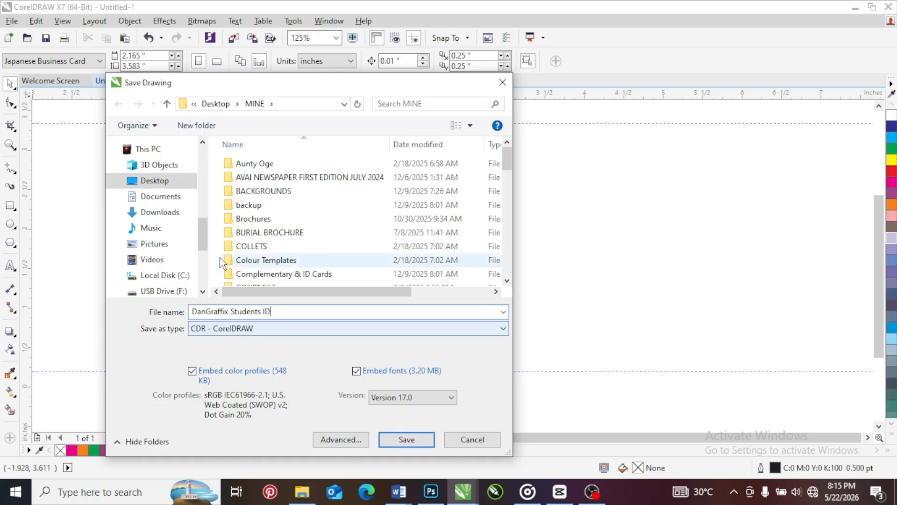
Save the drawing in the TO DO folder as a CDR file, keeping Version 17.0
left_click_drag(206, 237, 205, 161)
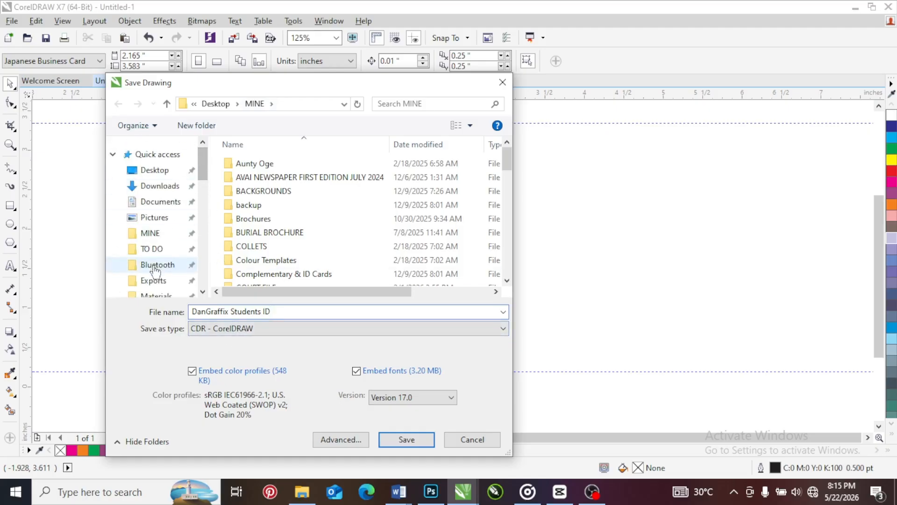
left_click(153, 249)
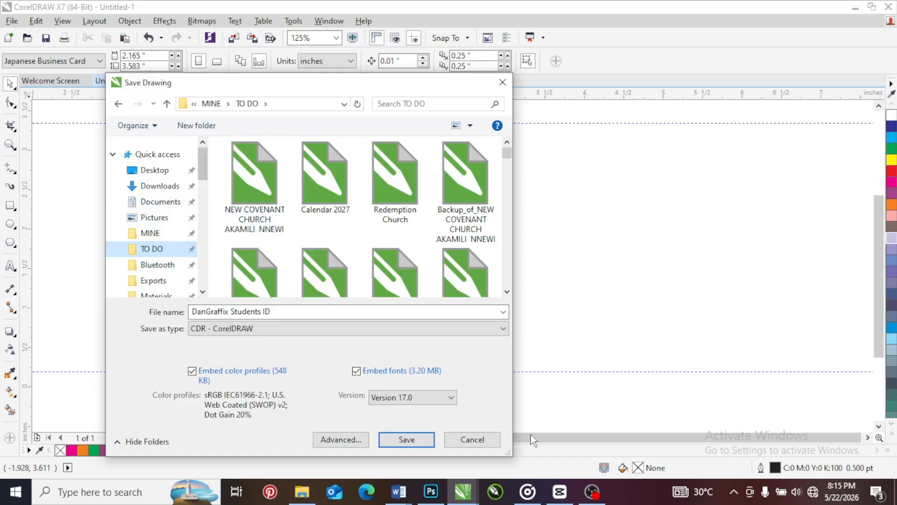
left_click(399, 398)
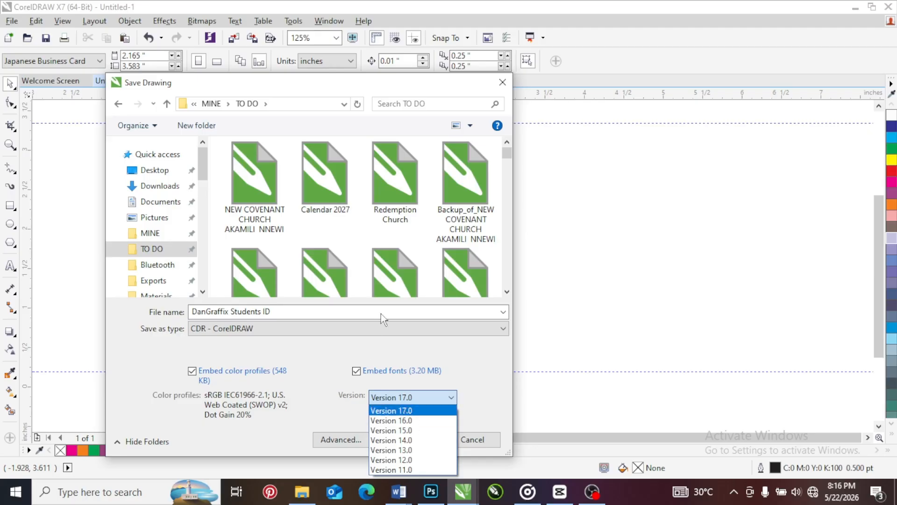
left_click(402, 399)
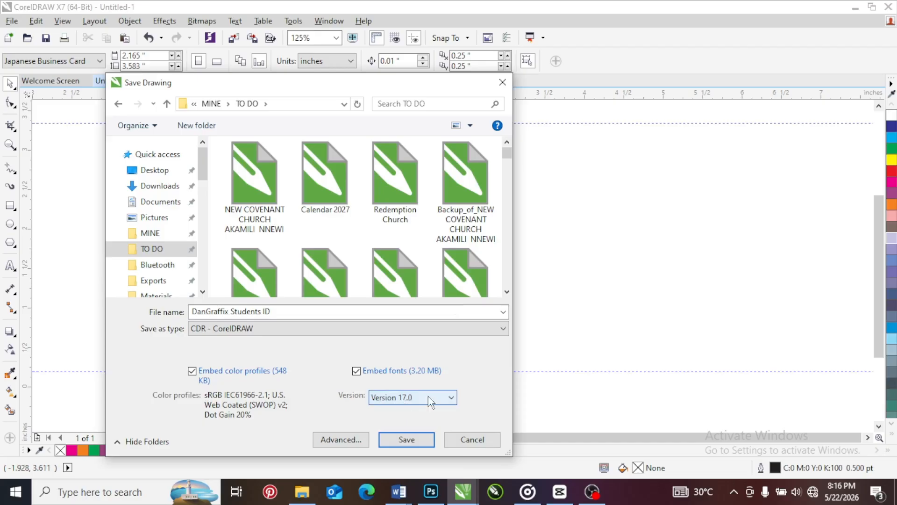
left_click(403, 439)
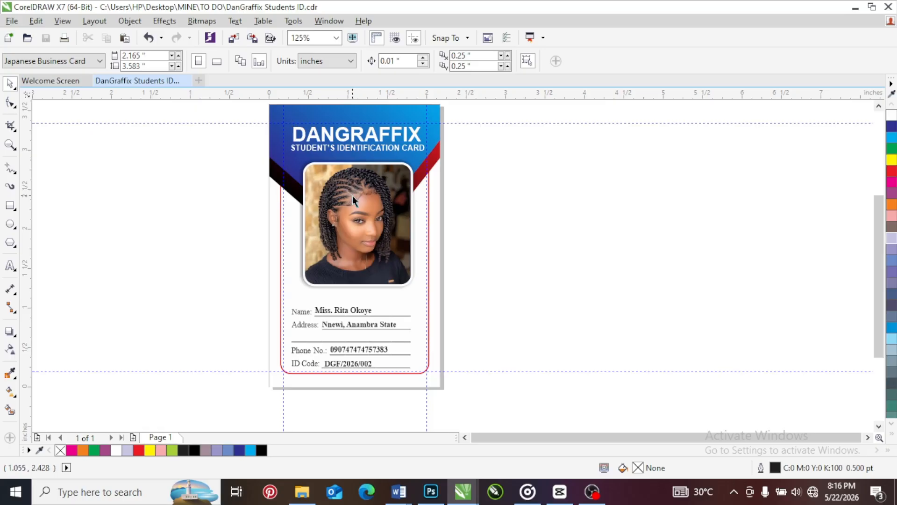
Try moving the framed portrait toward the card's left edge, undo the move, and clear the selection
left_click_drag(351, 212, 293, 212)
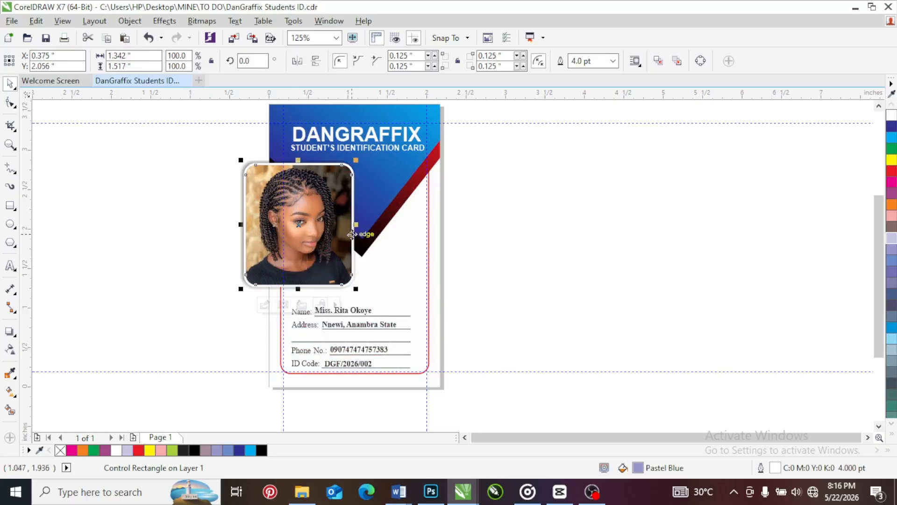
key("ctrl+z")
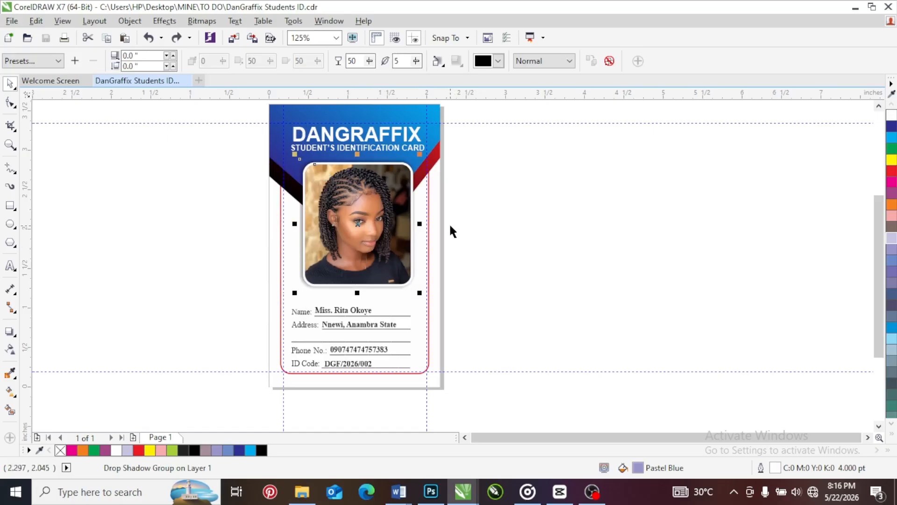
left_click(372, 137)
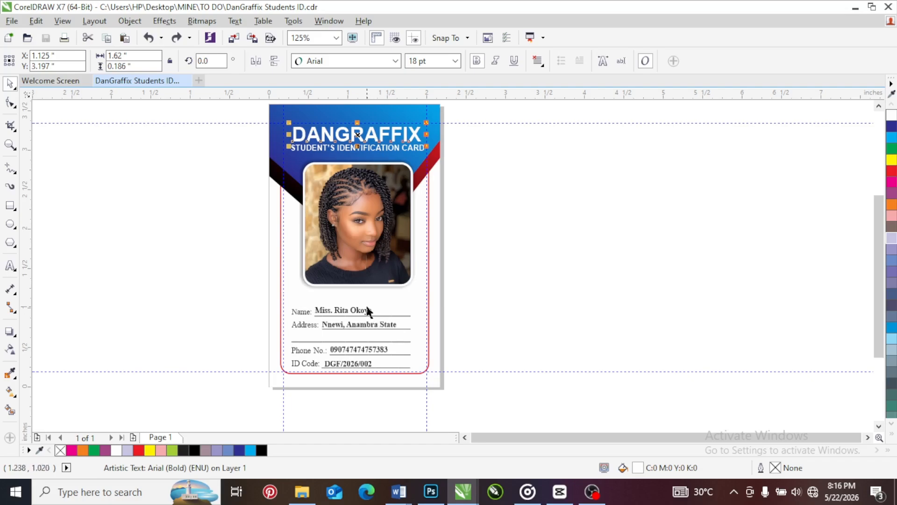
left_click(444, 237)
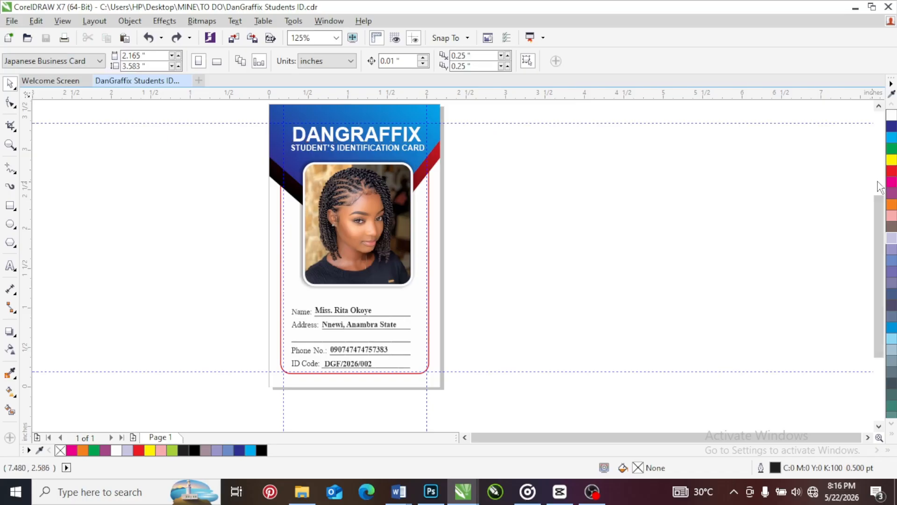
Select all the objects of the ID card, group them into one object, and deselect the group
left_click_drag(878, 212, 877, 200)
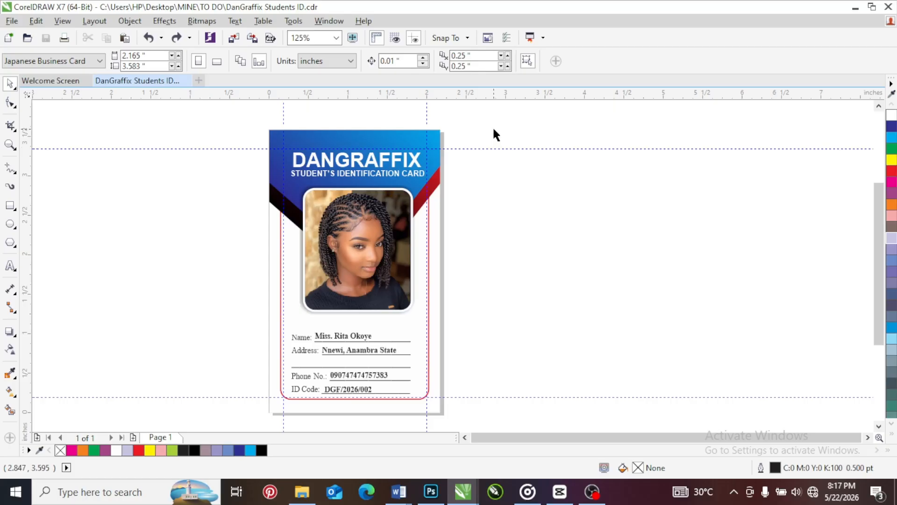
left_click_drag(490, 118, 191, 428)
scroll(409, 252, "down", 2)
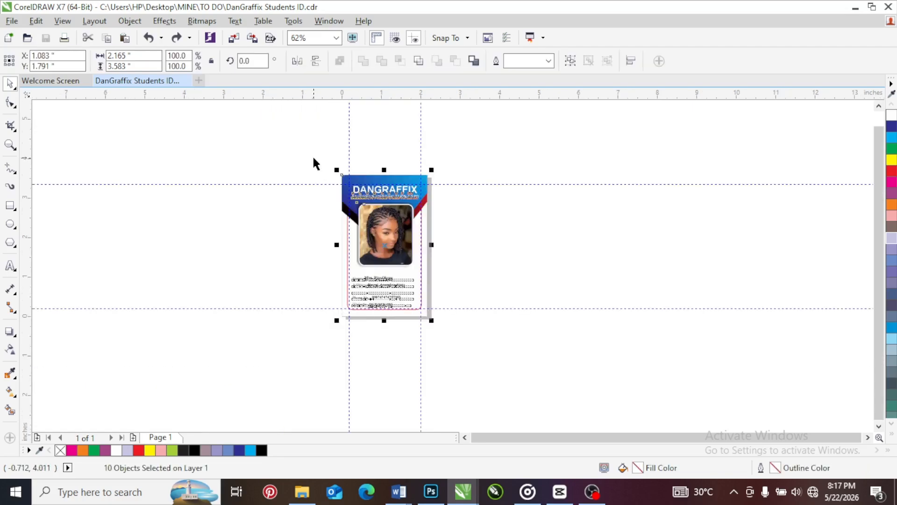
scroll(398, 240, "up", 2)
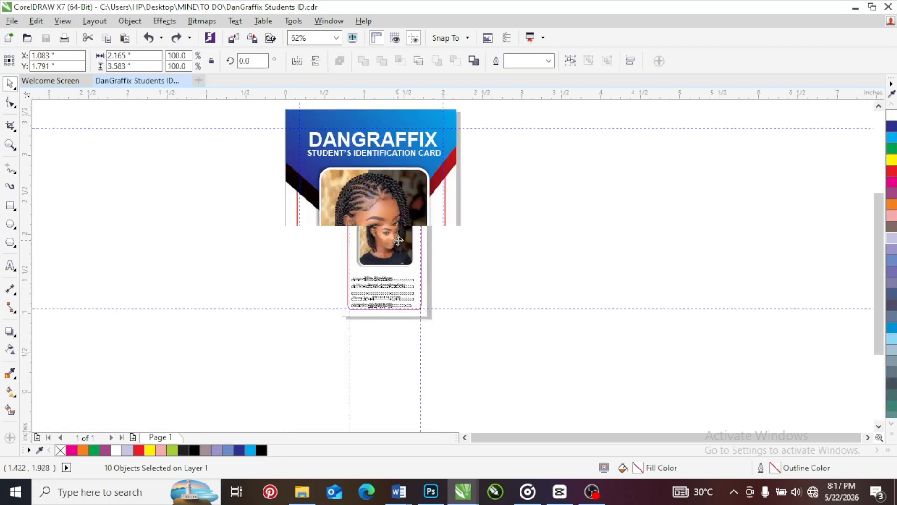
right_click(368, 203)
left_click(235, 190)
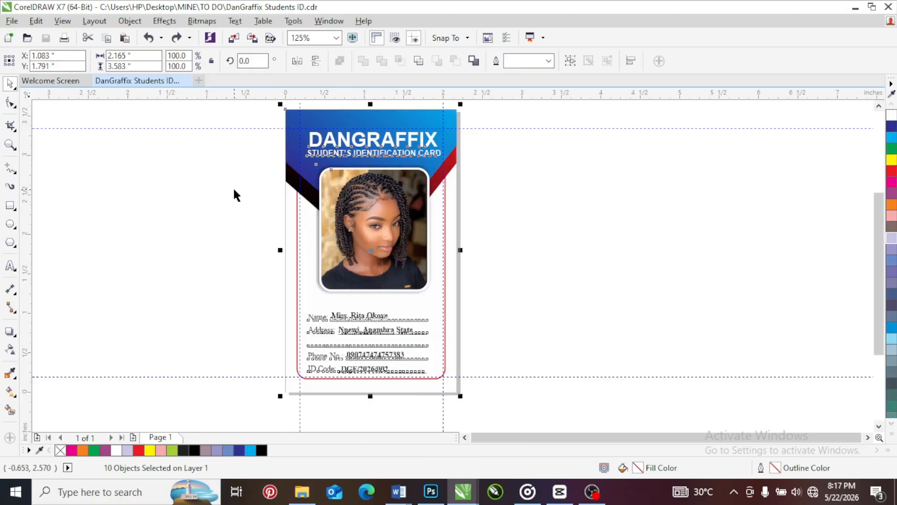
right_click(235, 189)
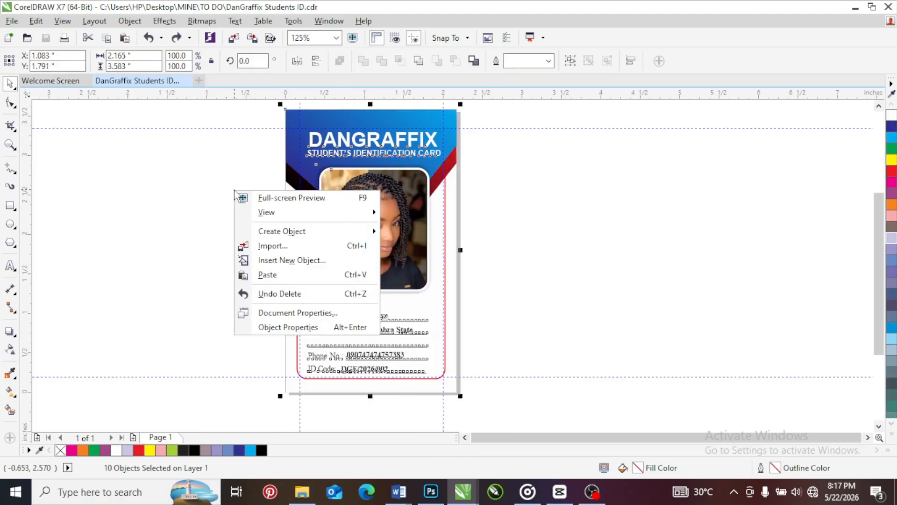
left_click(427, 204)
right_click(426, 204)
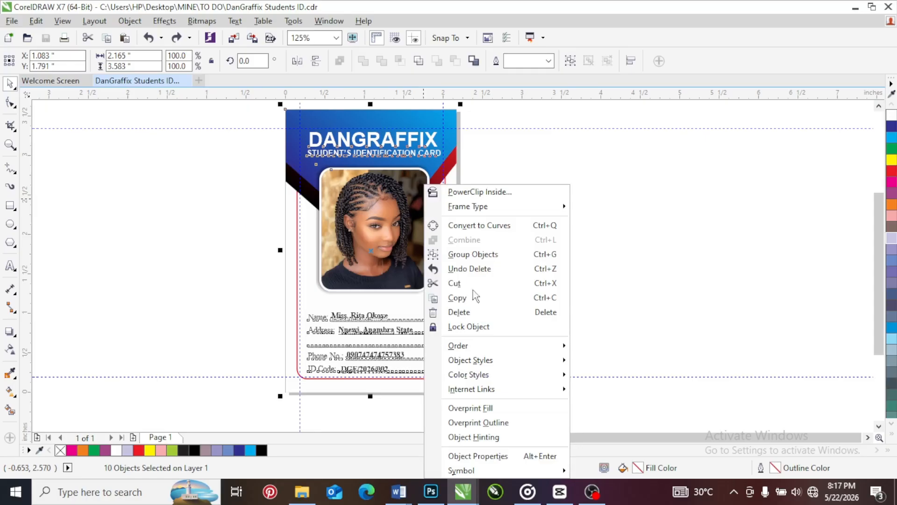
left_click(472, 255)
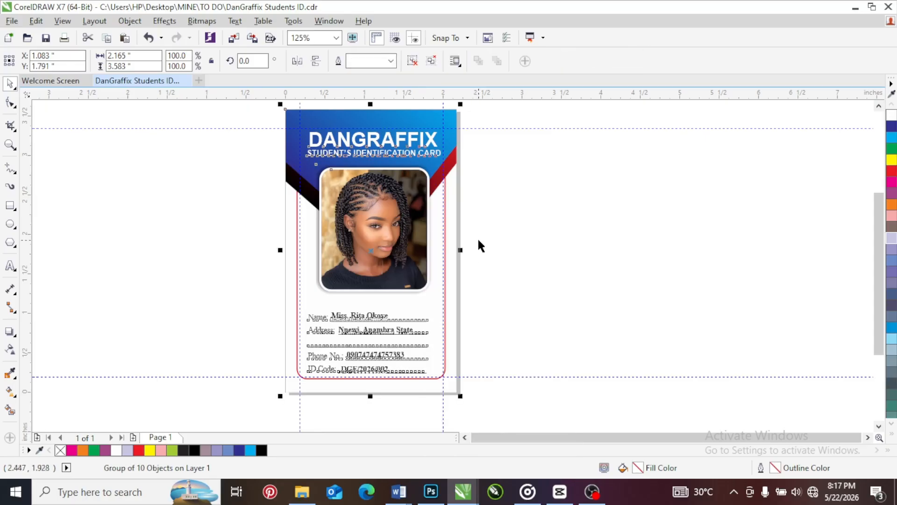
left_click(478, 241)
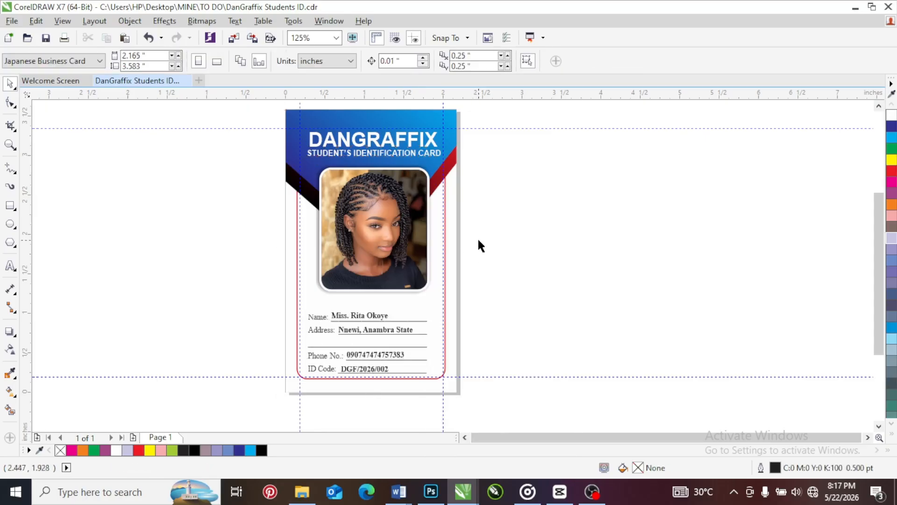
Select the grouped ID card and start exporting it under the file name "DanGraffix Students ID 1"
left_click(387, 214)
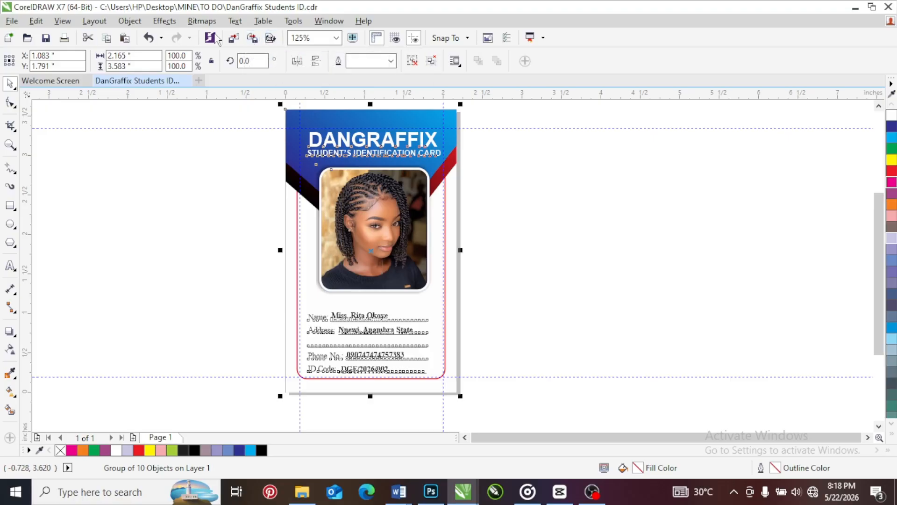
left_click(11, 21)
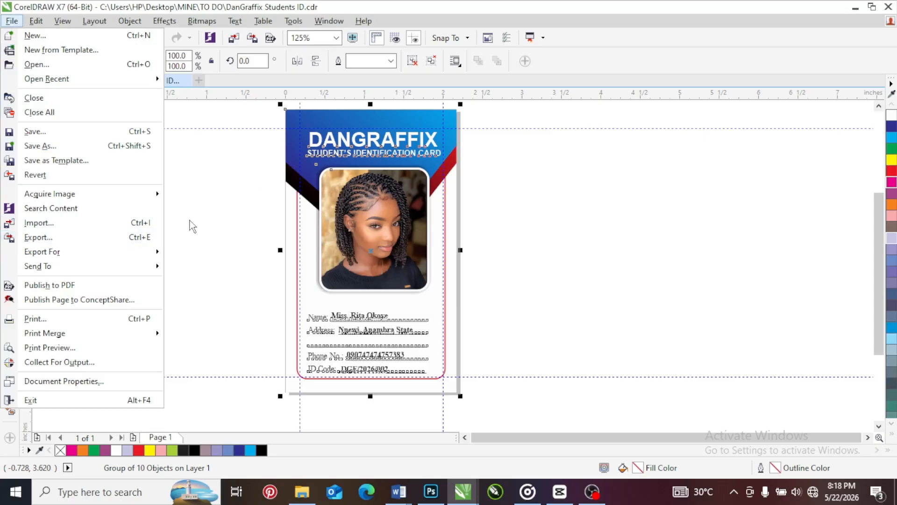
left_click(136, 239)
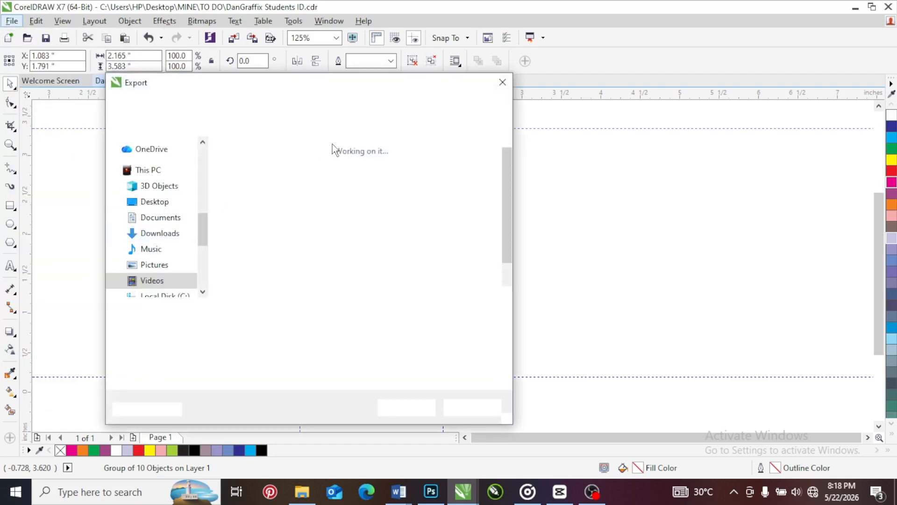
left_click(285, 310)
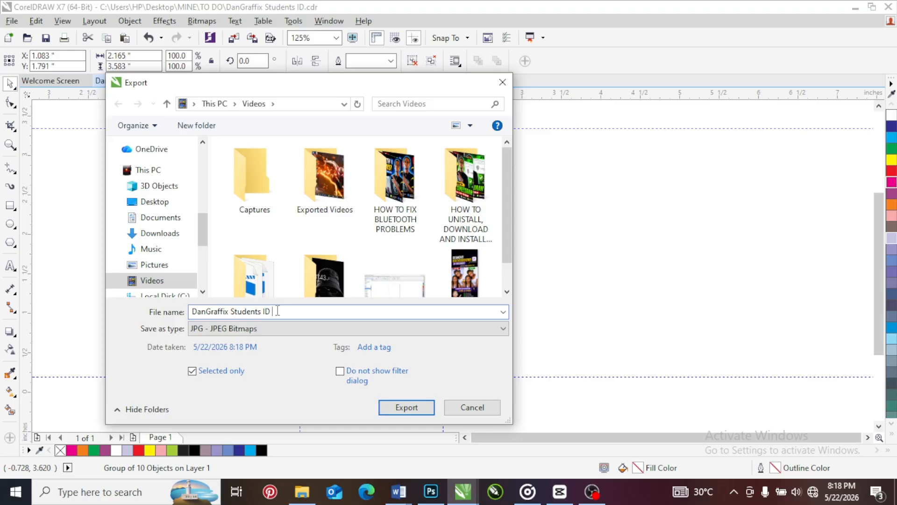
type("1")
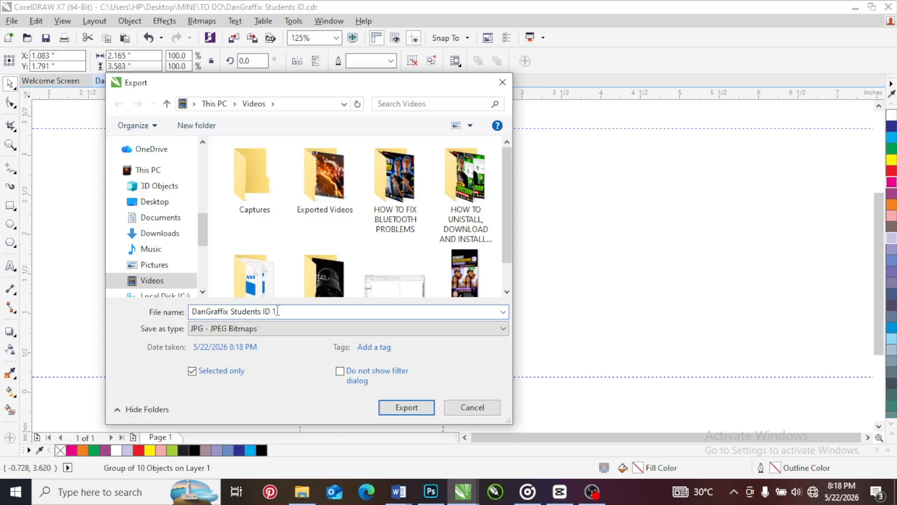
Choose JPG - JPEG Bitmaps as the export type, move the export dialog off the card, and cancel the export
left_click(213, 330)
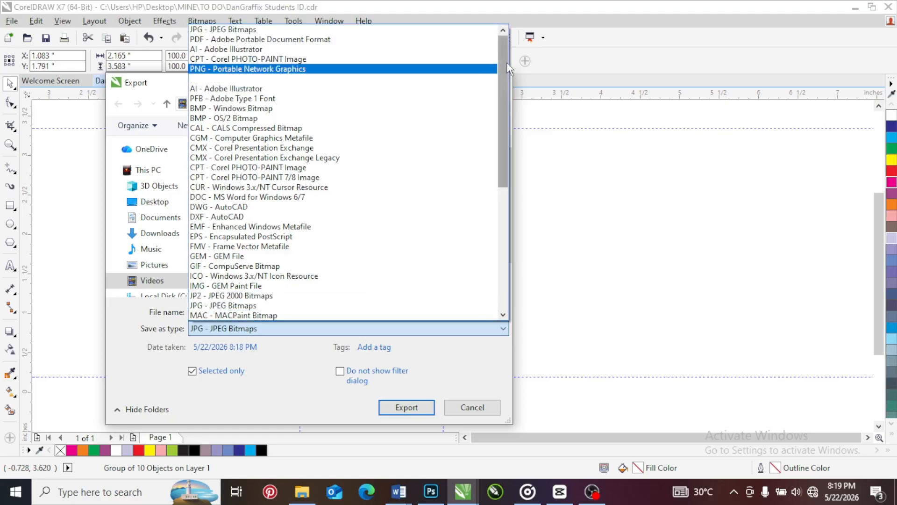
left_click_drag(503, 70, 498, 52)
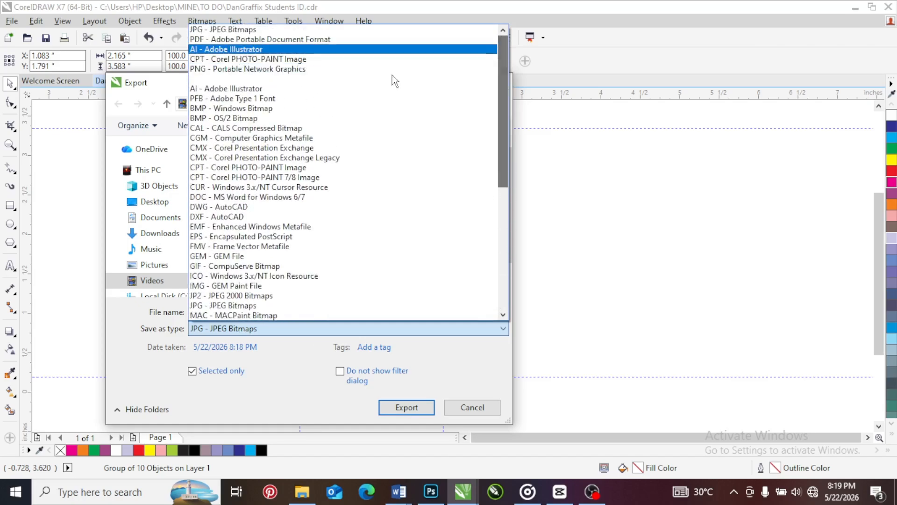
left_click(235, 306)
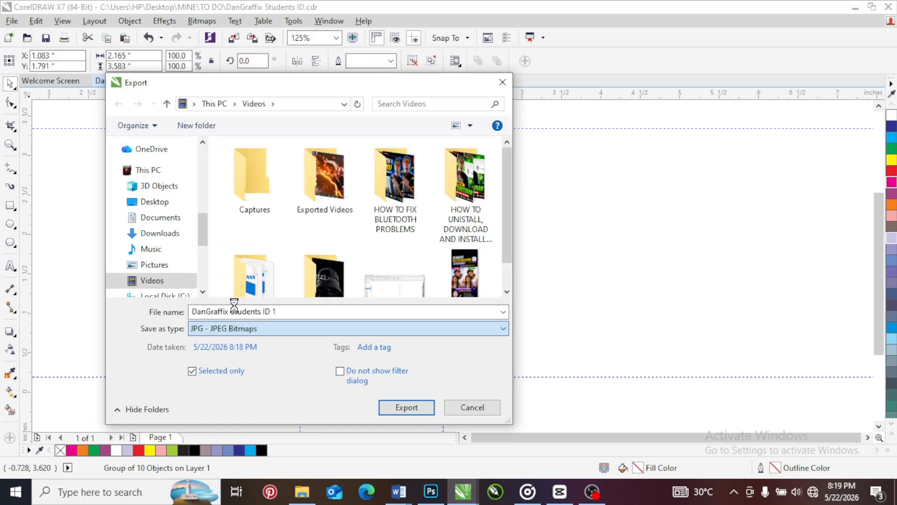
left_click(239, 333)
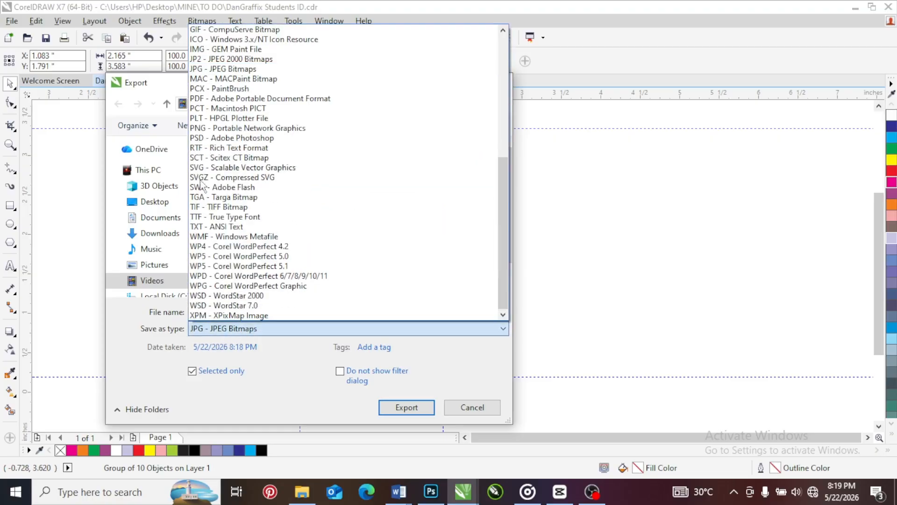
left_click(227, 70)
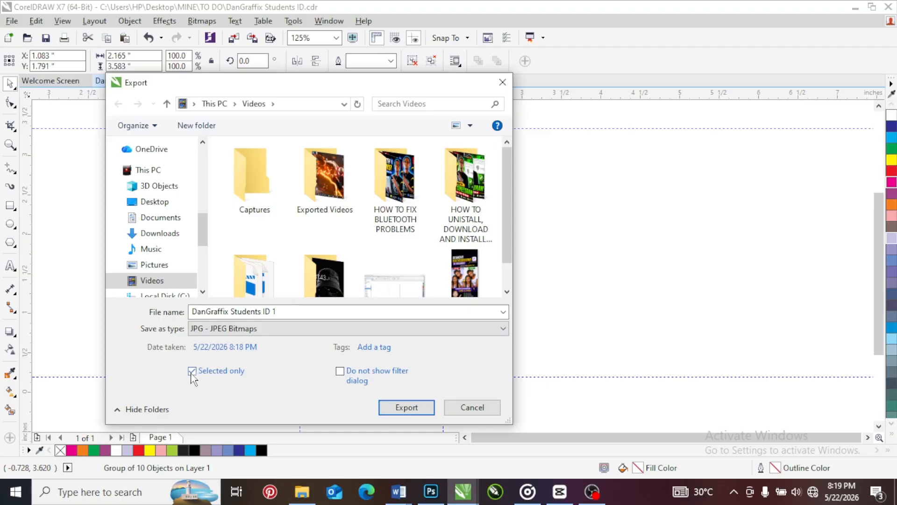
left_click_drag(248, 85, 590, 137)
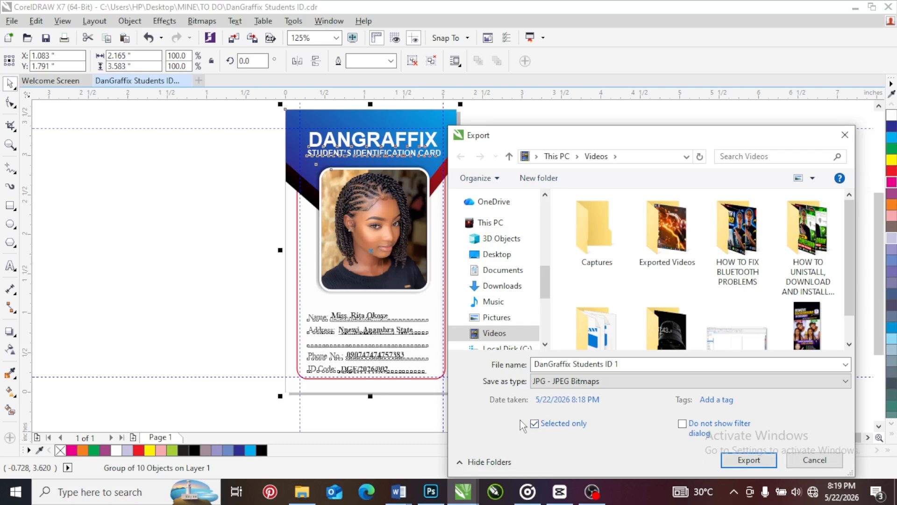
left_click(814, 460)
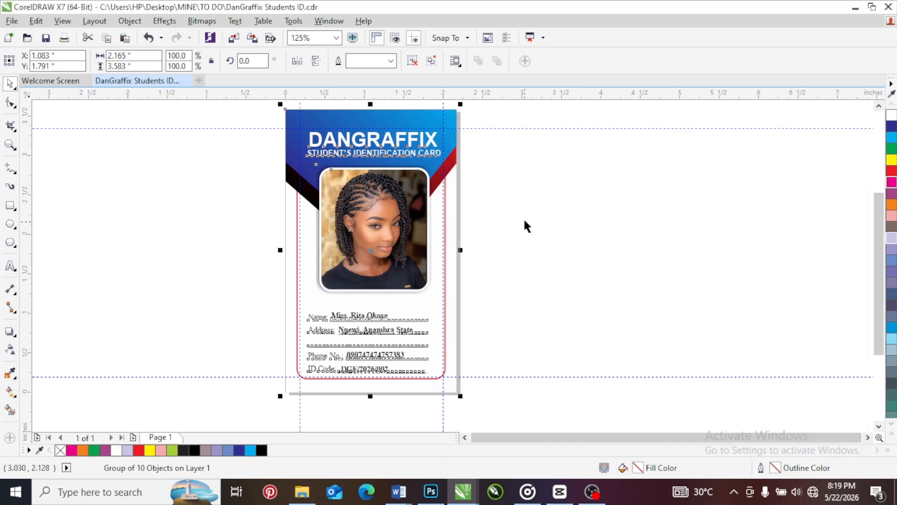
Clear the card selection, check the export options offered with nothing selected, and cancel the export
left_click(496, 204)
left_click(388, 197)
left_click(478, 186)
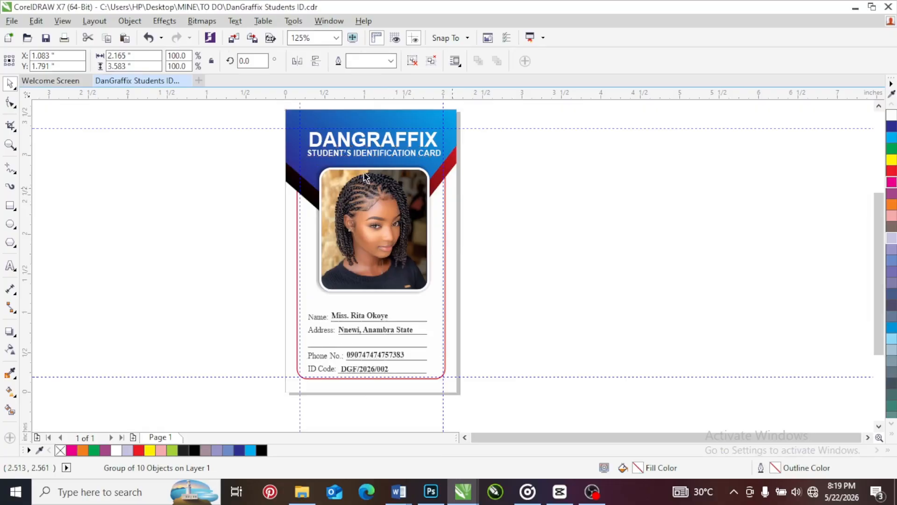
left_click(253, 39)
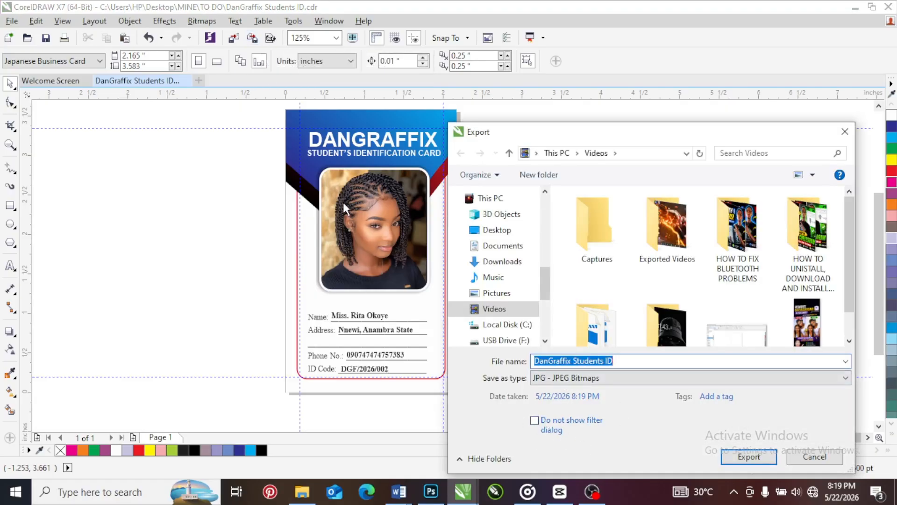
left_click(810, 458)
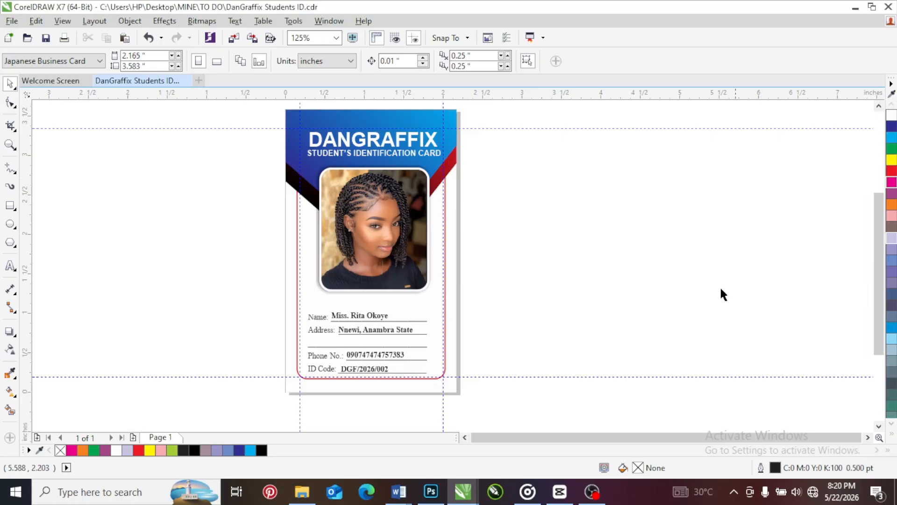
Select the whole card, check the grouping commands available for it, and clear the selection
left_click_drag(275, 105, 470, 407)
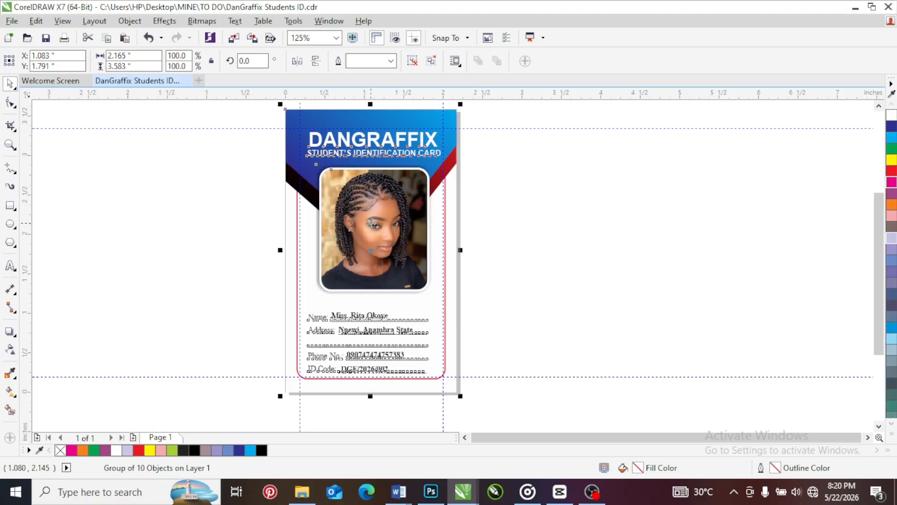
left_click(271, 108)
left_click_drag(270, 107, 498, 420)
right_click(356, 152)
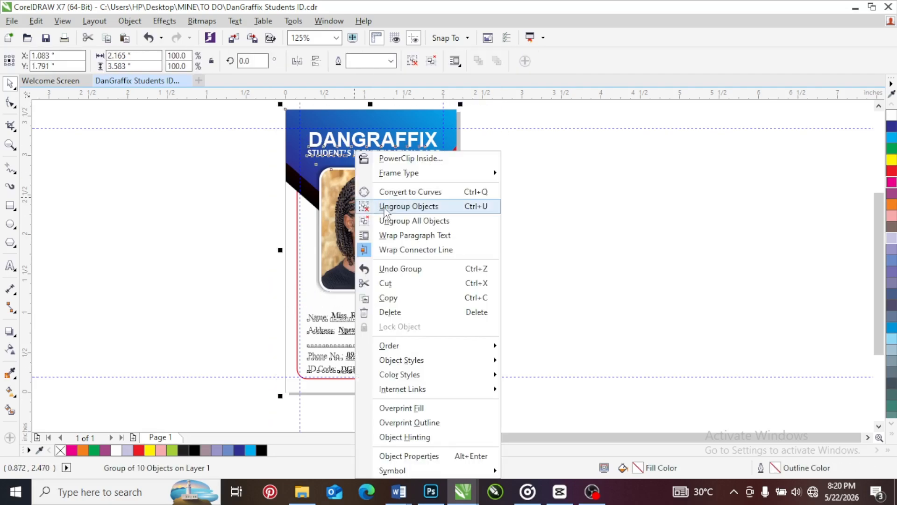
left_click(235, 212)
left_click(235, 173)
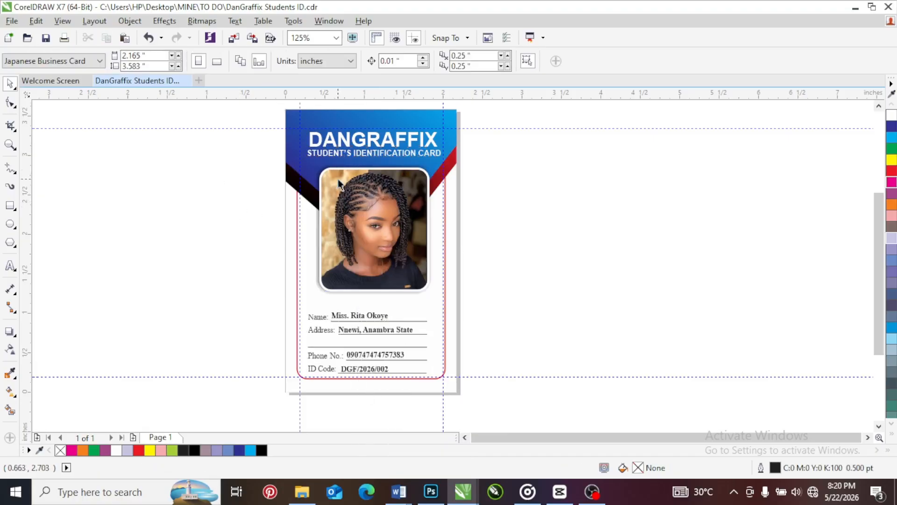
Move the grouped card off the page as a single object and center it back on the page
left_click_drag(338, 179, 607, 213)
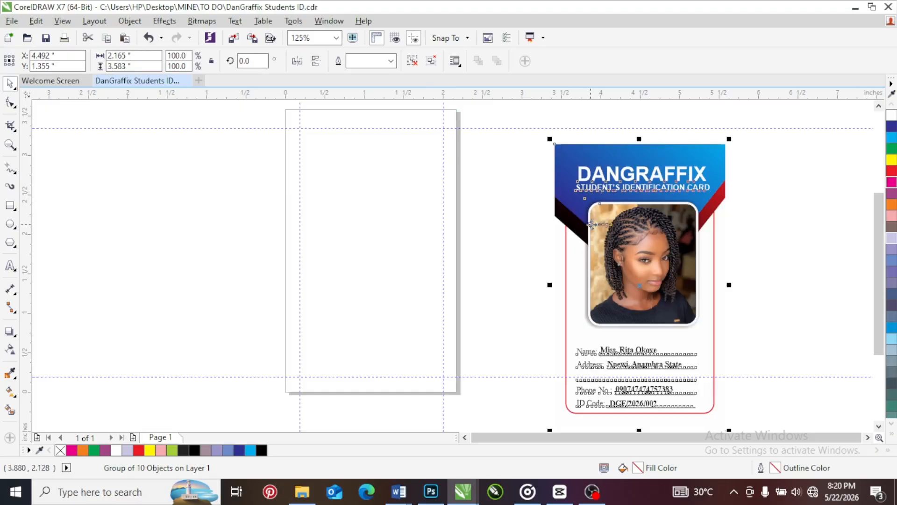
key("p")
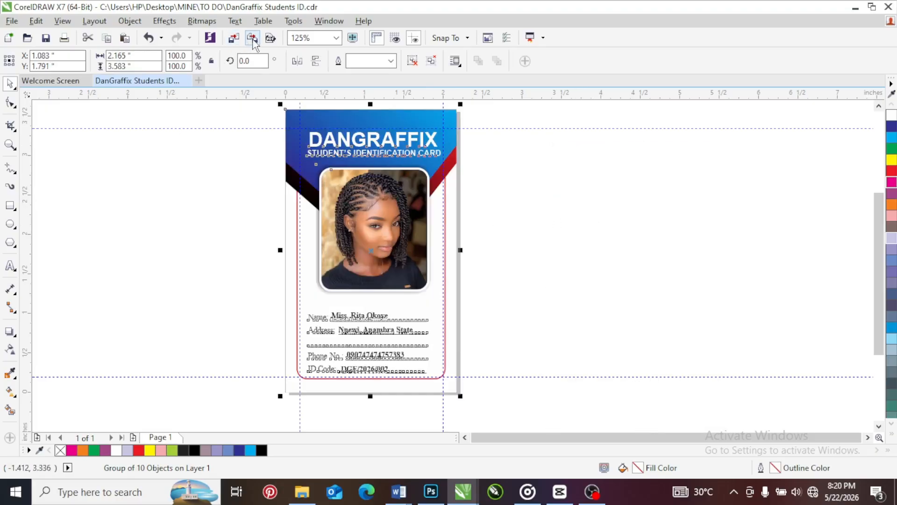
Start a JPG export of the selected card as "DanGraffix Students ID 1", review the available color modes, and cancel
left_click(252, 40)
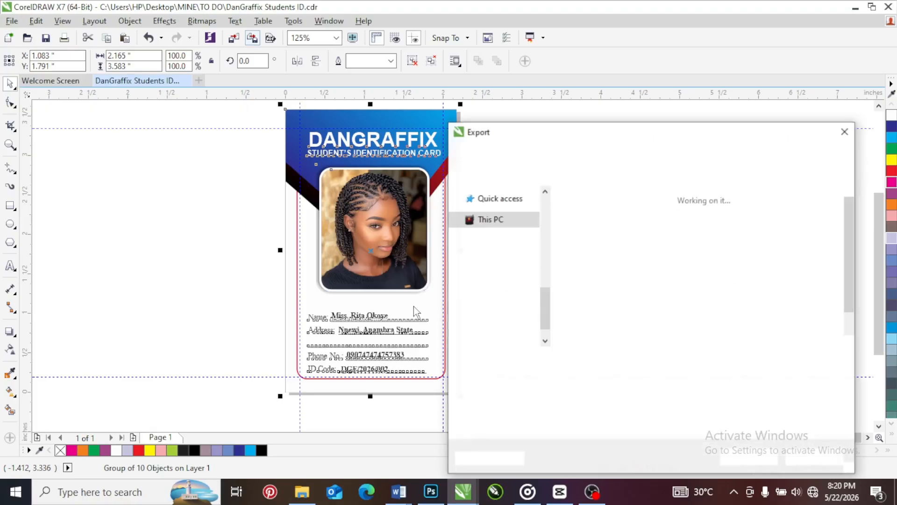
left_click(623, 361)
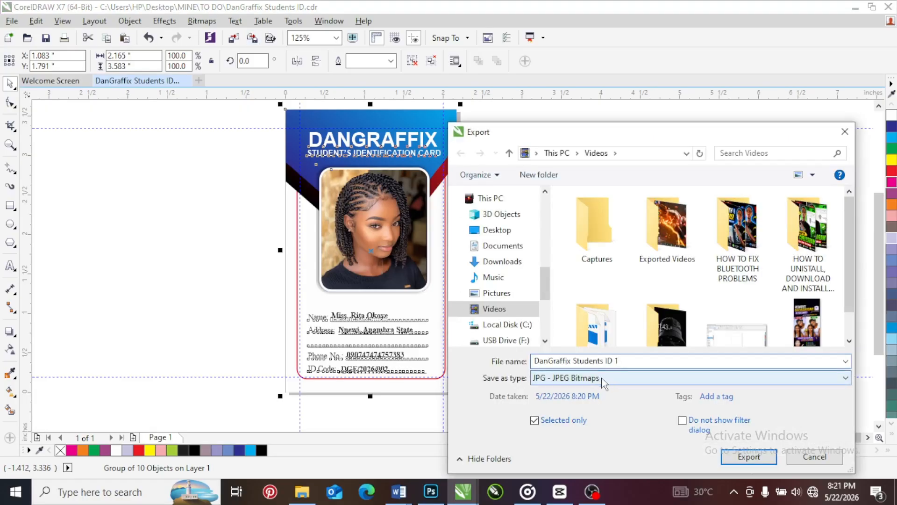
left_click(734, 458)
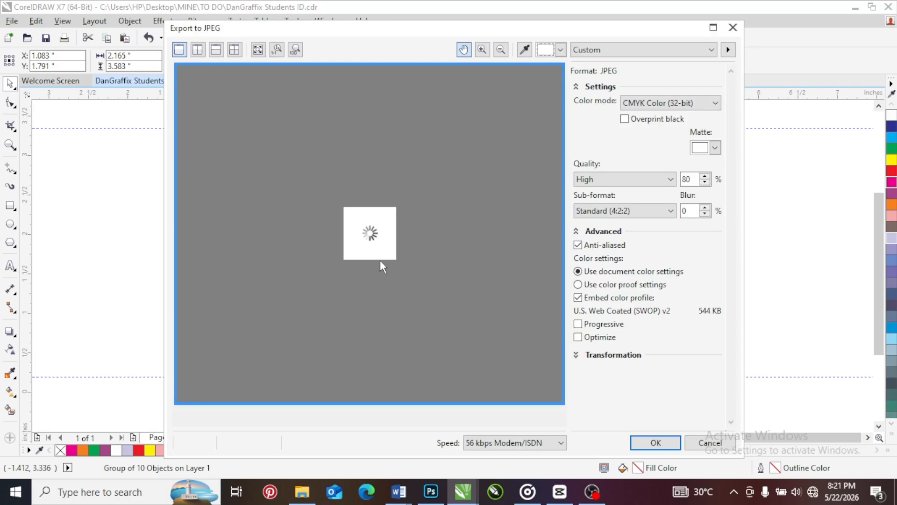
left_click(647, 107)
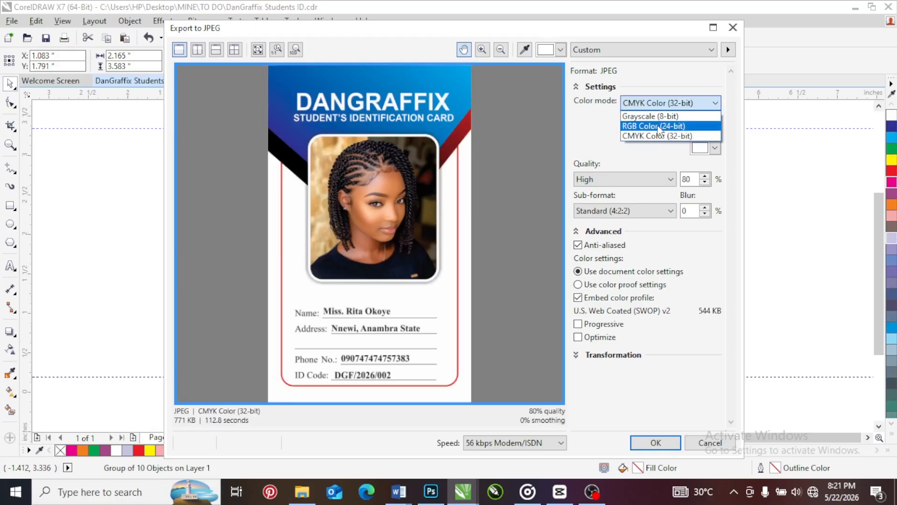
left_click(610, 139)
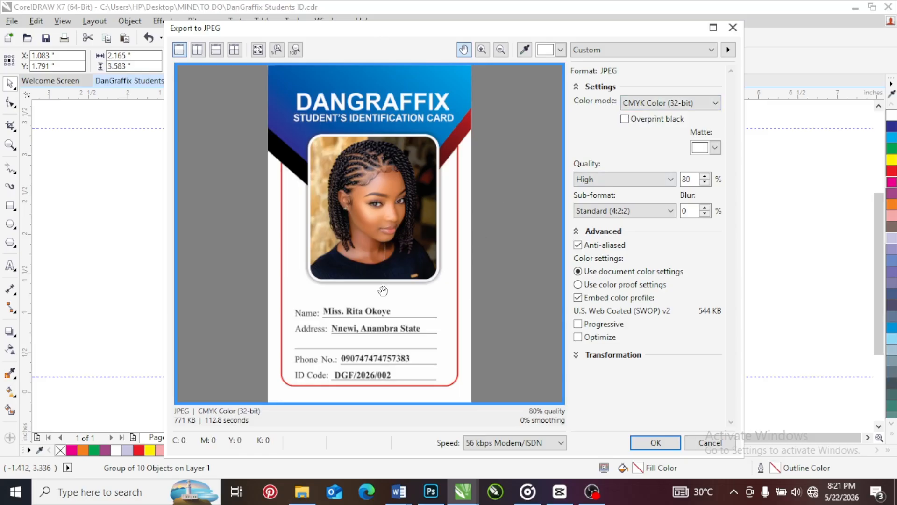
left_click(708, 443)
Draw a rectangle about 0.93 by 1.24 inches overlapping the card's left edge, remove its outline, and clear the selection
left_click(528, 208)
left_click(9, 205)
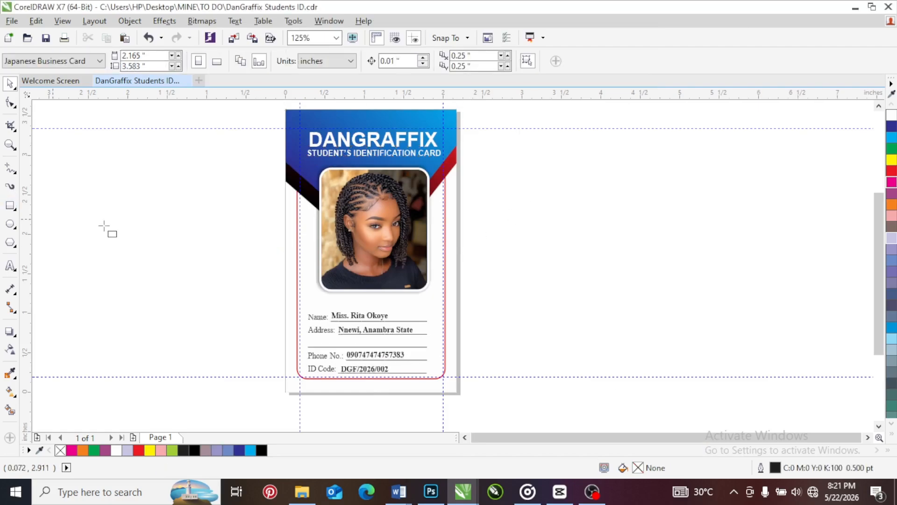
left_click_drag(236, 183, 309, 281)
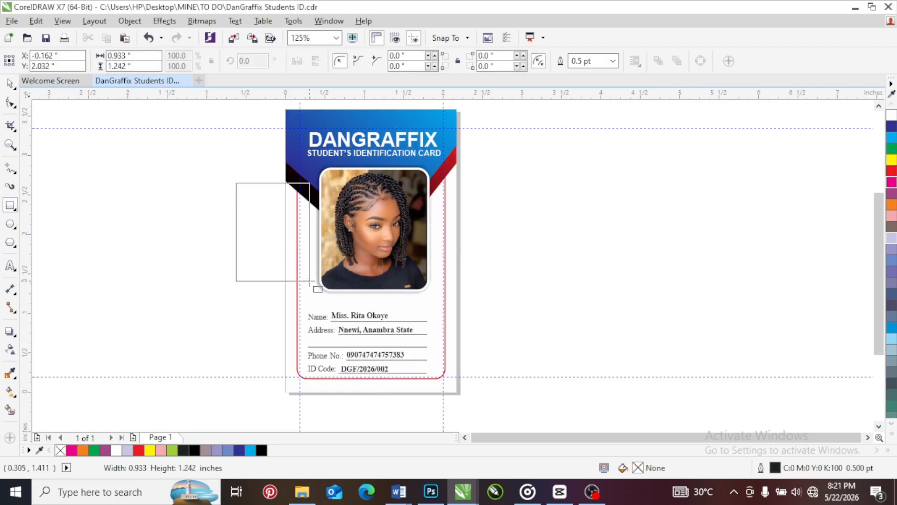
left_click(9, 85)
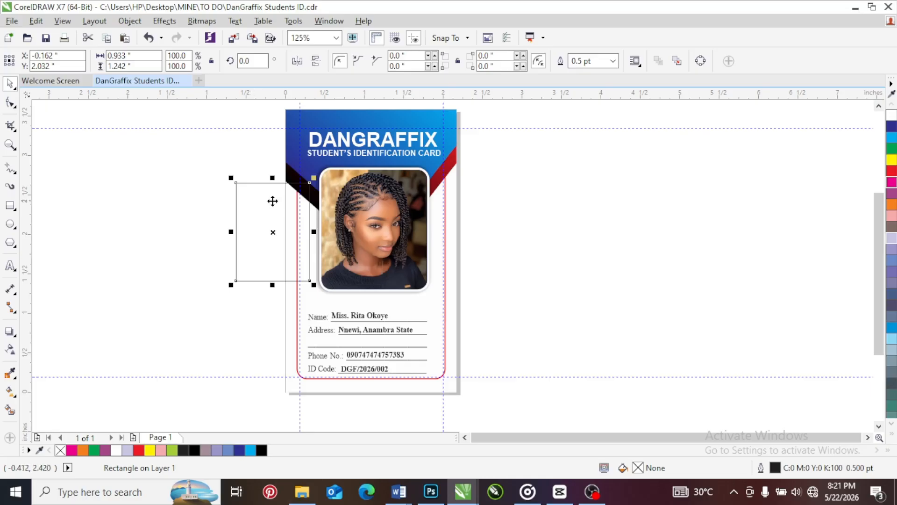
right_click(60, 450)
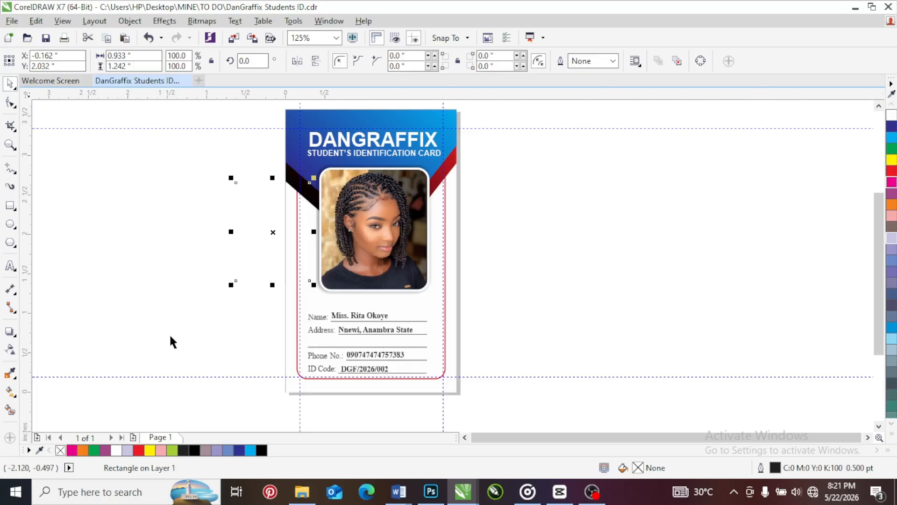
left_click_drag(217, 110, 492, 422)
left_click(496, 326)
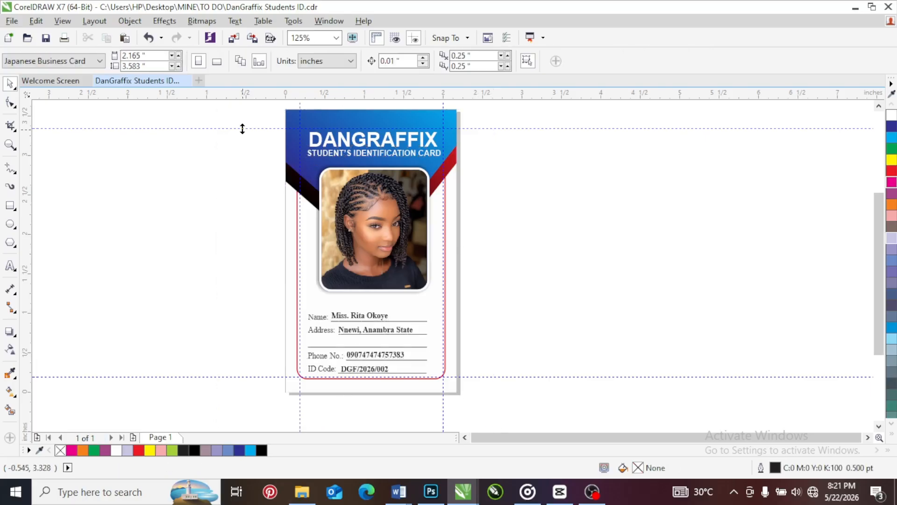
Preview a JPG export named "DanGraffix Students ID 2" with nothing selected, cancel it, and locate the outline-free rectangle beside the card
left_click(252, 37)
left_click(619, 362)
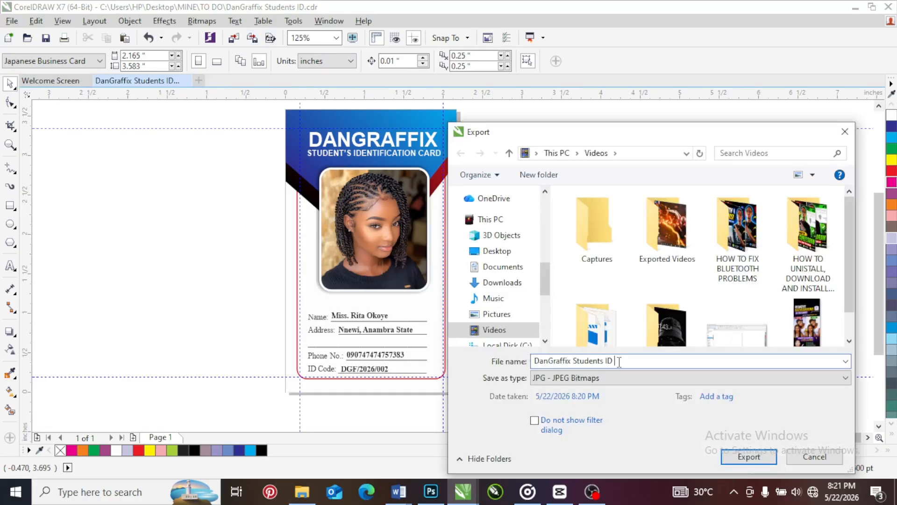
type("2")
left_click(748, 457)
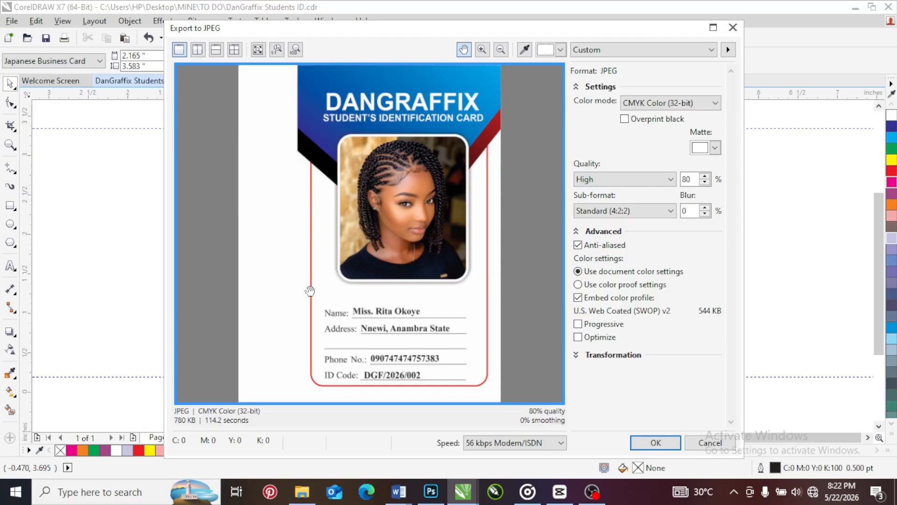
left_click(711, 444)
left_click(264, 253)
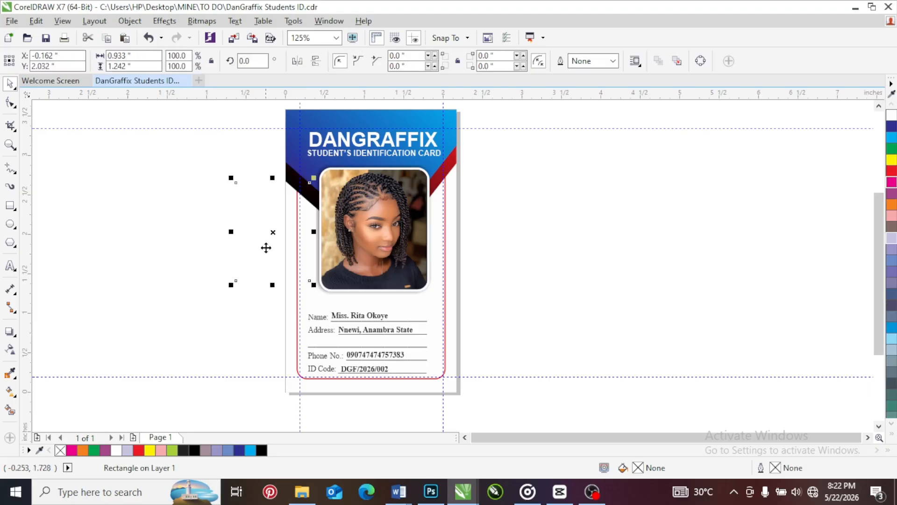
left_click(167, 214)
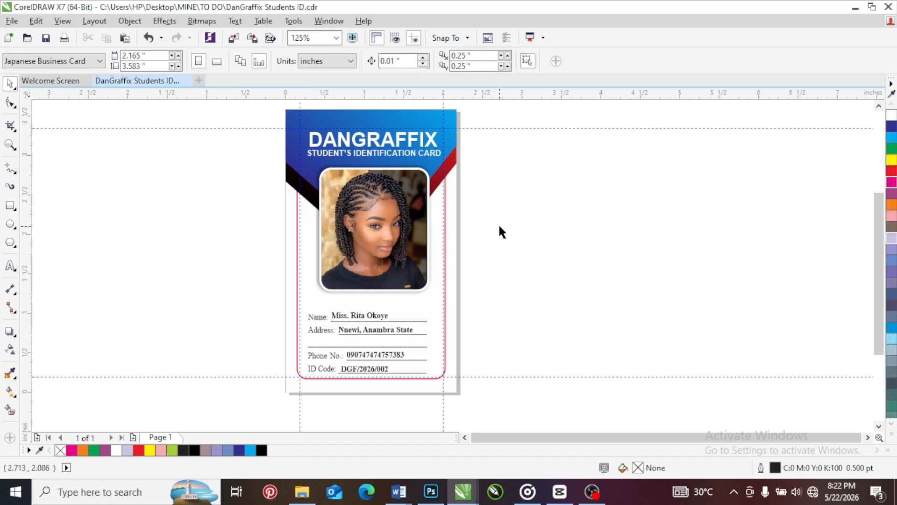
Show the drawing in Simple Wireframe, delete the outline-free rectangle overlapping the card's left edge, and return to Enhanced view
left_click(63, 21)
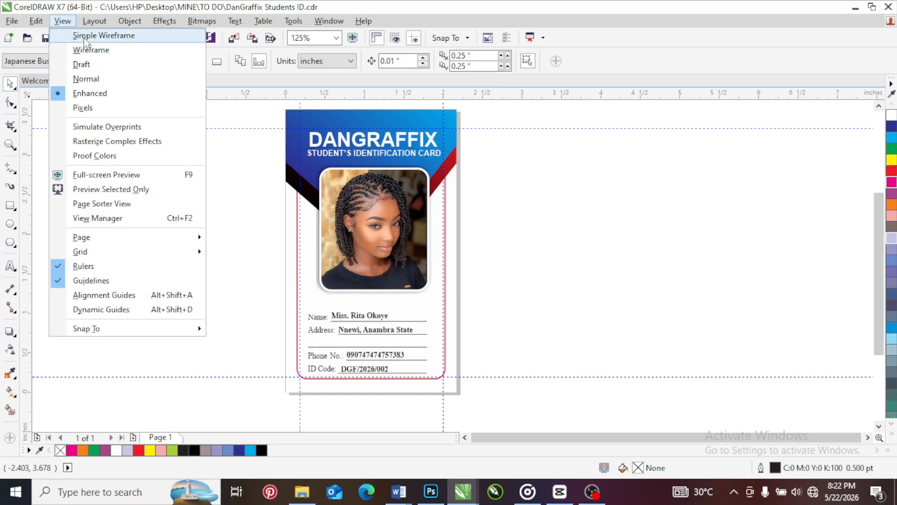
left_click(85, 39)
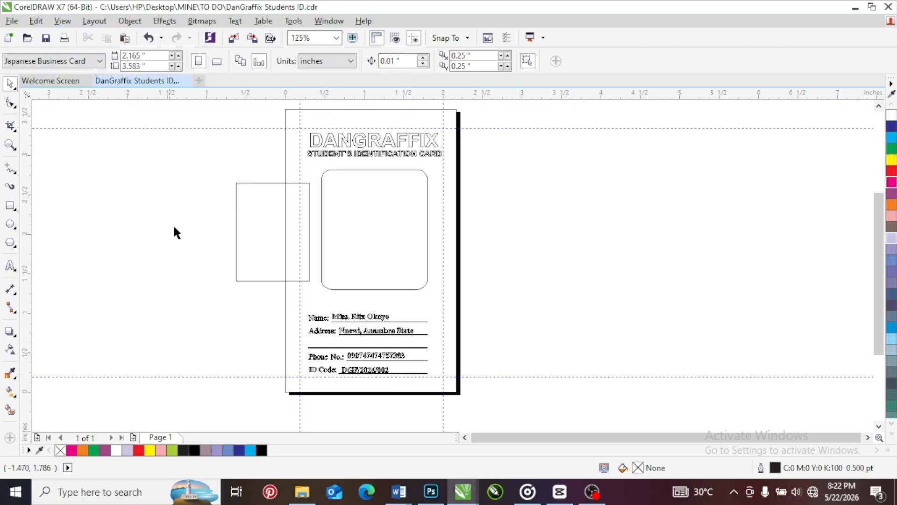
left_click(259, 241)
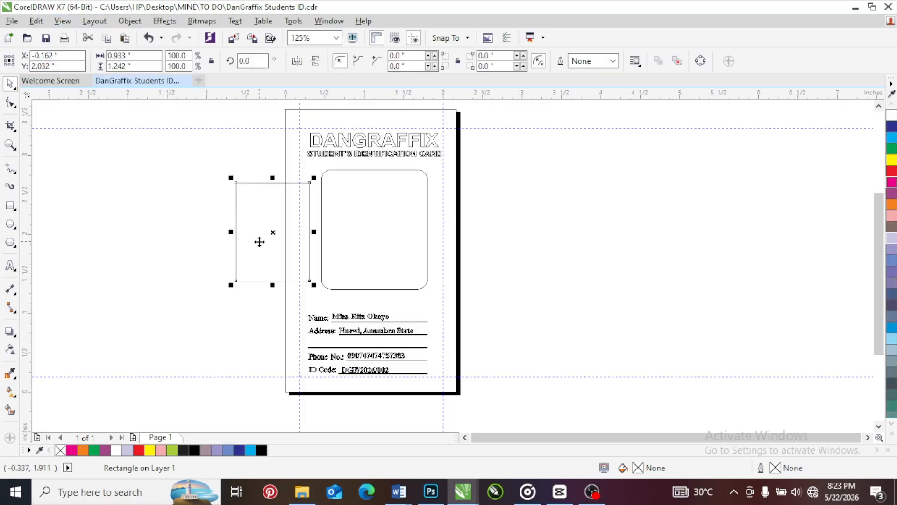
key("Delete")
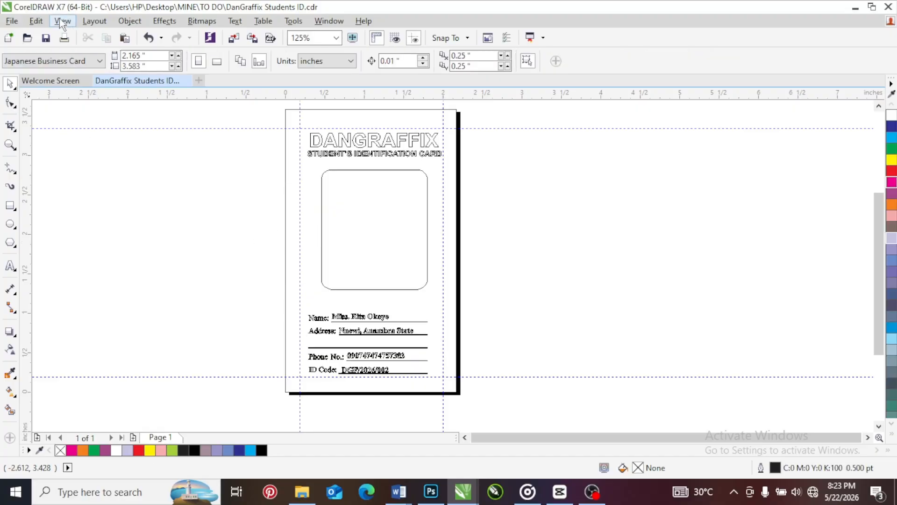
left_click(61, 20)
left_click(89, 93)
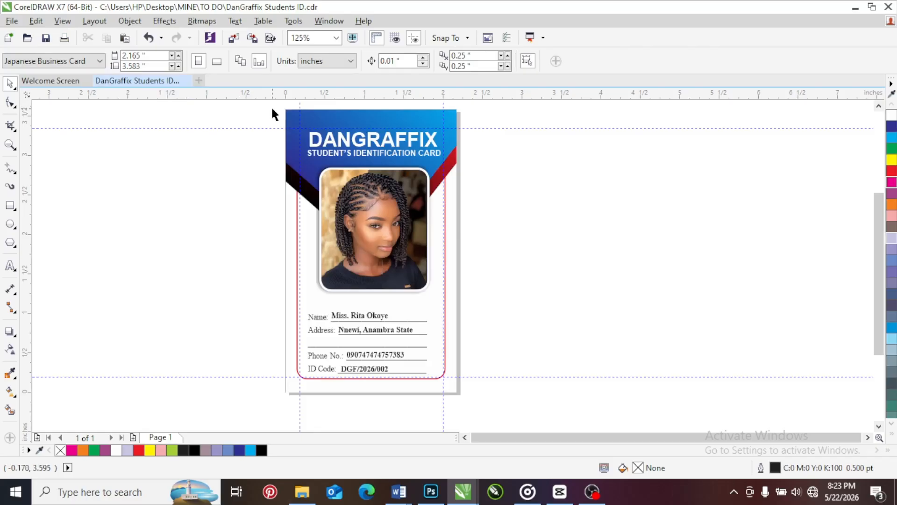
Draw an ellipse about 0.92 by 0.95 inches overlapping the card's left edge, remove its outline, and clear the selection
left_click(14, 227)
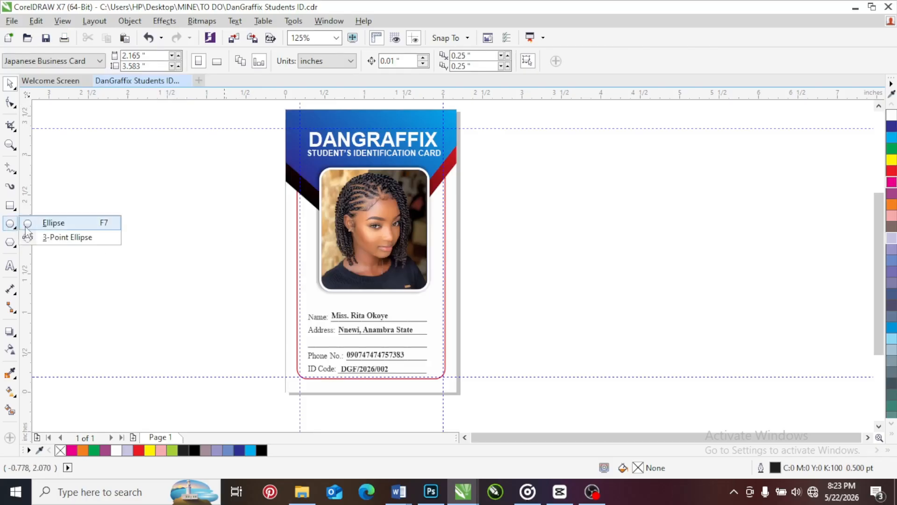
left_click(28, 225)
left_click_drag(219, 193, 301, 278)
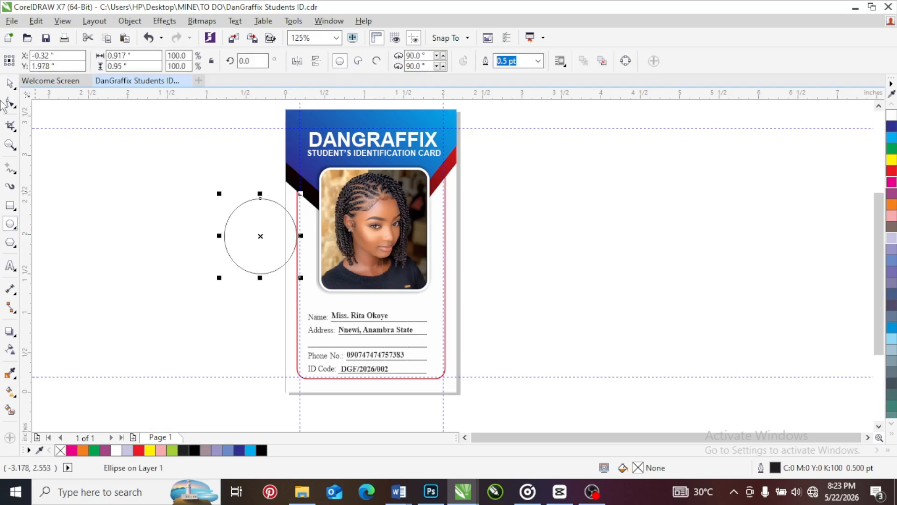
left_click(10, 83)
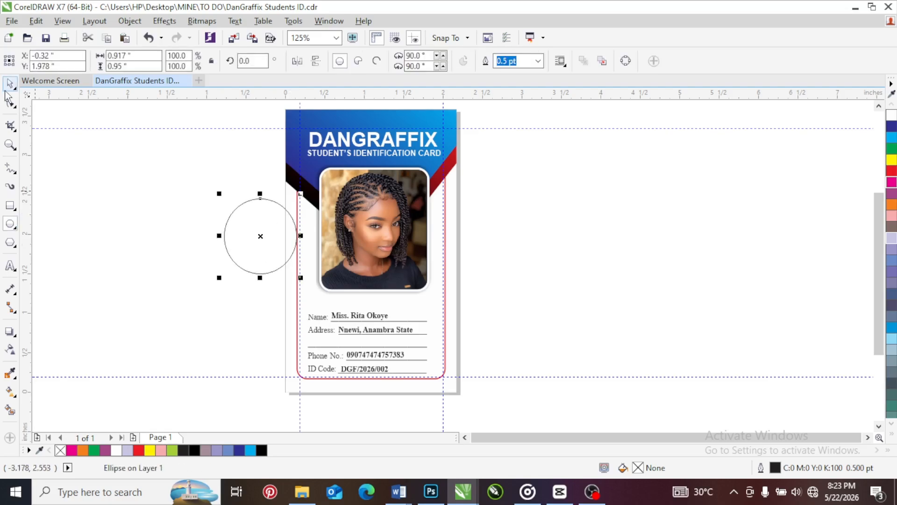
right_click(61, 450)
key("Escape")
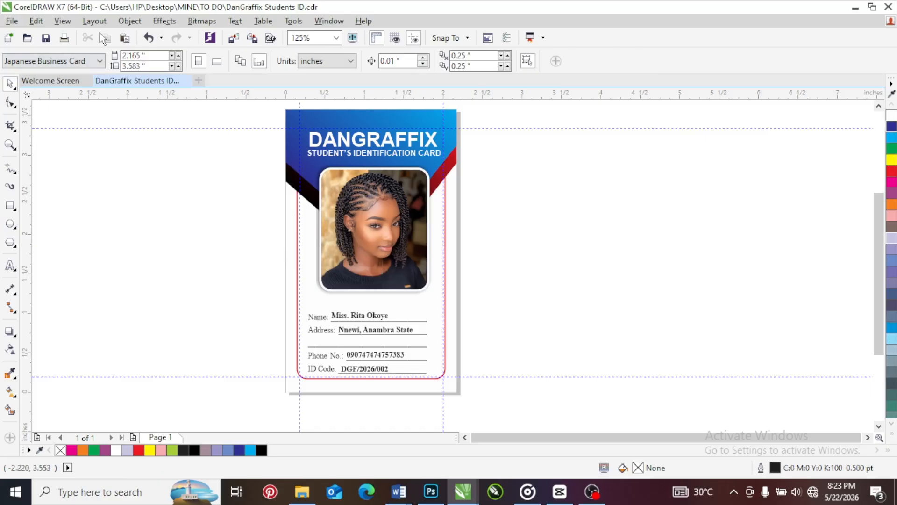
Reveal the outline-free ellipse in Simple Wireframe, delete it, and restore Enhanced view
left_click(70, 22)
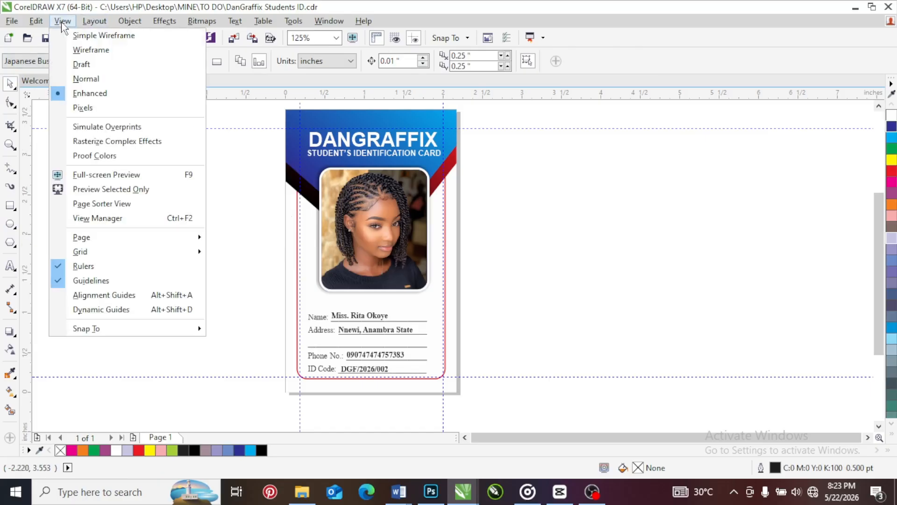
left_click(84, 37)
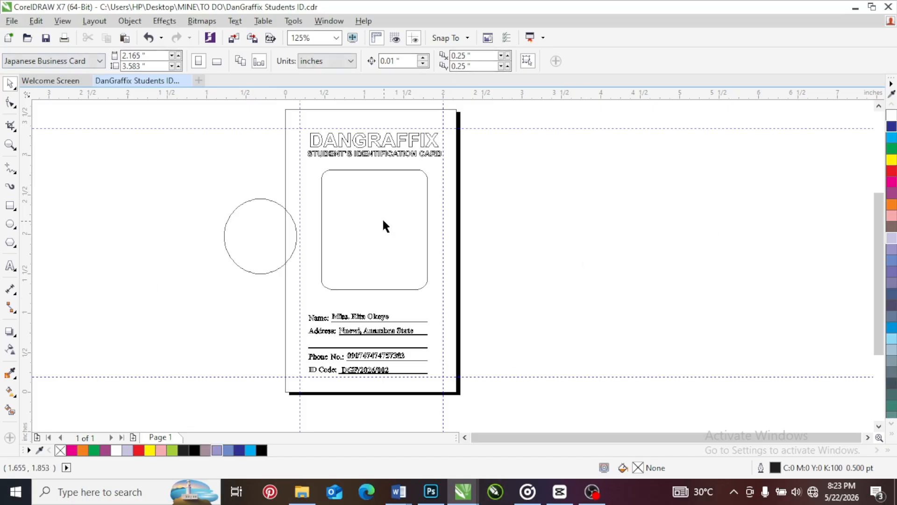
left_click(259, 246)
key("Delete")
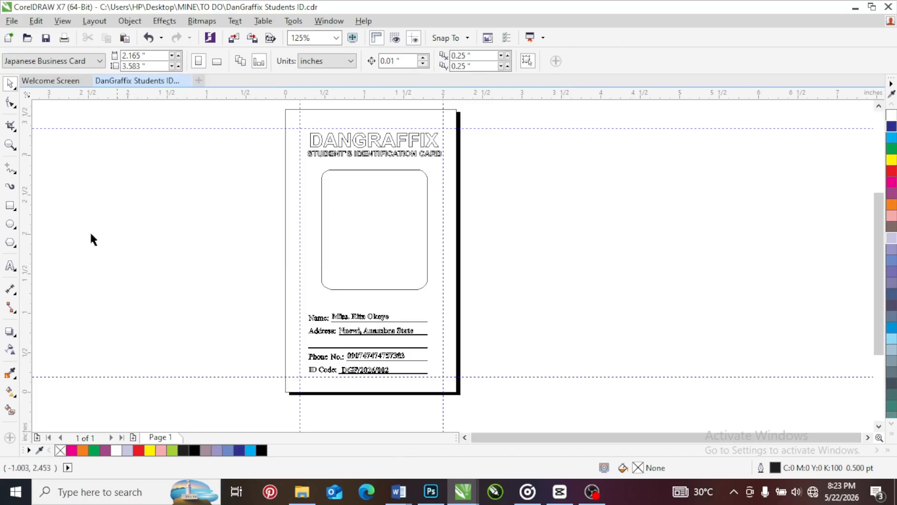
left_click(62, 21)
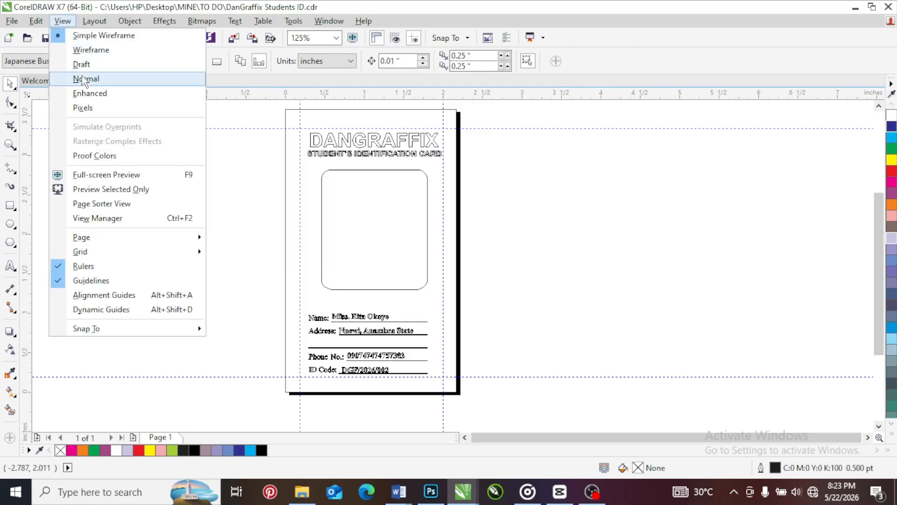
left_click(89, 92)
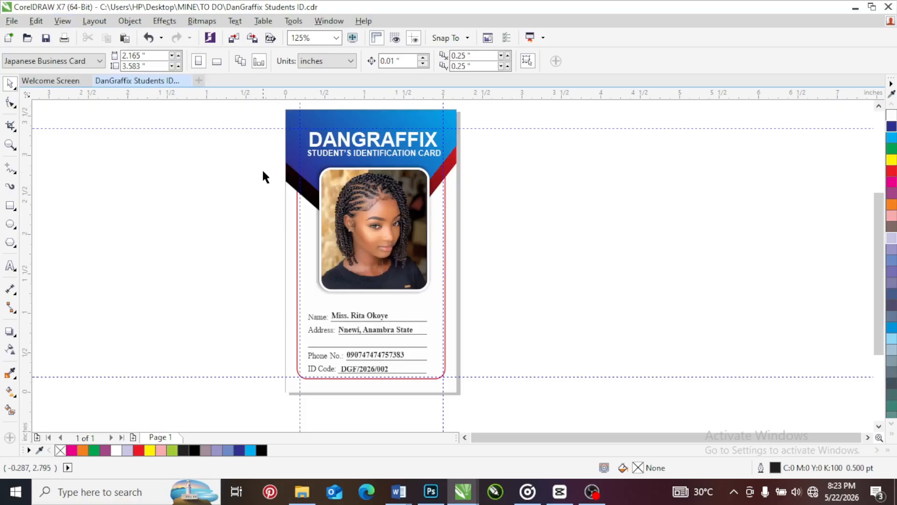
Select everything and export only the selection as the JPG "DanGraffix Students ID 1" to the Videos folder
key("ctrl+a")
left_click(253, 40)
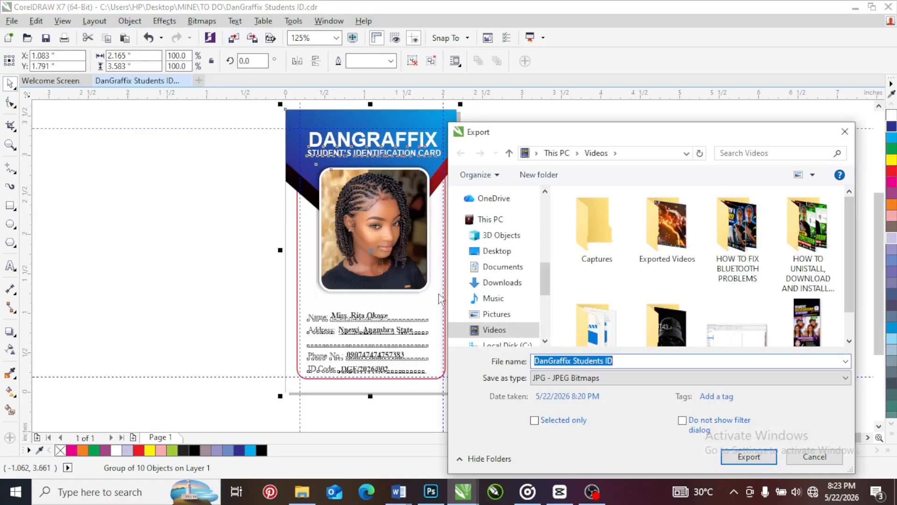
left_click(632, 362)
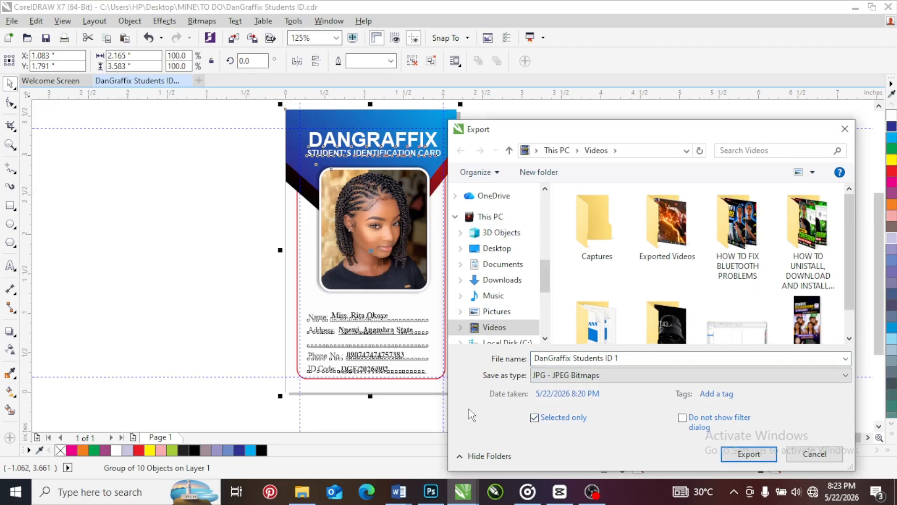
left_click(746, 454)
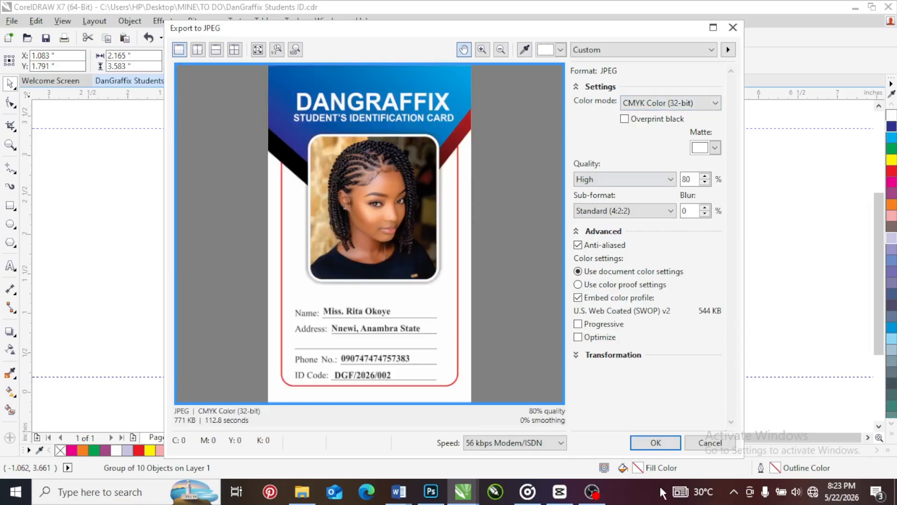
left_click(659, 445)
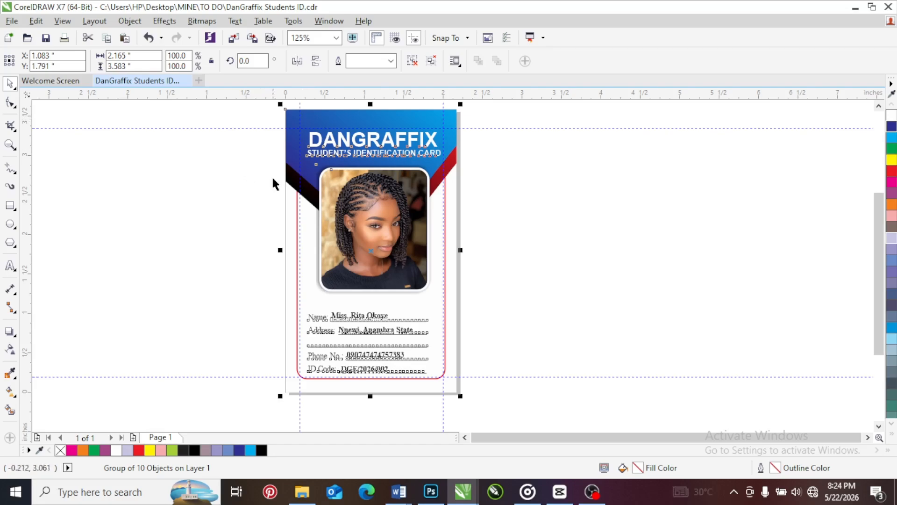
Deselect the card, look into the Exports folder in File Explorer for the exported JPG, and switch back to CorelDRAW
left_click(165, 196)
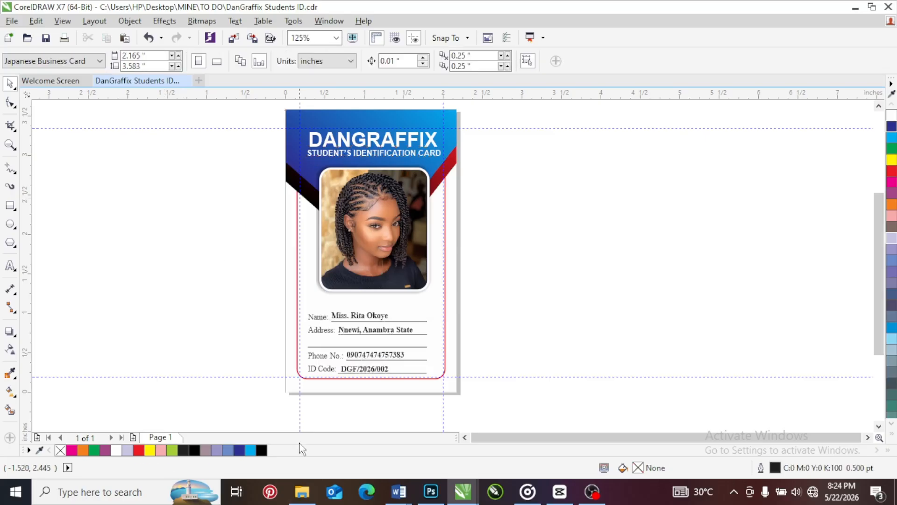
left_click(301, 493)
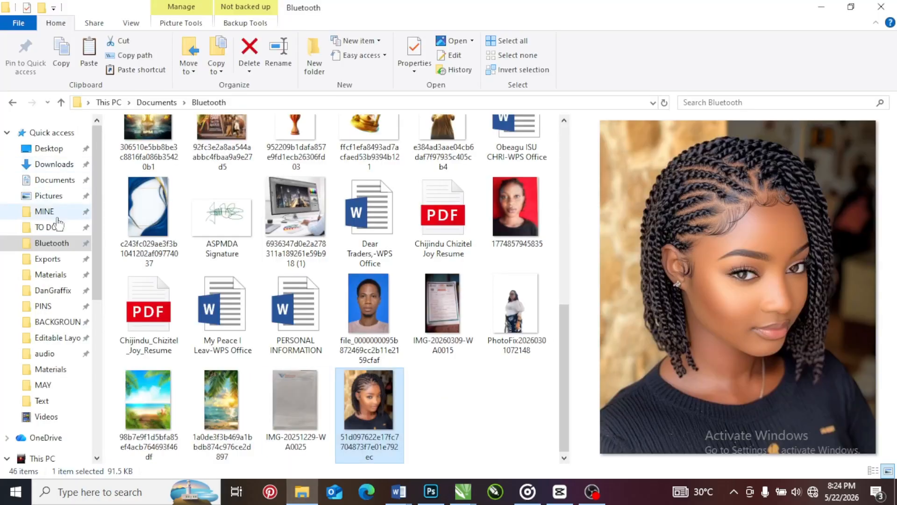
left_click(51, 262)
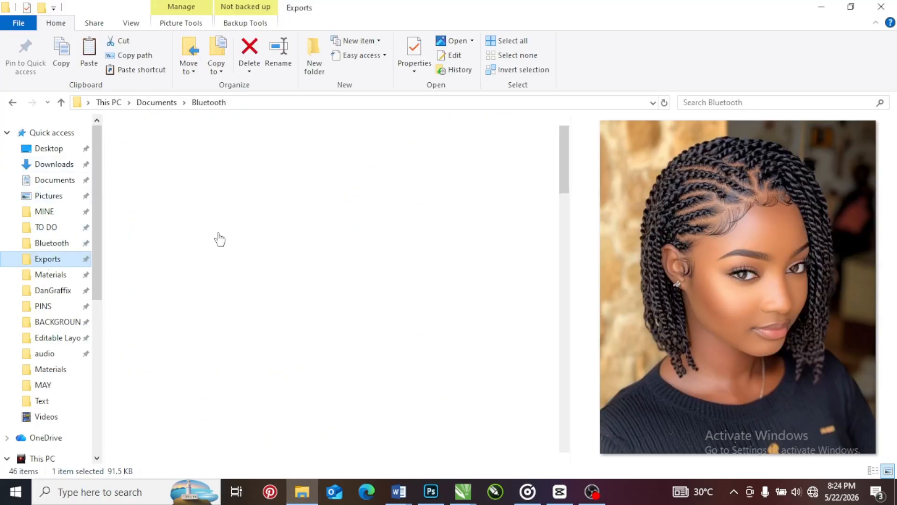
left_click(464, 490)
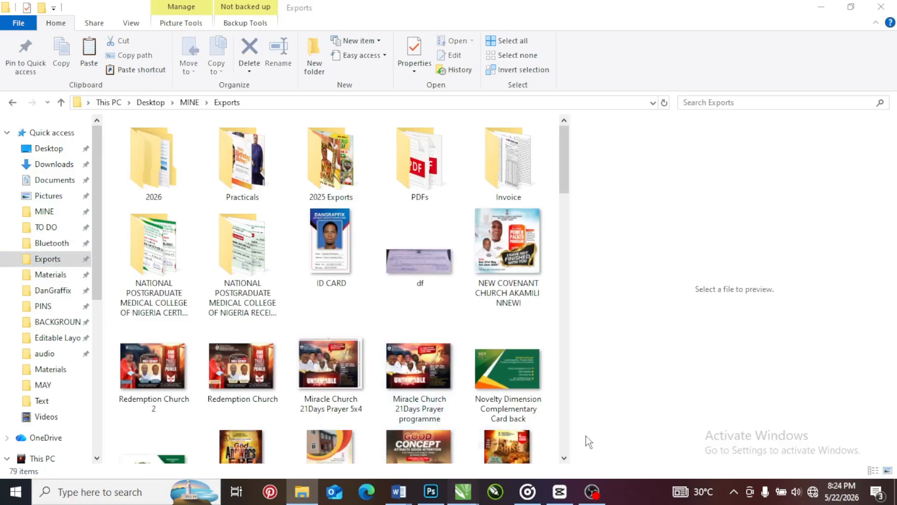
left_click(614, 439)
Select the card group, check in the Export dialog which folder holds the exported JPG, and close it without exporting
left_click(359, 159)
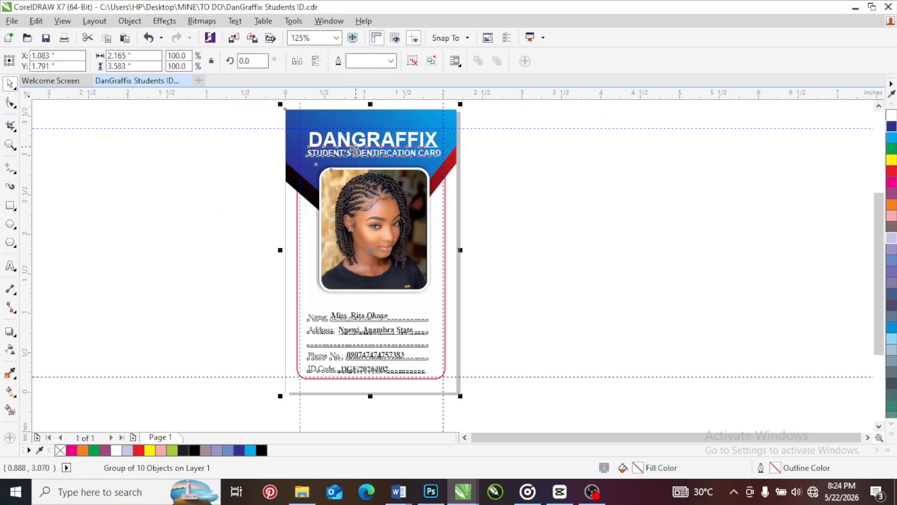
left_click(253, 39)
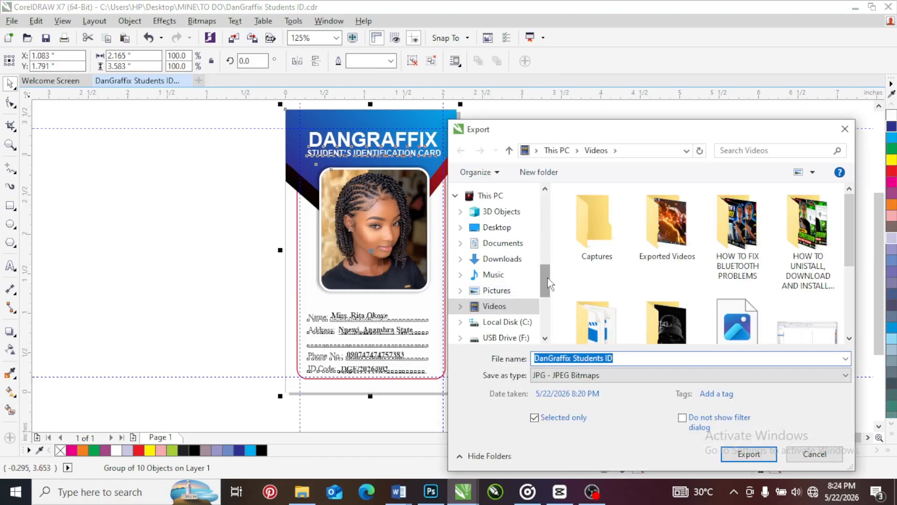
left_click_drag(546, 277, 547, 210)
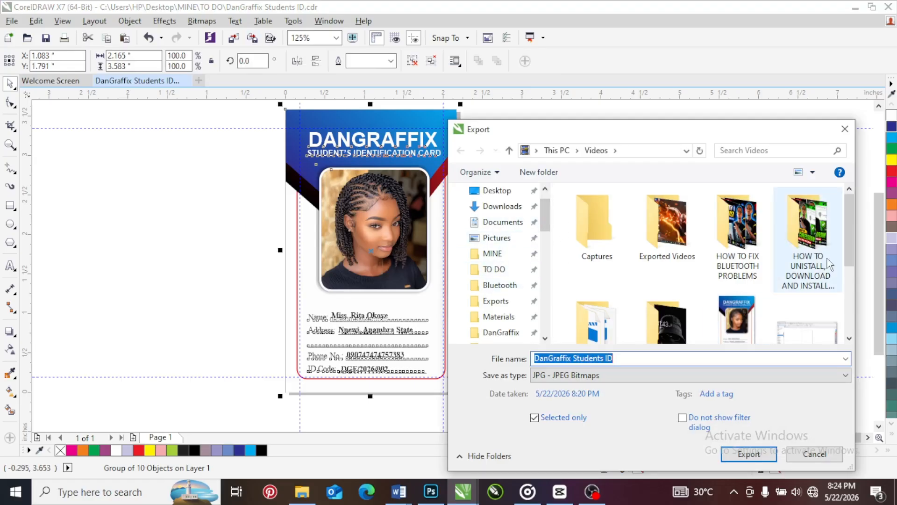
left_click_drag(855, 215, 854, 268)
scroll(854, 269, "up", 3)
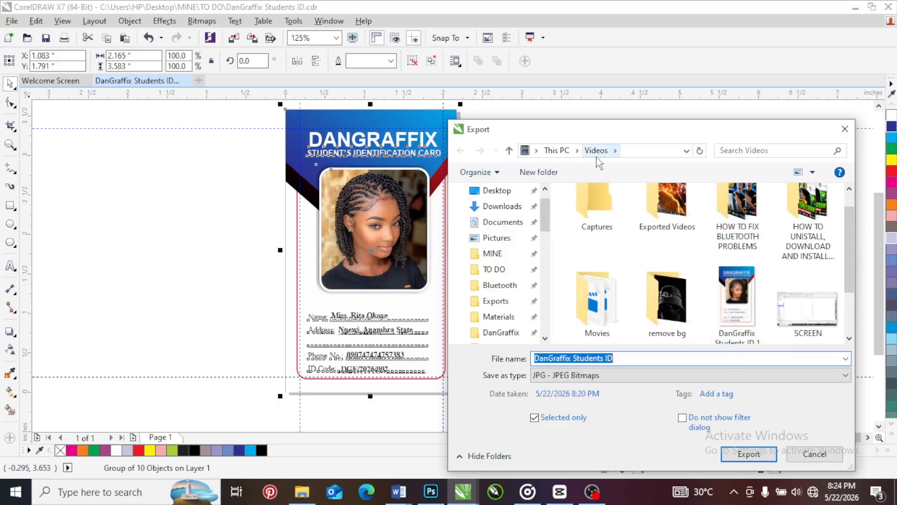
scroll(845, 226, "up", 1)
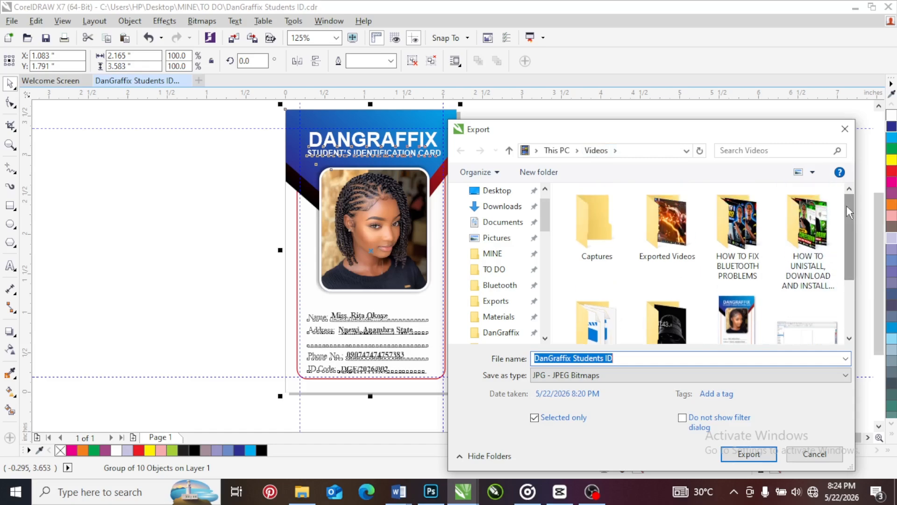
left_click(846, 130)
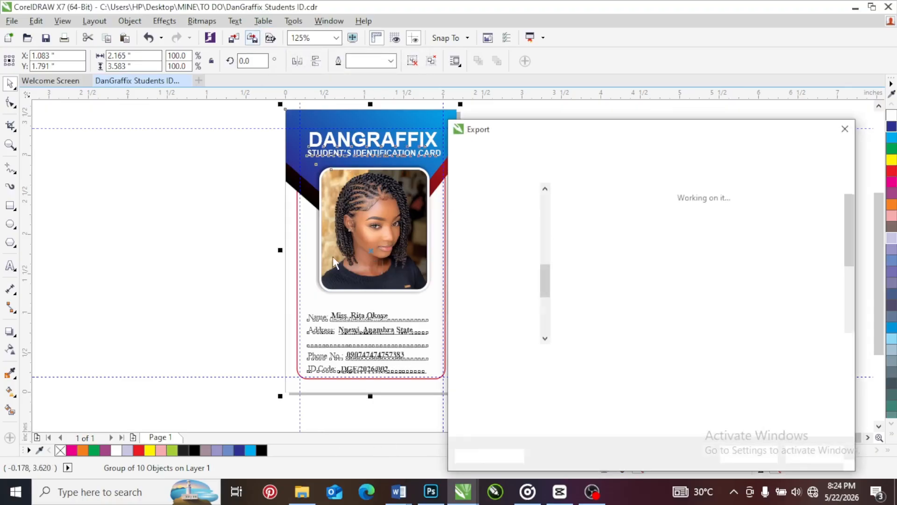
Export only the selected card as the JPG "DanGraffix Students ID 1" to the Exports folder with the offered JPEG settings
left_click_drag(585, 124, 400, 40)
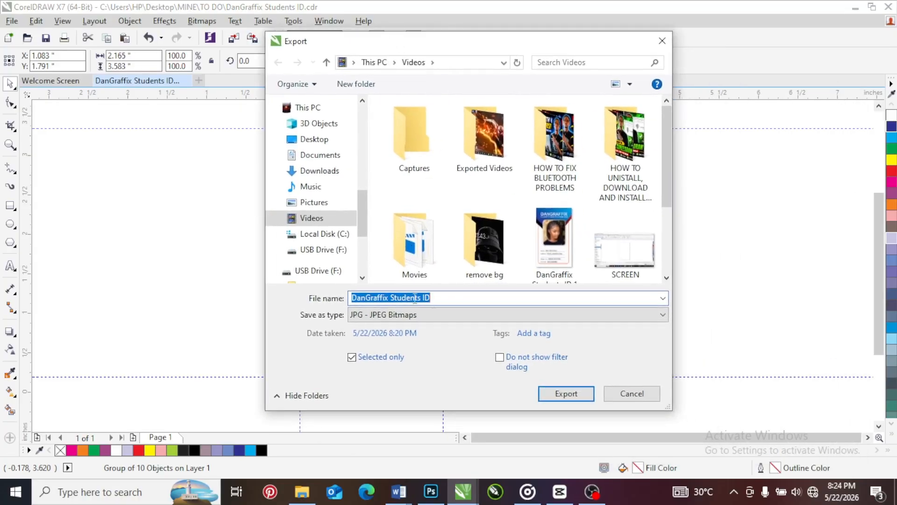
left_click(450, 299)
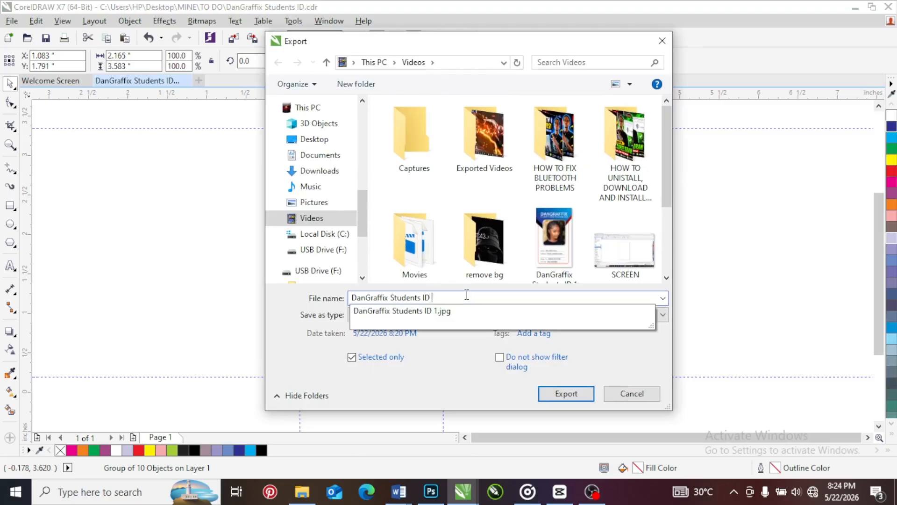
scroll(317, 187, "up", 5)
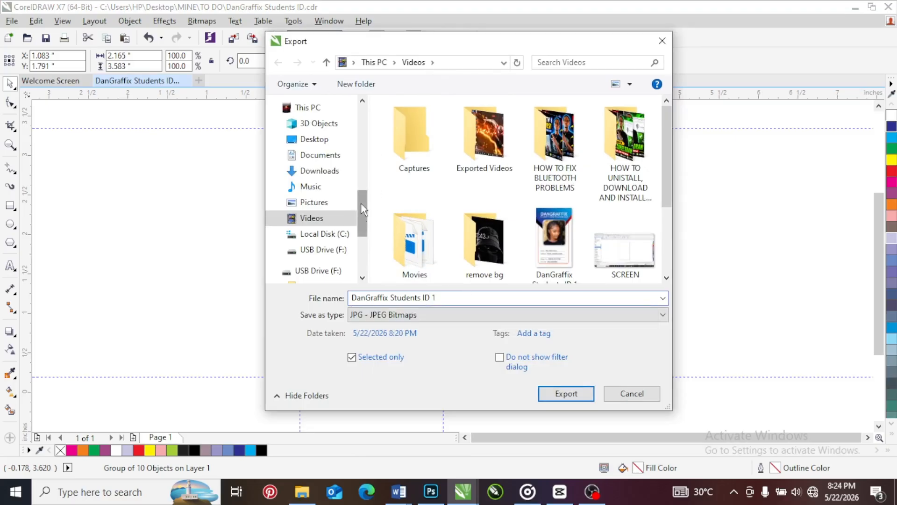
left_click(320, 242)
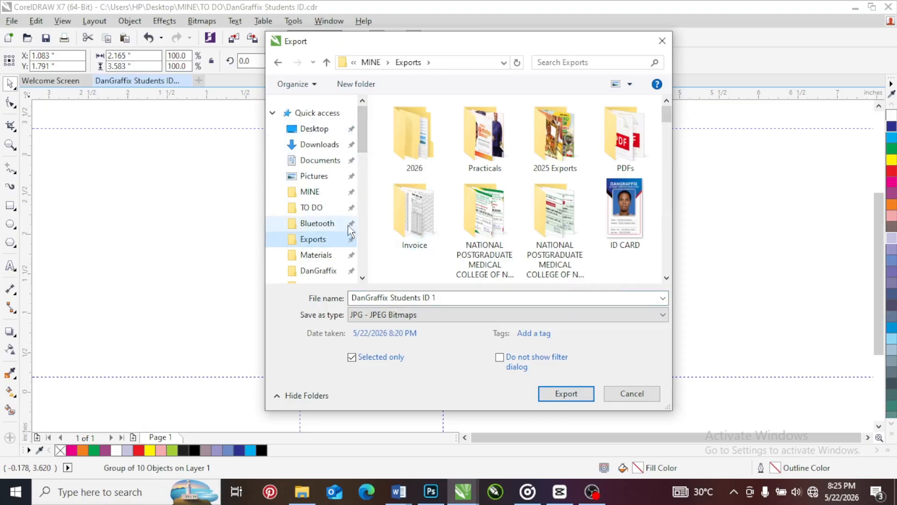
left_click(566, 394)
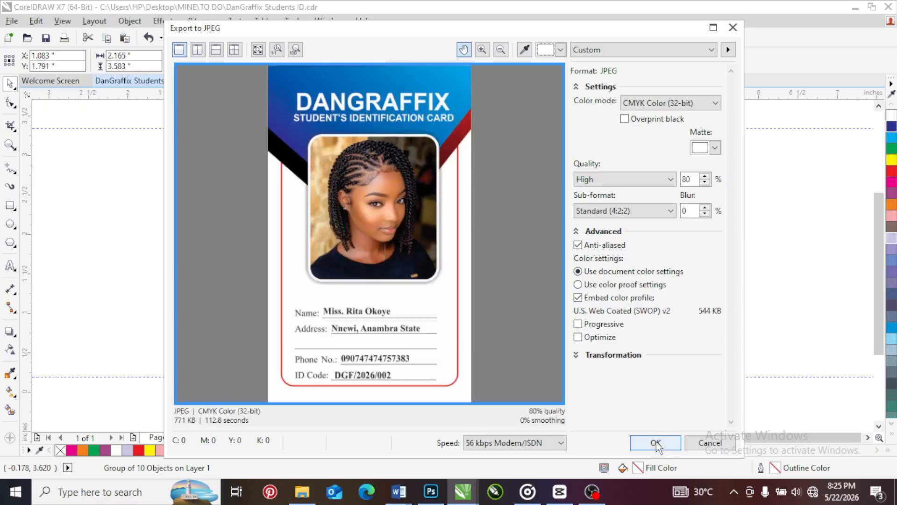
left_click(641, 444)
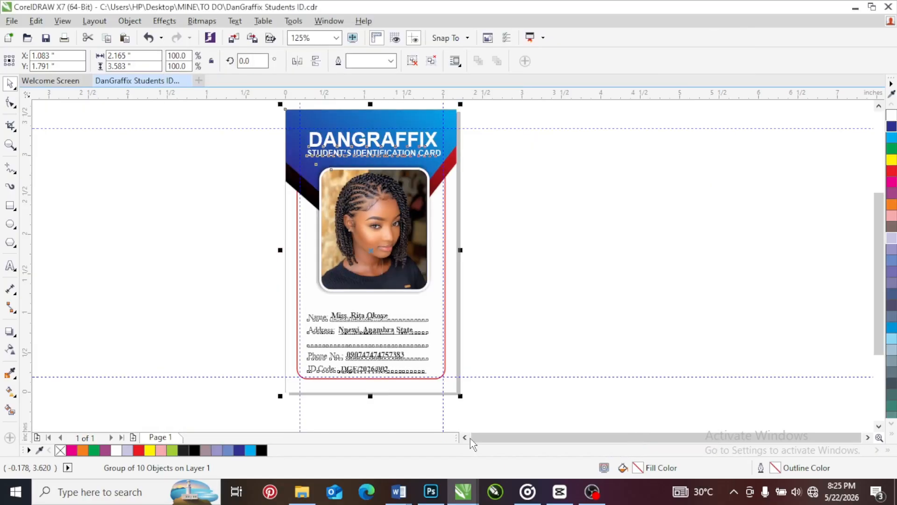
Check the exported JPG "DanGraffix Students ID 1" in the Exports folder in File Explorer and return to the ID card in CorelDRAW
left_click(302, 492)
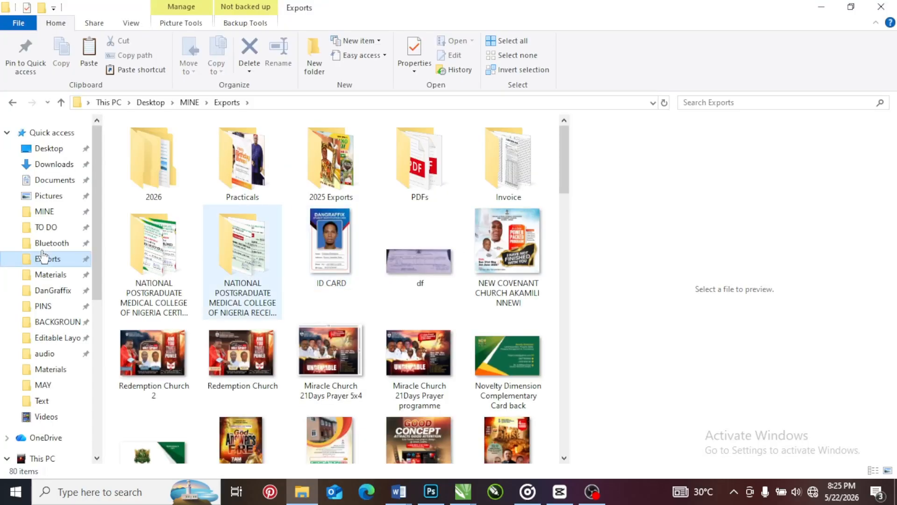
left_click(413, 237)
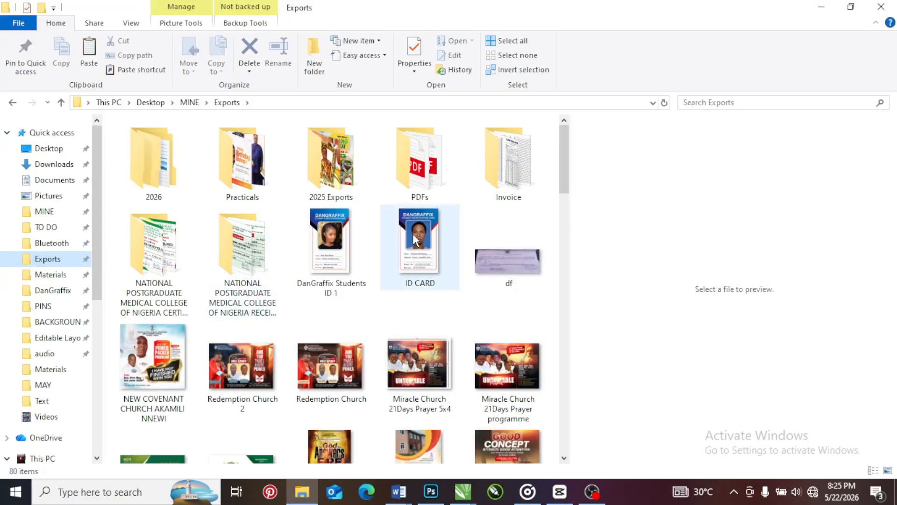
left_click(326, 229)
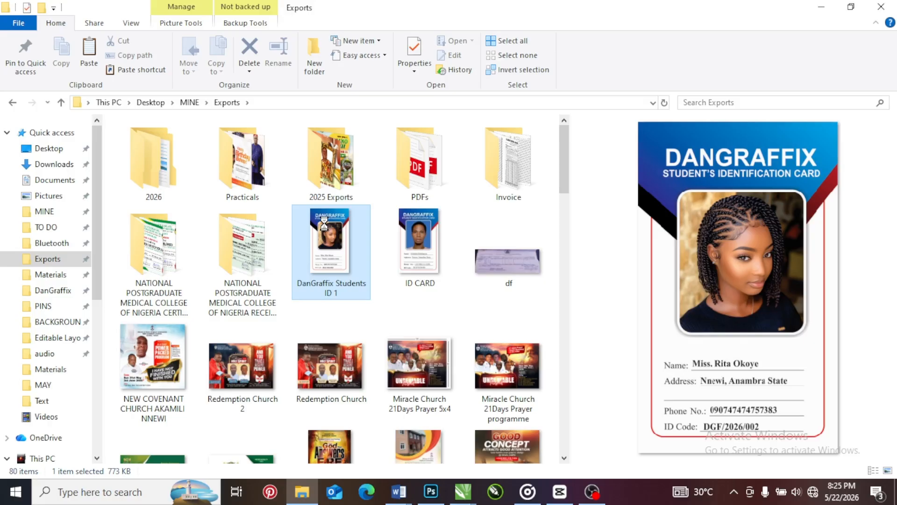
right_click(324, 225)
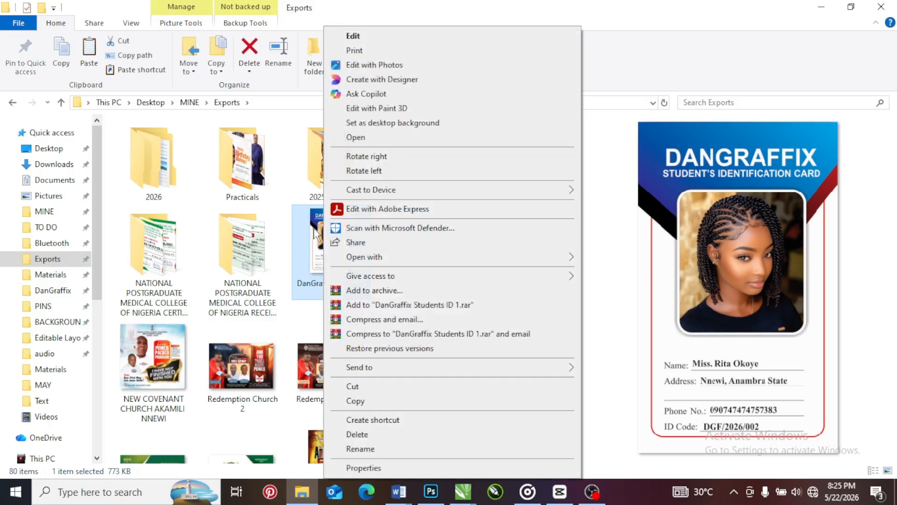
left_click(312, 230)
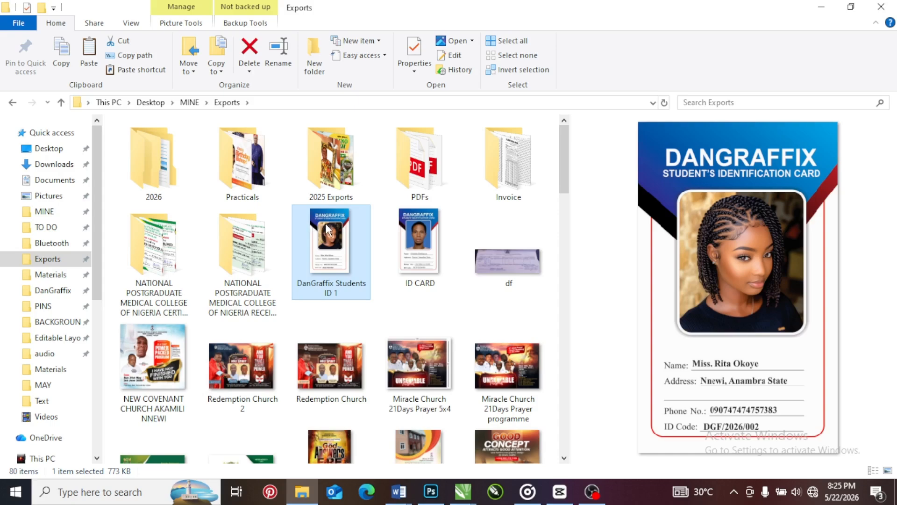
mouse_move(336, 232)
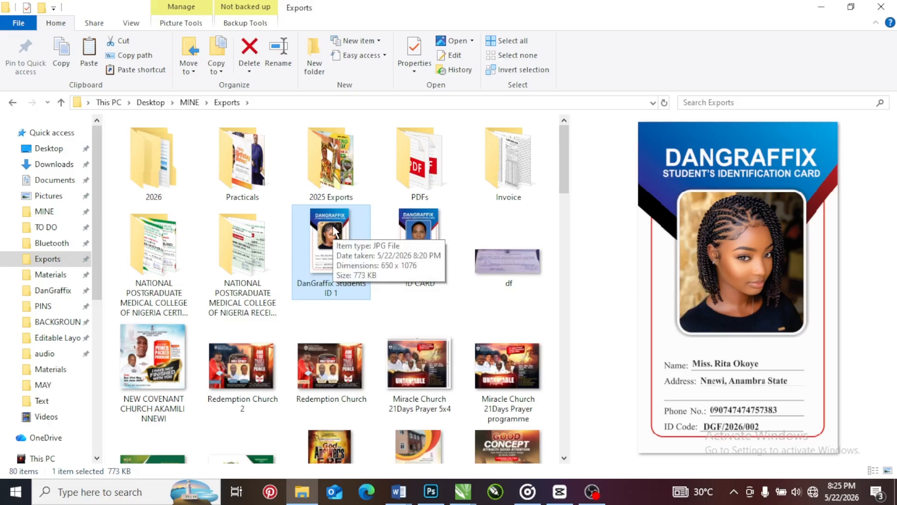
mouse_move(463, 492)
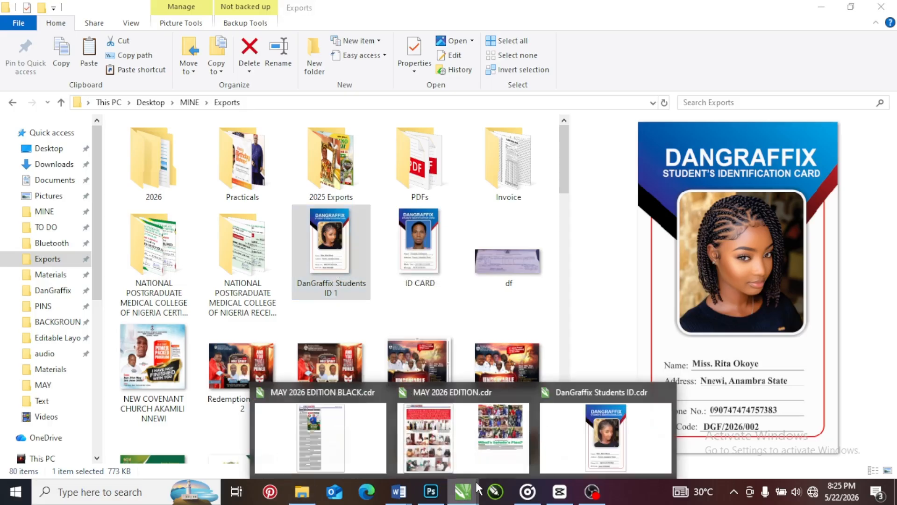
left_click(599, 452)
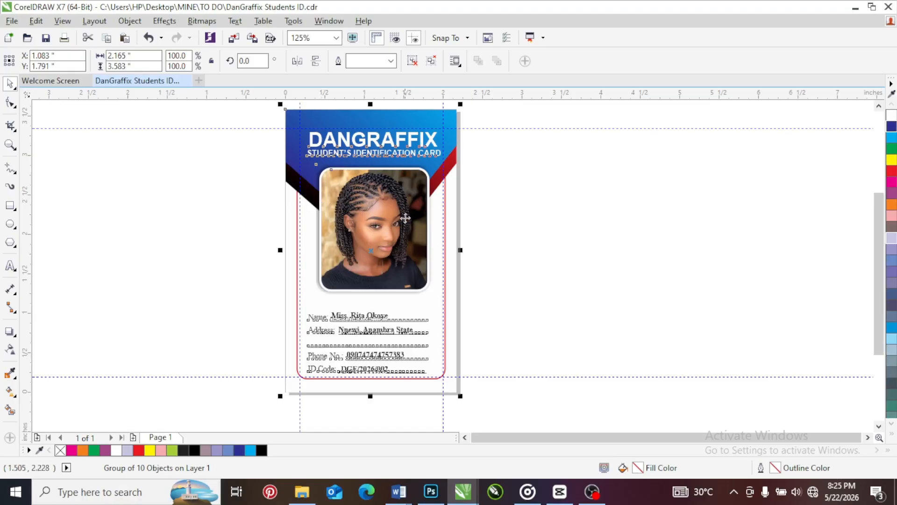
Duplicate Page 1 after itself, copying its layers and their contents
left_click(497, 198)
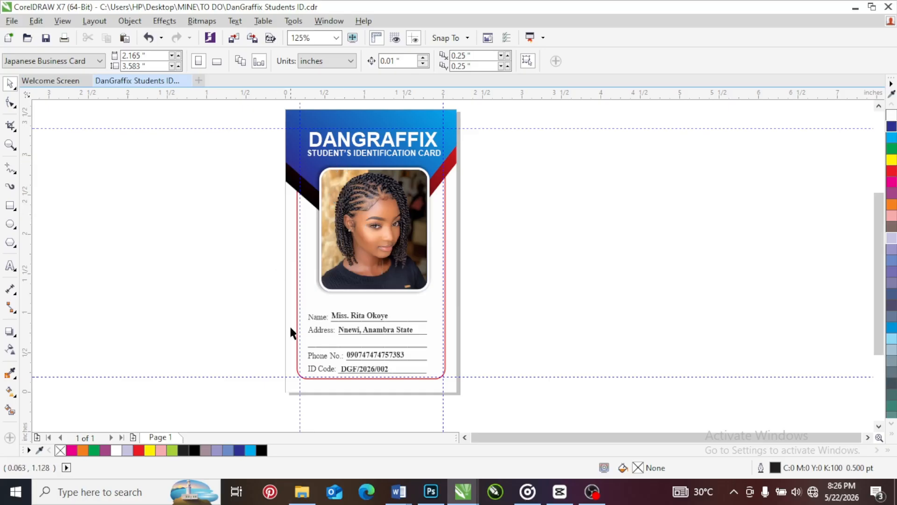
right_click(160, 441)
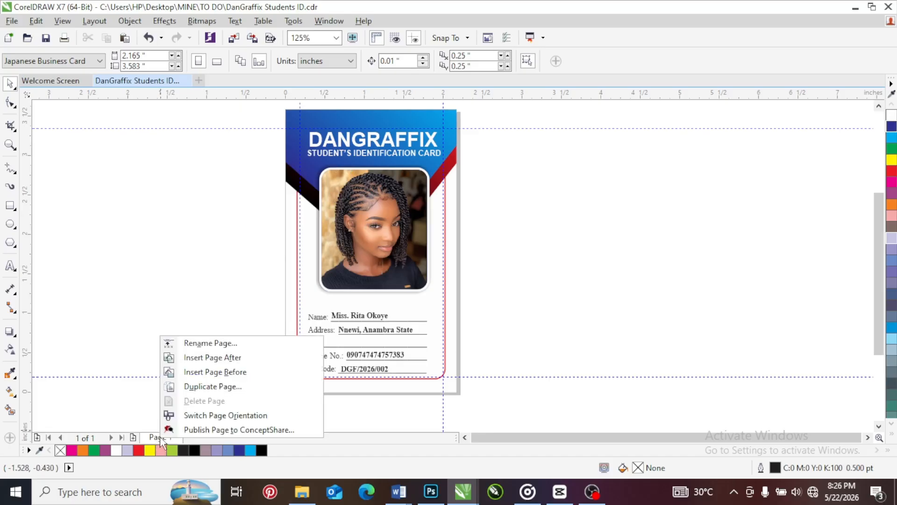
left_click(208, 389)
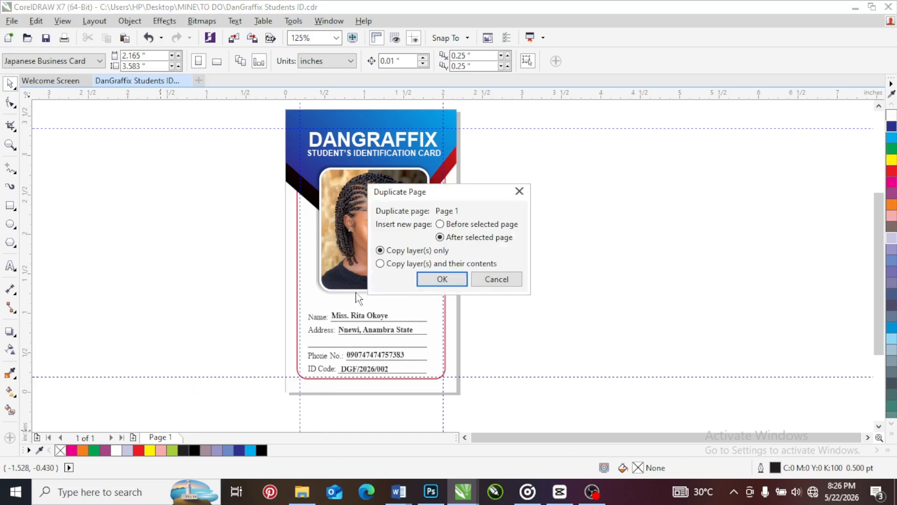
left_click(439, 277)
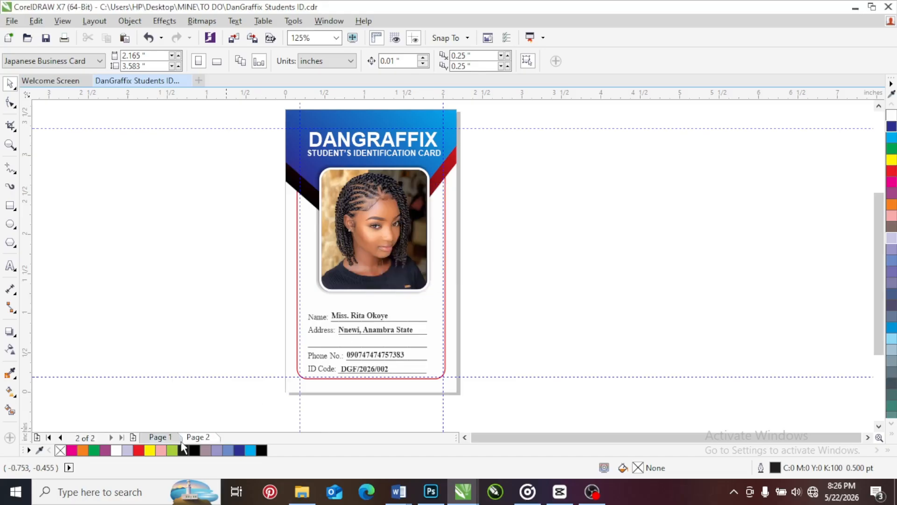
Ungroup the card on Page 2, then extract the portrait from its PowerClip frame and delete it
right_click(366, 212)
left_click(464, 204)
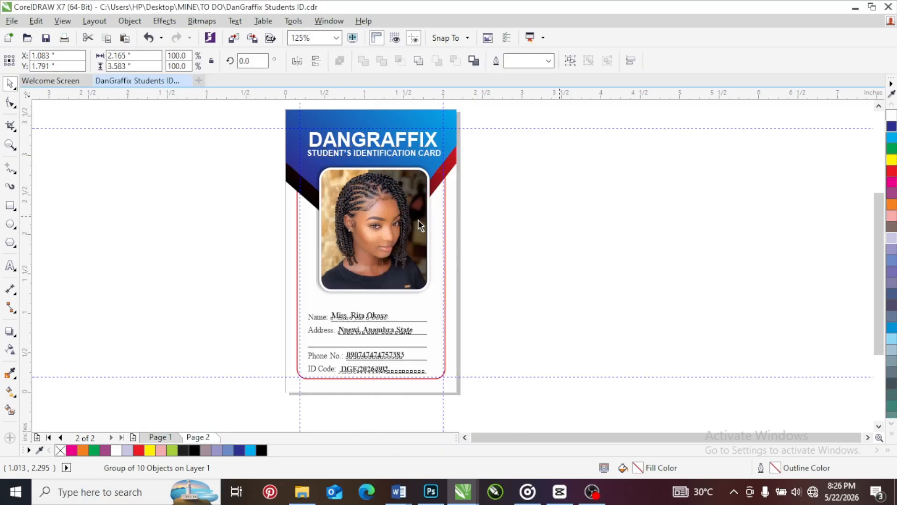
right_click(397, 216)
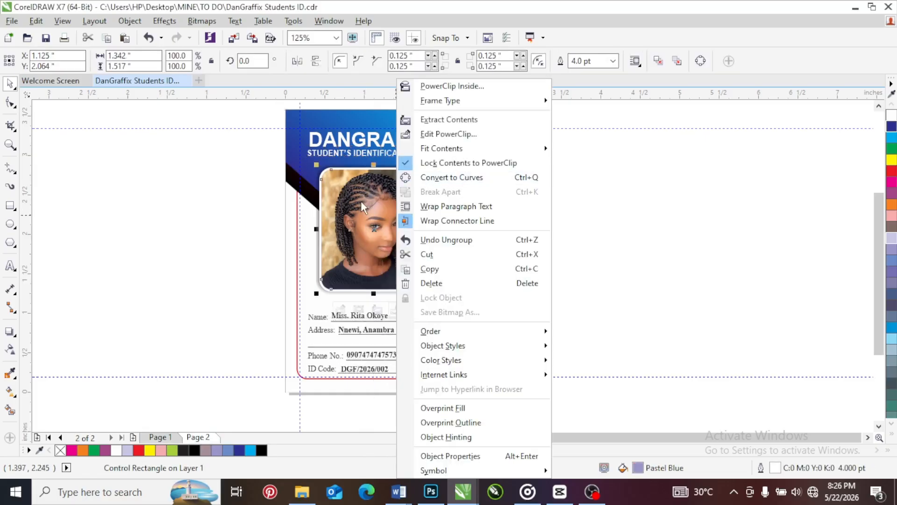
left_click(439, 120)
key("Delete")
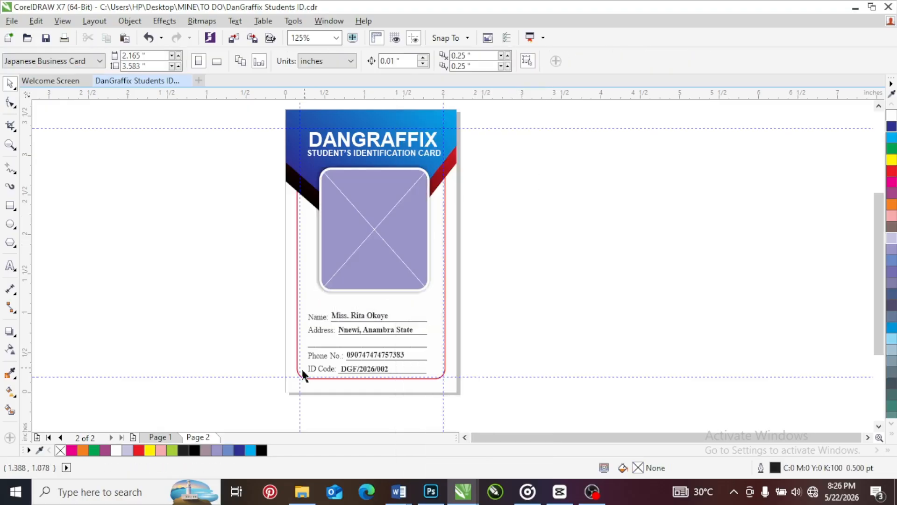
Switch to File Explorer and copy the portrait of the man on a blue background from the Bluetooth folder
left_click(314, 502)
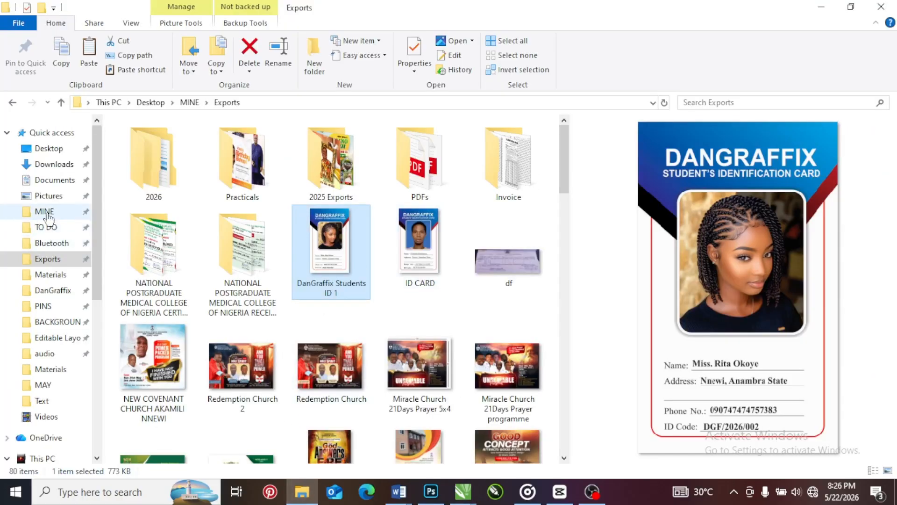
left_click(52, 243)
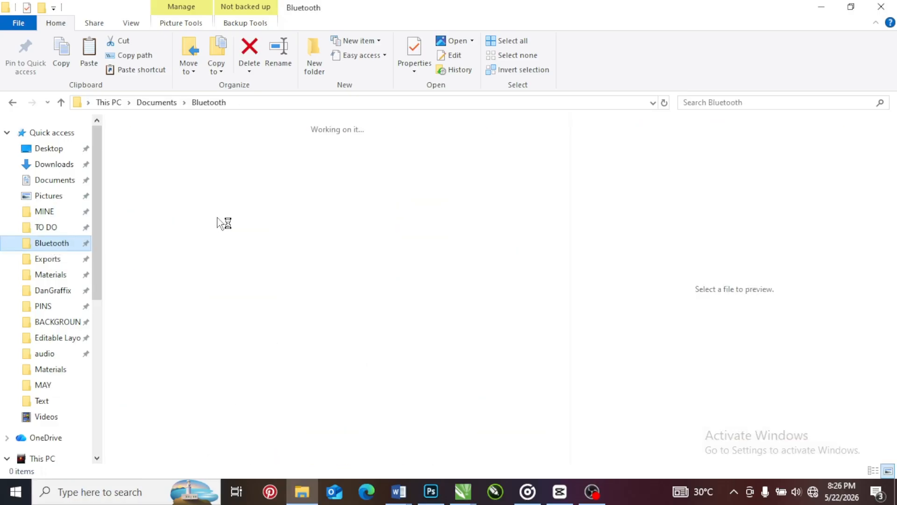
scroll(357, 318, "down", 3)
scroll(357, 310, "down", 5)
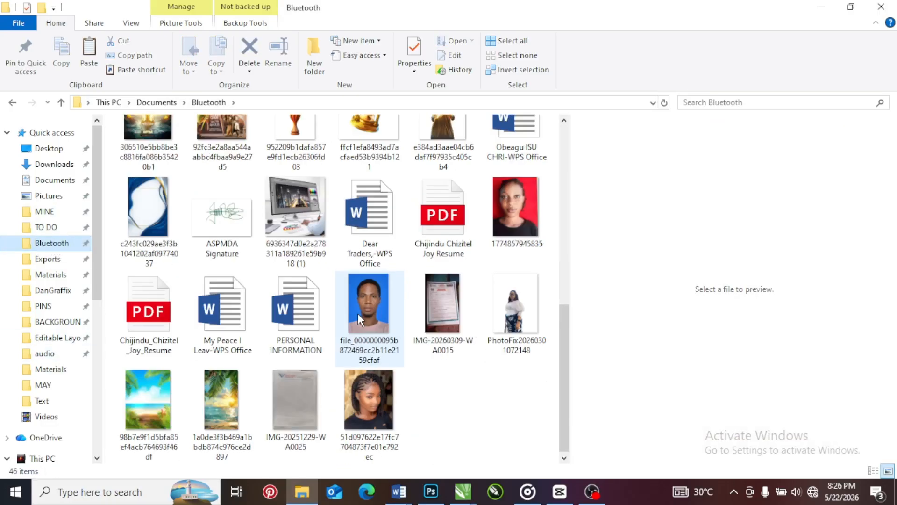
left_click(373, 295)
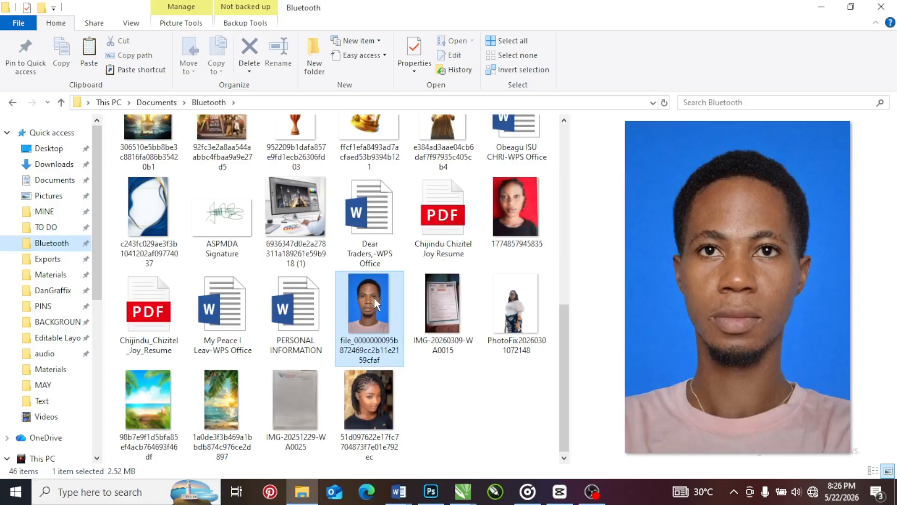
right_click(374, 297)
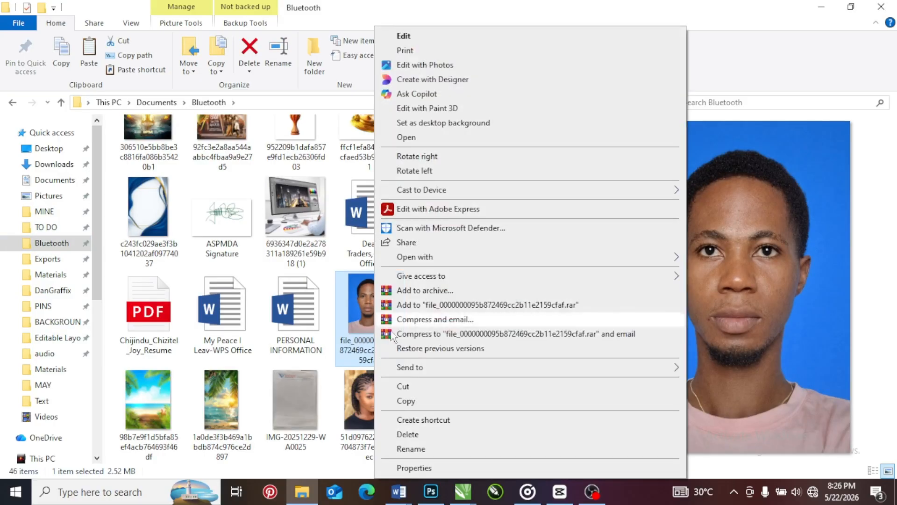
left_click(411, 400)
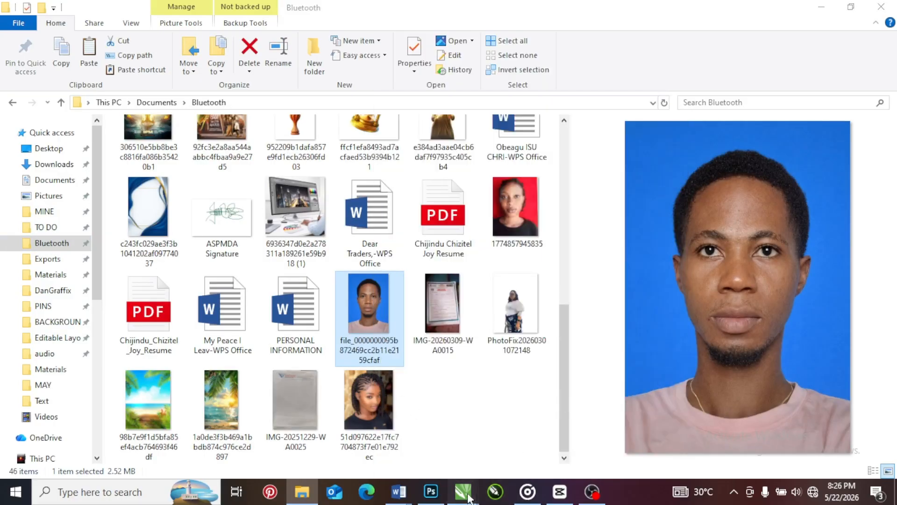
Paste the portrait onto Page 2 in CorelDRAW, scaled down to about 1.37 by 2.02 inches and placed beside the card
mouse_move(463, 491)
left_click(561, 451)
right_click(538, 205)
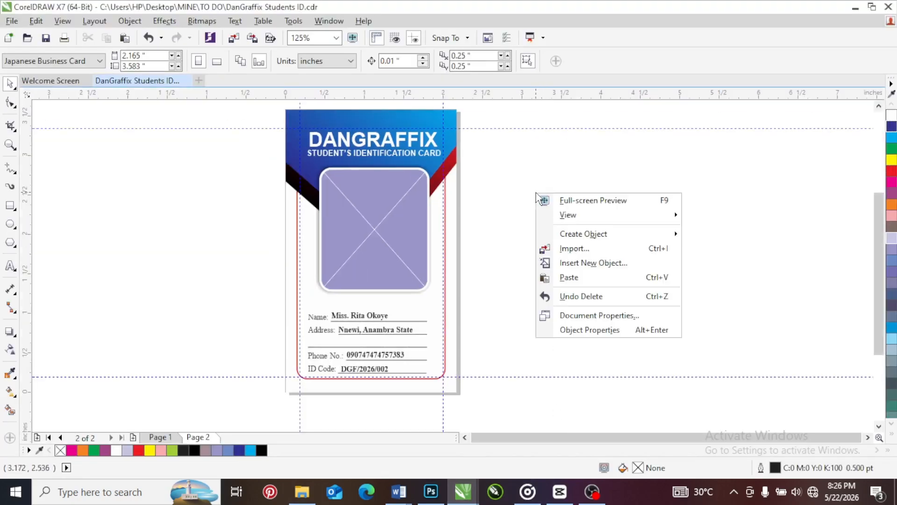
left_click(567, 277)
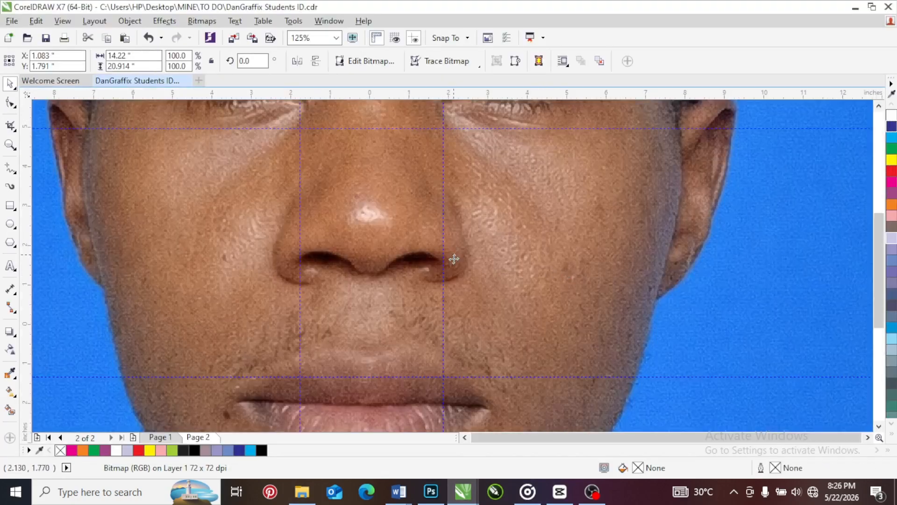
scroll(529, 272, "down", 5)
left_click_drag(517, 148, 463, 262)
scroll(458, 258, "up", 3)
left_click_drag(478, 194, 473, 225)
PowerClip the pasted portrait inside the card's rounded photo frame
right_click(474, 224)
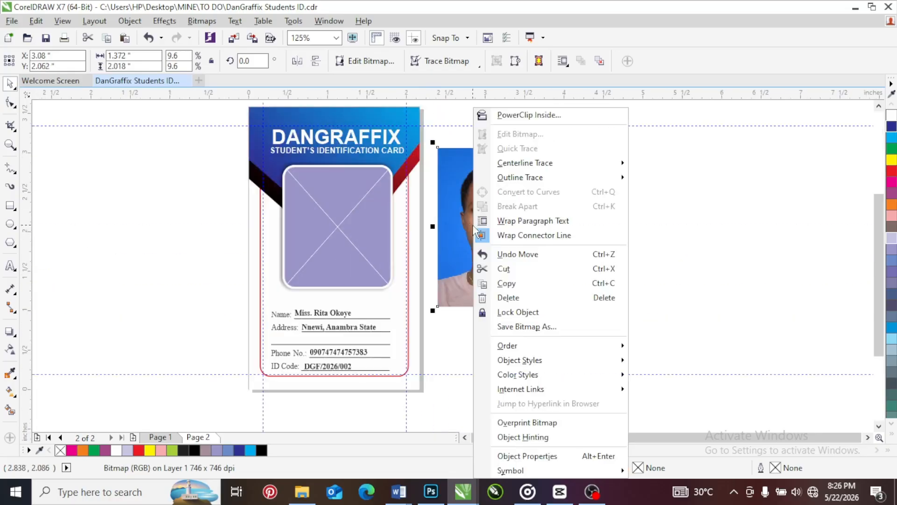
left_click(530, 115)
left_click(317, 221)
left_click(335, 216)
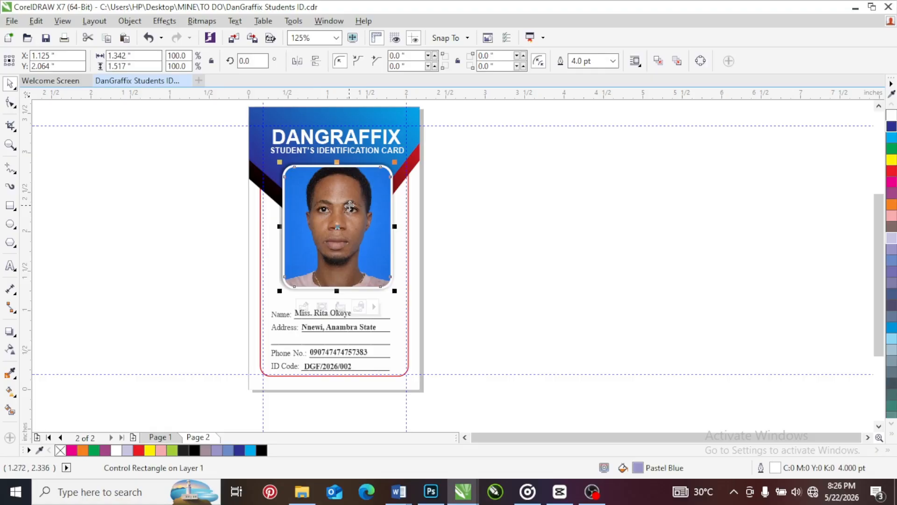
Edit the PowerClip contents, shrinking the portrait to about 1.25 by 1.84 inches and fitting the head and shoulders within the frame
right_click(350, 205)
left_click(560, 134)
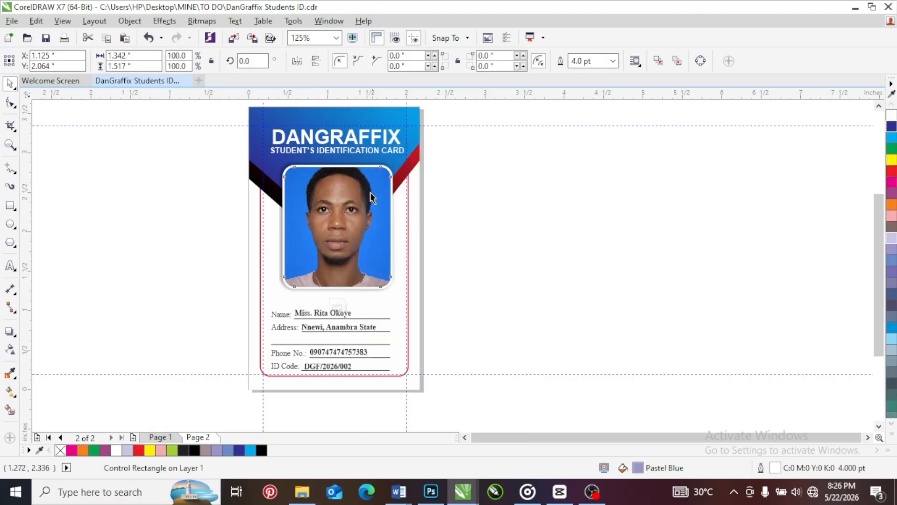
left_click(358, 216)
left_click_drag(392, 148, 372, 174)
left_click_drag(342, 214, 352, 215)
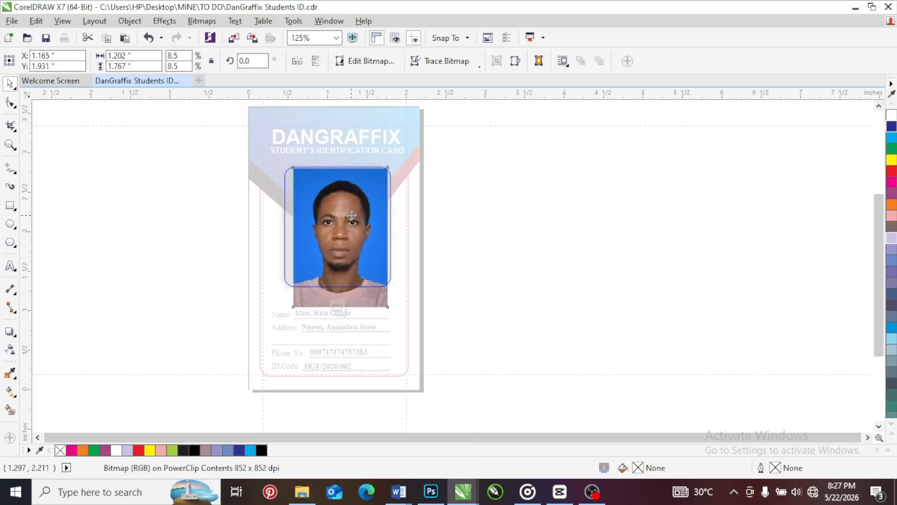
left_click_drag(387, 307, 399, 316)
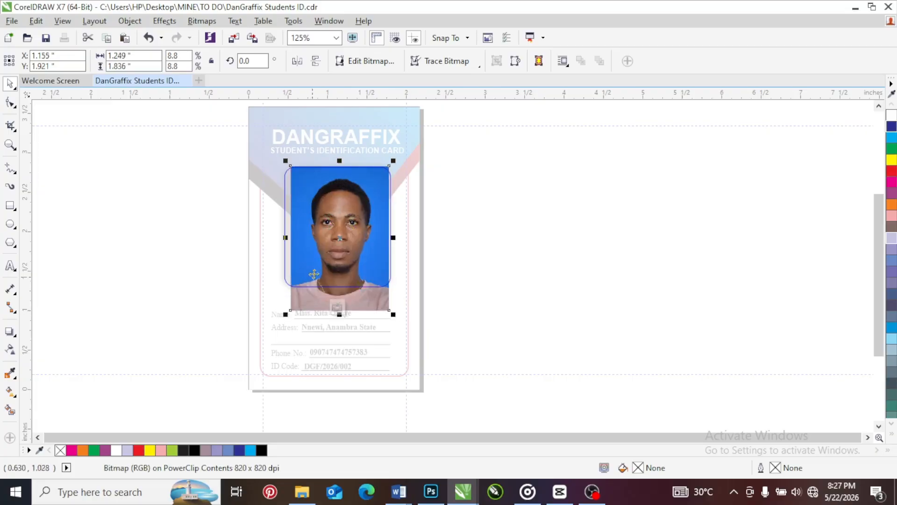
left_click_drag(326, 236, 325, 232)
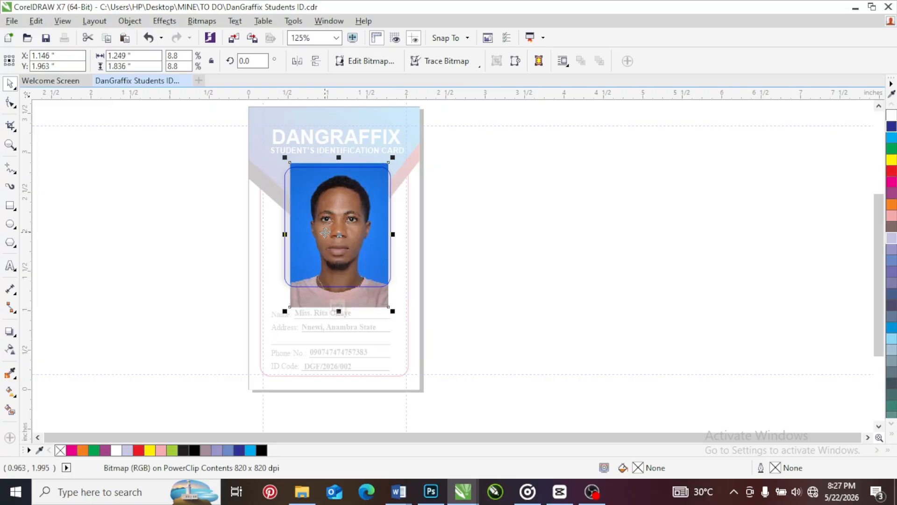
left_click(338, 309)
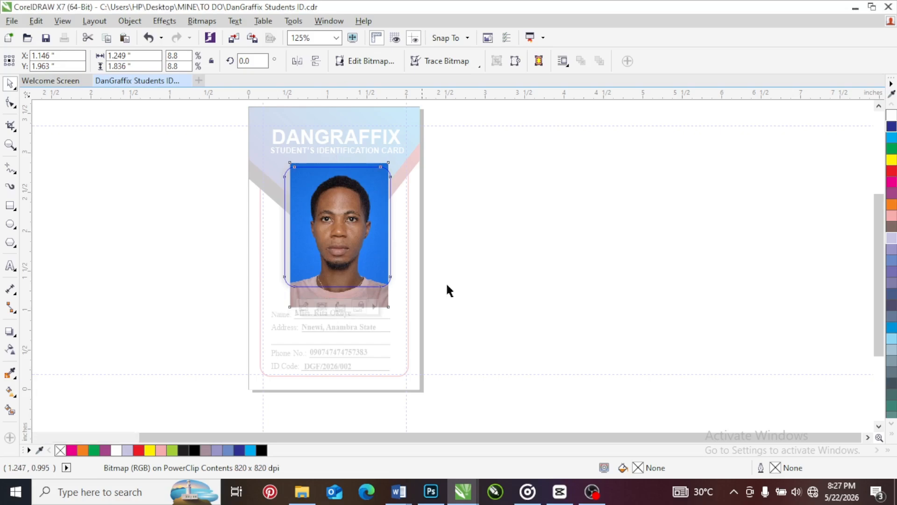
Fill the rounded photo frame with blue sampled from the portrait's background, C85 M59 Y0 K0, using the Color Eyedropper
scroll(290, 182, "up", 2)
scroll(290, 182, "up", 3)
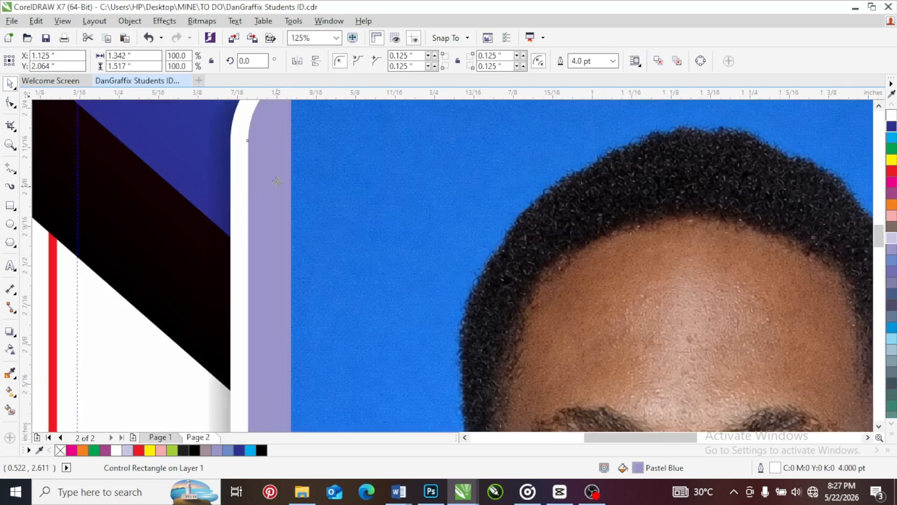
scroll(296, 161, "down", 2)
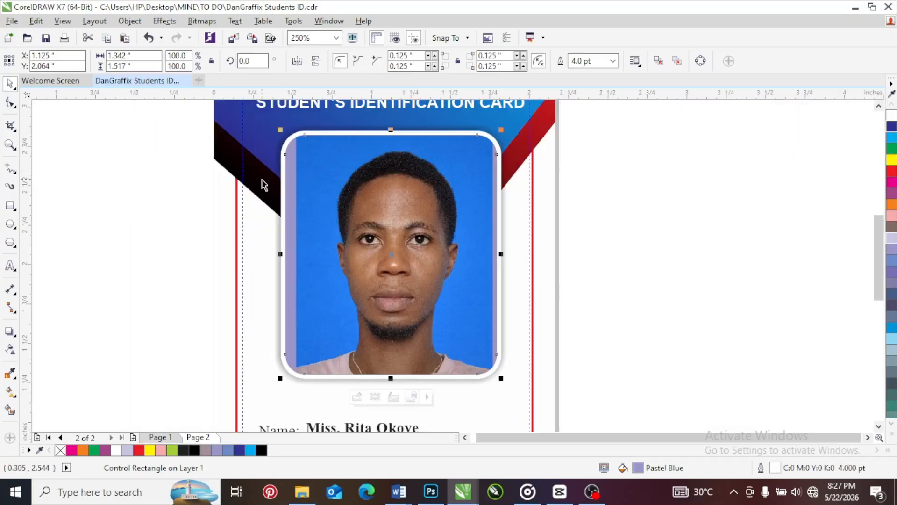
left_click(10, 374)
left_click(322, 155)
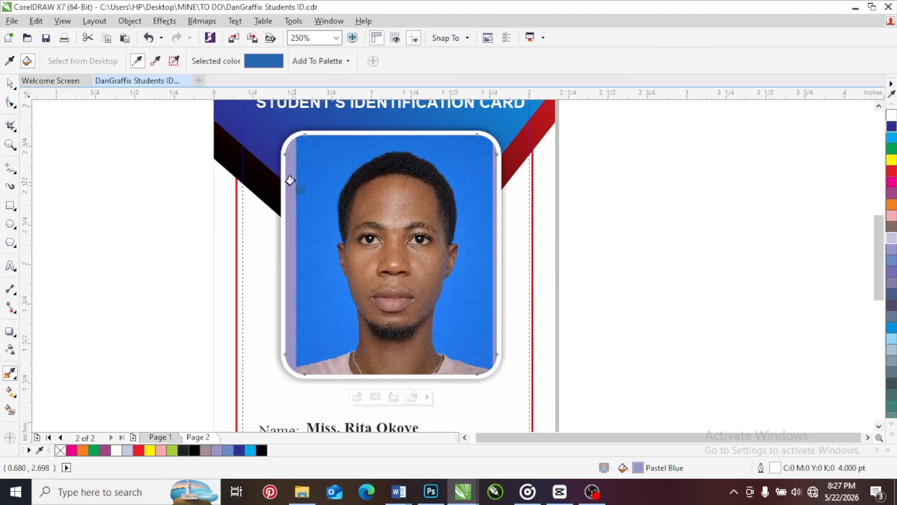
left_click(291, 180)
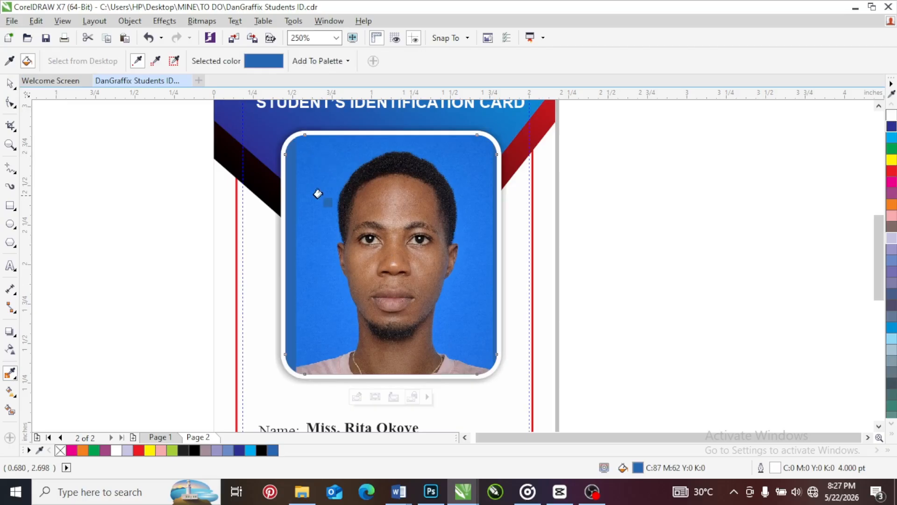
left_click(308, 178)
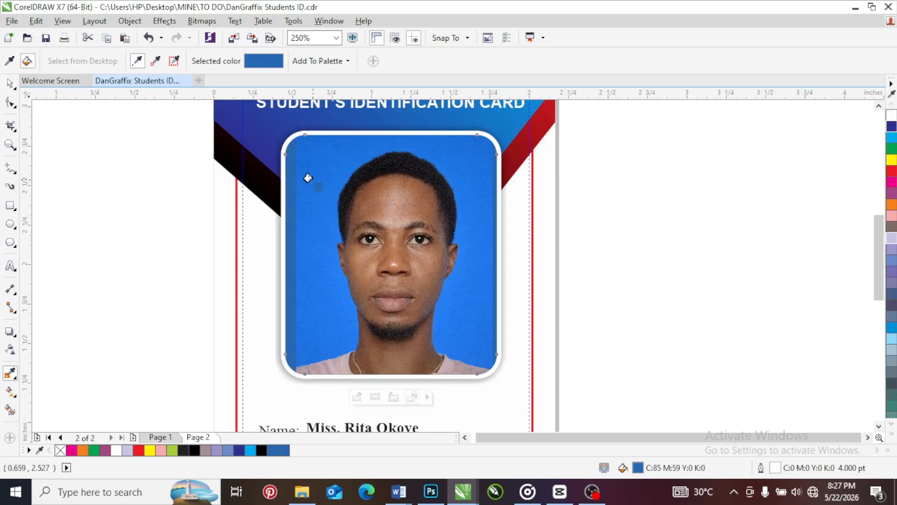
Try enlarging the portrait inside the photo frame to about 1.33 by 1.96 inches and repositioning it to cover the side gaps
left_click(10, 83)
left_click(461, 205)
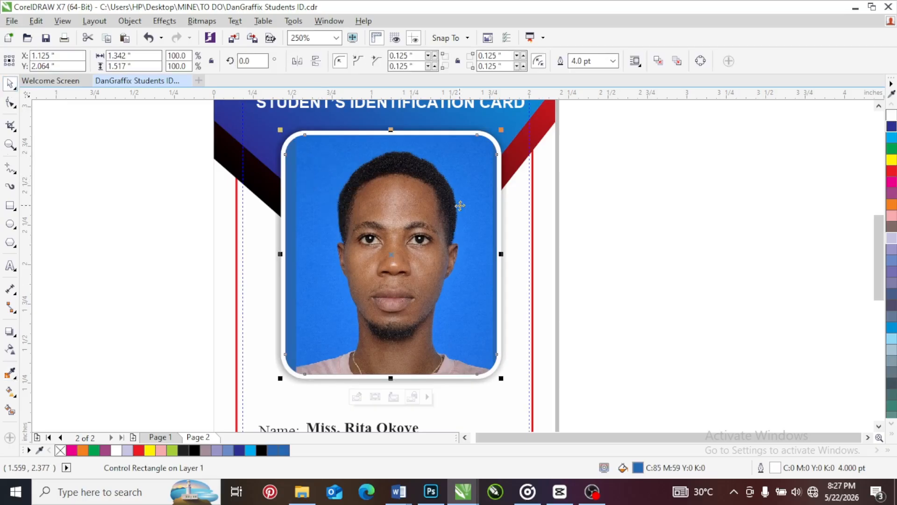
key("alt")
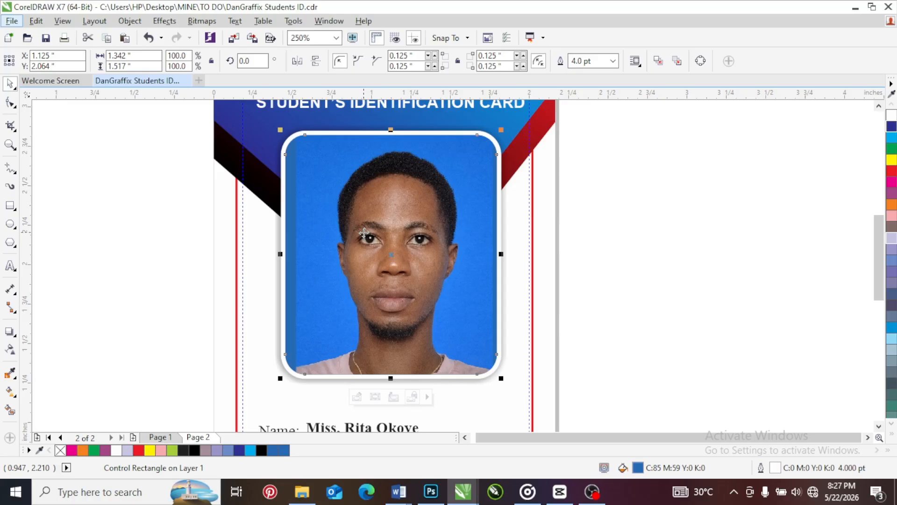
key("alt")
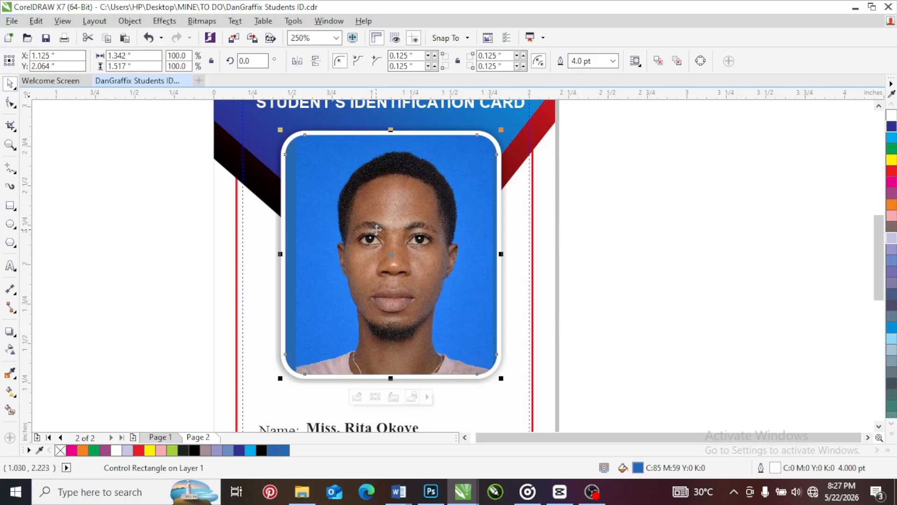
left_click(372, 231, "ctrl")
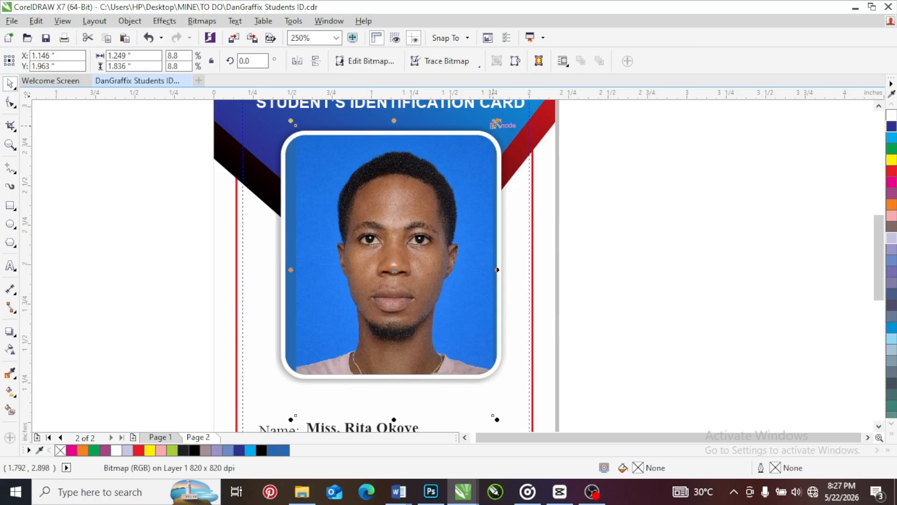
left_click_drag(497, 121, 502, 112)
left_click_drag(429, 186, 426, 186)
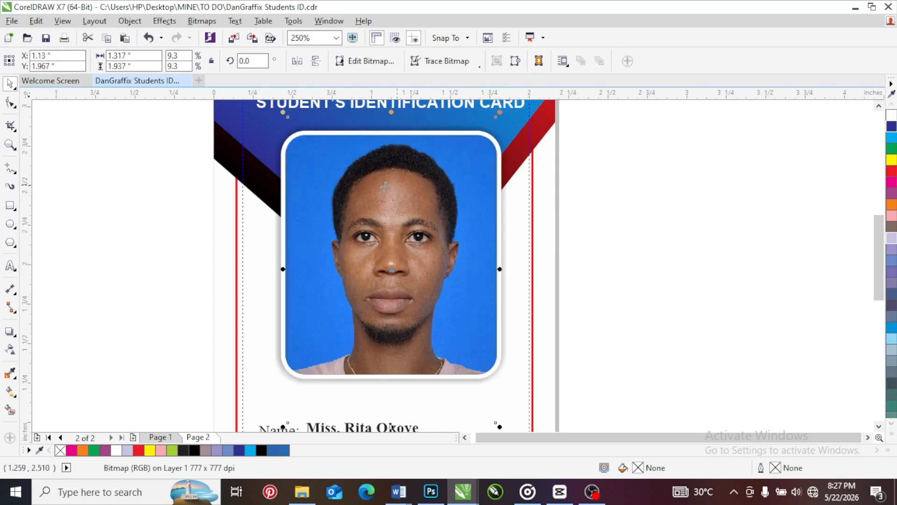
scroll(375, 266, "down", 1)
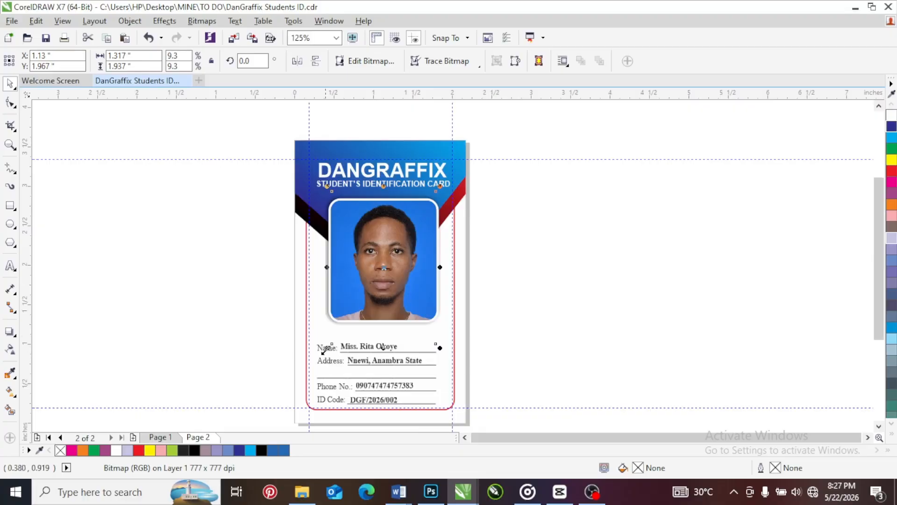
left_click_drag(325, 349, 324, 351)
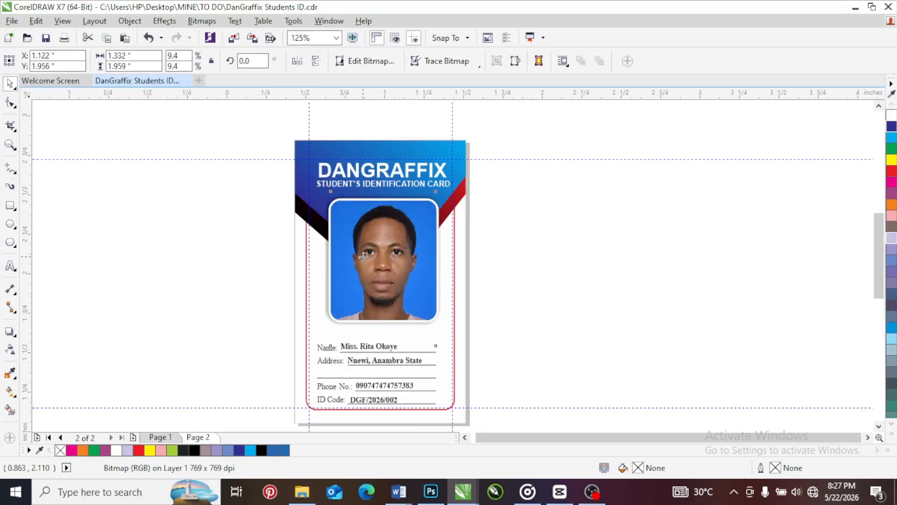
Undo the portrait's recent resizing and repositioning inside the photo frame, and clear the selection
scroll(363, 256, "up", 1)
key("ctrl+z")
key("ctrl+z")
key("ctrl+z")
key("ctrl+z")
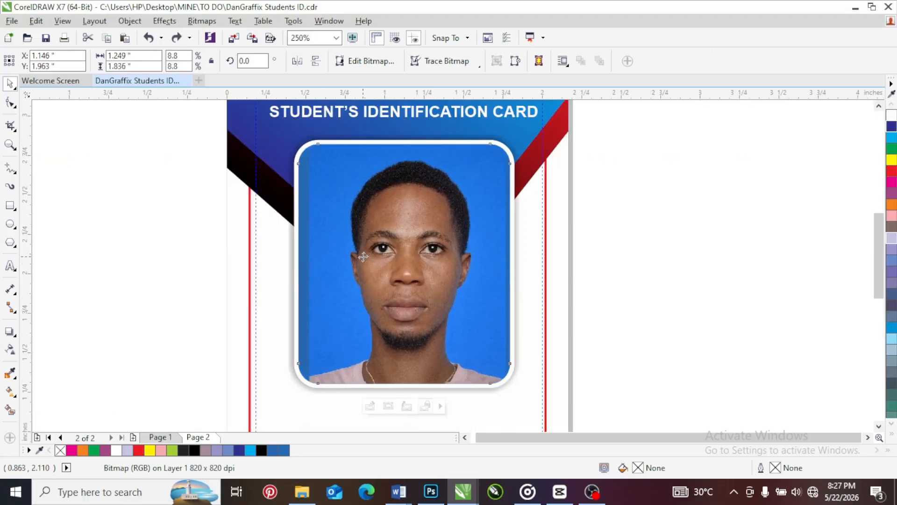
left_click(607, 267)
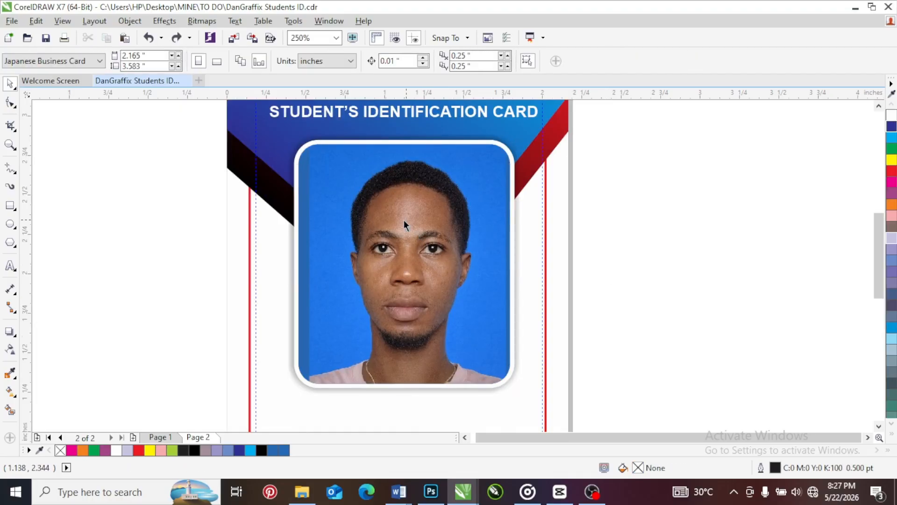
Inspect the photo frame's side strip and ready the Color Eyedropper over the portrait's blue background for resampling
scroll(304, 187, "up", 2)
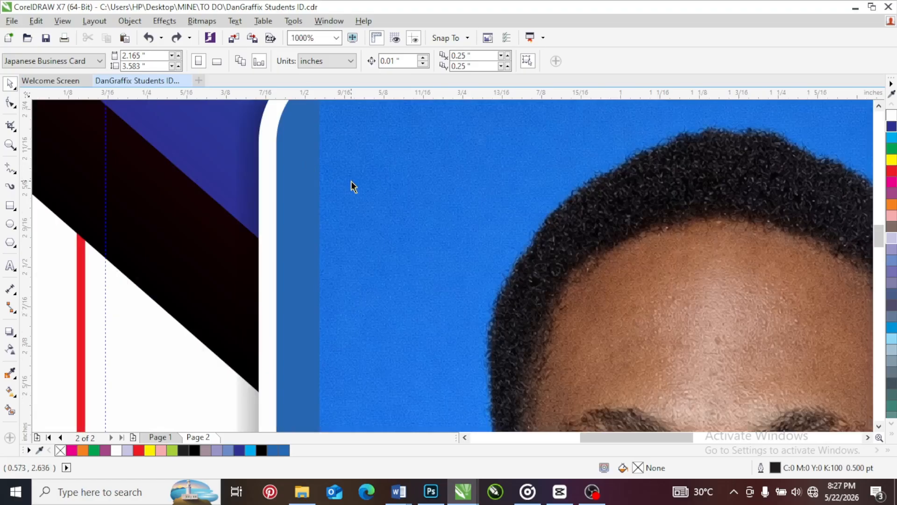
scroll(319, 184, "down", 2)
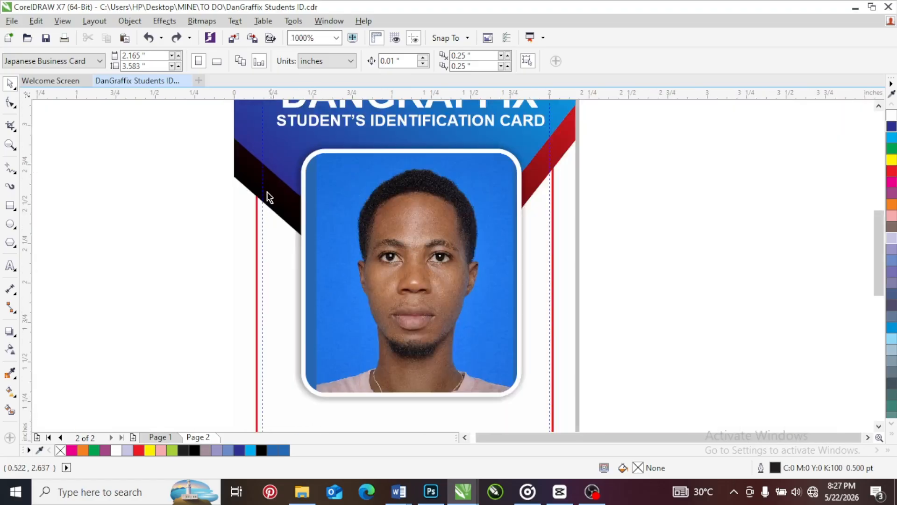
left_click(10, 373)
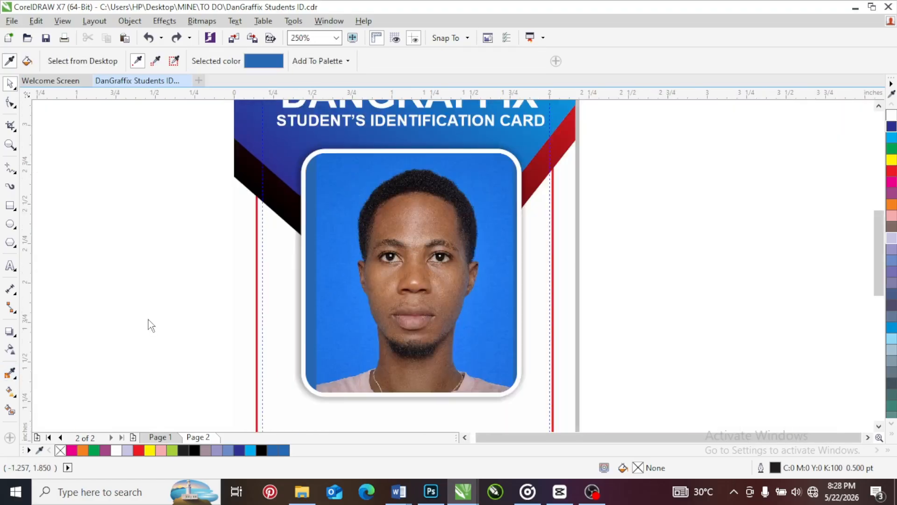
scroll(346, 161, "up", 1)
scroll(368, 192, "up", 1)
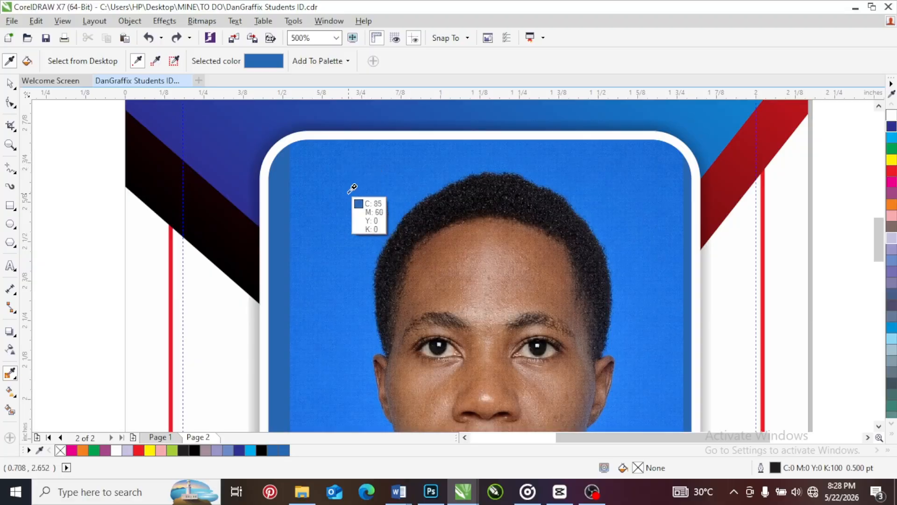
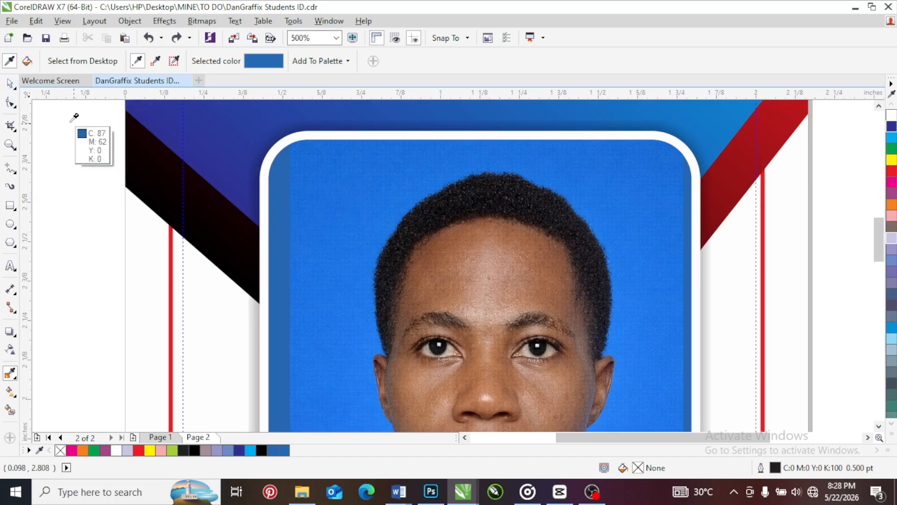
Open the contents of the portrait's PowerClip frame on page 2 for editing
left_click(10, 83)
scroll(338, 192, "down", 2)
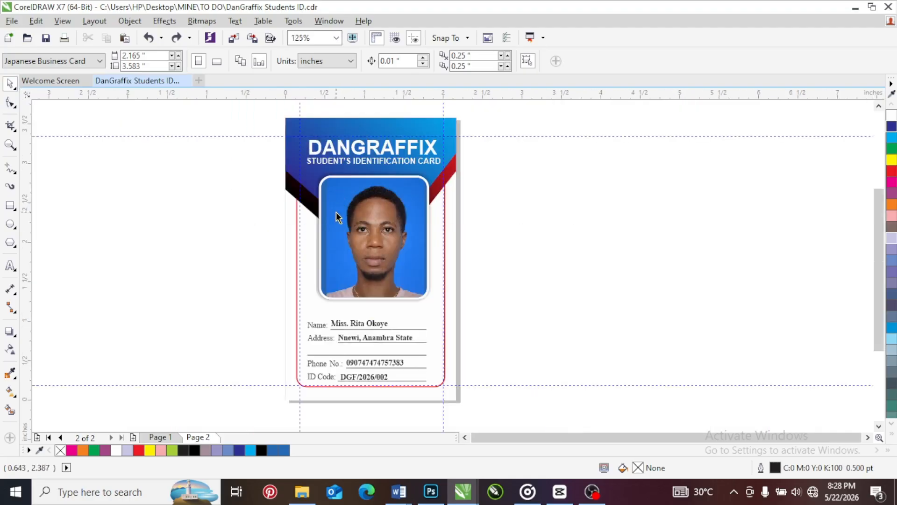
right_click(336, 212)
left_click(367, 137)
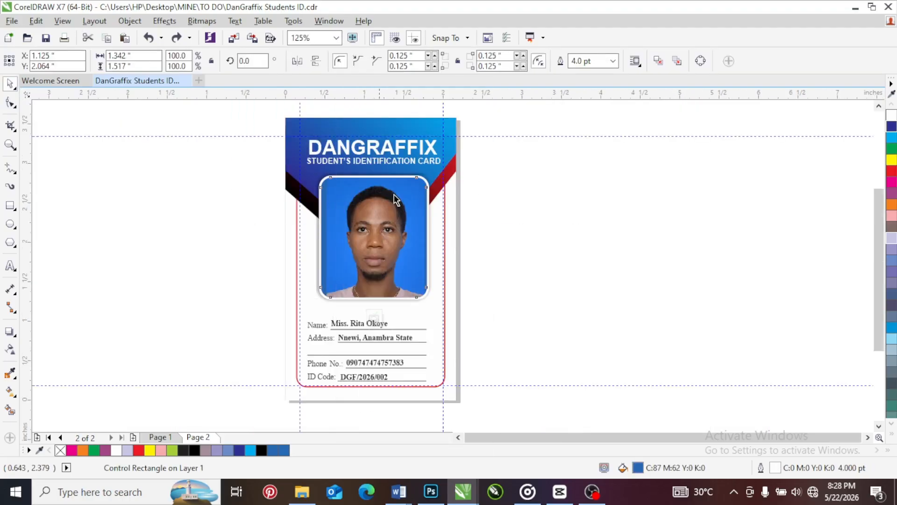
scroll(366, 253, "up", 1)
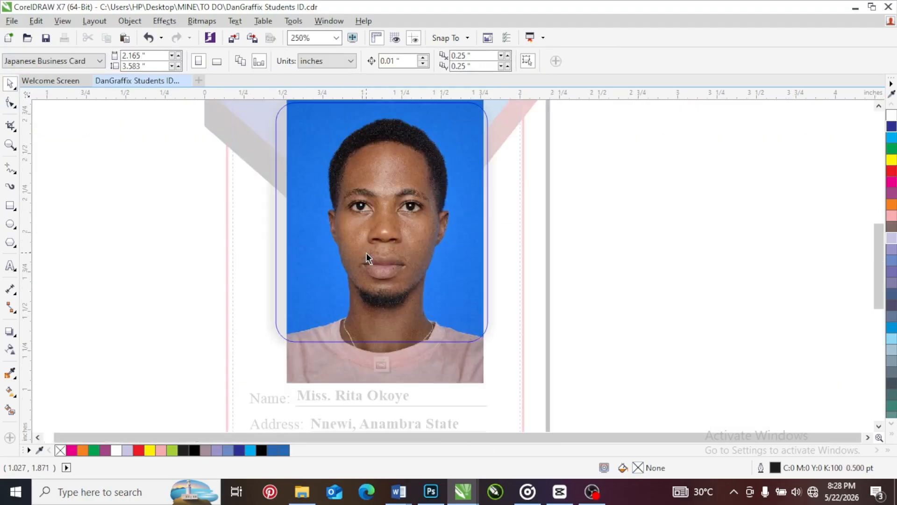
left_click_drag(881, 260, 881, 246)
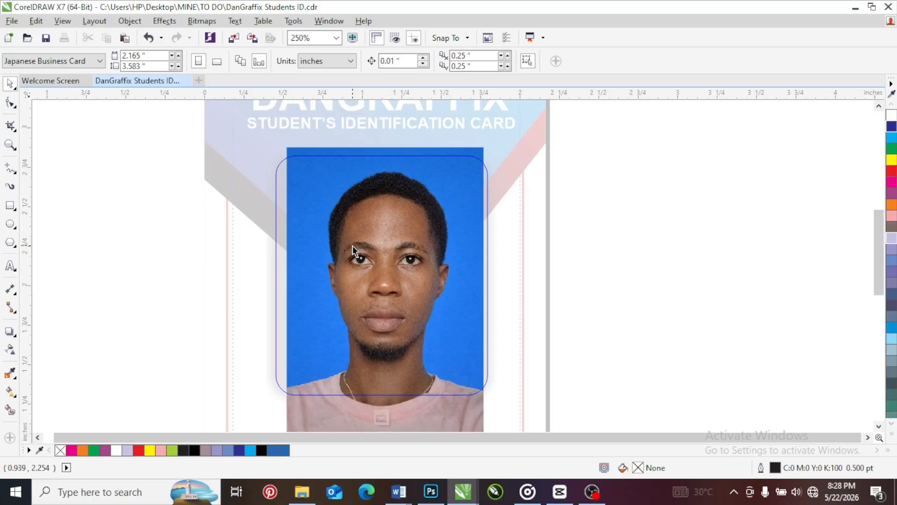
Duplicate the portrait beside the original and crop the copy to a plain blue background strip about 0.22 by 1.39 inches
left_click_drag(353, 245, 601, 261)
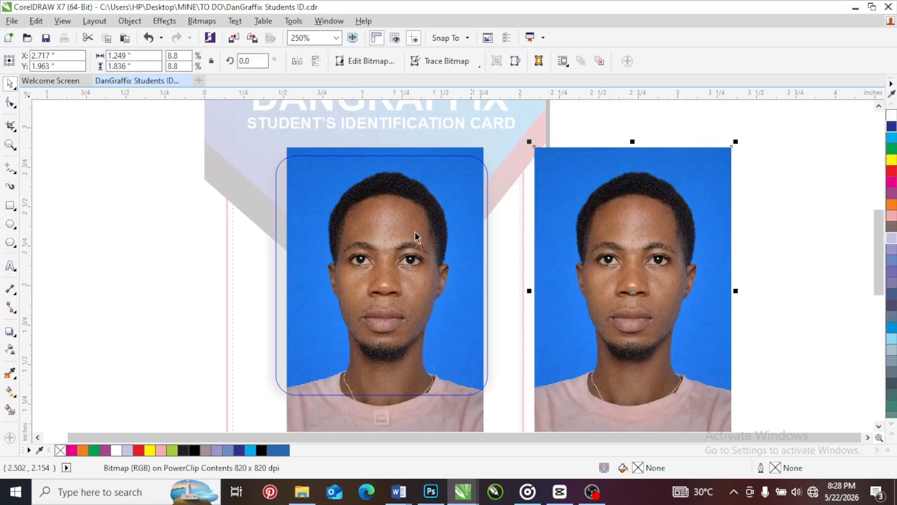
left_click(10, 125)
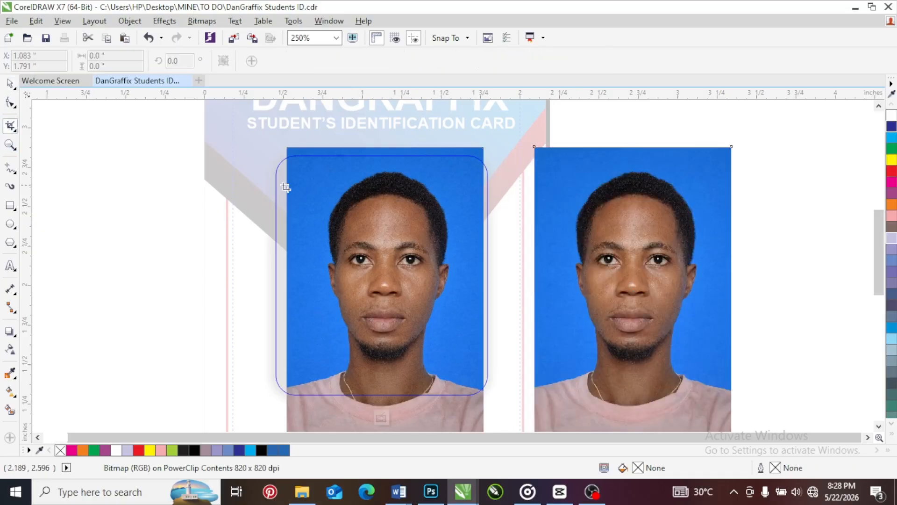
left_click(11, 125)
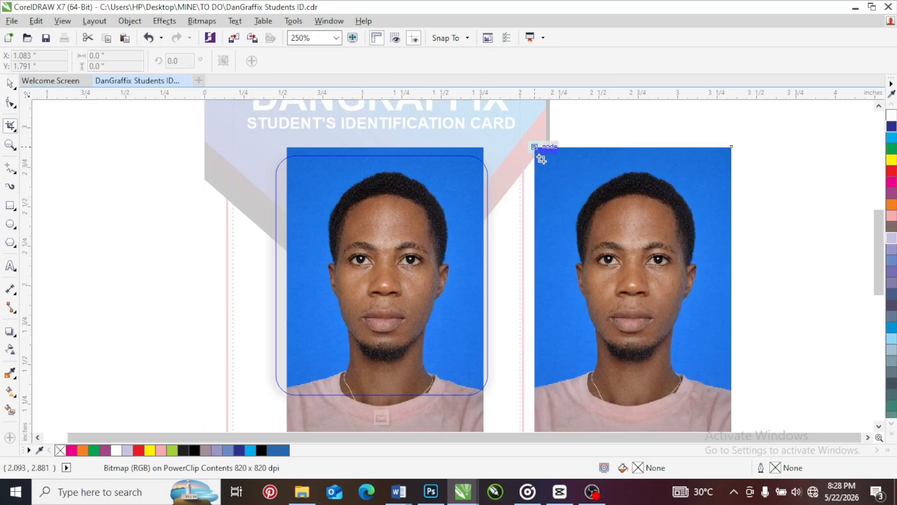
left_click_drag(536, 148, 570, 366)
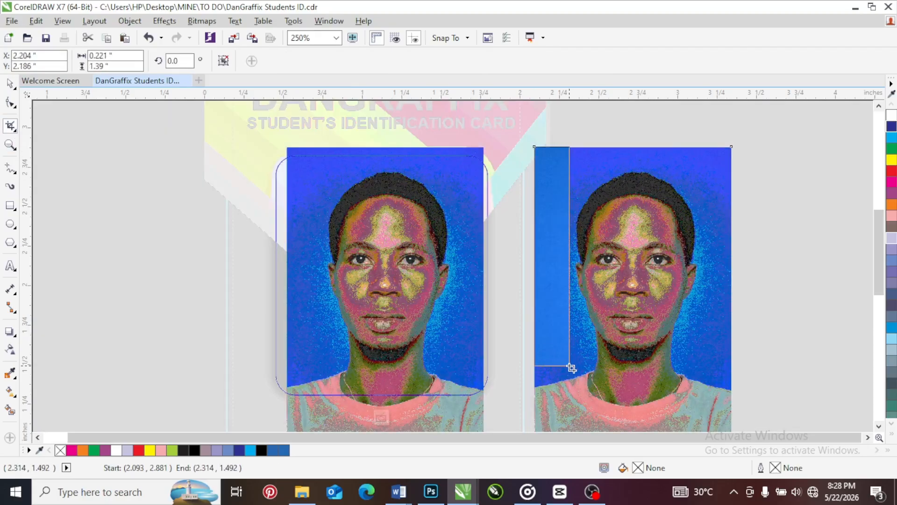
double_click(559, 319)
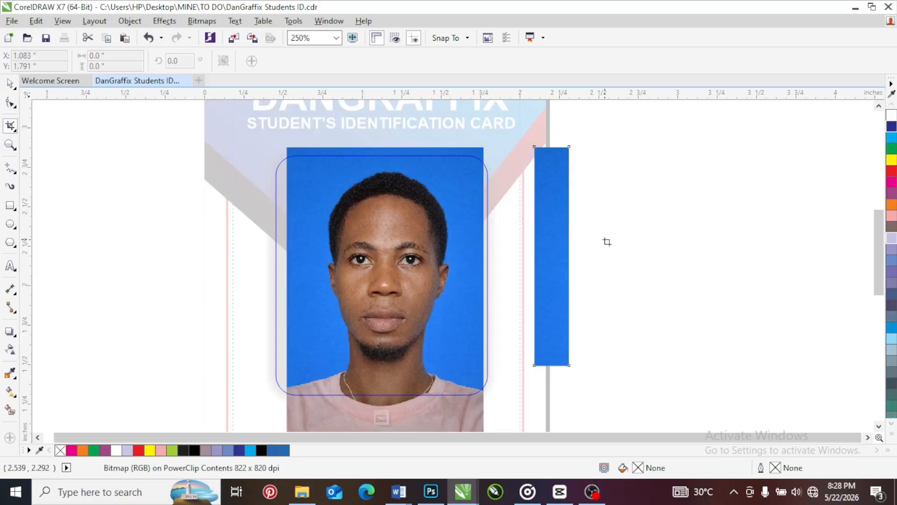
Move the blue strip over the portrait's left edge and order it behind the portrait
left_click(10, 85)
left_click_drag(553, 201, 280, 182)
right_click(280, 183)
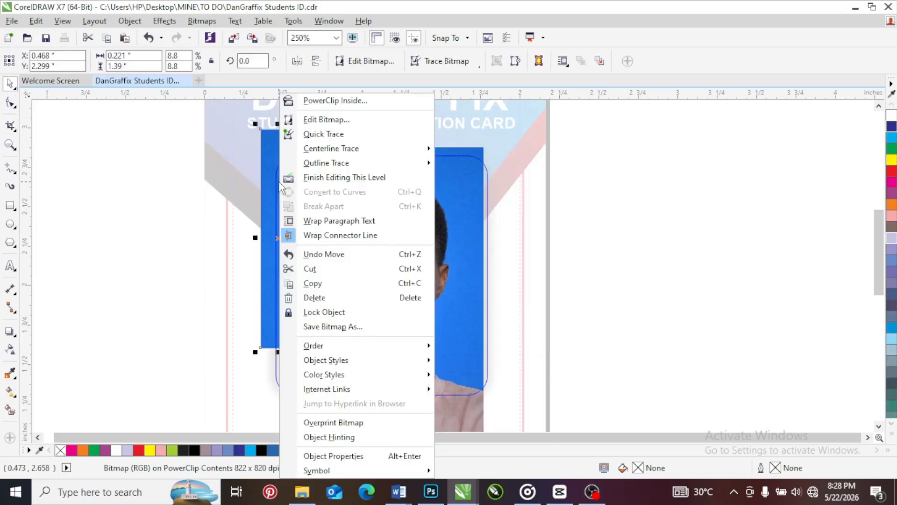
mouse_move(423, 348)
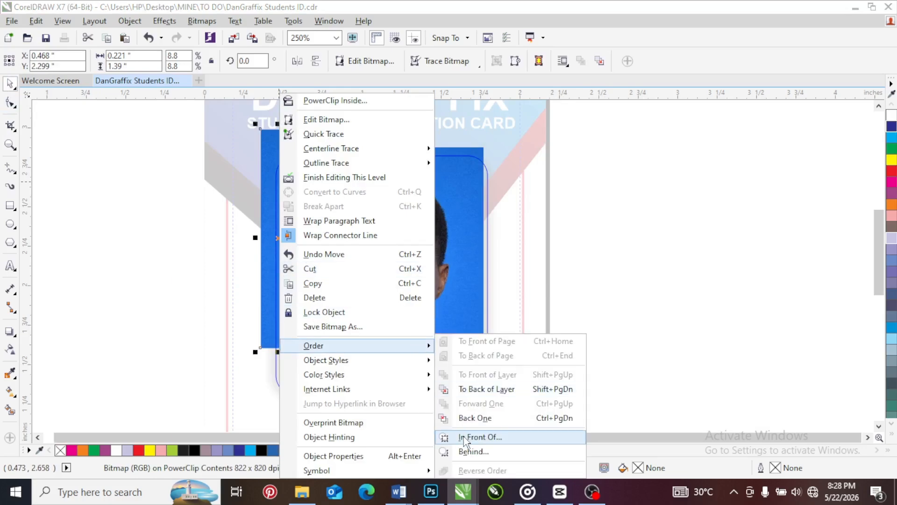
left_click(474, 451)
left_click(350, 267)
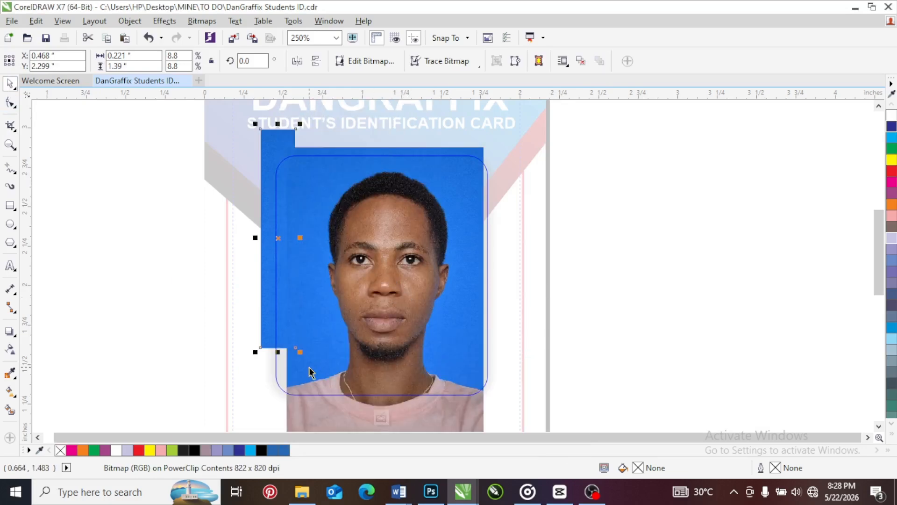
Stretch the blue strip to about 1.5 by 1.69 inches to fill the frame's background, and finish editing the PowerClip
left_click_drag(300, 351, 307, 398)
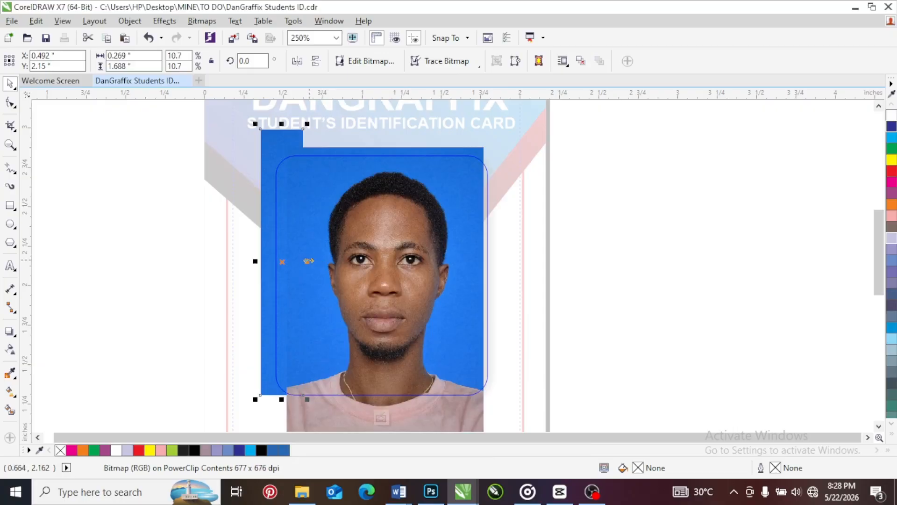
left_click_drag(307, 262, 508, 267)
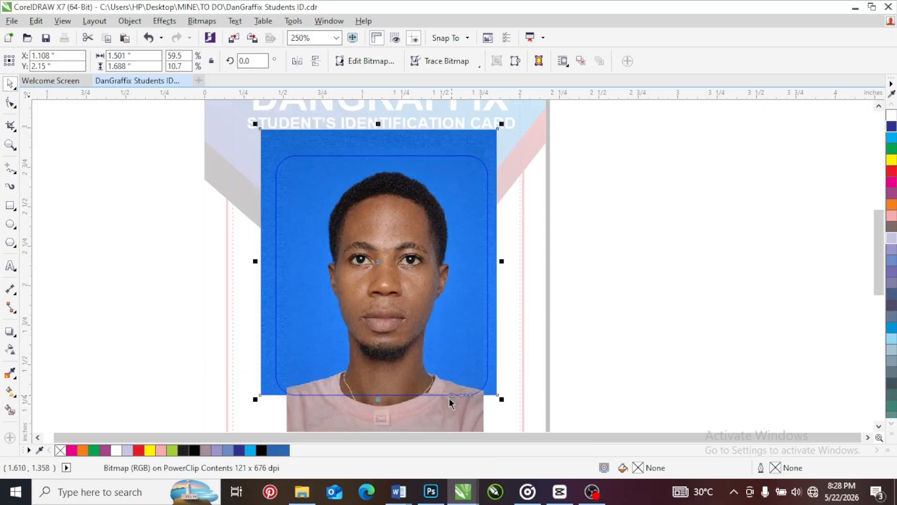
left_click(382, 418)
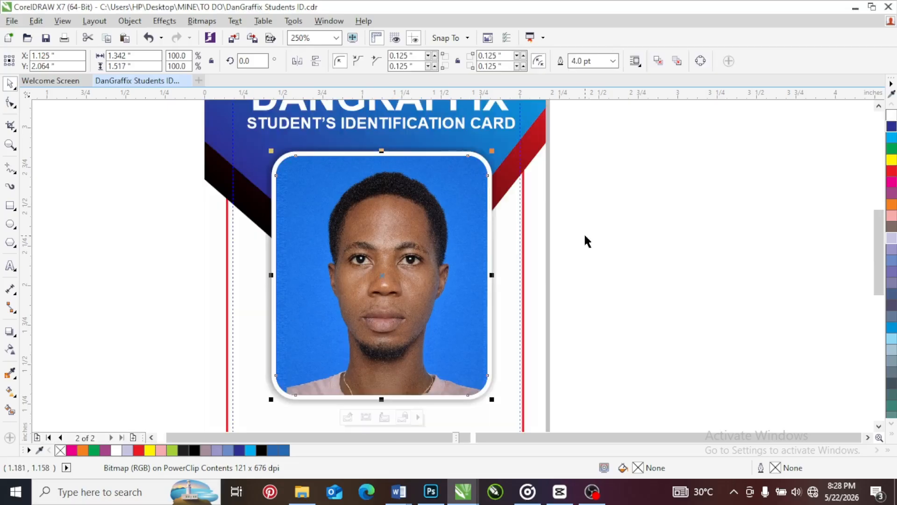
left_click(584, 240)
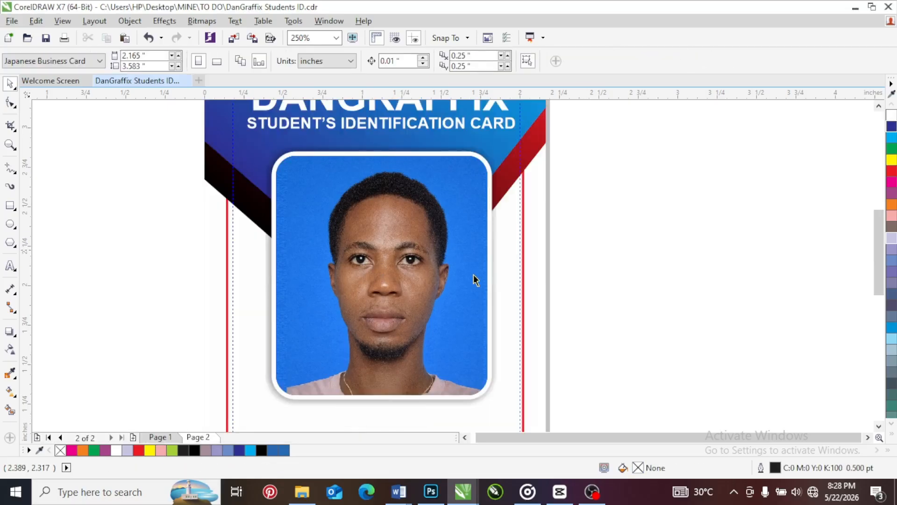
Shift the portrait slightly within its frame and enlarge it to about 1.29 by 1.9 inches
left_click(379, 292, "alt")
left_click_drag(380, 291, 375, 296)
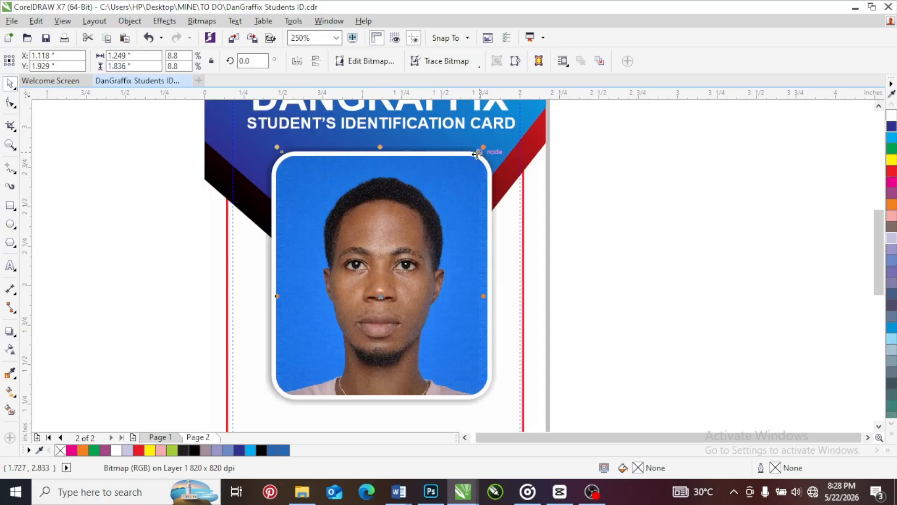
left_click_drag(476, 154, 482, 144)
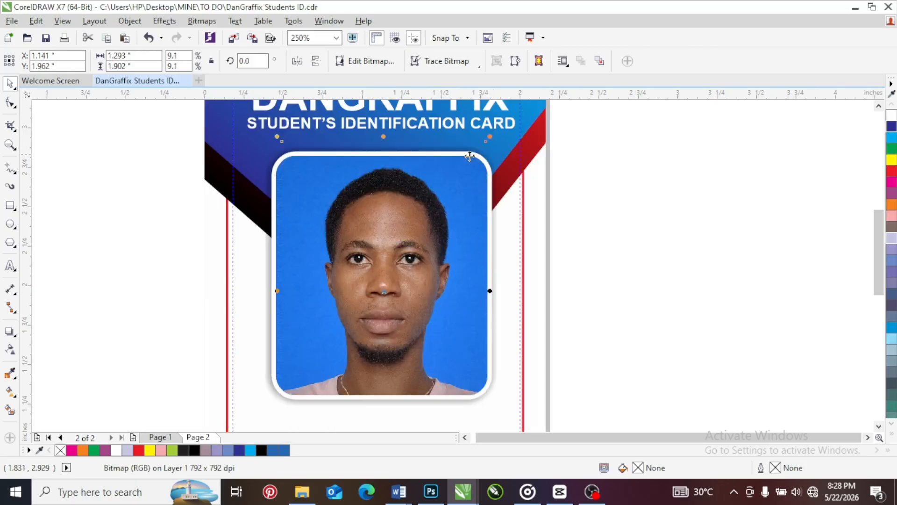
scroll(364, 208, "down", 1)
left_click(367, 391)
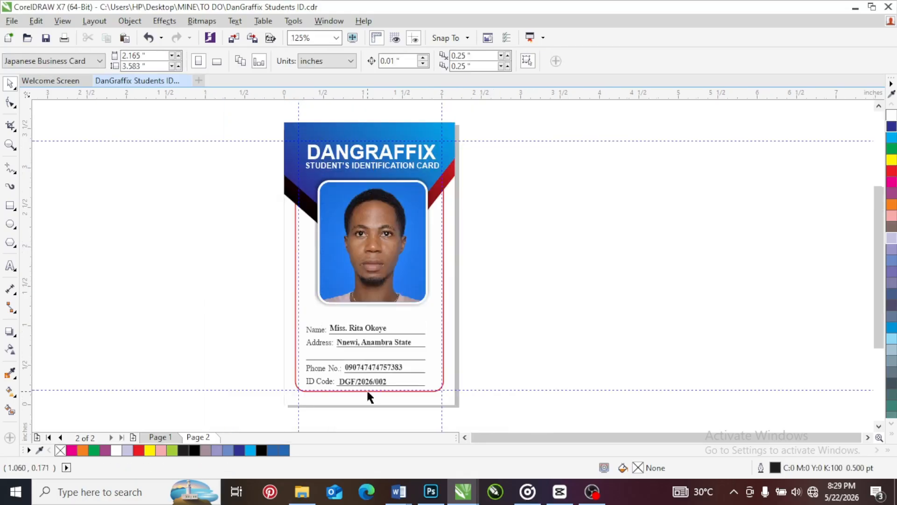
scroll(354, 340, "up", 1)
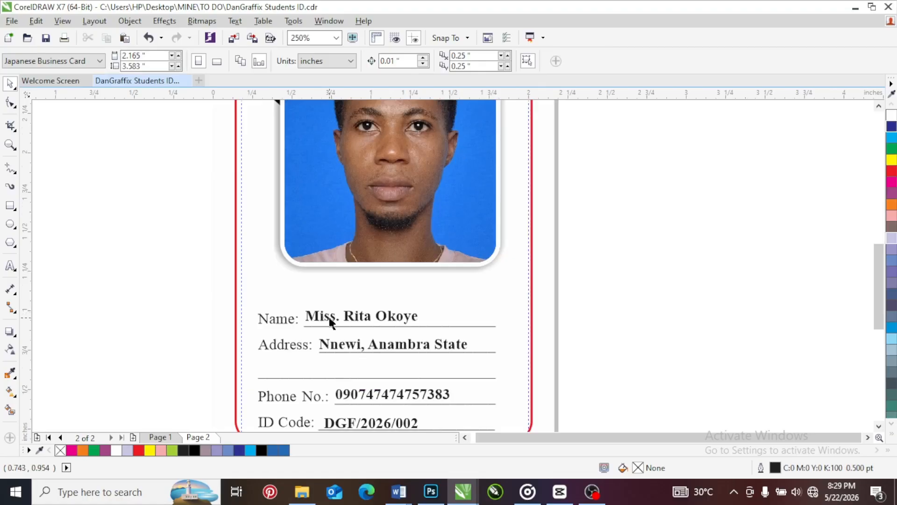
left_click(329, 317)
scroll(384, 300, "down", 1)
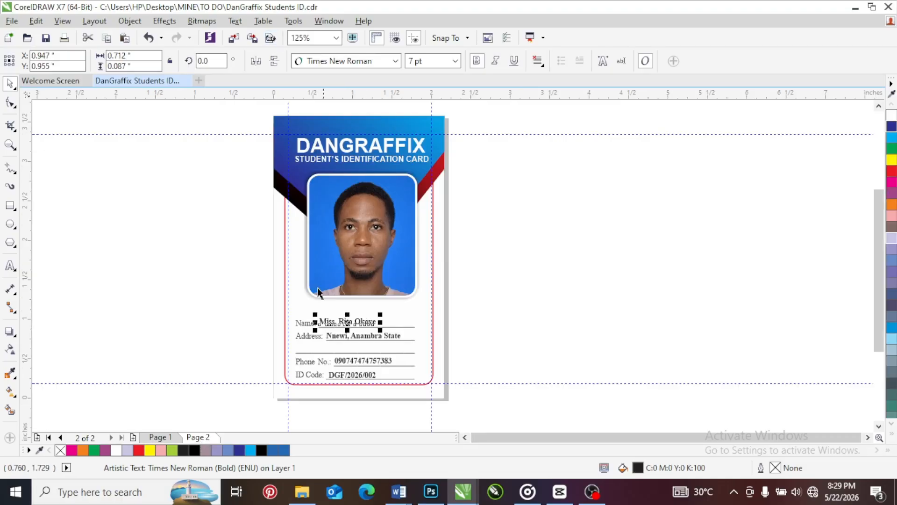
Switch to page 1 and select the entire ID card design
left_click(167, 437)
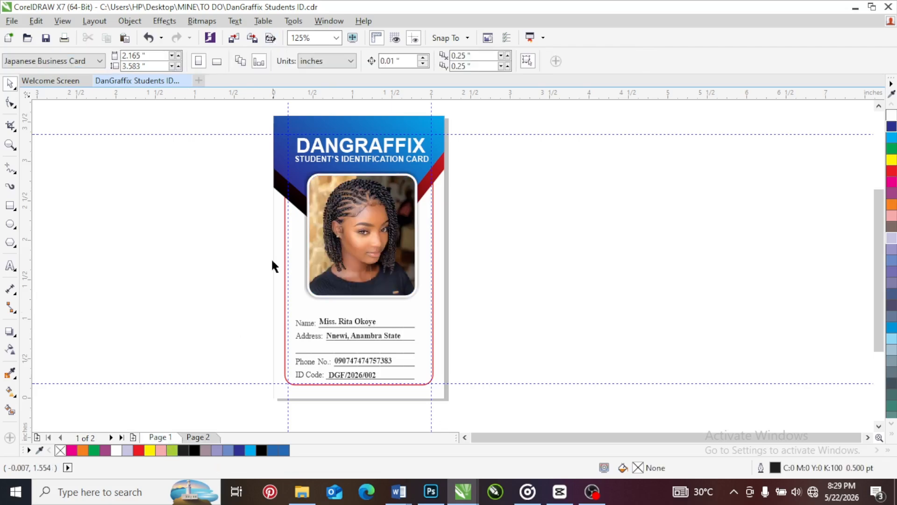
left_click_drag(259, 115, 472, 395)
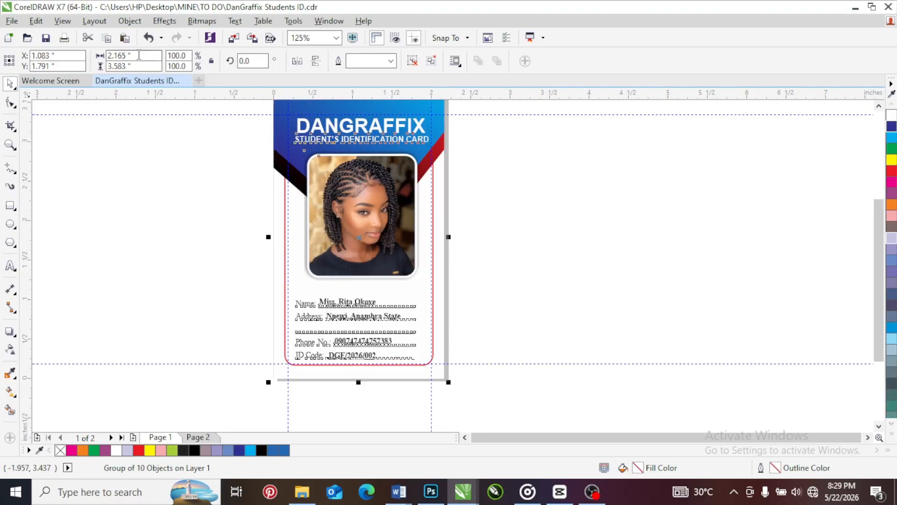
Resize the grouped card design to 2 inches wide and 3.5 inches high
double_click(110, 55)
type("2")
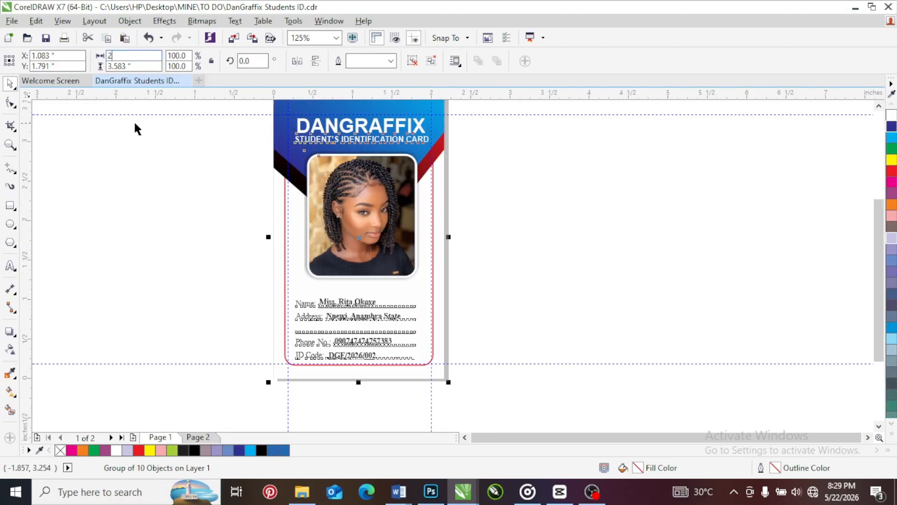
key("Tab")
type("3")
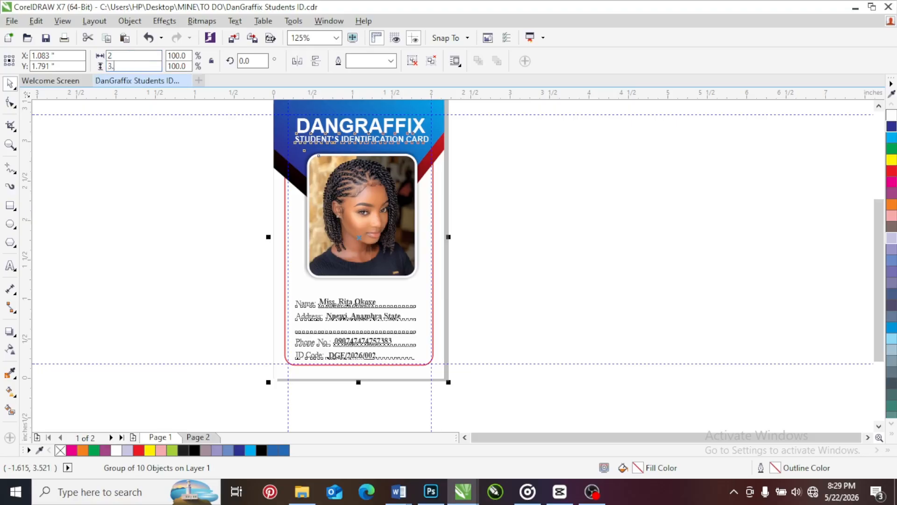
key("Return")
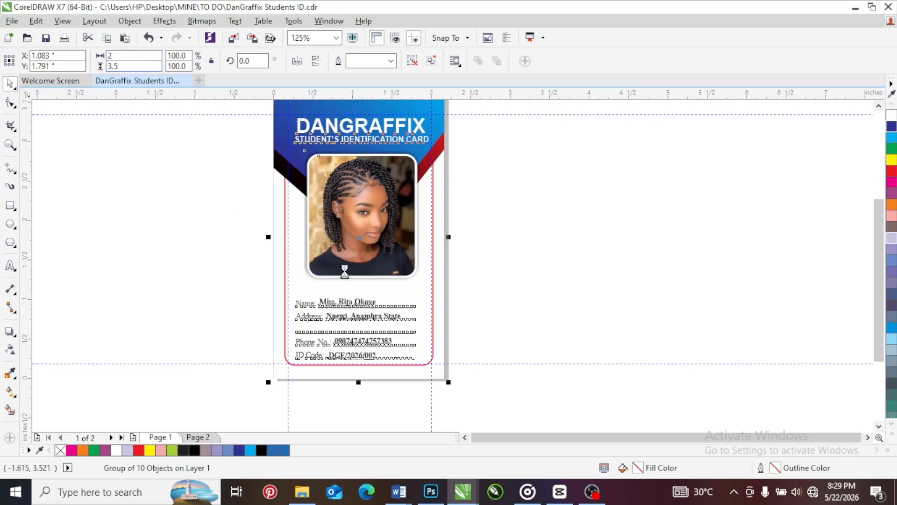
left_click(462, 206)
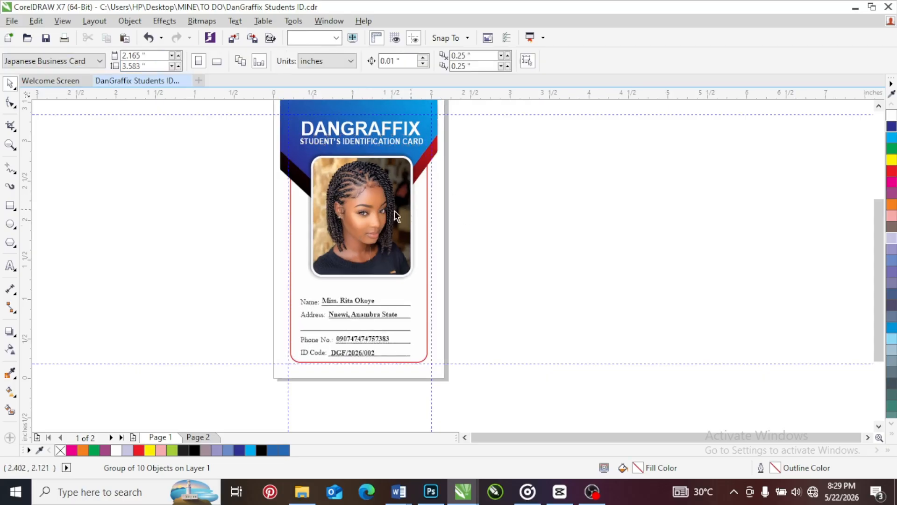
Check the resized card against the page edges and undo the resize
scroll(365, 206, "down", 2)
scroll(357, 192, "up", 2)
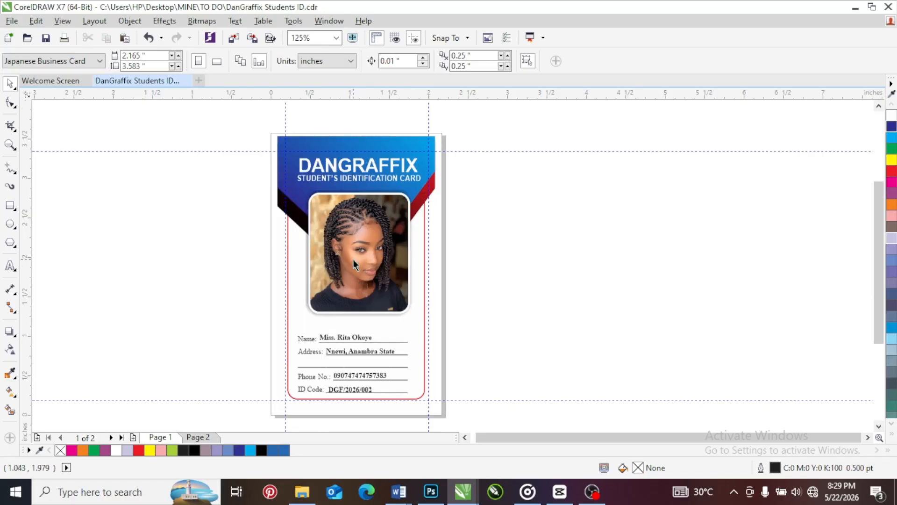
scroll(353, 259, "up", 2)
scroll(354, 238, "down", 2)
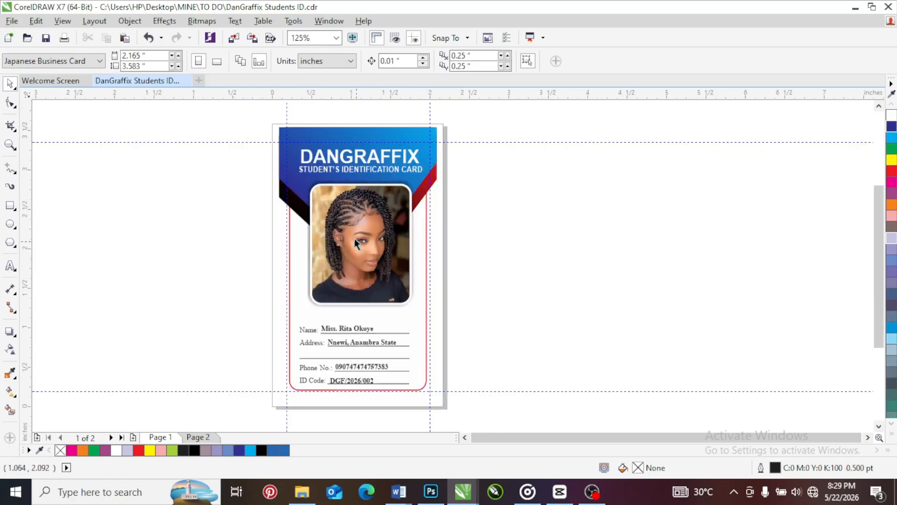
scroll(335, 163, "up", 2)
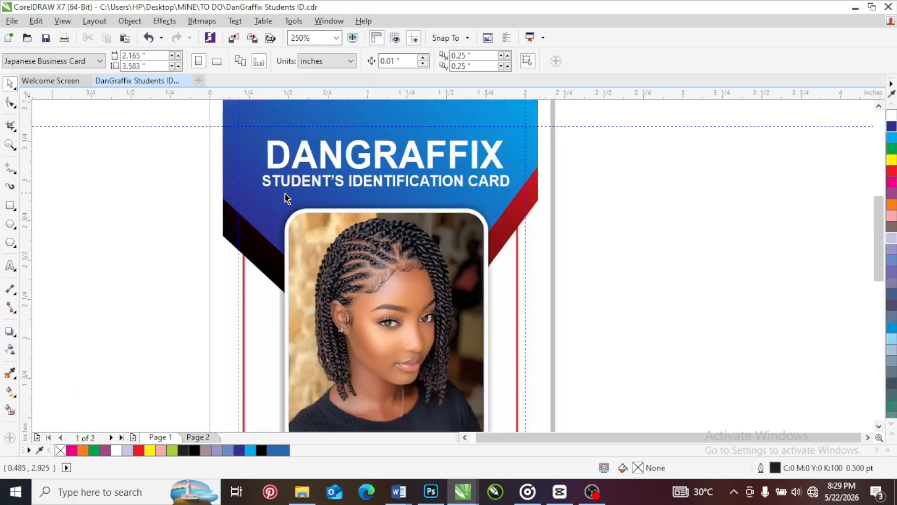
key("ctrl+z")
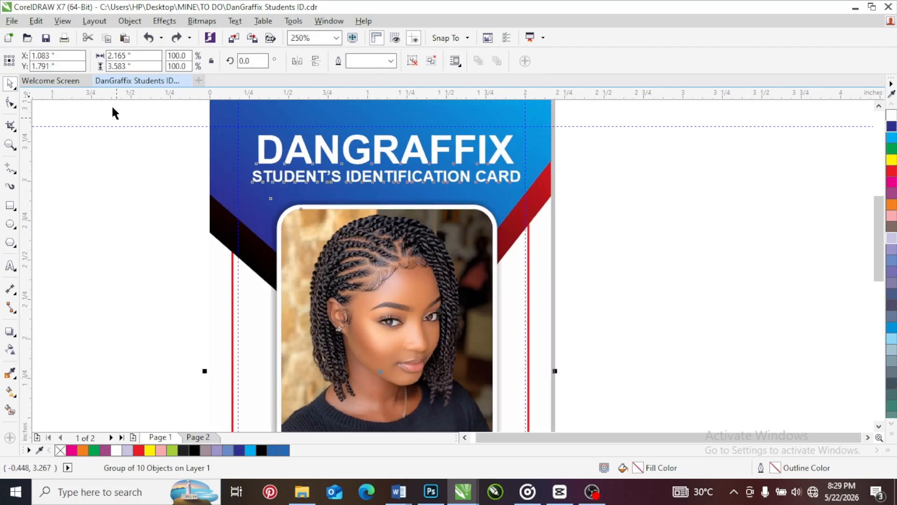
left_click(138, 55)
key("Escape")
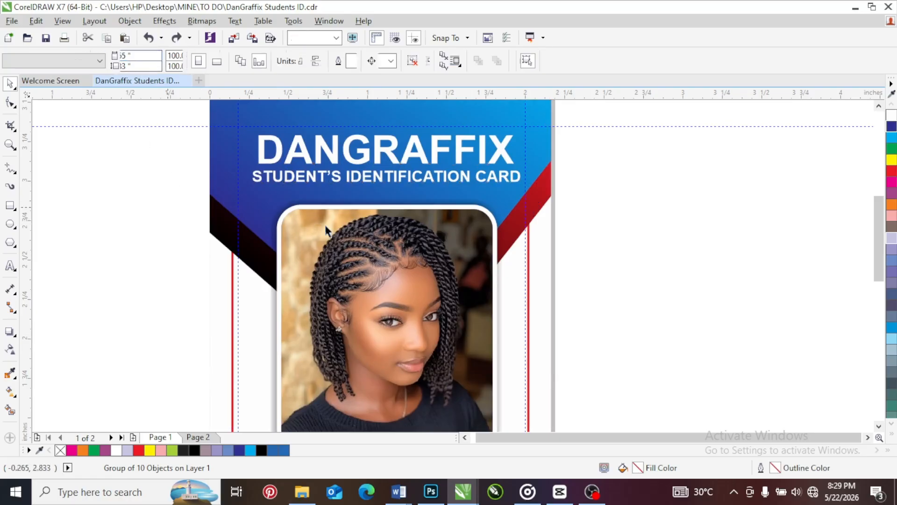
left_click(326, 223)
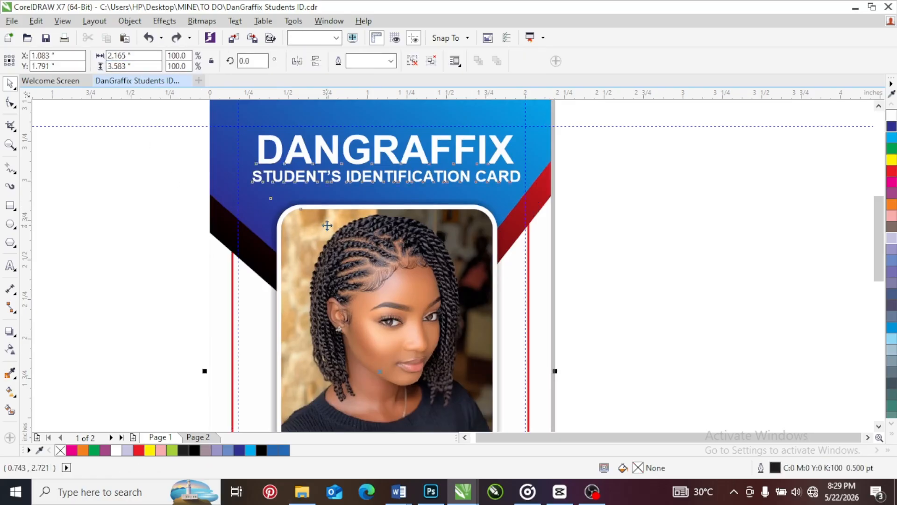
scroll(326, 224, "down", 2)
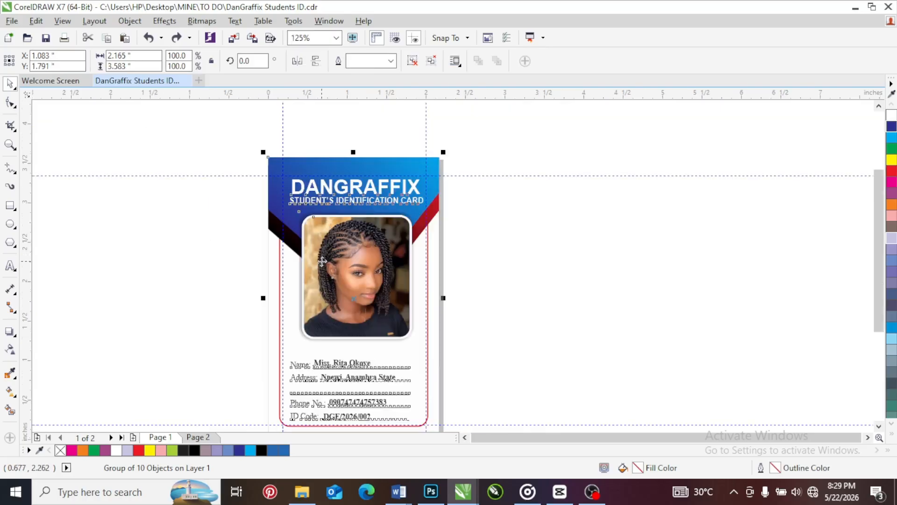
scroll(294, 238, "up", 2)
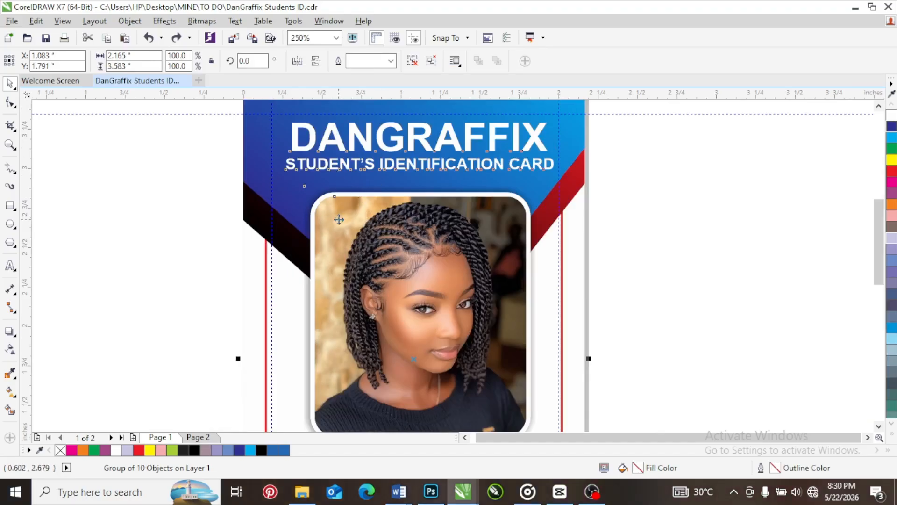
Copy the page width into a text note beside the card, reading 2.165 without the inch mark
left_click(185, 187)
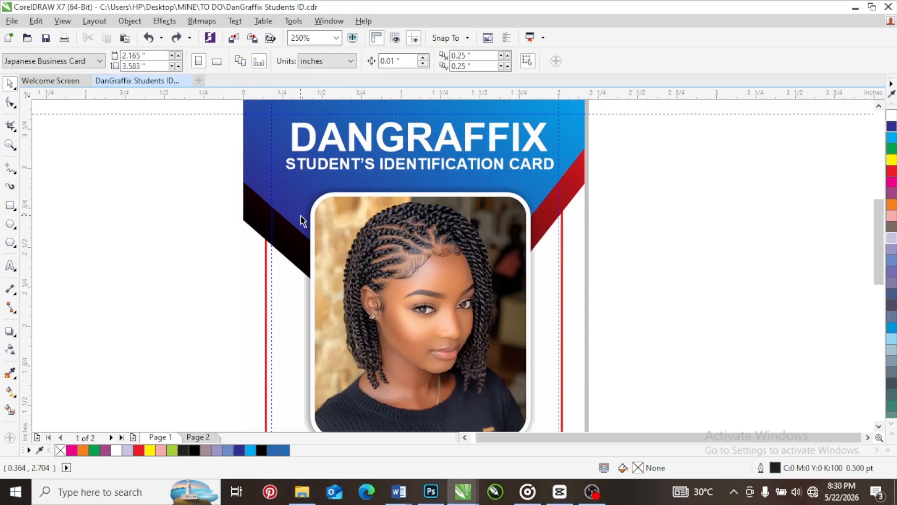
scroll(300, 192, "down", 1)
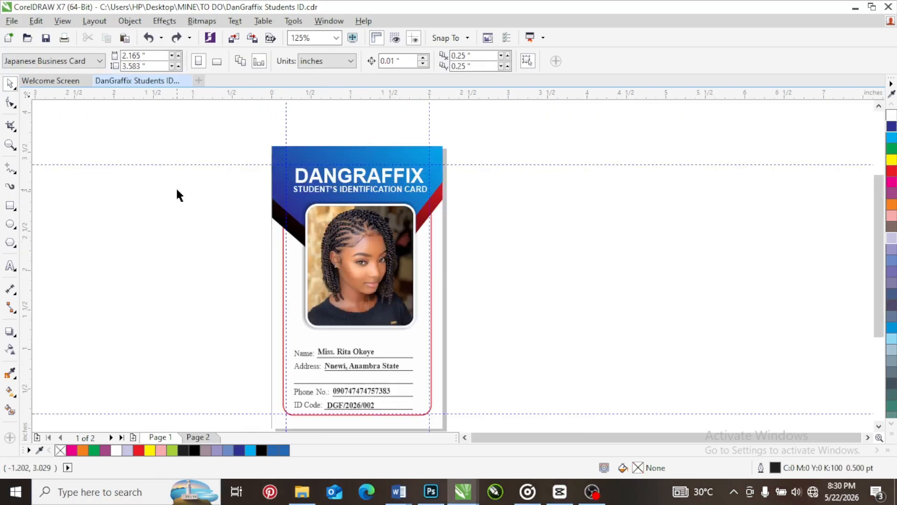
left_click(130, 56)
key("ctrl+c")
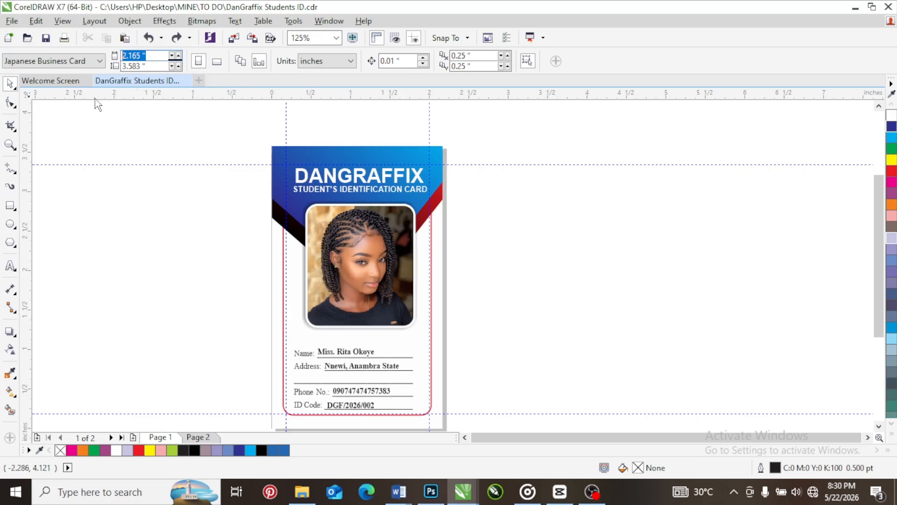
left_click(10, 265)
left_click(96, 146)
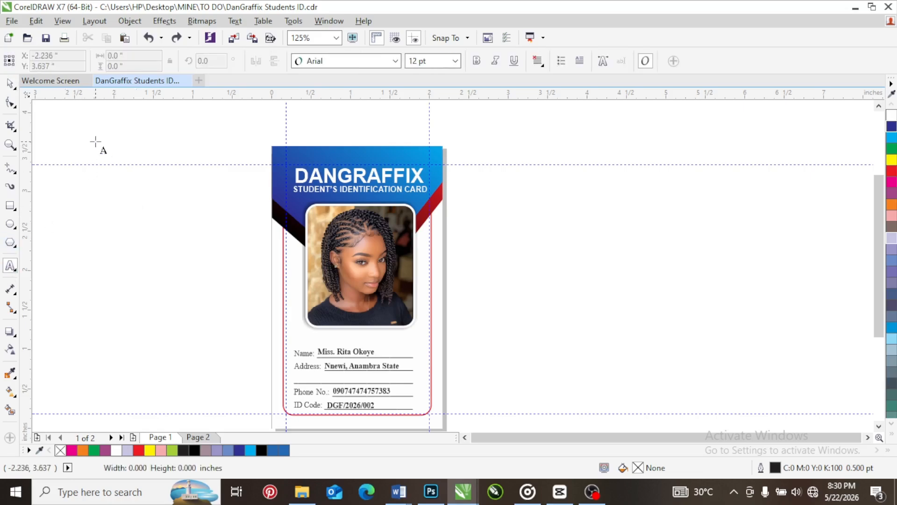
key("ctrl+v")
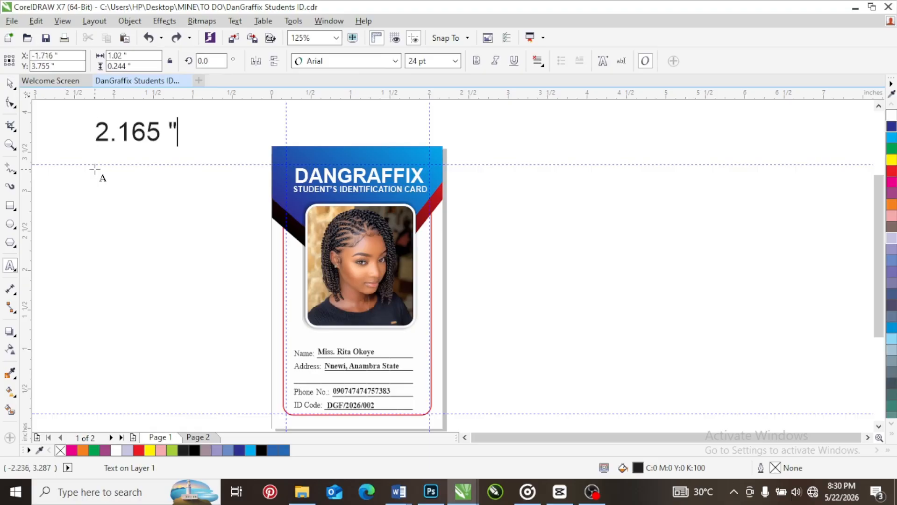
key("BackSpace")
key("BackSpace")
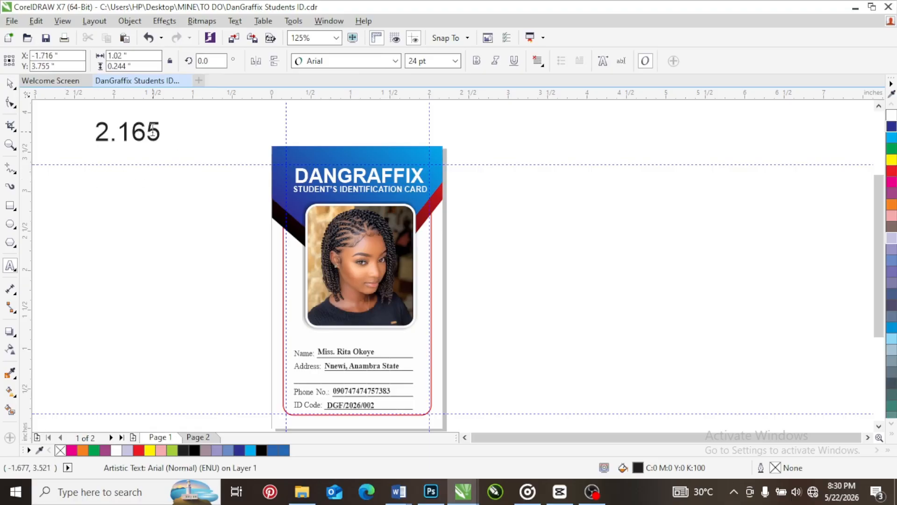
left_click(101, 65)
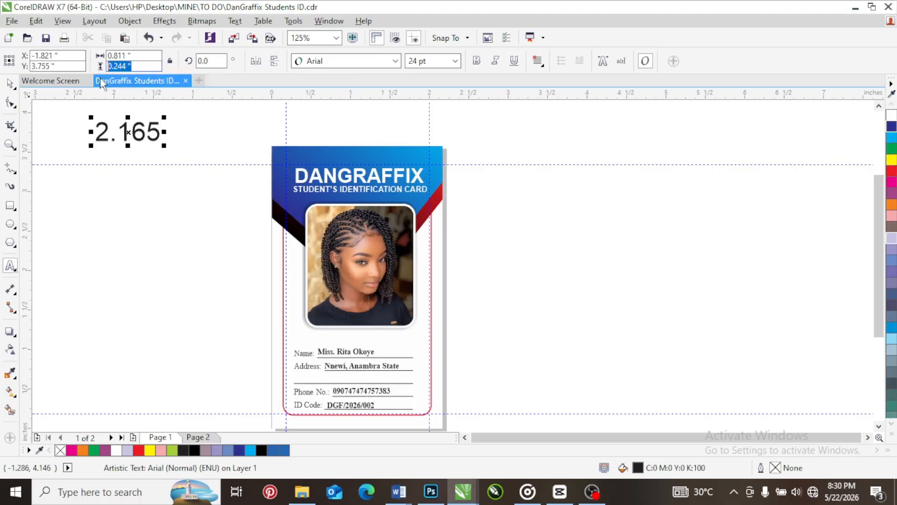
left_click(9, 83)
left_click(201, 195)
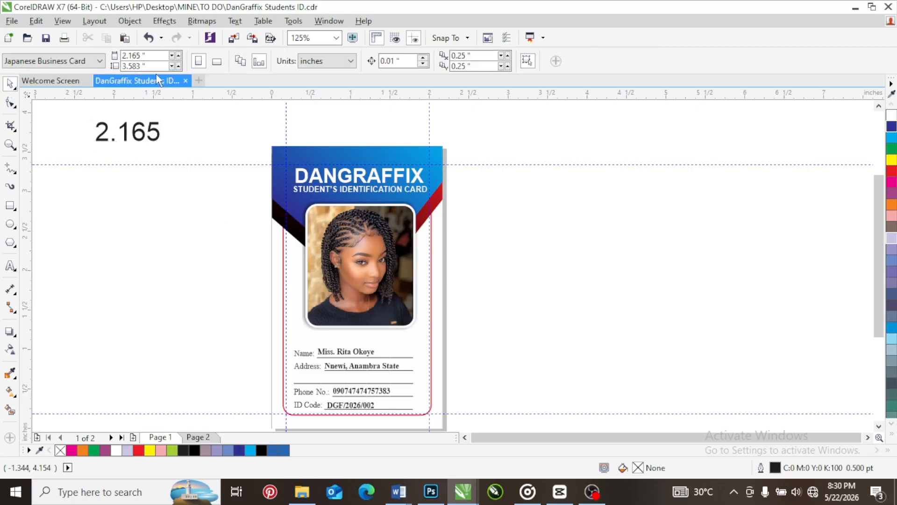
Copy the page height into a second text note below the first, reading 3.583 without the inch mark
left_click(126, 66)
key("ctrl+c")
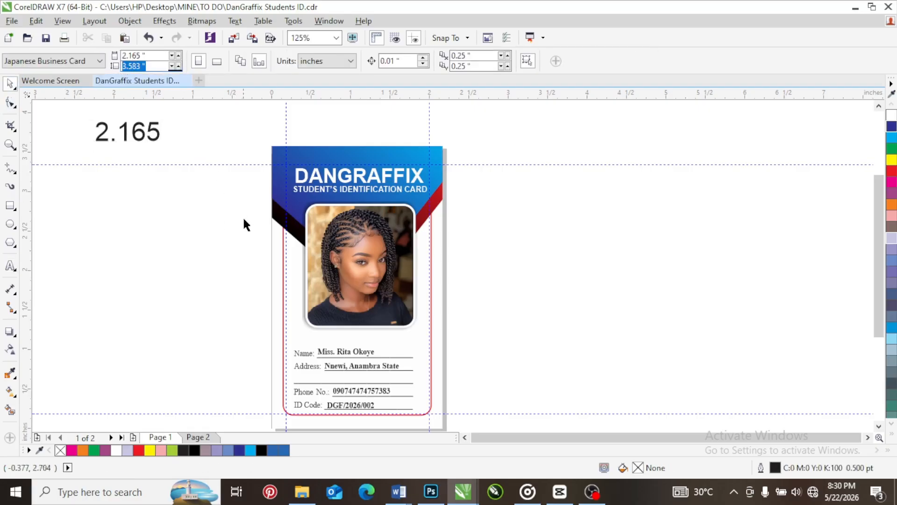
left_click(11, 265)
left_click(100, 201)
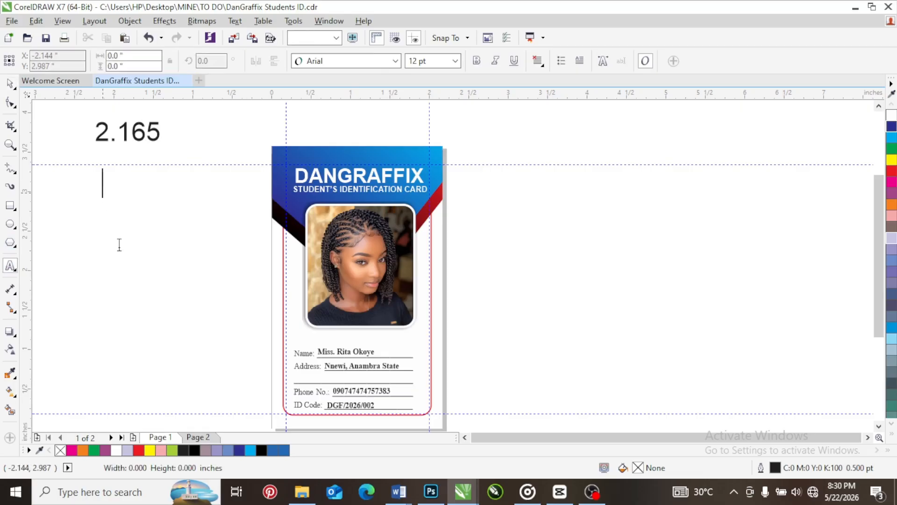
key("ctrl+v")
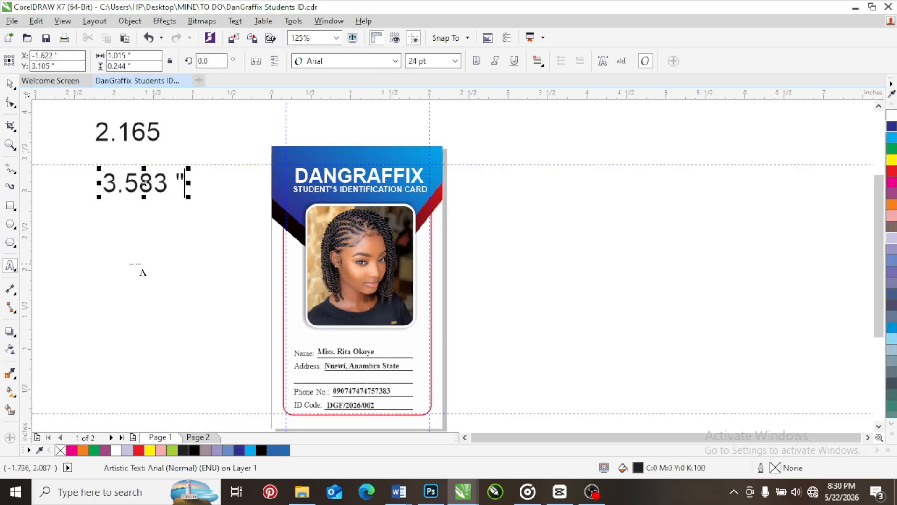
key("ctrl+space")
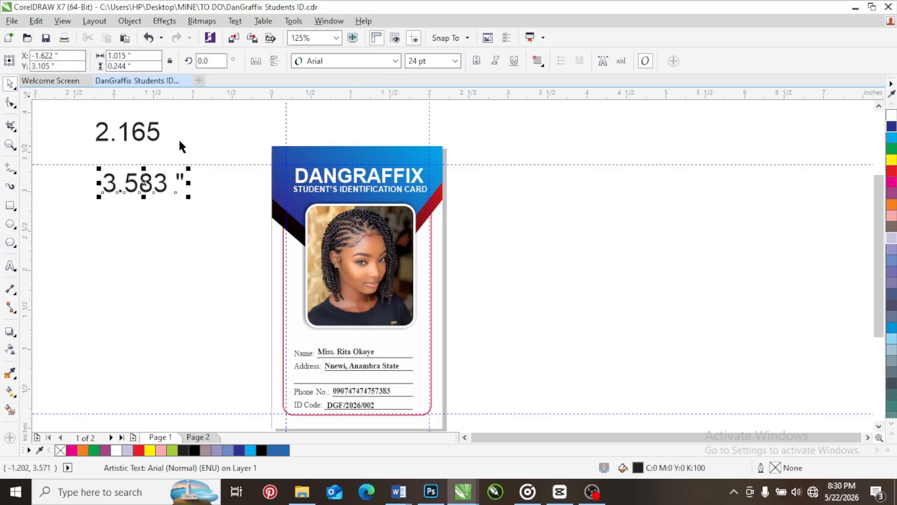
double_click(185, 182)
key("BackSpace")
key("BackSpace")
key("BackSpace")
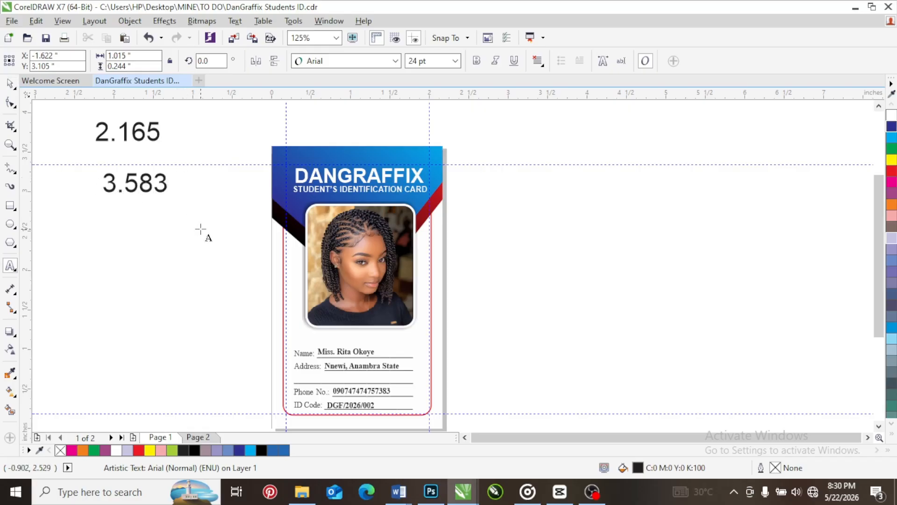
type("3")
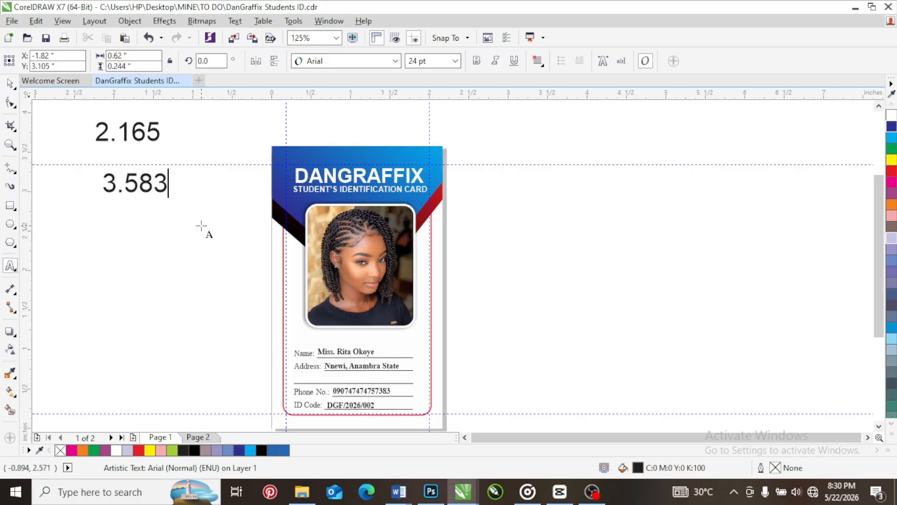
key("ctrl+space")
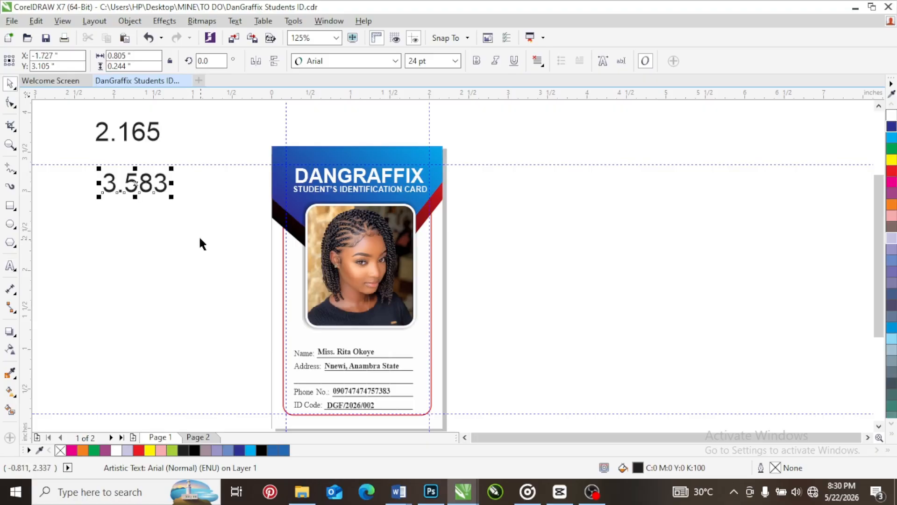
left_click(199, 235)
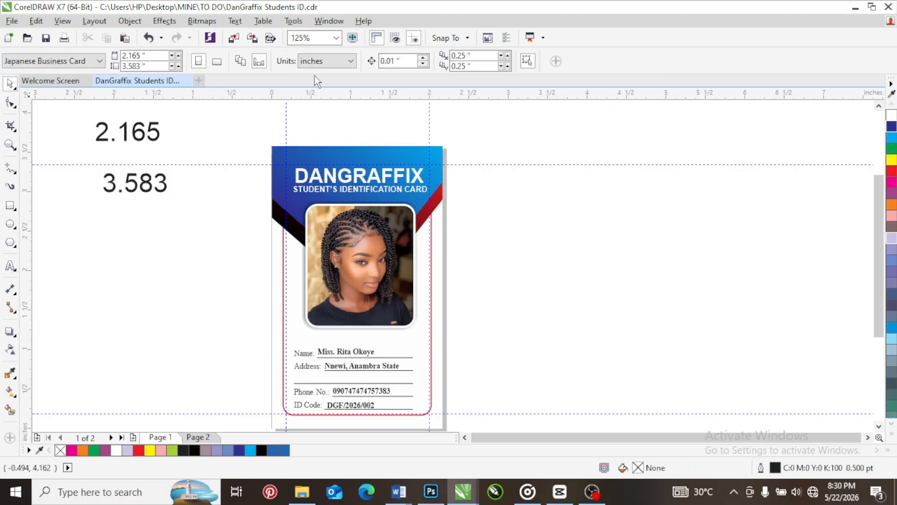
Change the document units to feet and set the page size to 2.165 feet wide by 3.583 feet high
left_click(334, 64)
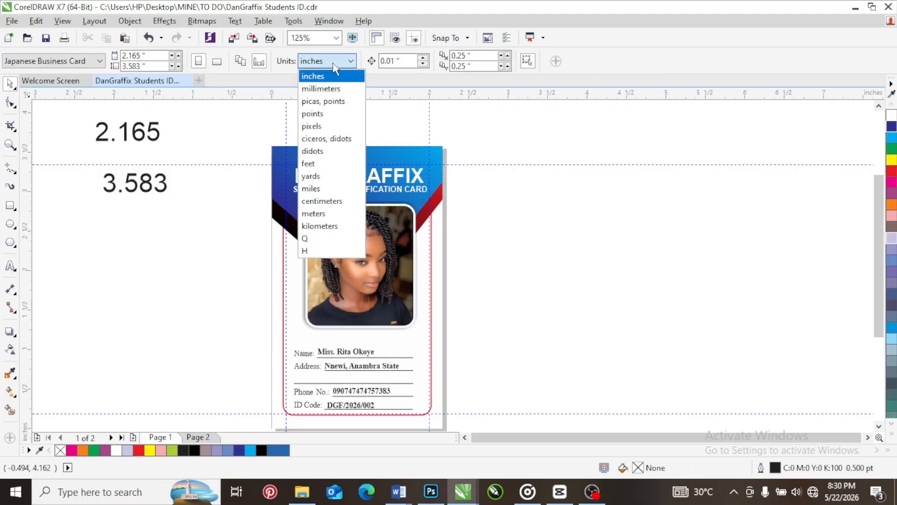
left_click(322, 164)
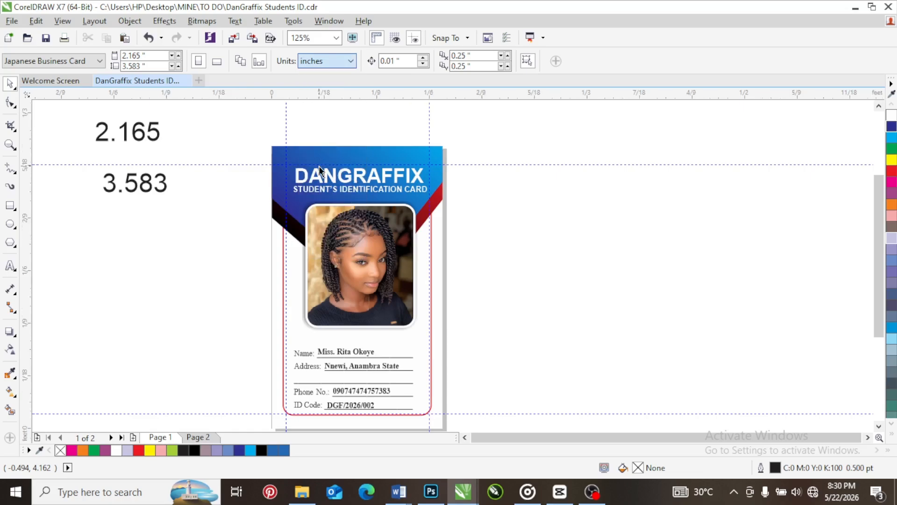
left_click(155, 56)
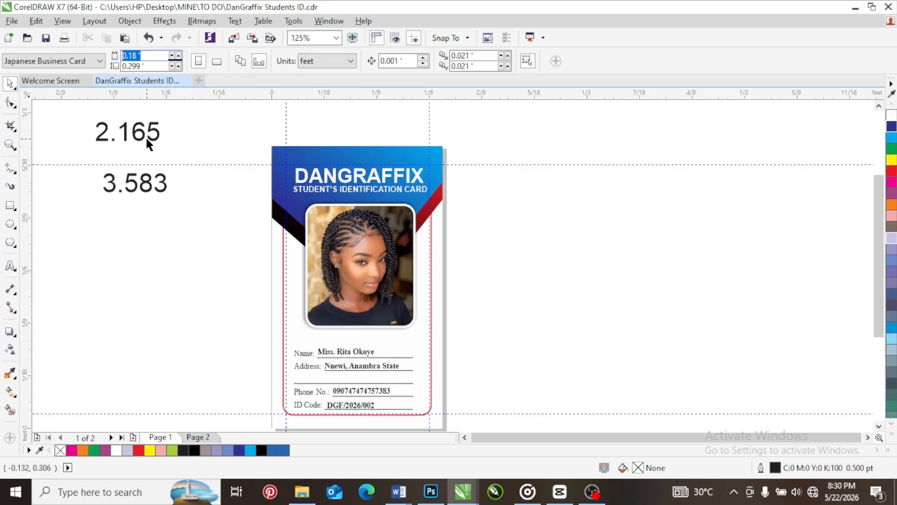
type("2.165")
left_click(140, 66)
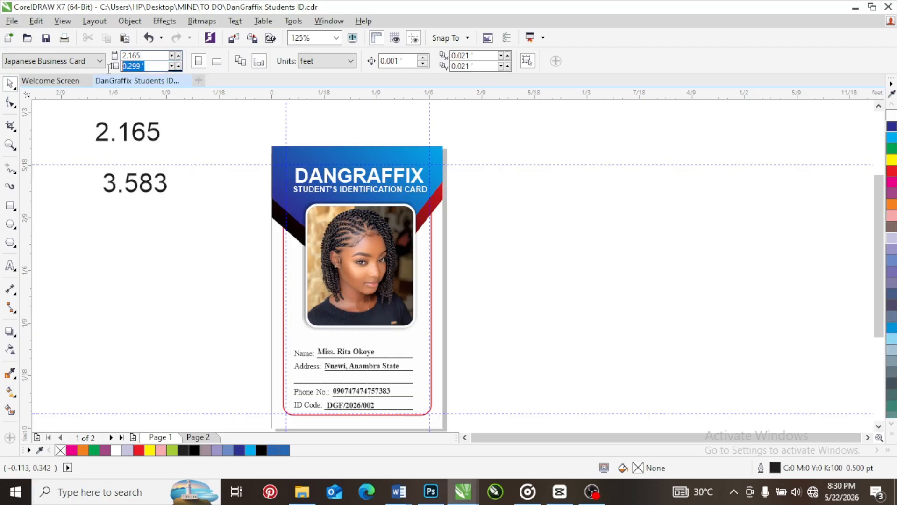
type("3")
type(".583")
key("Return")
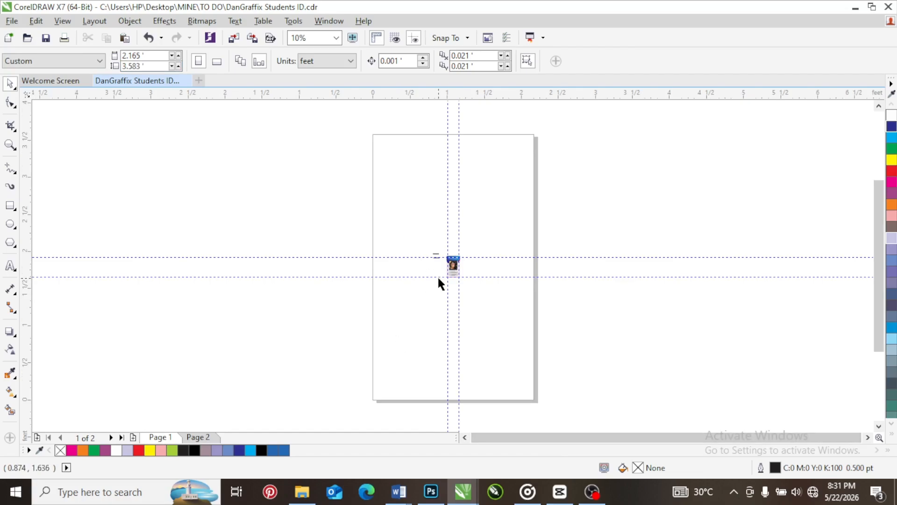
Enlarge the two dimension notes together to about 1.22 by 1.21 feet beside the tiny card
scroll(432, 276, "up", 2)
left_click_drag(264, 191, 448, 267)
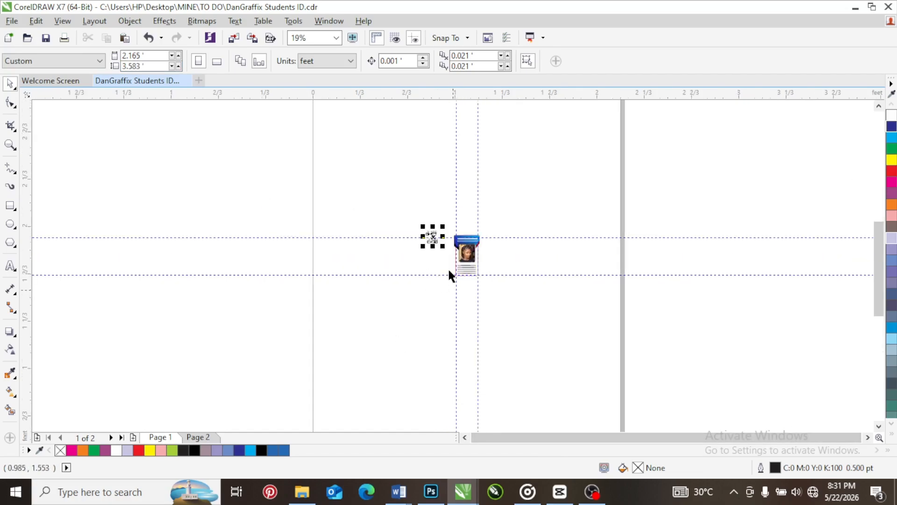
left_click_drag(418, 239, 292, 323)
left_click(649, 198)
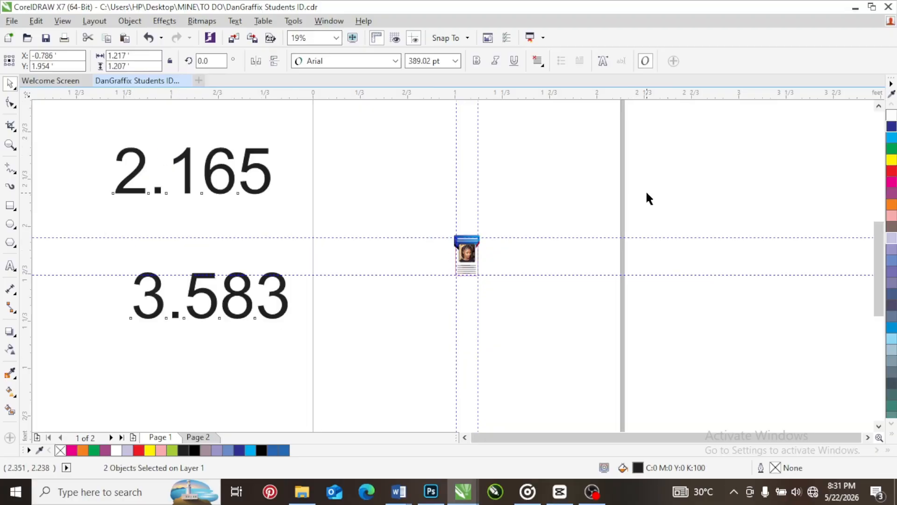
Select the grouped ID card design and resize it to 2.165 feet wide by 3.583 feet high
left_click_drag(648, 198, 394, 336)
left_click_drag(665, 184, 392, 327)
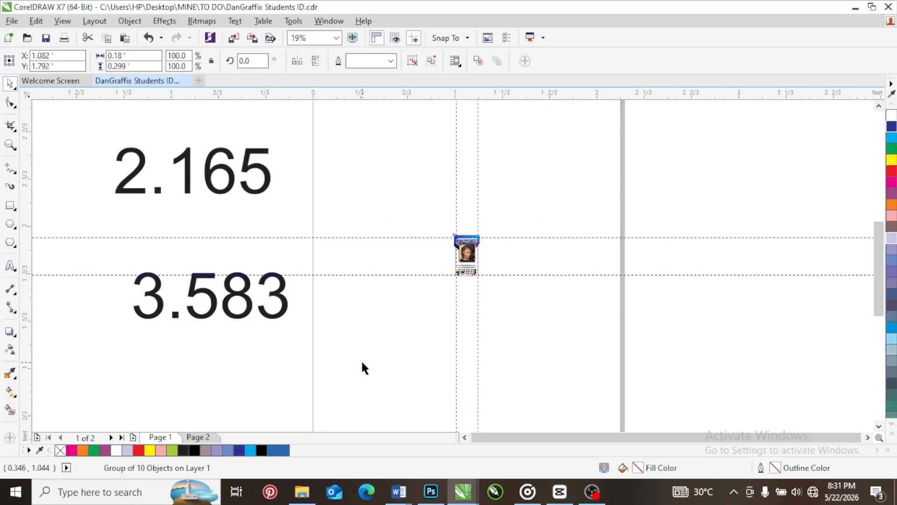
right_click(465, 255)
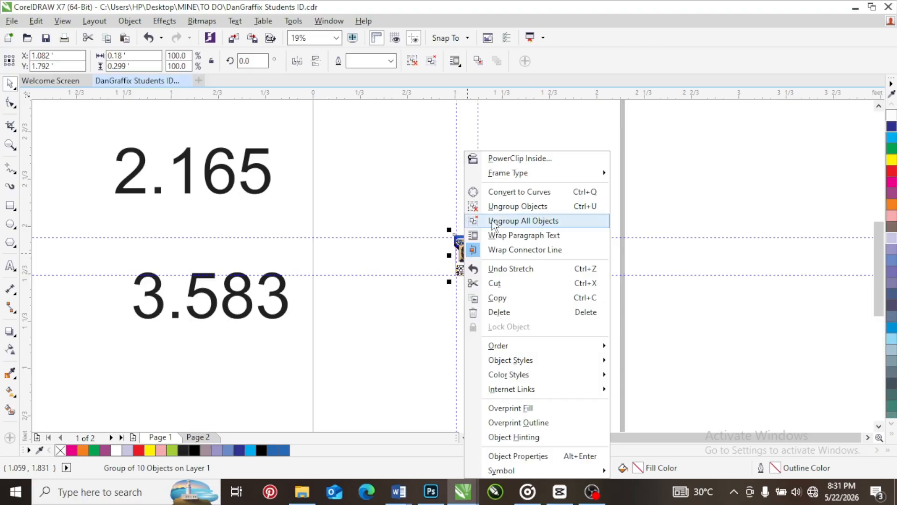
left_click(382, 205)
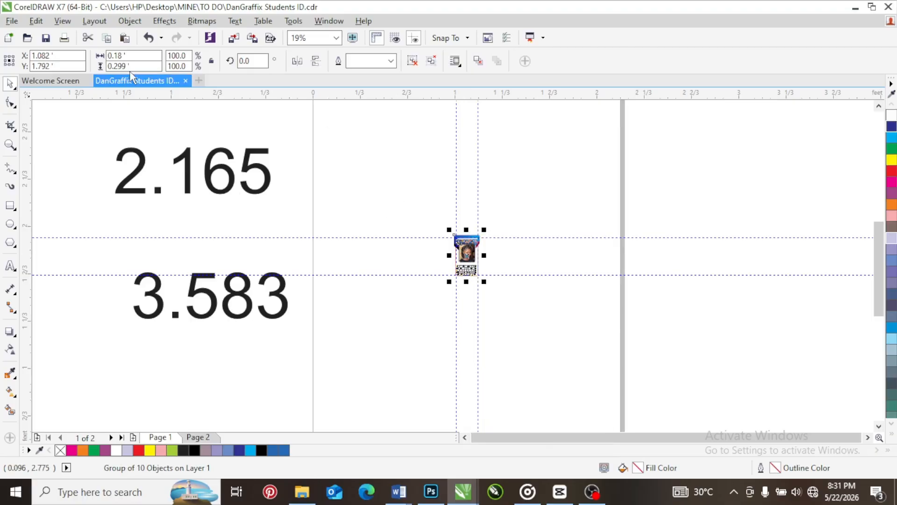
left_click(135, 55)
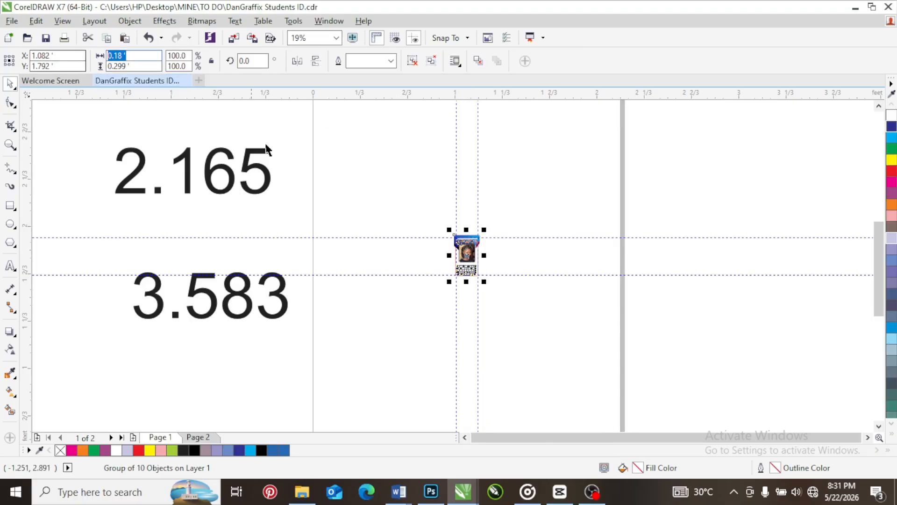
left_click(499, 175)
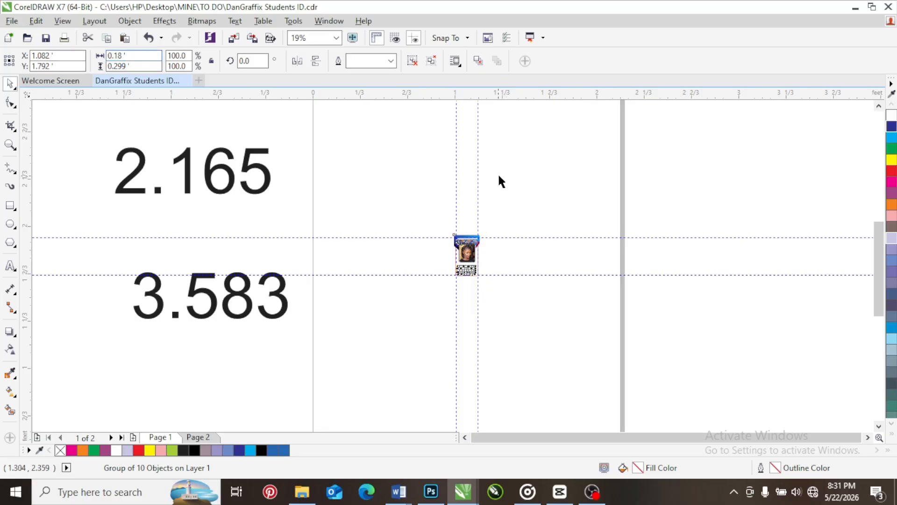
scroll(498, 172, "down", 2)
left_click_drag(506, 186, 450, 248)
scroll(471, 204, "up", 2)
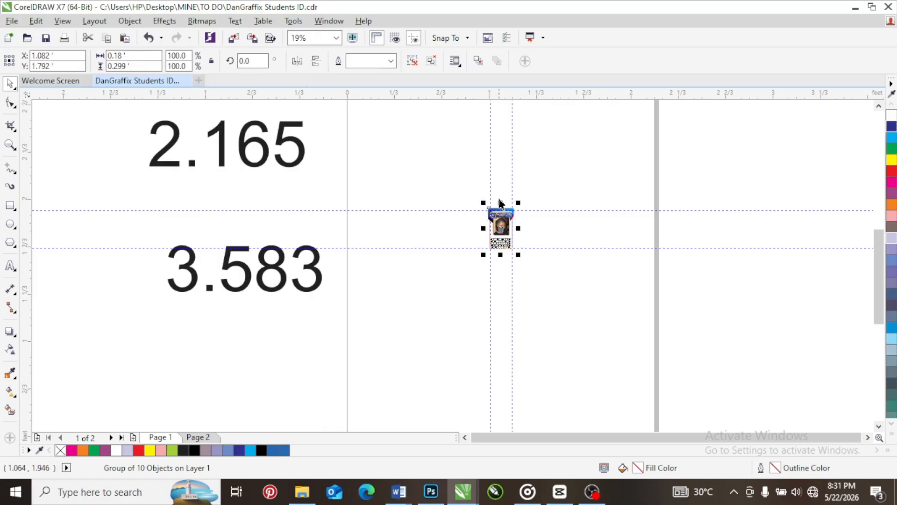
left_click_drag(144, 55, 88, 61)
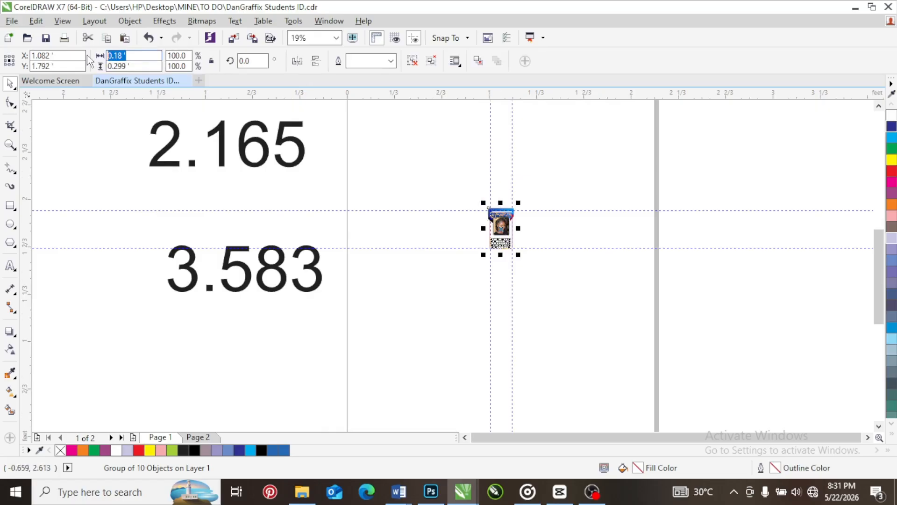
type("2.165")
left_click_drag(139, 67, 103, 69)
type("3")
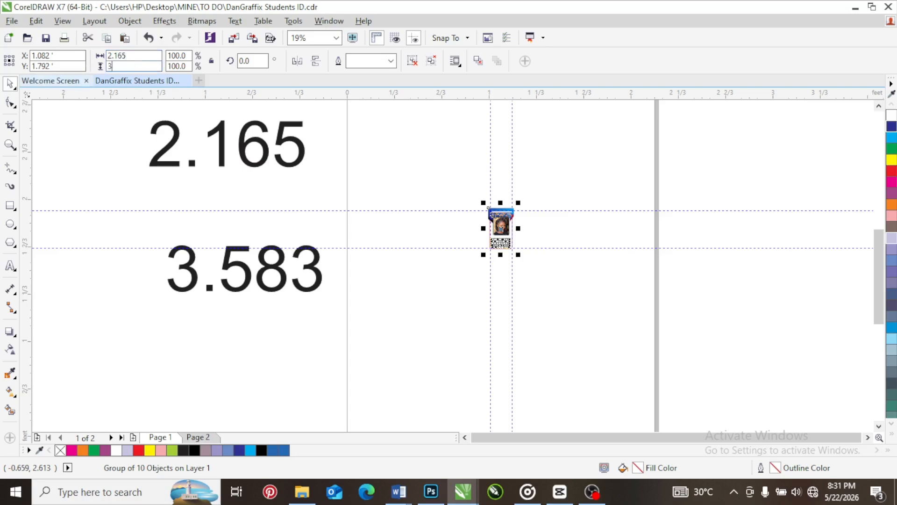
type(".583 '")
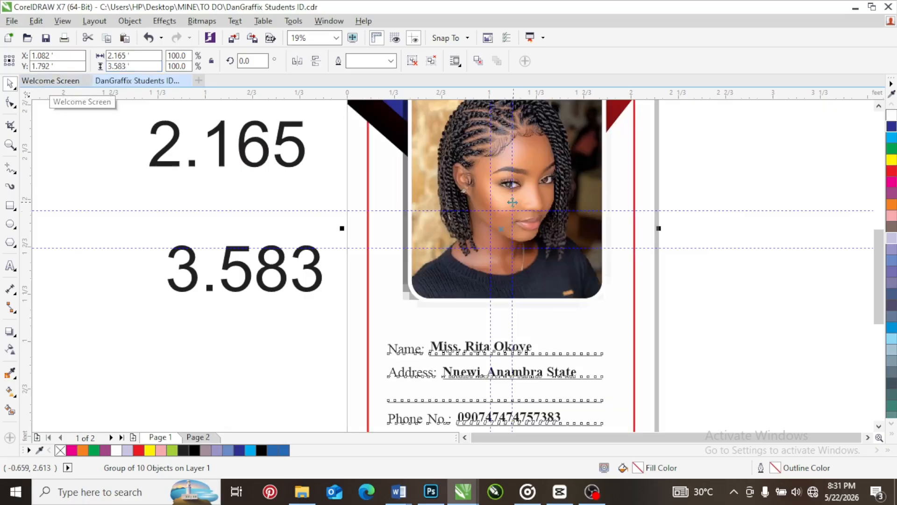
key("Return")
scroll(470, 206, "down", 2)
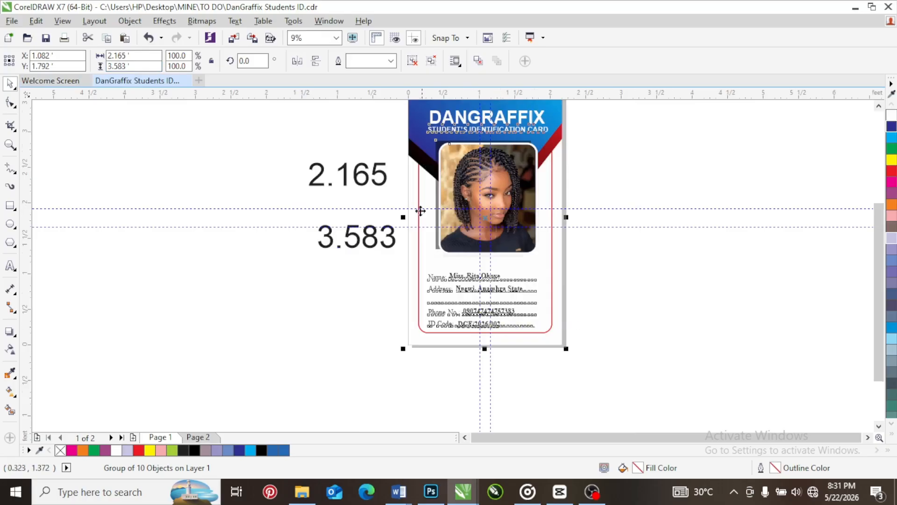
Delete the two dimension notes beside the card
left_click(274, 135)
left_click_drag(274, 135, 404, 287)
key("Delete")
Ungroup the enlarged card design and select the rounded portrait frame
scroll(530, 143, "up", 2)
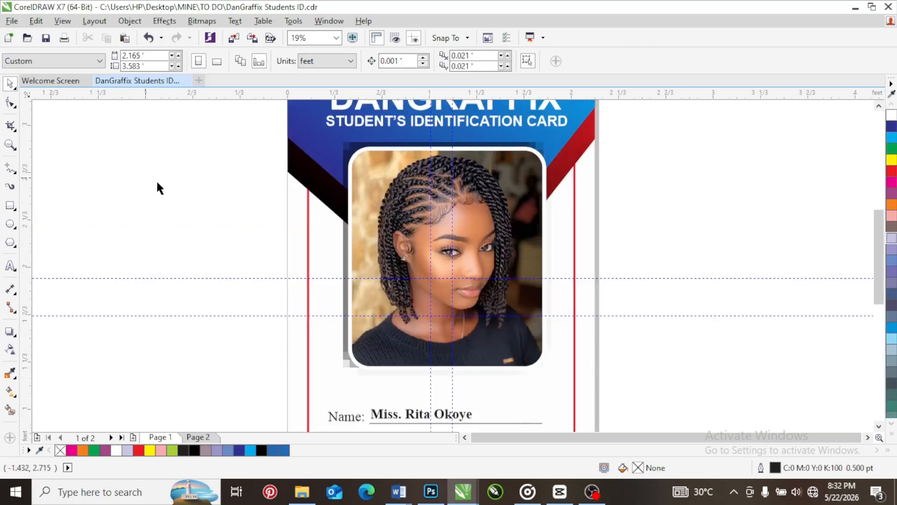
right_click(355, 172)
left_click(395, 206)
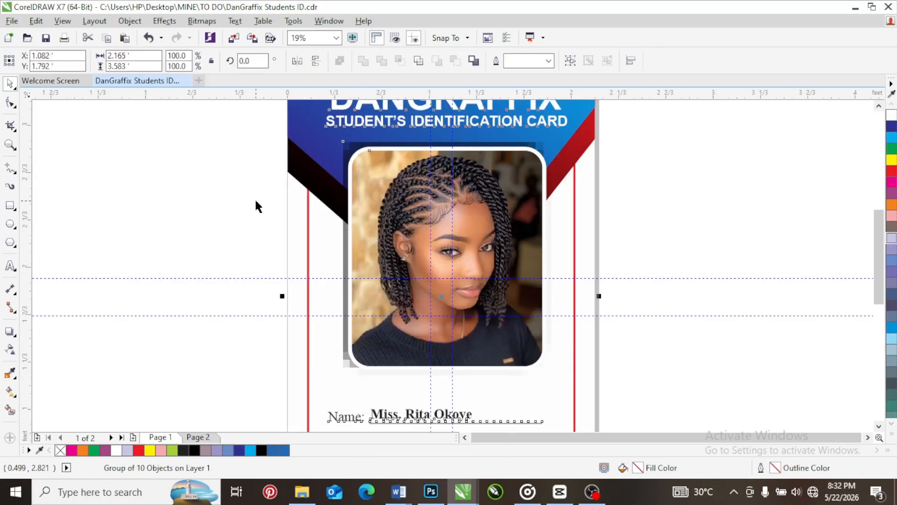
left_click(382, 170)
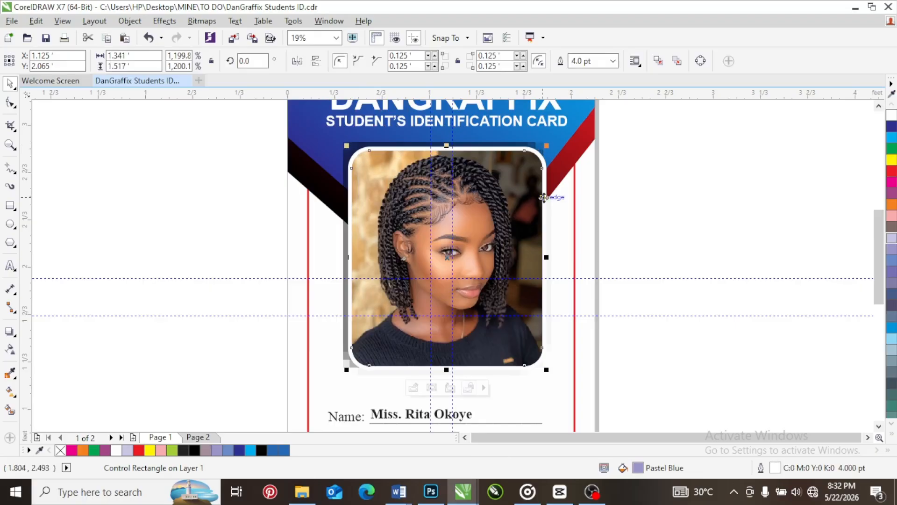
Try the portrait frame without its white outline, and undo the outline removal
left_click(893, 118)
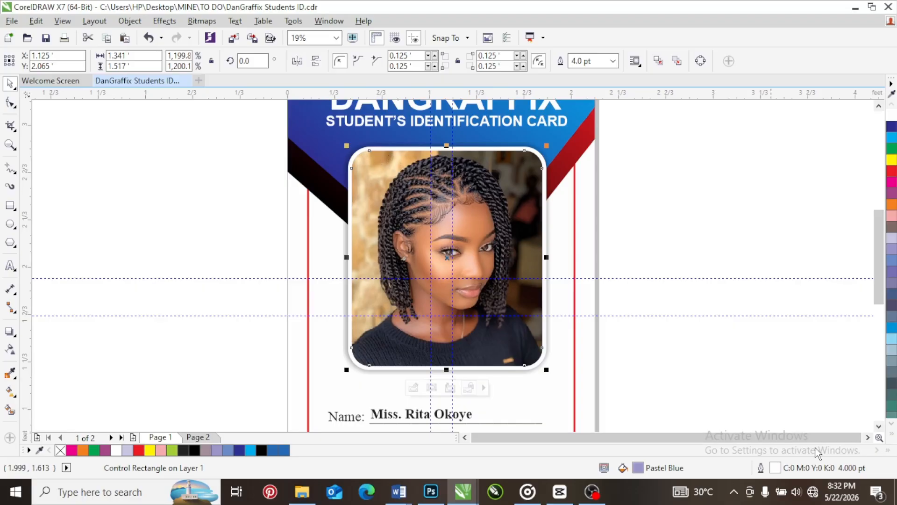
left_click(887, 450)
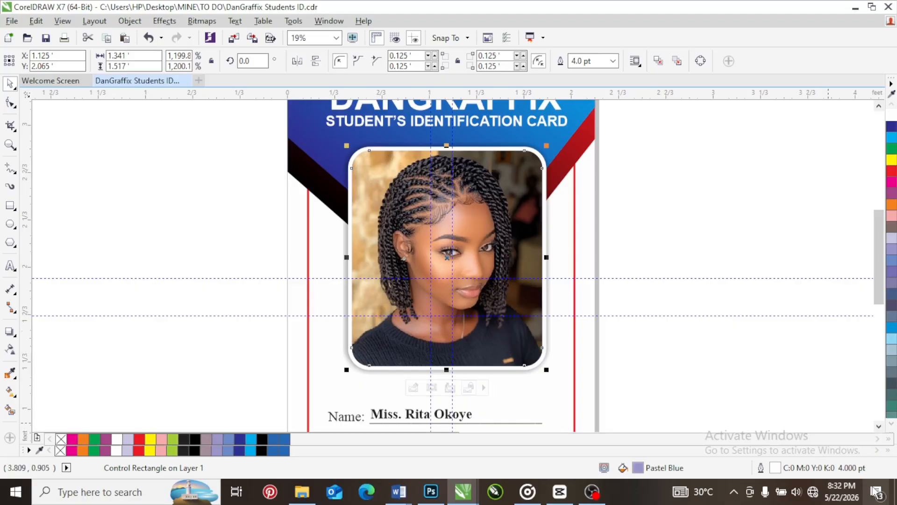
left_click(889, 449)
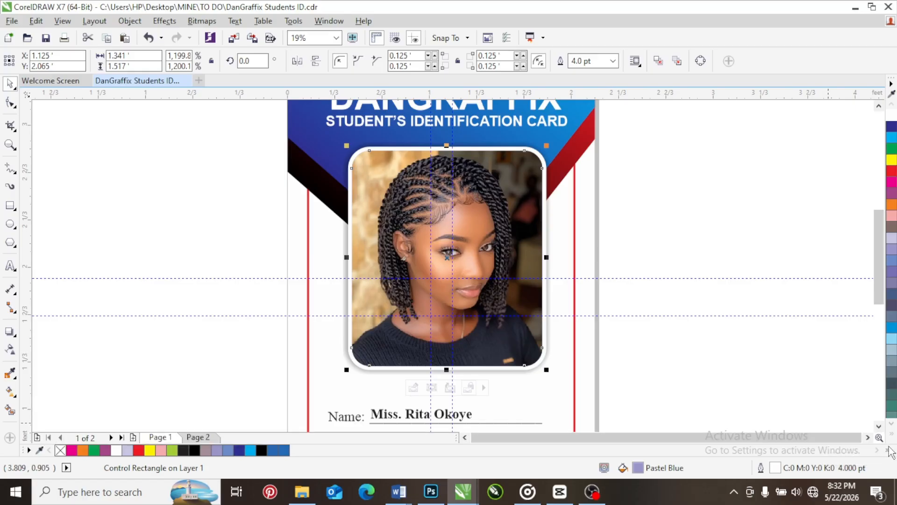
left_click(892, 434)
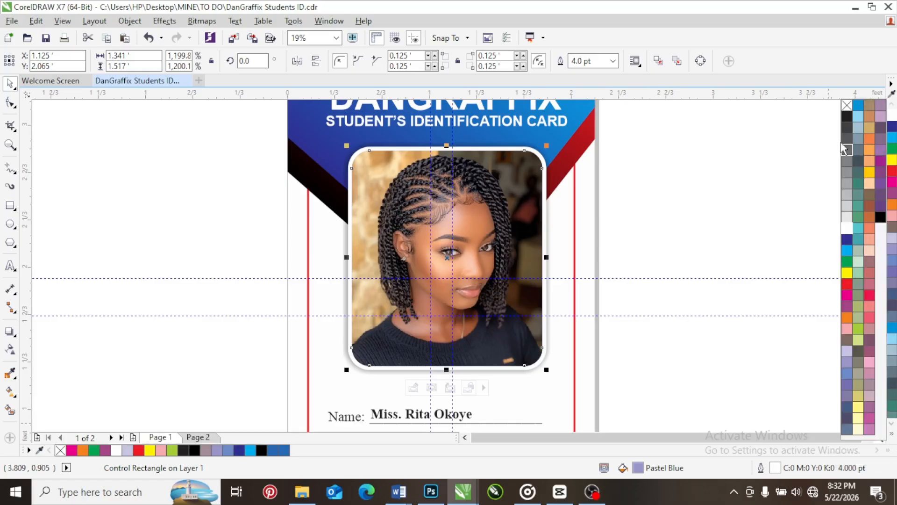
left_click(848, 108)
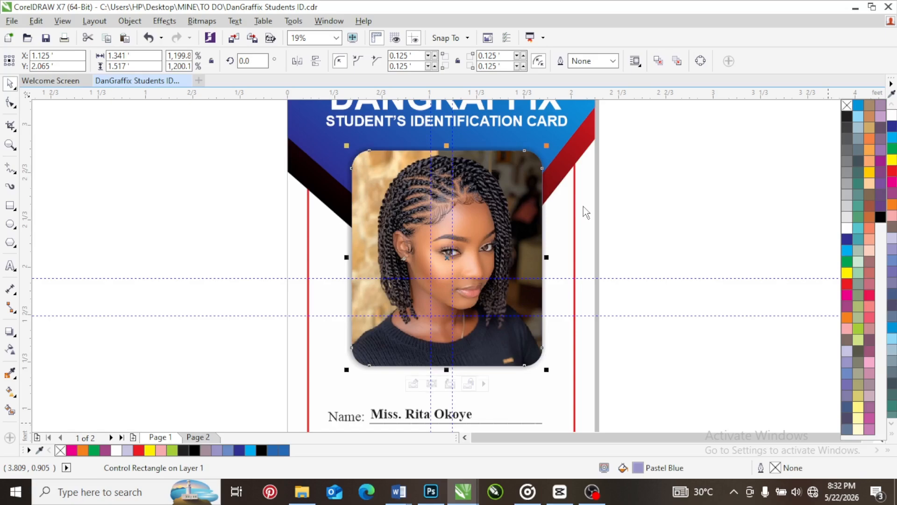
key("ctrl+z")
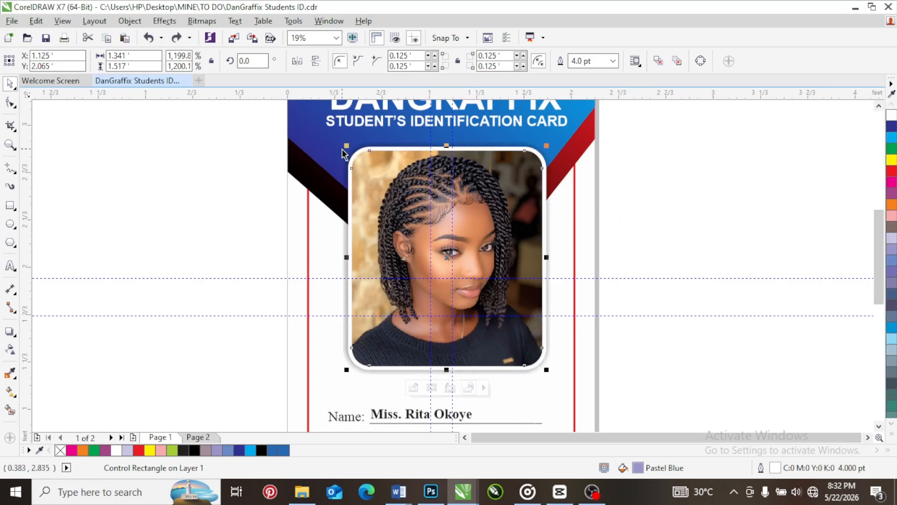
Open the card background's PowerClip contents for editing and select the red rounded border rectangle
scroll(342, 149, "down", 1)
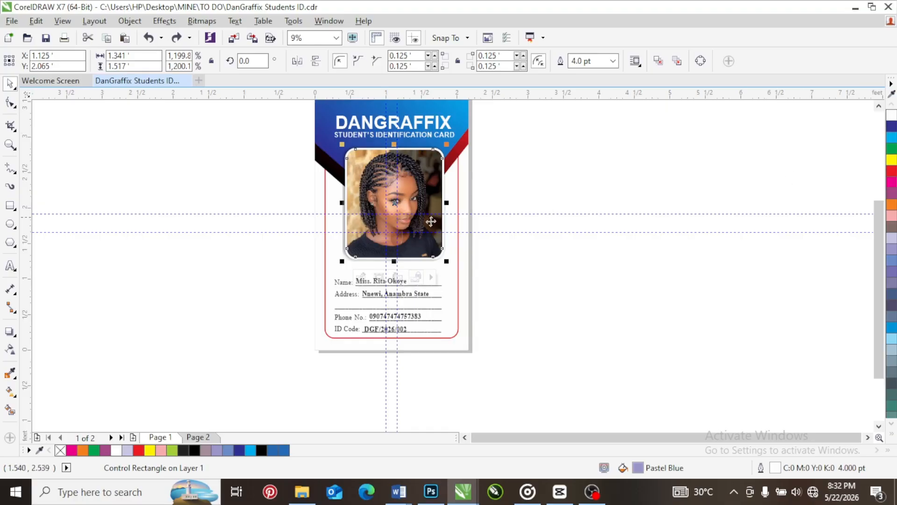
scroll(459, 330, "up", 4)
left_click(457, 281)
right_click(449, 279)
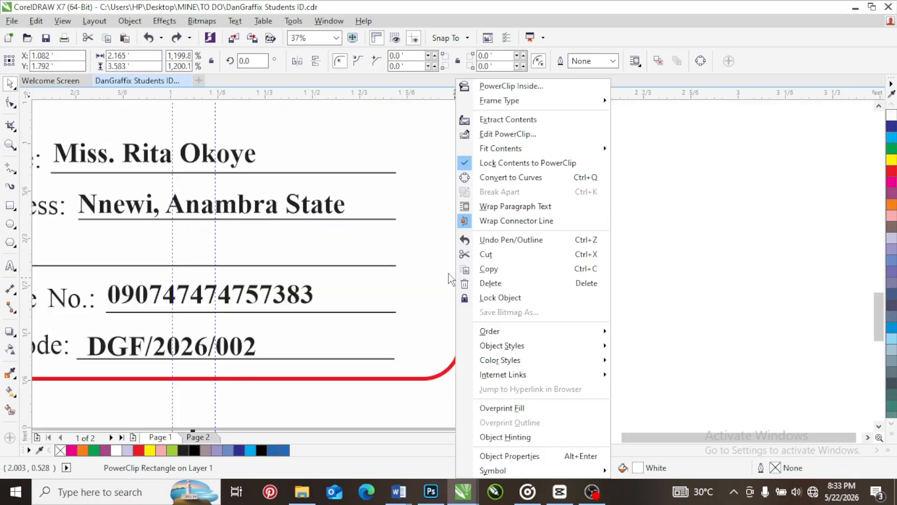
left_click(487, 135)
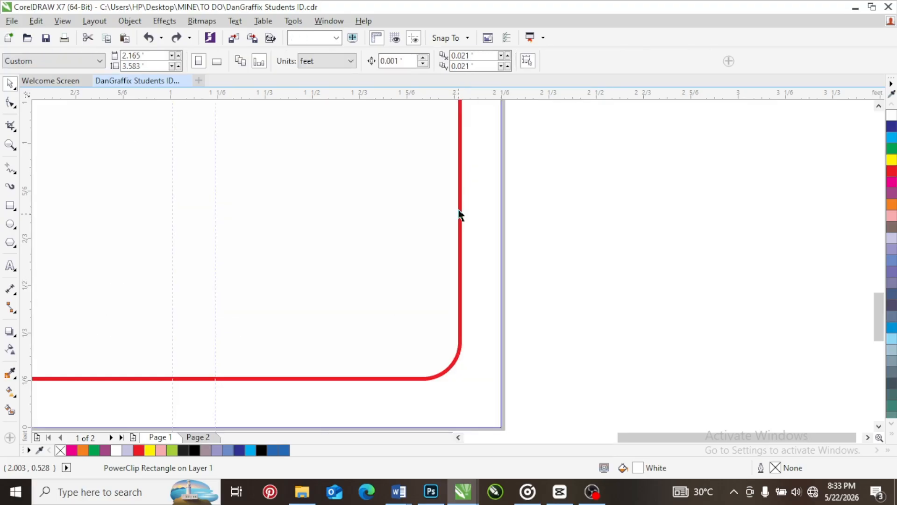
left_click(459, 208)
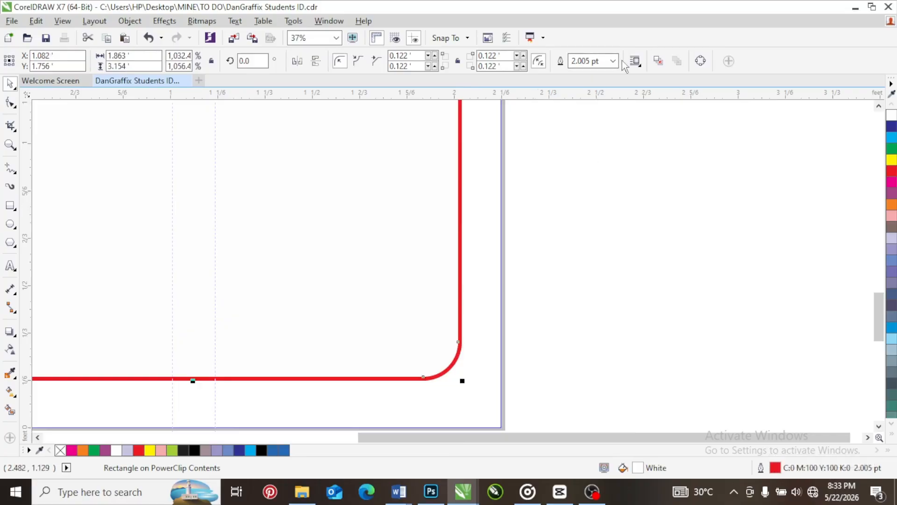
Set the red border's outline width to 12 pt in the outline pen settings
double_click(778, 469)
left_click(364, 159)
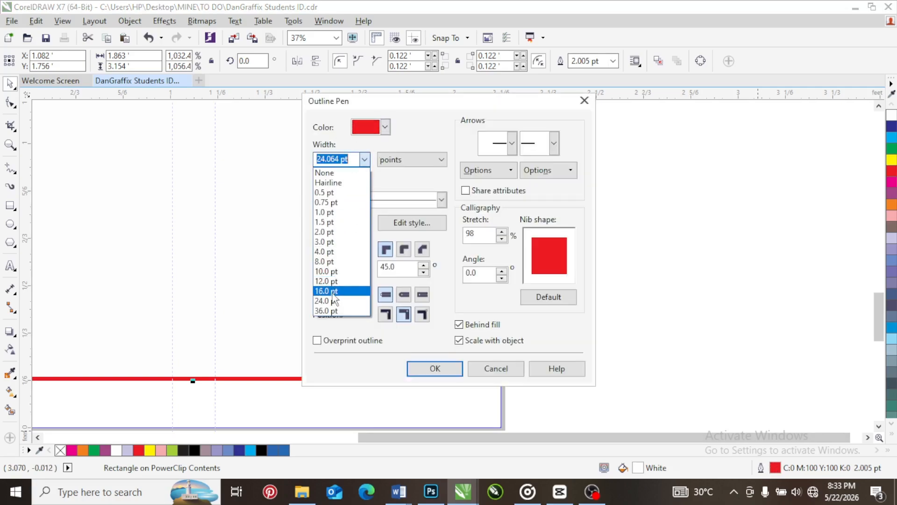
left_click(336, 280)
left_click(452, 373)
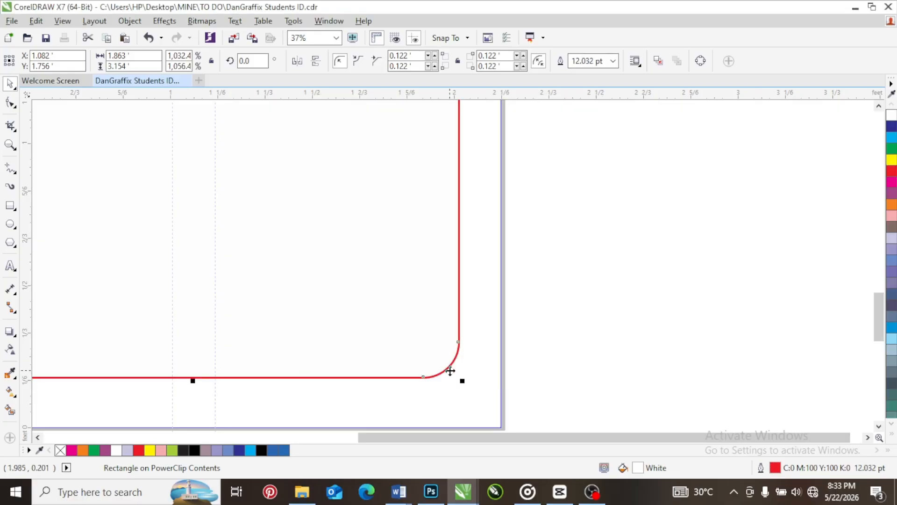
Set the red border's outline width to 24 pt and finish editing the PowerClip contents
left_click(613, 70)
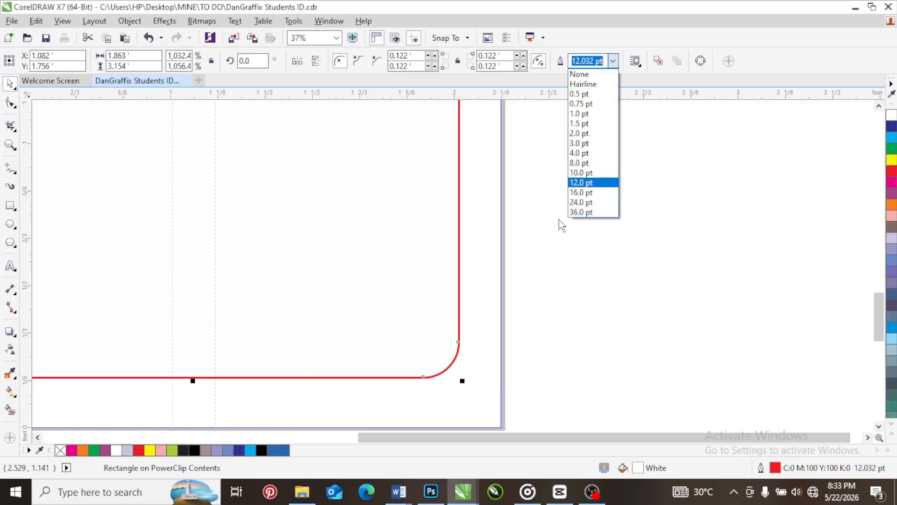
left_click(576, 205)
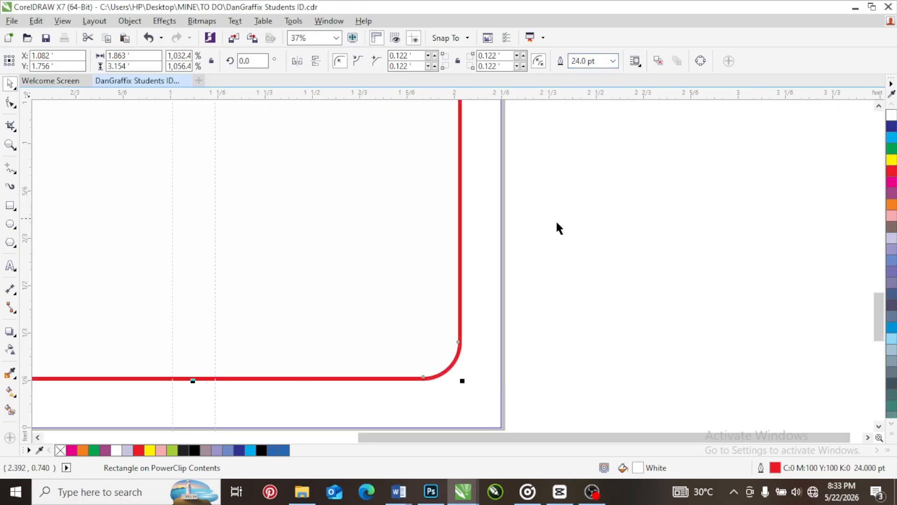
scroll(371, 273, "down", 2)
scroll(369, 276, "down", 2)
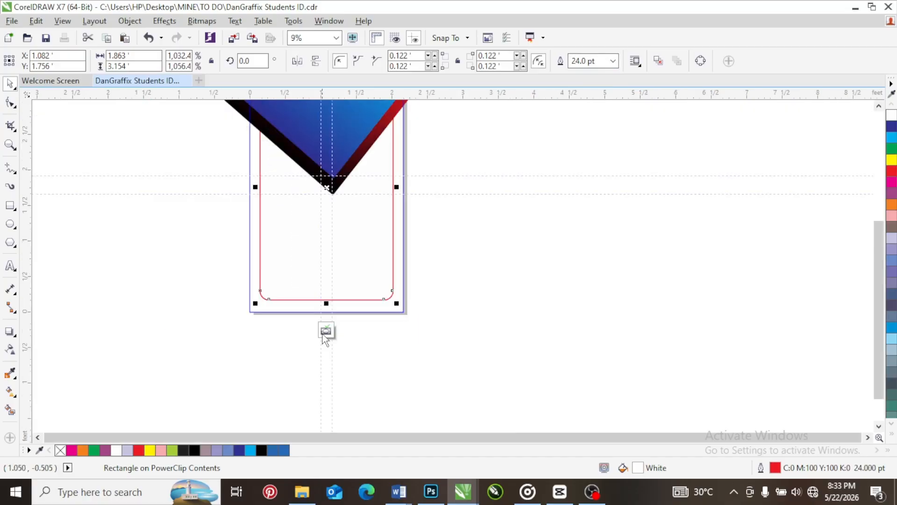
left_click(401, 276)
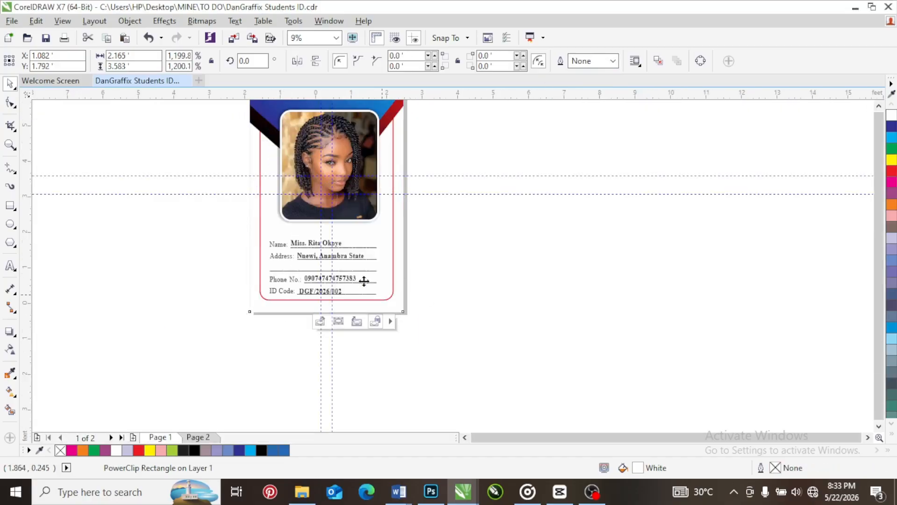
Check the enlarged card on page 1 by selecting all its objects, and then only the DANGRAFFIX heading
scroll(363, 271, "down", 2)
scroll(367, 238, "up", 2)
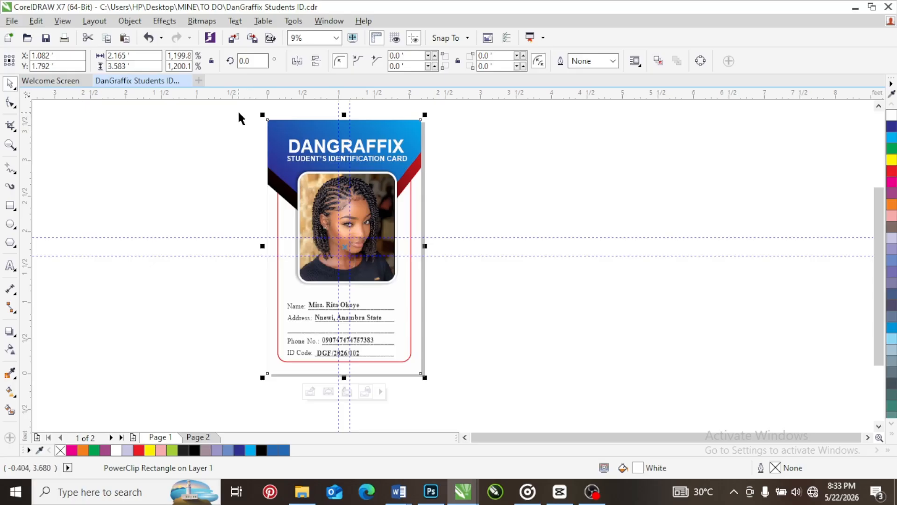
left_click_drag(238, 108, 471, 393)
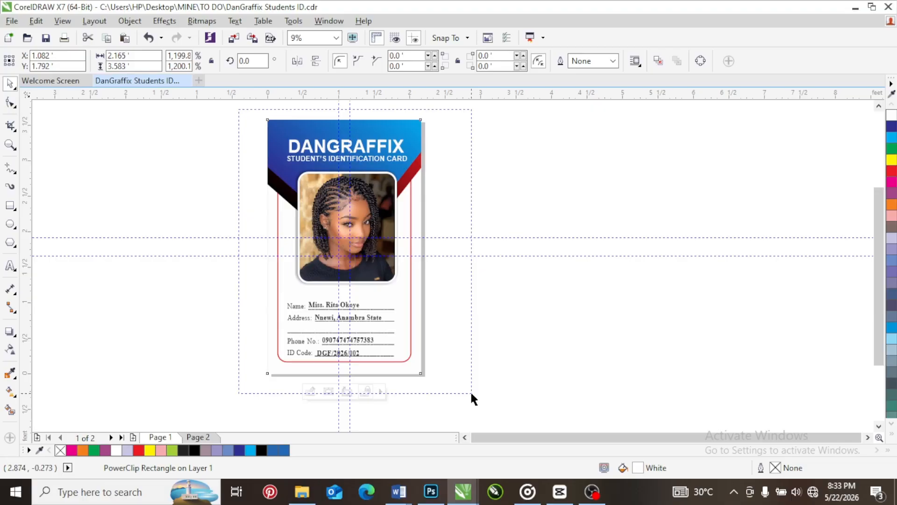
left_click_drag(471, 393, 470, 392)
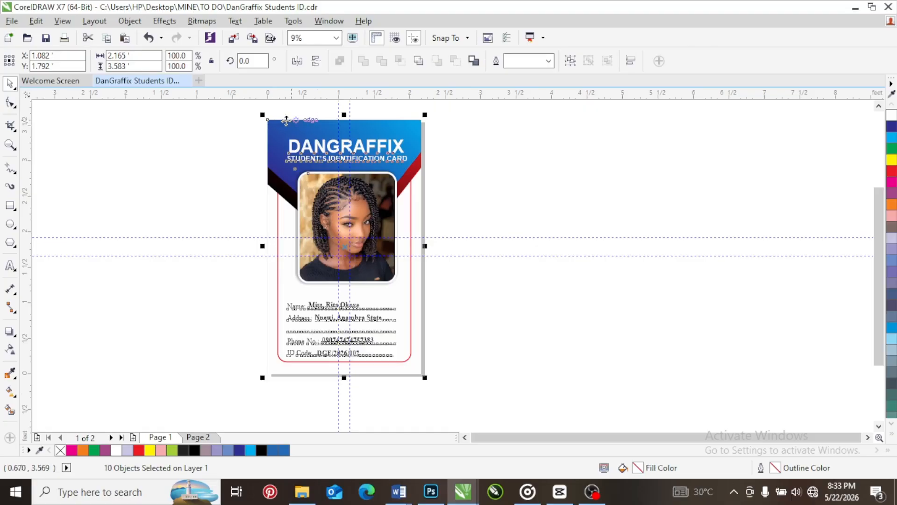
left_click_drag(252, 113, 472, 397)
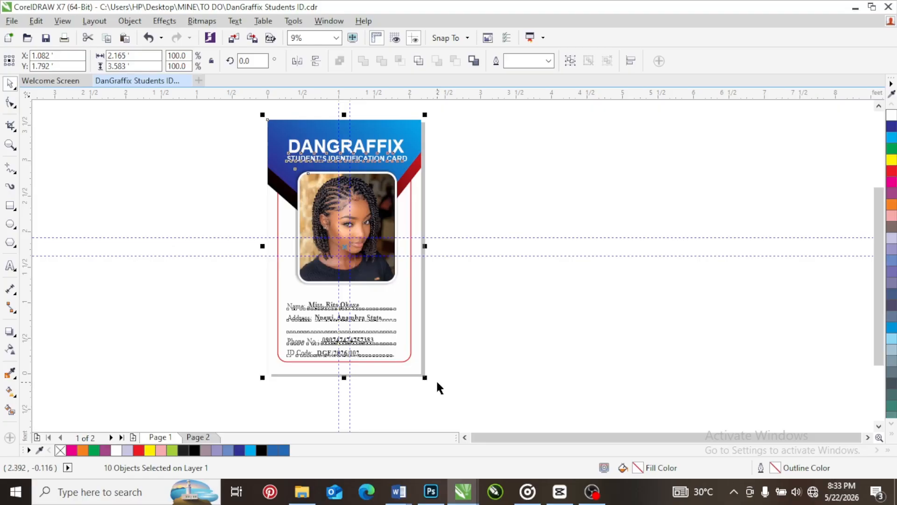
left_click(247, 127)
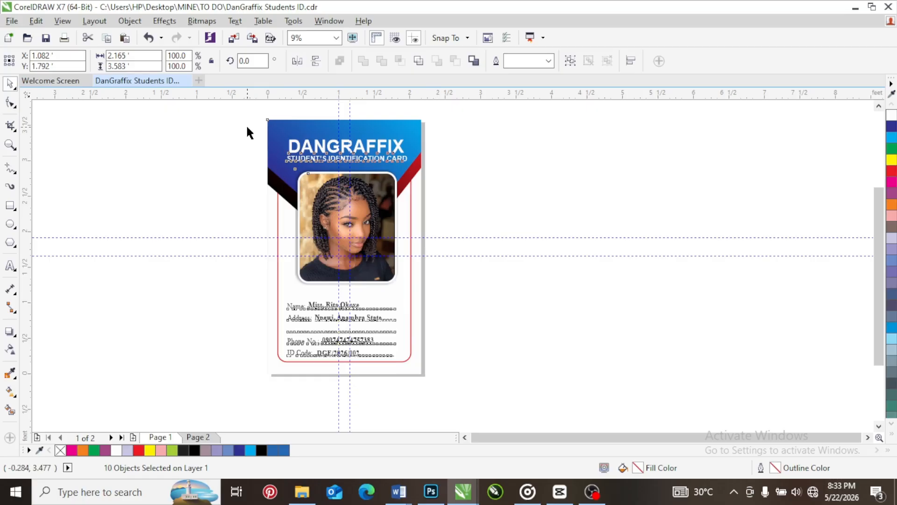
left_click(313, 147)
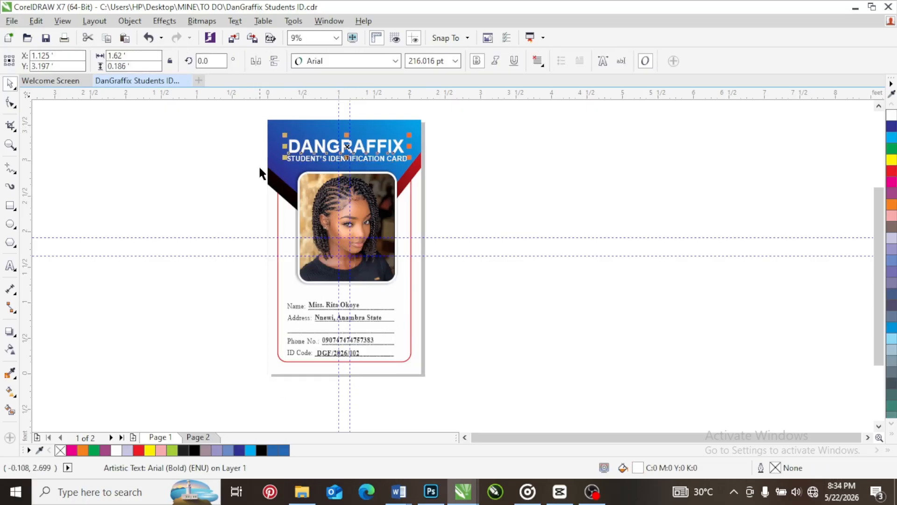
View the small card on page 2 for comparison and return to the whole enlarged card on page 1
left_click(196, 438)
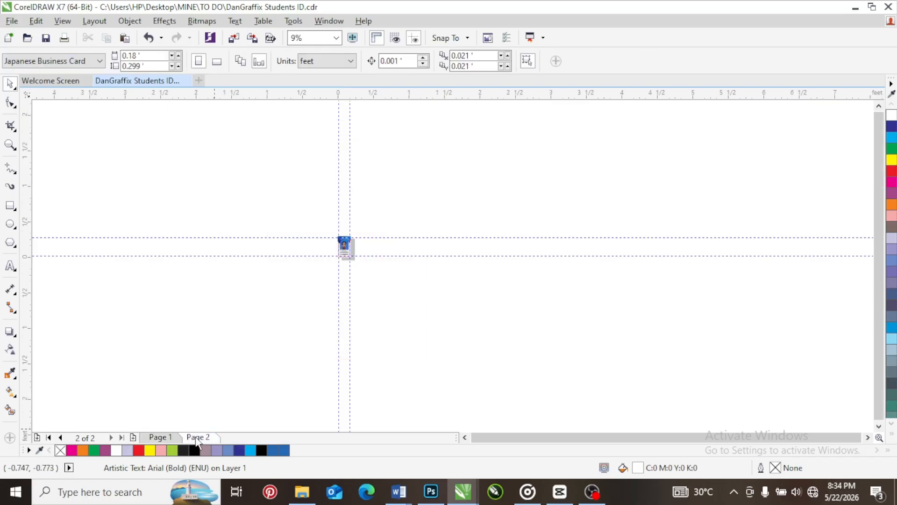
scroll(342, 246, "up", 5)
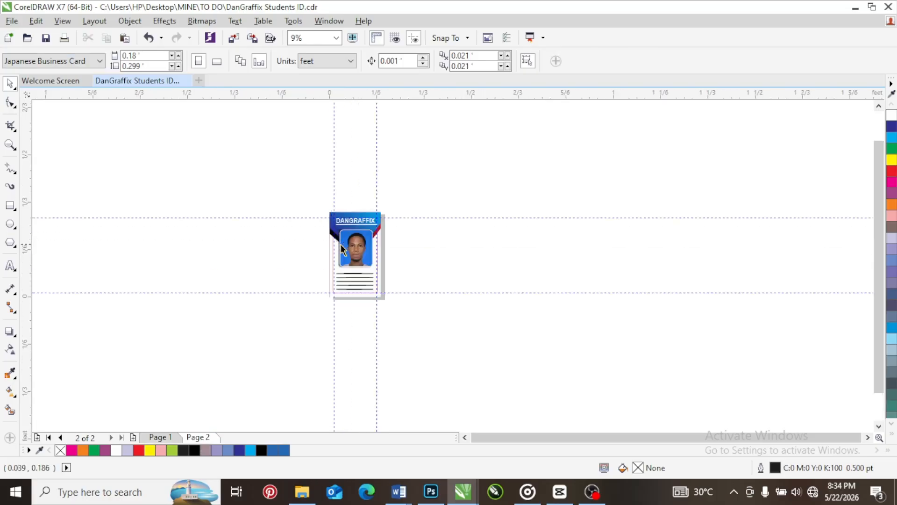
left_click(161, 437)
scroll(309, 188, "down", 4)
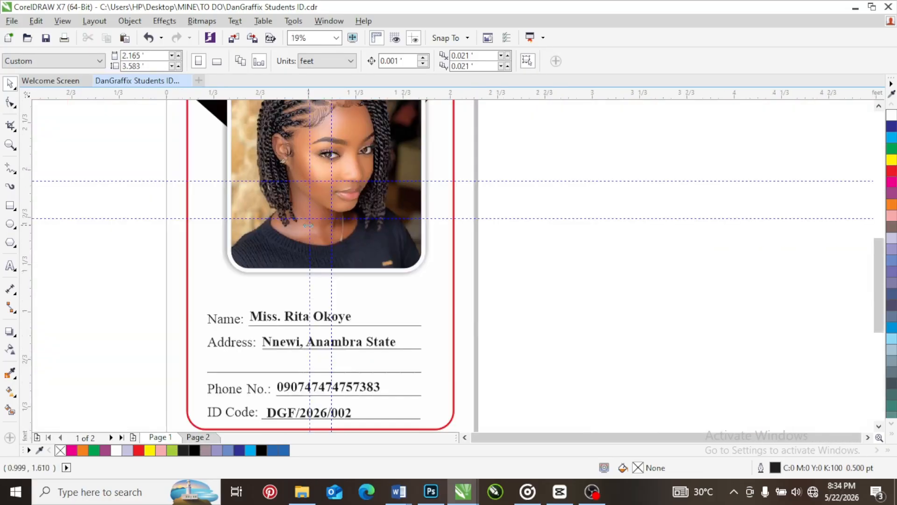
scroll(310, 189, "down", 1)
scroll(877, 250, "up", 1)
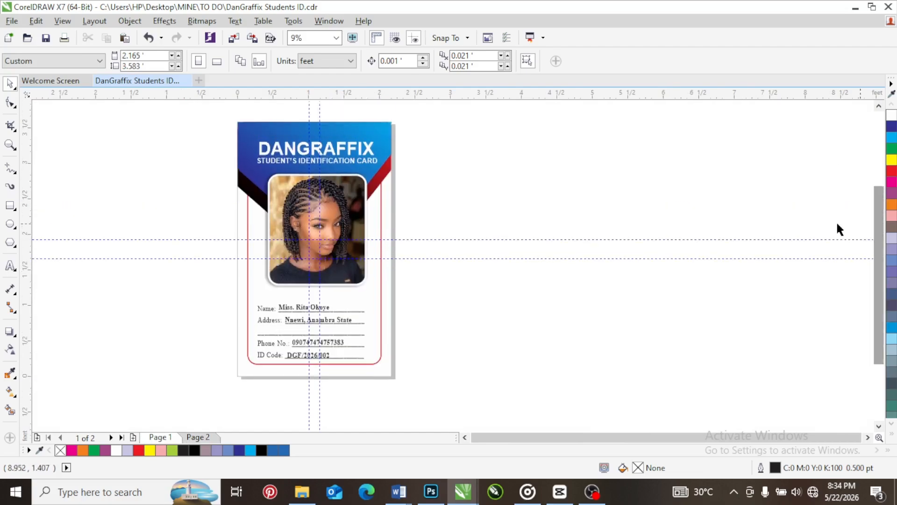
left_click_drag(414, 108, 212, 405)
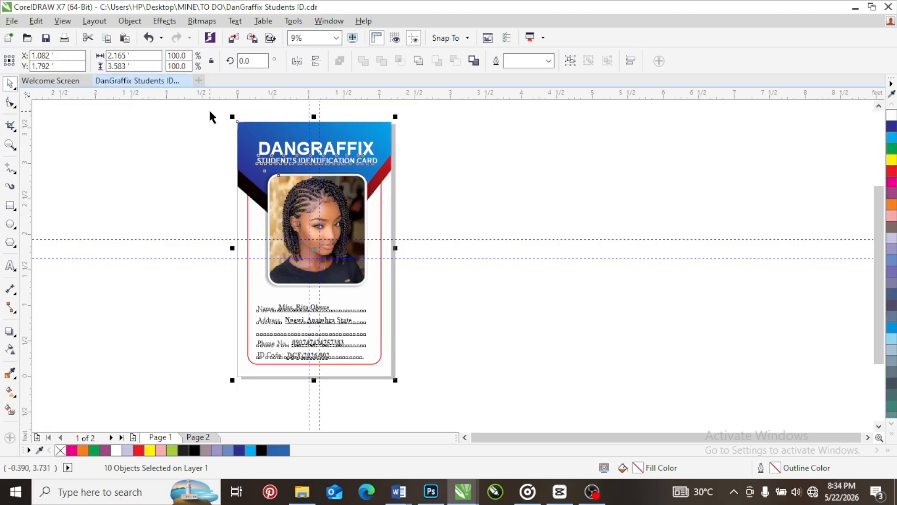
left_click_drag(211, 113, 425, 402)
left_click(169, 172)
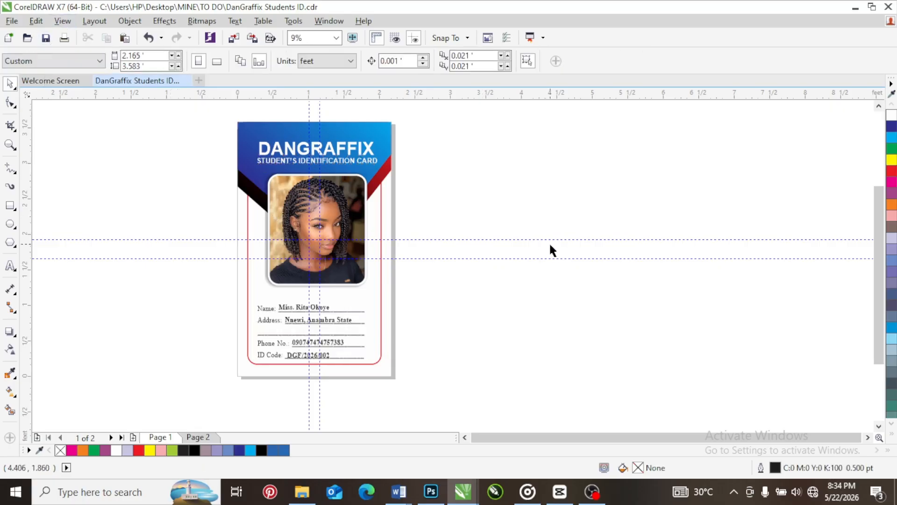